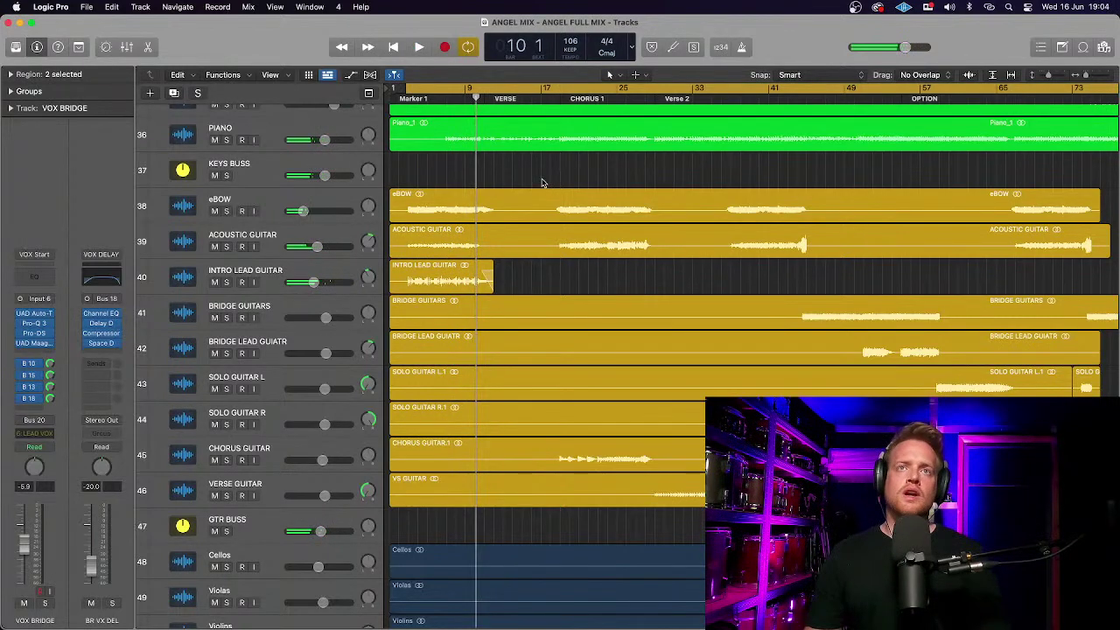
Solo the PADS track, play the intro to hear it alone, and take it out of solo.
{"action": "scroll", "coordinate": [515, 181], "scroll_direction": "up", "scroll_amount": 6}
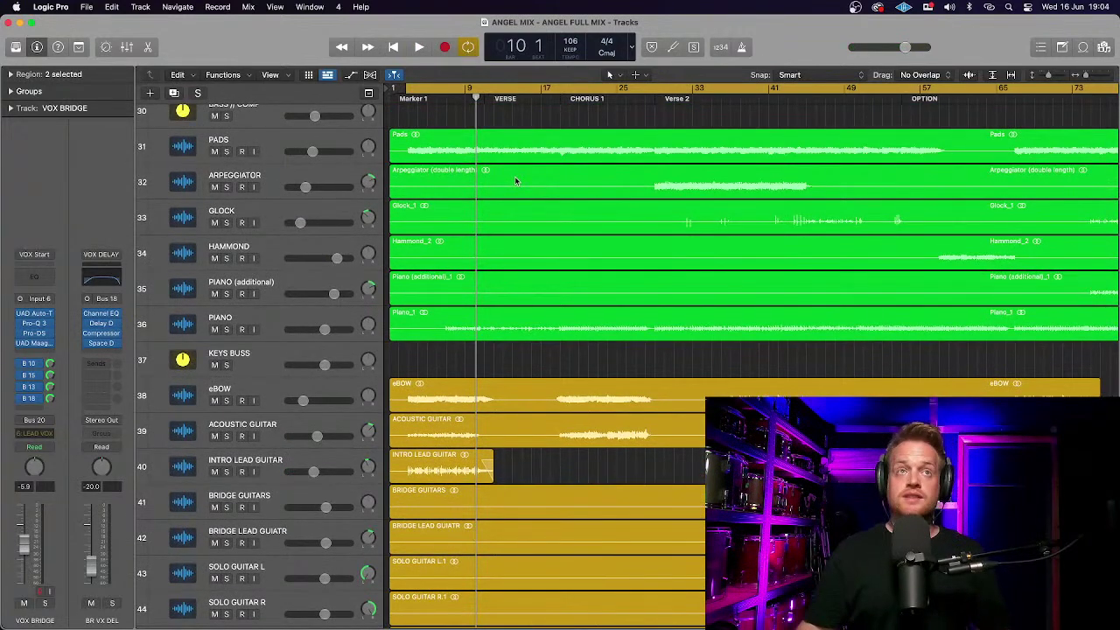
{"action": "left_click", "coordinate": [226, 152]}
{"action": "key", "text": "space"}
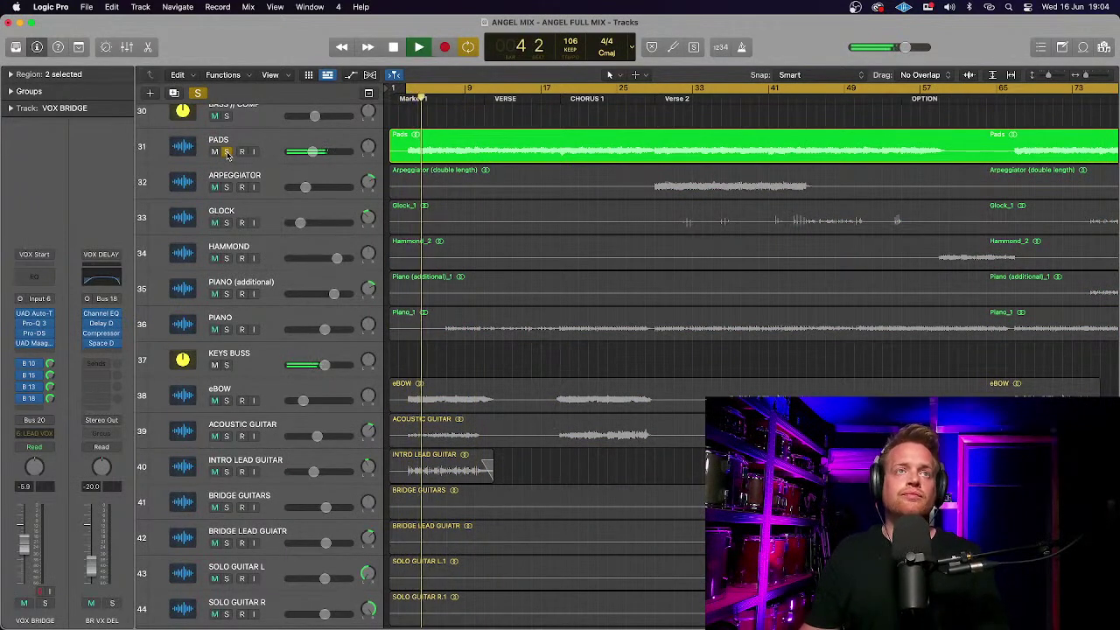
{"action": "left_click", "coordinate": [226, 152]}
{"action": "key", "text": "space"}
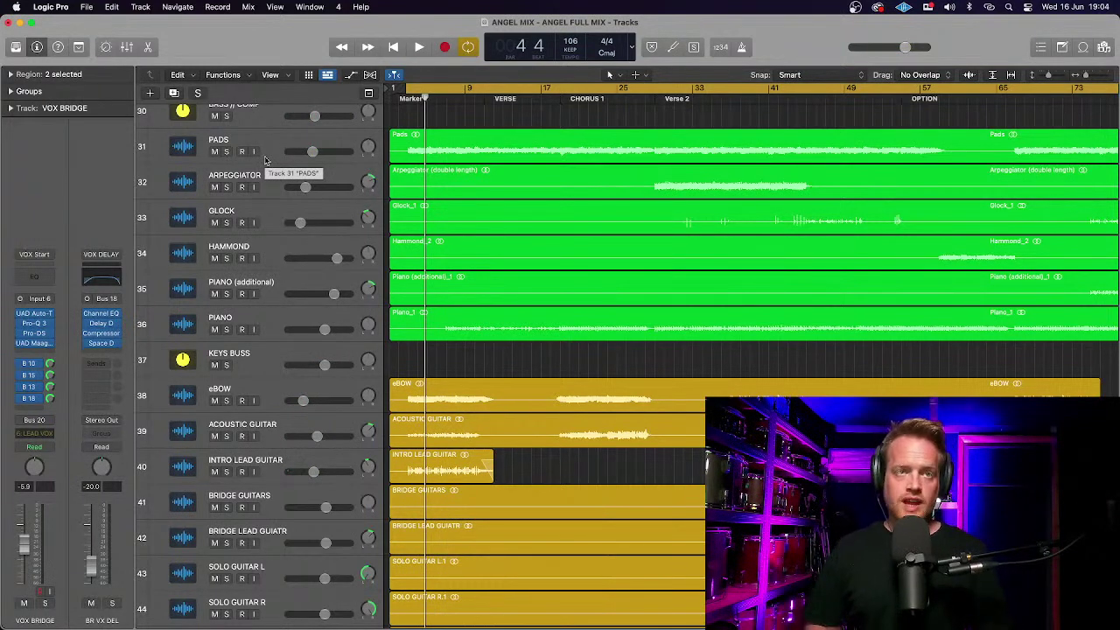
Solo the eBOW track and play the intro with its waveform enlarged.
{"action": "left_click", "coordinate": [278, 393]}
{"action": "left_click", "coordinate": [227, 401]}
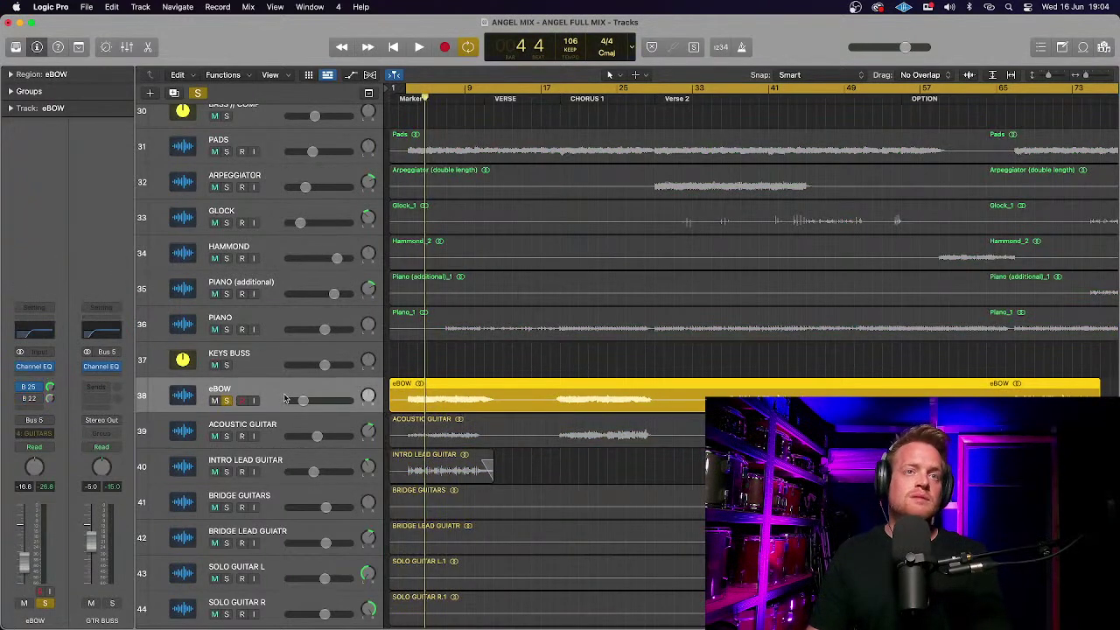
{"action": "key", "text": "space"}
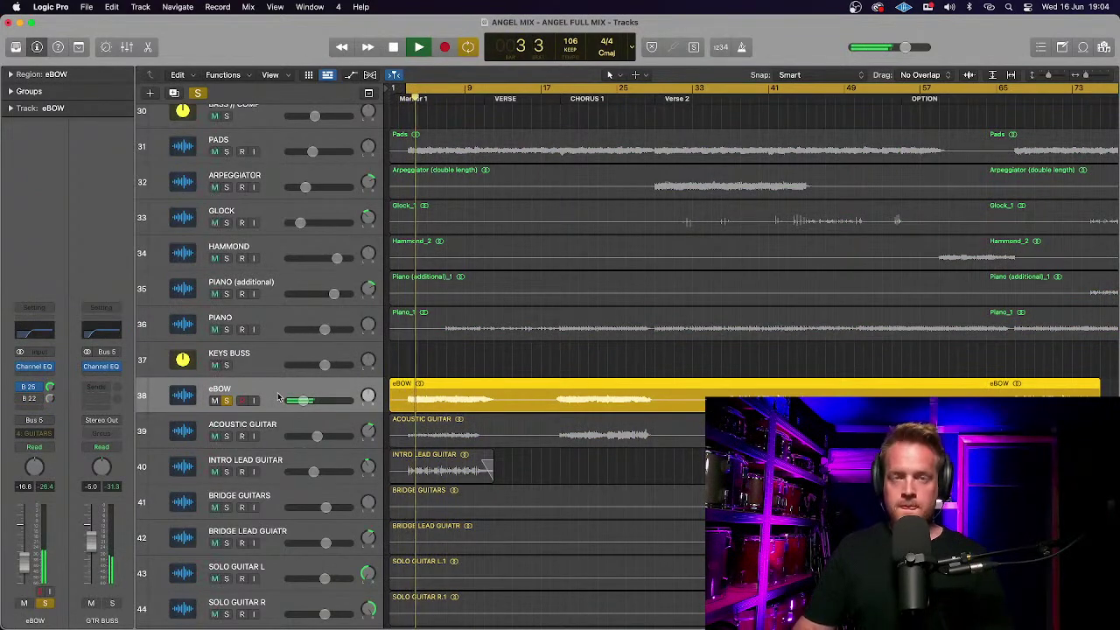
{"action": "key", "text": "super+Right"}
{"action": "key", "text": "super+Down"}
{"action": "key", "text": "super+Down"}
{"action": "key", "text": "super+Down"}
{"action": "key", "text": "super+Right"}
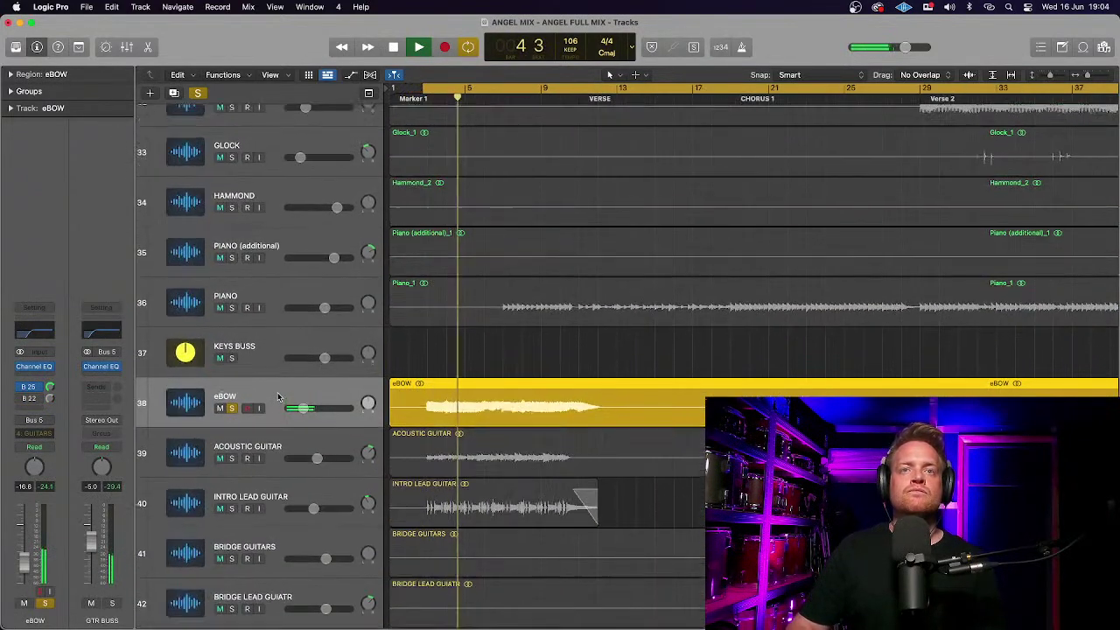
{"action": "key", "text": "super+Down"}
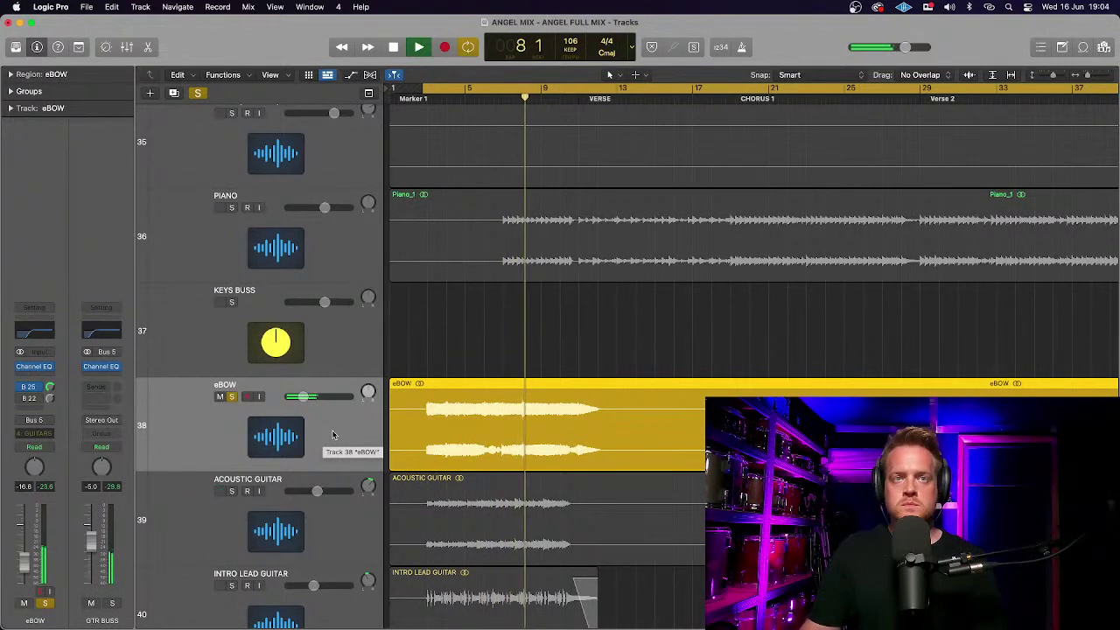
{"action": "key", "text": "space"}
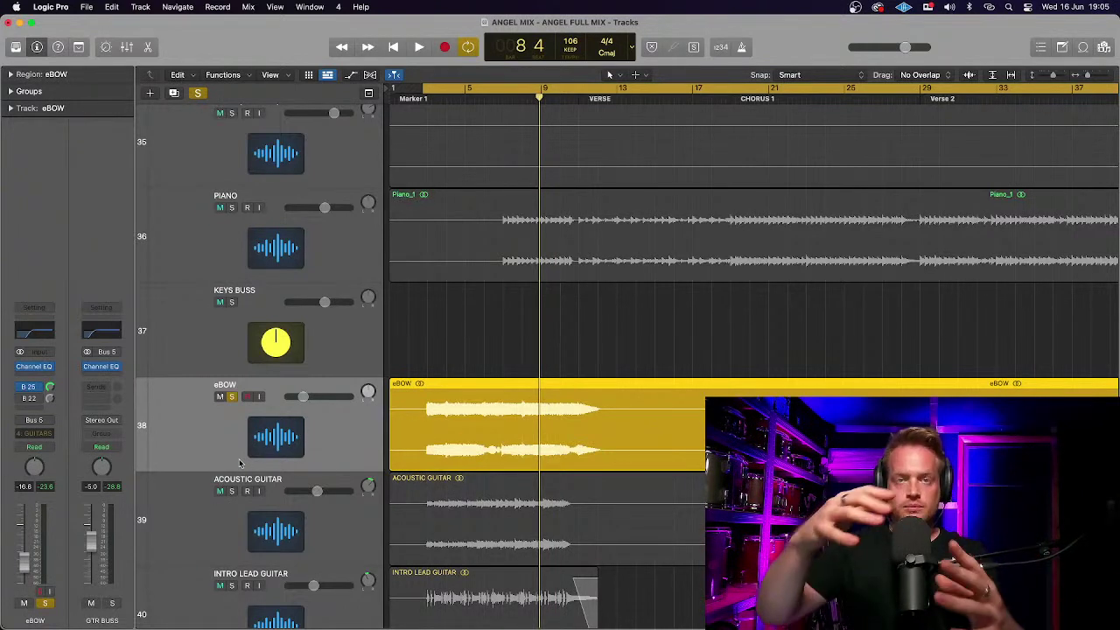
Switch the solo from eBOW to ACOUSTIC GUITAR, play the intro, and take ACOUSTIC GUITAR out of solo.
{"action": "key", "text": "super+Up"}
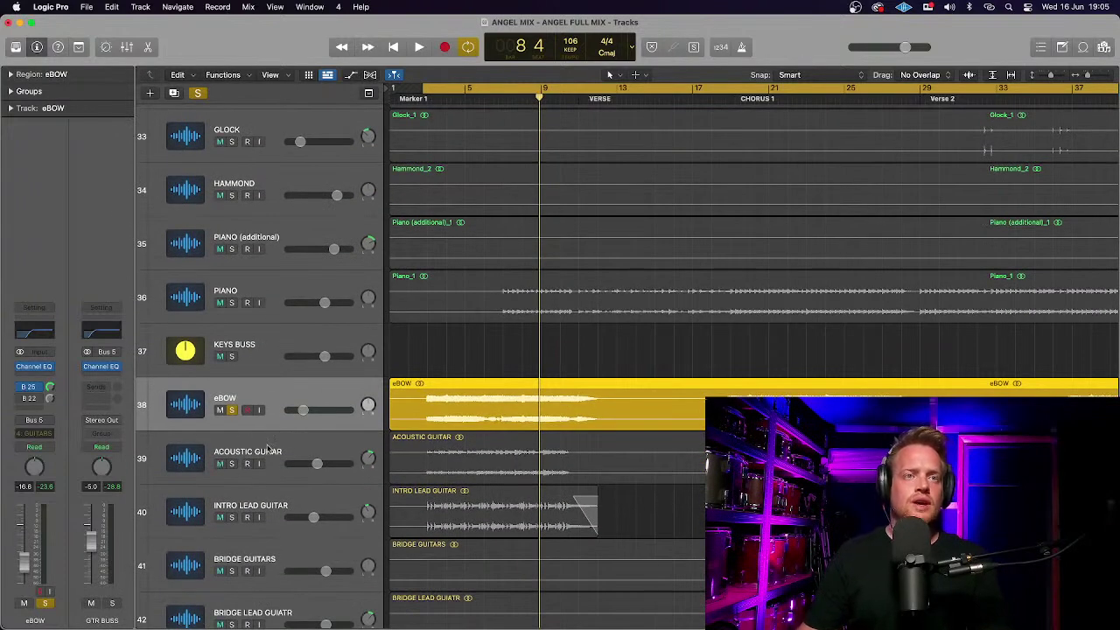
{"action": "left_click", "coordinate": [231, 464]}
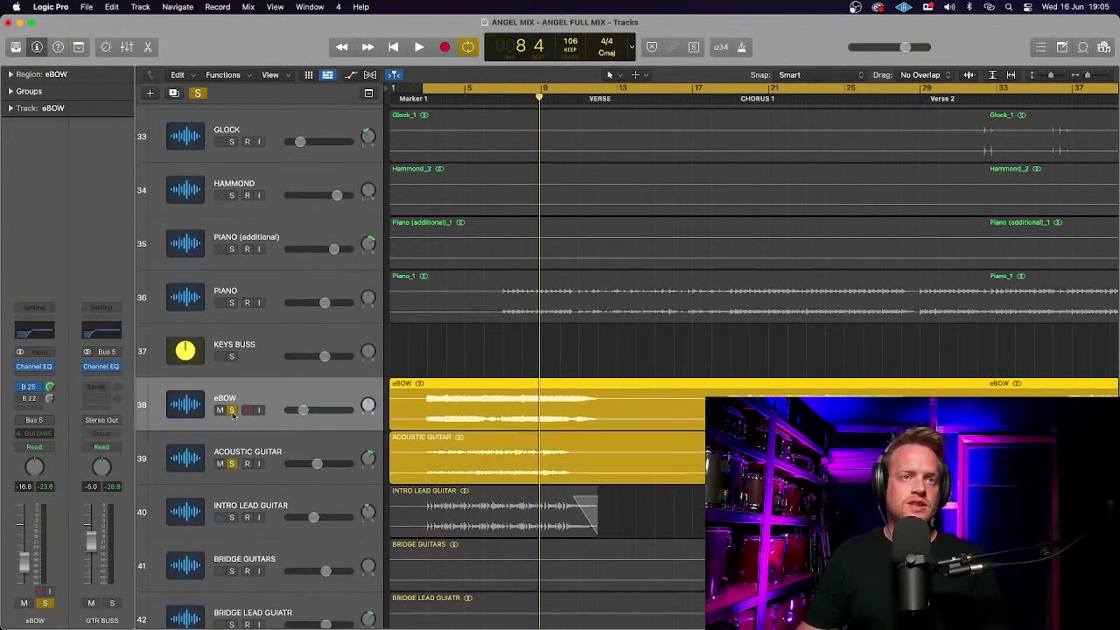
{"action": "left_click", "coordinate": [232, 410]}
{"action": "key", "text": "space"}
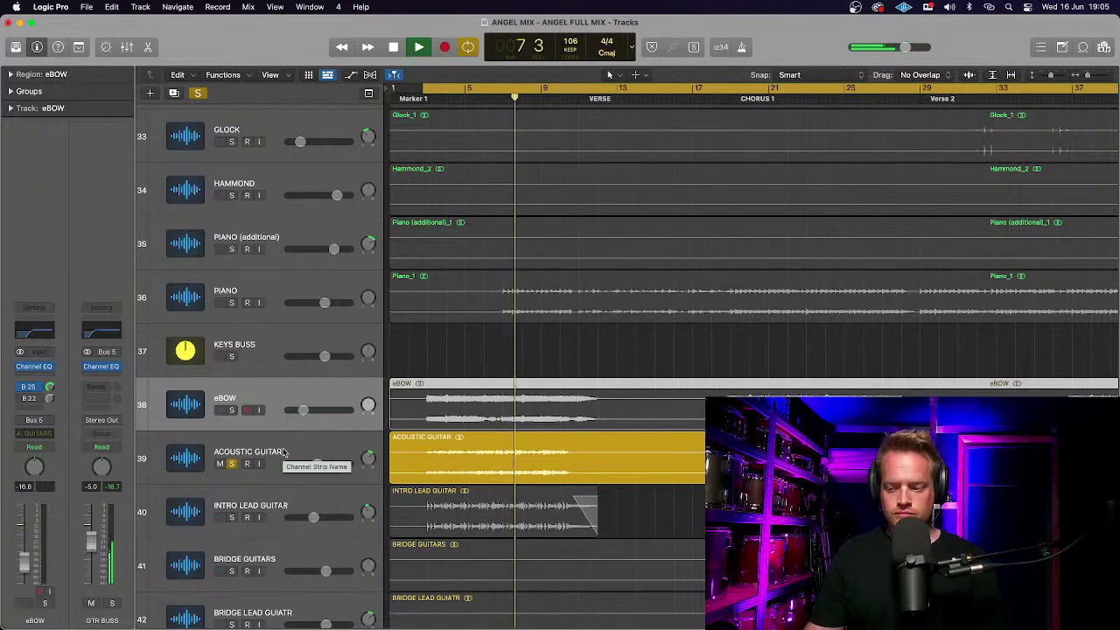
{"action": "left_click", "coordinate": [233, 465]}
{"action": "key", "text": "space"}
Solo the INTRO LEAD GUITAR track, start playback of the intro, and show its channel strip.
{"action": "left_click", "coordinate": [232, 517]}
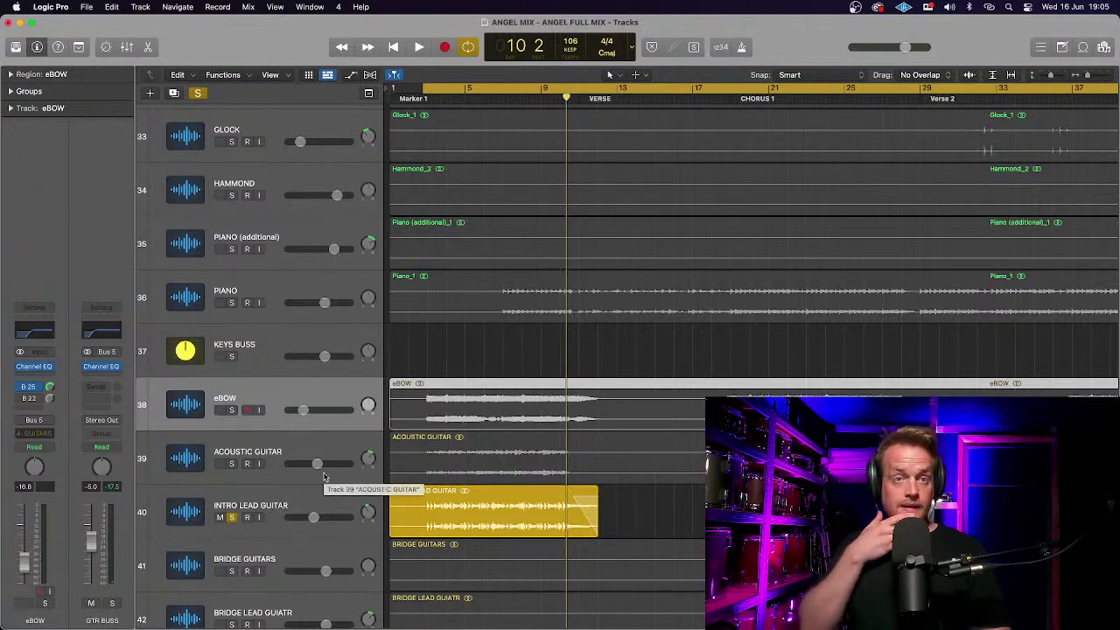
{"action": "key", "text": "space"}
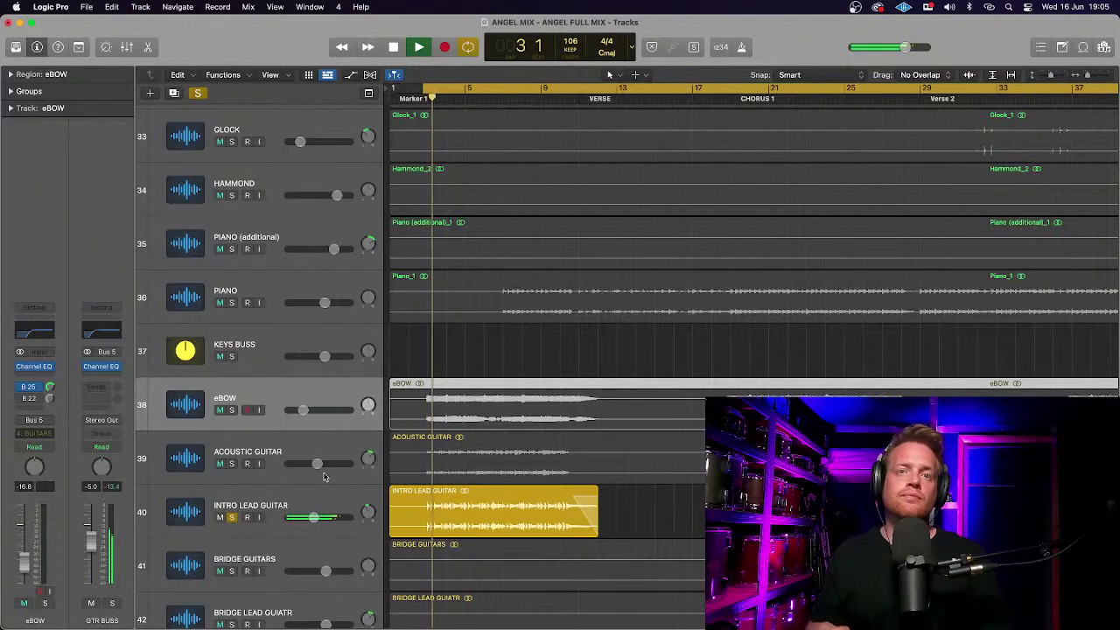
{"action": "left_click", "coordinate": [315, 501]}
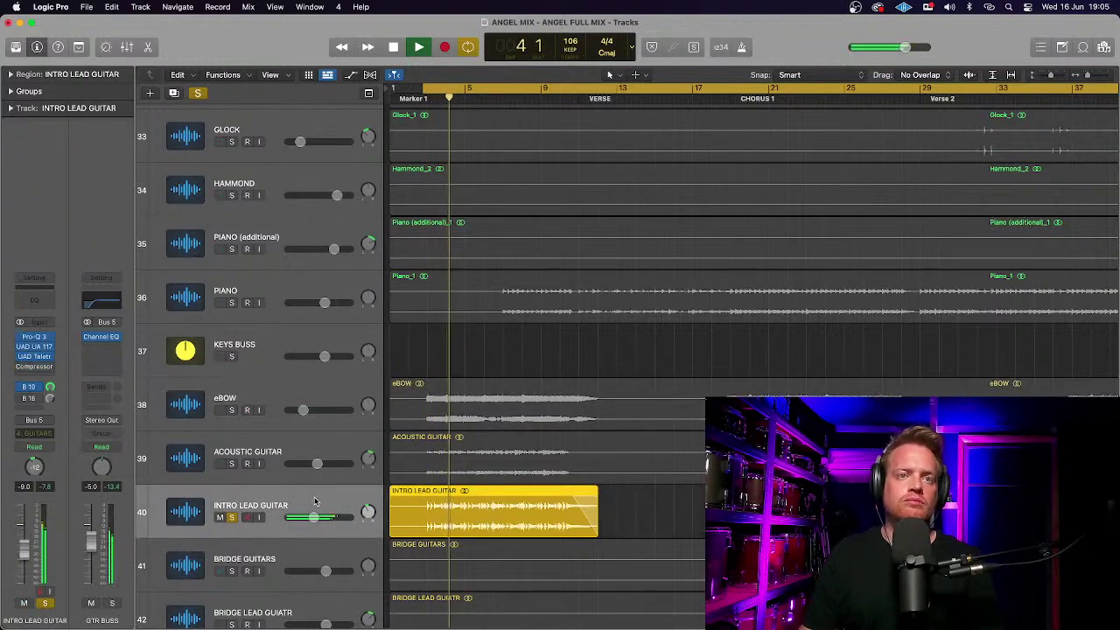
Add a Channel EQ to INTRO LEAD GUITAR with a 12 dB/Oct low cut at about 182 Hz and Q 0.83.
{"action": "left_click", "coordinate": [37, 302]}
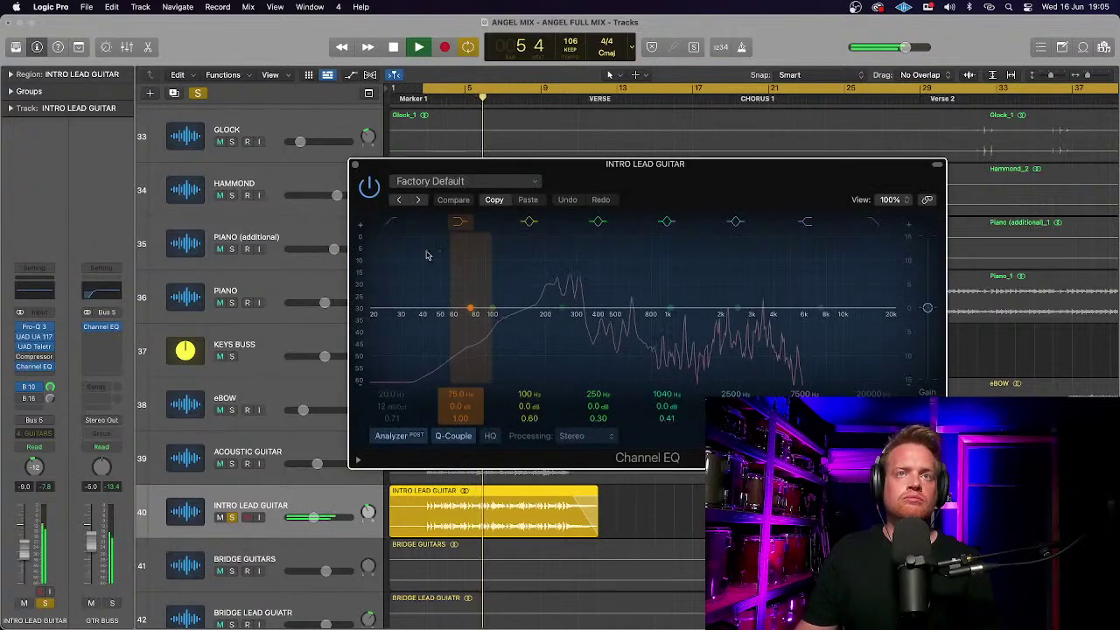
{"action": "left_click", "coordinate": [391, 226]}
{"action": "left_click_drag", "start_coordinate": [375, 317], "coordinate": [539, 322]}
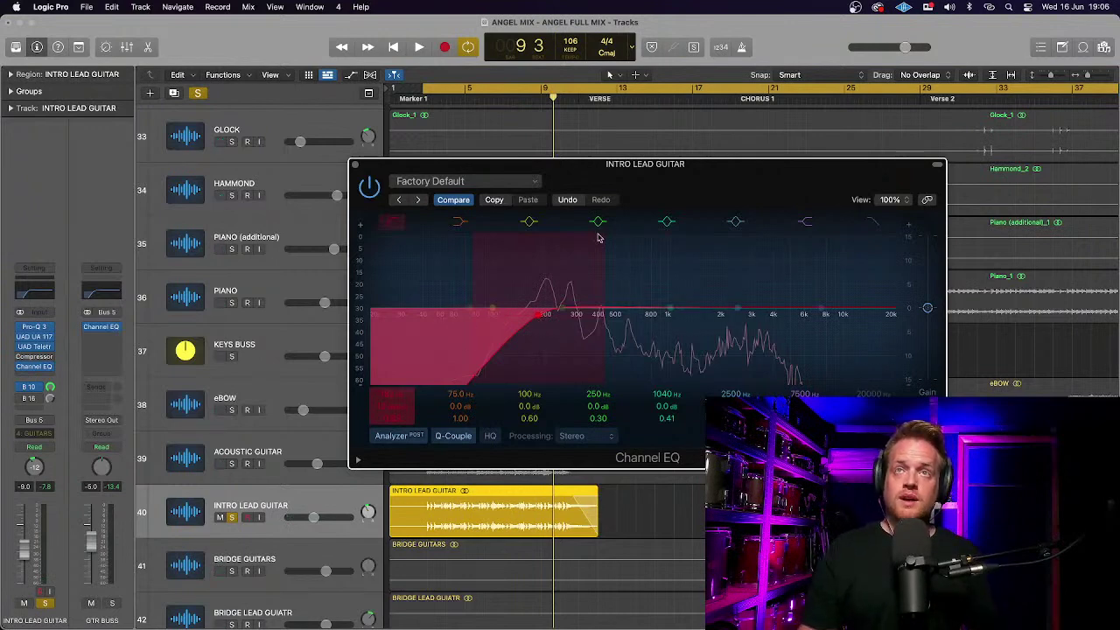
{"action": "left_click_drag", "start_coordinate": [597, 174], "coordinate": [382, 119]}
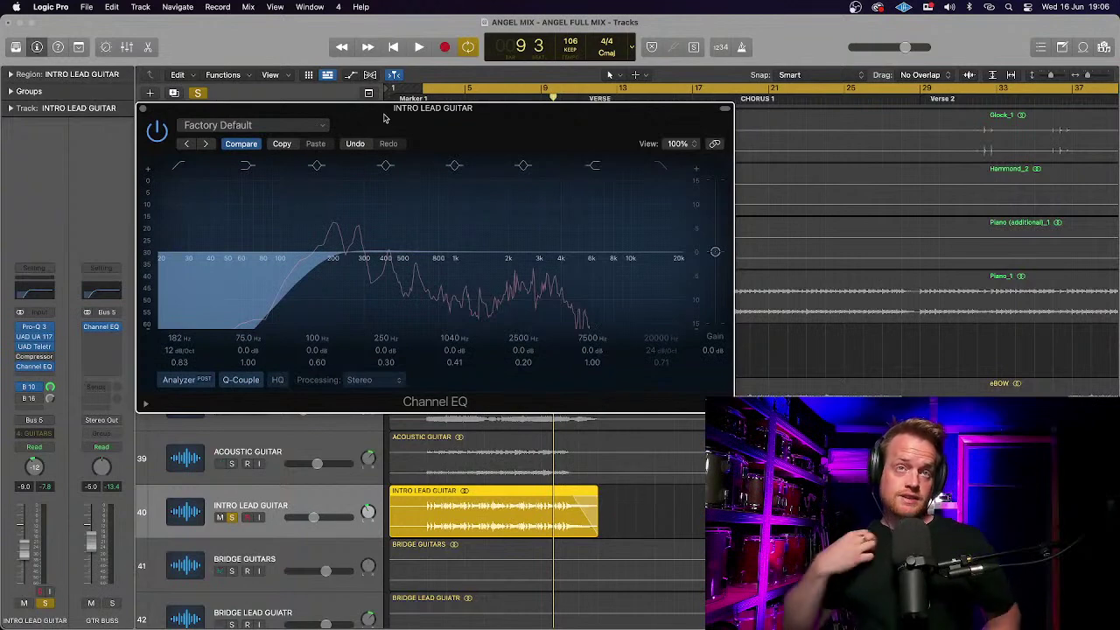
{"action": "left_click", "coordinate": [143, 111]}
Solo the eBOW, ACOUSTIC GUITAR, PADS and PIANO tracks together with INTRO LEAD GUITAR.
{"action": "scroll", "coordinate": [256, 400], "scroll_direction": "down", "scroll_amount": 3}
{"action": "key", "text": "super+Left"}
{"action": "key", "text": "super+Left"}
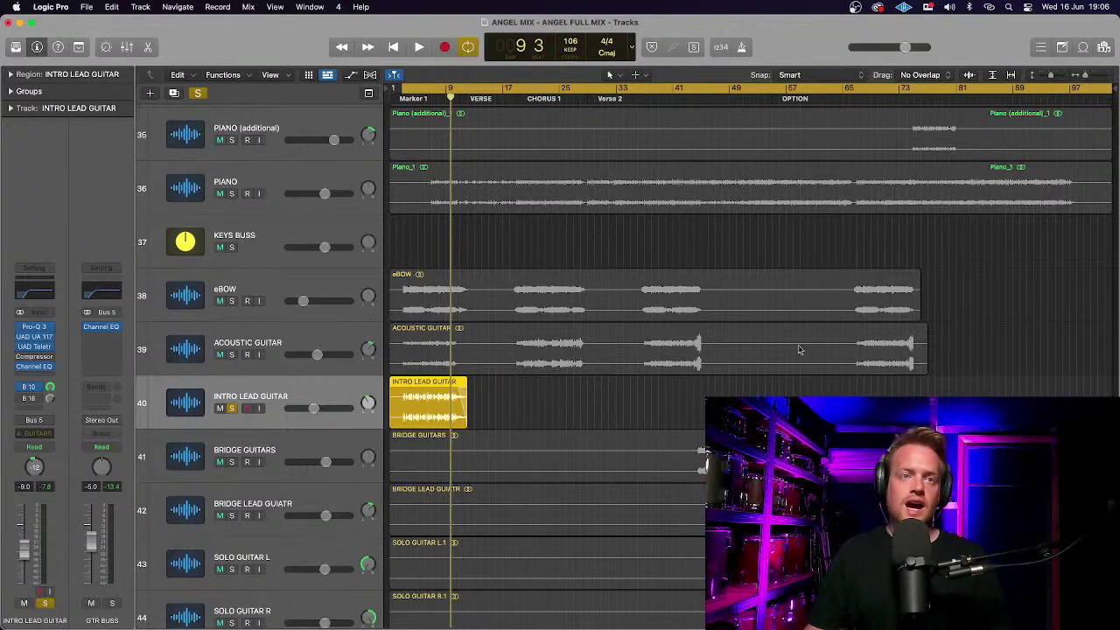
{"action": "scroll", "coordinate": [821, 343], "scroll_direction": "down", "scroll_amount": 2}
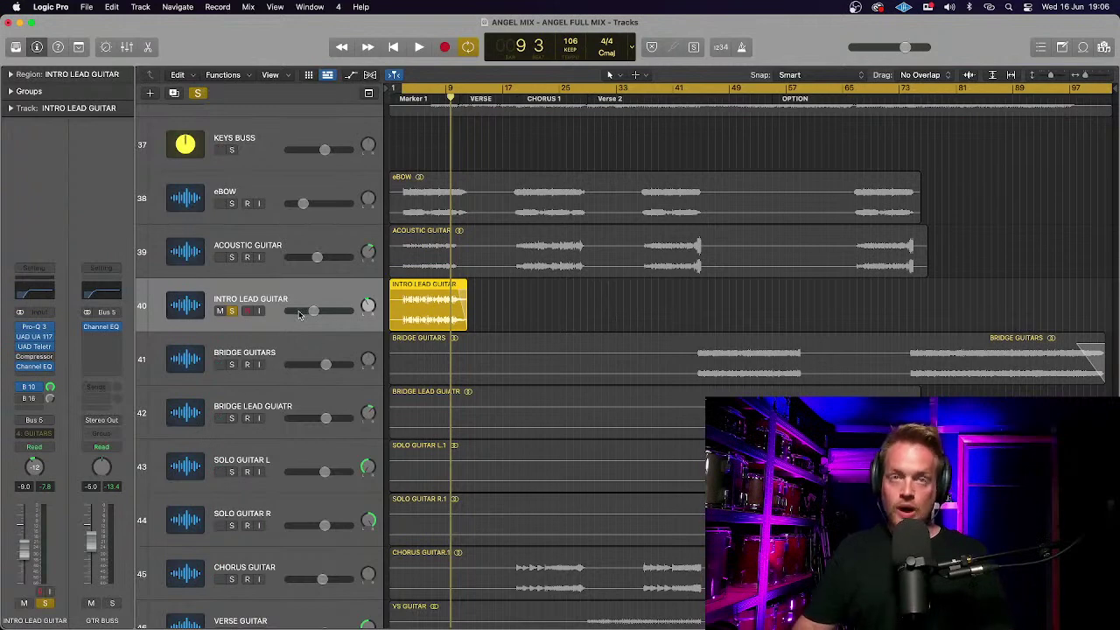
{"action": "key", "text": "z"}
{"action": "left_click_drag", "start_coordinate": [232, 232], "coordinate": [231, 295]}
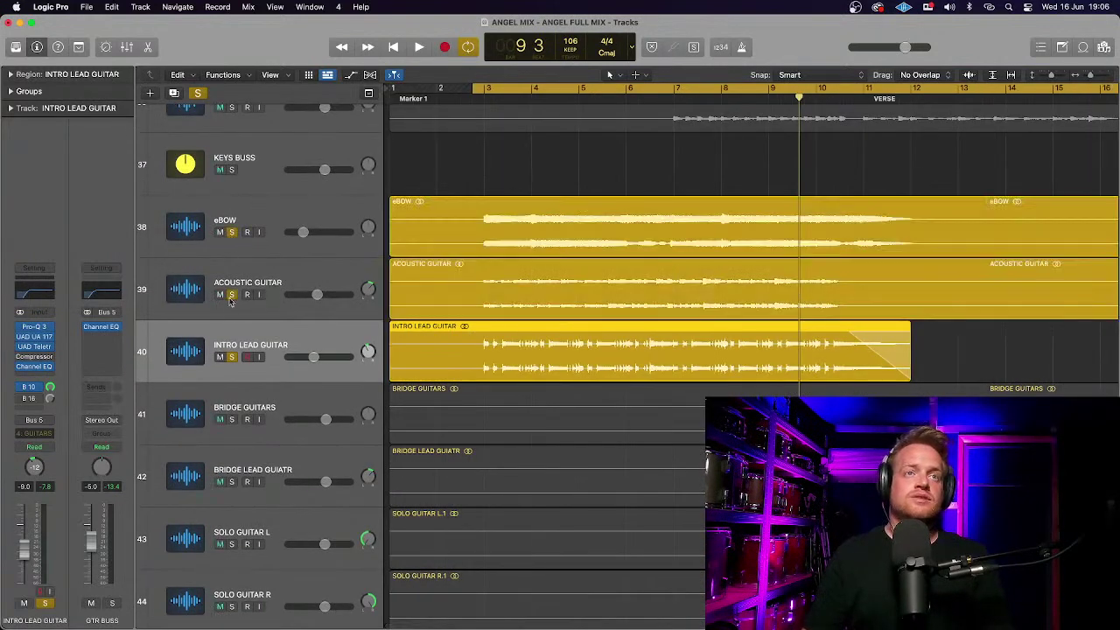
{"action": "scroll", "coordinate": [384, 245], "scroll_direction": "up", "scroll_amount": 5}
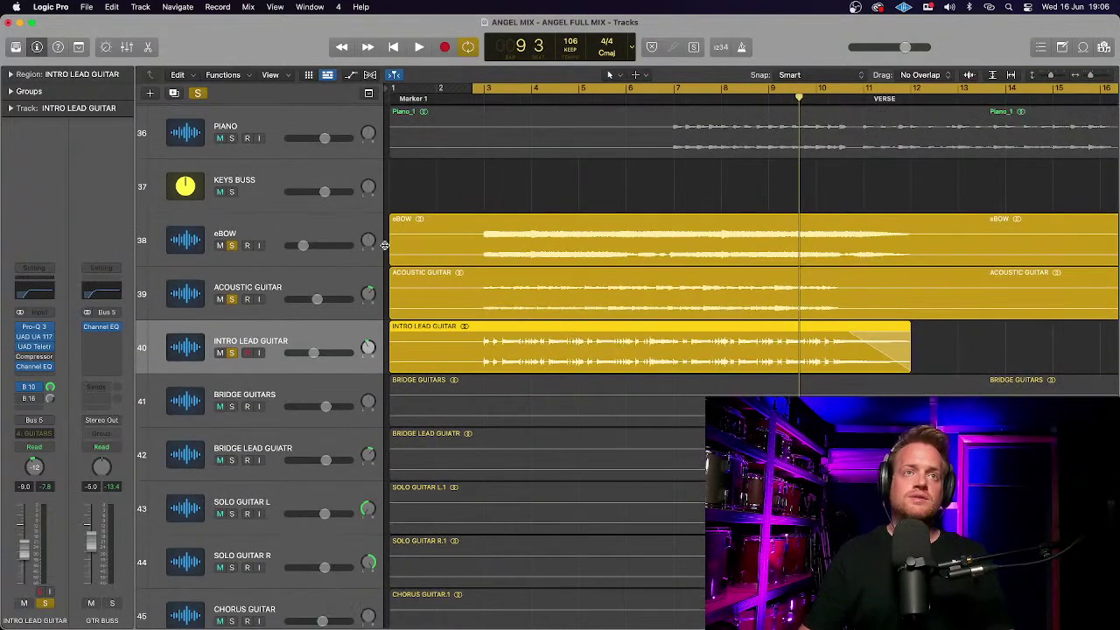
{"action": "scroll", "coordinate": [384, 245], "scroll_direction": "up", "scroll_amount": 4}
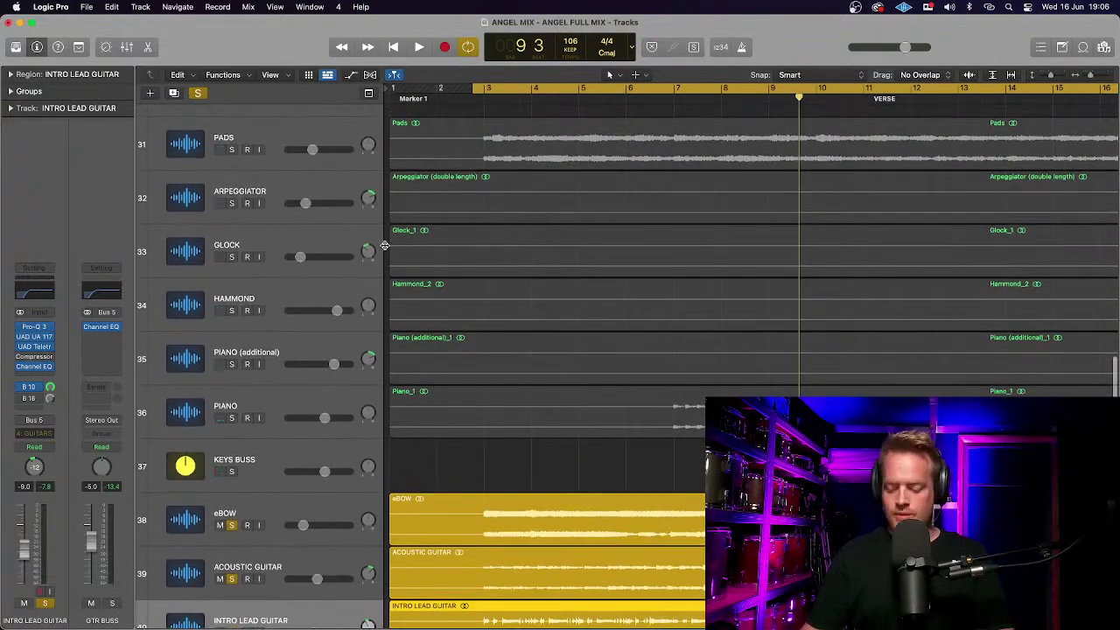
{"action": "left_click", "coordinate": [231, 212]}
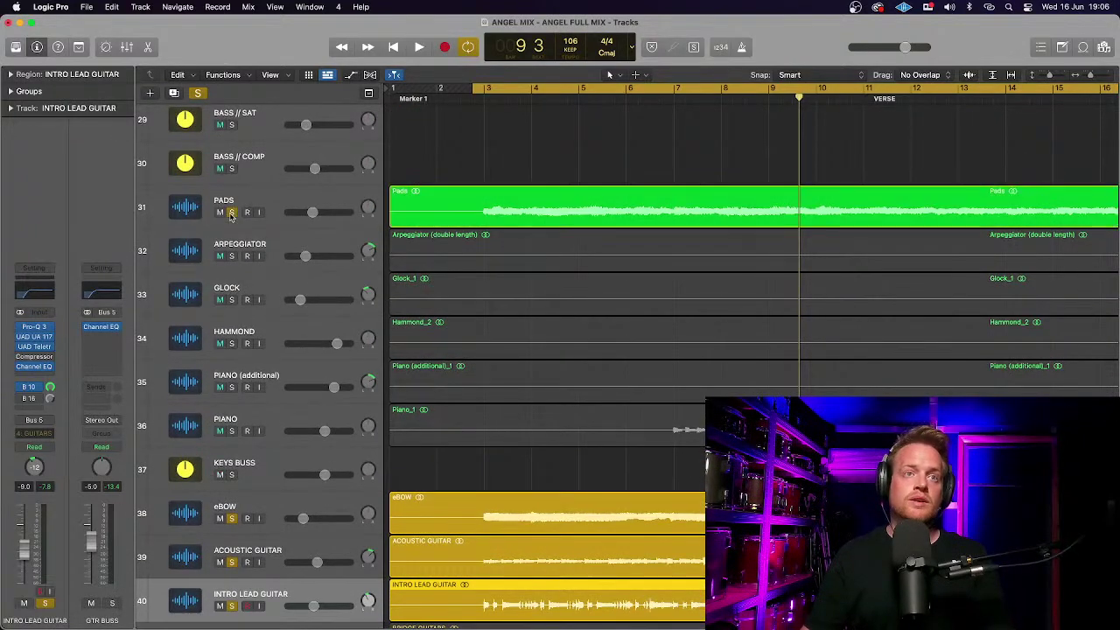
{"action": "left_click", "coordinate": [231, 432]}
Play the intro with the soloed tracks combined, and take PIANO out of solo.
{"action": "key", "text": "space"}
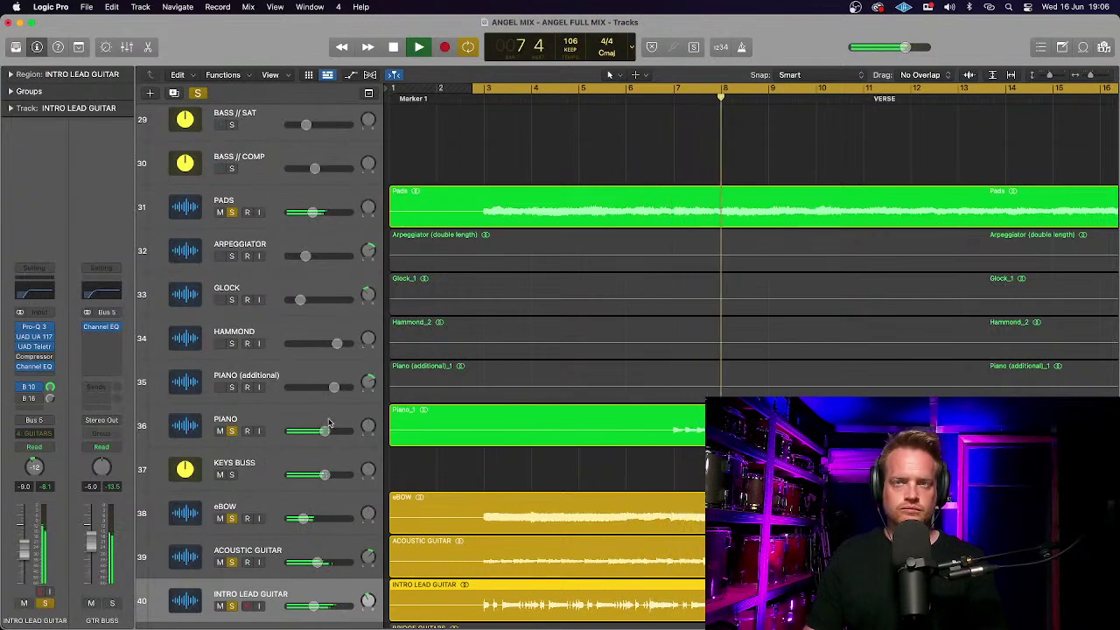
{"action": "scroll", "coordinate": [329, 423], "scroll_direction": "down", "scroll_amount": 1}
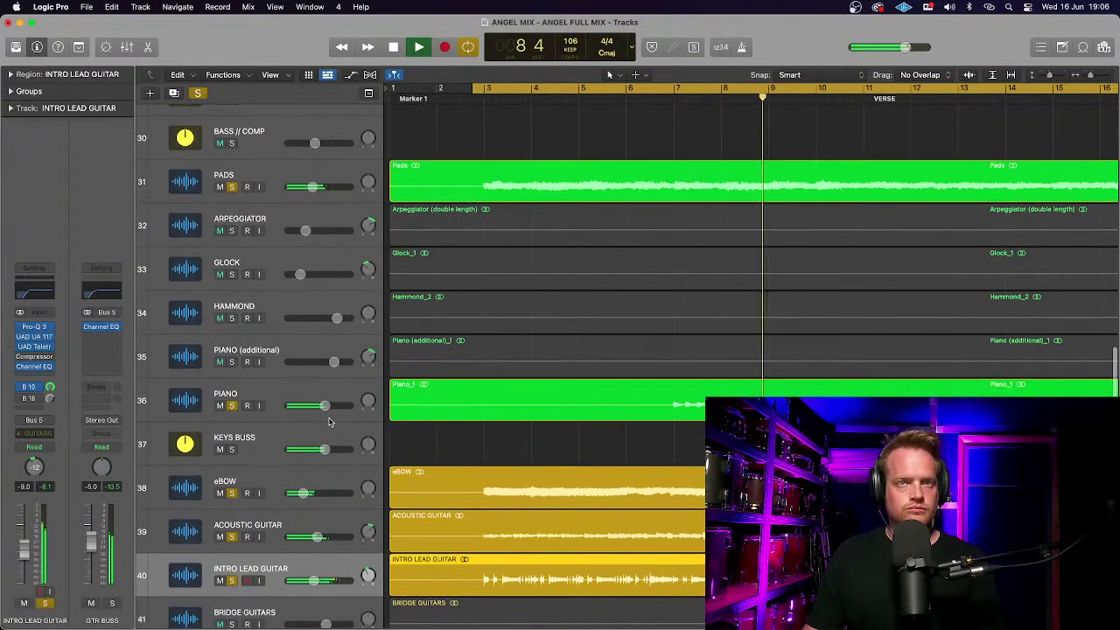
{"action": "scroll", "coordinate": [329, 424], "scroll_direction": "down", "scroll_amount": 1}
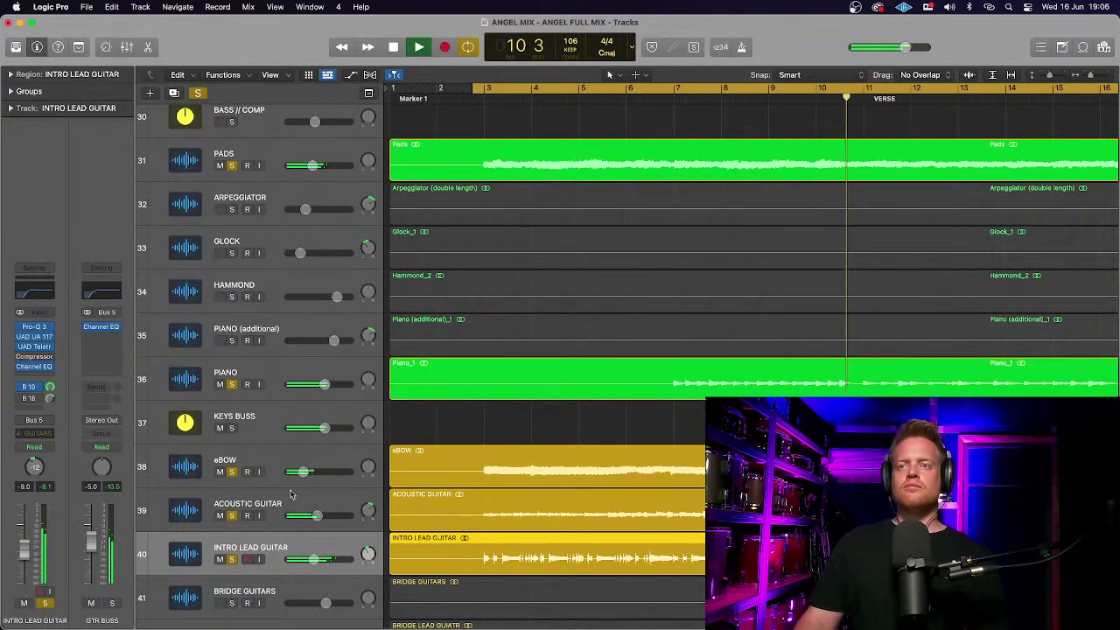
{"action": "key", "text": "space"}
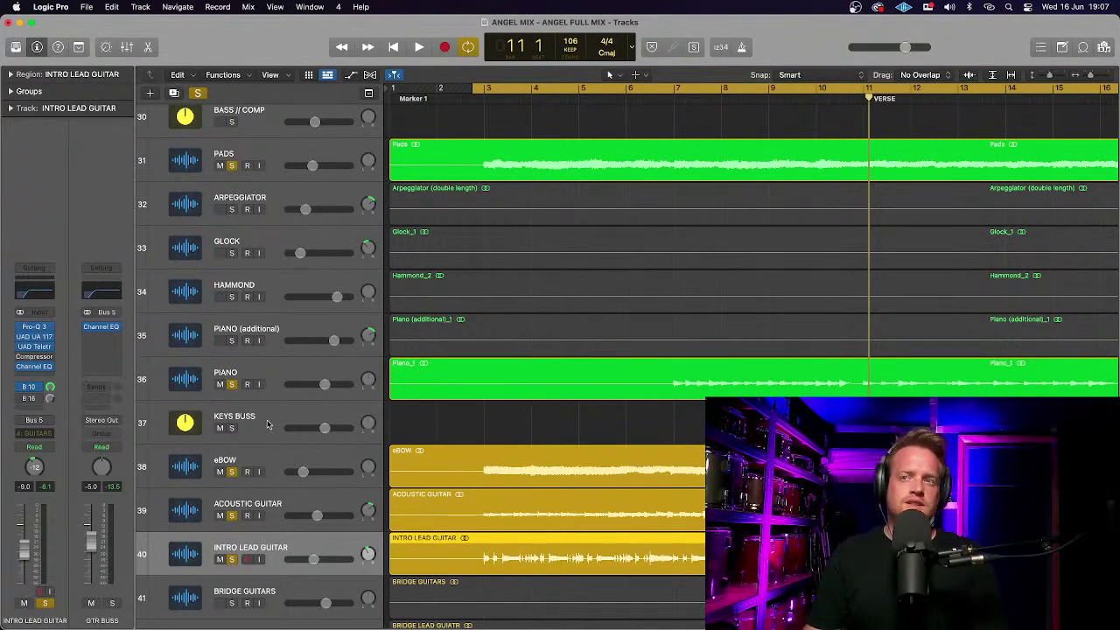
{"action": "scroll", "coordinate": [267, 425], "scroll_direction": "down", "scroll_amount": 1}
{"action": "left_click", "coordinate": [231, 362]}
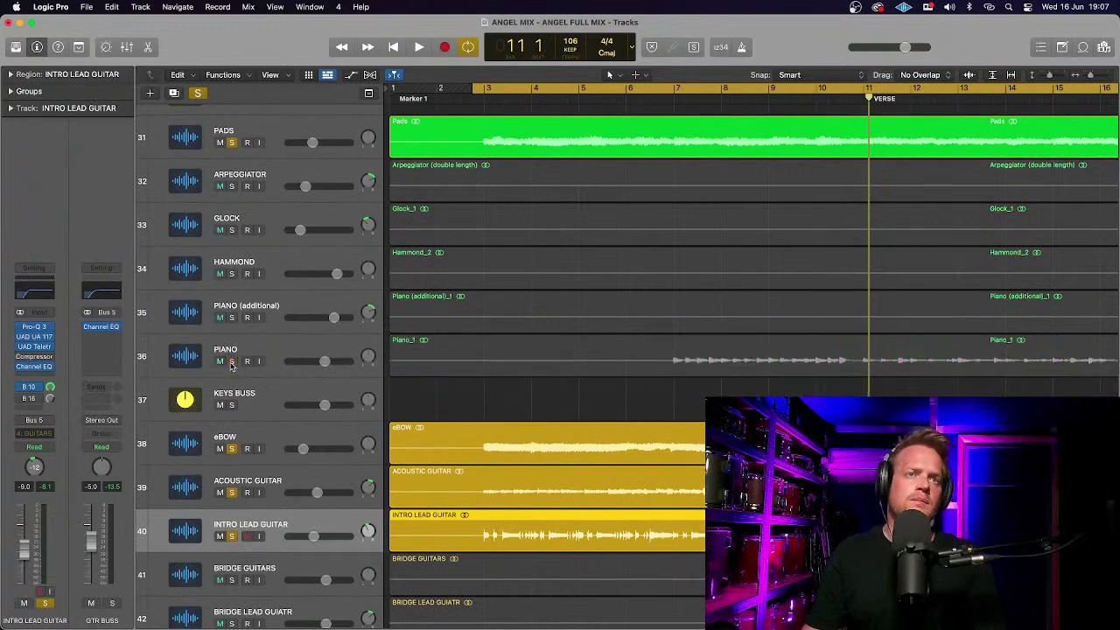
Examine the low cut in the eBOW track's Channel EQ and close the plug-in window.
{"action": "left_click", "coordinate": [272, 445]}
{"action": "scroll", "coordinate": [272, 443], "scroll_direction": "down", "scroll_amount": 1}
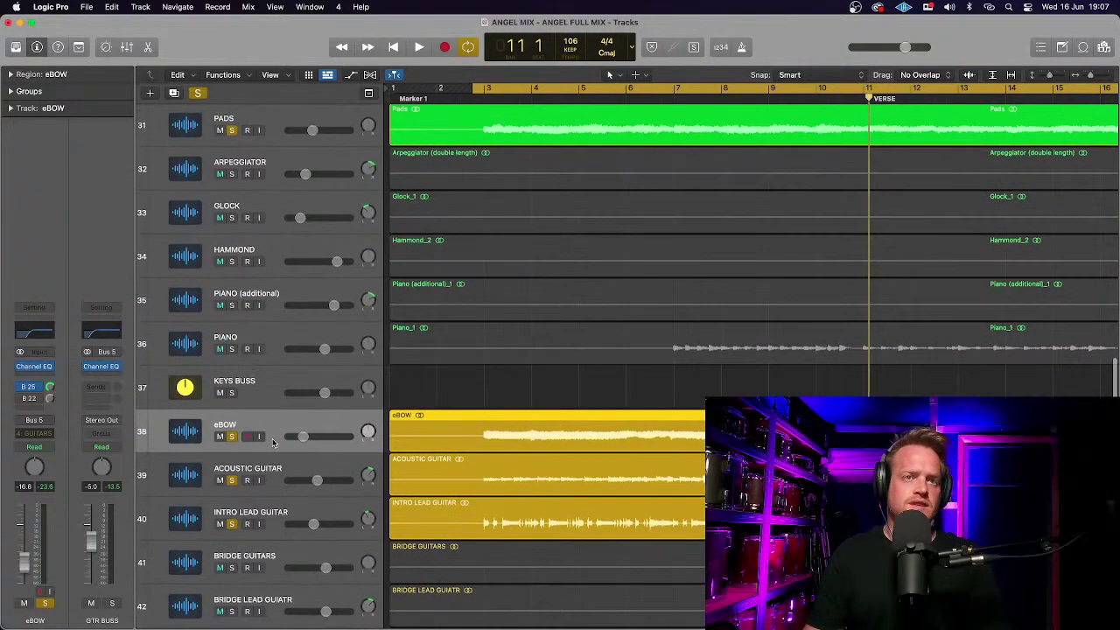
{"action": "left_click", "coordinate": [35, 370]}
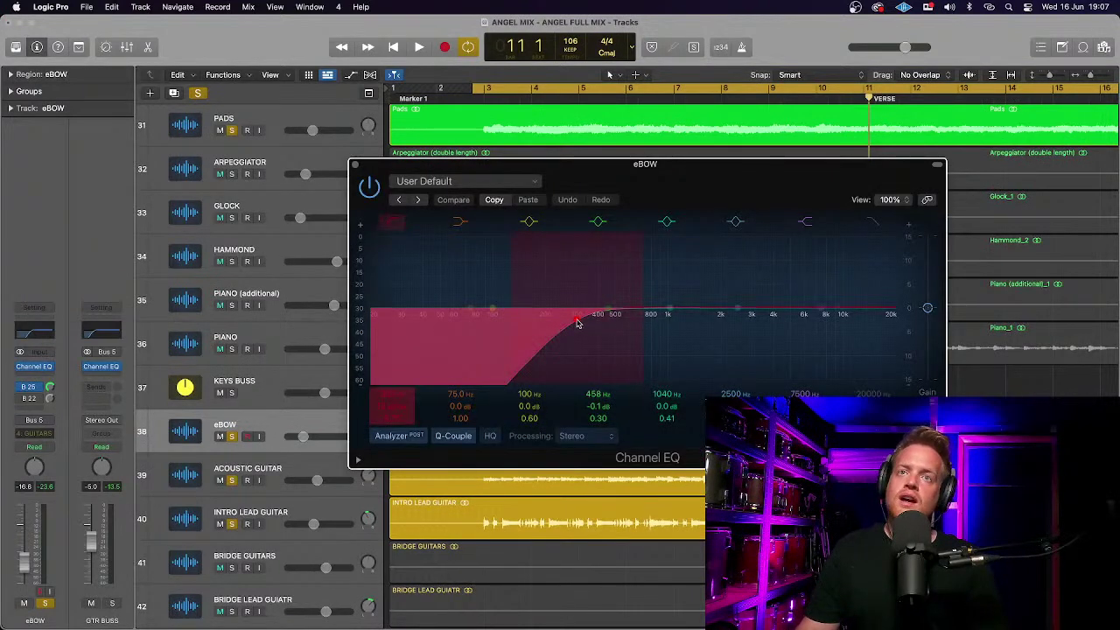
{"action": "left_click", "coordinate": [577, 324]}
{"action": "left_click", "coordinate": [354, 165]}
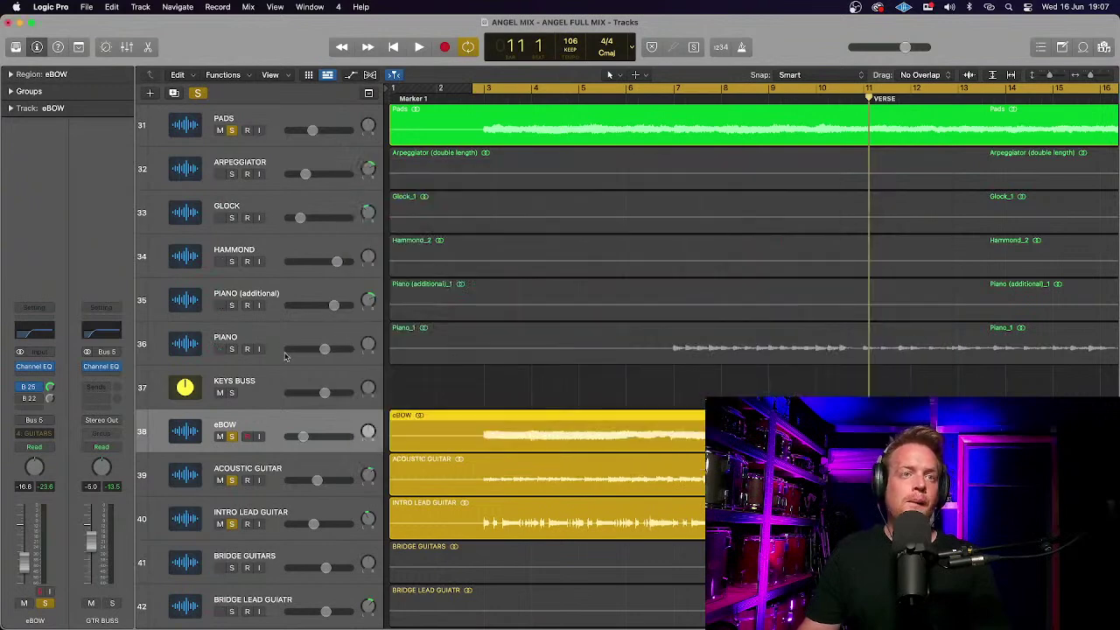
Examine the Channel EQ curve on the ACOUSTIC GUITAR track and close the plug-in window.
{"action": "left_click", "coordinate": [279, 475]}
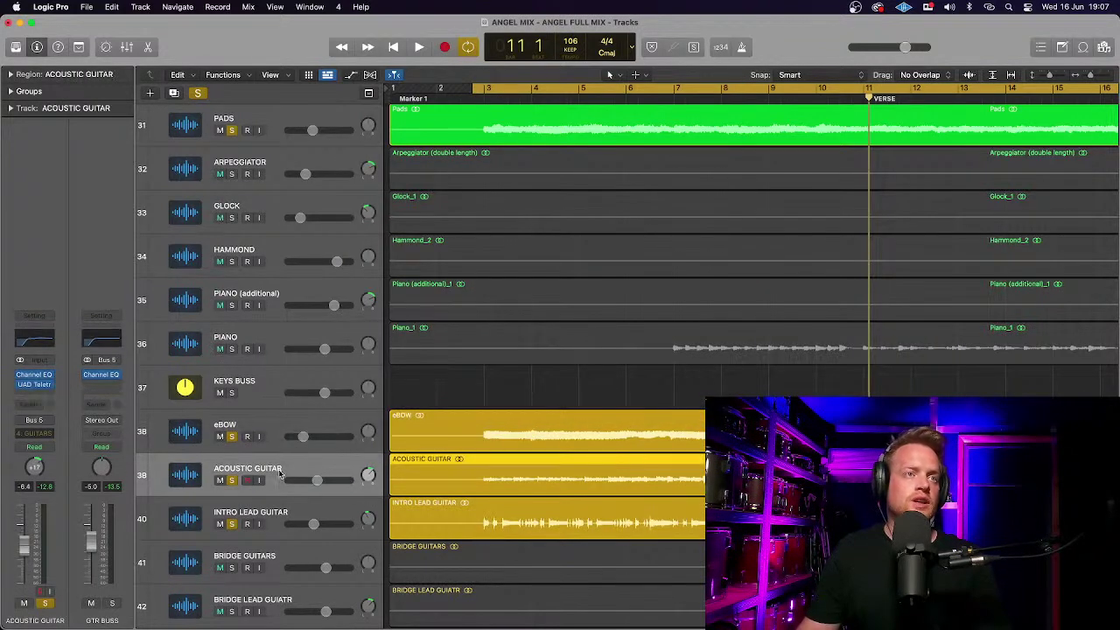
{"action": "left_click", "coordinate": [52, 348]}
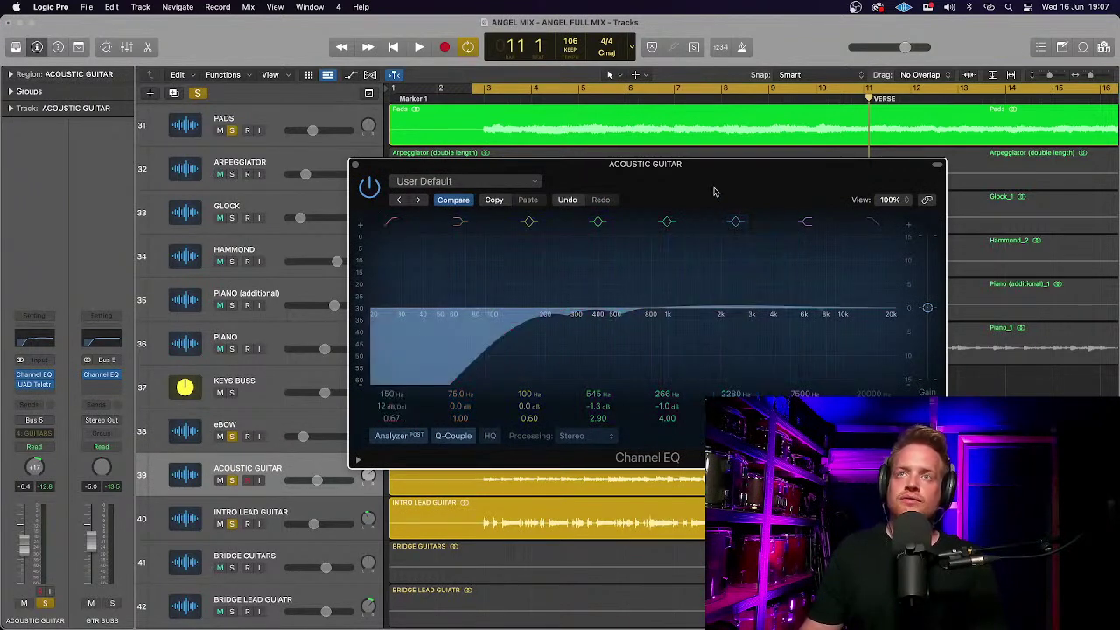
{"action": "left_click_drag", "start_coordinate": [710, 180], "coordinate": [577, 125]}
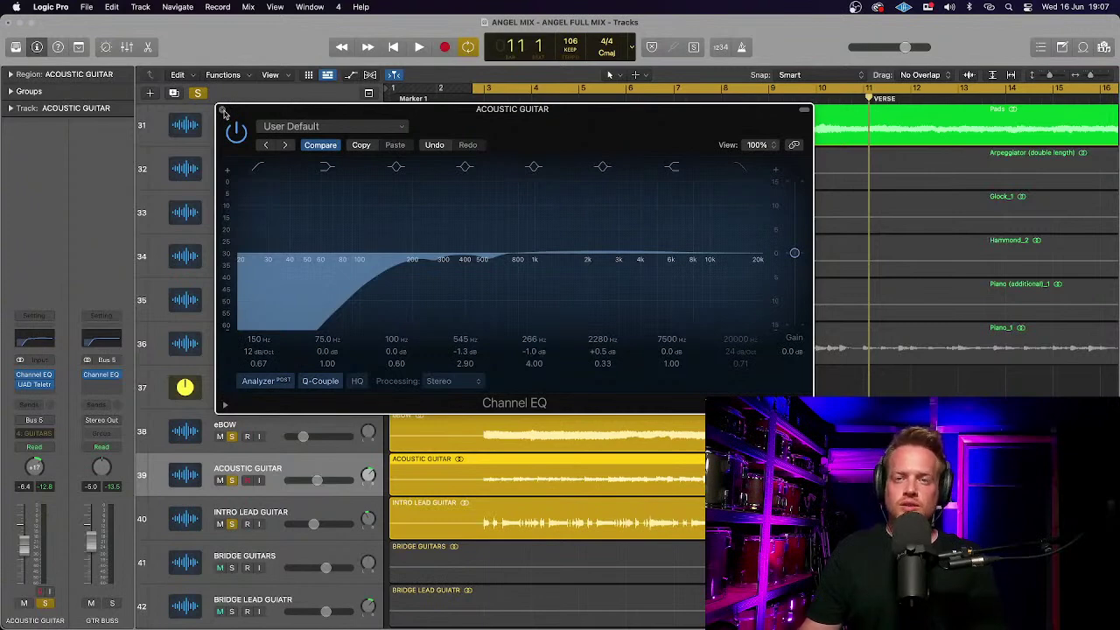
{"action": "left_click", "coordinate": [223, 112]}
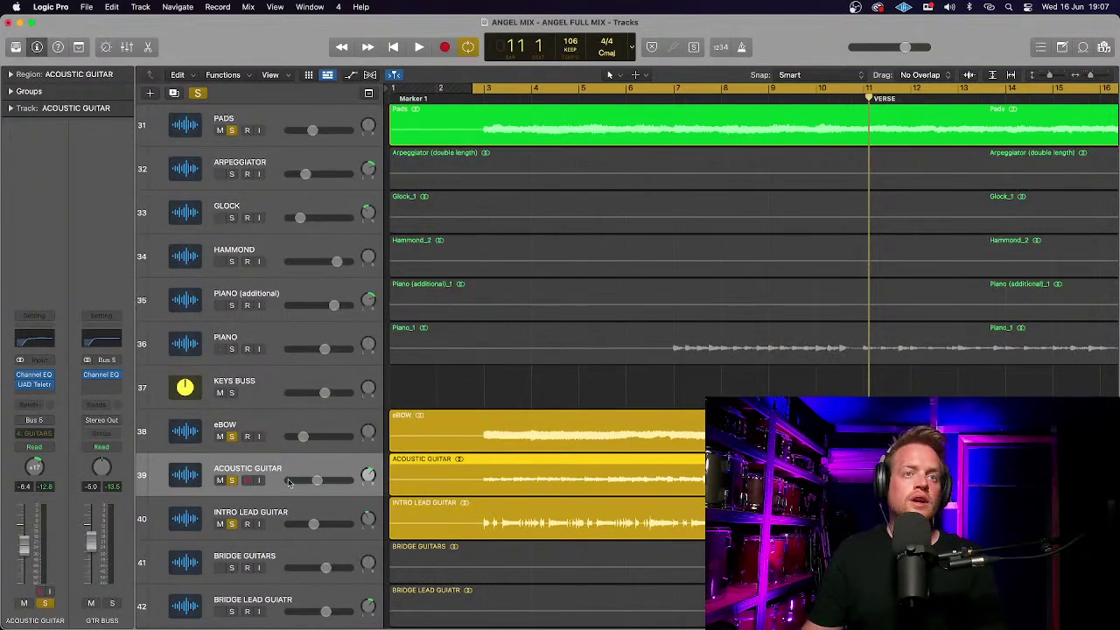
Open the UAD Teletronix LA-2 on ACOUSTIC GUITAR, leave only that track soloed, and play the intro.
{"action": "left_click", "coordinate": [35, 385]}
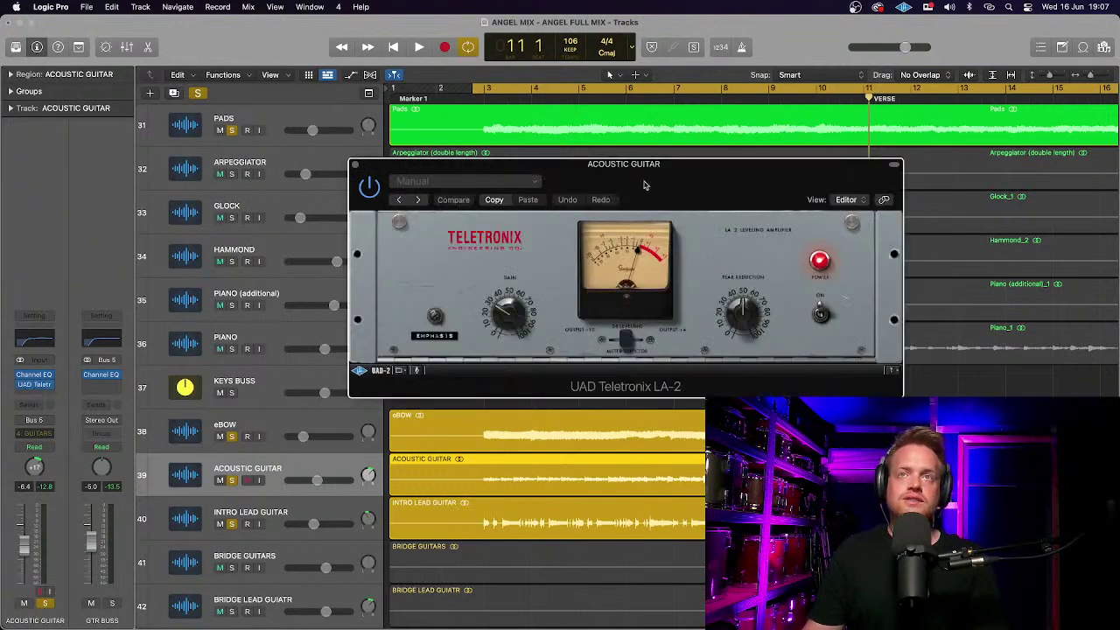
{"action": "left_click_drag", "start_coordinate": [662, 175], "coordinate": [531, 126]}
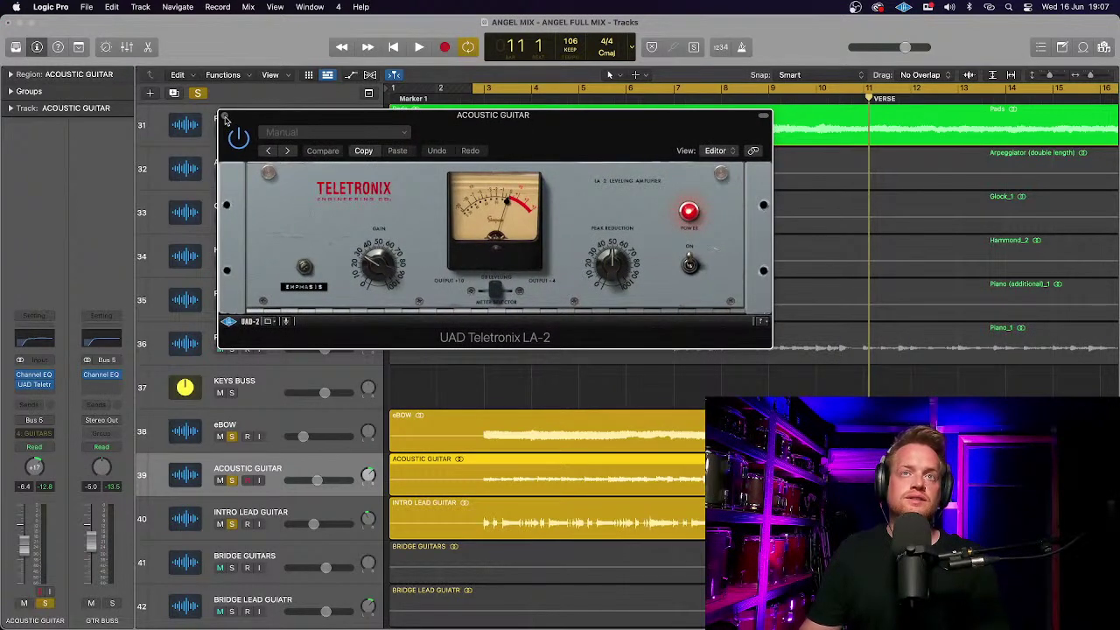
{"action": "left_click_drag", "start_coordinate": [247, 122], "coordinate": [171, 121]}
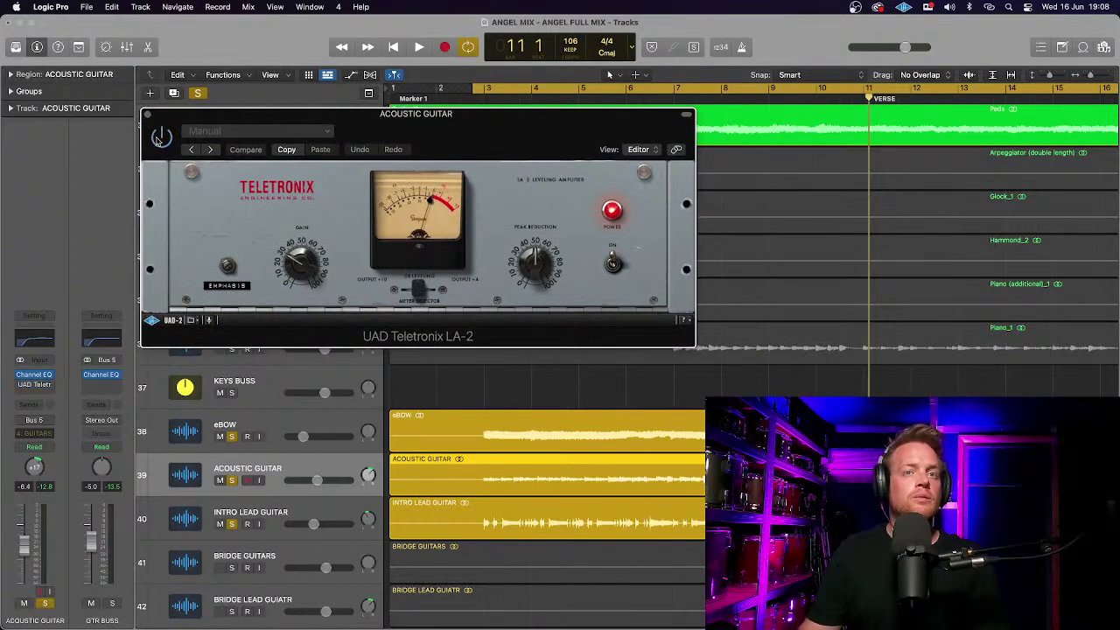
{"action": "left_click", "coordinate": [231, 525]}
{"action": "scroll", "coordinate": [262, 438], "scroll_direction": "up", "scroll_amount": 2}
{"action": "key", "text": "space"}
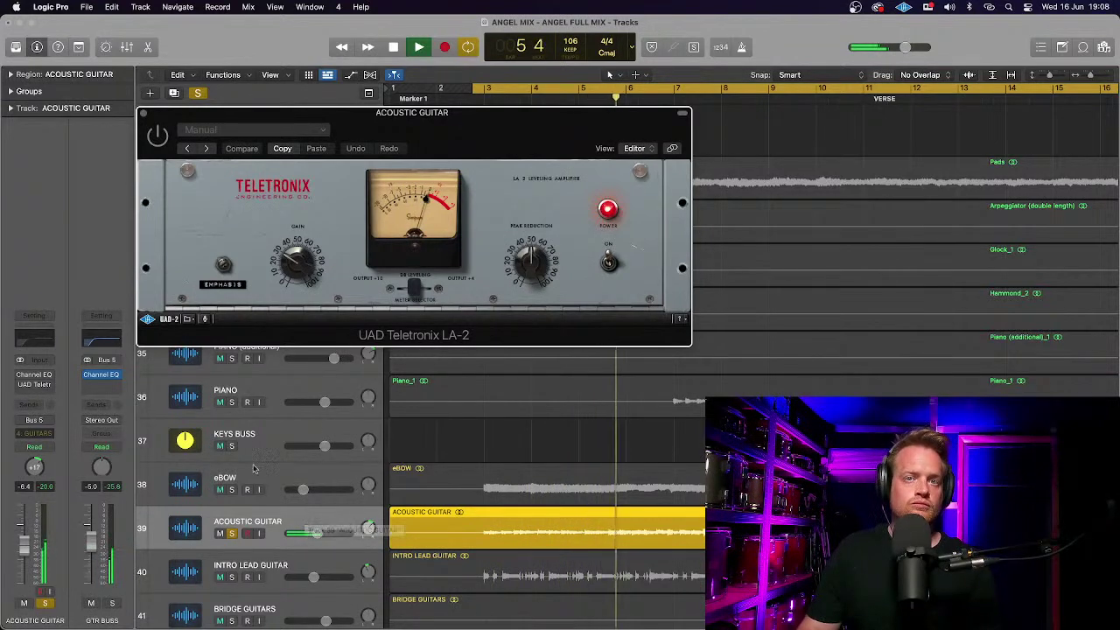
Adjust the LA-2's Peak Reduction on ACOUSTIC GUITAR during playback, stop, and close the plug-in window.
{"action": "mouse_move", "coordinate": [19, 378]}
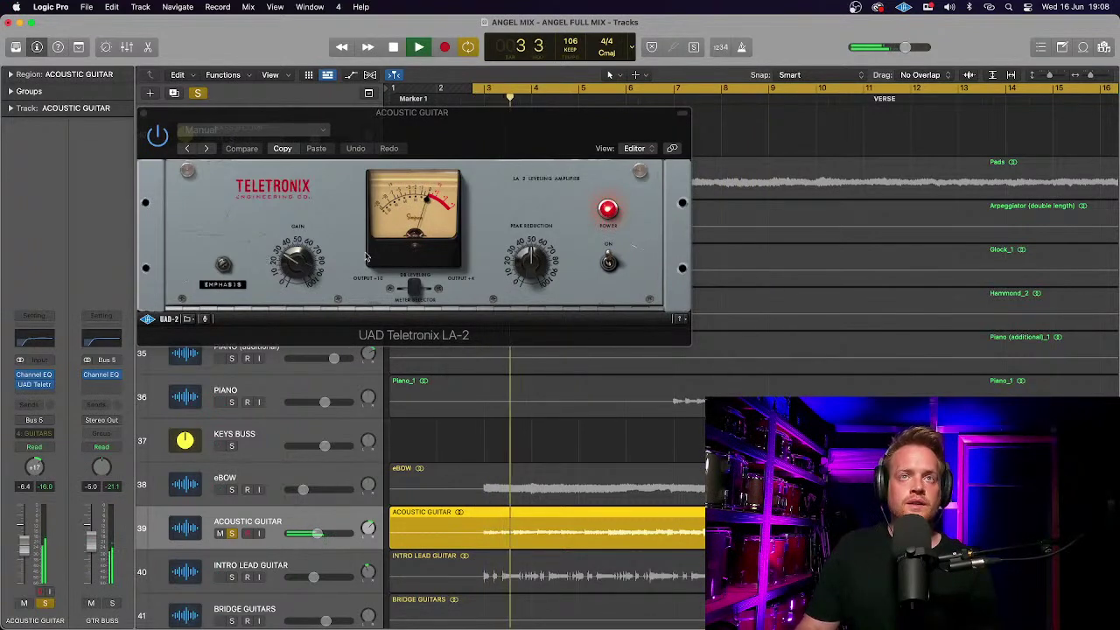
{"action": "left_click_drag", "start_coordinate": [529, 251], "coordinate": [531, 260]}
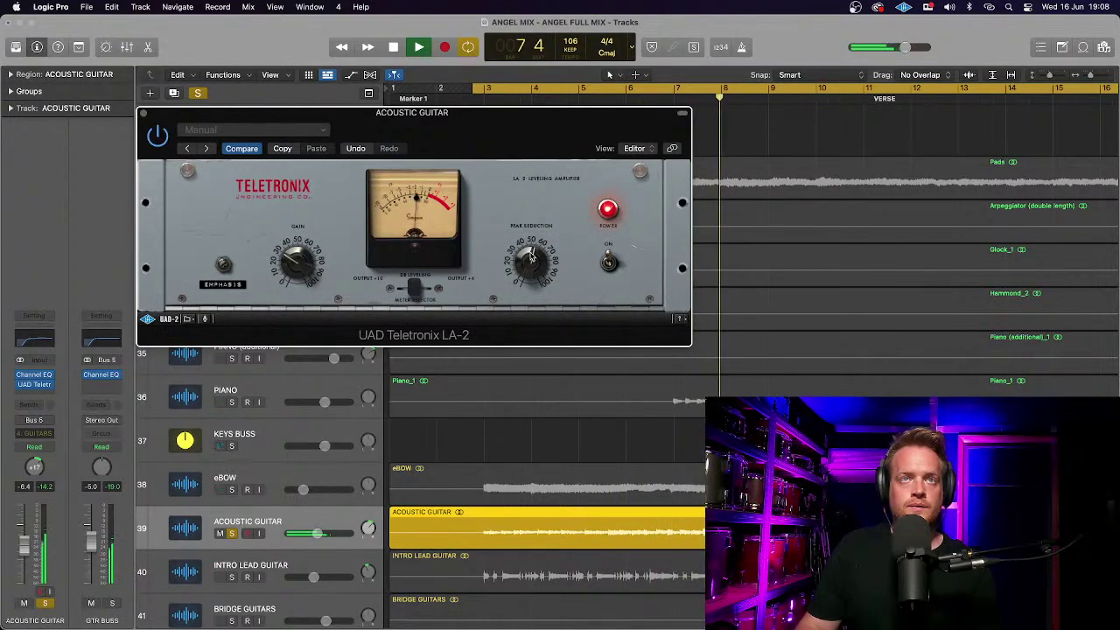
{"action": "key", "text": "space"}
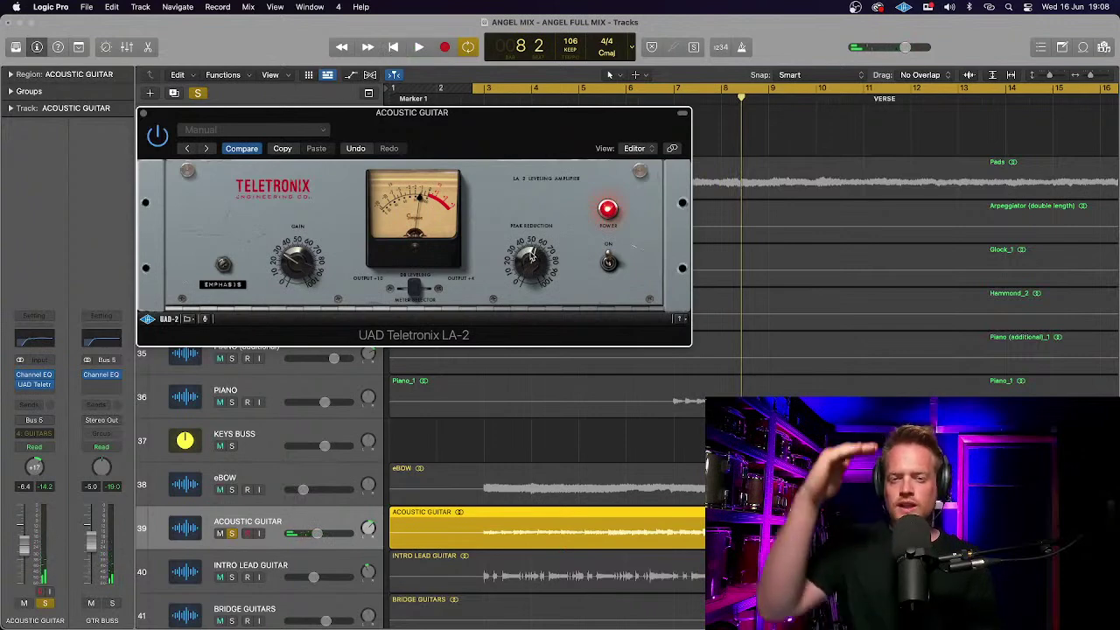
{"action": "left_click", "coordinate": [142, 116]}
Take ACOUSTIC GUITAR out of solo and select the INTRO LEAD GUITAR track.
{"action": "scroll", "coordinate": [307, 459], "scroll_direction": "down", "scroll_amount": 3}
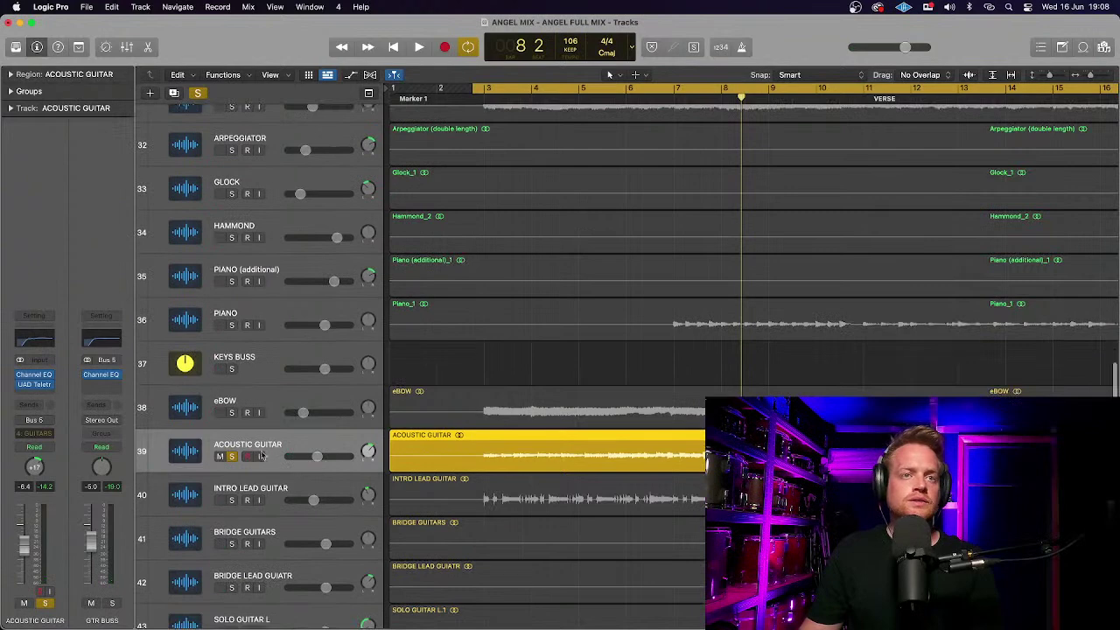
{"action": "left_click", "coordinate": [232, 457]}
{"action": "left_click", "coordinate": [269, 492]}
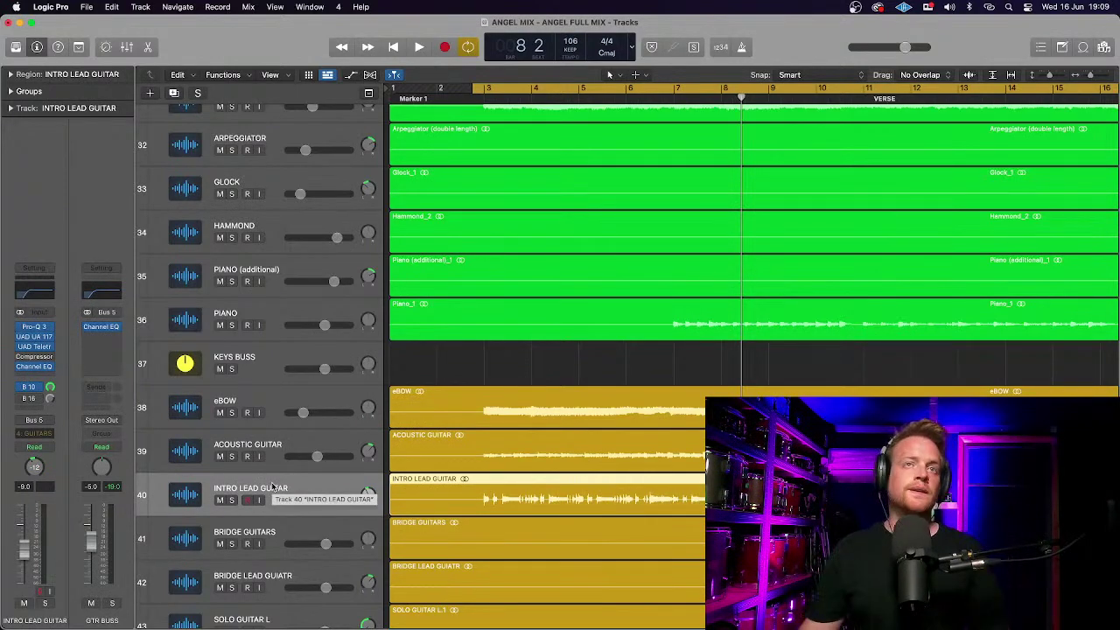
{"action": "scroll", "coordinate": [272, 447], "scroll_direction": "up", "scroll_amount": 4}
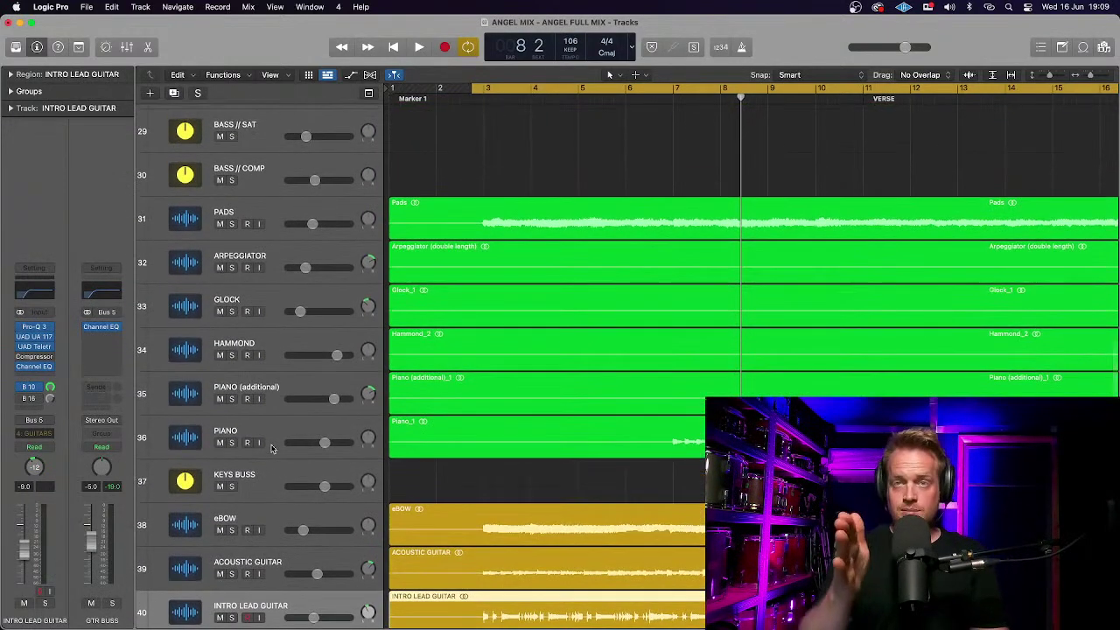
{"action": "left_click", "coordinate": [277, 441]}
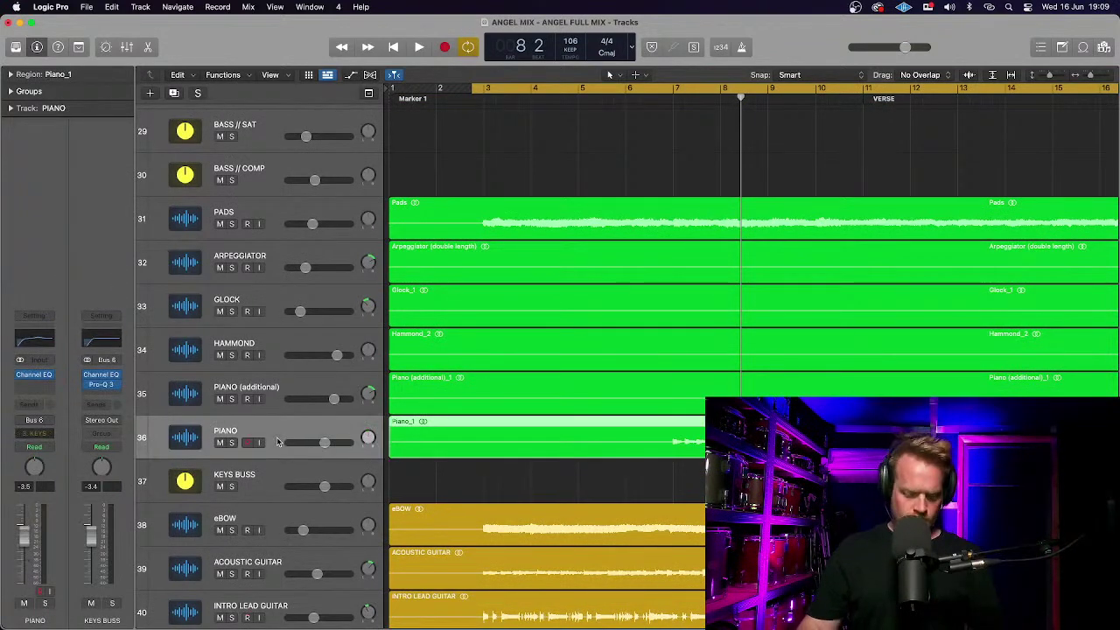
{"action": "key", "text": "super+Down"}
{"action": "key", "text": "super+Up"}
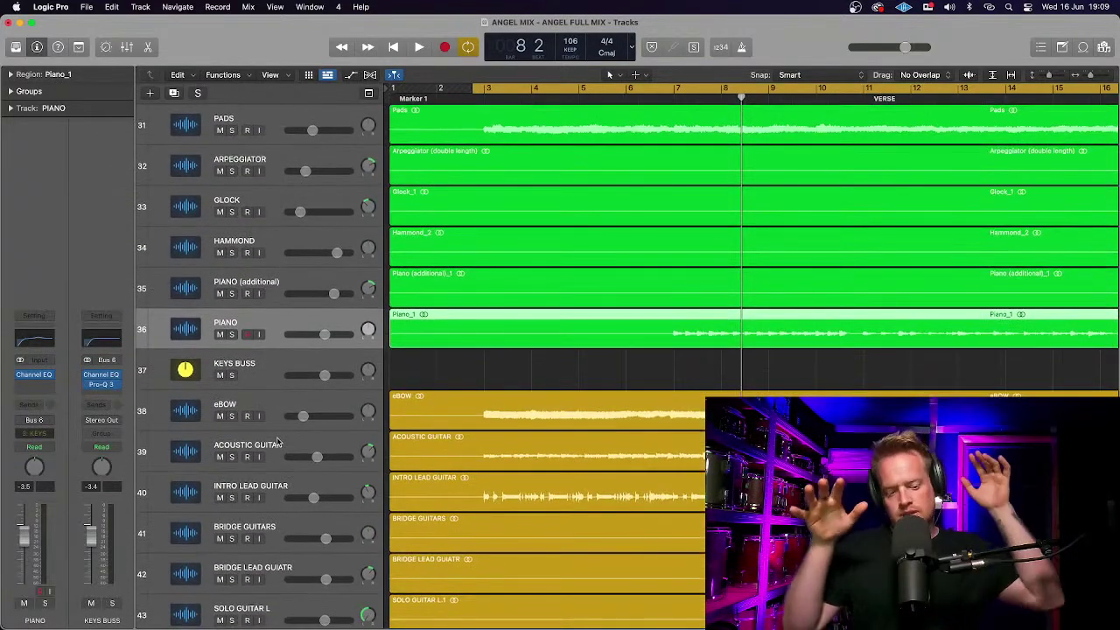
{"action": "scroll", "coordinate": [278, 440], "scroll_direction": "down", "scroll_amount": 3}
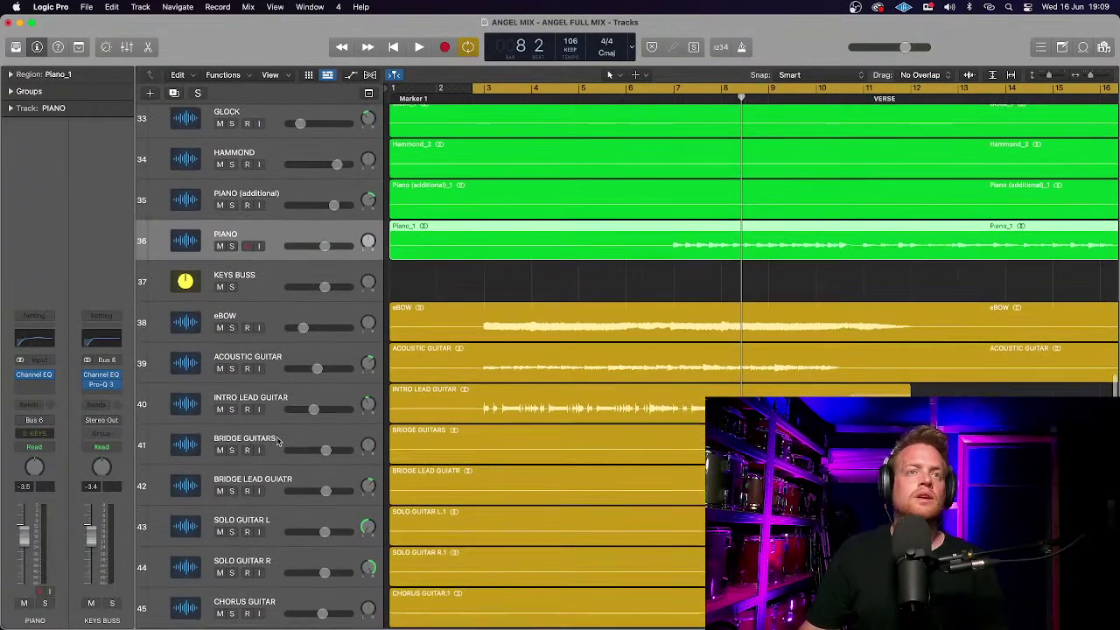
Open the FabFilter Pro-Q 3 on the INTRO LEAD GUITAR track, solo the track, and move the plug-in window clear.
{"action": "left_click", "coordinate": [271, 402]}
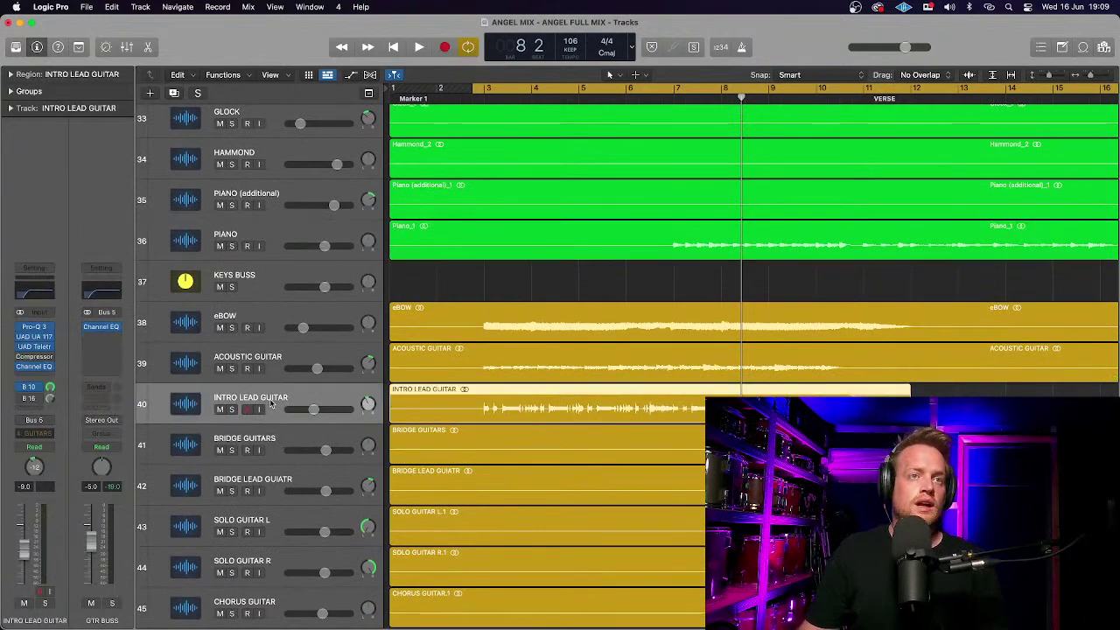
{"action": "left_click", "coordinate": [35, 329]}
{"action": "left_click_drag", "start_coordinate": [689, 179], "coordinate": [485, 105]}
{"action": "left_click_drag", "start_coordinate": [176, 96], "coordinate": [523, 82]}
{"action": "left_click", "coordinate": [232, 410]}
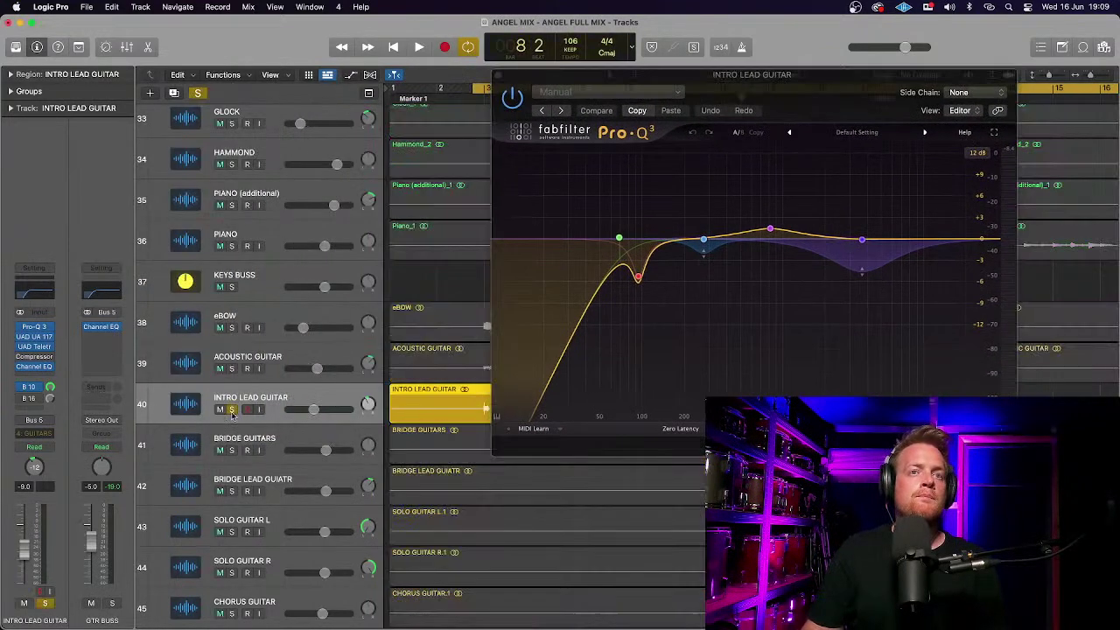
{"action": "left_click_drag", "start_coordinate": [624, 79], "coordinate": [271, 55]}
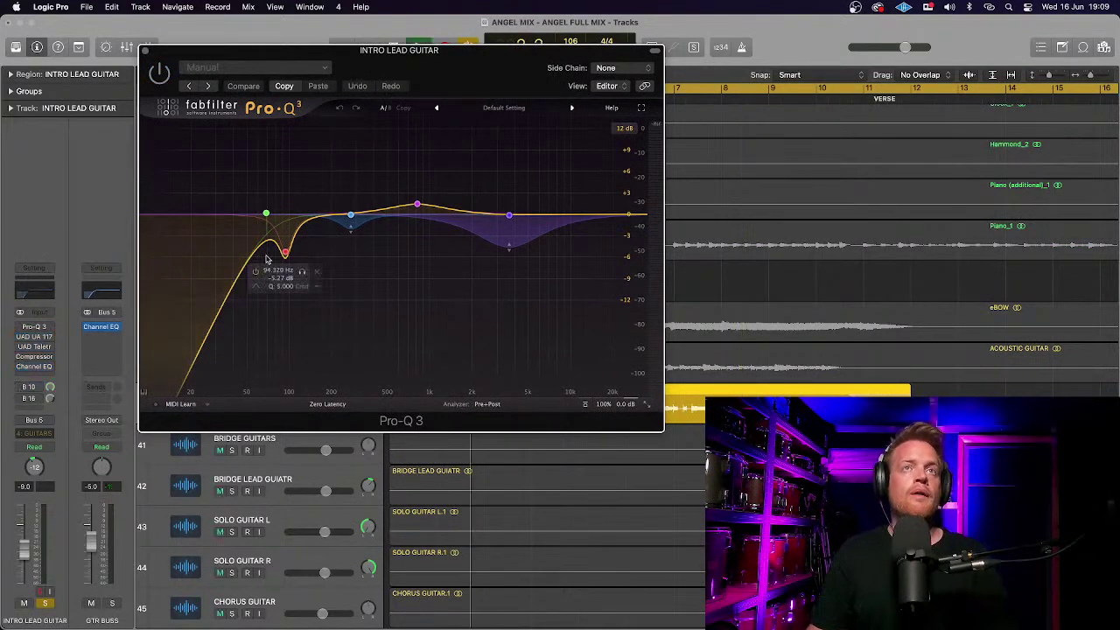
Play the soloed INTRO LEAD GUITAR with its plug-ins bypassed, stop, and switch Pro-Q 3 back on.
{"action": "key", "text": "space"}
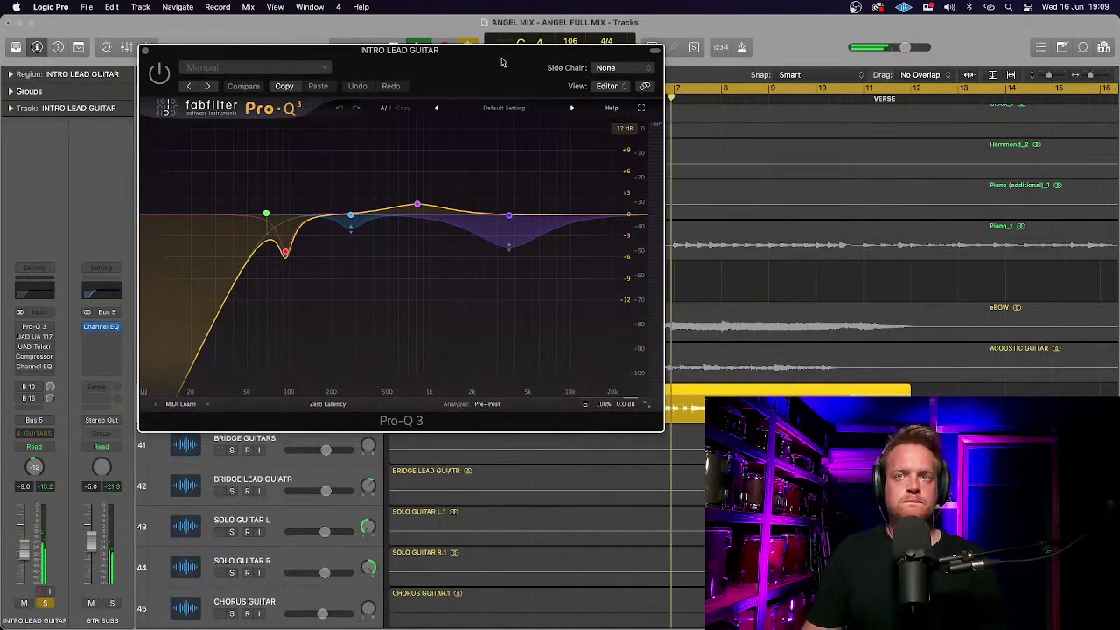
{"action": "mouse_move", "coordinate": [502, 61]}
{"action": "left_mouse_down"}
{"action": "mouse_move", "coordinate": [520, 61]}
{"action": "mouse_move", "coordinate": [503, 65]}
{"action": "left_mouse_up"}
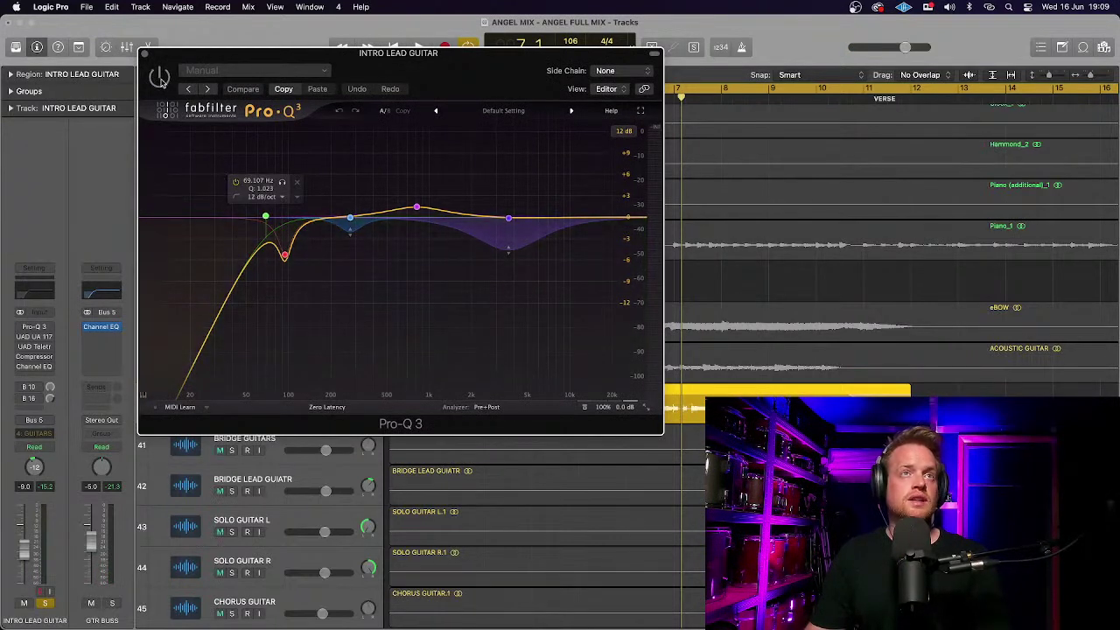
{"action": "left_click", "coordinate": [159, 78]}
{"action": "left_click_drag", "start_coordinate": [467, 63], "coordinate": [462, 61]}
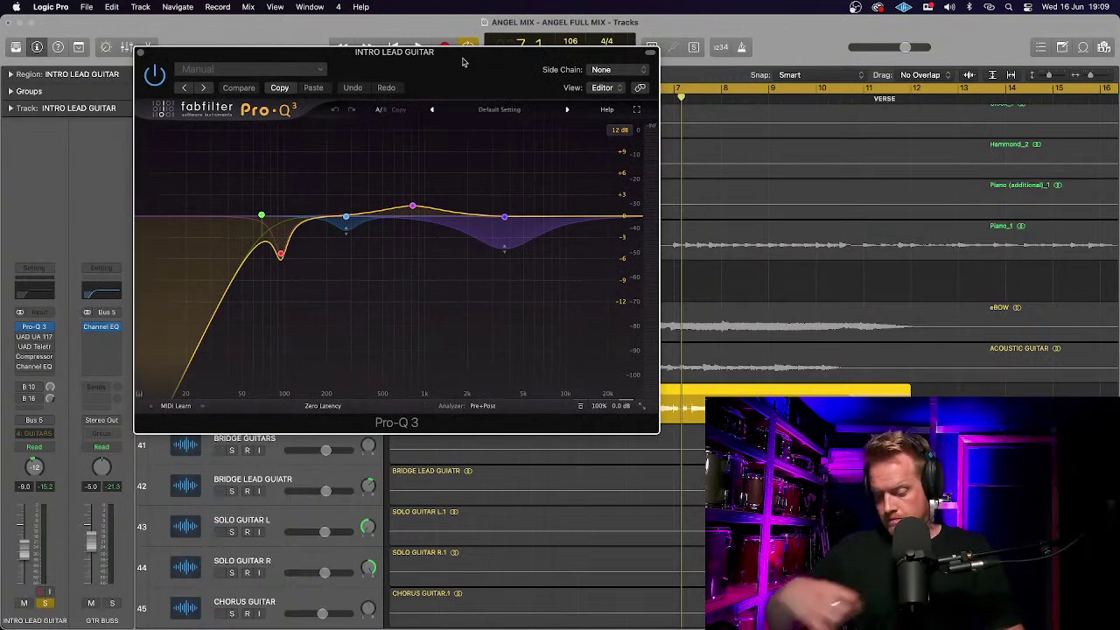
Listen to INTRO LEAD GUITAR through Pro-Q 3 and examine the low cut, boost and dynamic EQ bands.
{"action": "key", "text": "space"}
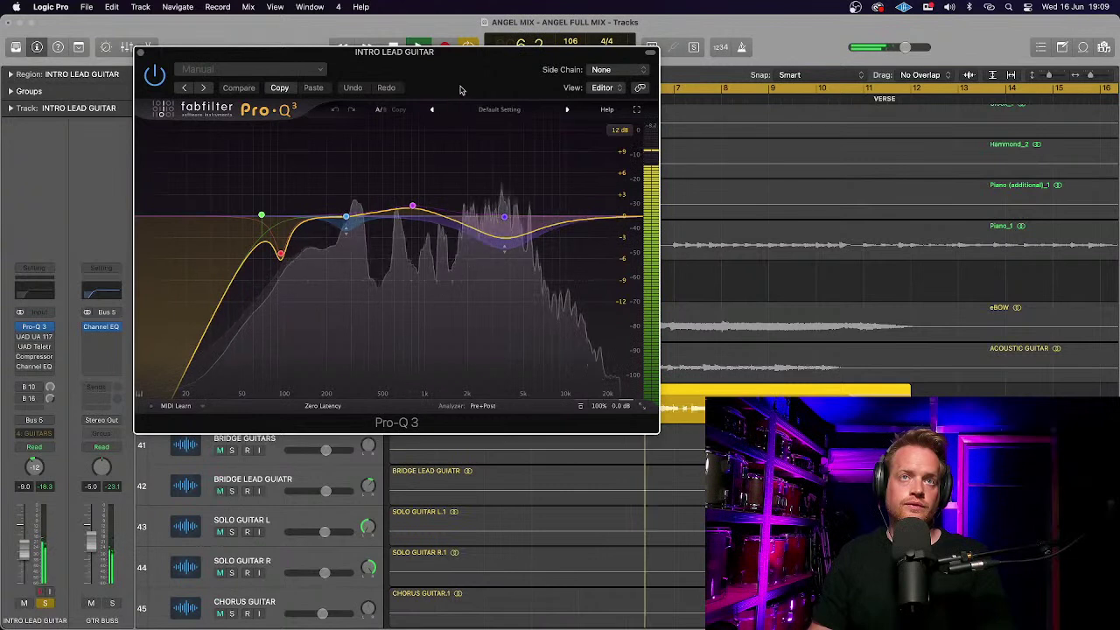
{"action": "key", "text": "space"}
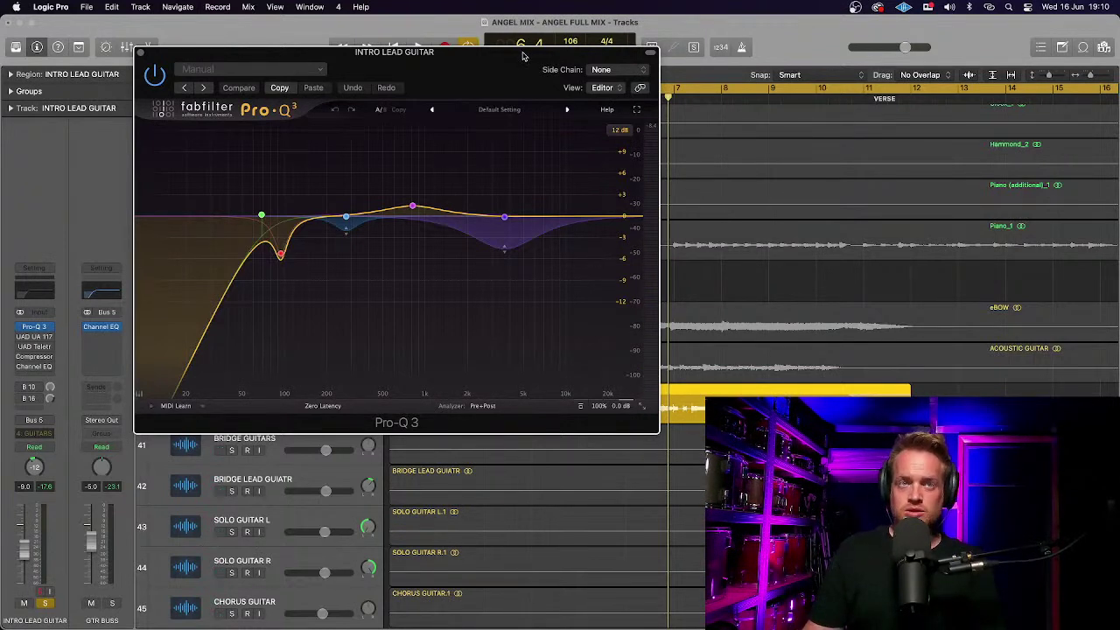
{"action": "mouse_move", "coordinate": [483, 175]}
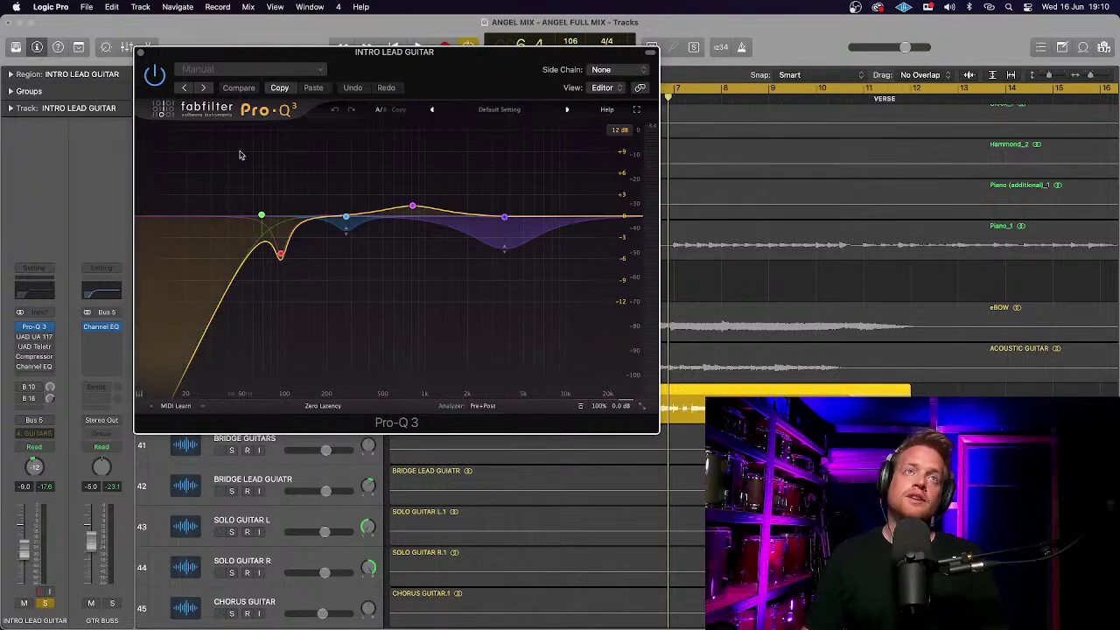
{"action": "key", "text": "space"}
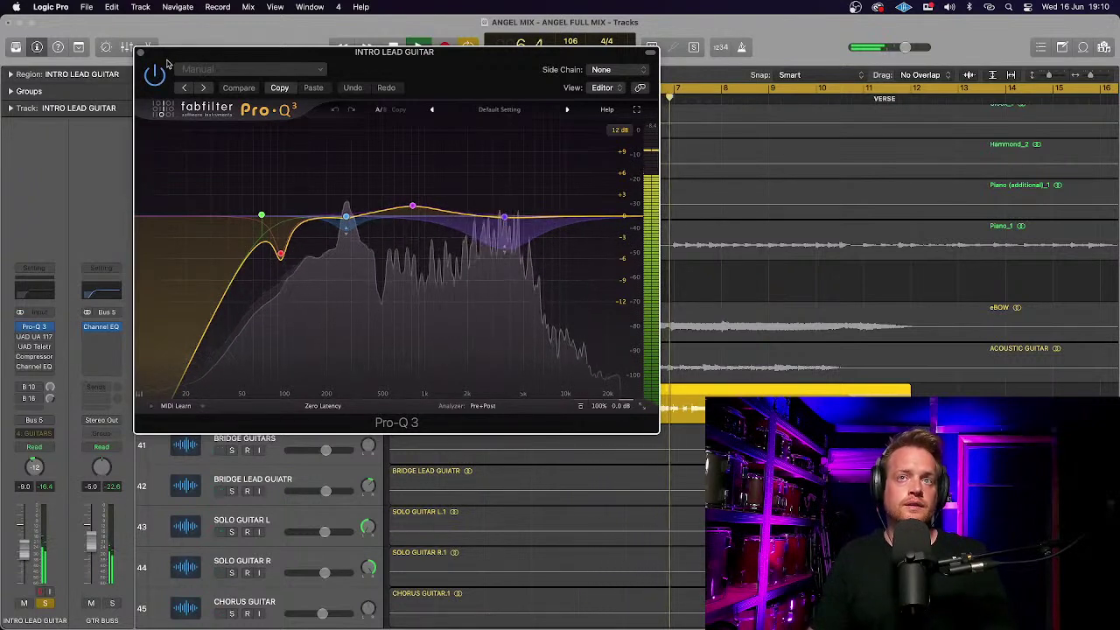
{"action": "key", "text": "space"}
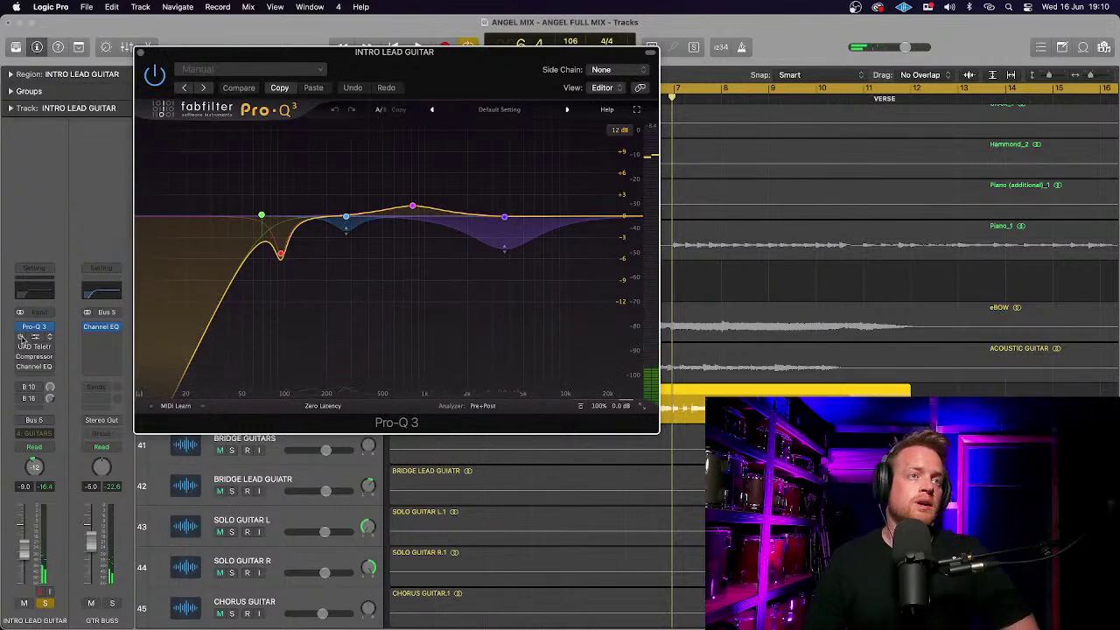
Turn on the UAD UA 1176 Rev A and Teletronix LA-2 compressors on INTRO LEAD GUITAR and play the part through them.
{"action": "left_click", "coordinate": [30, 336]}
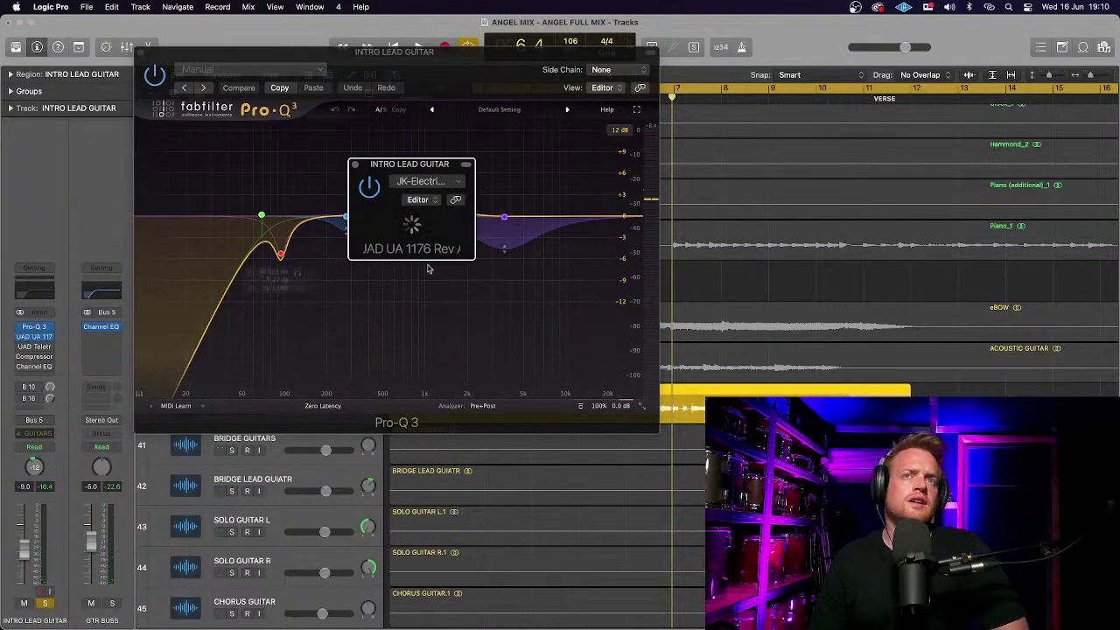
{"action": "left_click_drag", "start_coordinate": [573, 168], "coordinate": [363, 73]}
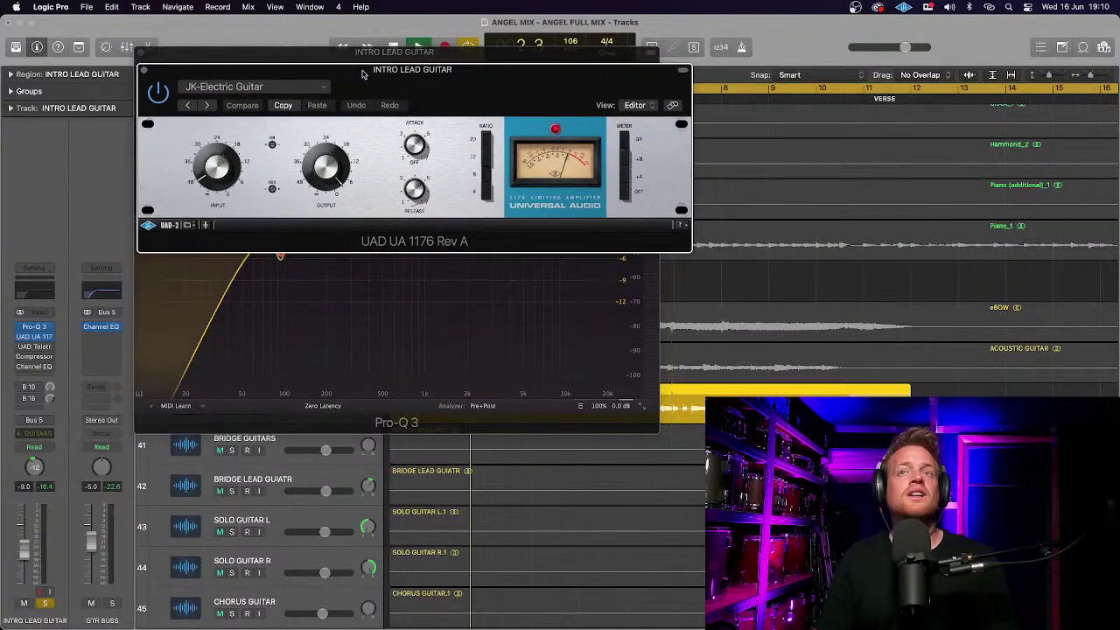
{"action": "key", "text": "space"}
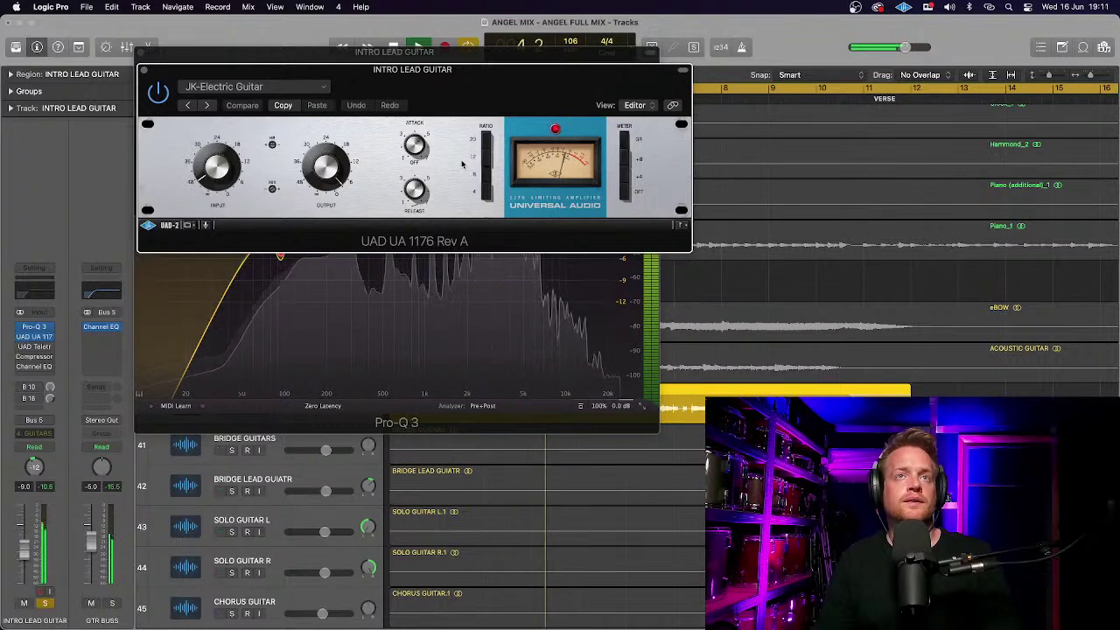
{"action": "key", "text": "space"}
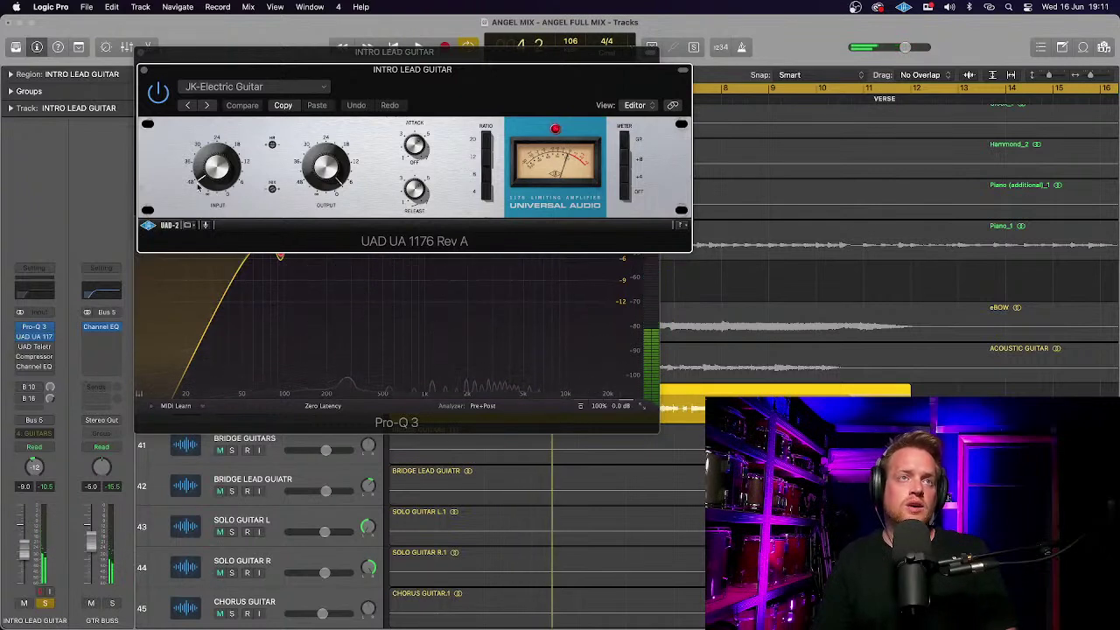
{"action": "left_click", "coordinate": [34, 347]}
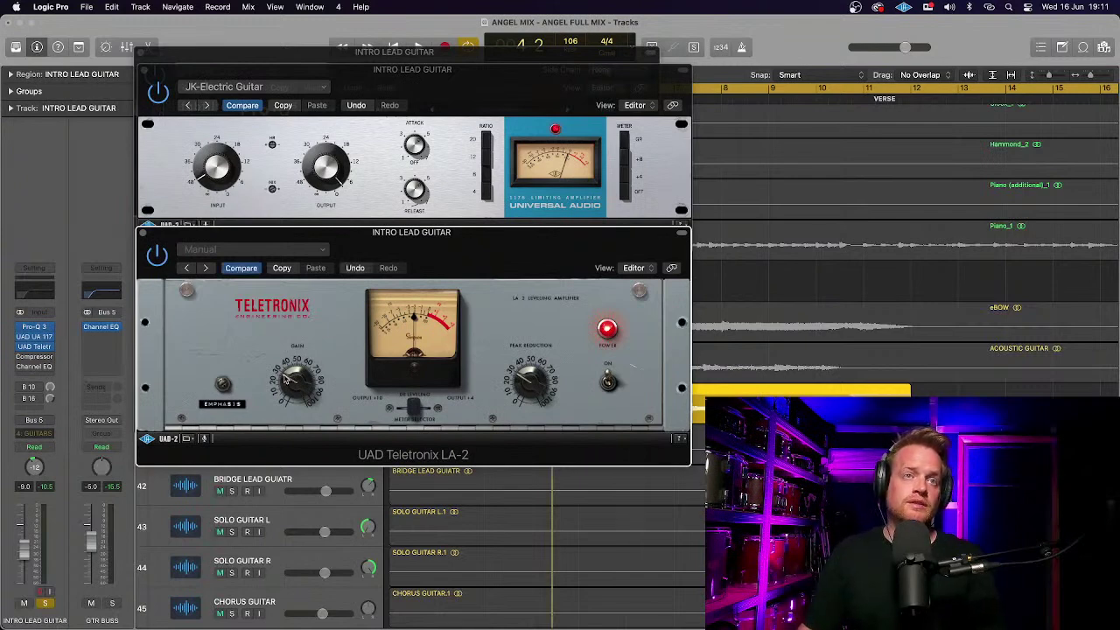
{"action": "key", "text": "space"}
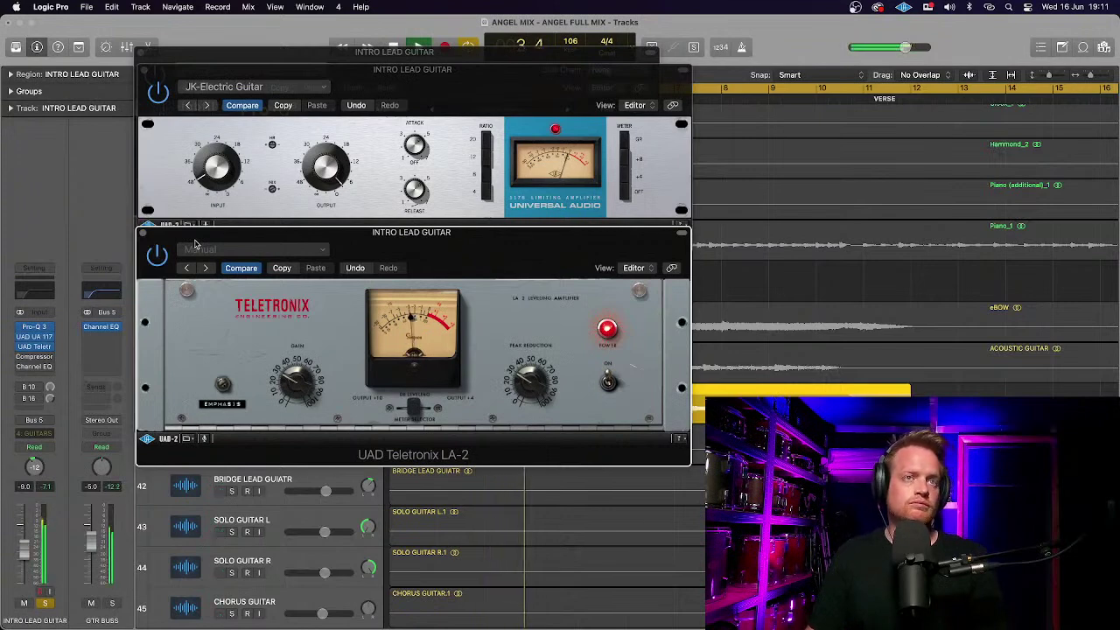
Switch on the Channel EQ on INTRO LEAD GUITAR, audition its low cut below 200 Hz, and stop playback.
{"action": "left_click", "coordinate": [37, 366]}
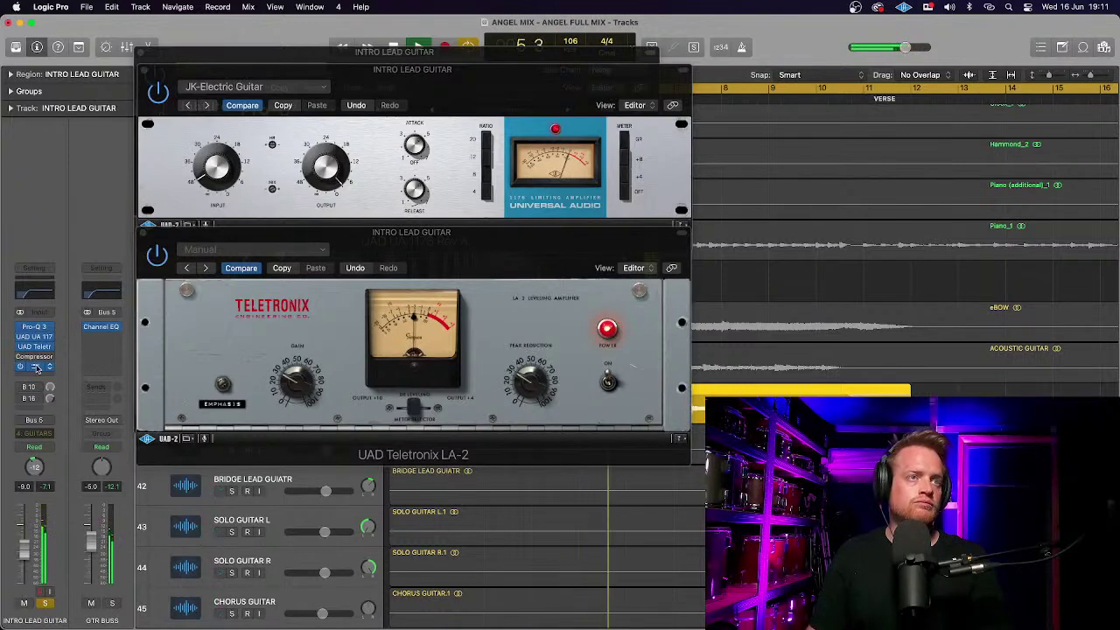
{"action": "left_click_drag", "start_coordinate": [272, 261], "coordinate": [324, 264]}
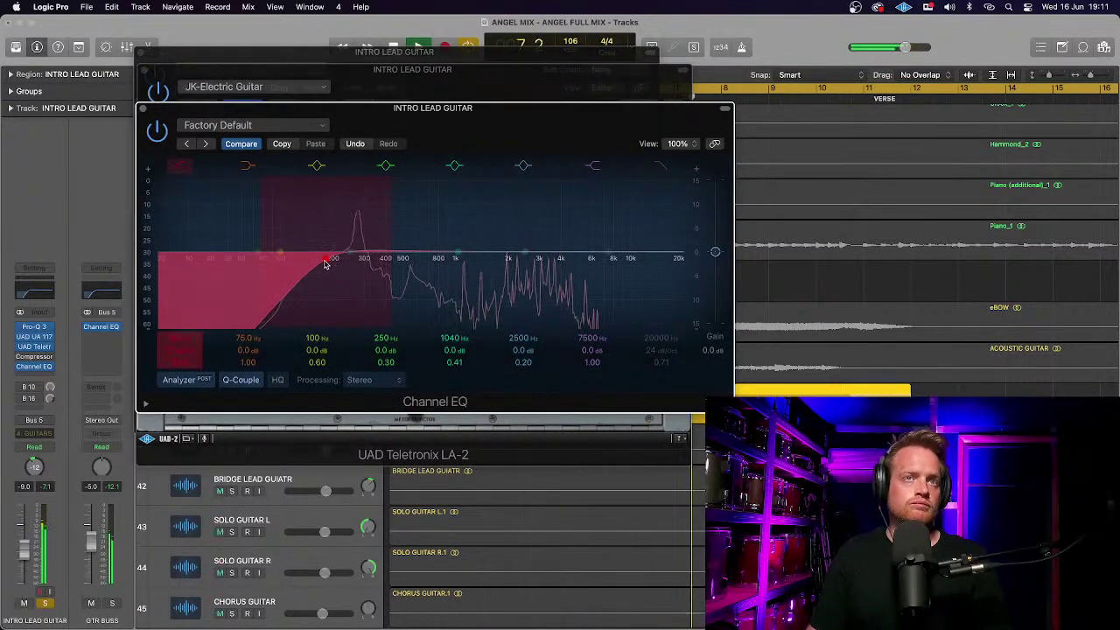
{"action": "key", "text": "space"}
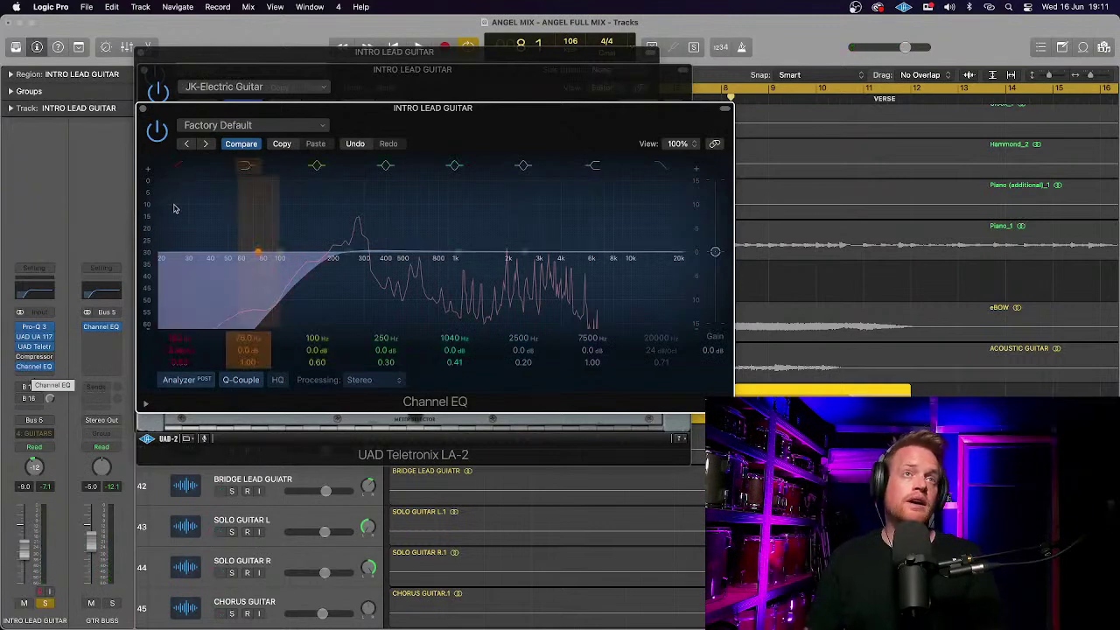
Close the Channel EQ, UA 1176, Pro-Q 3 and Teletronix LA-2 windows of the INTRO LEAD GUITAR track.
{"action": "left_click", "coordinate": [143, 110]}
{"action": "left_click", "coordinate": [144, 70]}
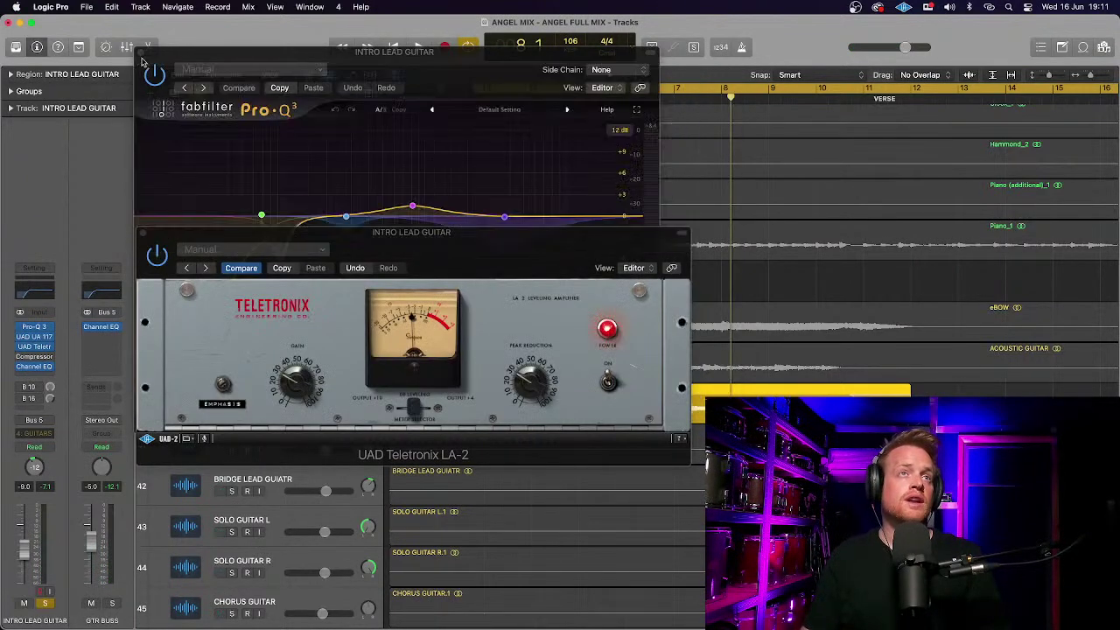
{"action": "left_click", "coordinate": [143, 52]}
{"action": "left_click", "coordinate": [145, 233]}
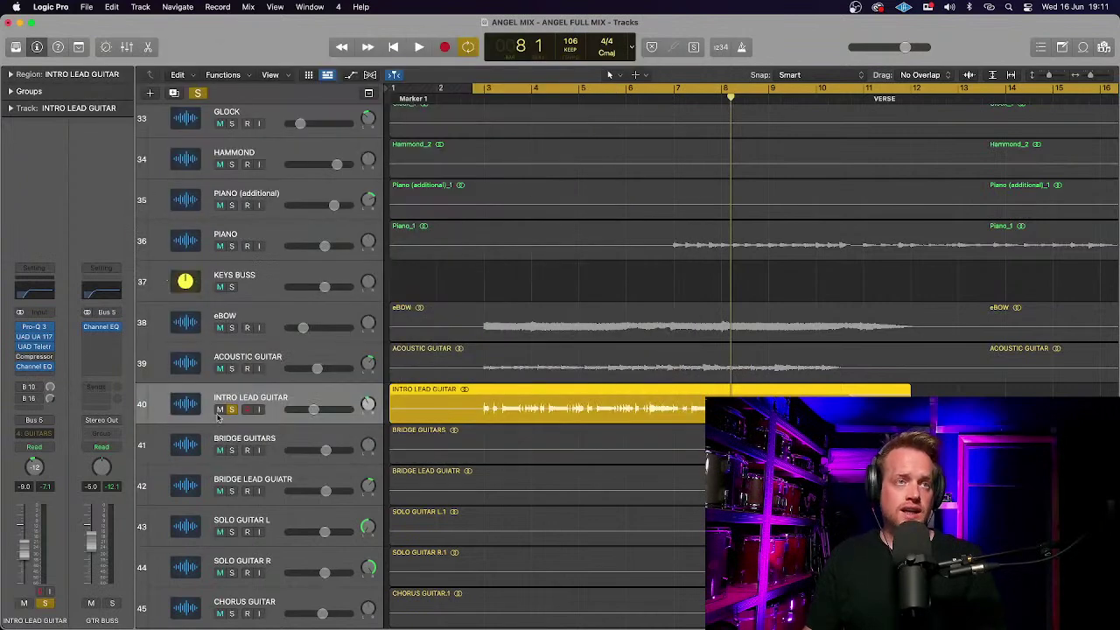
Route the first send of INTRO LEAD GUITAR to Bus 32 and open the UAD AMS RMX16 reverb on the LEad Guitar Lick channel.
{"action": "left_click", "coordinate": [31, 389]}
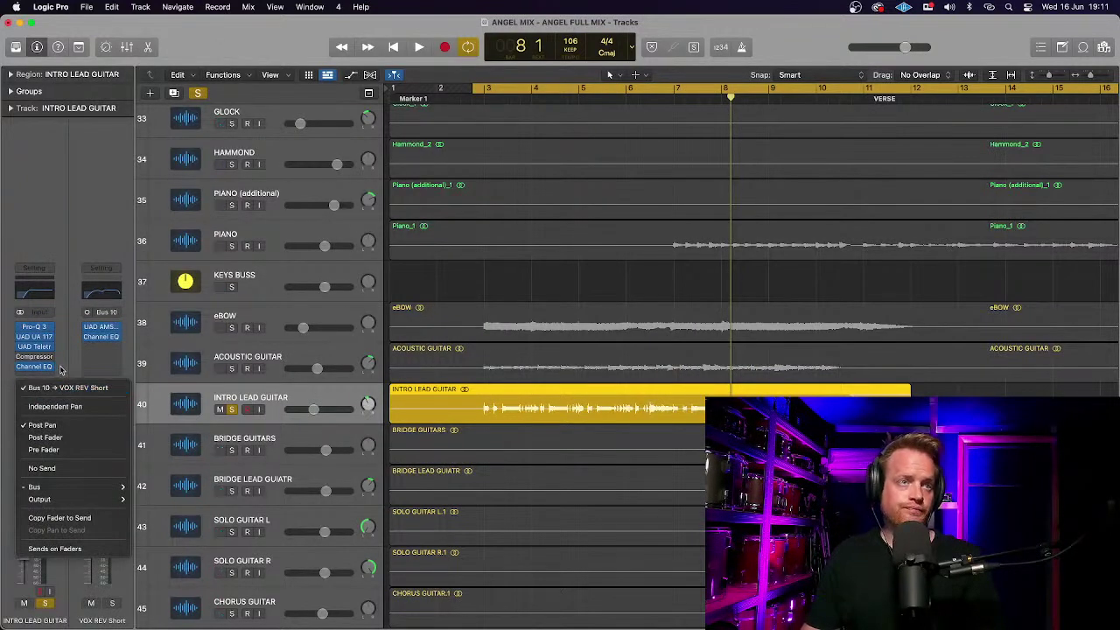
{"action": "left_click", "coordinate": [97, 337]}
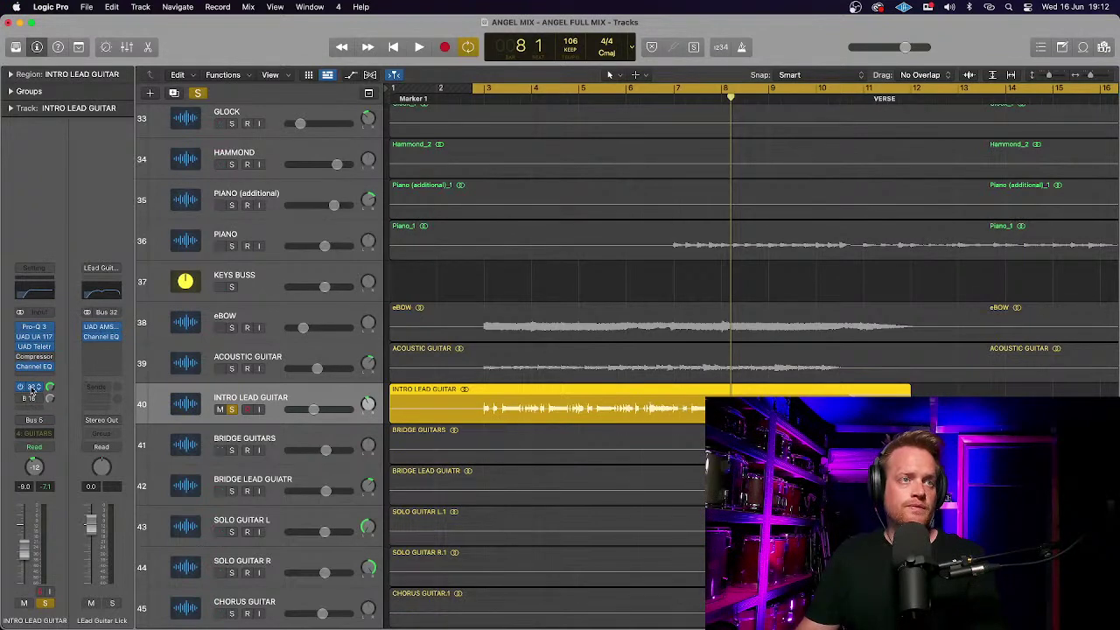
{"action": "left_click", "coordinate": [103, 327]}
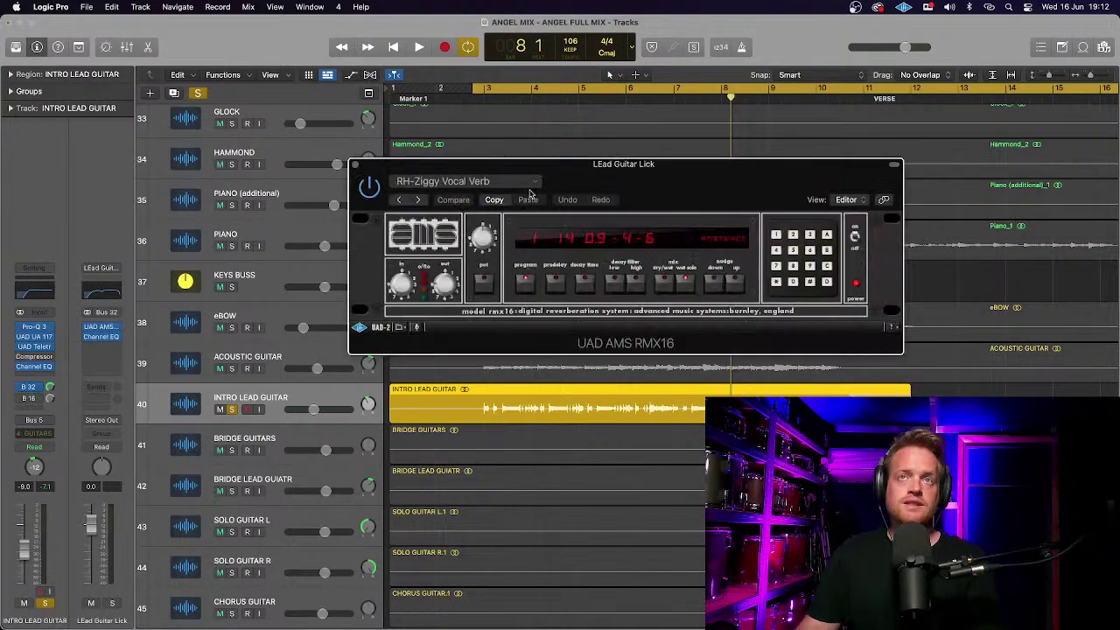
{"action": "left_click_drag", "start_coordinate": [560, 175], "coordinate": [348, 98]}
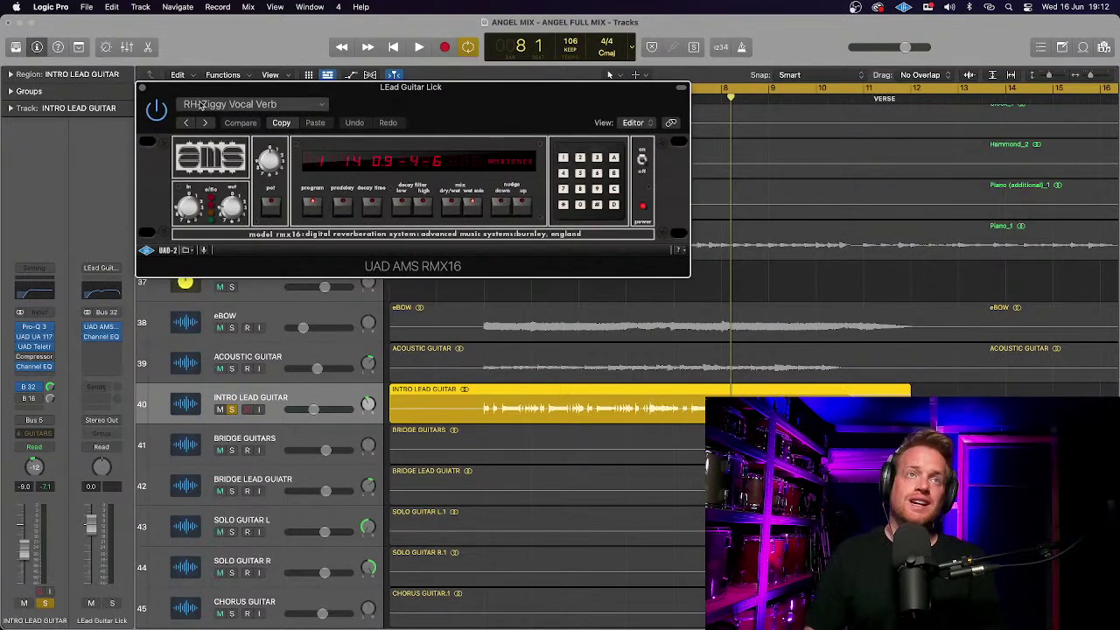
Play the soloed lead guitar through the AMS RMX16 and audition the ROOM A1 and HALL C1 programs.
{"action": "key", "text": "space"}
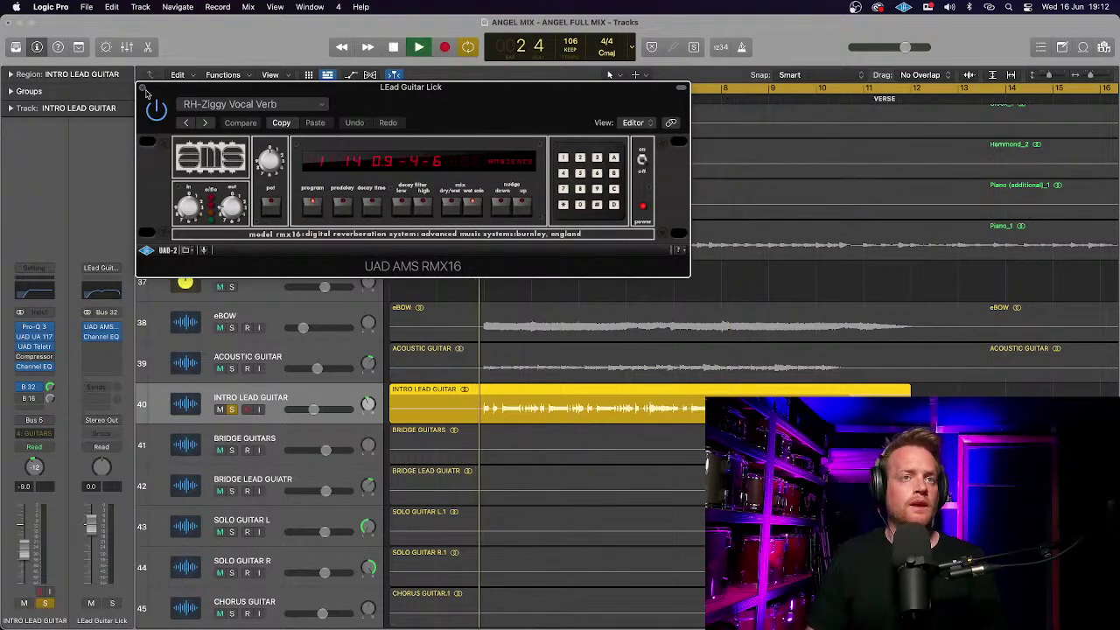
{"action": "key", "text": "space"}
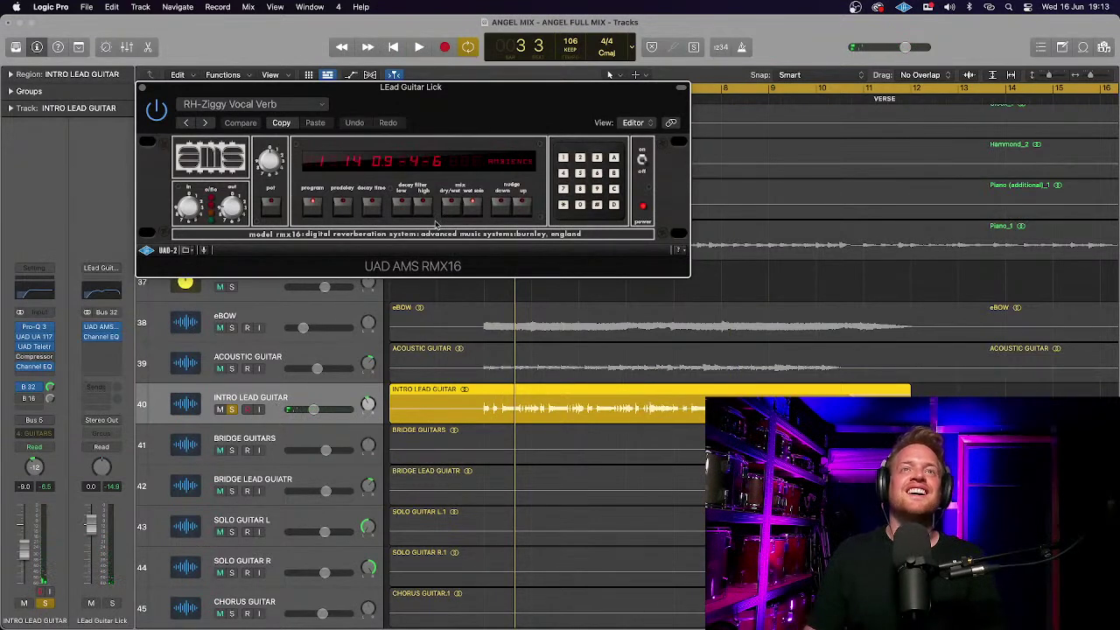
{"action": "key", "text": "space"}
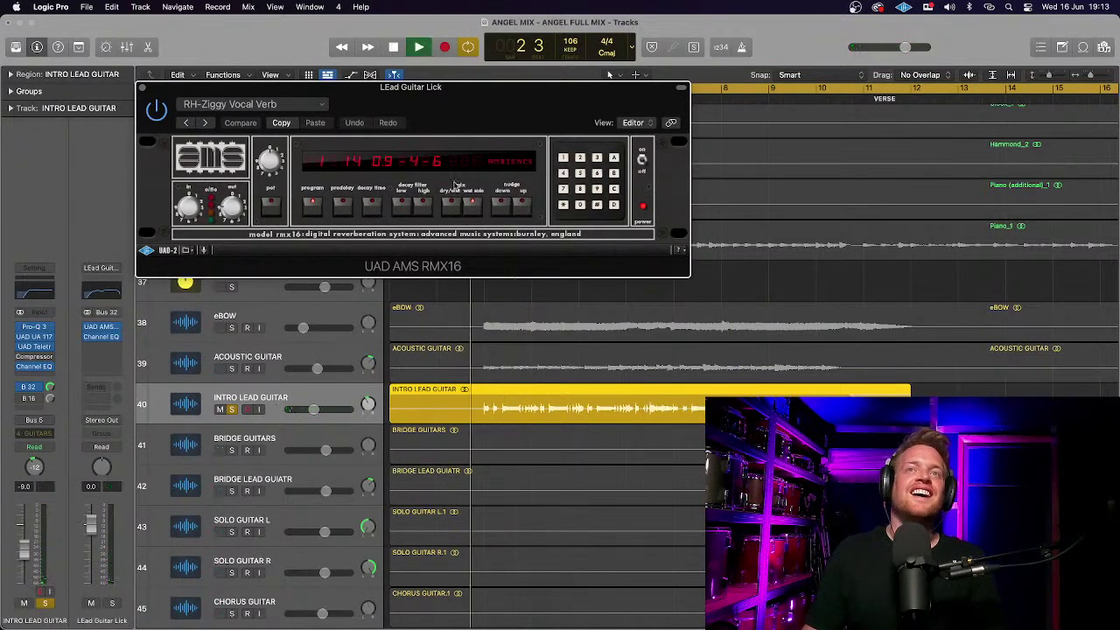
{"action": "left_click", "coordinate": [522, 164]}
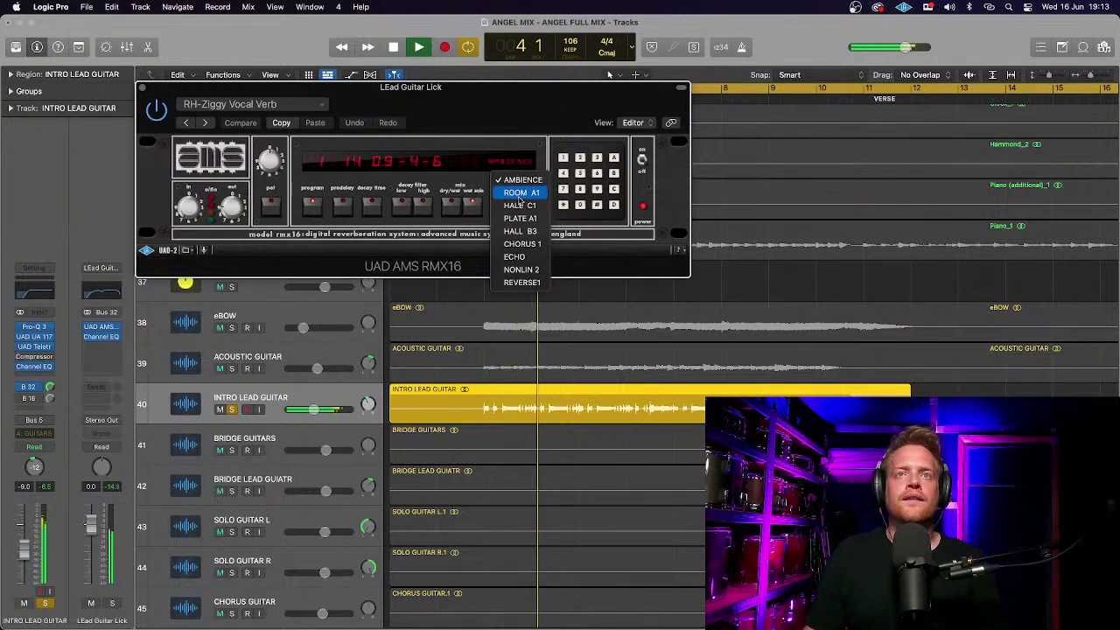
{"action": "left_click", "coordinate": [520, 194]}
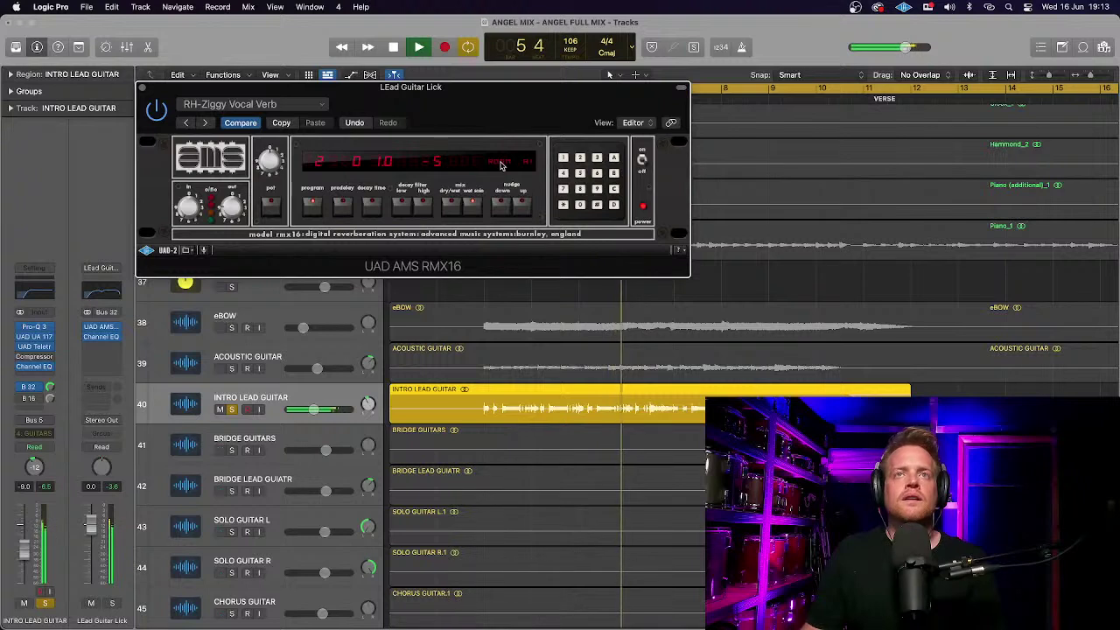
{"action": "left_click", "coordinate": [500, 165]}
{"action": "left_click", "coordinate": [504, 212]}
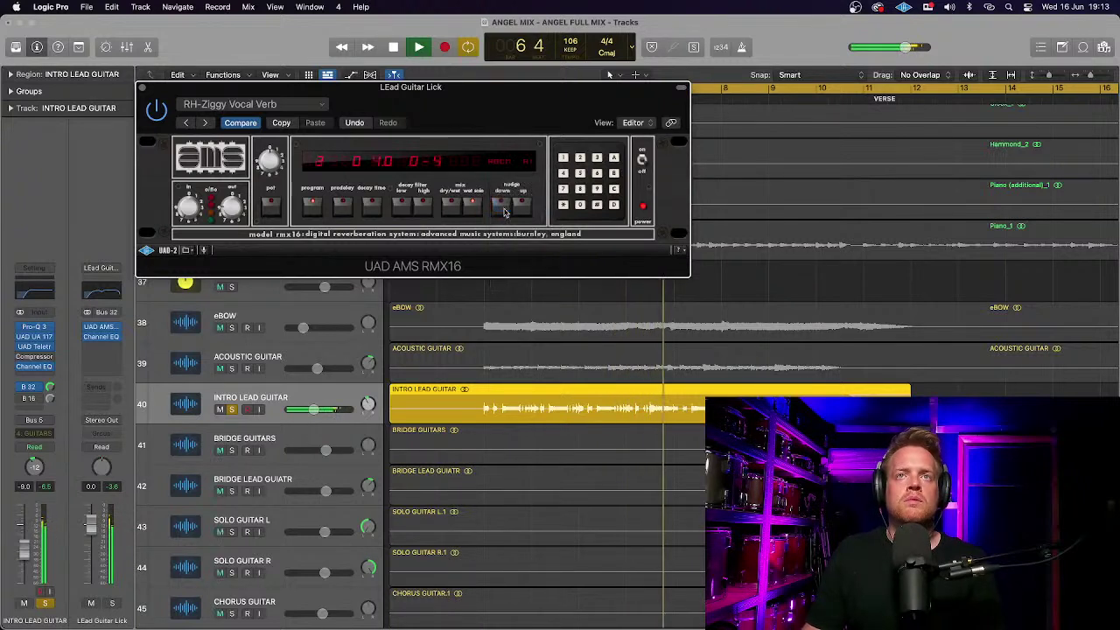
Audition the PLATE A1 and HALL B3 reverb programs on the lead guitar, restarting playback for the second.
{"action": "left_click", "coordinate": [502, 165]}
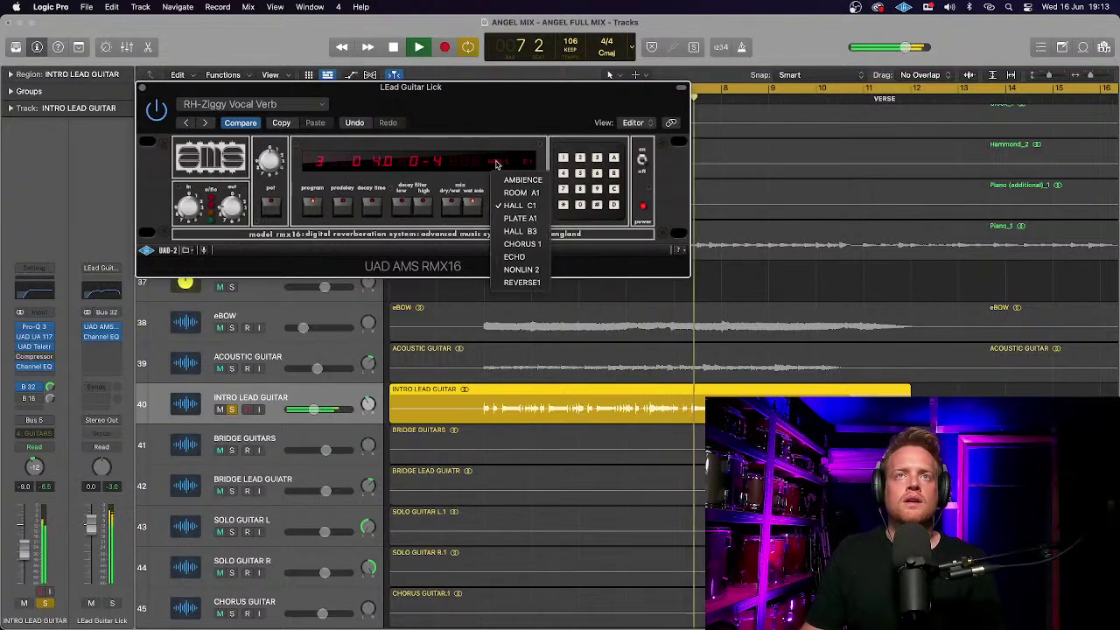
{"action": "left_click", "coordinate": [506, 218]}
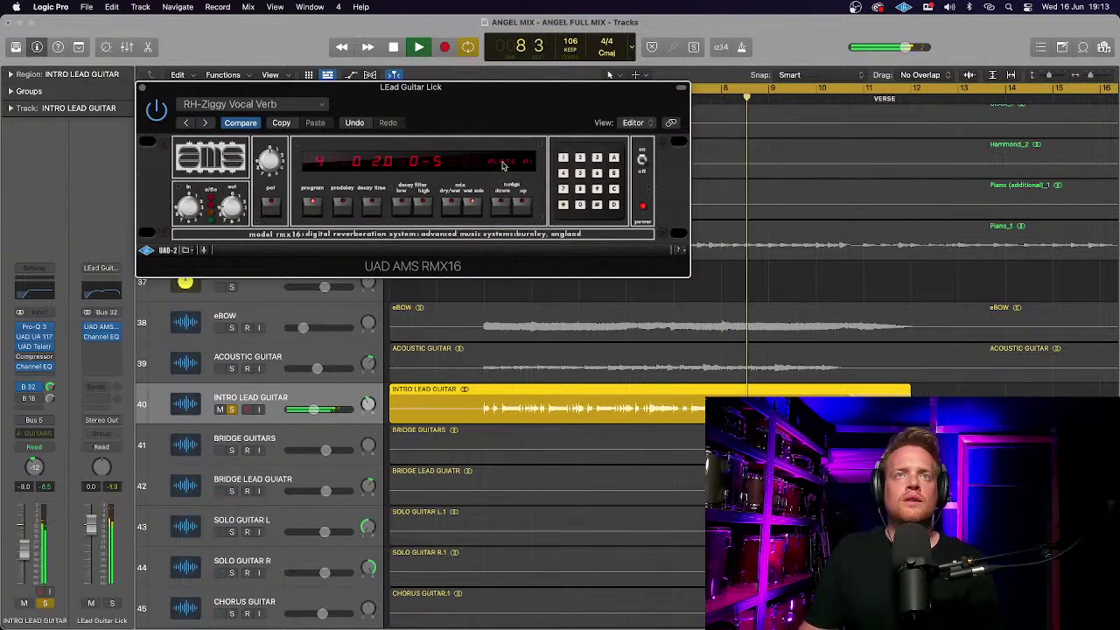
{"action": "left_click", "coordinate": [502, 165]}
{"action": "left_click", "coordinate": [510, 231]}
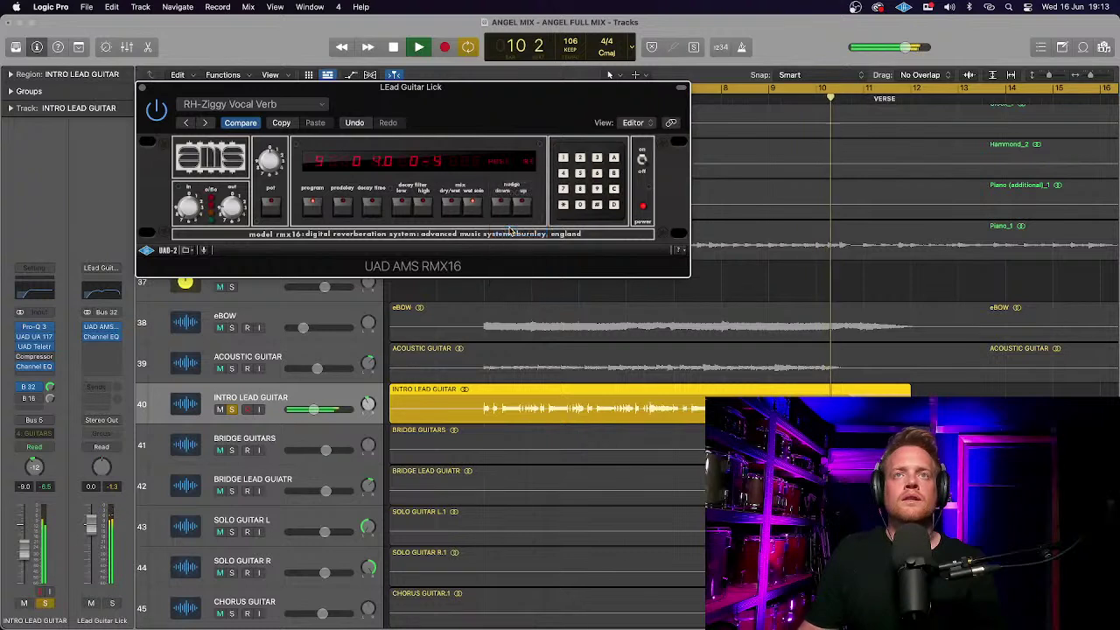
{"action": "key", "text": "space"}
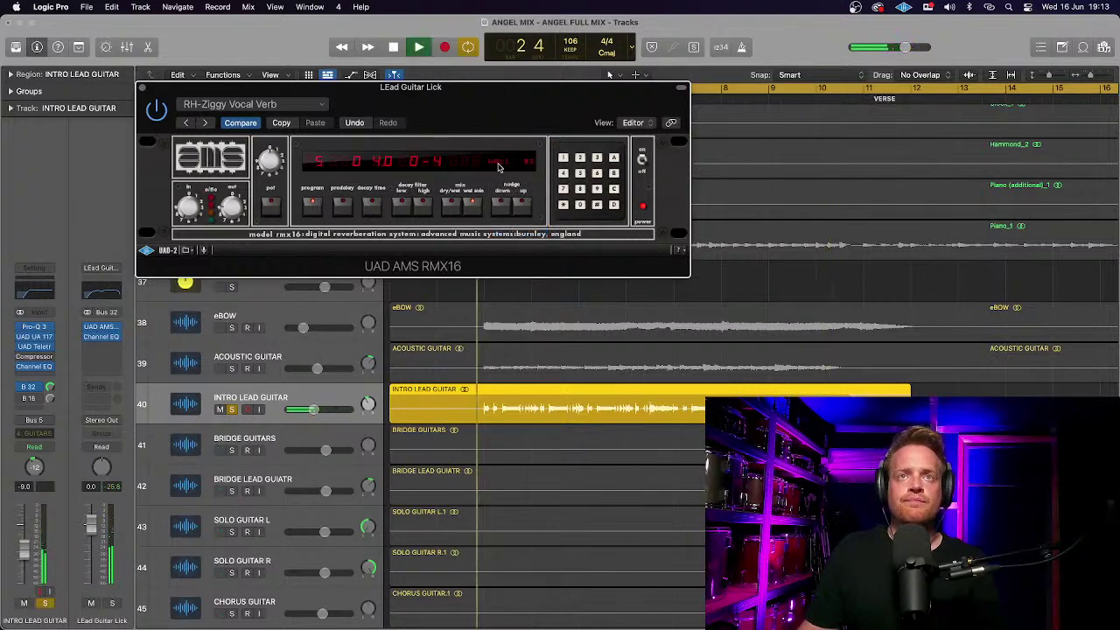
Audition the CHORUS 1, ECHO and NONLIN 2 programs on the lead guitar and stop playback.
{"action": "left_click", "coordinate": [498, 164]}
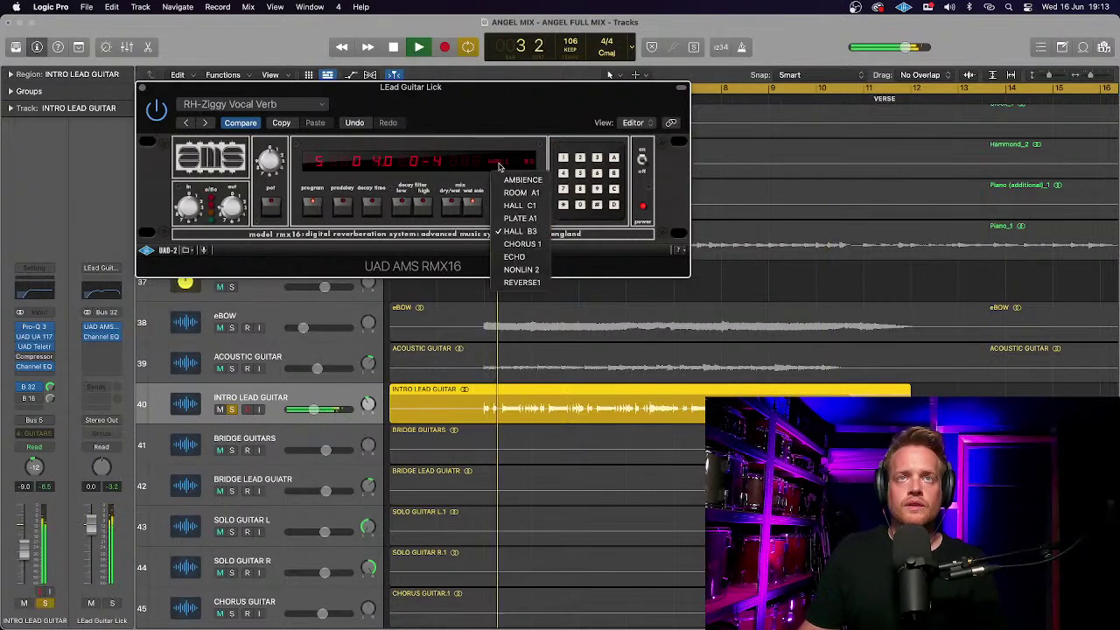
{"action": "left_click", "coordinate": [506, 245]}
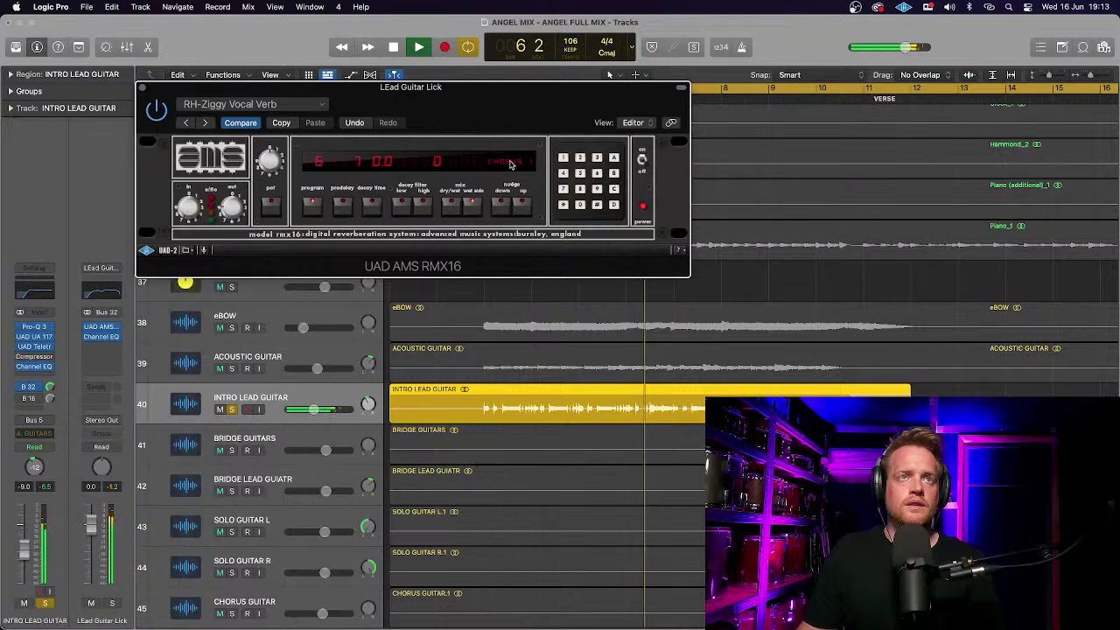
{"action": "key", "text": "space"}
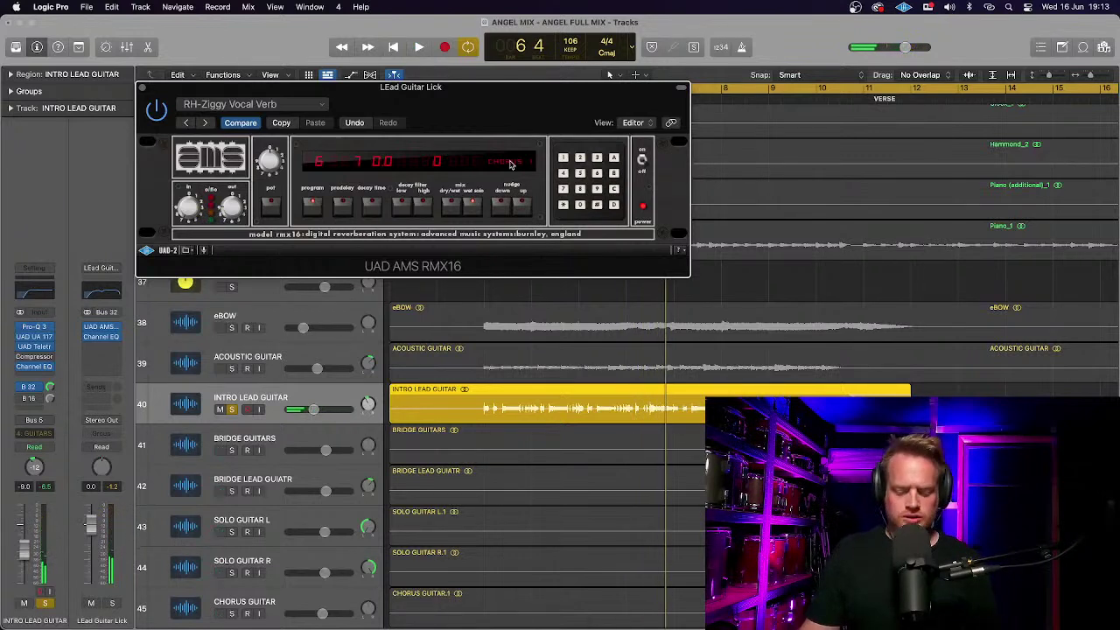
{"action": "left_click", "coordinate": [511, 164]}
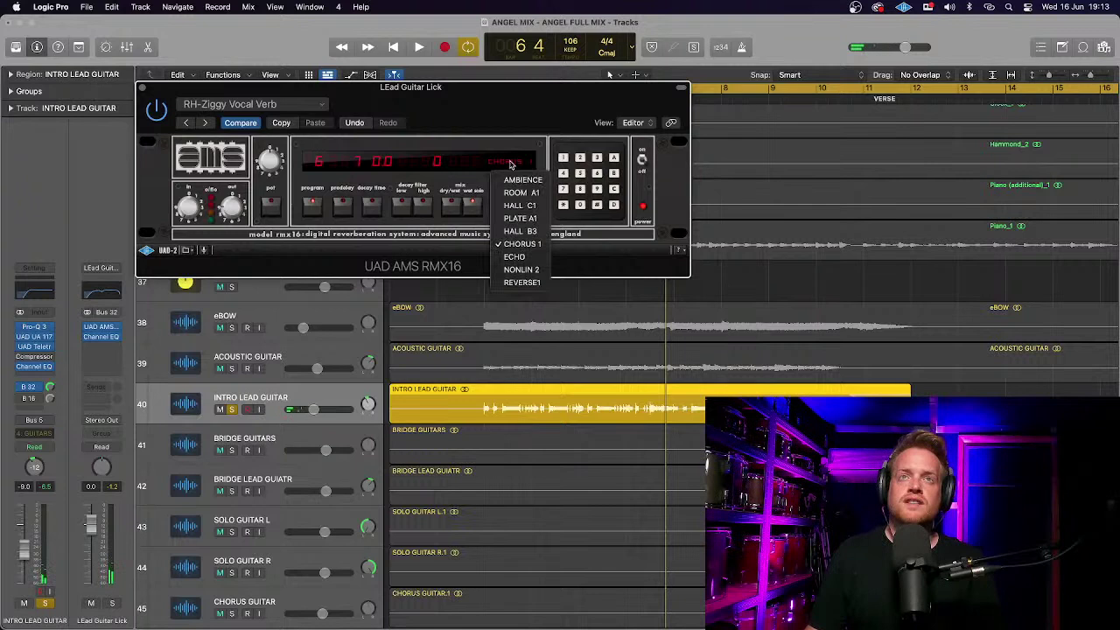
{"action": "left_click", "coordinate": [514, 256]}
{"action": "key", "text": "space"}
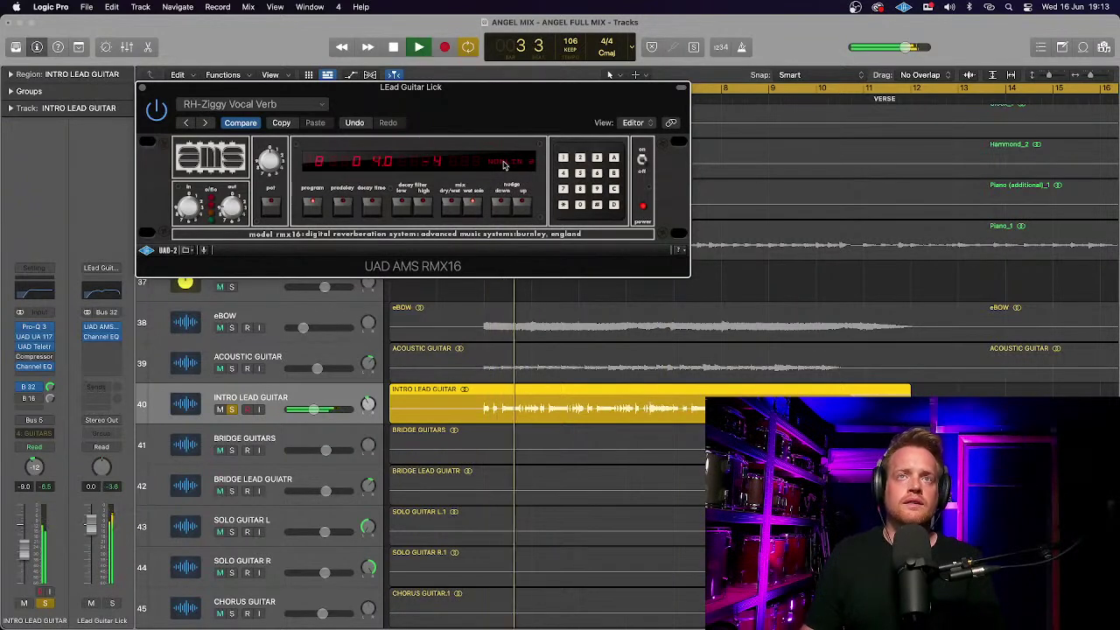
{"action": "left_click", "coordinate": [504, 166]}
{"action": "left_click", "coordinate": [504, 166]}
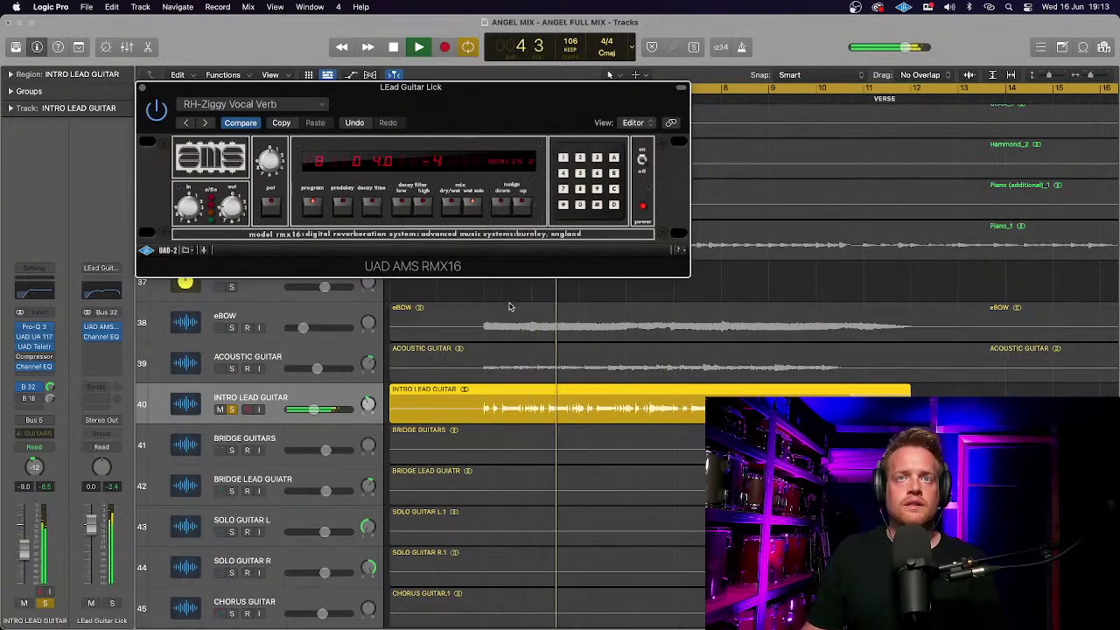
{"action": "key", "text": "space"}
Set the reverb to the AMBIENCE program with a predelay of 14, play the lead through it and close the reverb window.
{"action": "left_click", "coordinate": [504, 167]}
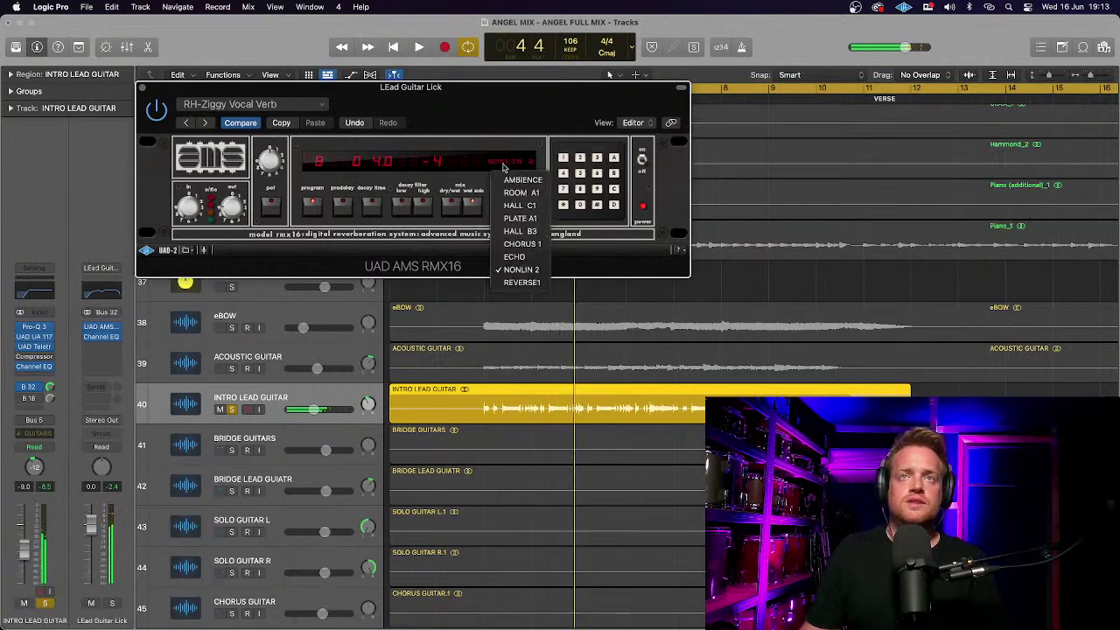
{"action": "left_click", "coordinate": [506, 181]}
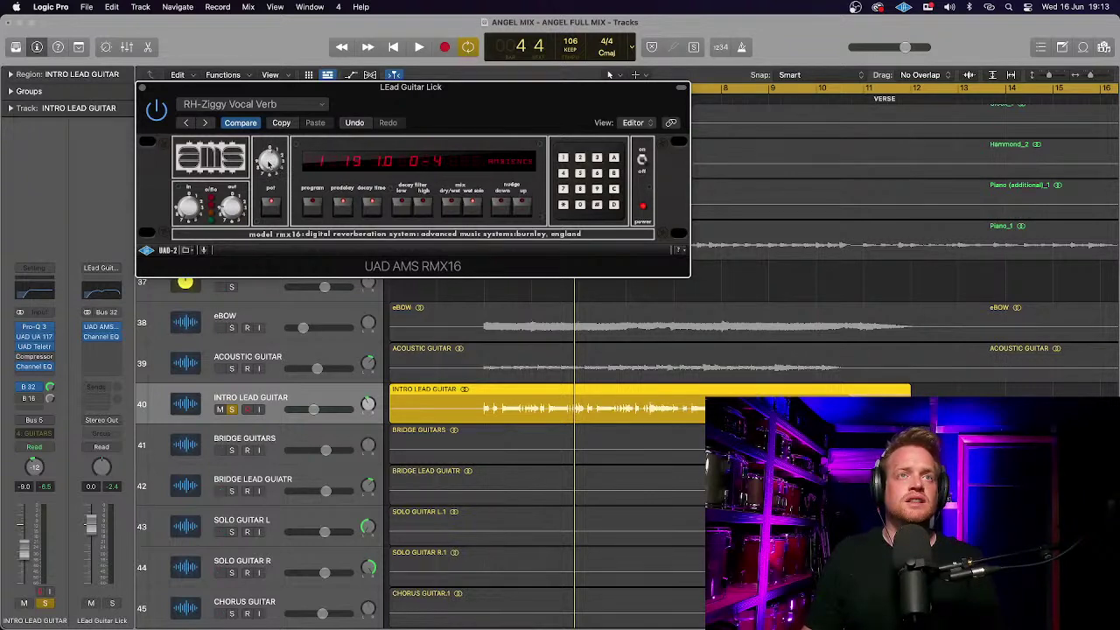
{"action": "key", "text": "space"}
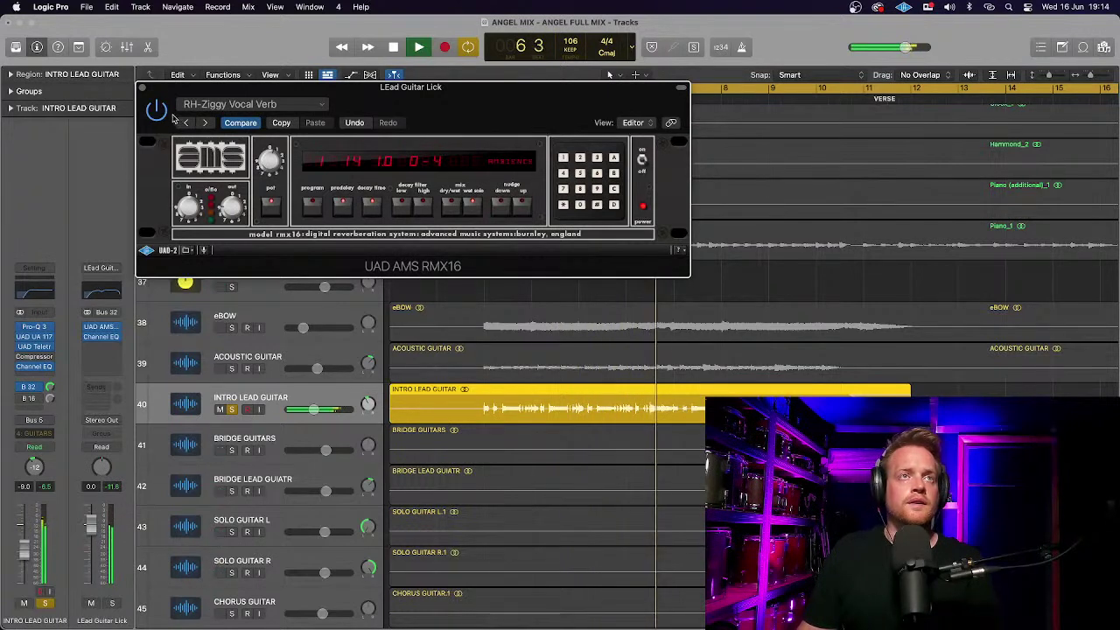
{"action": "left_click", "coordinate": [142, 89]}
{"action": "key", "text": "space"}
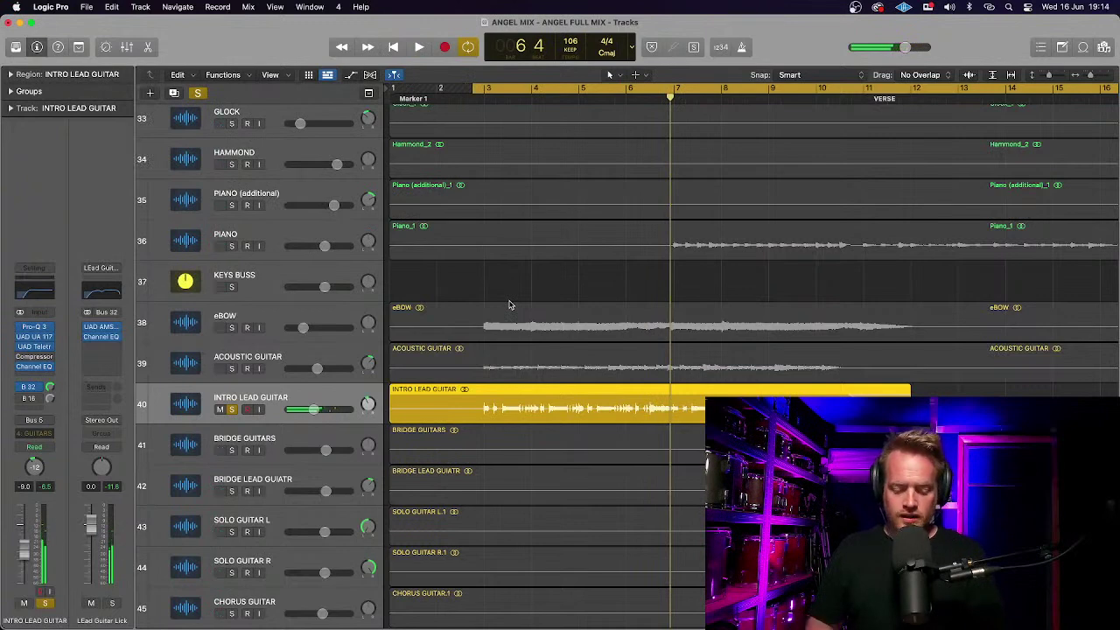
Listen to INTRO LEAD GUITAR with its Bus 16 reverb send and take the track out of solo.
{"action": "mouse_move", "coordinate": [687, 608]}
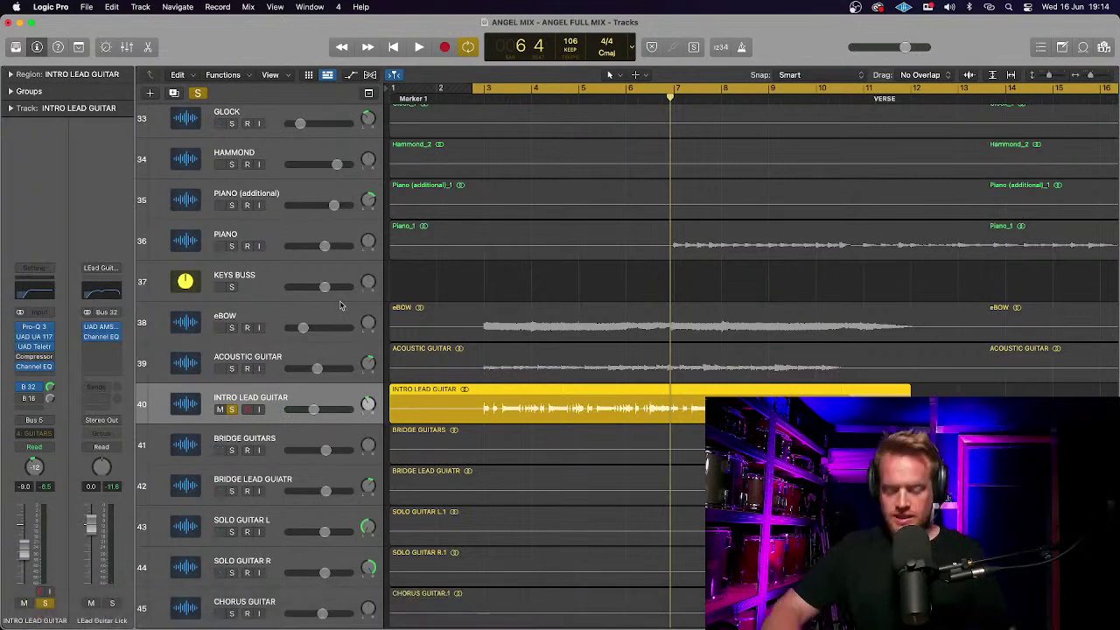
{"action": "key", "text": "space"}
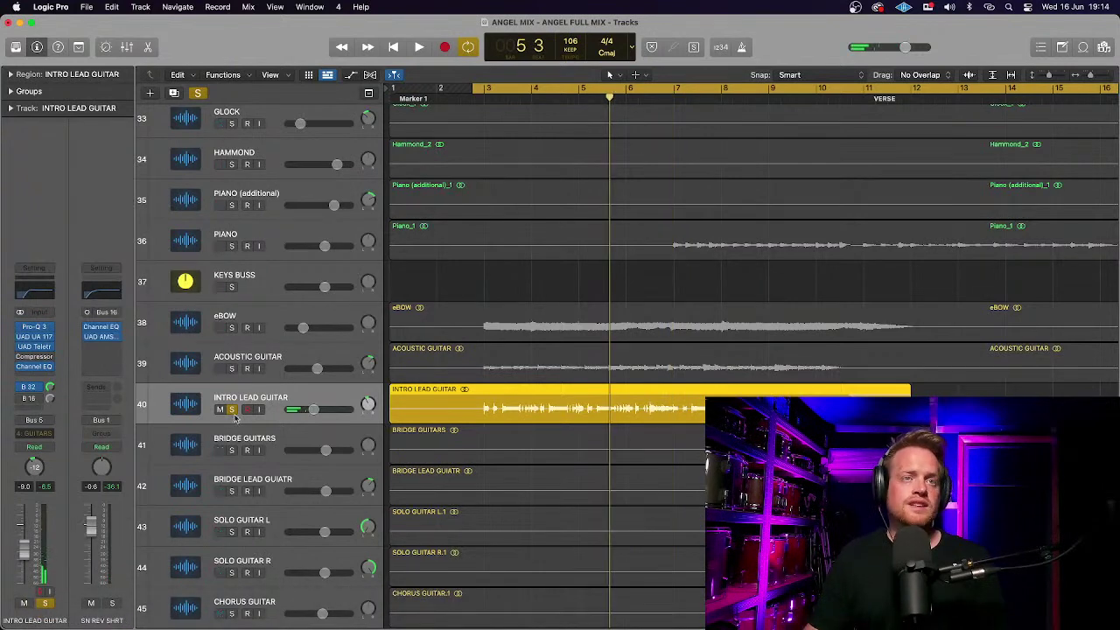
{"action": "left_click", "coordinate": [232, 410]}
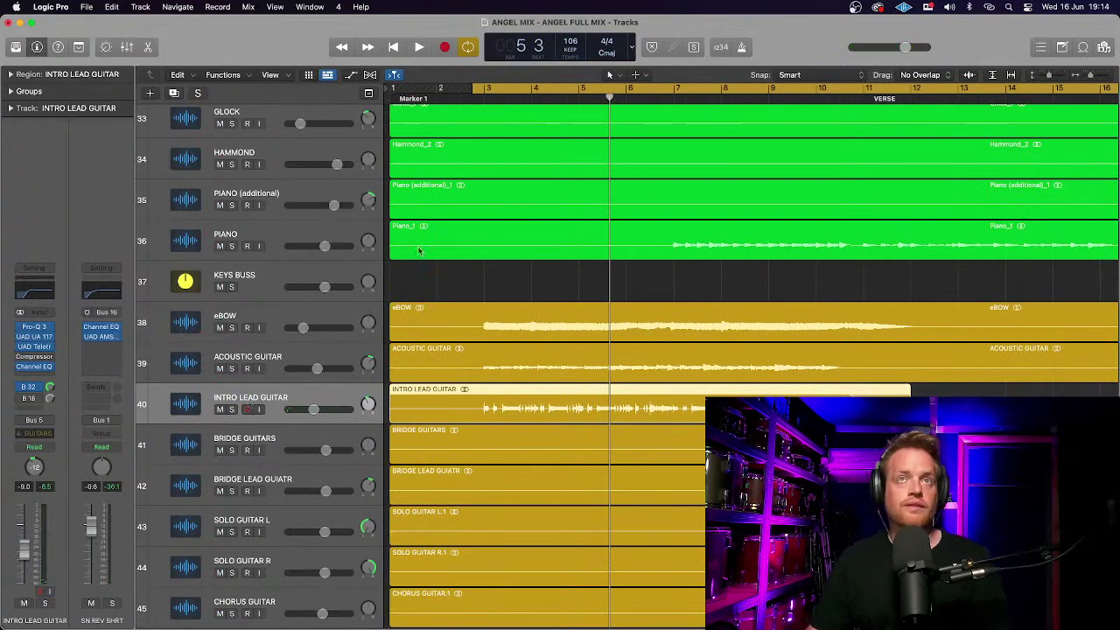
Lower the INTRO LEAD GUITAR volume to -10.6 dB while the full mix plays.
{"action": "key", "text": "space"}
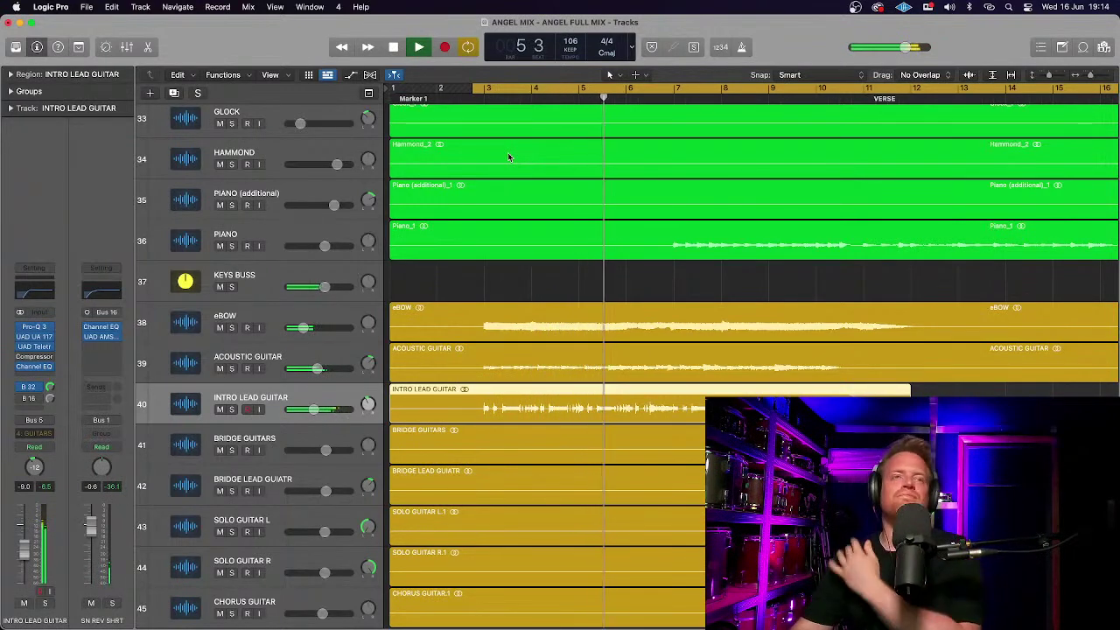
{"action": "mouse_move", "coordinate": [322, 408]}
{"action": "left_mouse_down"}
{"action": "mouse_move", "coordinate": [309, 416]}
{"action": "mouse_move", "coordinate": [310, 400]}
{"action": "left_mouse_up"}
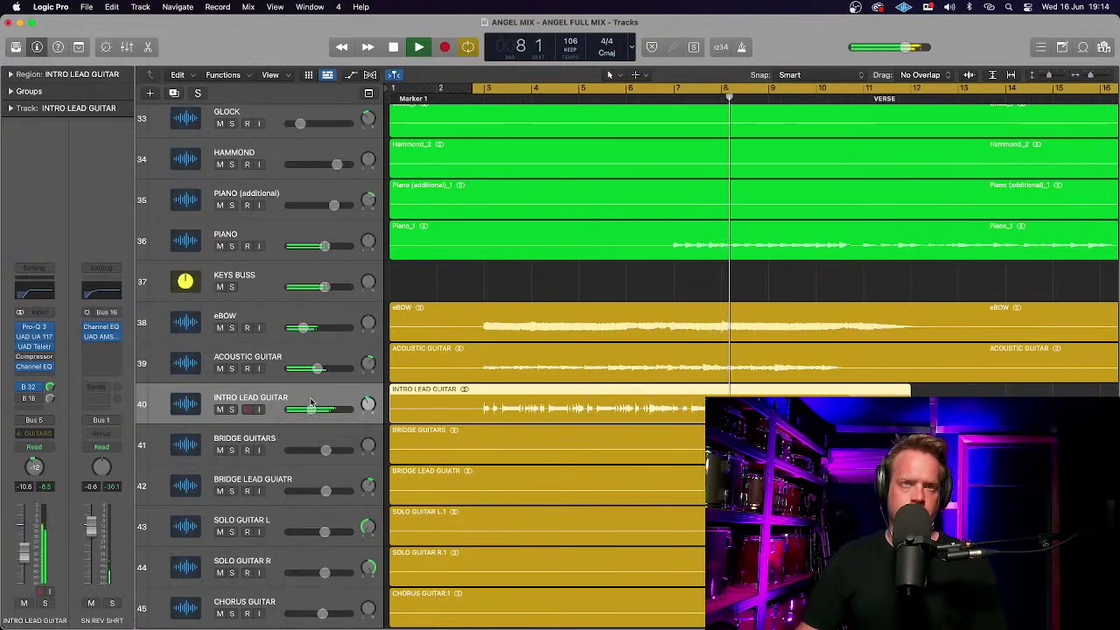
{"action": "key", "text": "space"}
Open the UAD AMS RMX16 on SN REV SHRT and set its predelay to 10.
{"action": "key", "text": "super+Up"}
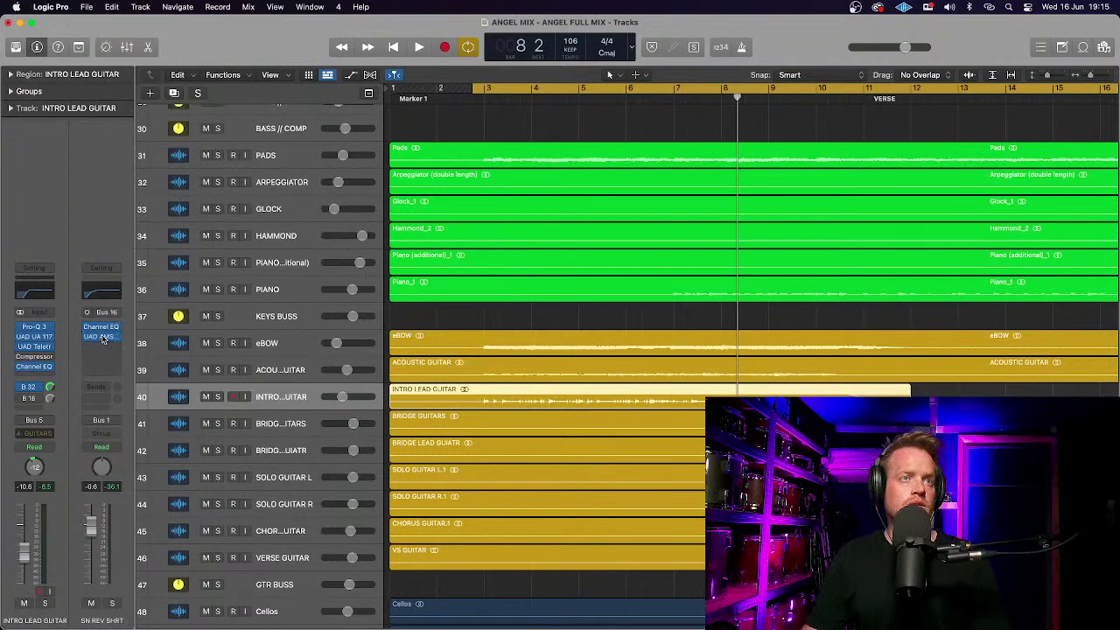
{"action": "left_click", "coordinate": [104, 338]}
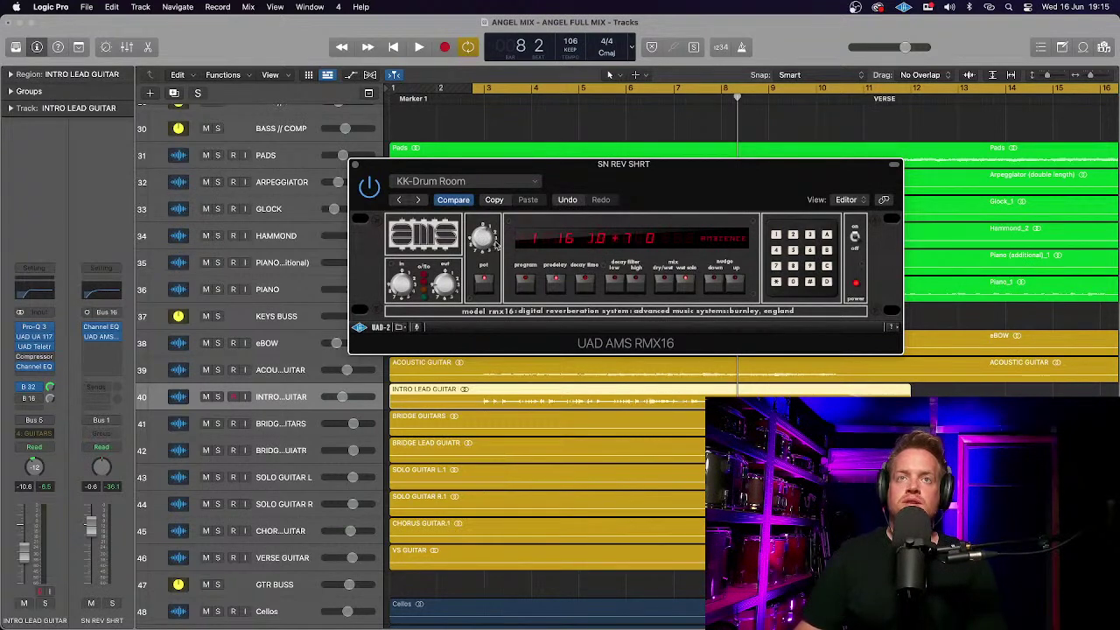
{"action": "scroll", "coordinate": [480, 239], "scroll_direction": "down", "scroll_amount": 1}
Lower the LEad Guitar Lick reverb return to -5.0 dB while the mix plays and close the SN REV SHRT reverb window.
{"action": "key", "text": "space"}
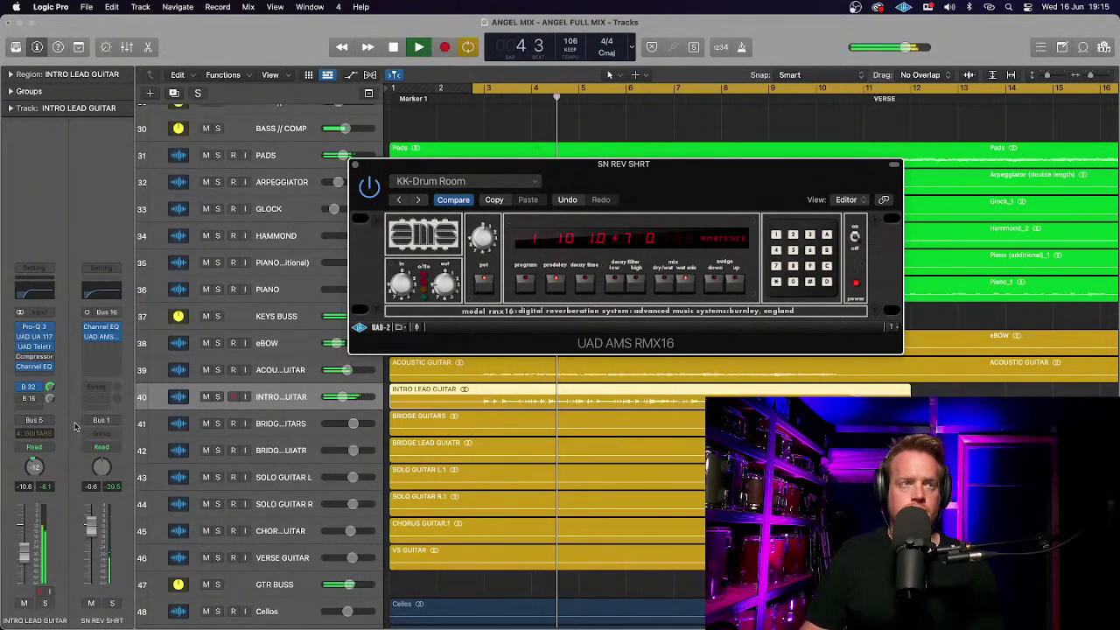
{"action": "left_click", "coordinate": [31, 385]}
{"action": "left_click", "coordinate": [90, 526]}
{"action": "left_click_drag", "start_coordinate": [90, 526], "coordinate": [90, 544]}
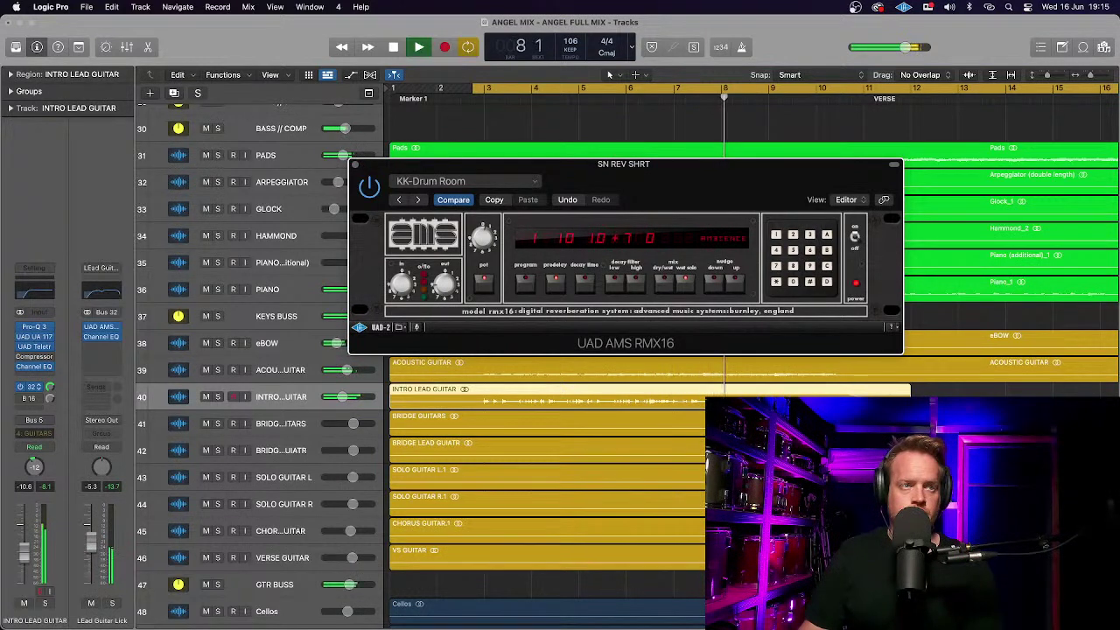
{"action": "key", "text": "space"}
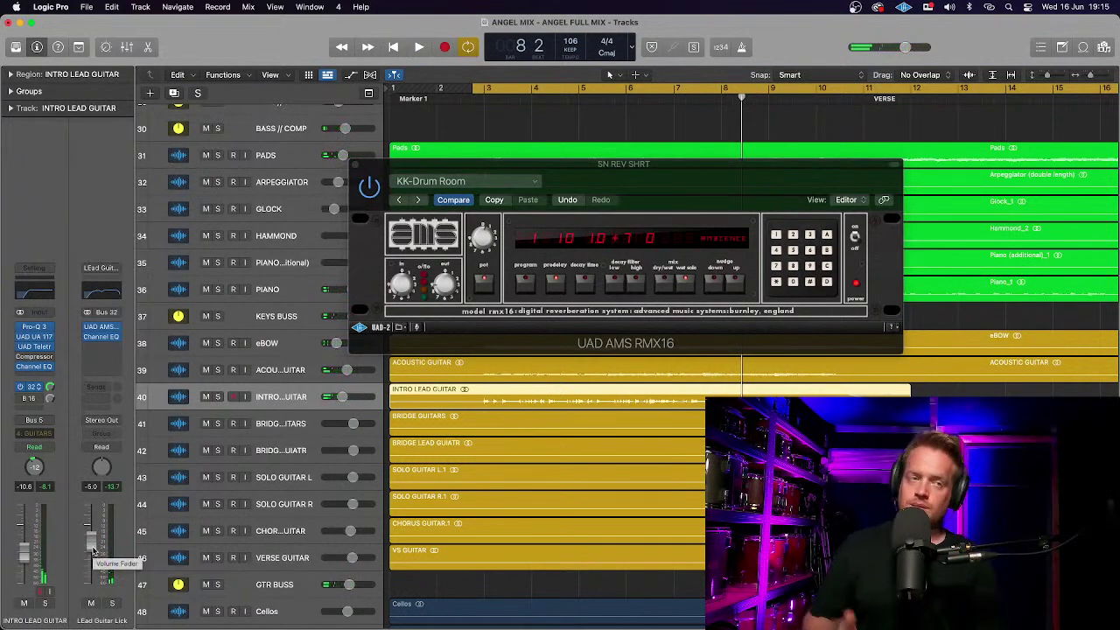
{"action": "left_click", "coordinate": [354, 166]}
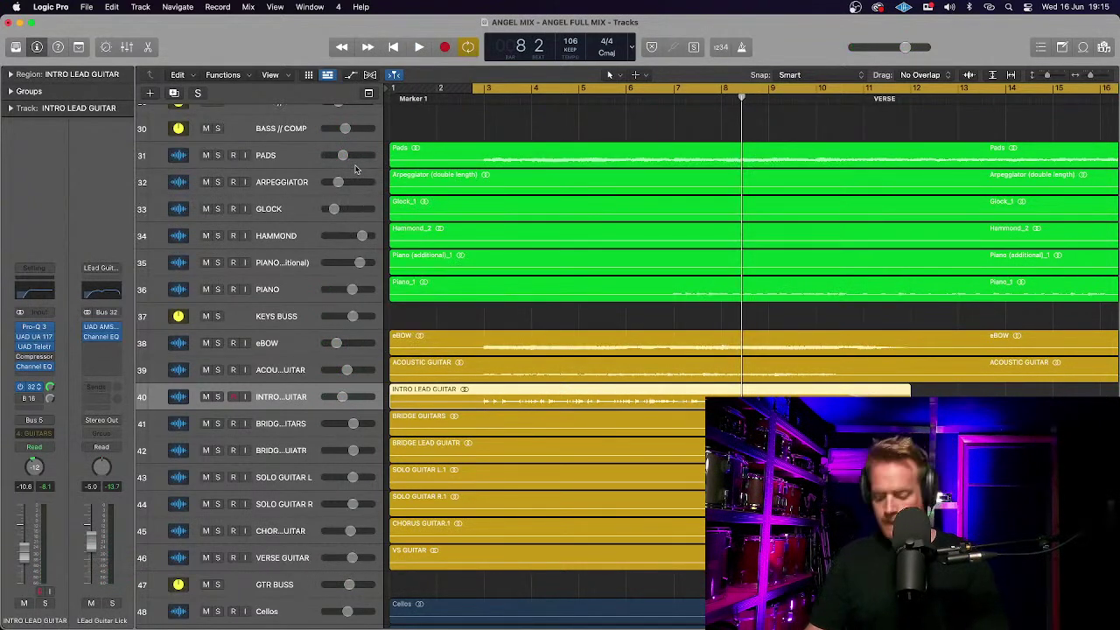
Solo the CHORUS GUITAR track and listen to it through Chorus 1 from bar 19.
{"action": "key", "text": "super+Left"}
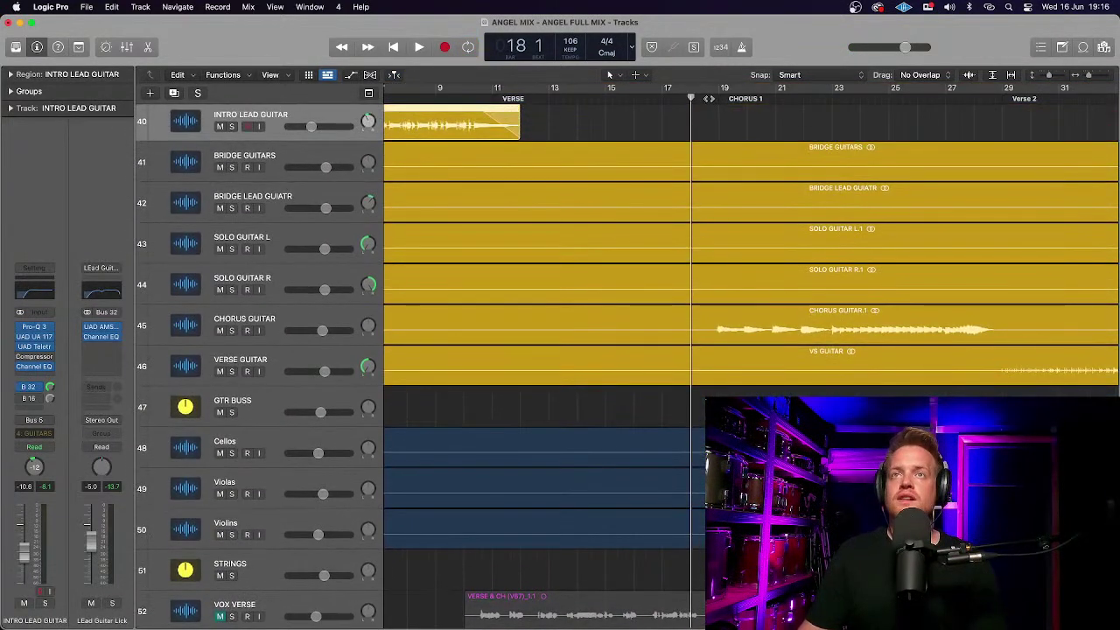
{"action": "key", "text": "period"}
{"action": "left_click", "coordinate": [231, 331]}
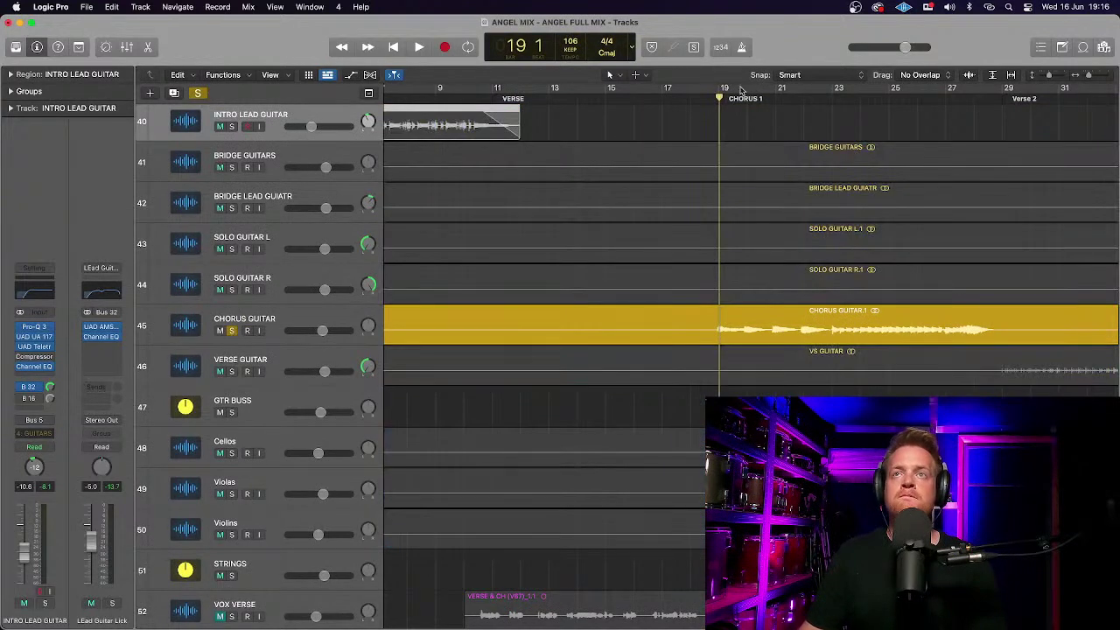
{"action": "key", "text": "space"}
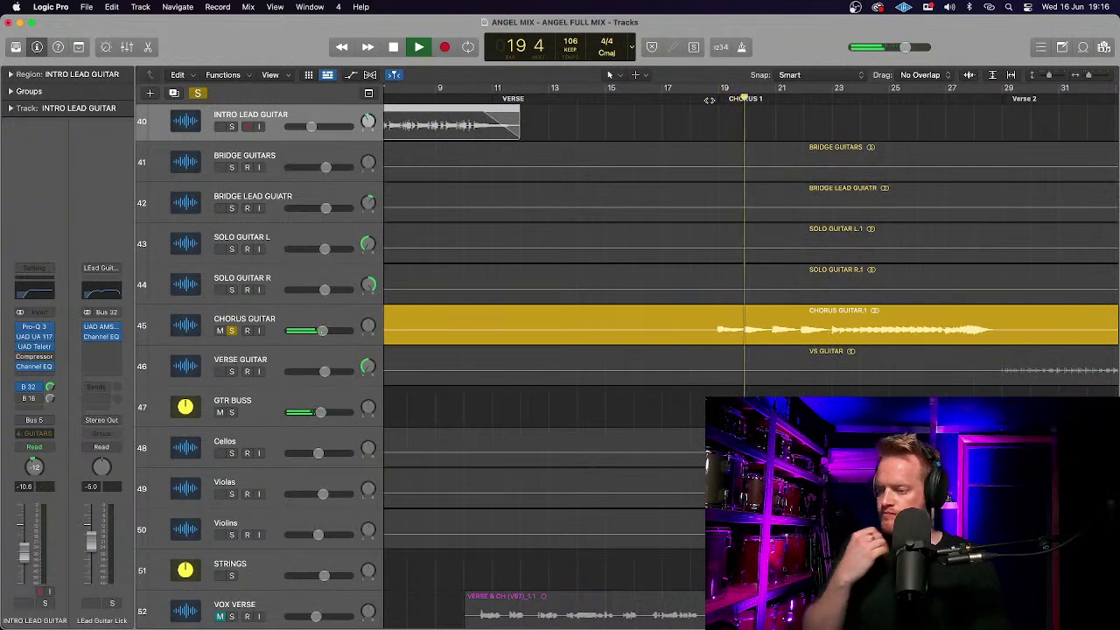
{"action": "left_click", "coordinate": [283, 315]}
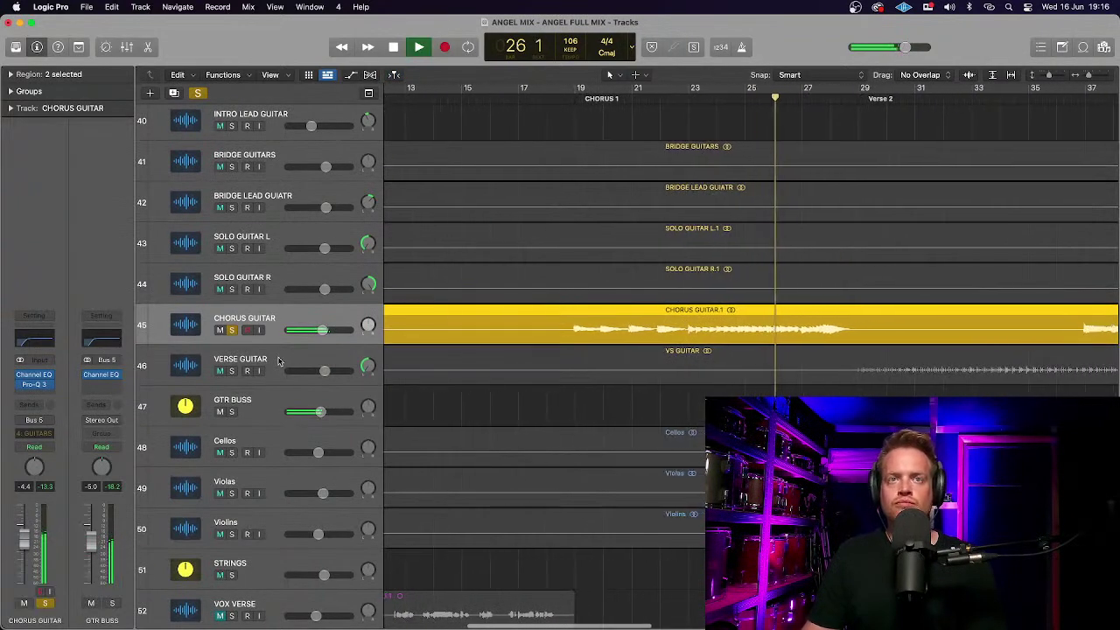
{"action": "scroll", "coordinate": [279, 362], "scroll_direction": "down", "scroll_amount": 2}
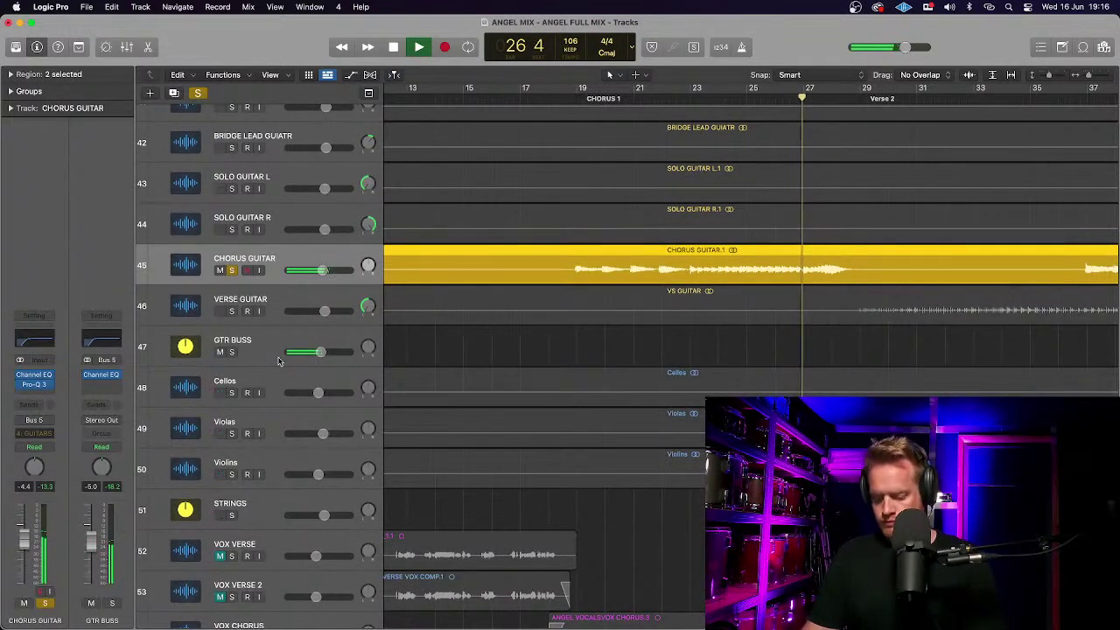
{"action": "key", "text": "super+Down"}
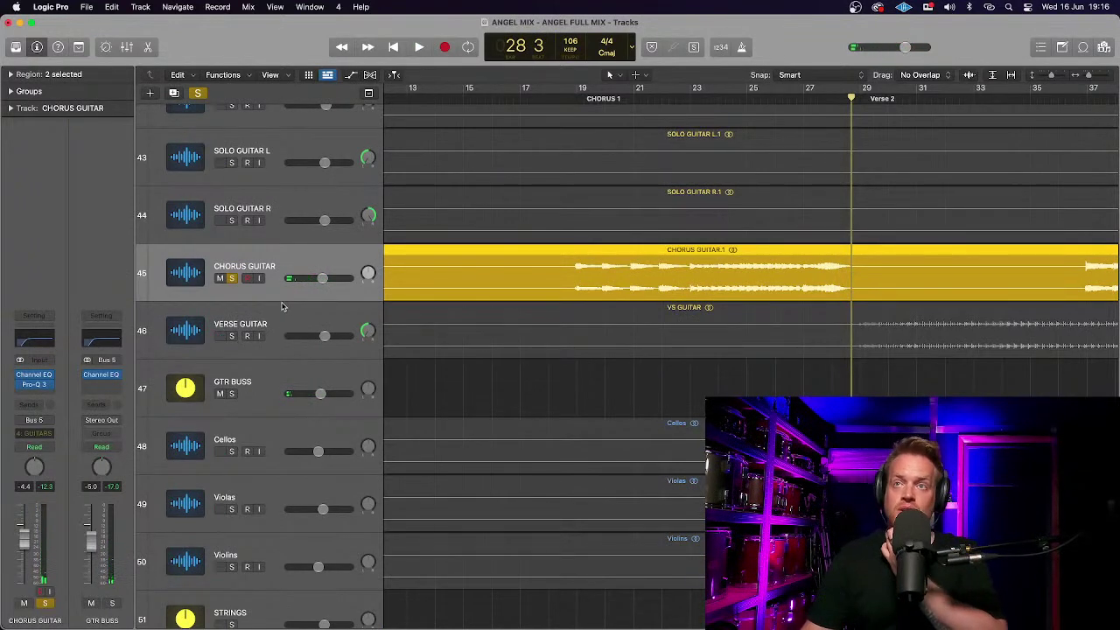
Inspect the Channel EQ curve on CHORUS GUITAR, close it and open the track's Pro-Q 3 instead.
{"action": "left_click", "coordinate": [35, 376]}
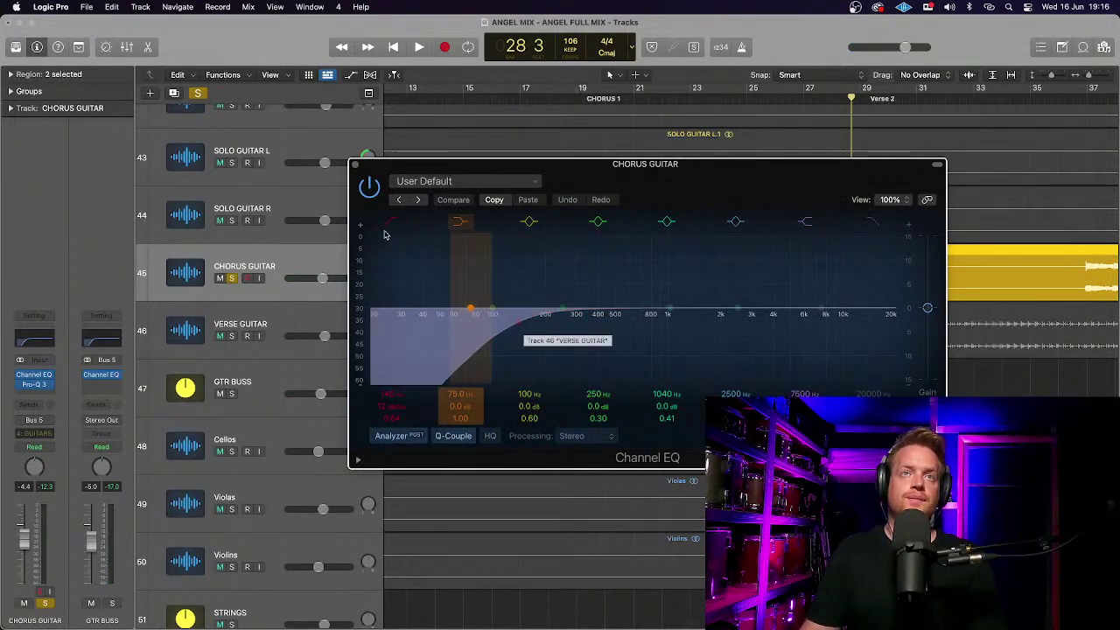
{"action": "left_click", "coordinate": [355, 166]}
{"action": "left_click", "coordinate": [33, 385]}
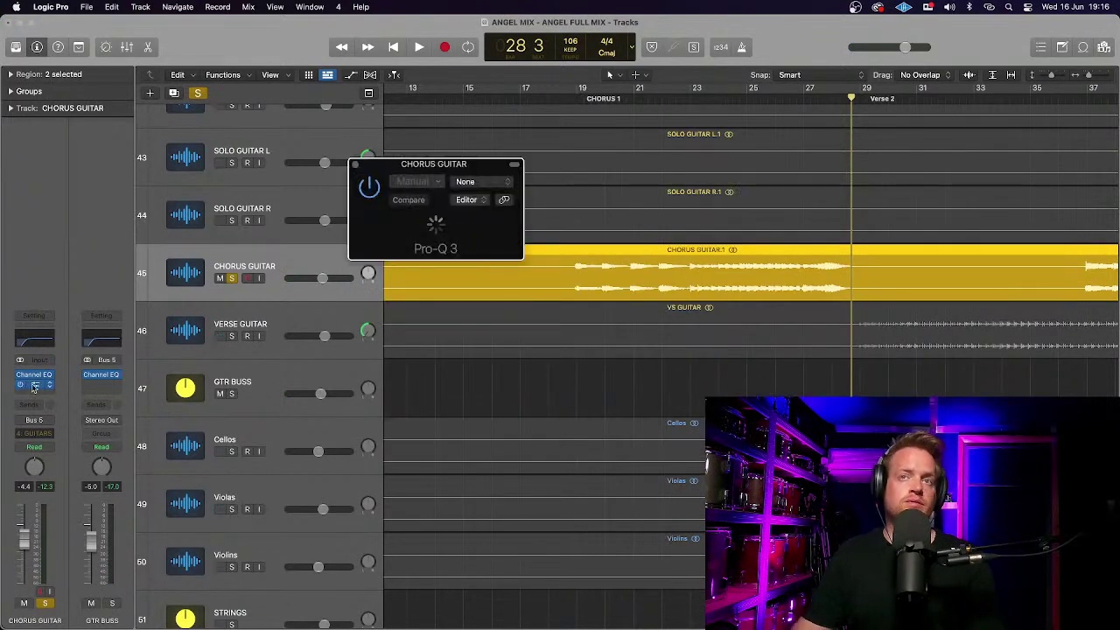
{"action": "left_click_drag", "start_coordinate": [645, 177], "coordinate": [445, 100]}
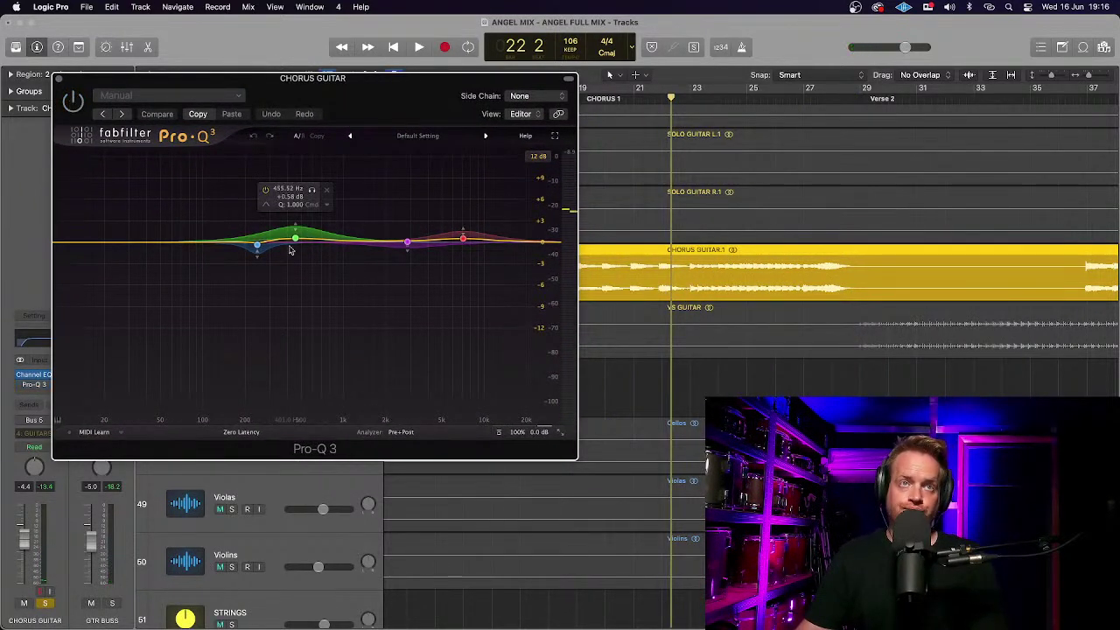
Compare the chorus guitar with Pro-Q 3 bypassed and enabled, inspect its EQ bands and close the plug-in.
{"action": "key", "text": "space"}
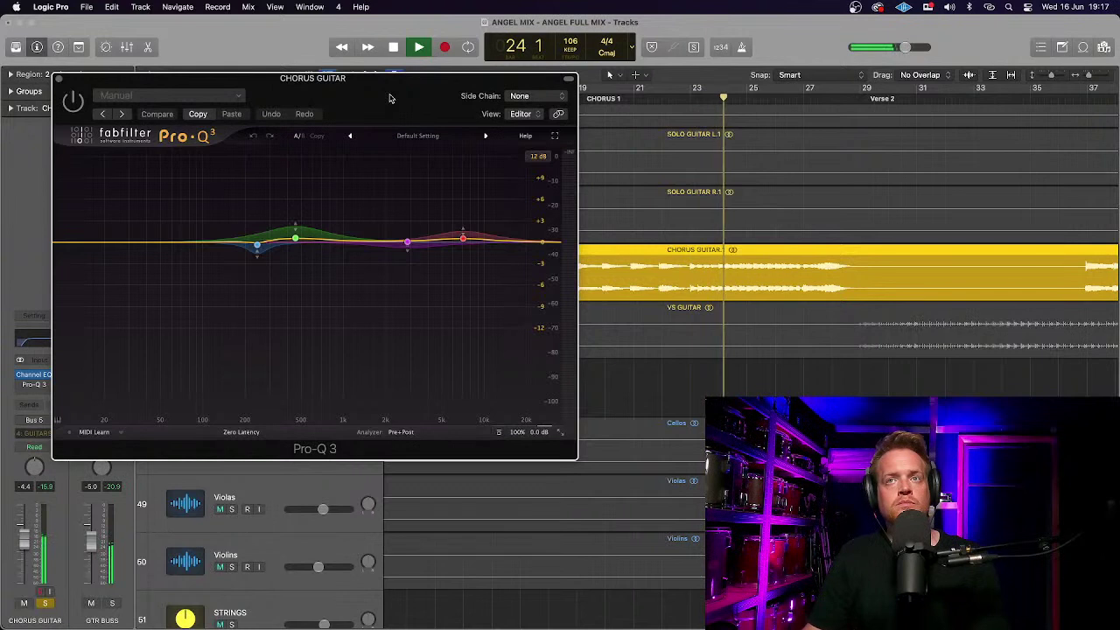
{"action": "left_click", "coordinate": [70, 101]}
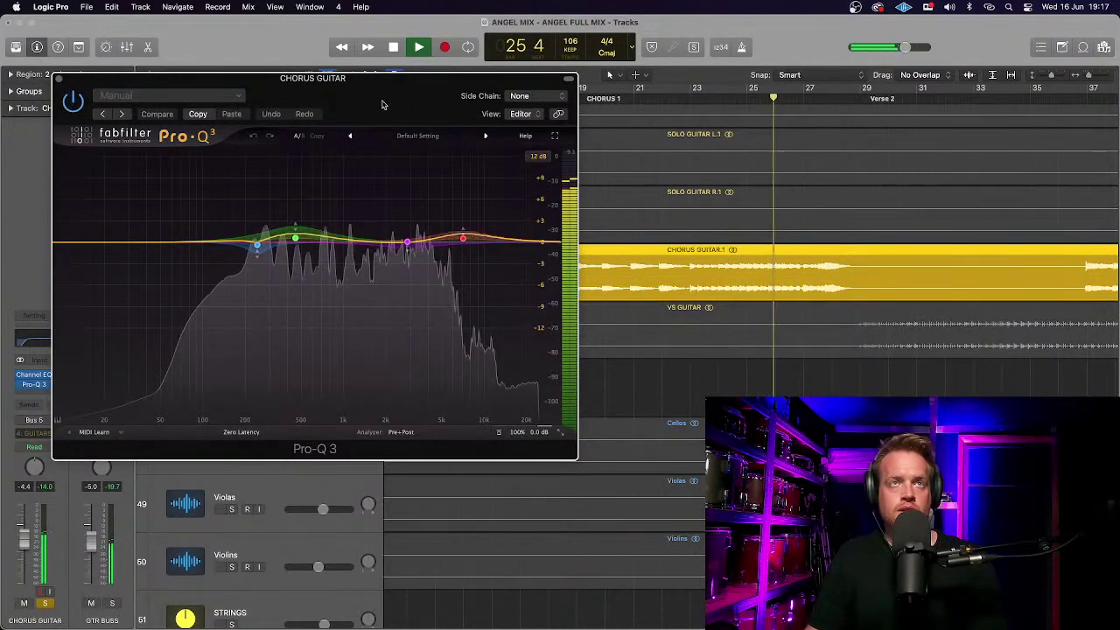
{"action": "key", "text": "space"}
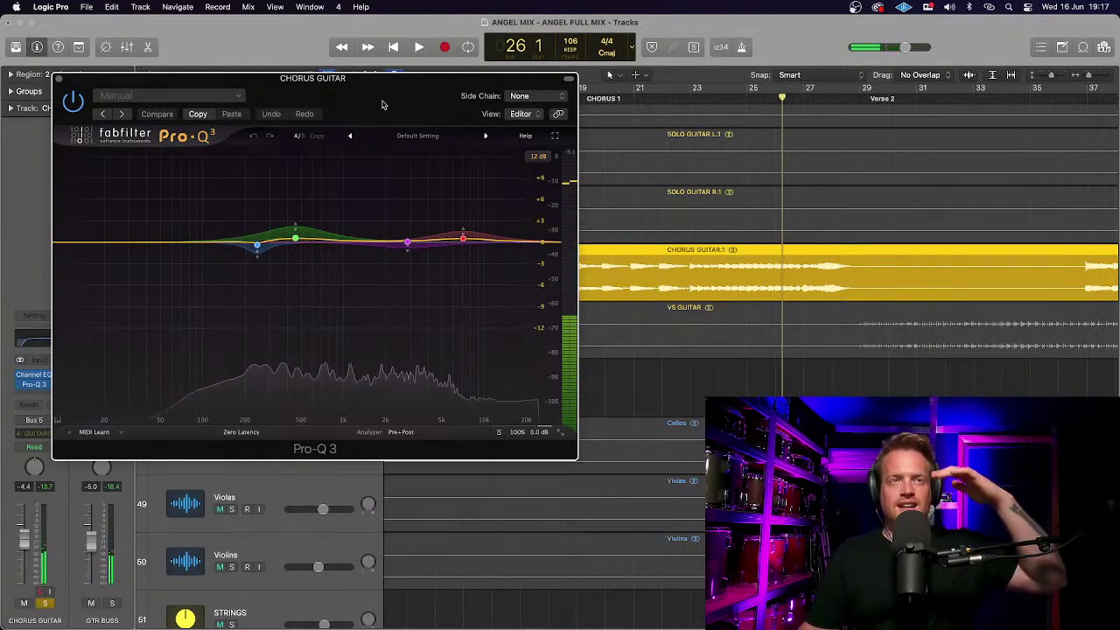
{"action": "mouse_move", "coordinate": [289, 238]}
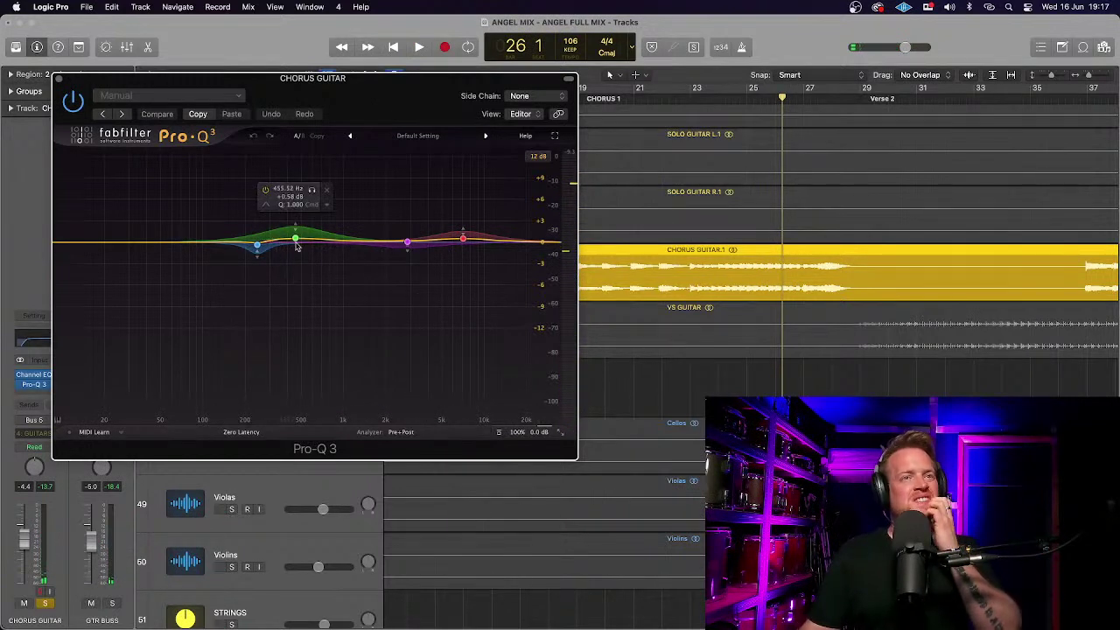
{"action": "mouse_move", "coordinate": [476, 233]}
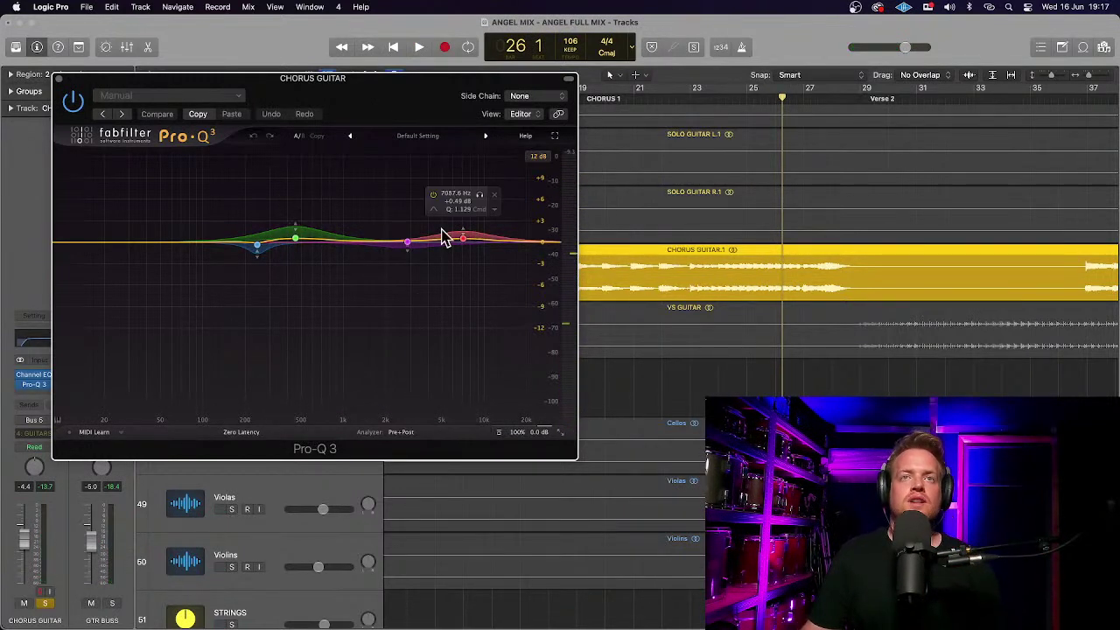
{"action": "left_click", "coordinate": [407, 245]}
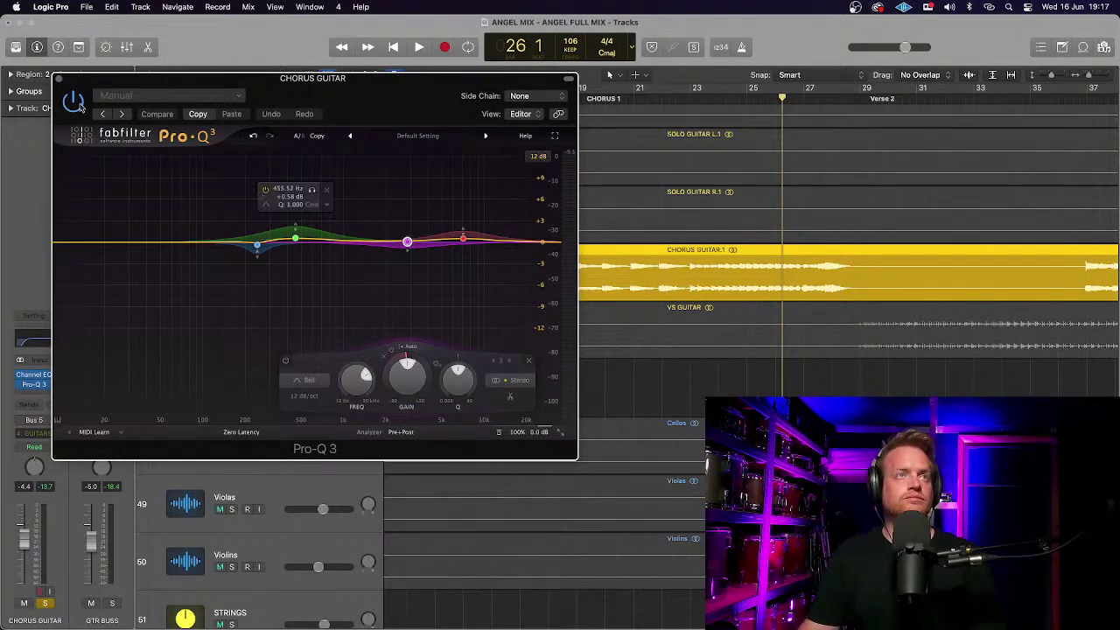
{"action": "left_click", "coordinate": [57, 80]}
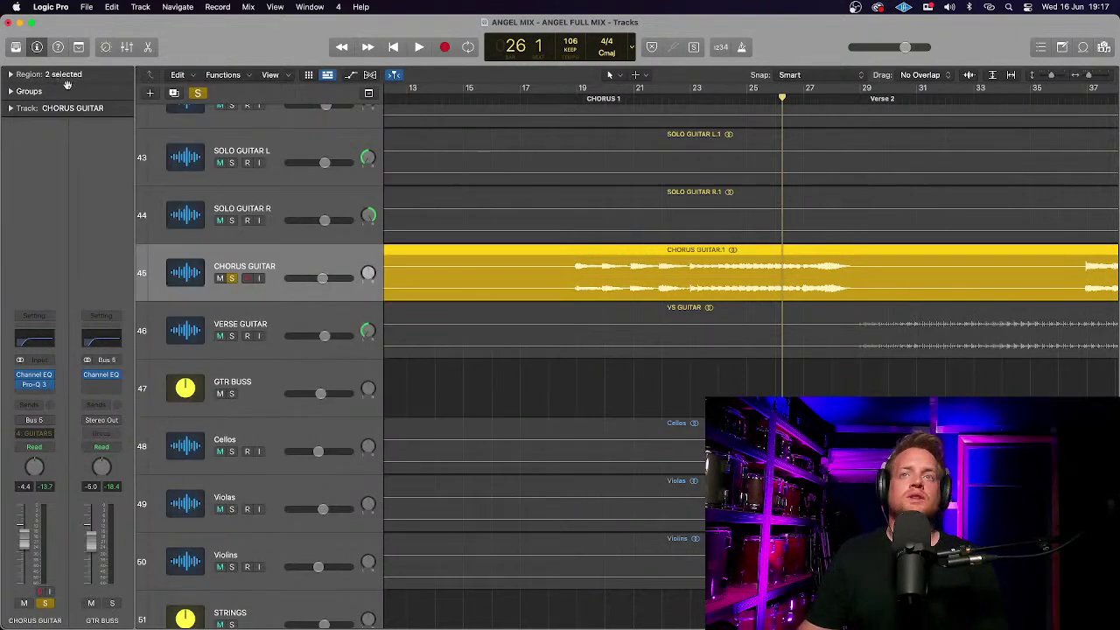
Take CHORUS GUITAR out of solo, unmute VOX VERSE 2 and VOX CHORUS, and play the mix from Chorus 1.
{"action": "left_click", "coordinate": [231, 278]}
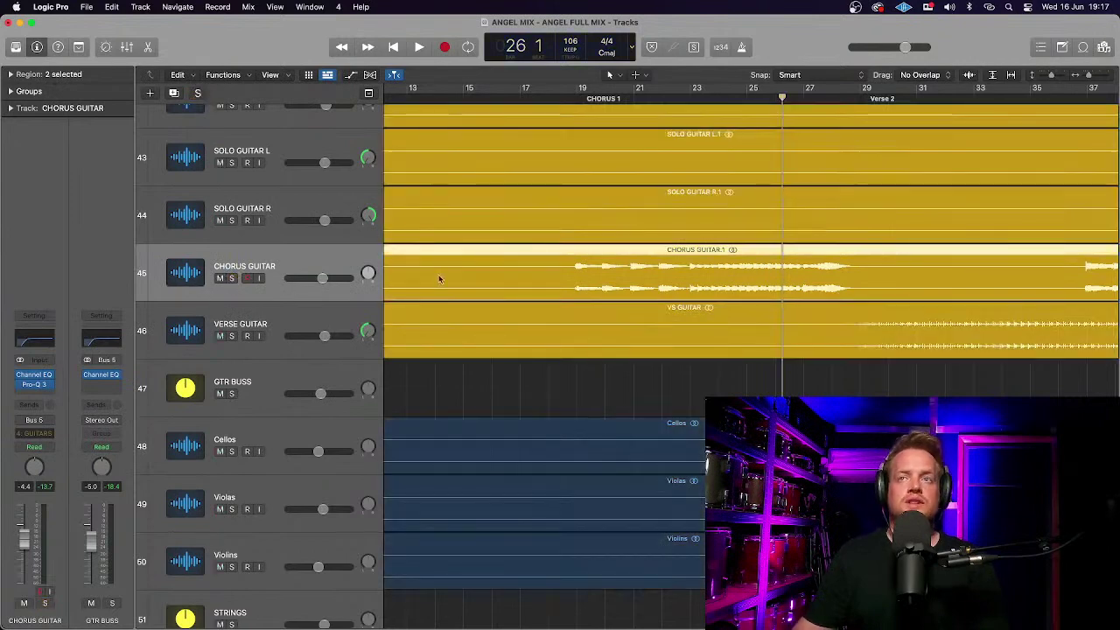
{"action": "scroll", "coordinate": [438, 280], "scroll_direction": "down", "scroll_amount": 10}
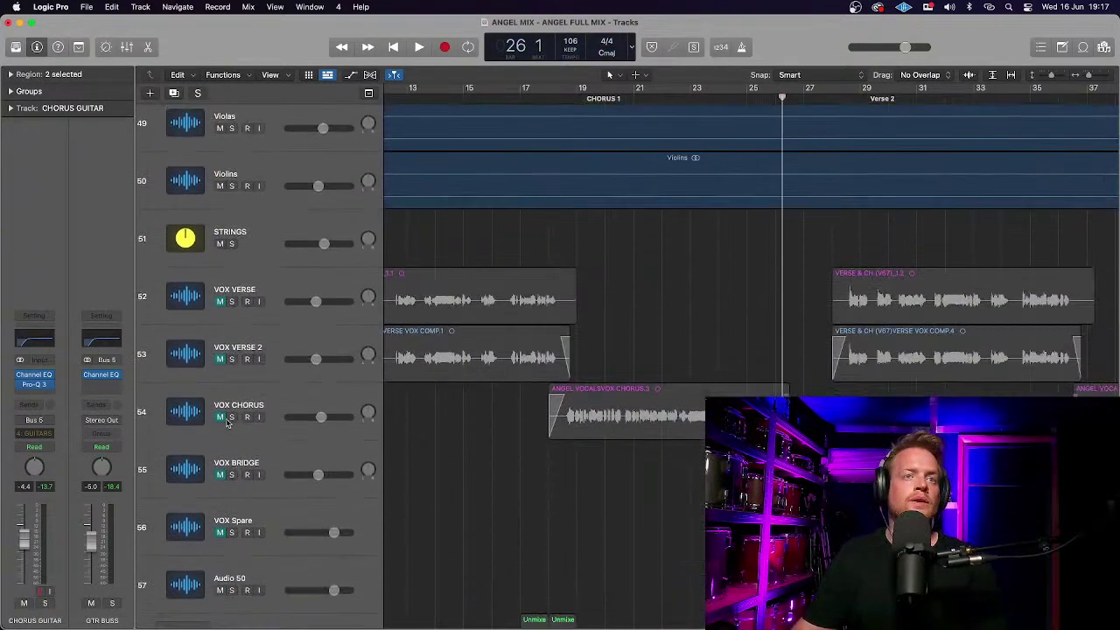
{"action": "key", "text": "z"}
{"action": "key", "text": "shift+space"}
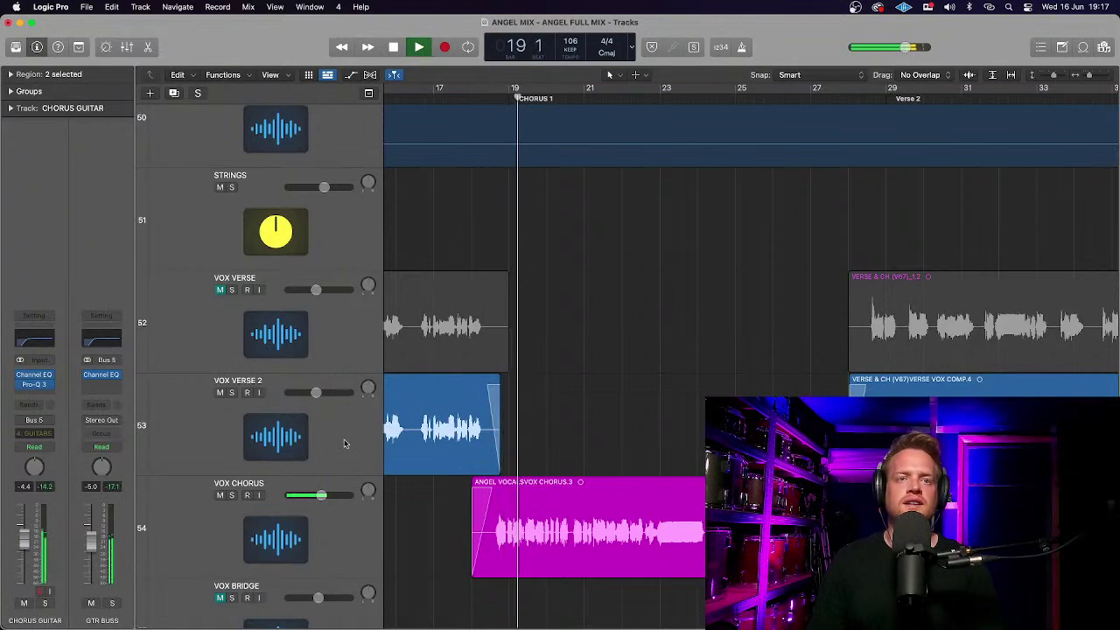
{"action": "scroll", "coordinate": [344, 443], "scroll_direction": "up", "scroll_amount": 10}
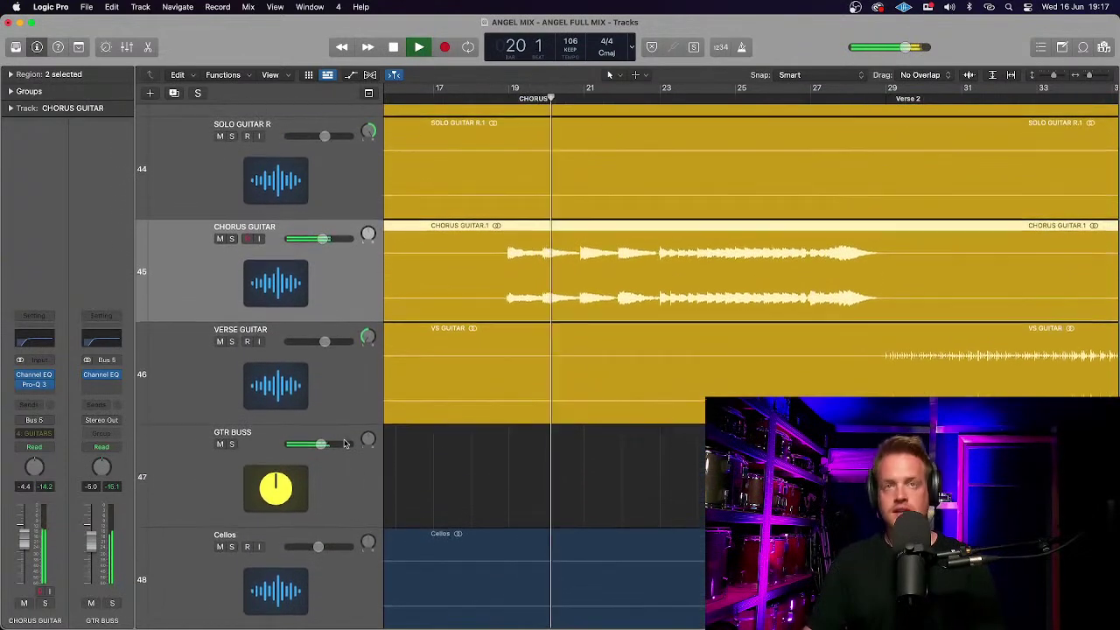
Try the CHORUS GUITAR volume at -0.3 dB and -4.9 dB while the mix plays, and stop playback.
{"action": "left_click_drag", "start_coordinate": [323, 237], "coordinate": [335, 240]}
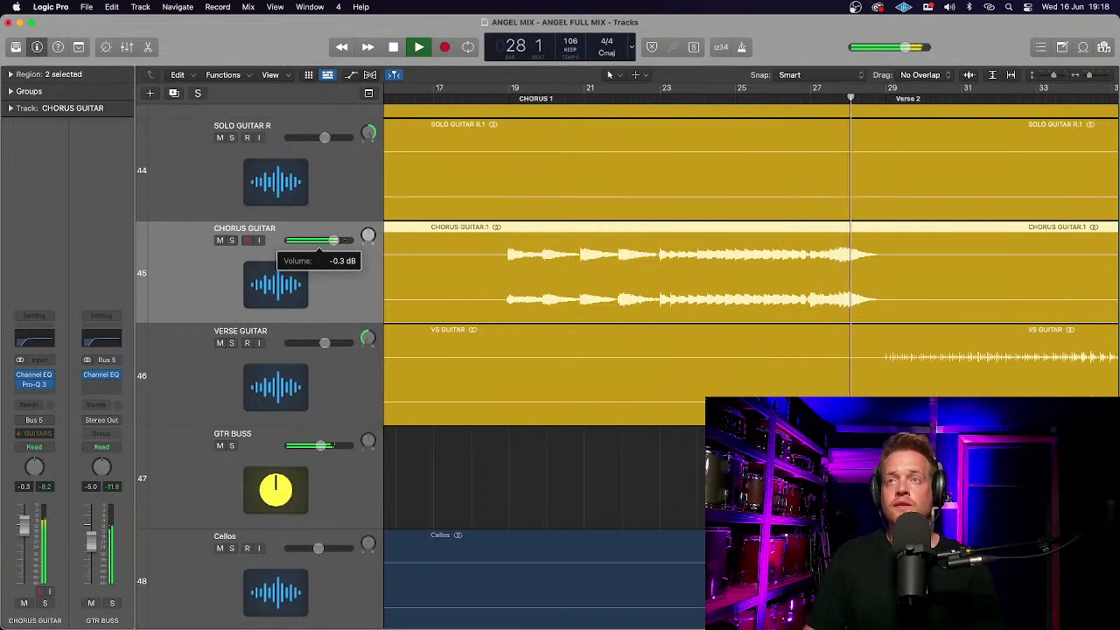
{"action": "left_click_drag", "start_coordinate": [333, 240], "coordinate": [321, 239]}
{"action": "key", "text": "space"}
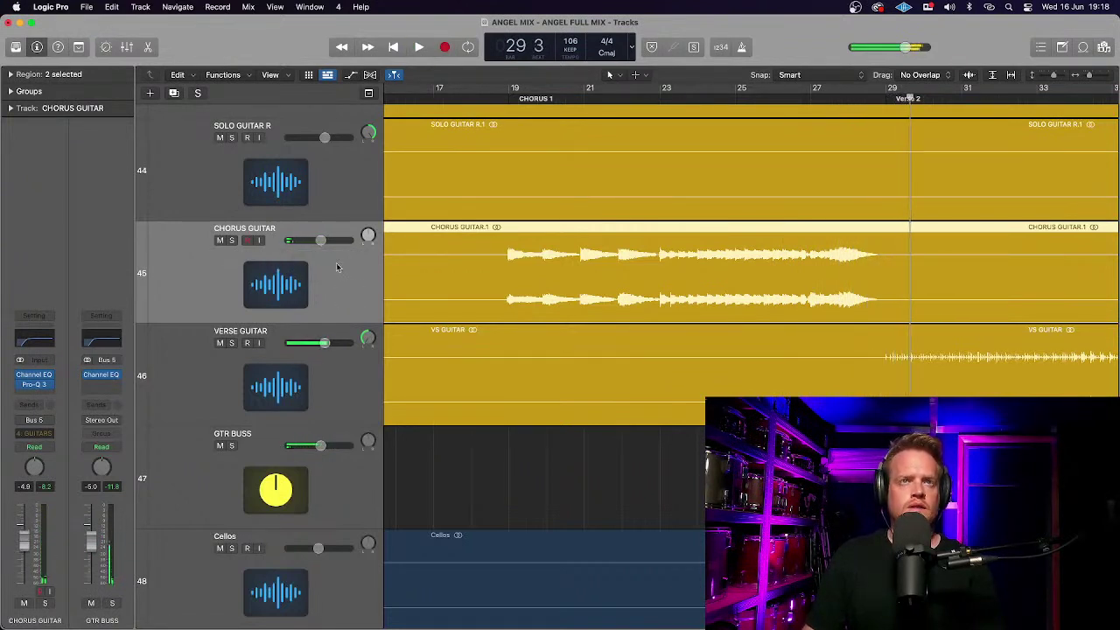
Select the VERSE GUITAR track, inspect its Channel EQ high and low cuts, and close the EQ.
{"action": "left_click", "coordinate": [357, 378]}
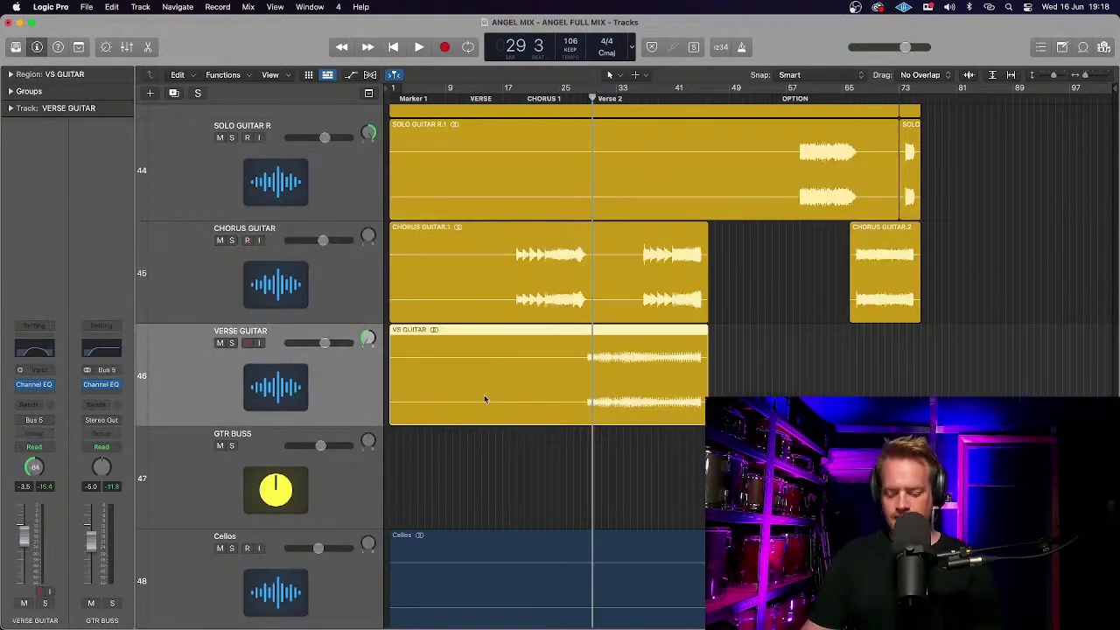
{"action": "key", "text": "super+Right"}
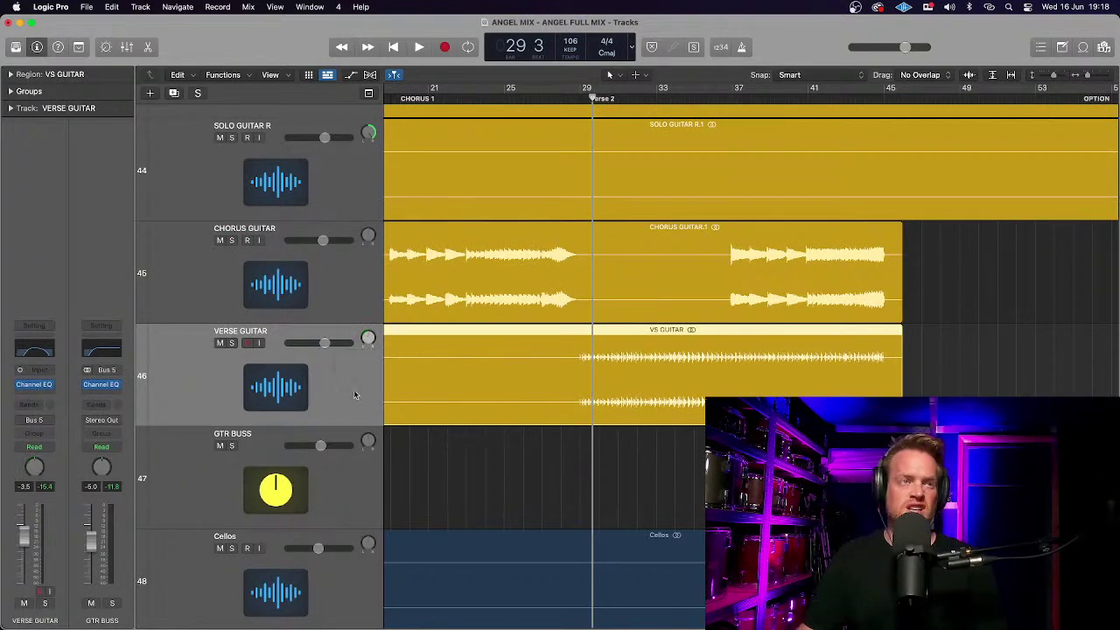
{"action": "left_click", "coordinate": [35, 386]}
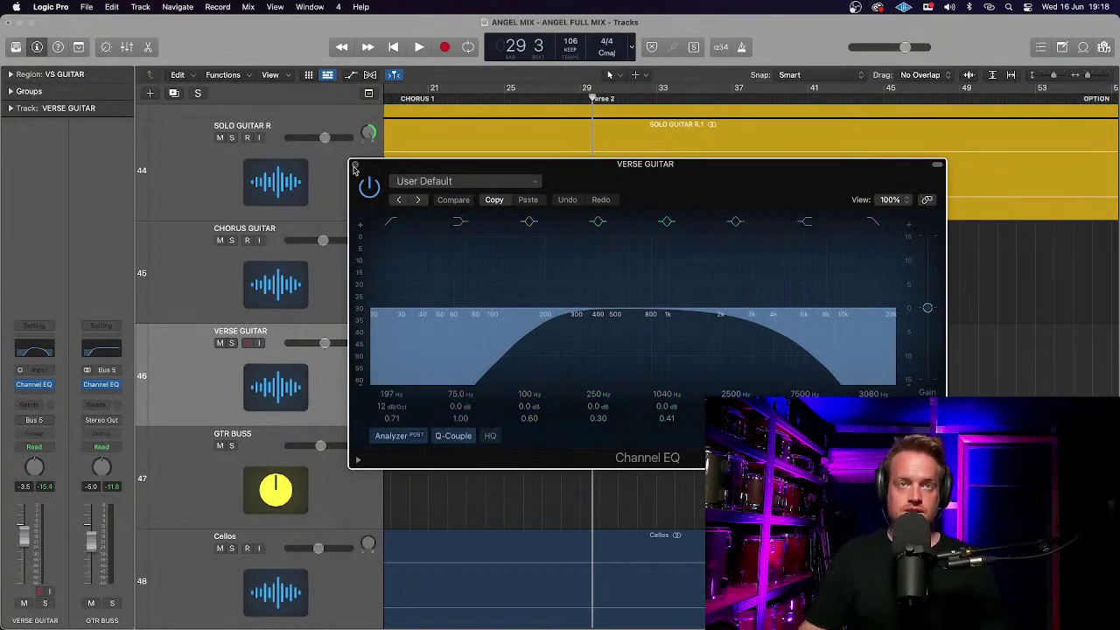
{"action": "left_click", "coordinate": [354, 165]}
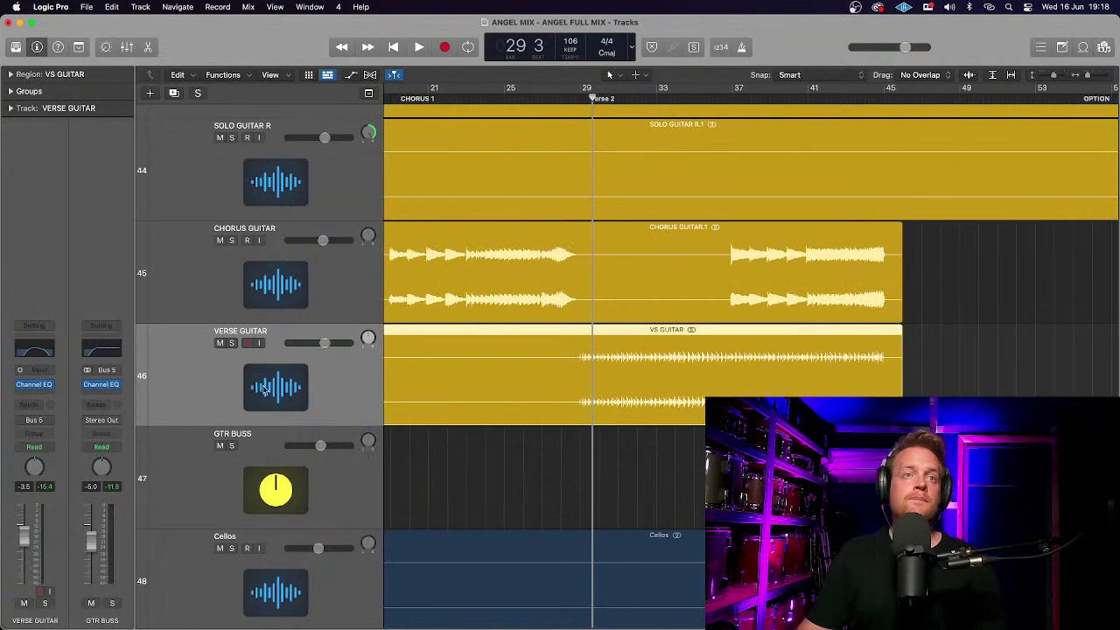
Solo VERSE GUITAR and listen to it from the start of Verse 2.
{"action": "left_click", "coordinate": [232, 343]}
{"action": "key", "text": "space"}
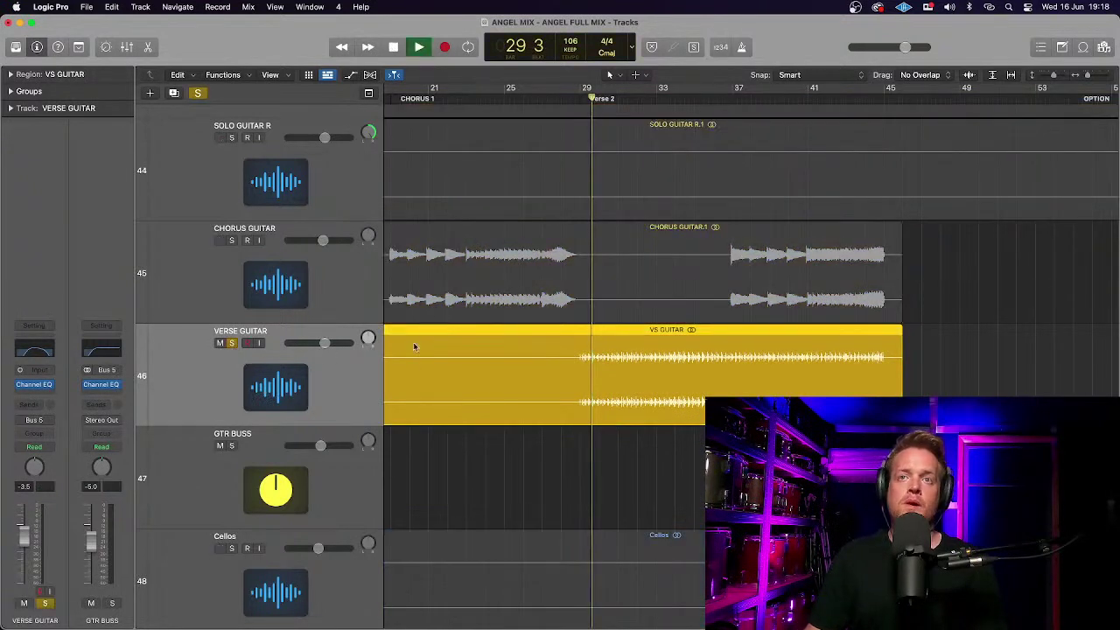
{"action": "left_click", "coordinate": [575, 98]}
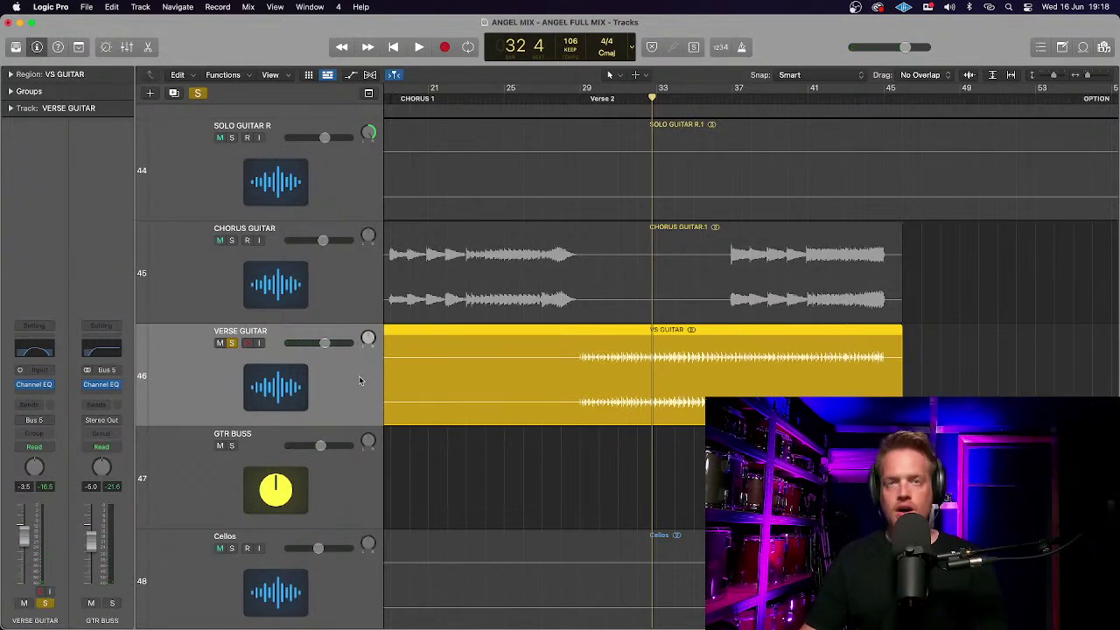
Solo the ARPEGGIATOR track alongside VERSE GUITAR.
{"action": "scroll", "coordinate": [359, 379], "scroll_direction": "up", "scroll_amount": 5}
{"action": "scroll", "coordinate": [359, 378], "scroll_direction": "up", "scroll_amount": 5}
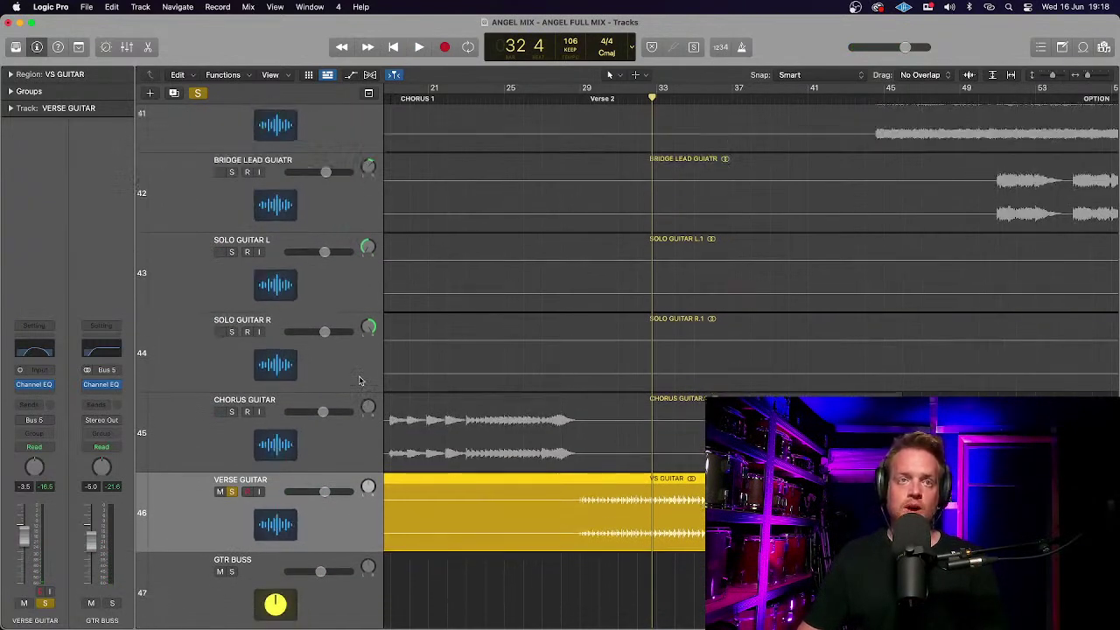
{"action": "scroll", "coordinate": [359, 376], "scroll_direction": "up", "scroll_amount": 5}
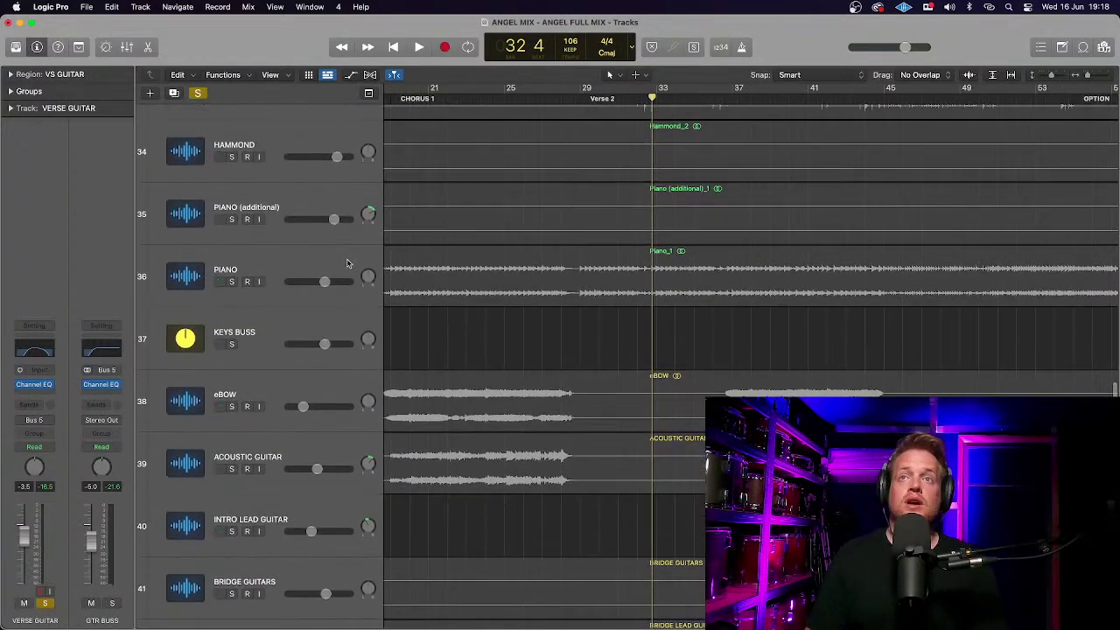
{"action": "scroll", "coordinate": [347, 261], "scroll_direction": "up", "scroll_amount": 5}
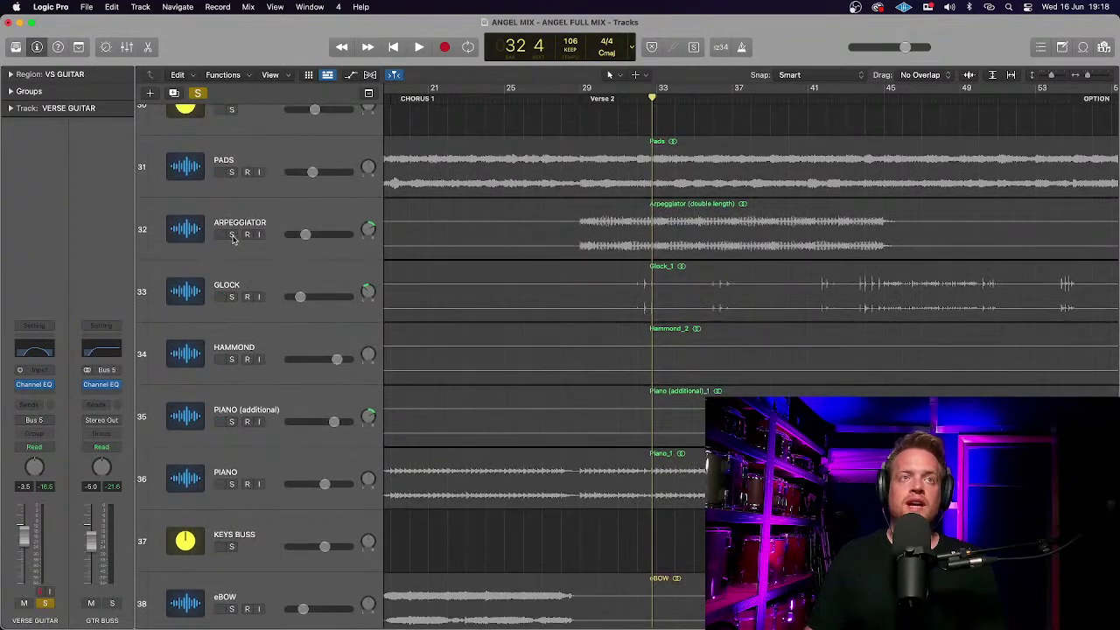
{"action": "left_click", "coordinate": [232, 234]}
Take VERSE GUITAR out of solo and play the ARPEGGIATOR alone in Verse 2.
{"action": "scroll", "coordinate": [292, 225], "scroll_direction": "down", "scroll_amount": 15}
{"action": "scroll", "coordinate": [292, 225], "scroll_direction": "up", "scroll_amount": 4}
{"action": "scroll", "coordinate": [291, 225], "scroll_direction": "up", "scroll_amount": 8}
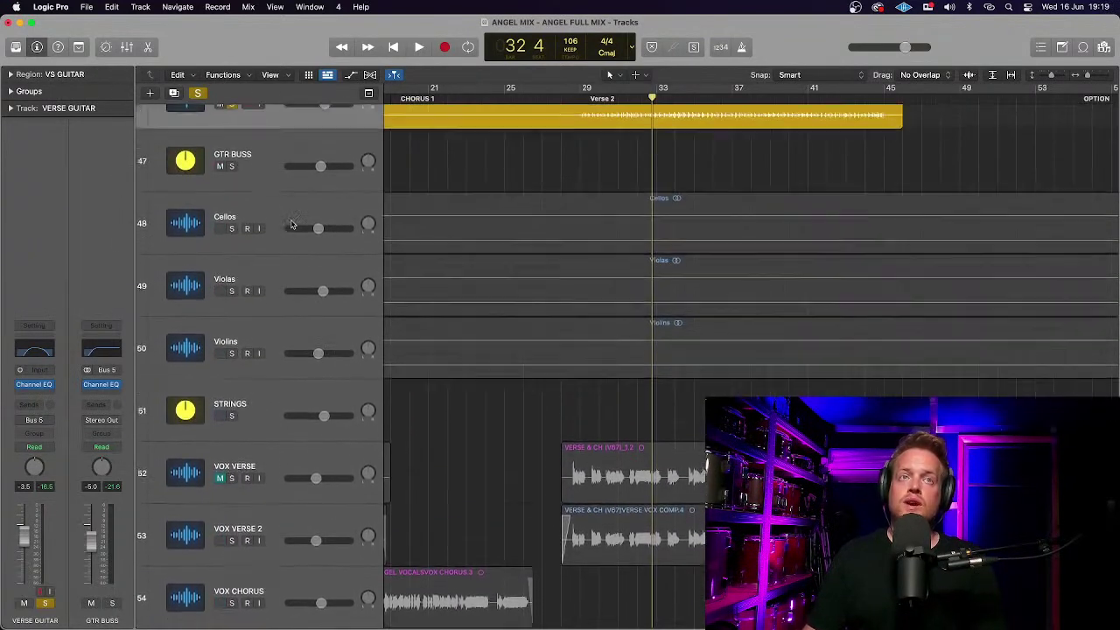
{"action": "left_click", "coordinate": [233, 224]}
{"action": "left_click", "coordinate": [232, 244]}
{"action": "scroll", "coordinate": [331, 280], "scroll_direction": "up", "scroll_amount": 9}
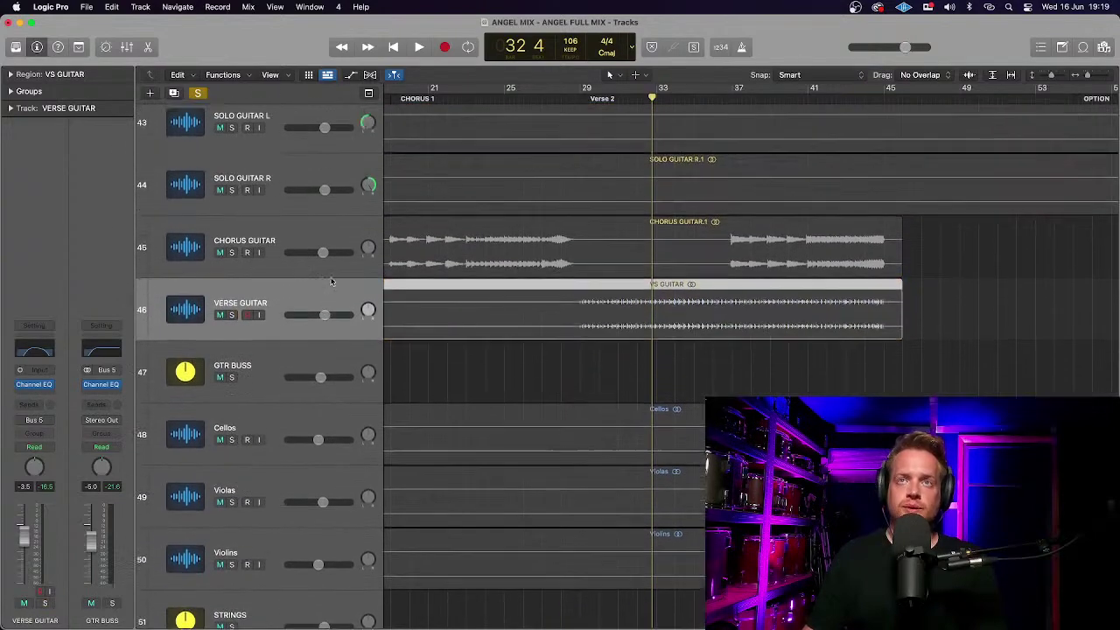
{"action": "scroll", "coordinate": [331, 280], "scroll_direction": "up", "scroll_amount": 5}
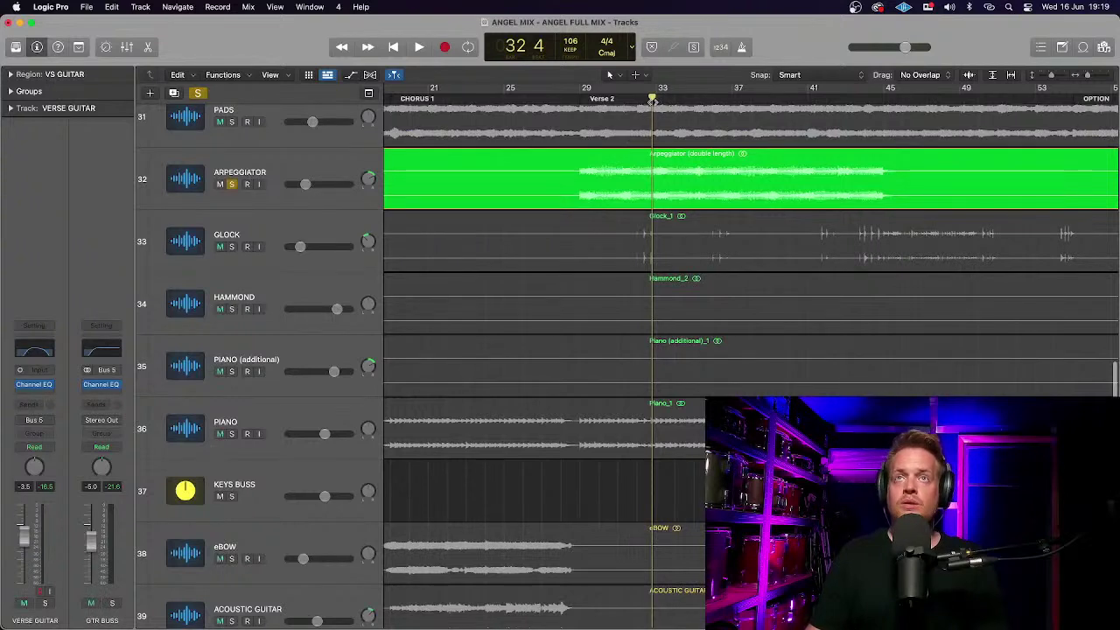
{"action": "key", "text": "space"}
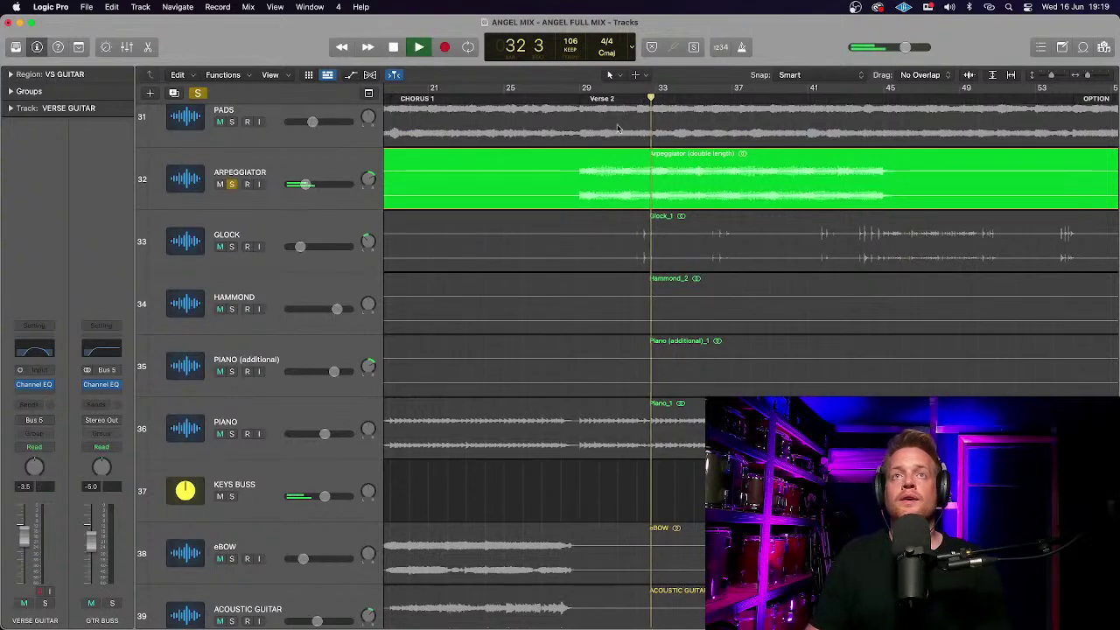
Replay the soloed ARPEGGIATOR from the start of Verse 2 and stop playback.
{"action": "left_click", "coordinate": [579, 92]}
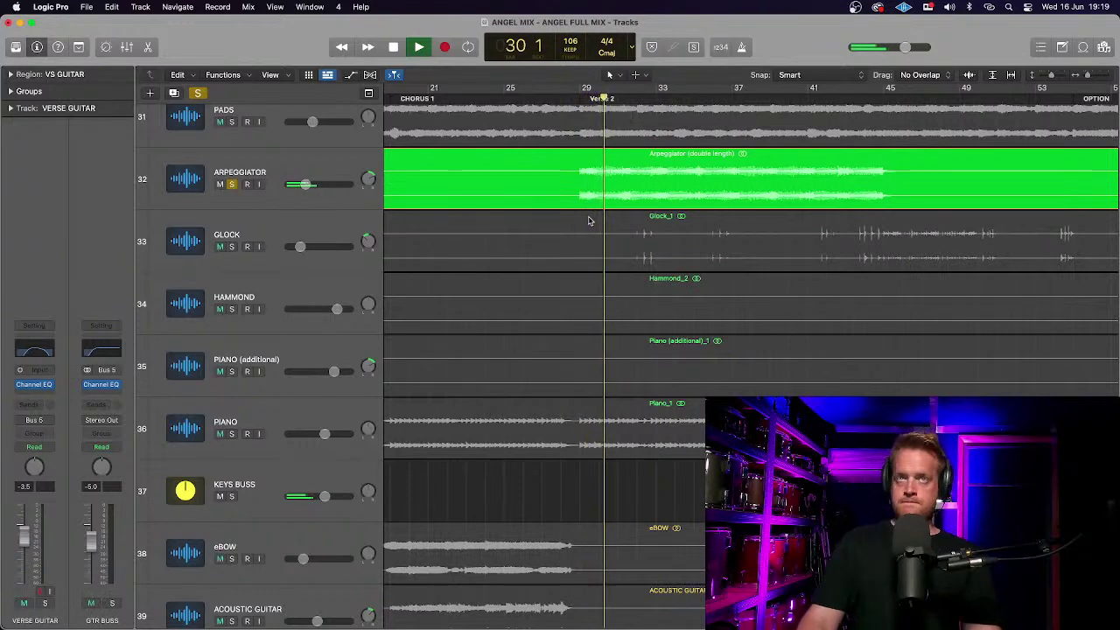
{"action": "scroll", "coordinate": [577, 206], "scroll_direction": "down", "scroll_amount": 1}
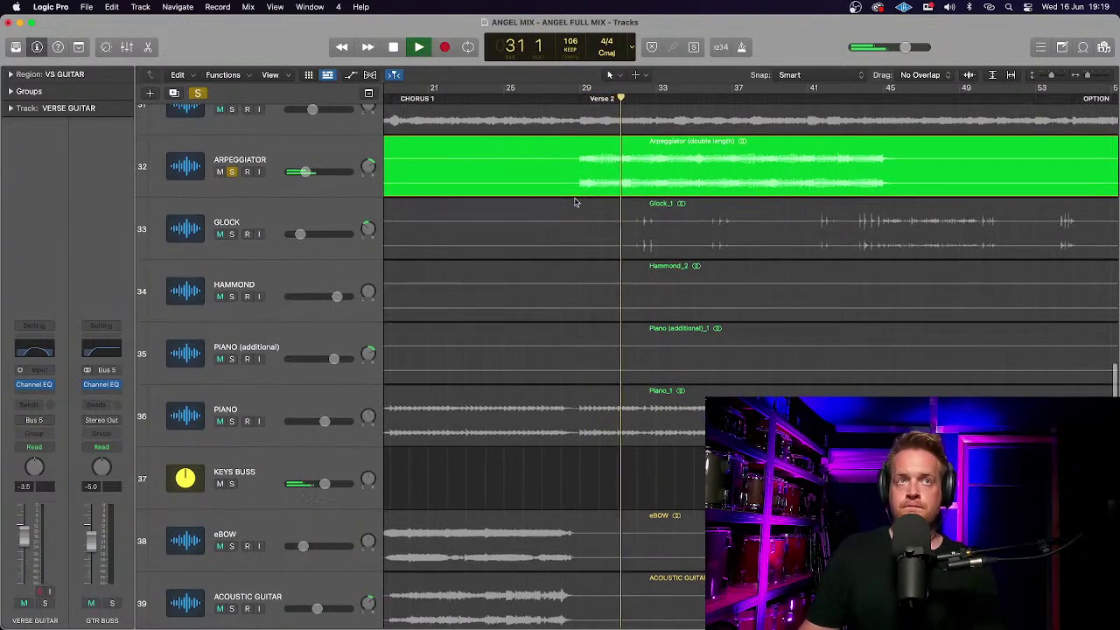
{"action": "scroll", "coordinate": [569, 196], "scroll_direction": "down", "scroll_amount": 4}
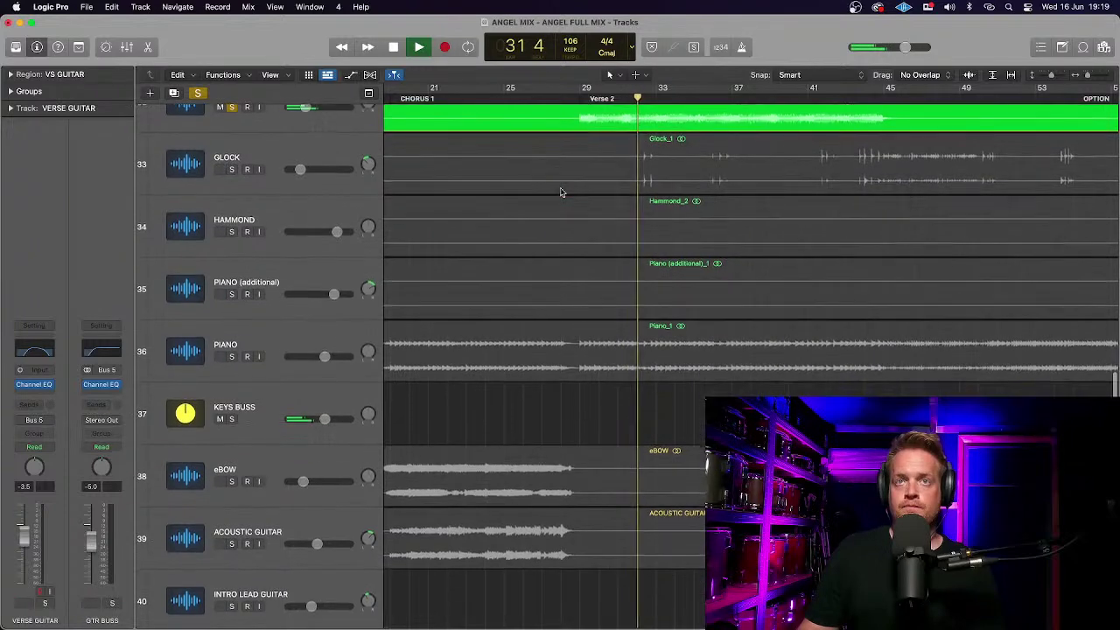
{"action": "key", "text": "space"}
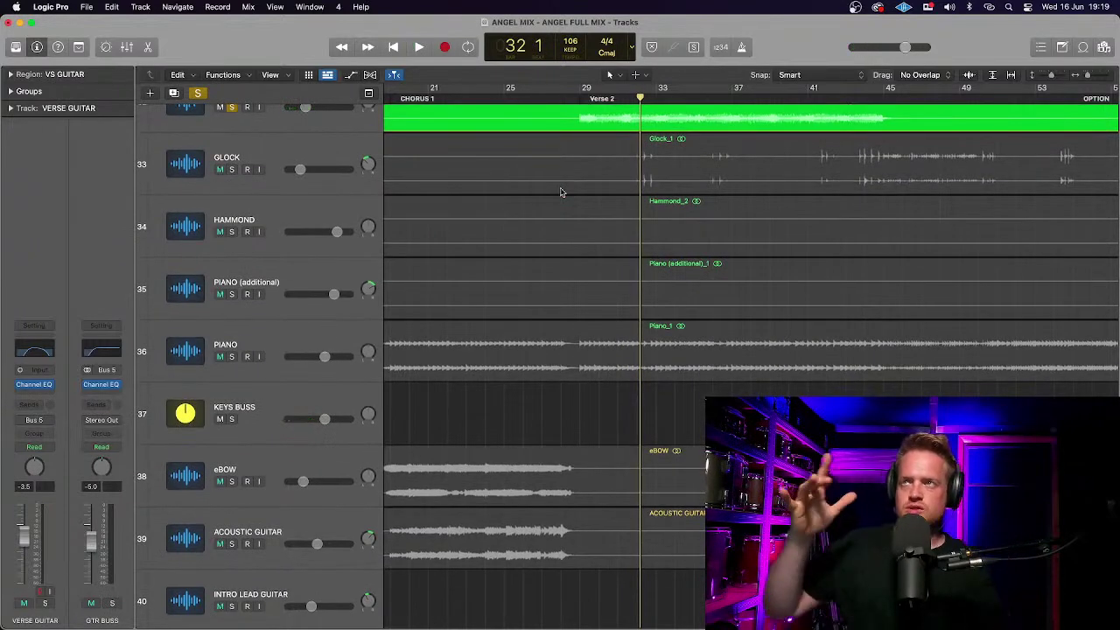
Solo VERSE GUITAR alongside the ARPEGGIATOR and play both from the start of Verse 2.
{"action": "scroll", "coordinate": [561, 192], "scroll_direction": "down", "scroll_amount": 10}
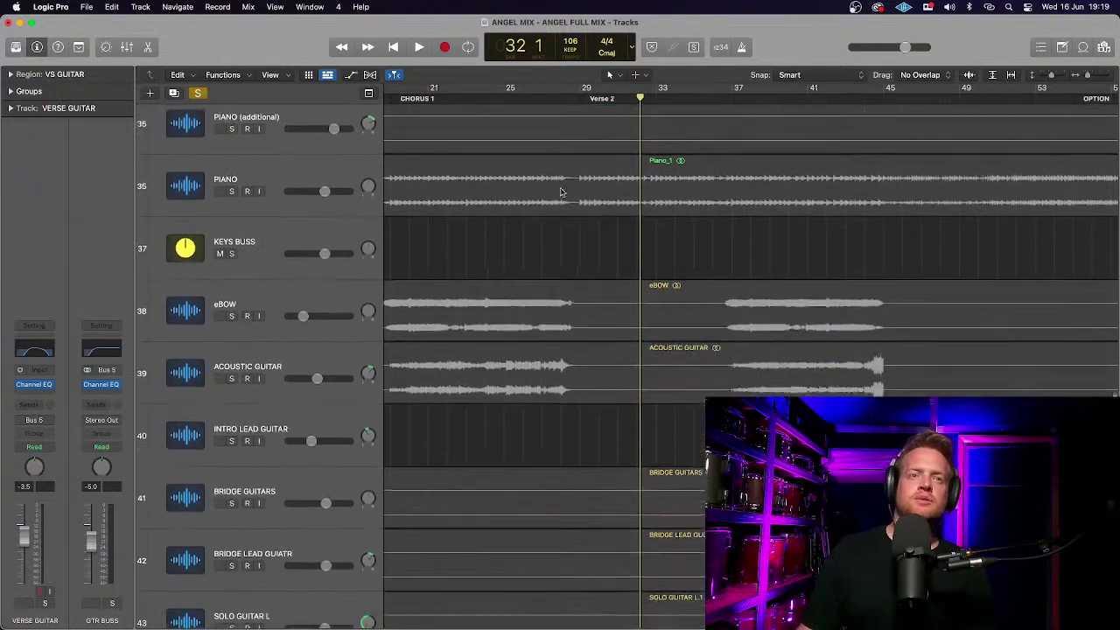
{"action": "scroll", "coordinate": [512, 272], "scroll_direction": "down", "scroll_amount": 5}
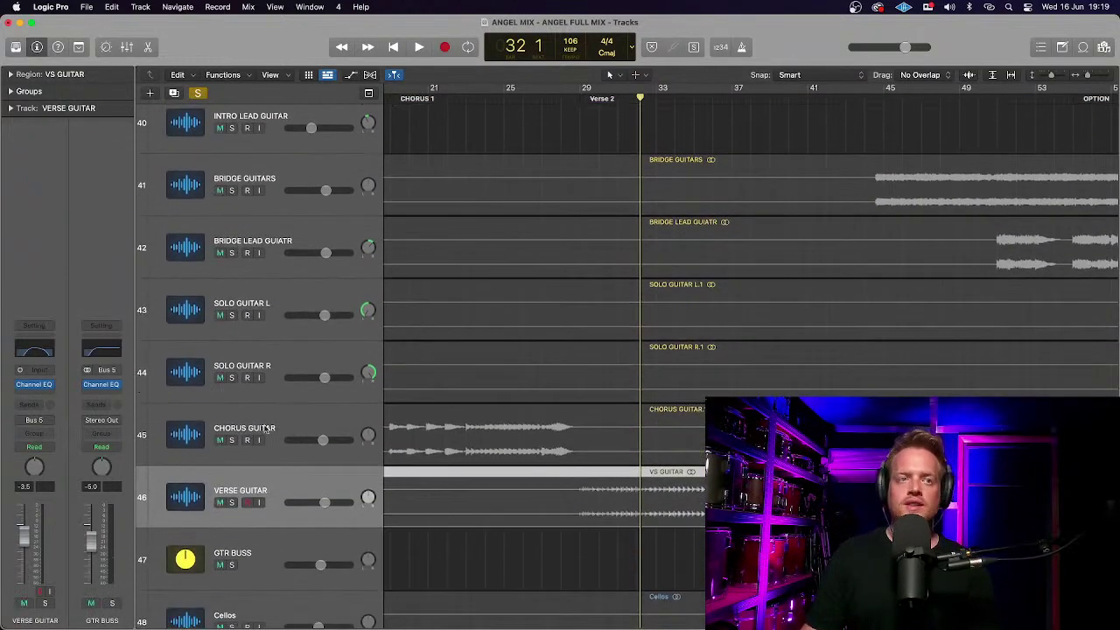
{"action": "left_click", "coordinate": [232, 503]}
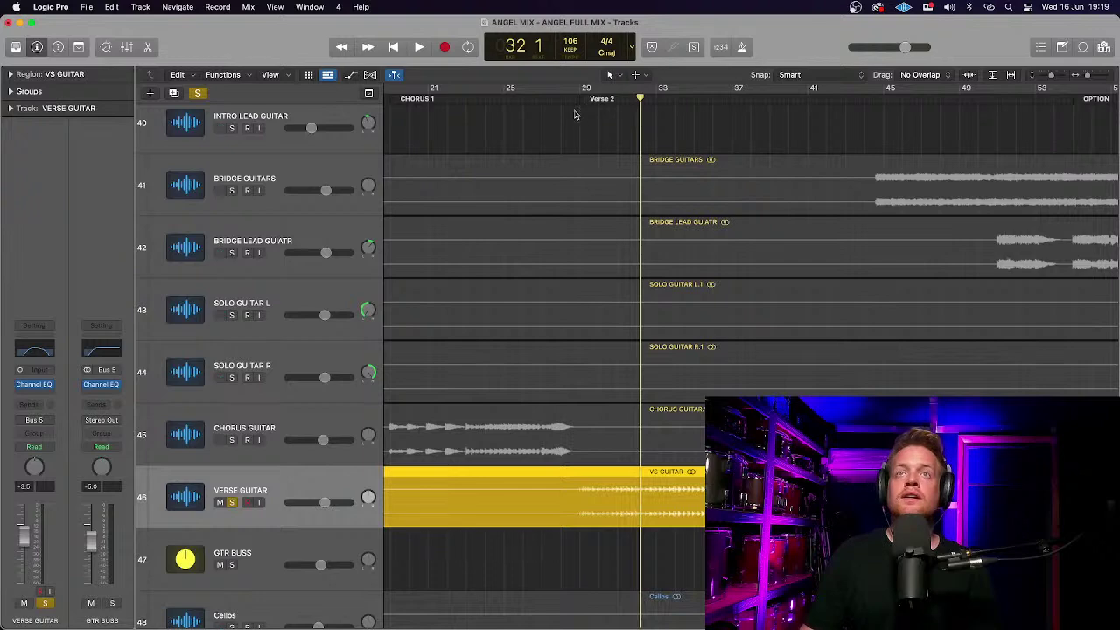
{"action": "key", "text": "space"}
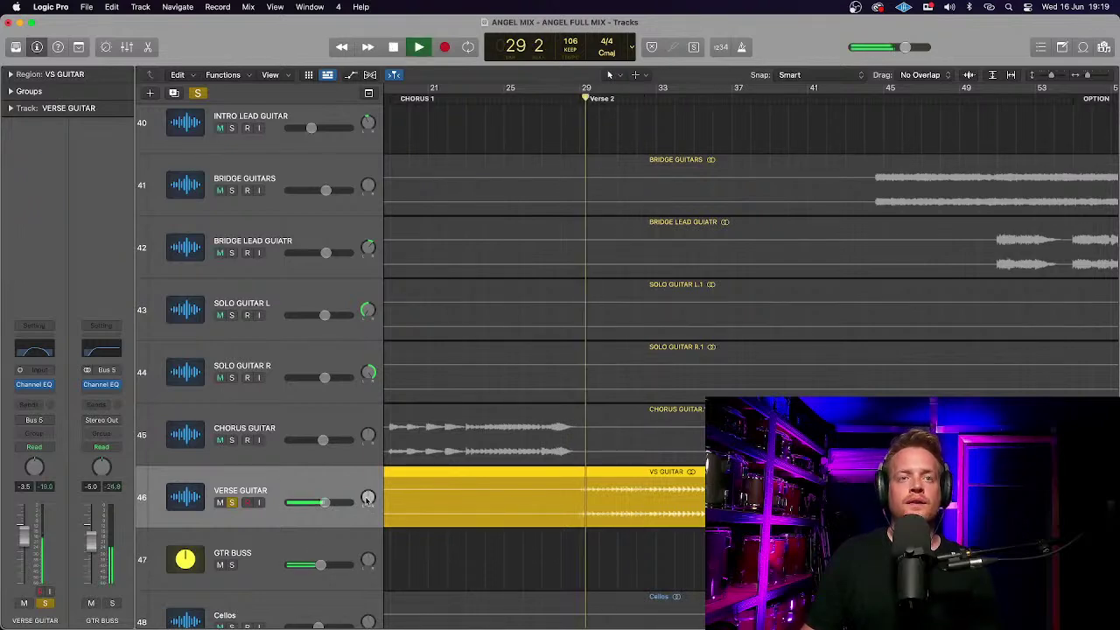
Pan VERSE GUITAR to -30, listen to it against the ARPEGGIATOR, and stop playback.
{"action": "left_click_drag", "start_coordinate": [368, 497], "coordinate": [359, 476]}
{"action": "scroll", "coordinate": [355, 473], "scroll_direction": "up", "scroll_amount": 8}
{"action": "scroll", "coordinate": [355, 472], "scroll_direction": "up", "scroll_amount": 4}
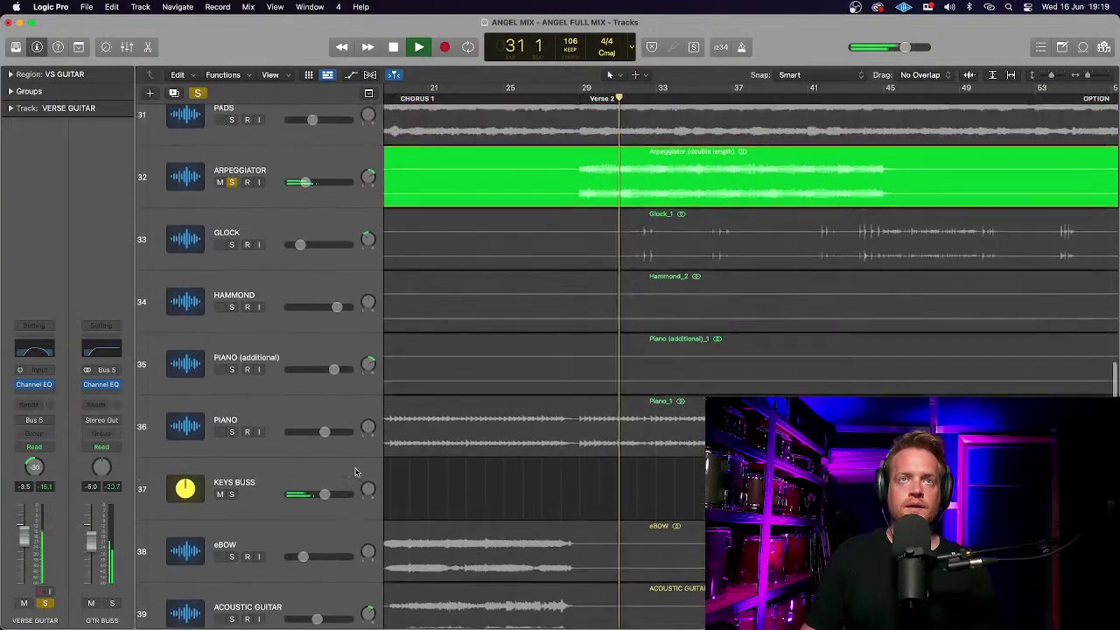
{"action": "scroll", "coordinate": [355, 472], "scroll_direction": "down", "scroll_amount": 11}
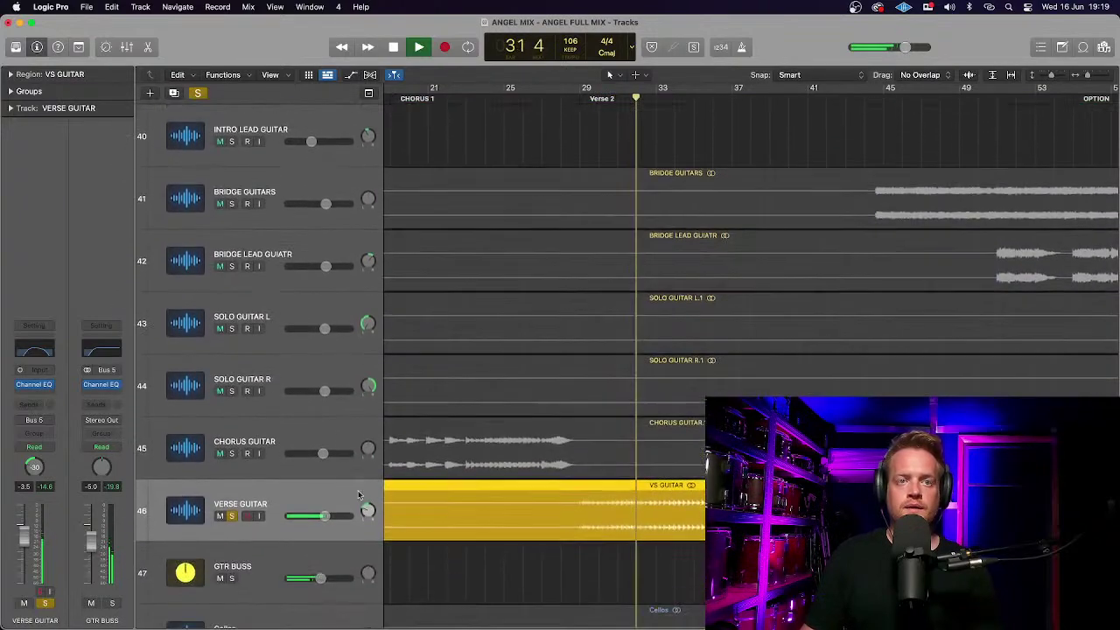
{"action": "key", "text": "space"}
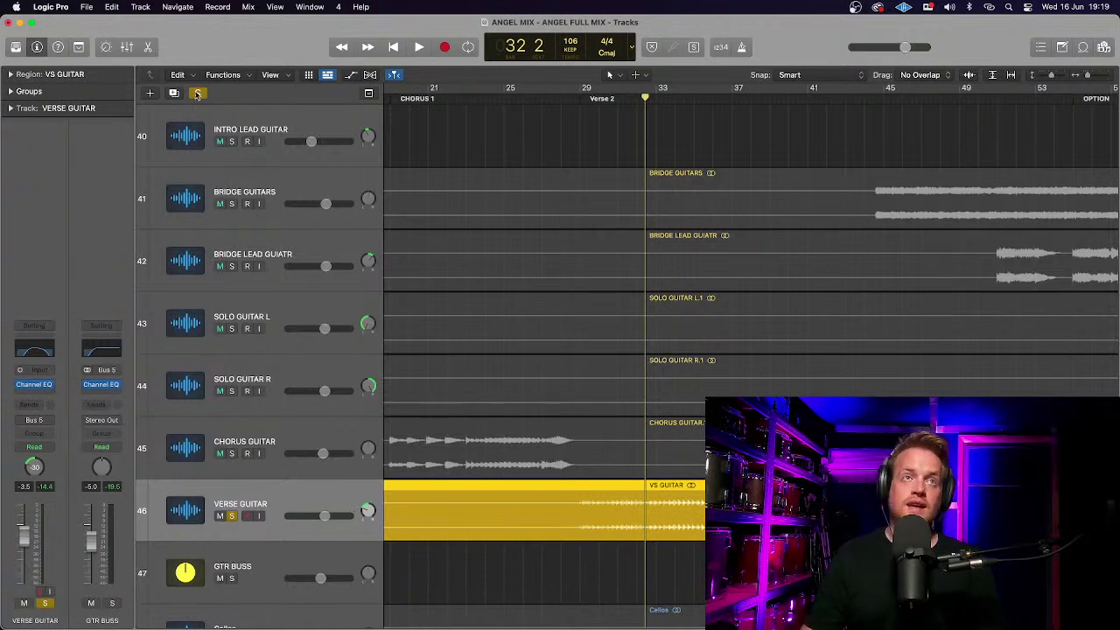
Clear all solos and play the full mix from the start of Verse 2.
{"action": "left_click", "coordinate": [198, 94]}
{"action": "key", "text": "space"}
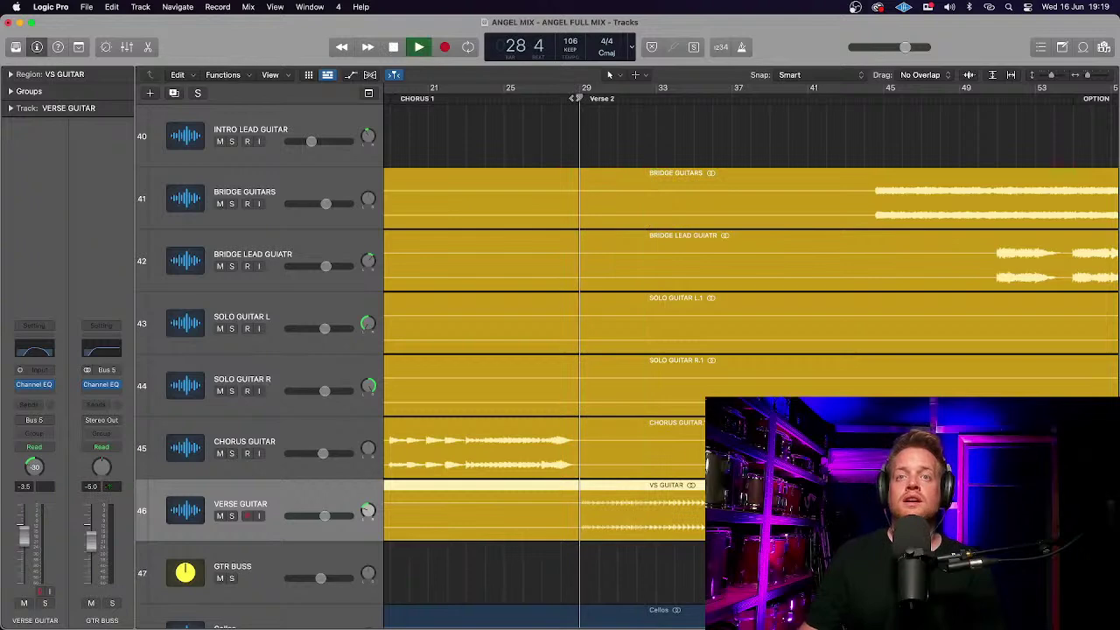
Raise VERSE GUITAR to 0.0 dB and ARPEGGIATOR to -5.0 dB during playback.
{"action": "left_click_drag", "start_coordinate": [325, 516], "coordinate": [333, 516]}
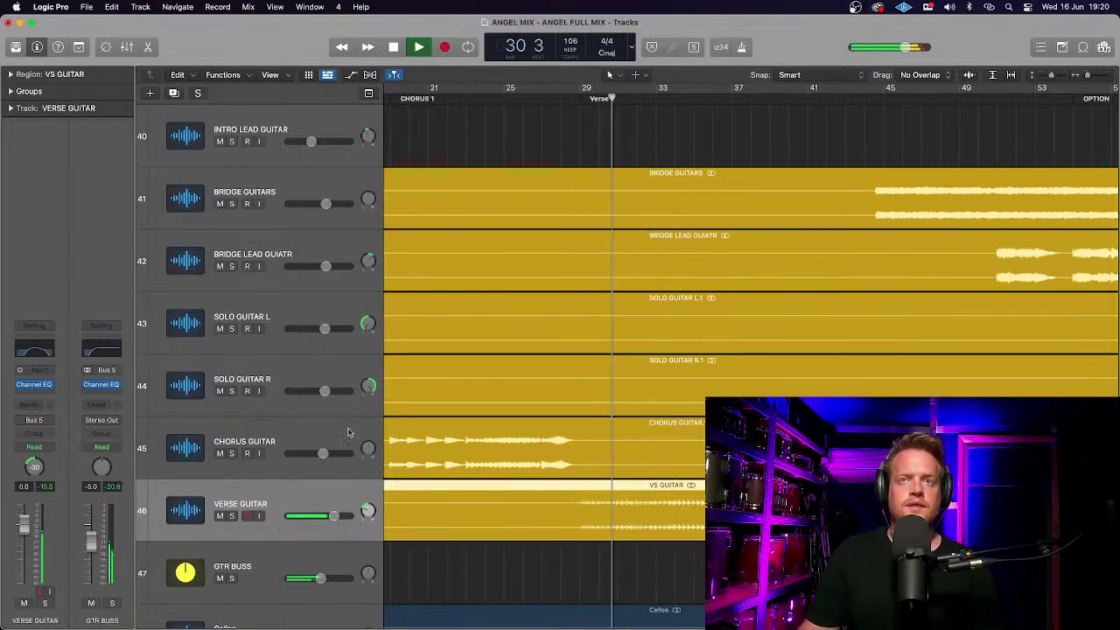
{"action": "scroll", "coordinate": [347, 432], "scroll_direction": "up", "scroll_amount": 10}
{"action": "left_click_drag", "start_coordinate": [305, 227], "coordinate": [321, 228]}
{"action": "left_click_drag", "start_coordinate": [321, 230], "coordinate": [320, 229]}
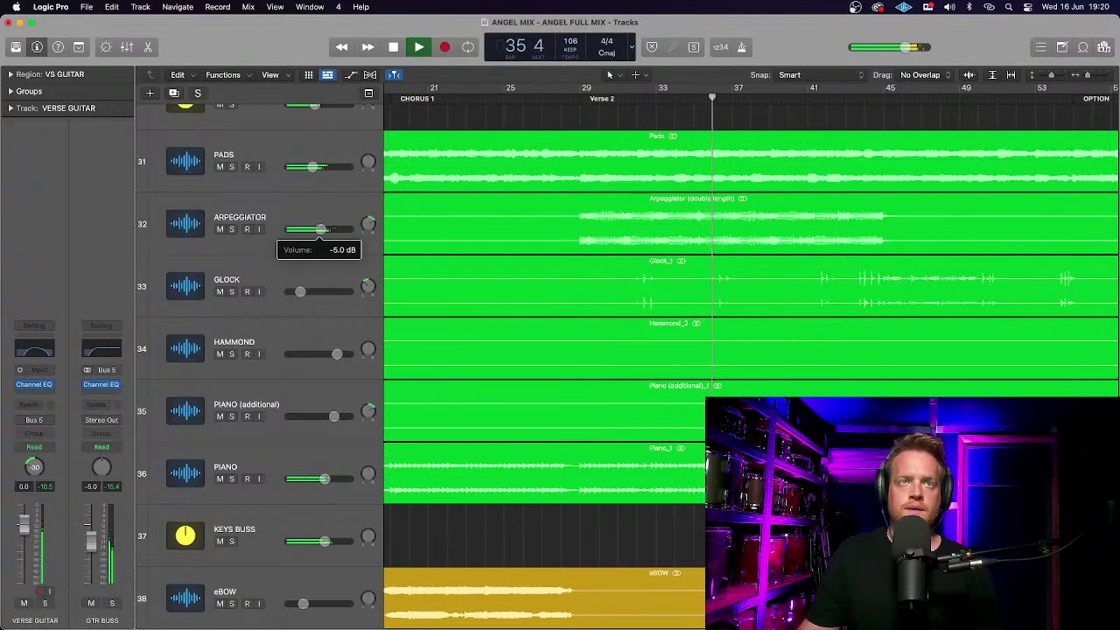
Stop playback, lower the ARPEGGIATOR to -9.8 dB, and set VERSE GUITAR to -3.8 dB.
{"action": "left_click", "coordinate": [328, 218]}
{"action": "key", "text": "space"}
{"action": "left_click_drag", "start_coordinate": [319, 231], "coordinate": [313, 230]}
{"action": "scroll", "coordinate": [303, 229], "scroll_direction": "down", "scroll_amount": 8}
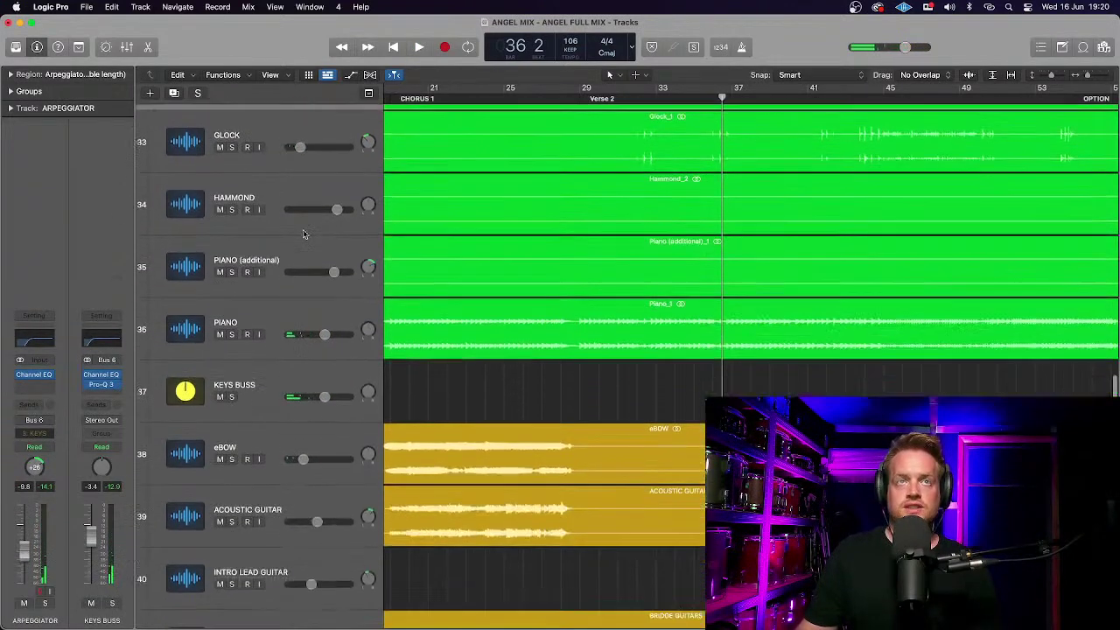
{"action": "scroll", "coordinate": [304, 233], "scroll_direction": "down", "scroll_amount": 4}
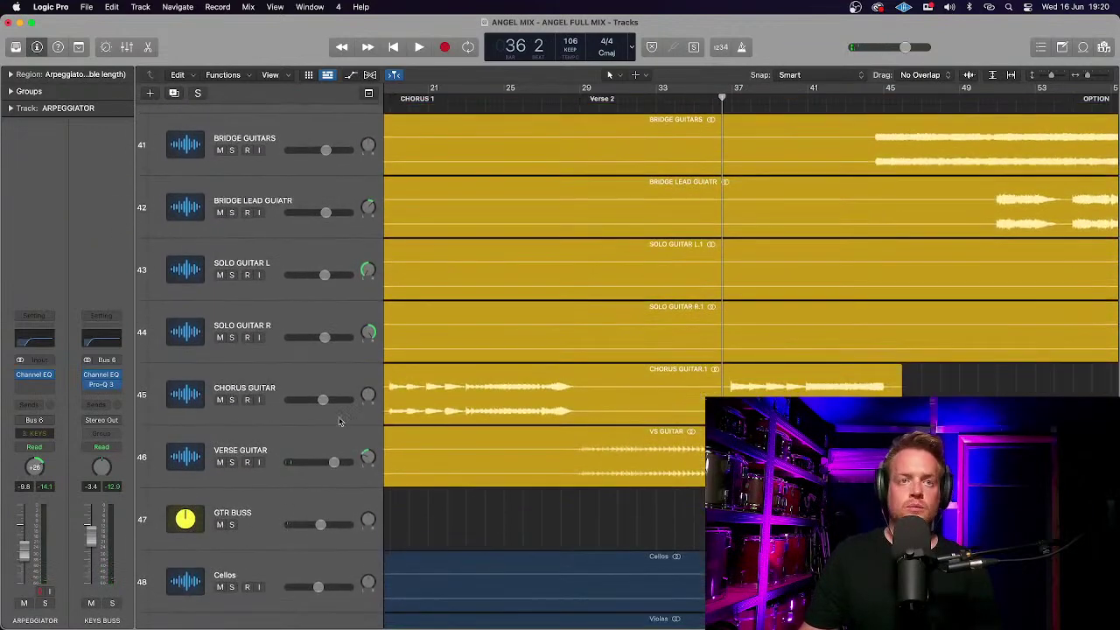
{"action": "left_click", "coordinate": [335, 466]}
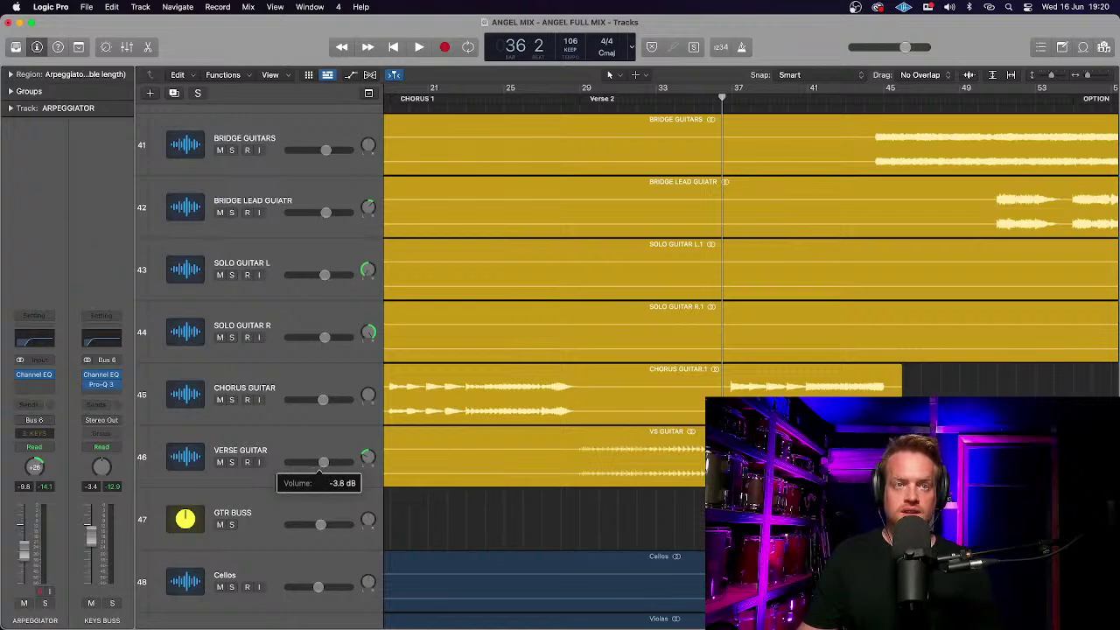
Solo the eBOW track and listen to its part following Verse 2.
{"action": "key", "text": "super+Left"}
{"action": "key", "text": "super+Up"}
{"action": "scroll", "coordinate": [783, 212], "scroll_direction": "up", "scroll_amount": 4}
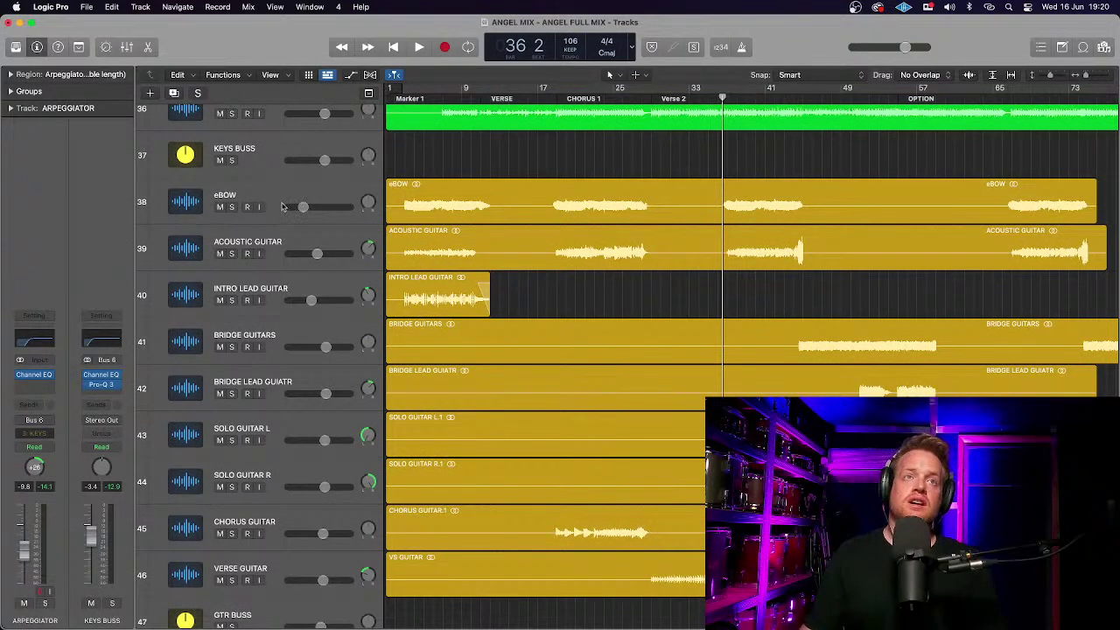
{"action": "left_click", "coordinate": [232, 207]}
{"action": "key", "text": "space"}
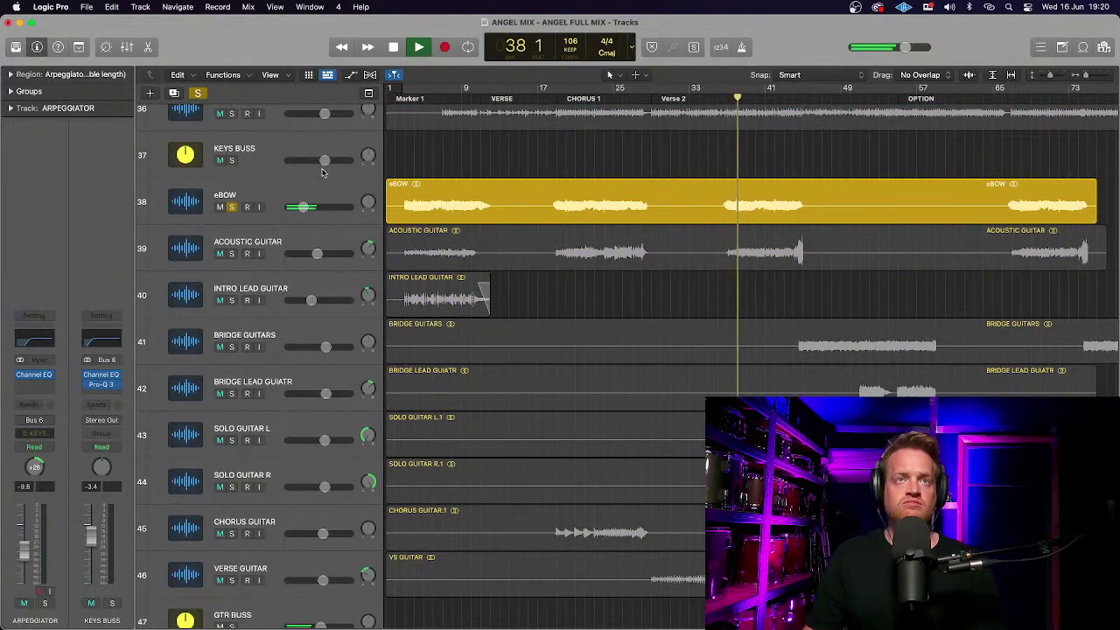
{"action": "mouse_move", "coordinate": [303, 207]}
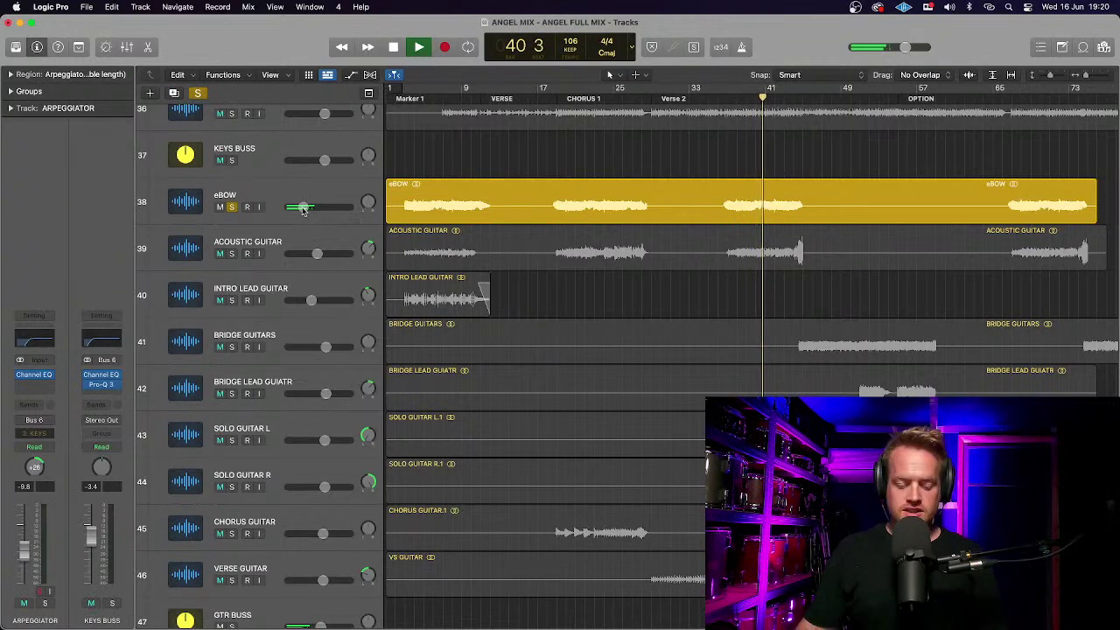
{"action": "key", "text": "super+Down"}
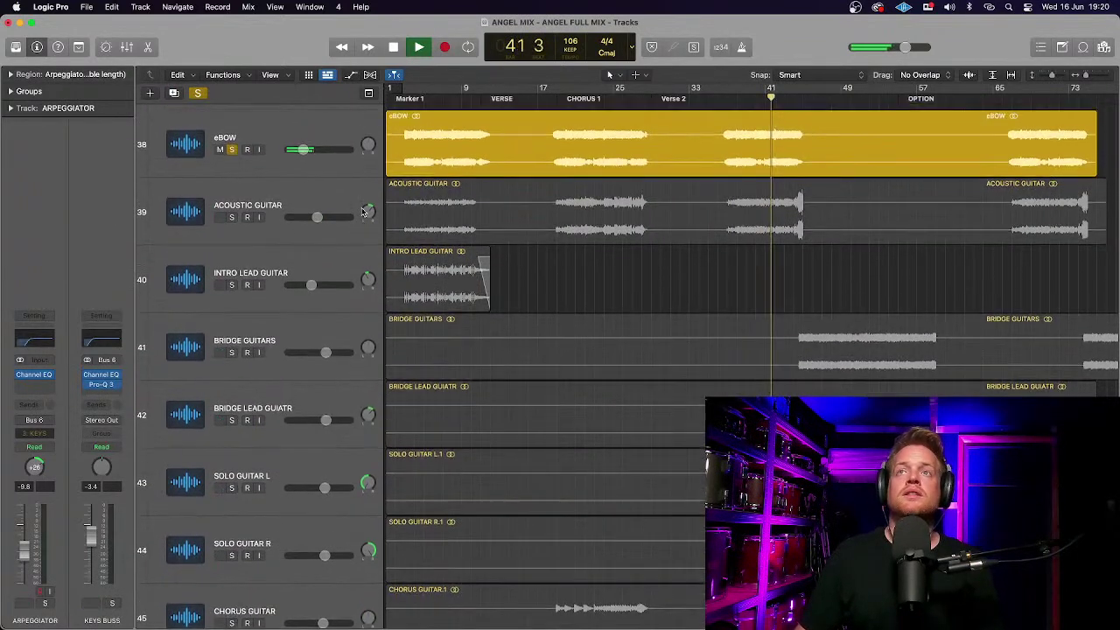
{"action": "scroll", "coordinate": [303, 210], "scroll_direction": "up", "scroll_amount": 2}
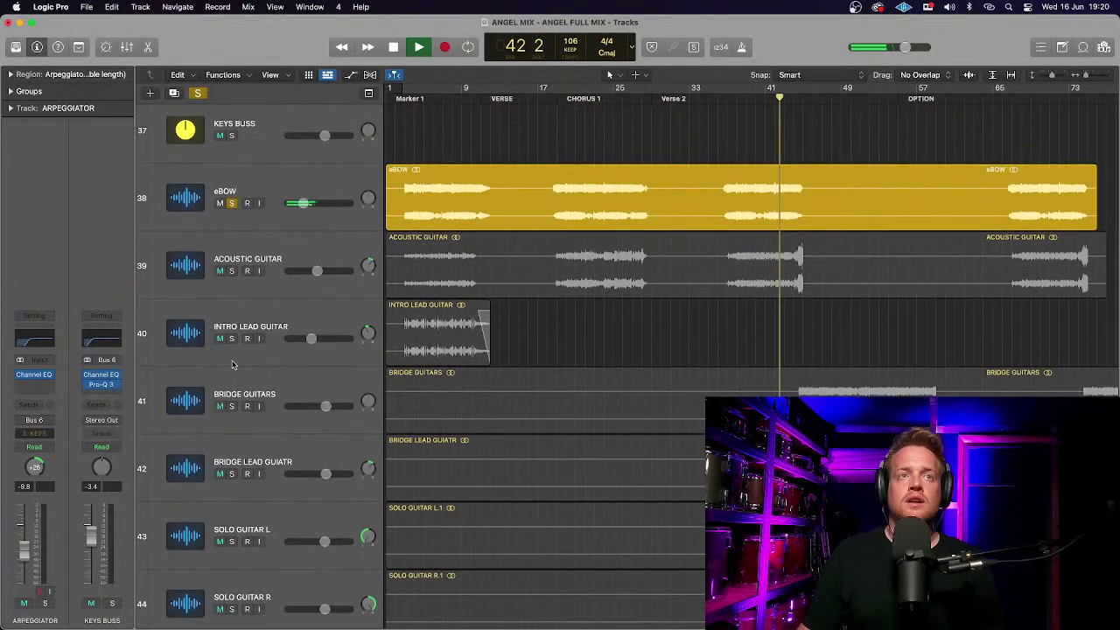
Solo ACOUSTIC GUITAR to hear it with the eBOW, and take both tracks out of solo.
{"action": "left_click", "coordinate": [232, 271]}
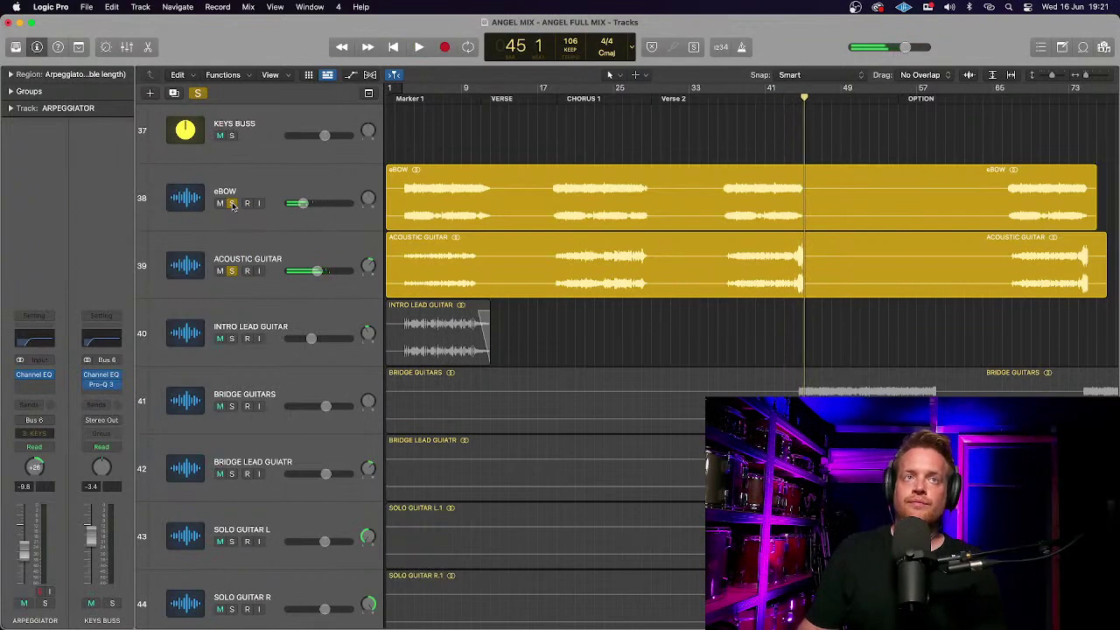
{"action": "left_click", "coordinate": [231, 204]}
{"action": "left_click", "coordinate": [232, 271]}
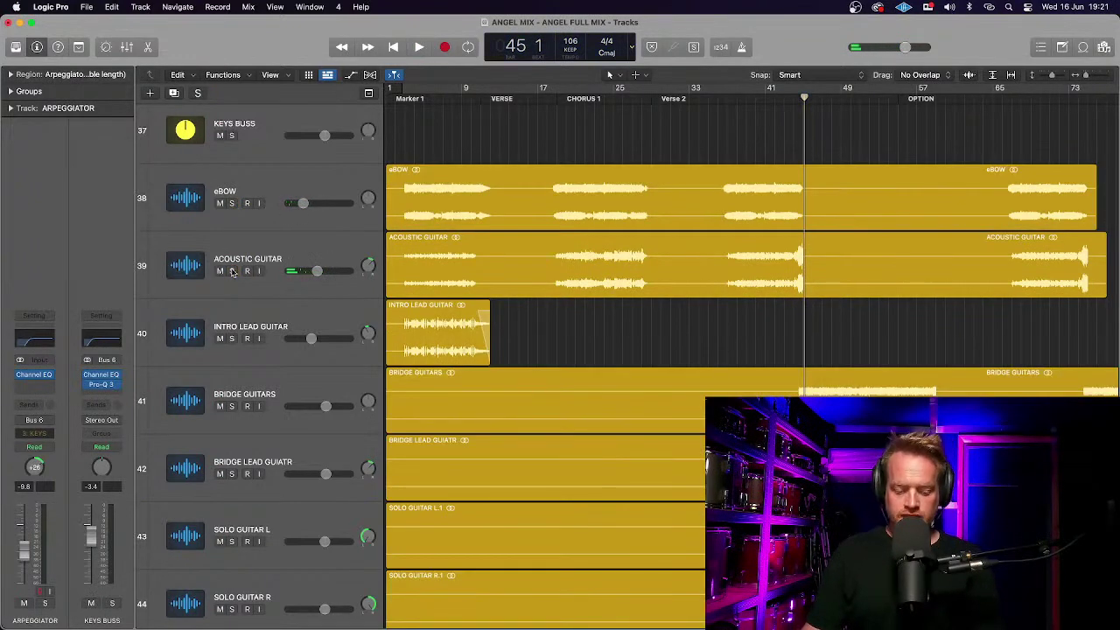
Select and solo the BRIDGE GUITARS track and play it from just before its entry near bar 45.
{"action": "scroll", "coordinate": [471, 368], "scroll_direction": "down", "scroll_amount": 2}
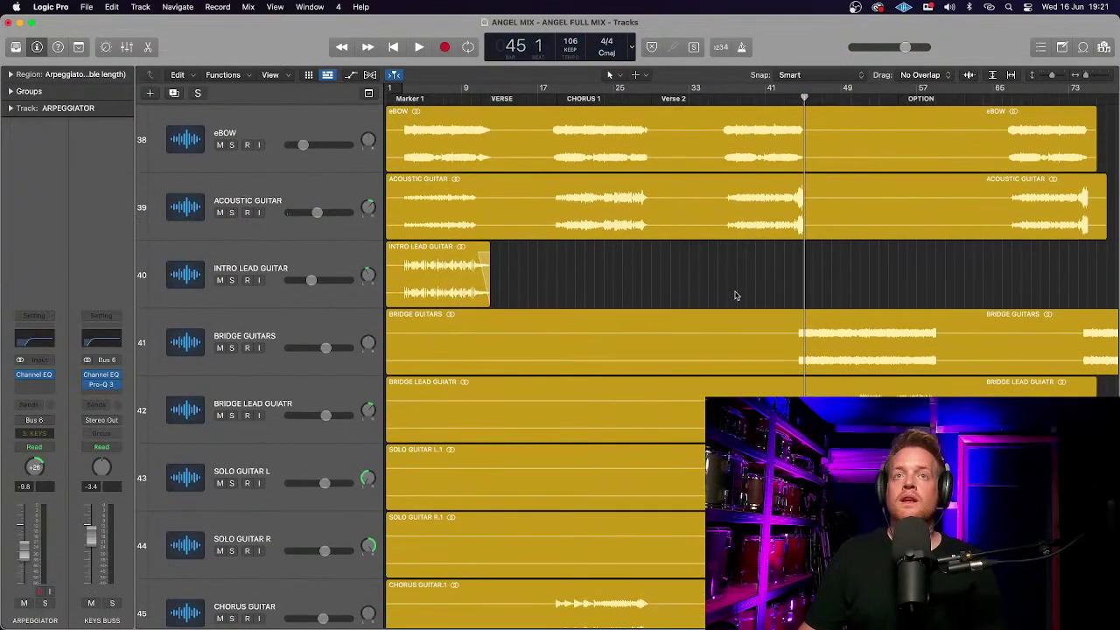
{"action": "scroll", "coordinate": [718, 289], "scroll_direction": "down", "scroll_amount": 3}
{"action": "left_click", "coordinate": [324, 229]}
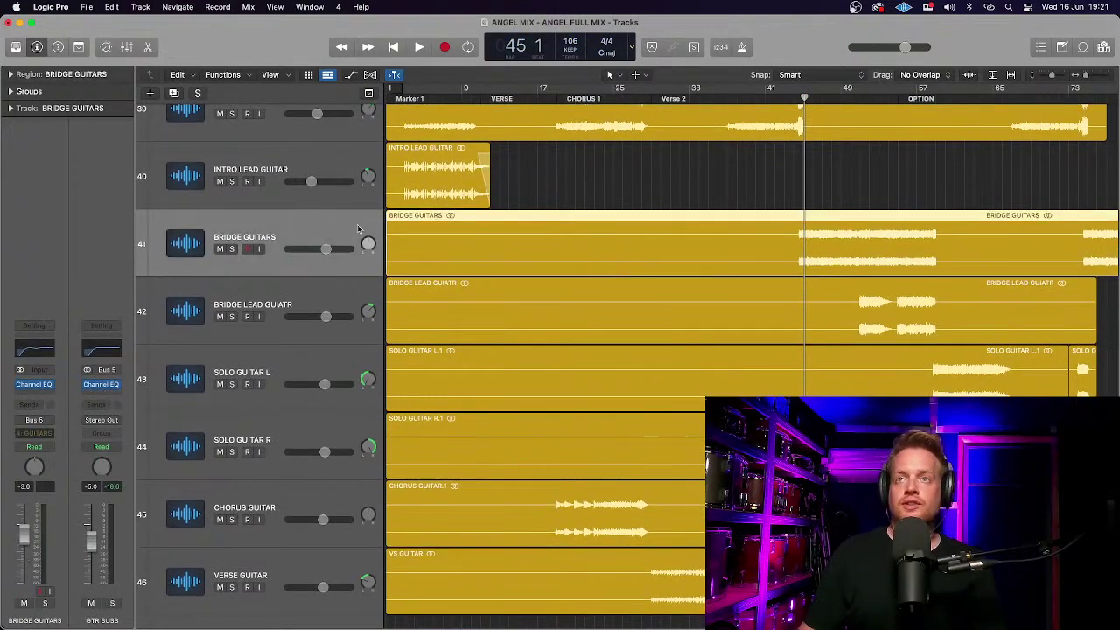
{"action": "left_click", "coordinate": [232, 249]}
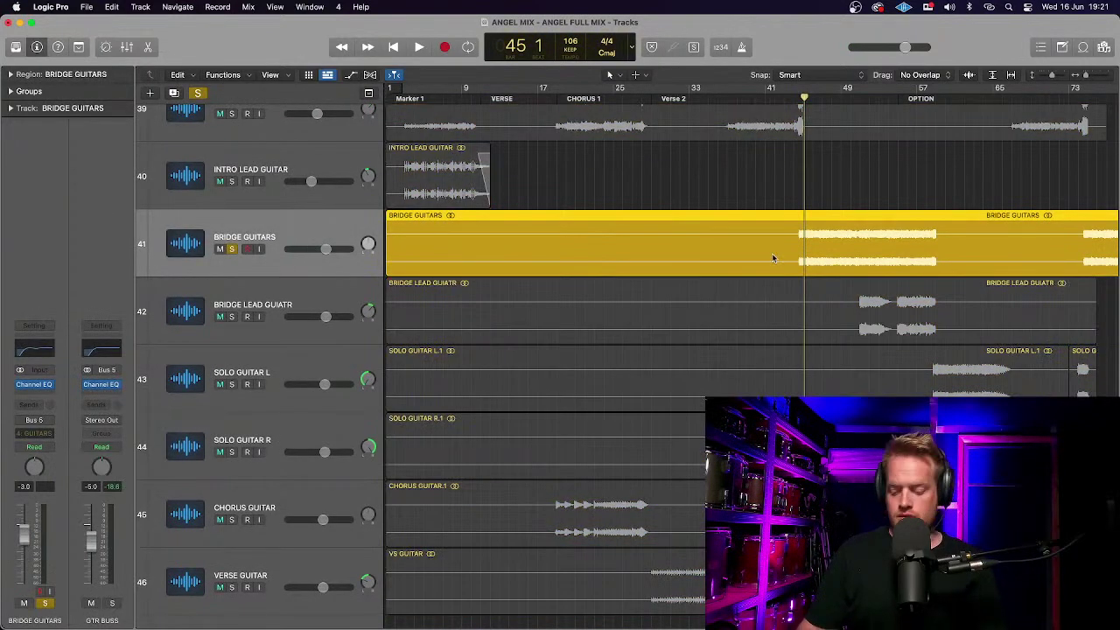
{"action": "key", "text": "super+Right"}
{"action": "key", "text": "super+Down"}
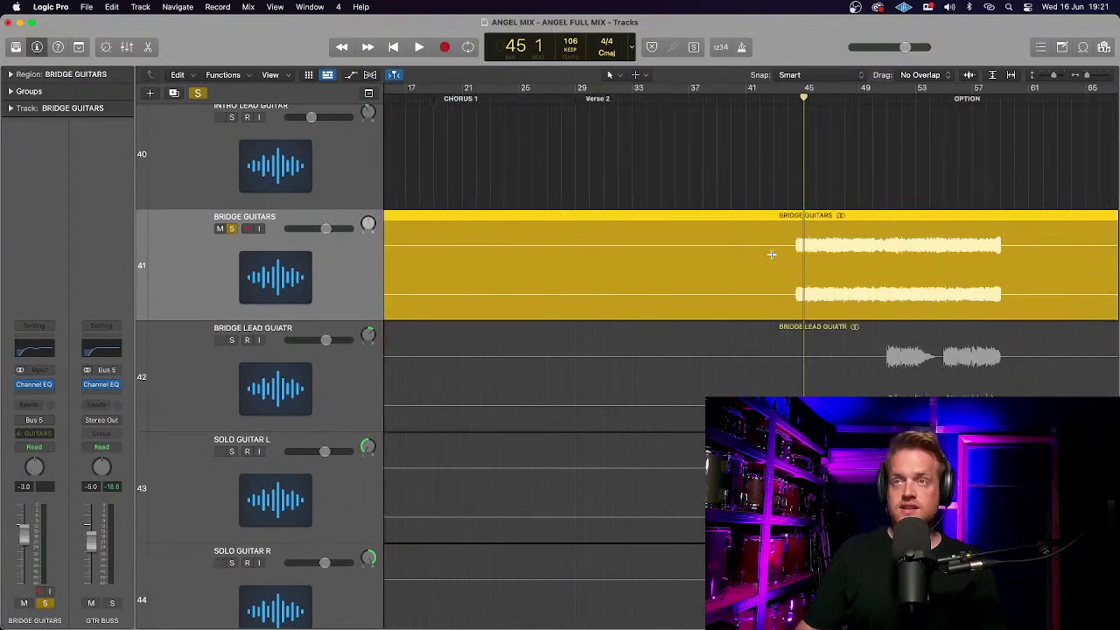
{"action": "key", "text": "super+Right"}
{"action": "left_click", "coordinate": [794, 99]}
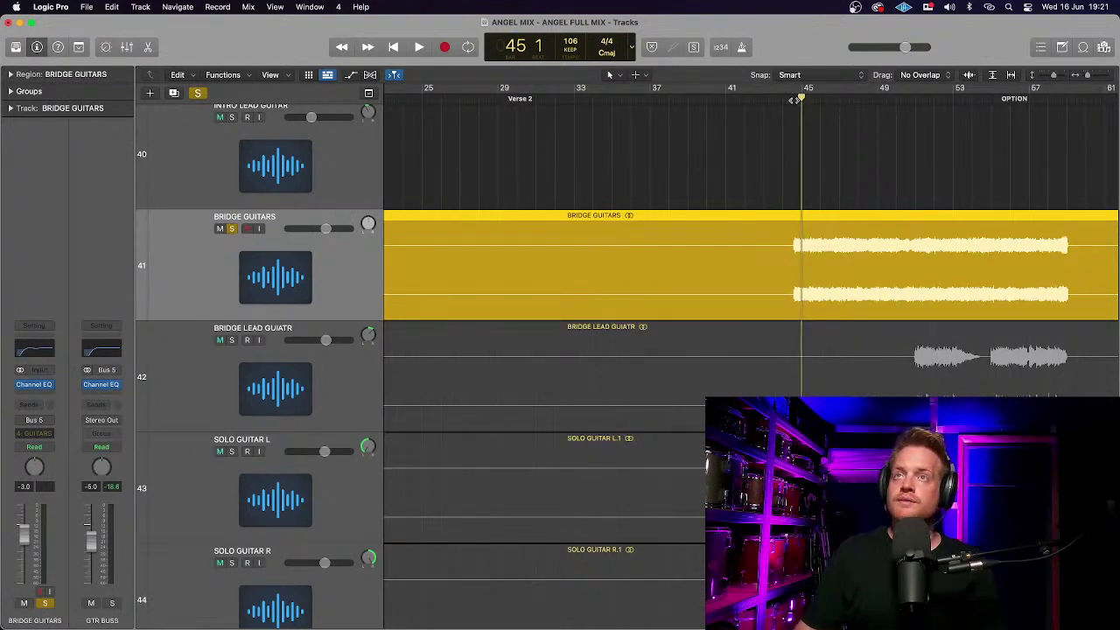
{"action": "left_click", "coordinate": [785, 99]}
{"action": "key", "text": "space"}
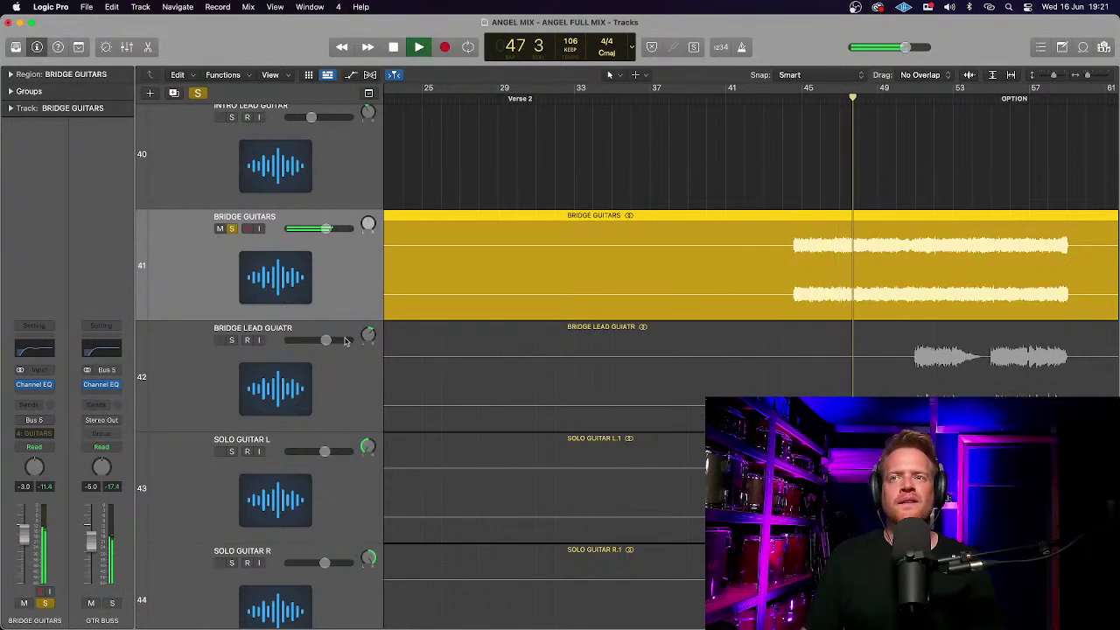
Solo BRIDGE LEAD GUIATR with BRIDGE GUITARS, compare the two channel strips during playback, and stop.
{"action": "left_click", "coordinate": [231, 341]}
{"action": "key", "text": "super+Left"}
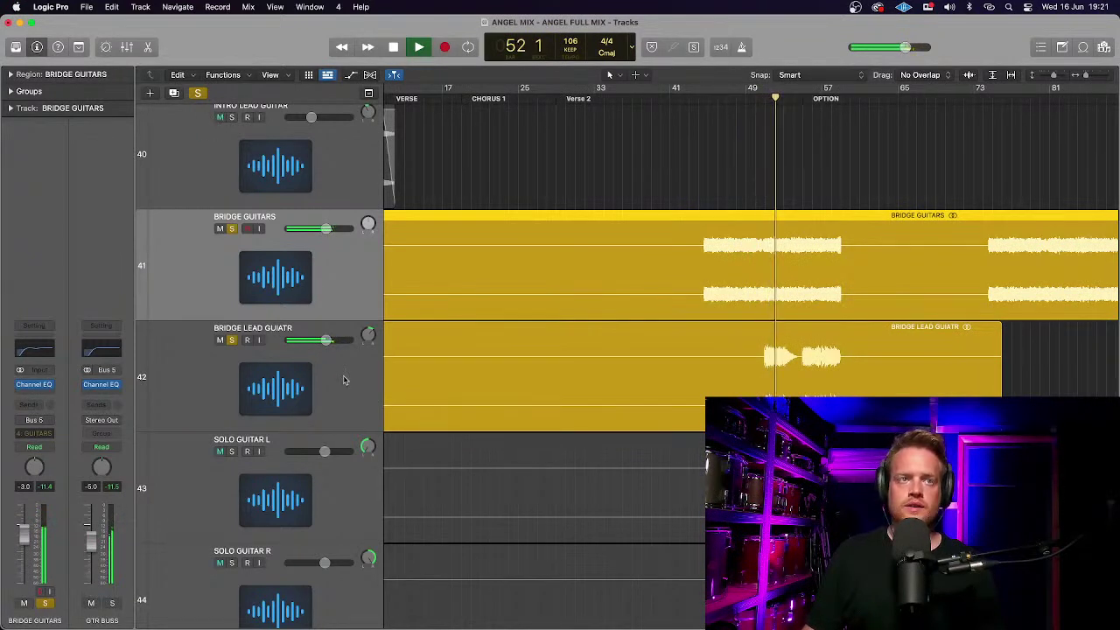
{"action": "left_click", "coordinate": [345, 381]}
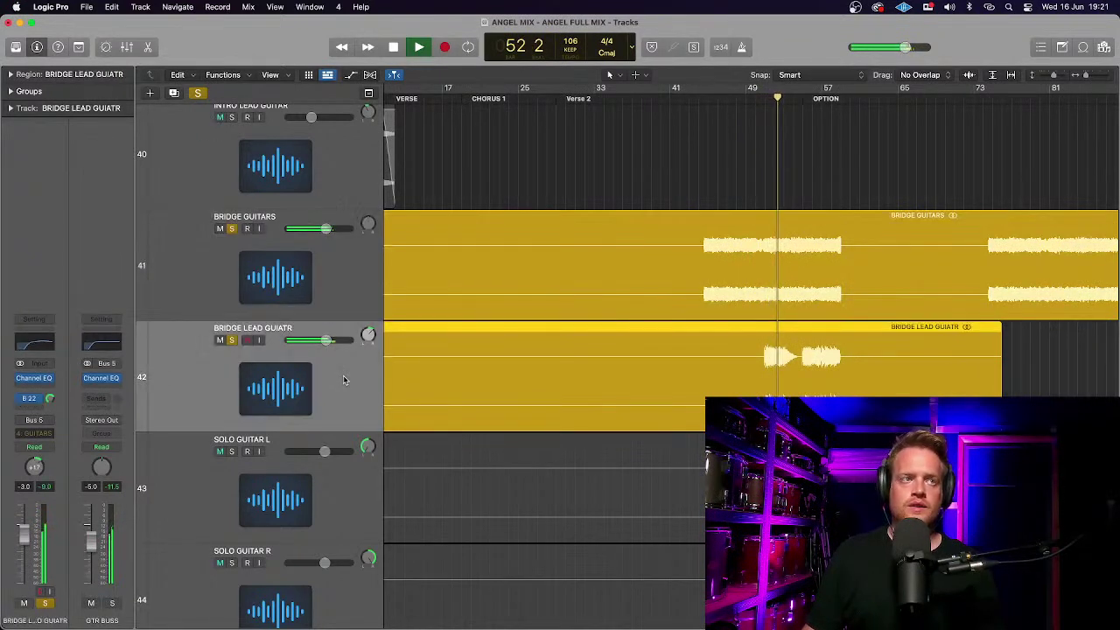
{"action": "left_click", "coordinate": [347, 287]}
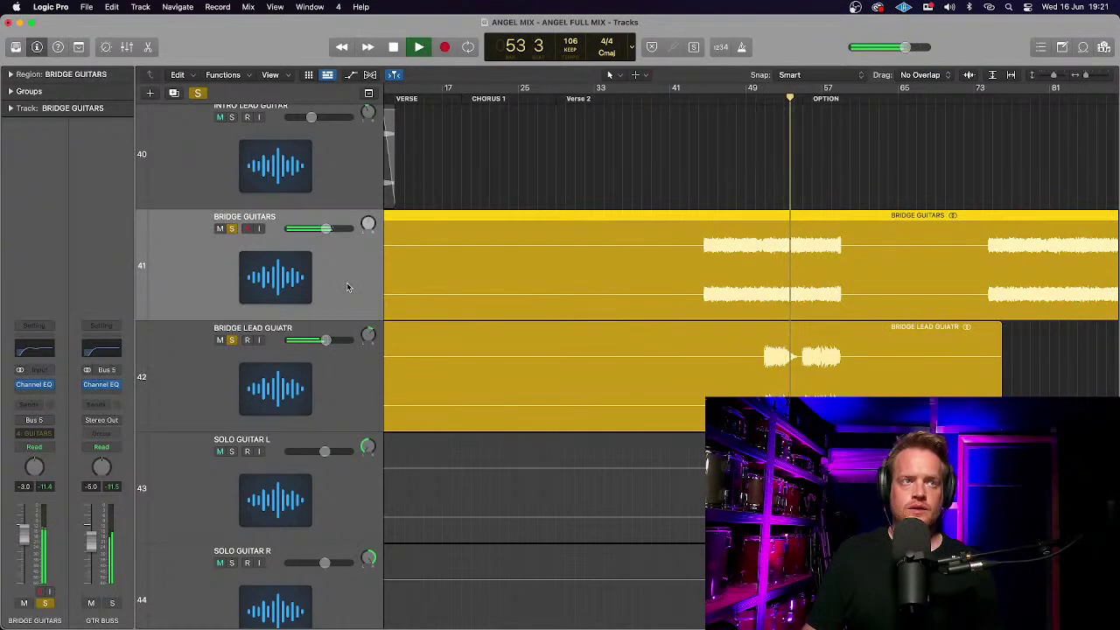
{"action": "left_click", "coordinate": [344, 382]}
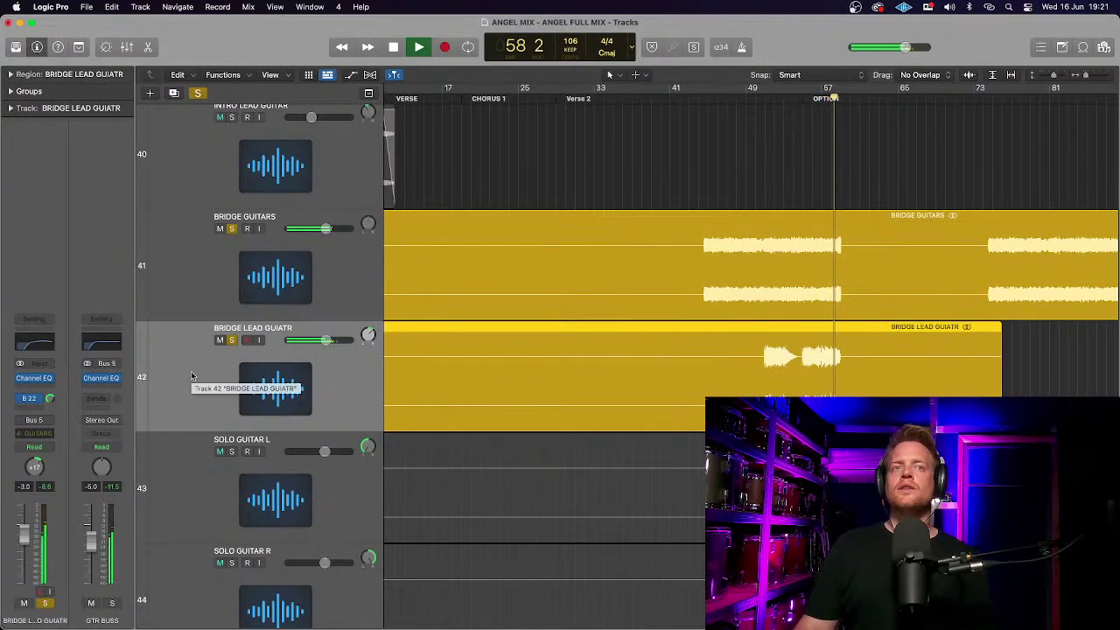
{"action": "key", "text": "space"}
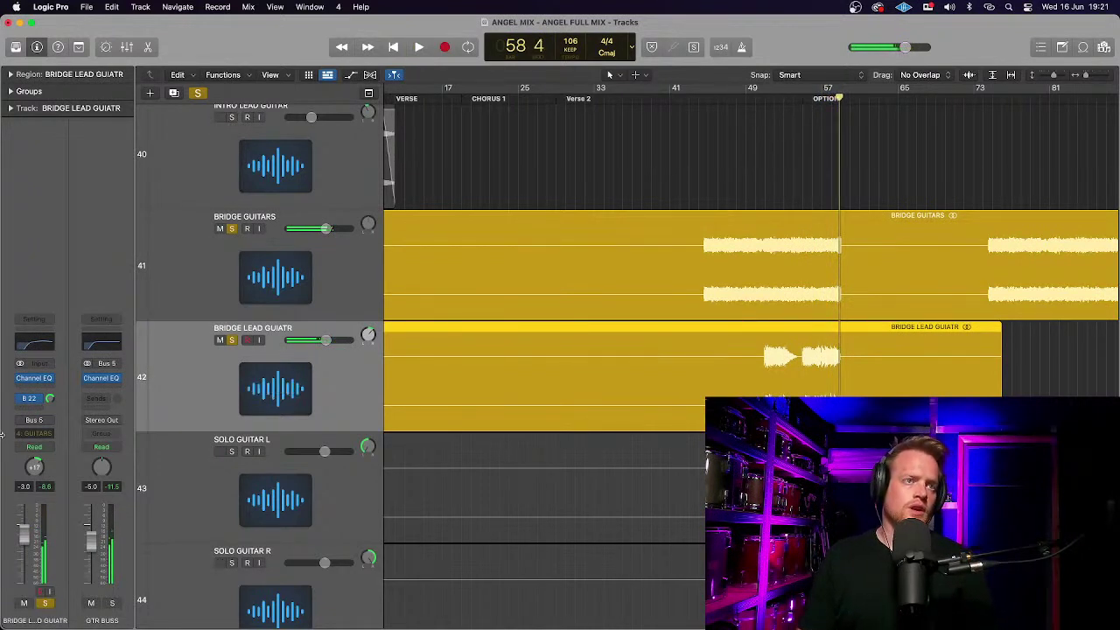
Bypass the Channel EQ on the BRIDGE GUITARS track and play the bridge from bar 45.
{"action": "left_click", "coordinate": [330, 292]}
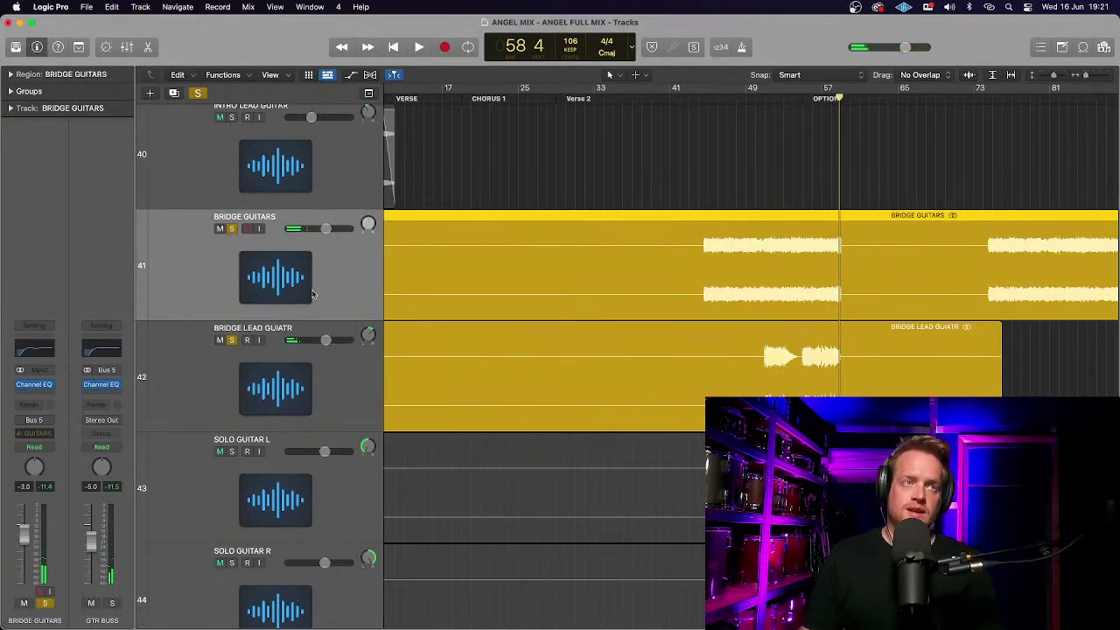
{"action": "left_click", "coordinate": [32, 352]}
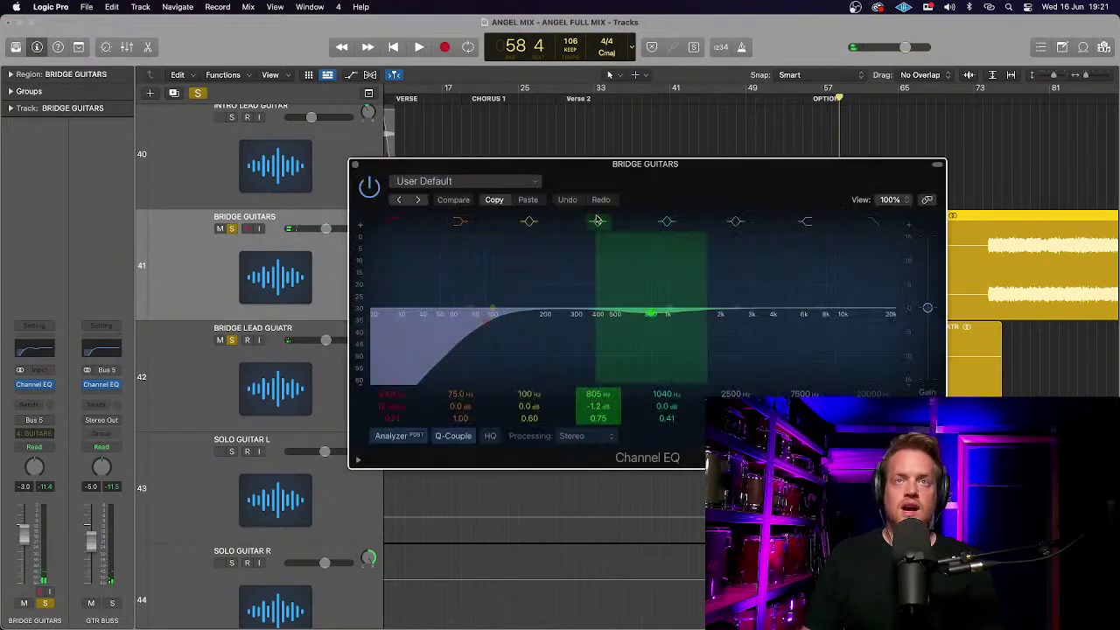
{"action": "left_click", "coordinate": [489, 323]}
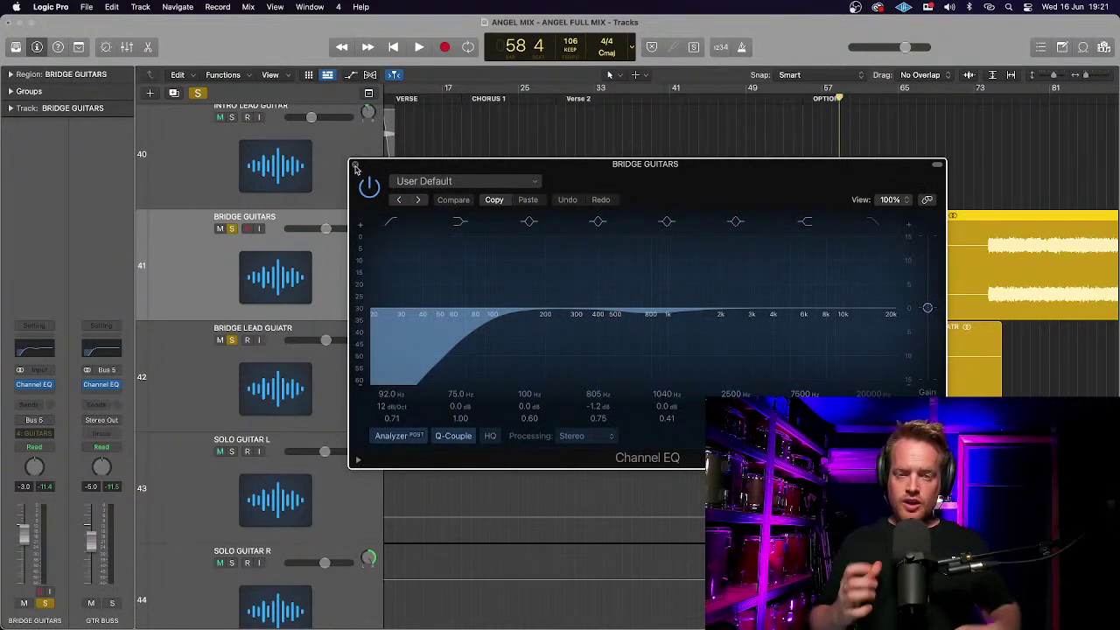
{"action": "left_click", "coordinate": [371, 186]}
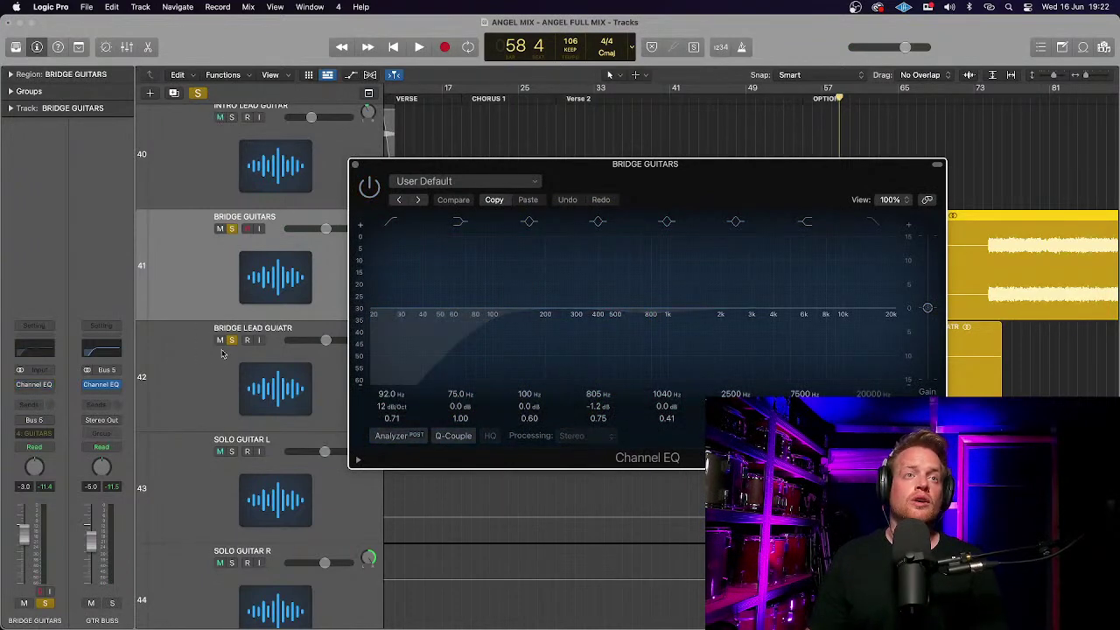
{"action": "left_click", "coordinate": [774, 99]}
{"action": "left_click_drag", "start_coordinate": [748, 170], "coordinate": [678, 351]}
{"action": "left_click", "coordinate": [705, 98]}
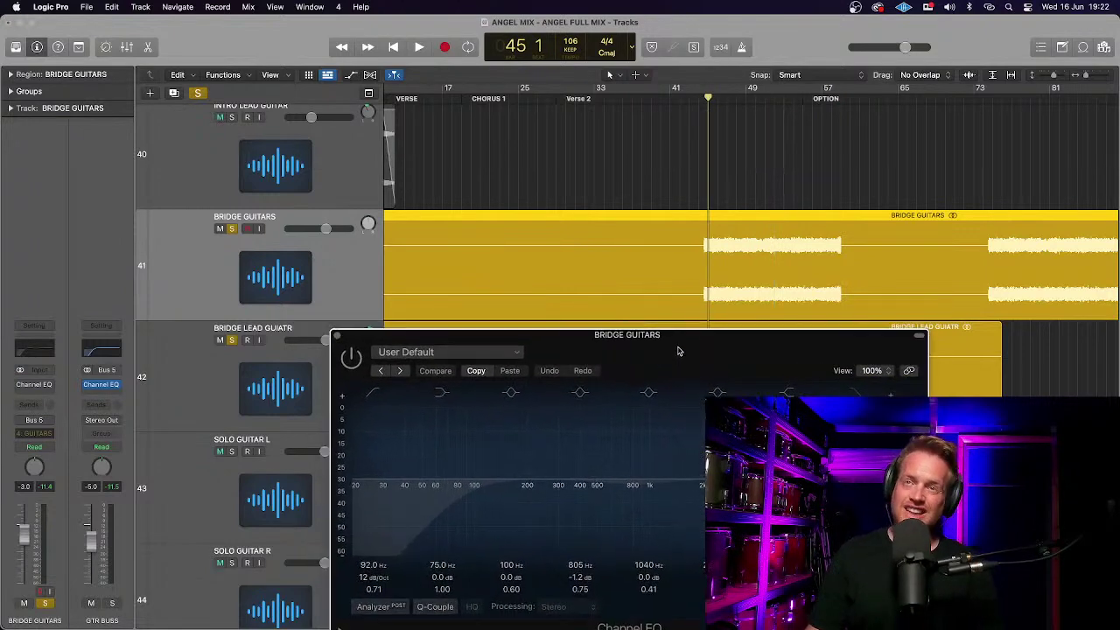
{"action": "key", "text": "space"}
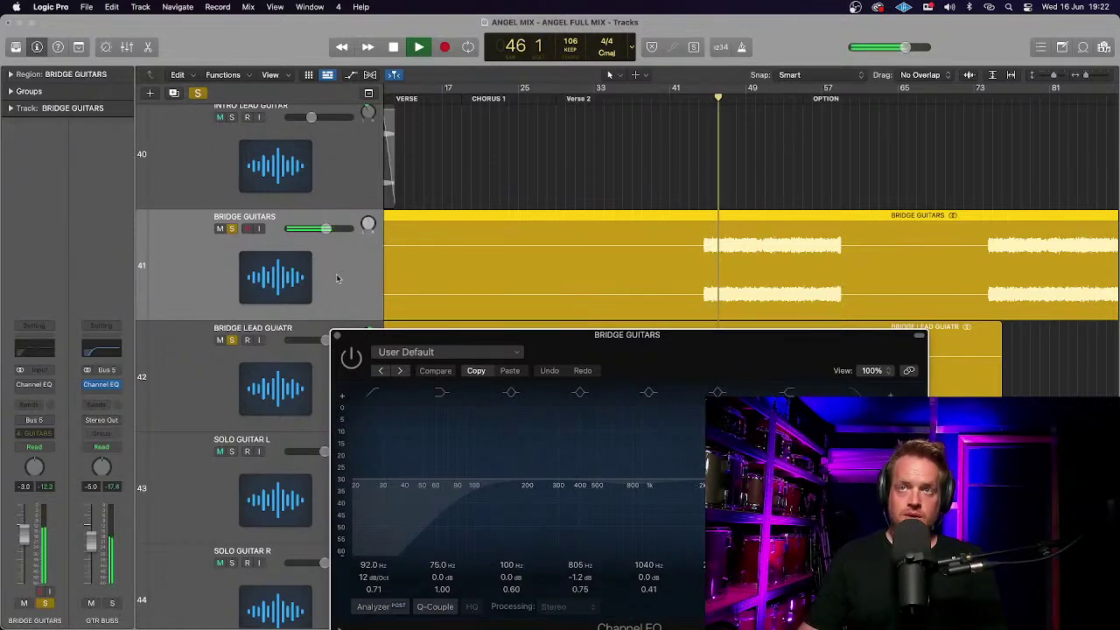
Solo the BASS track with the bridge guitars, switch the BRIDGE GUITARS EQ back on to compare, and stop playback.
{"action": "scroll", "coordinate": [337, 278], "scroll_direction": "up", "scroll_amount": 20}
{"action": "scroll", "coordinate": [337, 279], "scroll_direction": "up", "scroll_amount": 8}
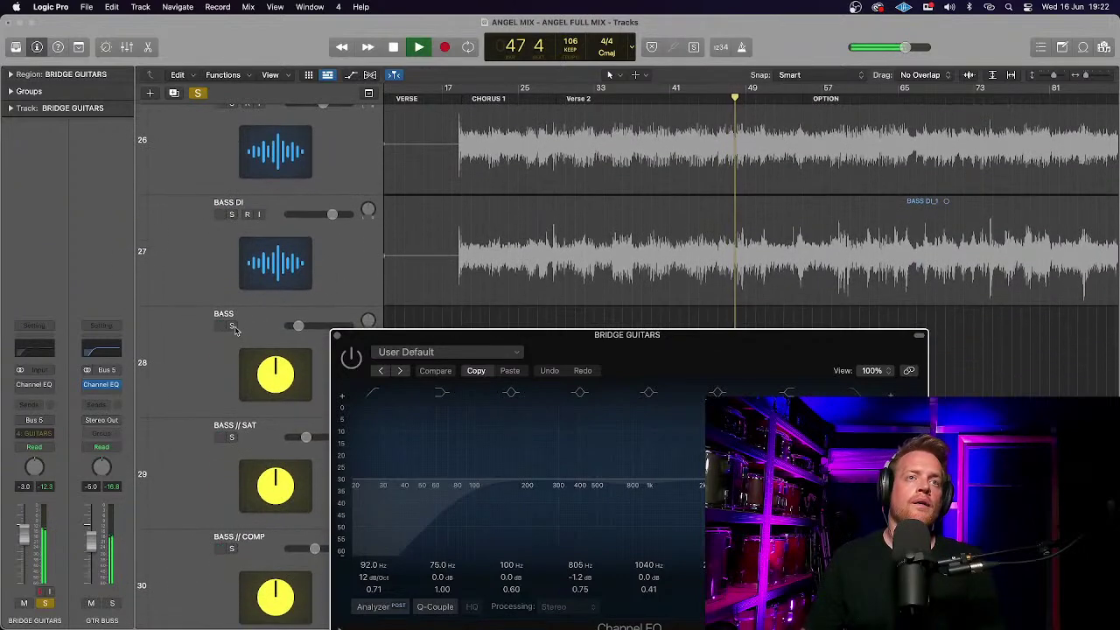
{"action": "left_click", "coordinate": [232, 327]}
{"action": "scroll", "coordinate": [362, 276], "scroll_direction": "down", "scroll_amount": 4}
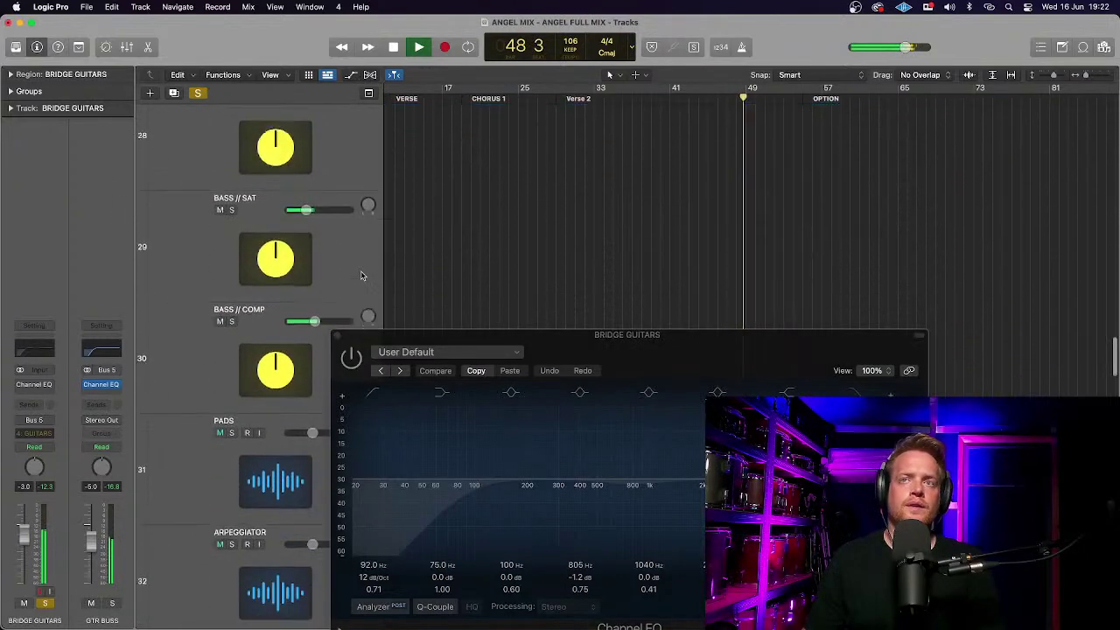
{"action": "scroll", "coordinate": [361, 275], "scroll_direction": "down", "scroll_amount": 10}
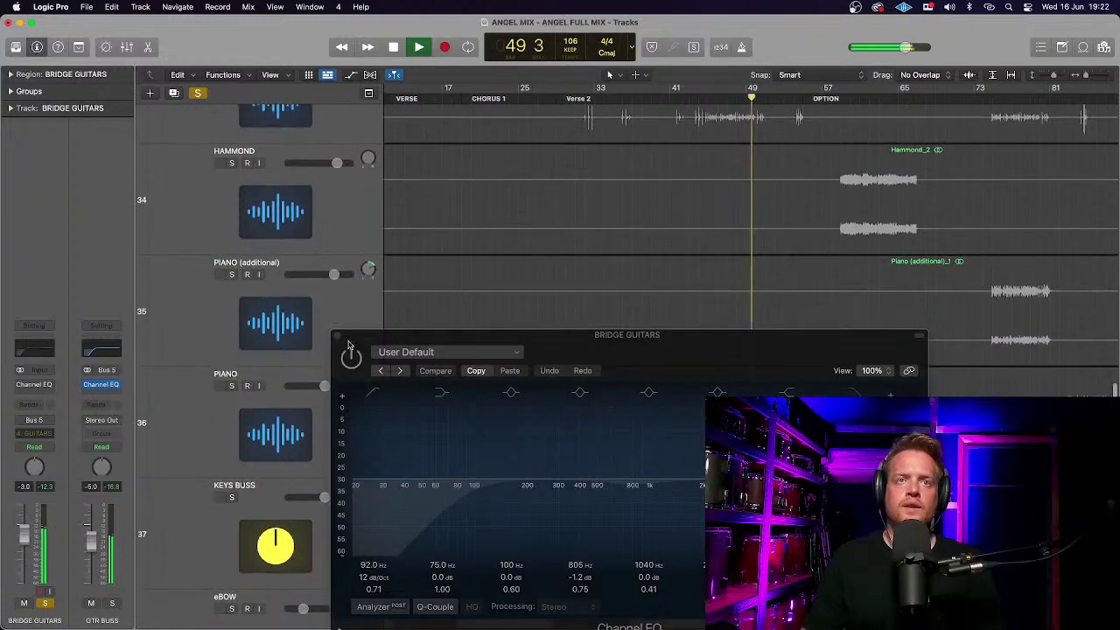
{"action": "left_click", "coordinate": [350, 358]}
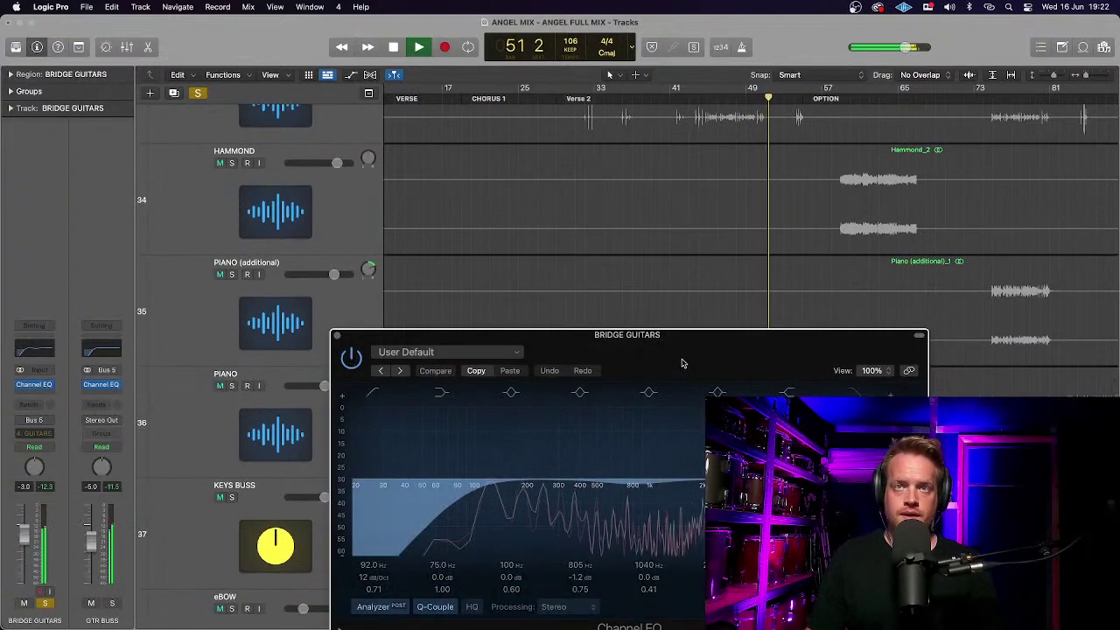
{"action": "key", "text": "space"}
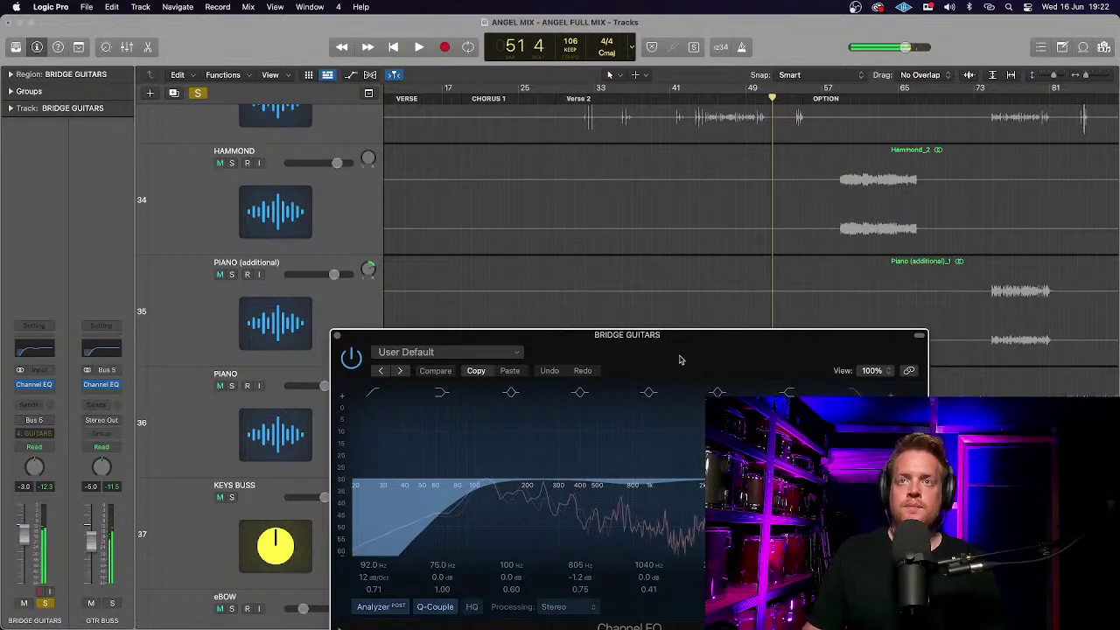
Replay the bridge from bar 44, comparing the BRIDGE GUITARS sound with its Channel EQ bypassed and active.
{"action": "left_click_drag", "start_coordinate": [680, 360], "coordinate": [667, 457]}
{"action": "scroll", "coordinate": [712, 185], "scroll_direction": "down", "scroll_amount": 10}
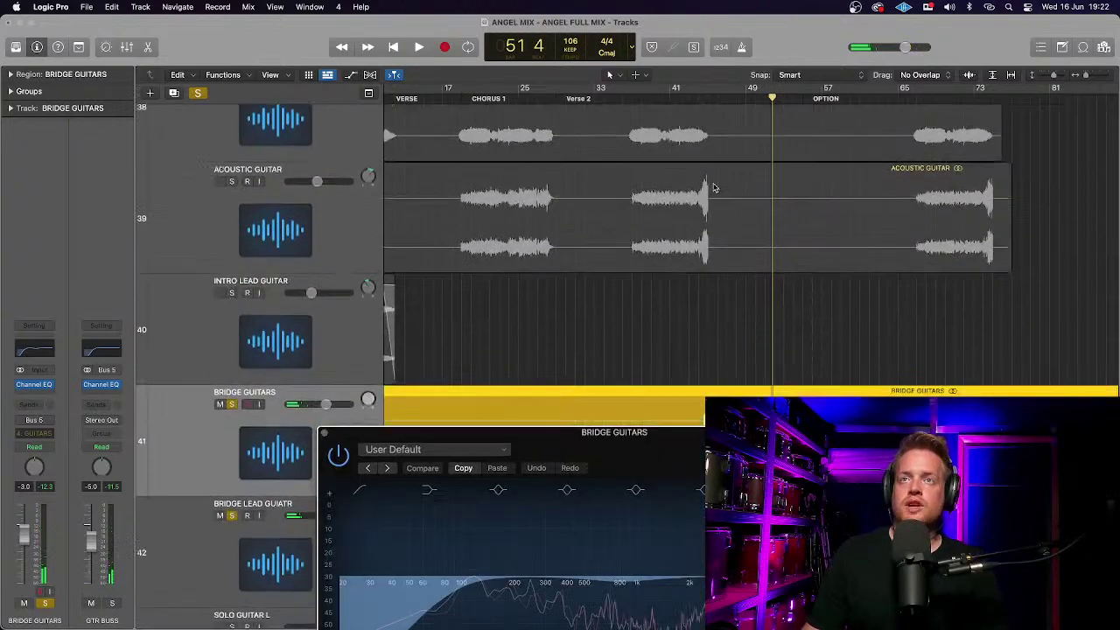
{"action": "left_click", "coordinate": [697, 98]}
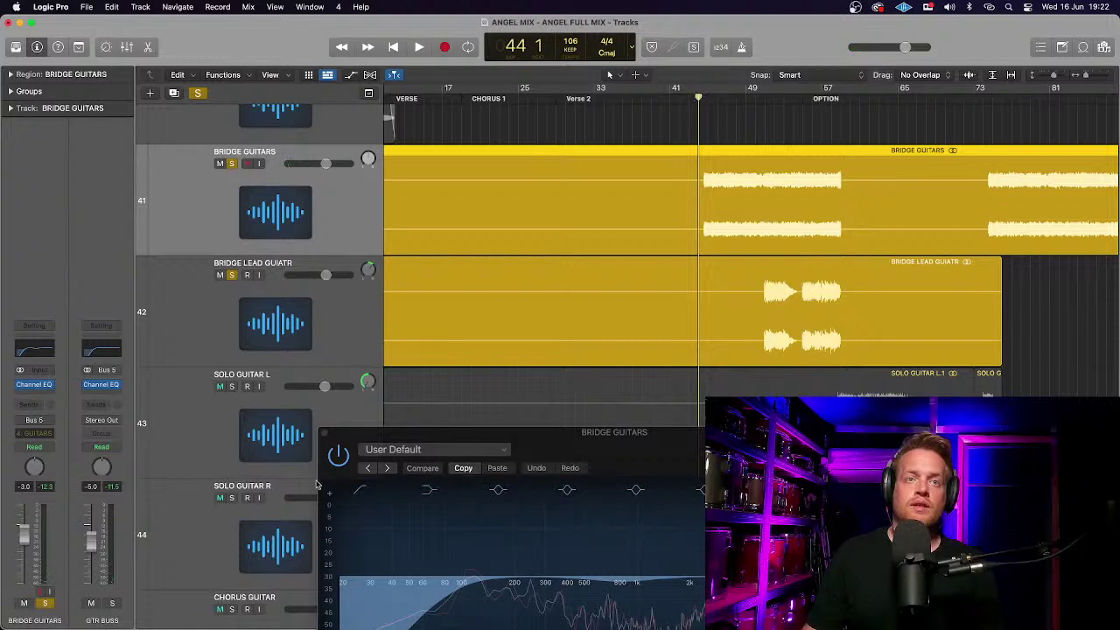
{"action": "left_click_drag", "start_coordinate": [583, 447], "coordinate": [564, 395]}
{"action": "key", "text": "space"}
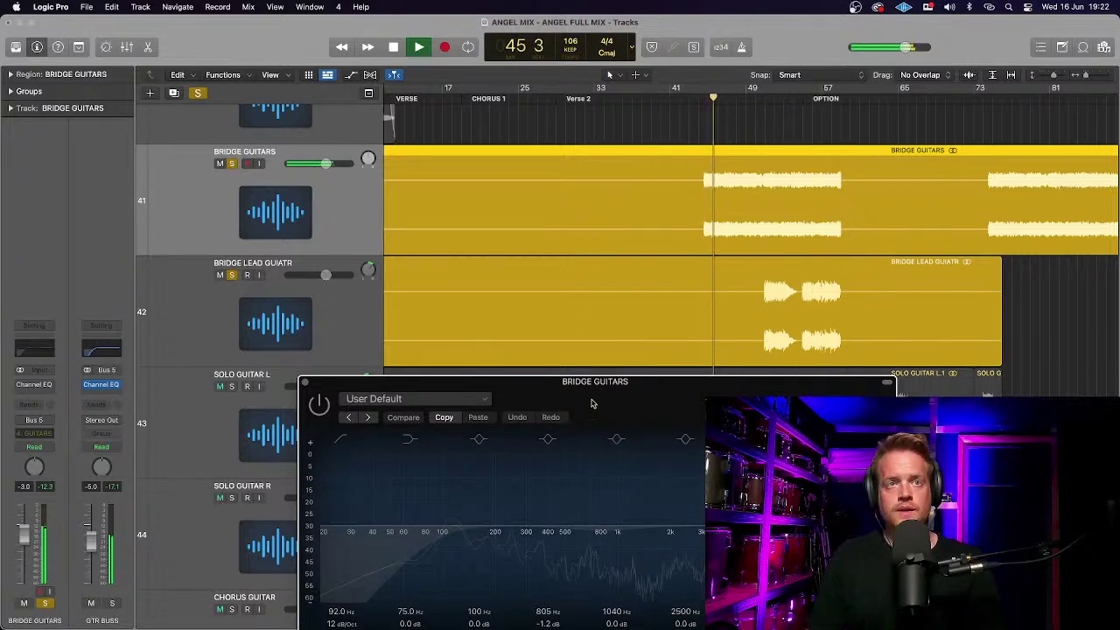
{"action": "left_click", "coordinate": [321, 406]}
On the BRIDGE GUITARS EQ, set the low cut to 99.5 Hz and add a -1.3 dB dip at 127 Hz with Q 1.00.
{"action": "left_click_drag", "start_coordinate": [560, 399], "coordinate": [540, 296]}
{"action": "left_click", "coordinate": [419, 440]}
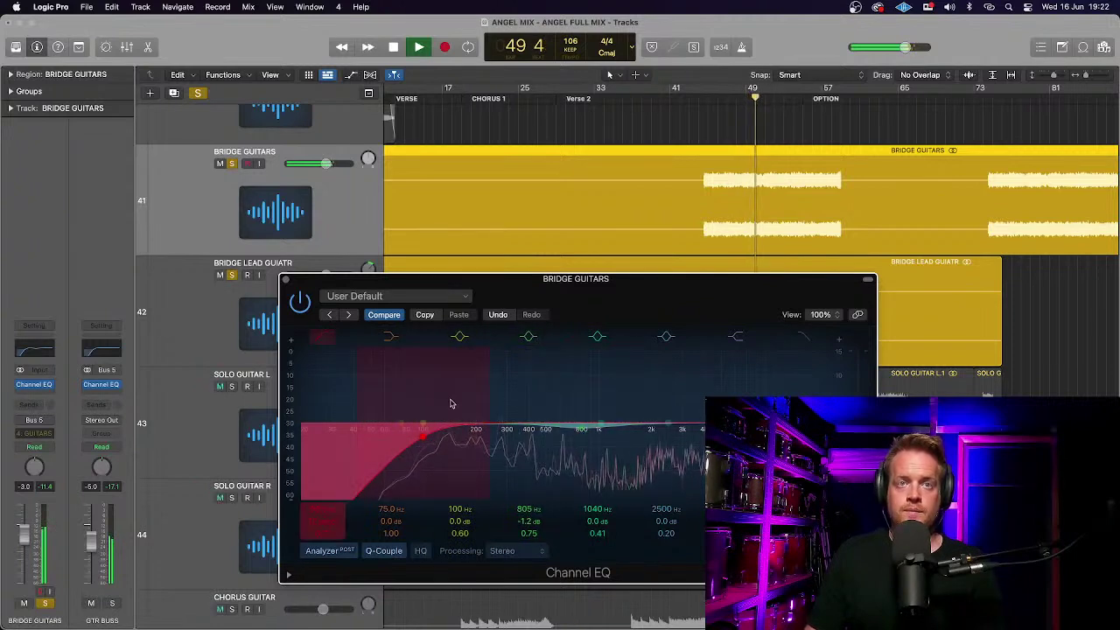
{"action": "left_click_drag", "start_coordinate": [423, 427], "coordinate": [448, 446]}
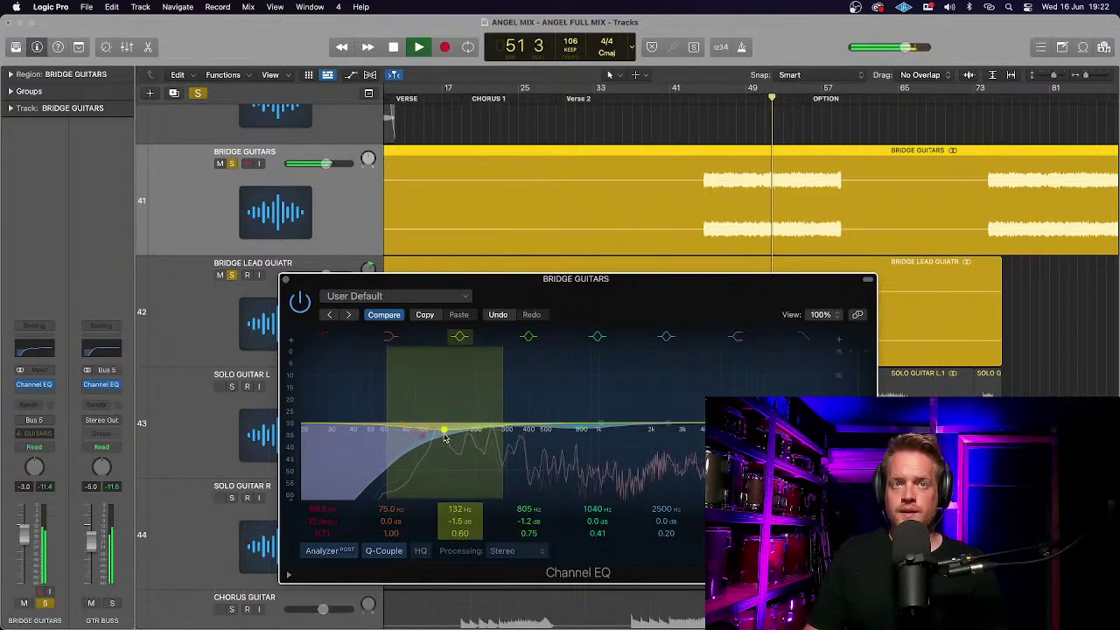
{"action": "left_click_drag", "start_coordinate": [500, 402], "coordinate": [495, 402]}
{"action": "left_click", "coordinate": [286, 280]}
{"action": "key", "text": "space"}
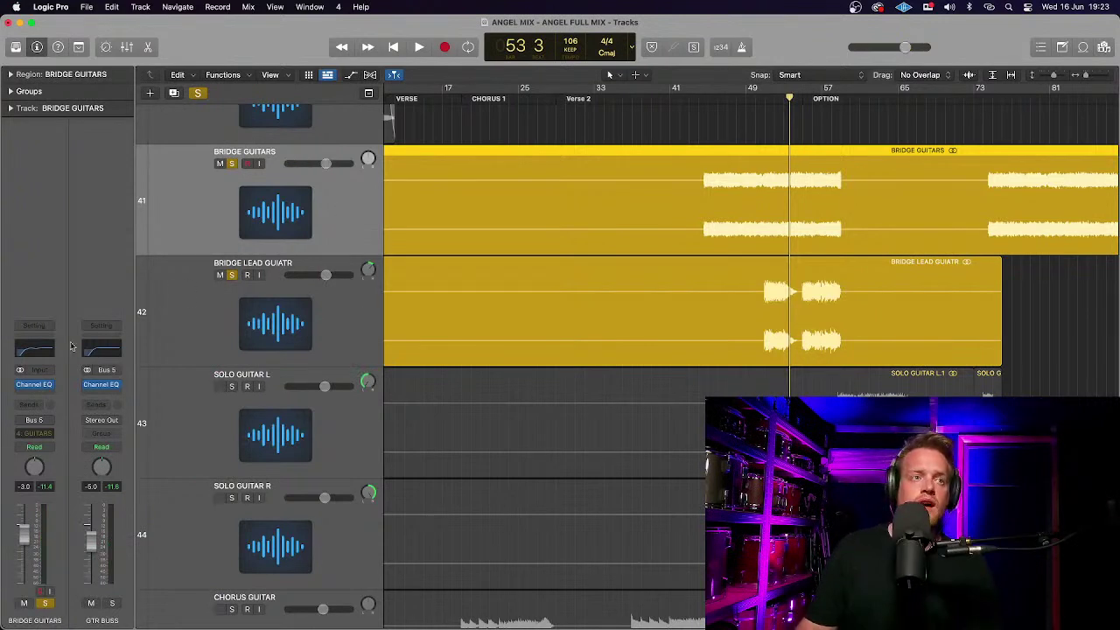
Set the mid cut on the BRIDGE GUITARS EQ to 810 Hz at -1.4 dB and close the EQ.
{"action": "left_click", "coordinate": [42, 351]}
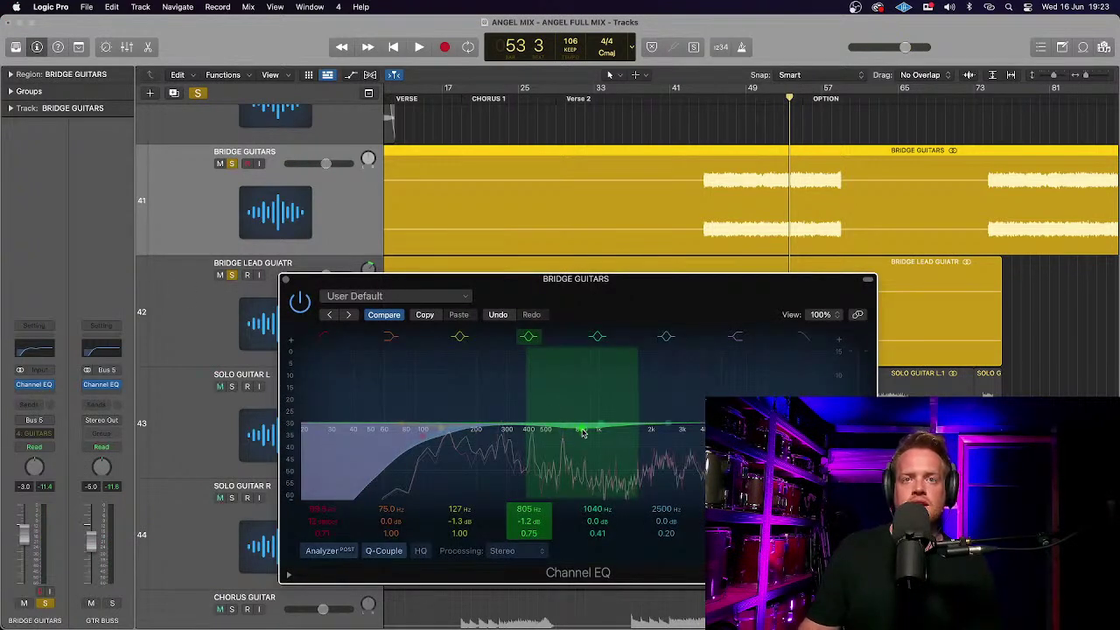
{"action": "left_click", "coordinate": [355, 225]}
{"action": "left_click", "coordinate": [208, 313]}
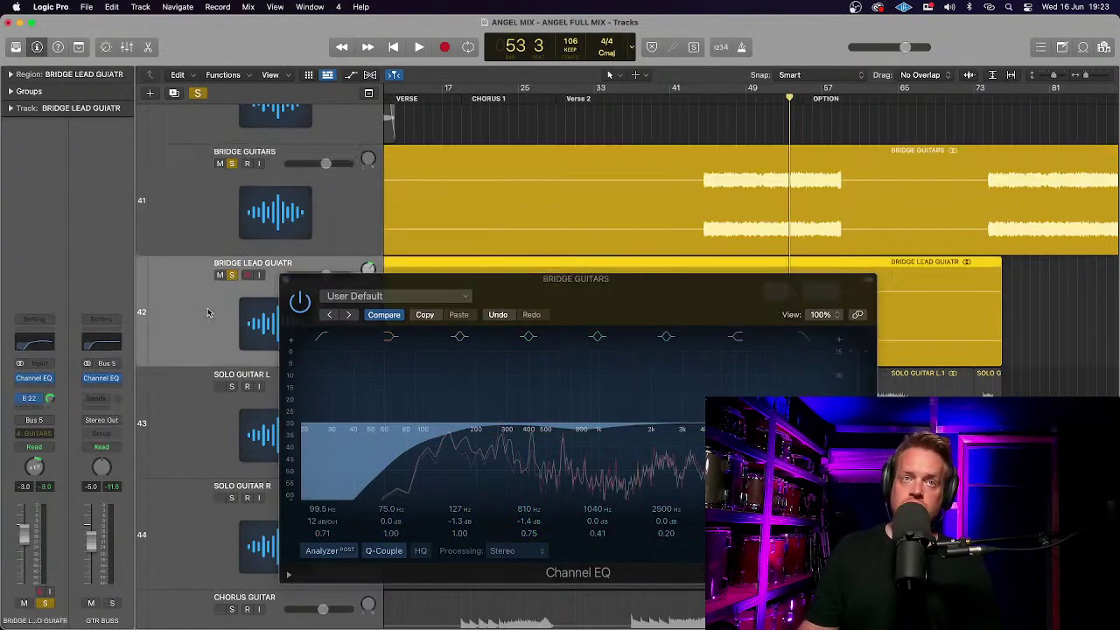
{"action": "left_click", "coordinate": [283, 281]}
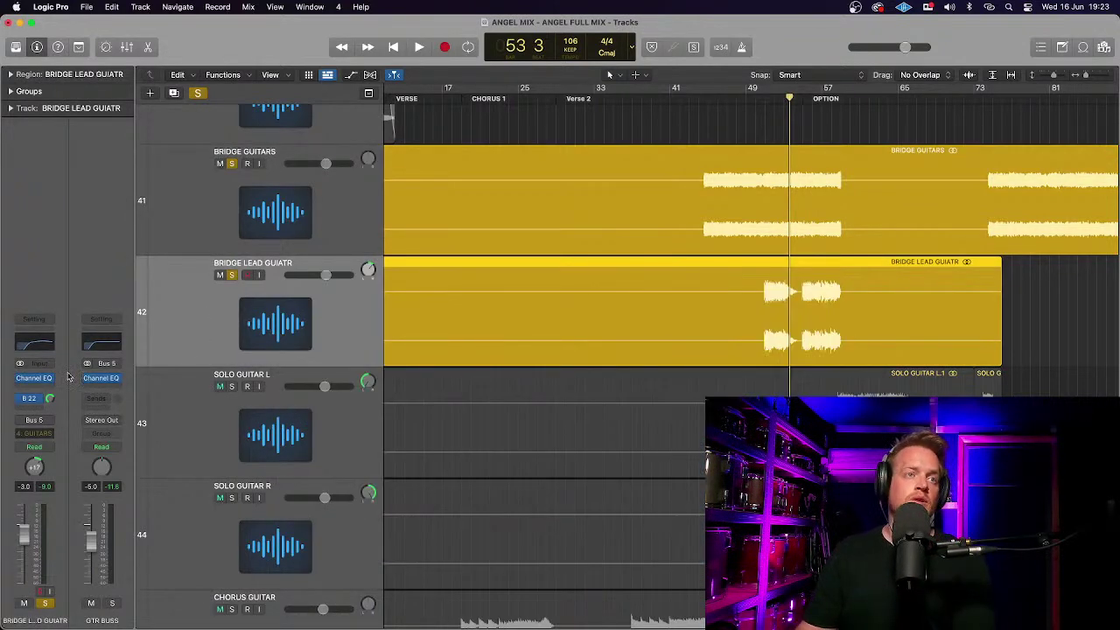
Move the high-mid boost on the BRIDGE LEAD GUIATR track's Channel EQ to 2980 Hz at +1.4 dB.
{"action": "left_click", "coordinate": [33, 379]}
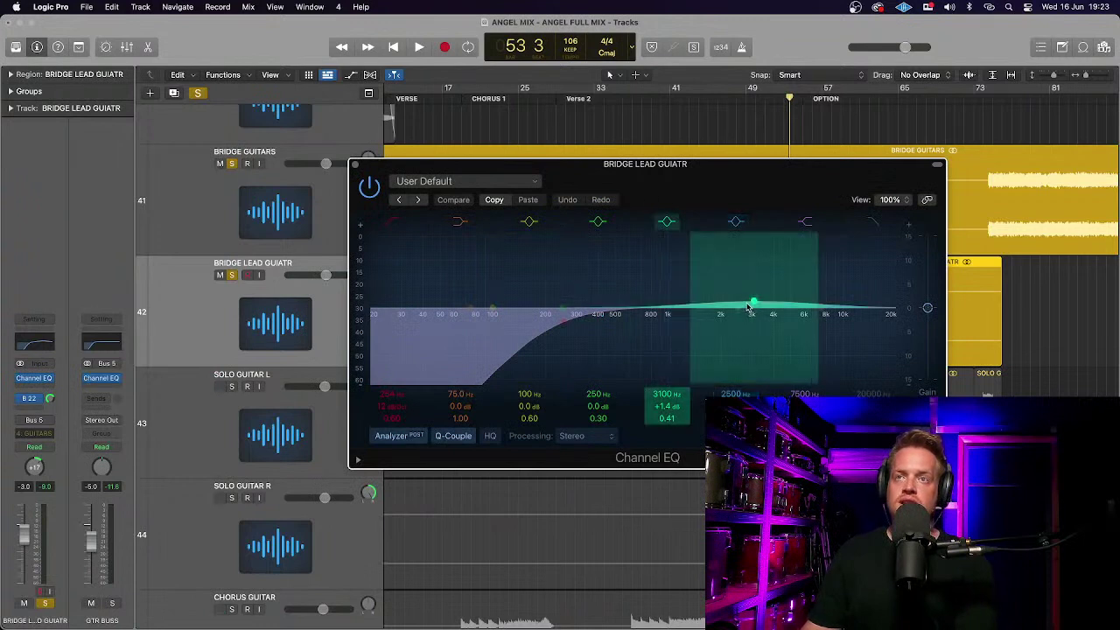
{"action": "left_click_drag", "start_coordinate": [751, 304], "coordinate": [749, 303]}
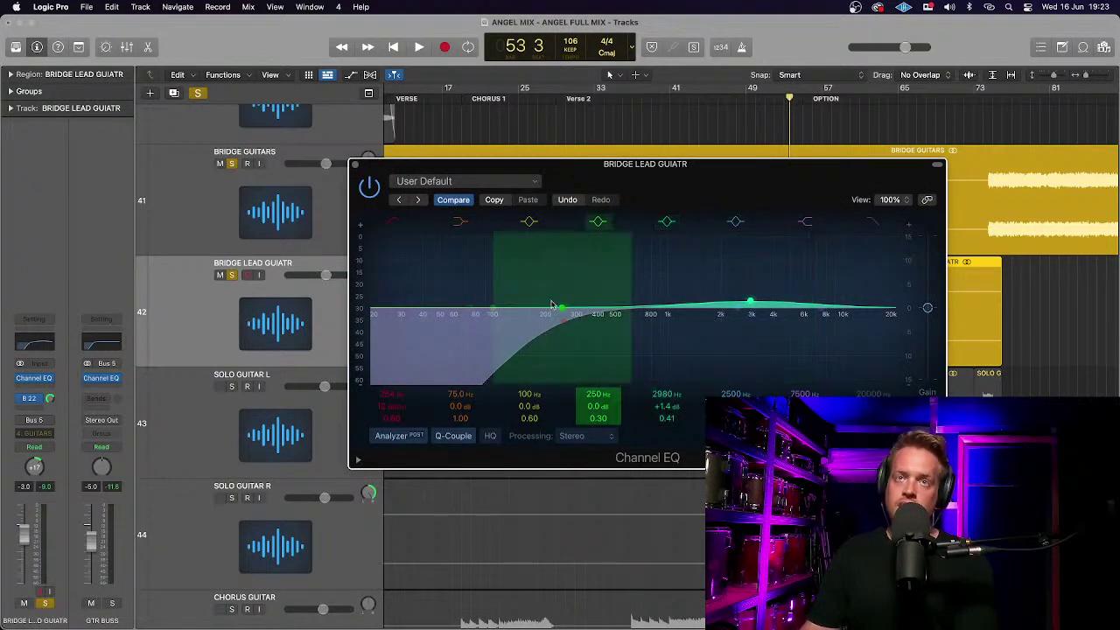
{"action": "left_click", "coordinate": [355, 167]}
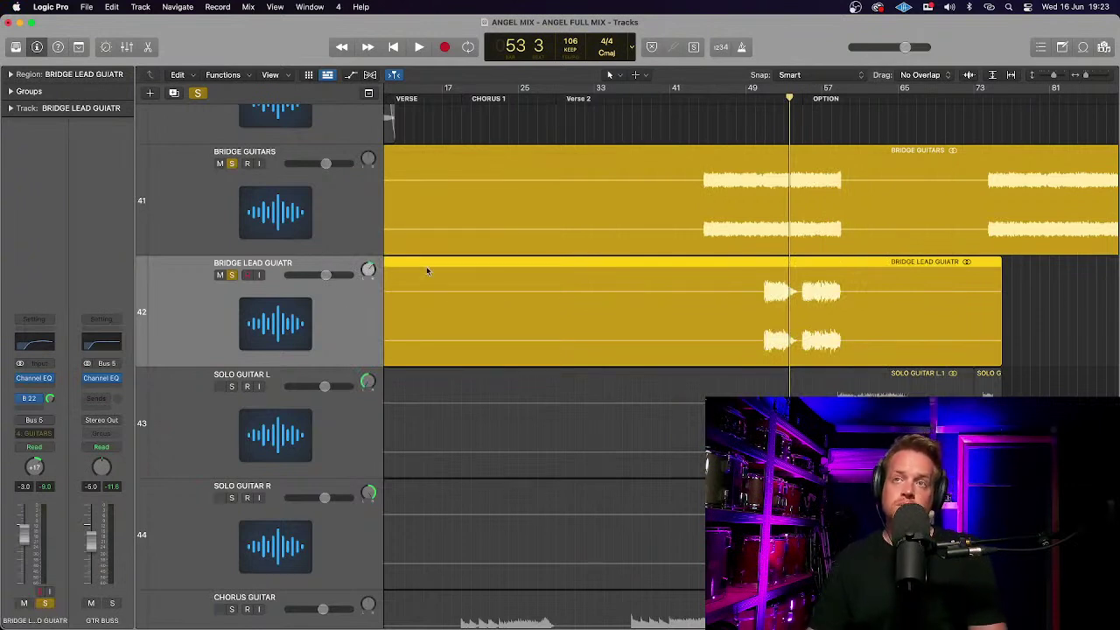
Bypass the Channel EQ on the bridge lead track and play its part from bar 51.
{"action": "left_click", "coordinate": [774, 98]}
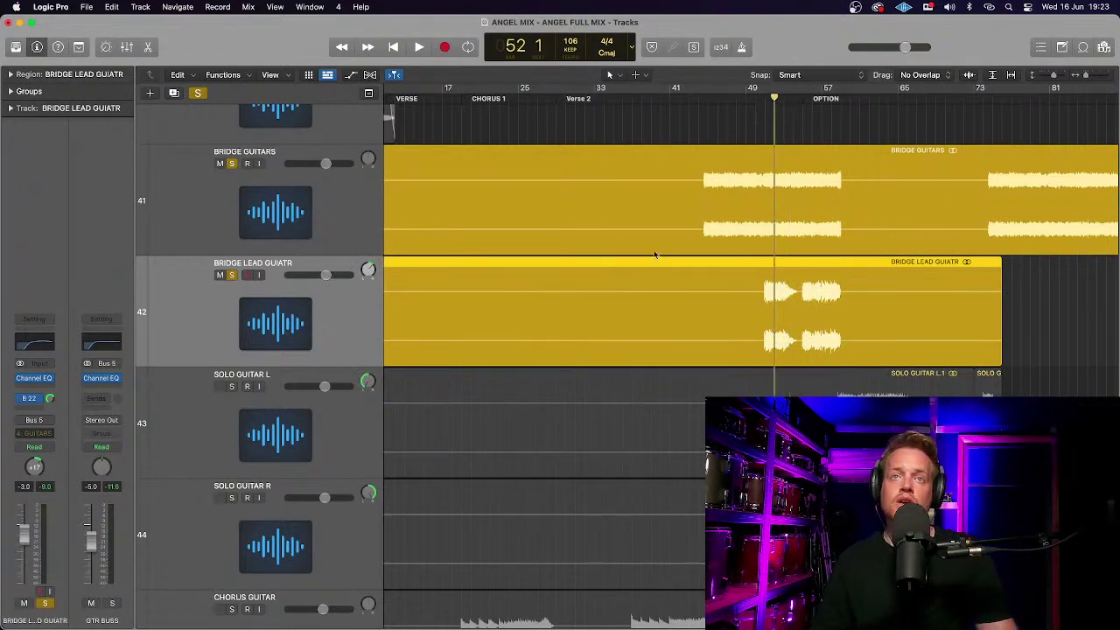
{"action": "left_click", "coordinate": [764, 98]}
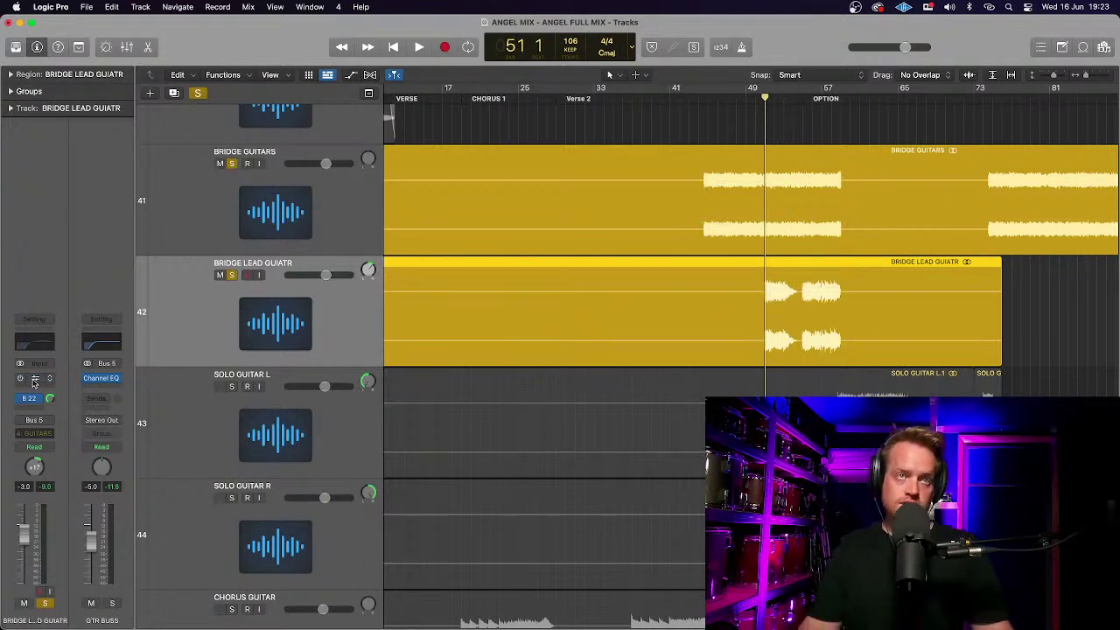
{"action": "key", "text": "space"}
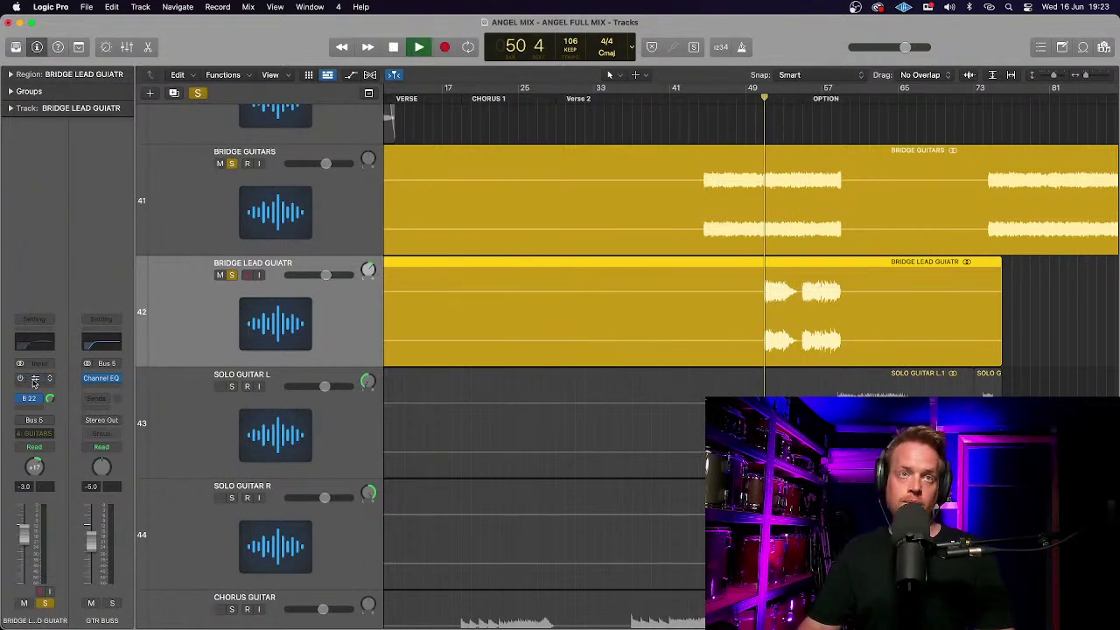
Correct the misspelled bridge lead track name to BRIDGE LEAD GUITAR.
{"action": "double_click", "coordinate": [273, 262]}
{"action": "left_click", "coordinate": [292, 261]}
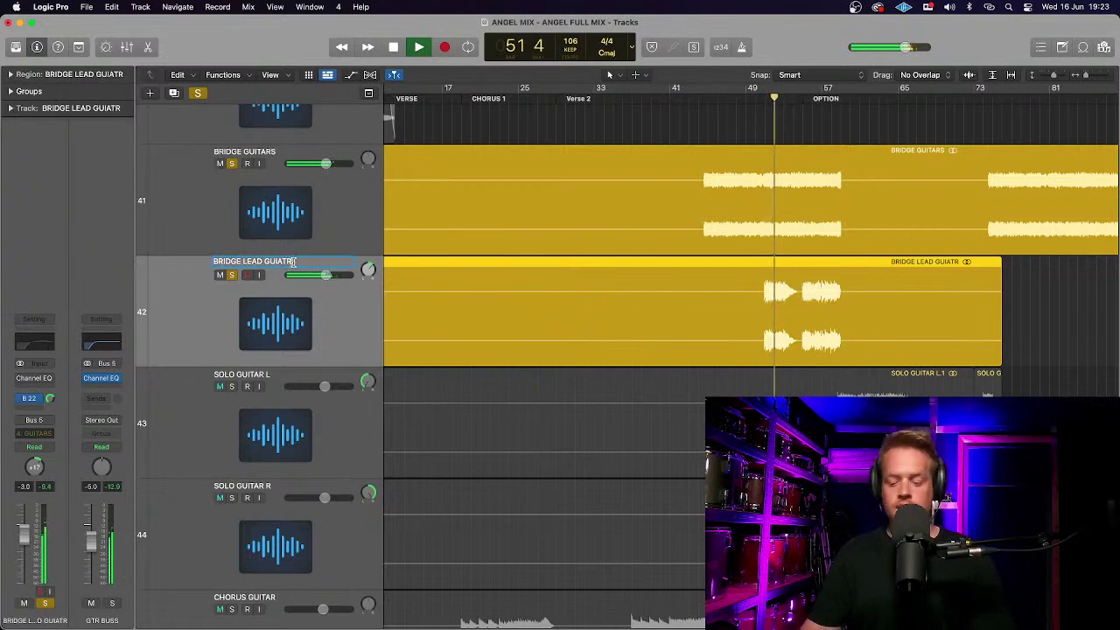
{"action": "key", "text": "BackSpace"}
{"action": "key", "text": "BackSpace"}
{"action": "type", "text": "TAR"}
{"action": "key", "text": "Return"}
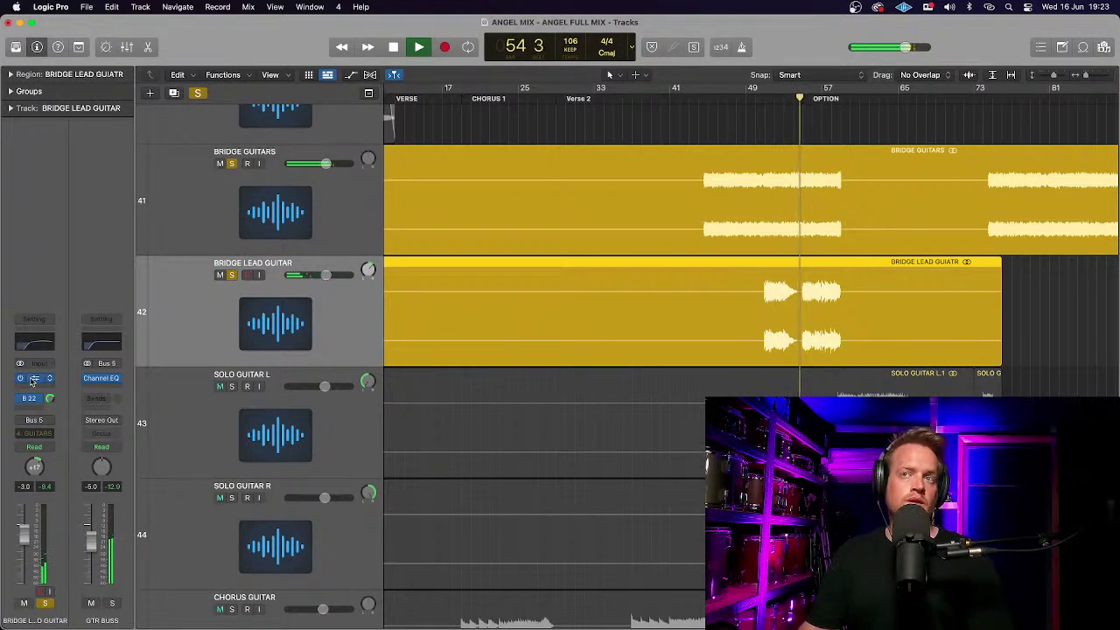
With the BRIDGE LEAD GUITAR EQ active, set its boost to 1770 Hz at +1.2 dB, close the EQ and stop playback.
{"action": "left_click", "coordinate": [34, 341]}
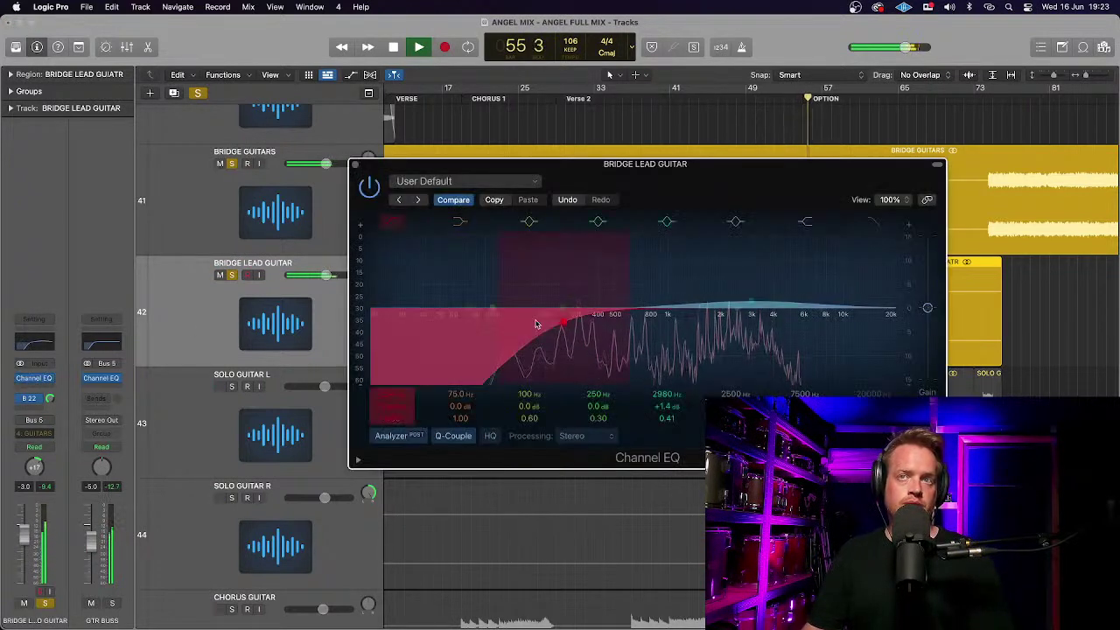
{"action": "left_click_drag", "start_coordinate": [749, 305], "coordinate": [711, 307]}
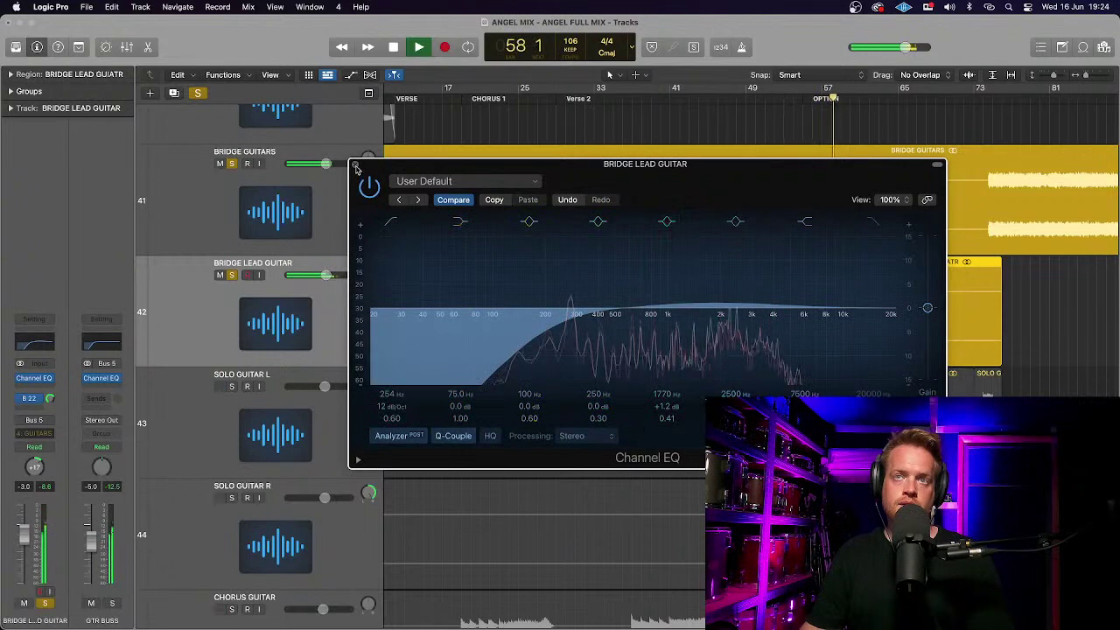
{"action": "left_click", "coordinate": [355, 165]}
{"action": "key", "text": "space"}
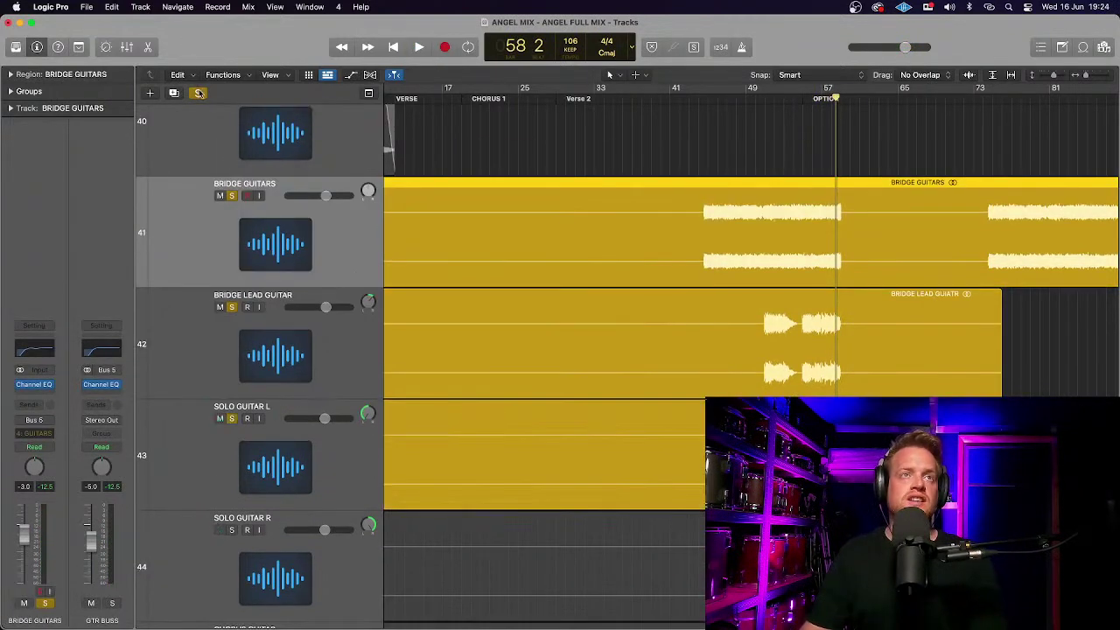
Take all tracks out of solo and select the SOLO GUITAR L track.
{"action": "left_click", "coordinate": [200, 93]}
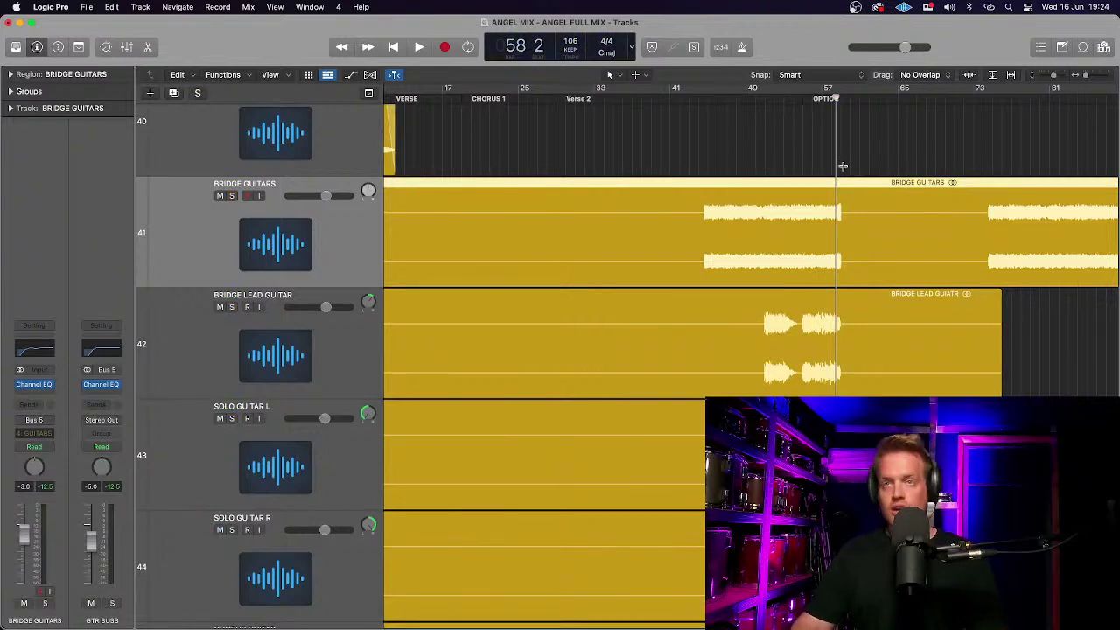
{"action": "scroll", "coordinate": [843, 166], "scroll_direction": "up", "scroll_amount": 5}
{"action": "scroll", "coordinate": [792, 189], "scroll_direction": "right", "scroll_amount": 2}
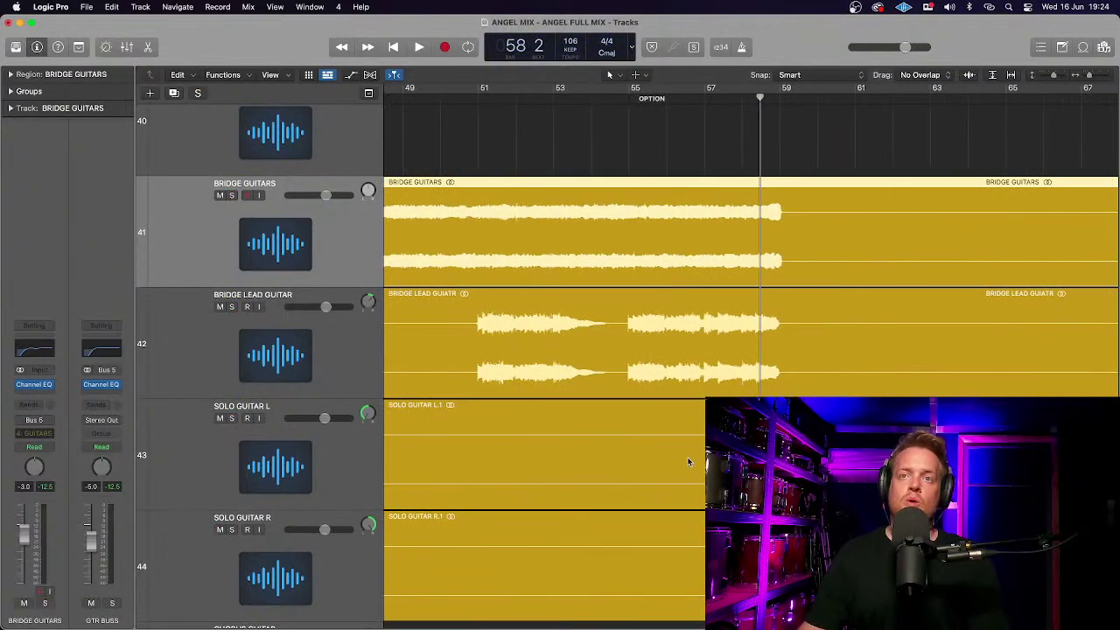
{"action": "scroll", "coordinate": [353, 473], "scroll_direction": "down", "scroll_amount": 3}
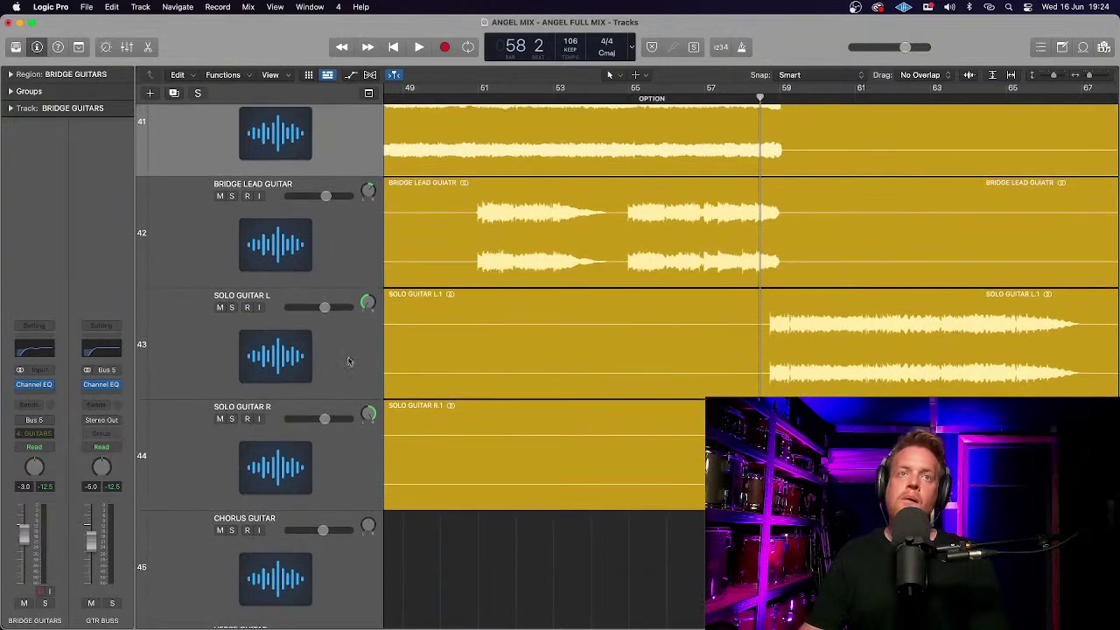
{"action": "left_click", "coordinate": [347, 350]}
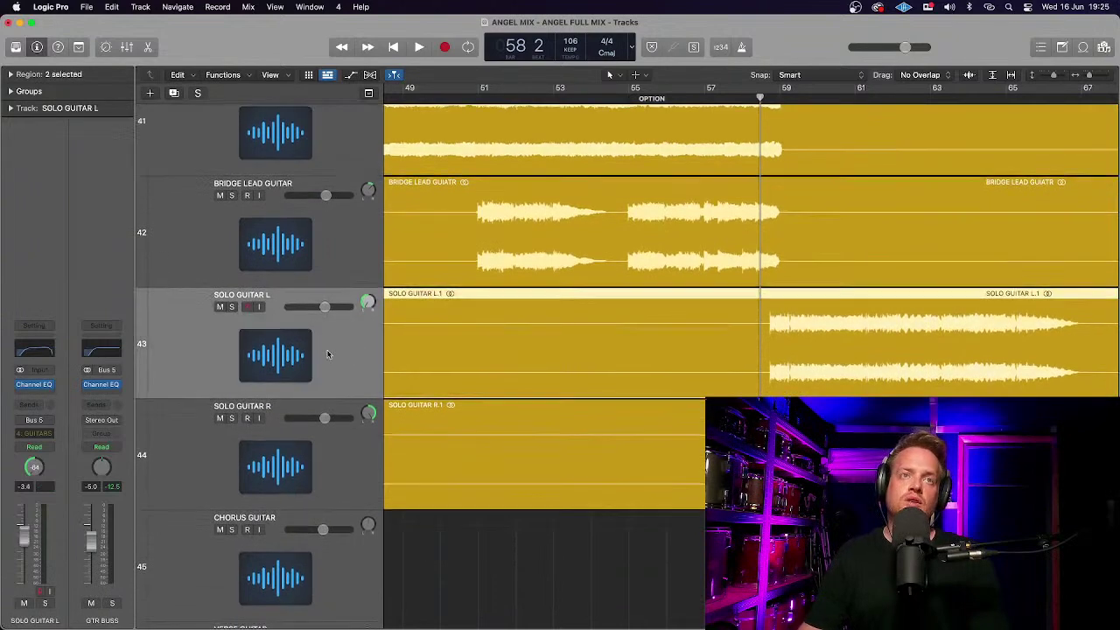
Solo the SOLO GUITAR L and SOLO GUITAR R tracks and play their part from bar 58.
{"action": "scroll", "coordinate": [325, 341], "scroll_direction": "down", "scroll_amount": 3}
{"action": "left_click", "coordinate": [334, 389]}
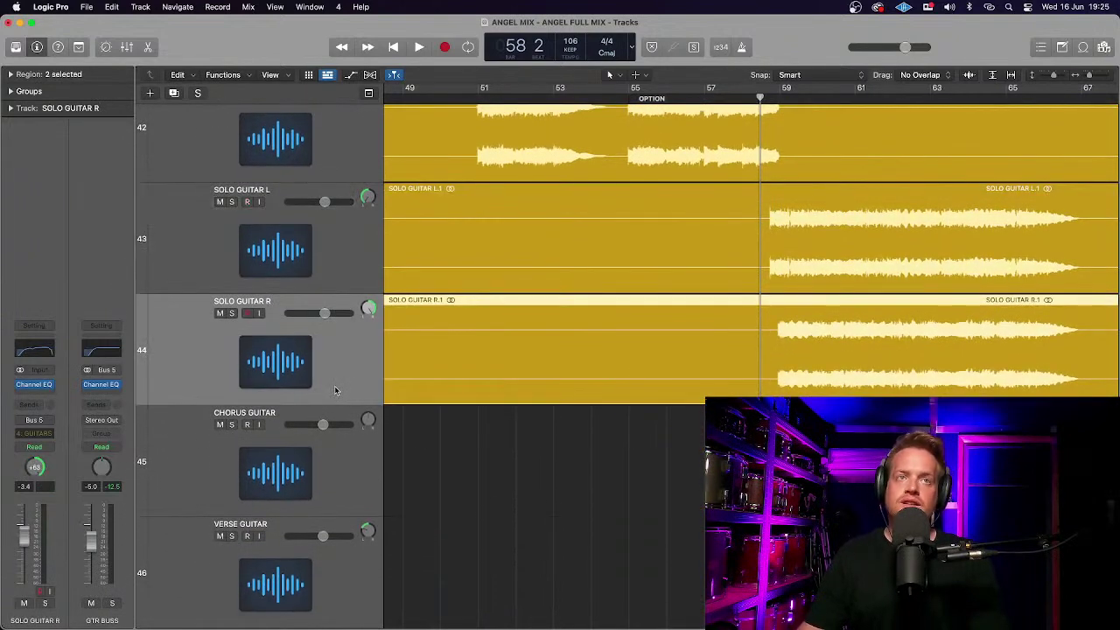
{"action": "left_click", "coordinate": [232, 202]}
{"action": "left_click", "coordinate": [232, 312]}
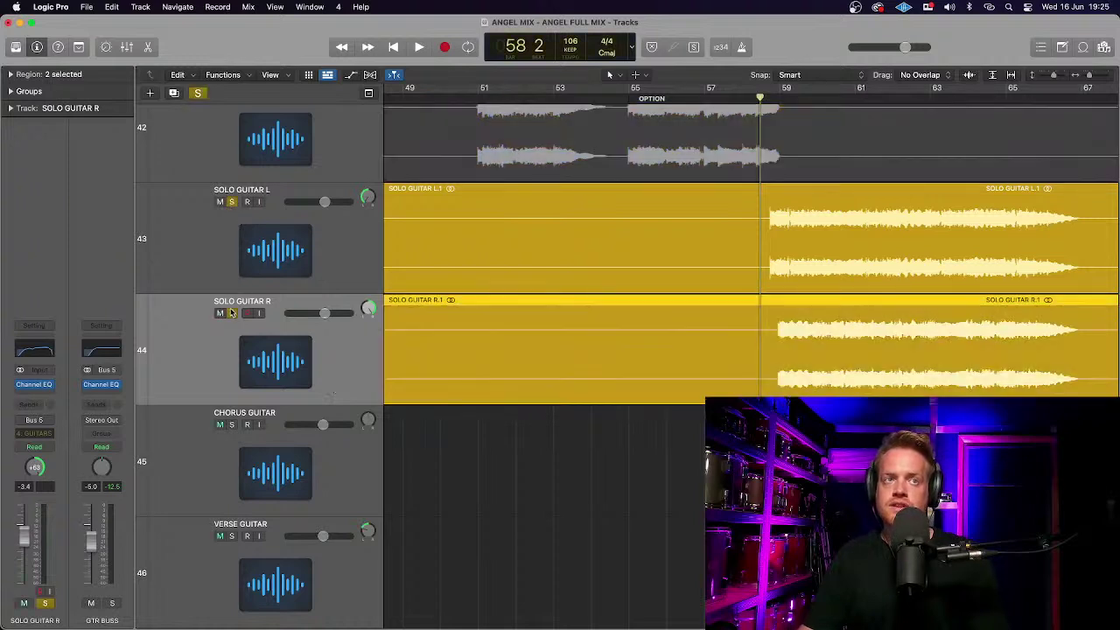
{"action": "key", "text": "space"}
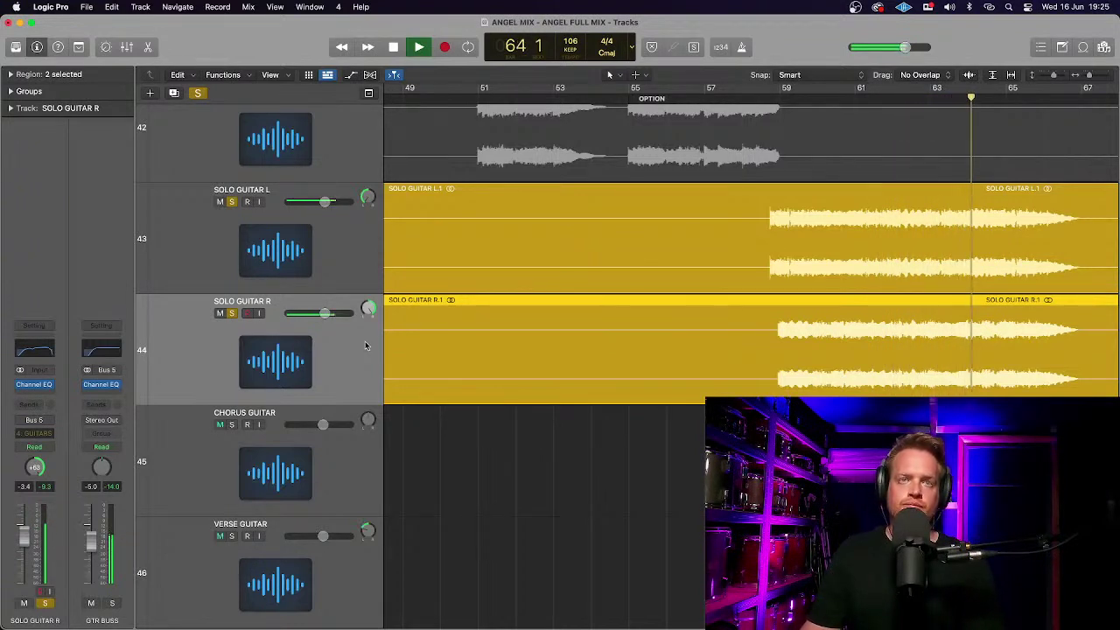
{"action": "key", "text": "space"}
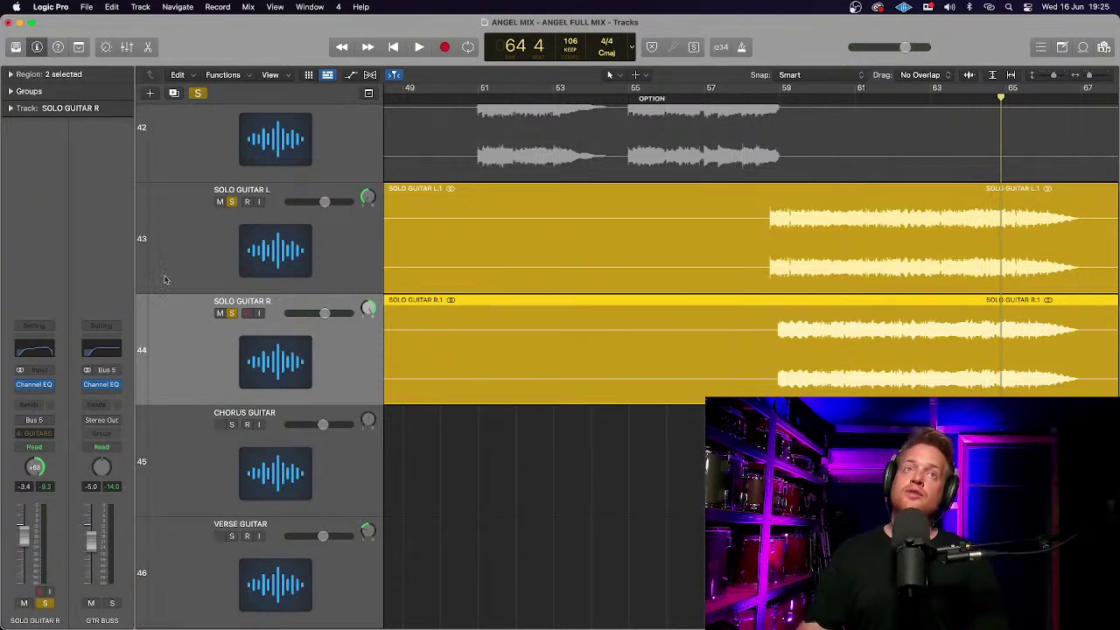
Take both solo guitars out of solo and play their section within the full mix from just before bar 59.
{"action": "left_click", "coordinate": [197, 94]}
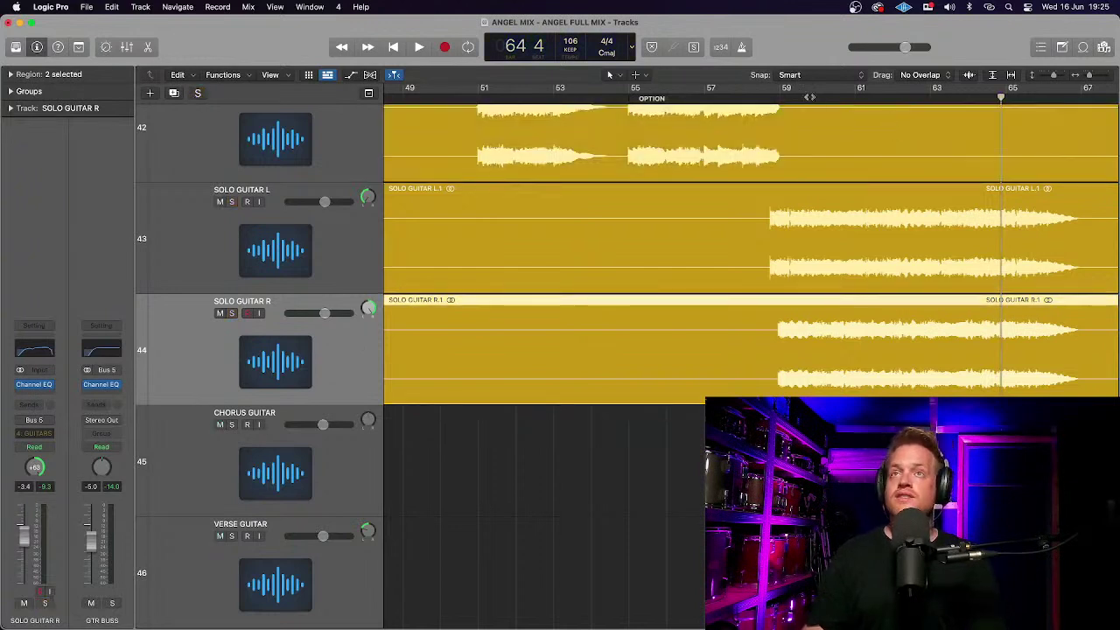
{"action": "left_click", "coordinate": [765, 98]}
{"action": "key", "text": "space"}
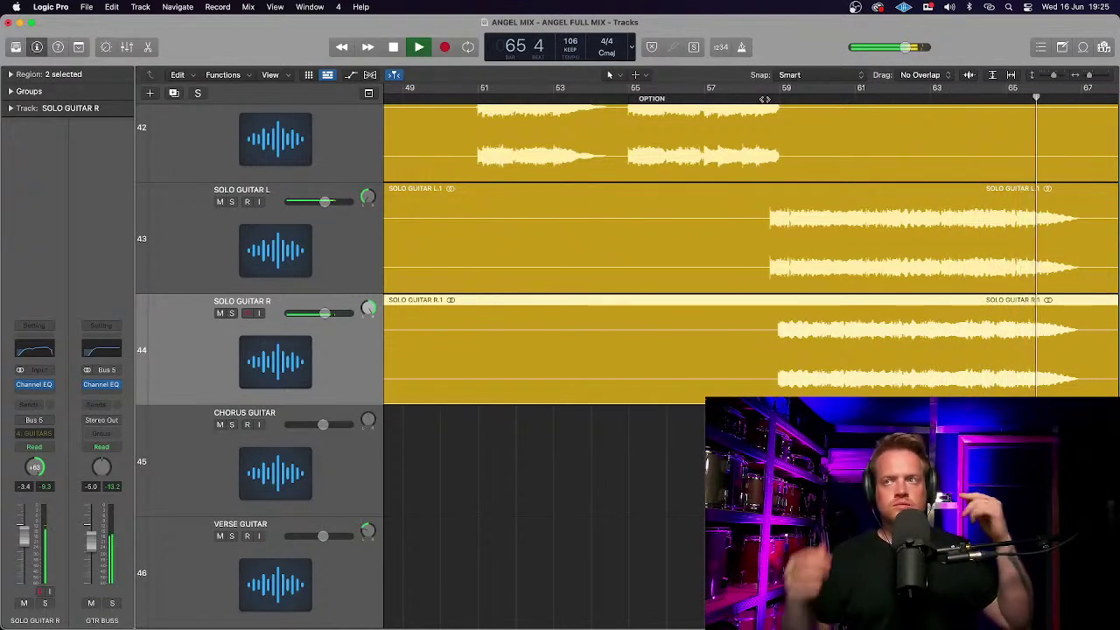
{"action": "key", "text": "space"}
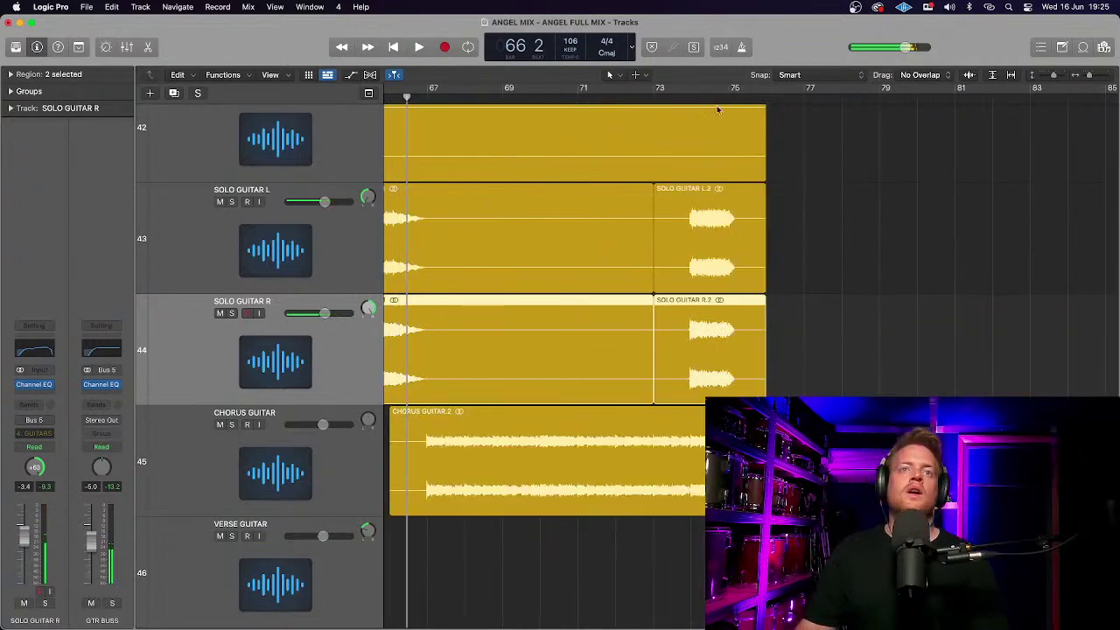
Look over the guitar regions across the arrangement to compare where each layer plays from the intro to the solo.
{"action": "scroll", "coordinate": [517, 329], "scroll_direction": "left", "scroll_amount": 3}
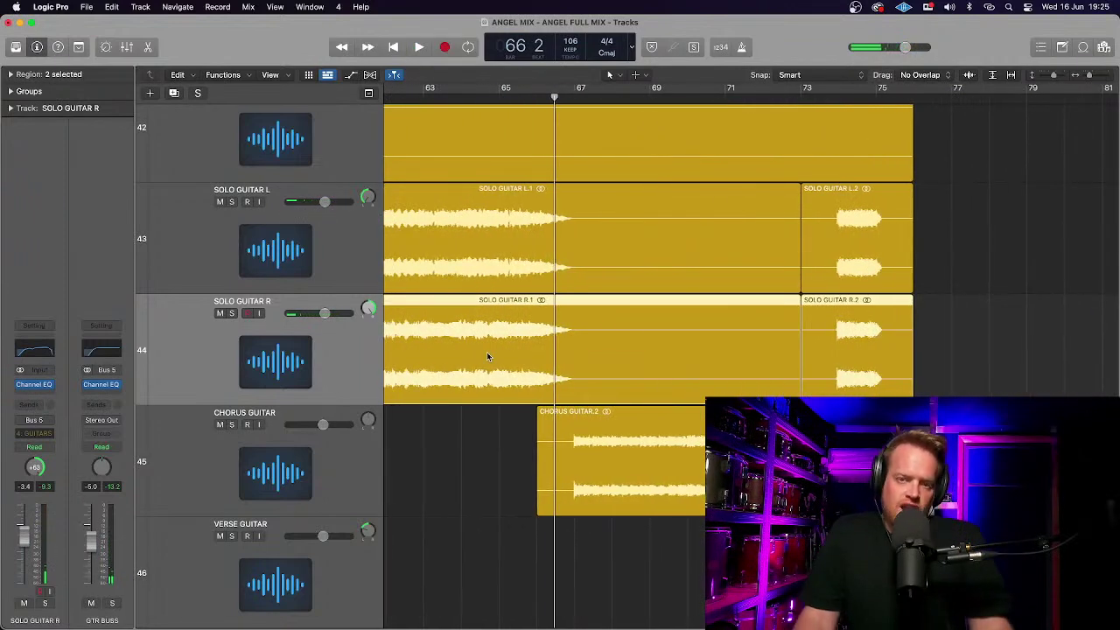
{"action": "scroll", "coordinate": [487, 356], "scroll_direction": "left", "scroll_amount": 3}
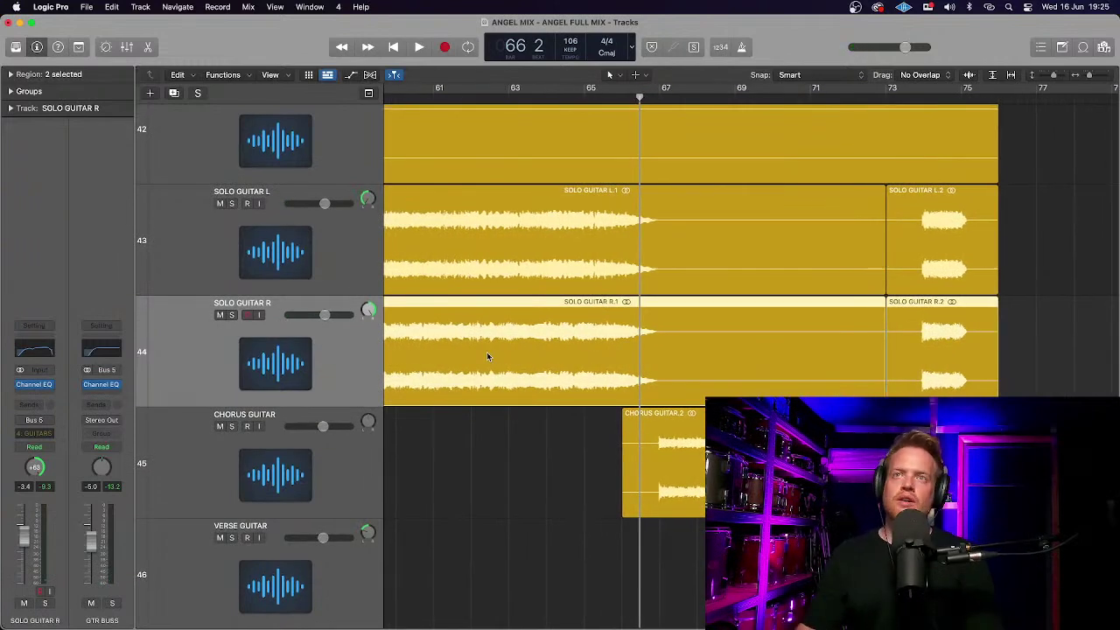
{"action": "scroll", "coordinate": [486, 352], "scroll_direction": "left", "scroll_amount": 4}
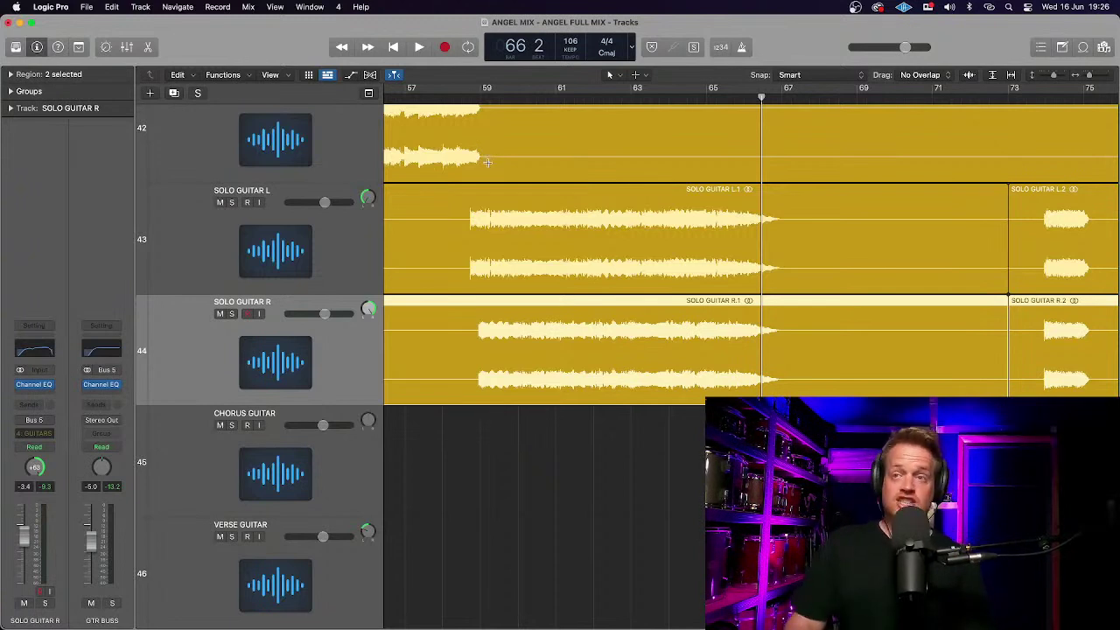
{"action": "scroll", "coordinate": [487, 162], "scroll_direction": "down", "scroll_amount": 2, "text": "alt"}
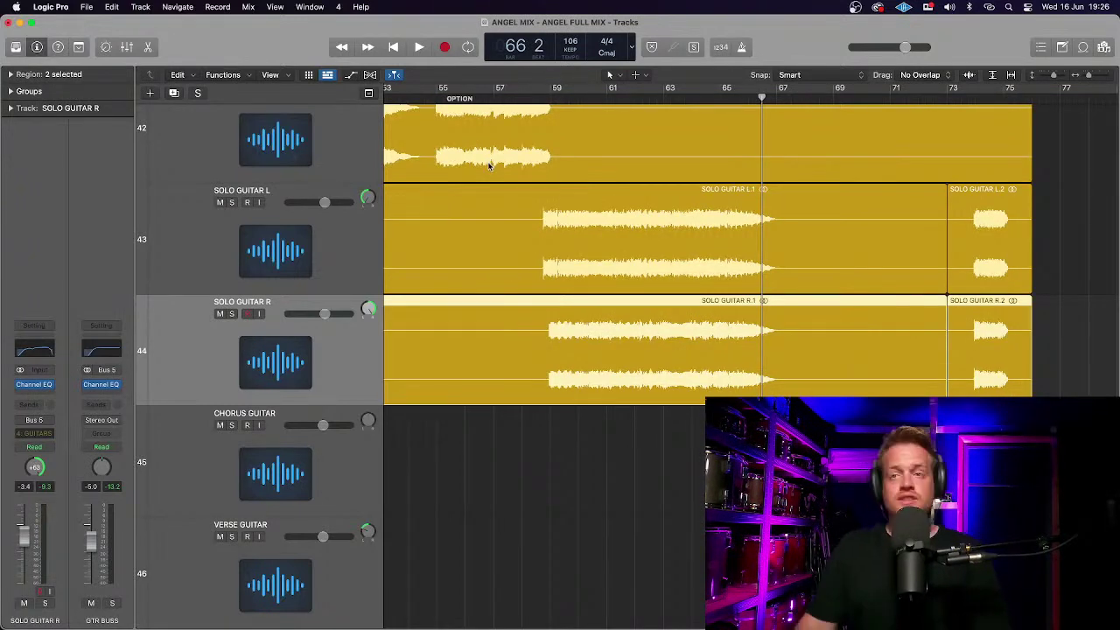
{"action": "scroll", "coordinate": [490, 166], "scroll_direction": "up", "scroll_amount": 3, "text": "alt"}
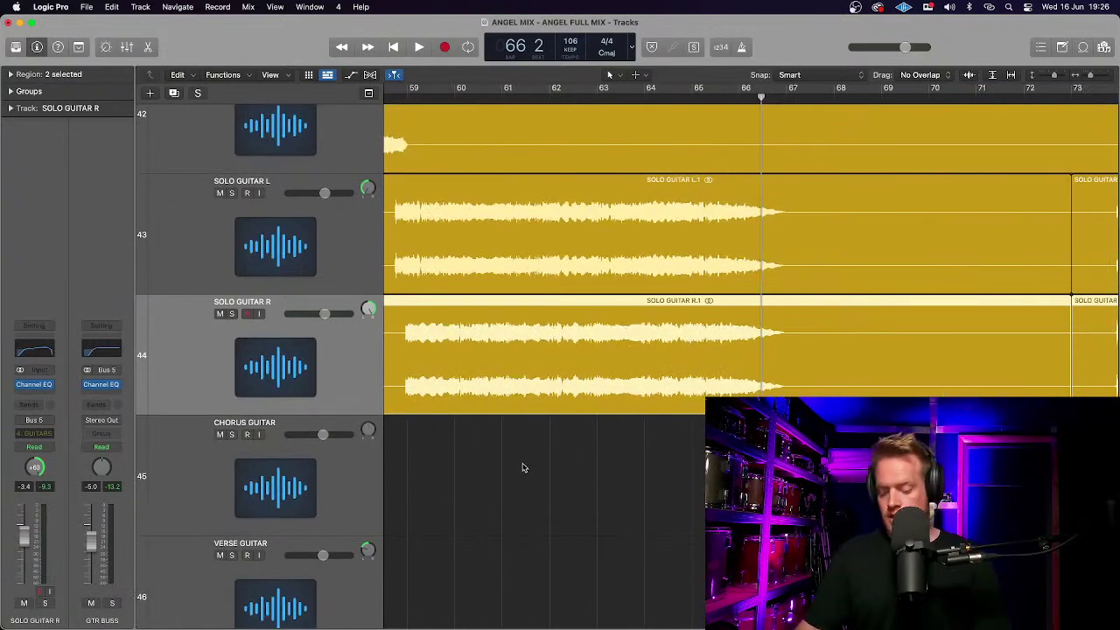
{"action": "scroll", "coordinate": [522, 464], "scroll_direction": "down", "scroll_amount": 5, "text": "alt"}
{"action": "scroll", "coordinate": [807, 299], "scroll_direction": "down", "scroll_amount": 5, "text": "alt"}
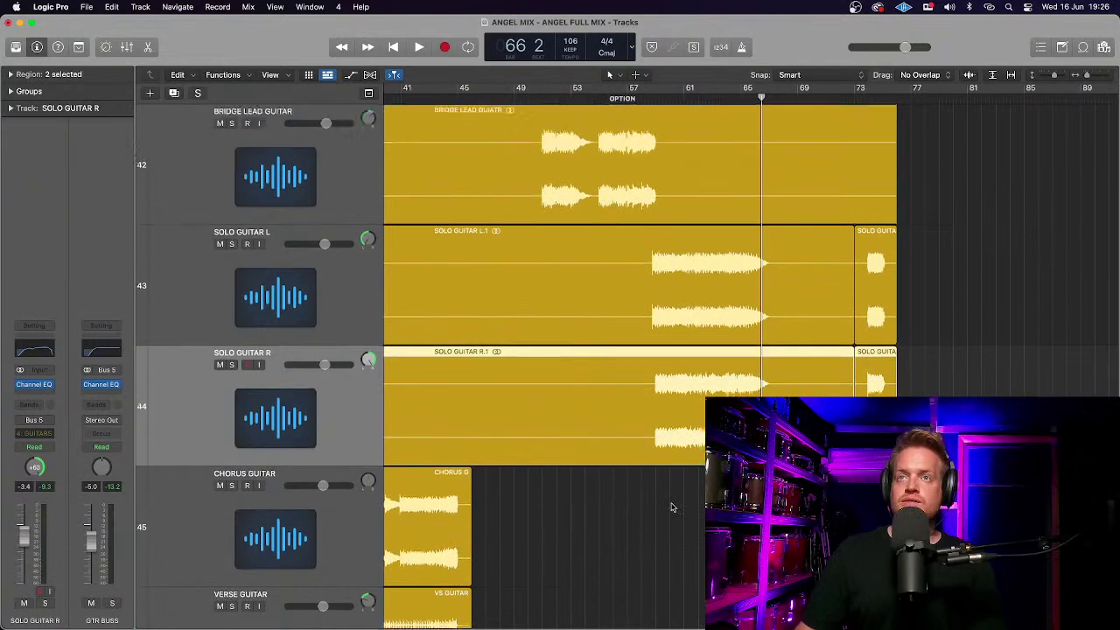
{"action": "scroll", "coordinate": [809, 301], "scroll_direction": "down", "scroll_amount": 4}
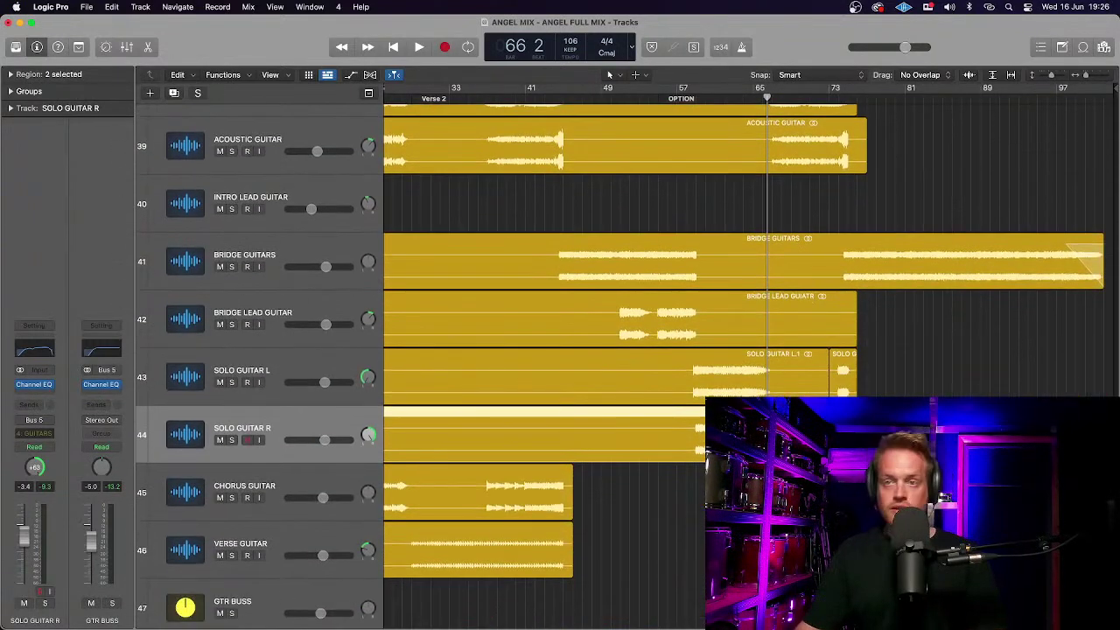
{"action": "scroll", "coordinate": [752, 350], "scroll_direction": "left", "scroll_amount": 15}
{"action": "scroll", "coordinate": [752, 350], "scroll_direction": "down", "scroll_amount": 3, "text": "alt"}
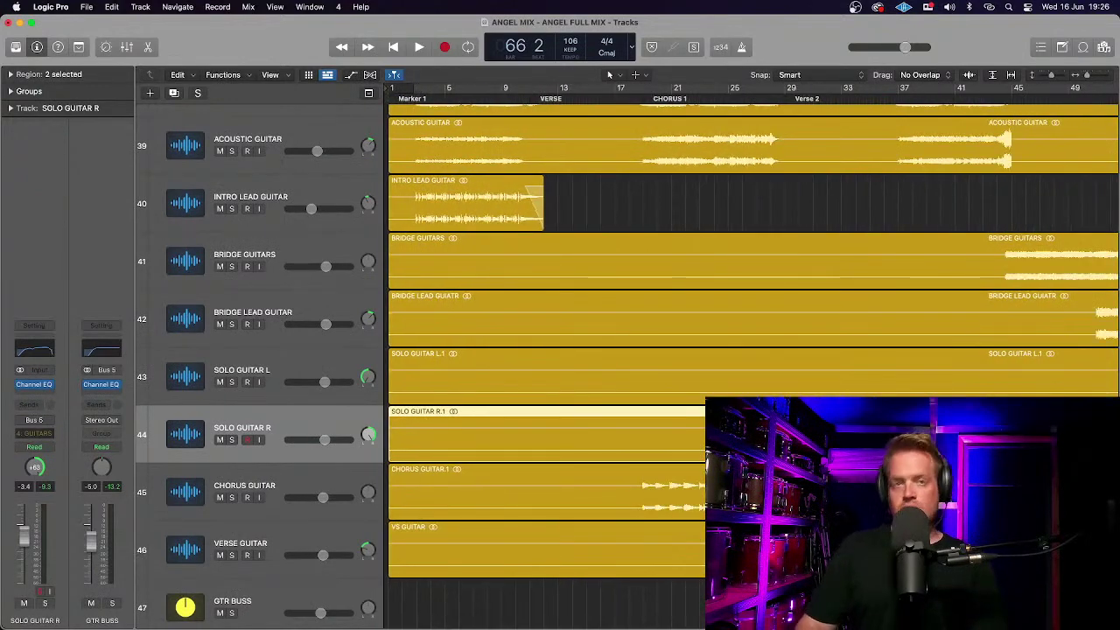
{"action": "key", "text": "super+Up"}
{"action": "scroll", "coordinate": [753, 350], "scroll_direction": "up", "scroll_amount": 5}
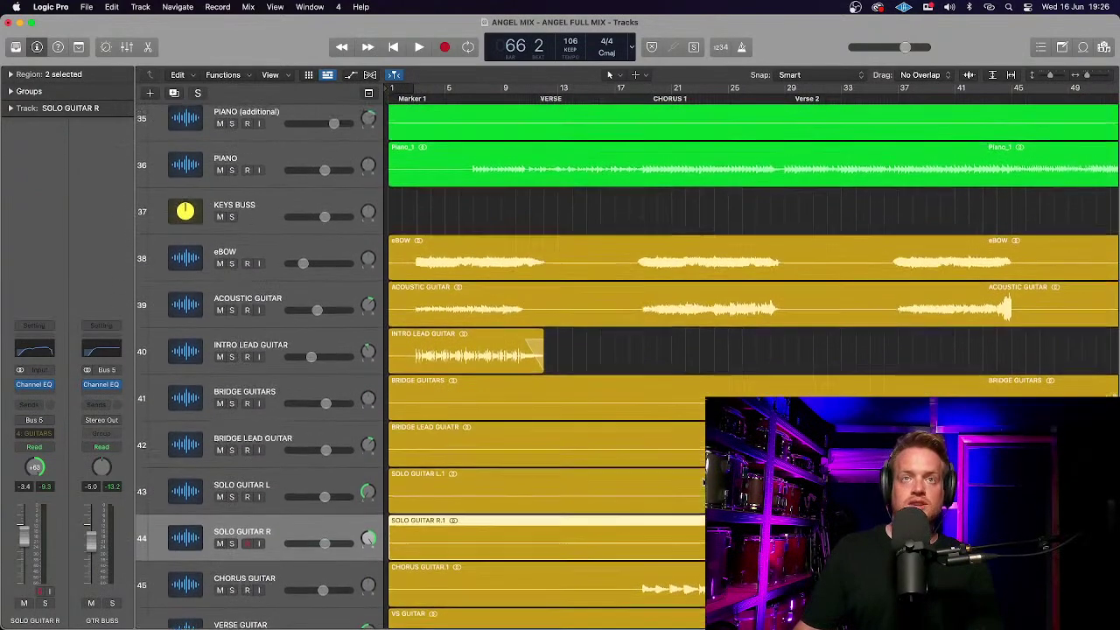
{"action": "scroll", "coordinate": [752, 350], "scroll_direction": "down", "scroll_amount": 3}
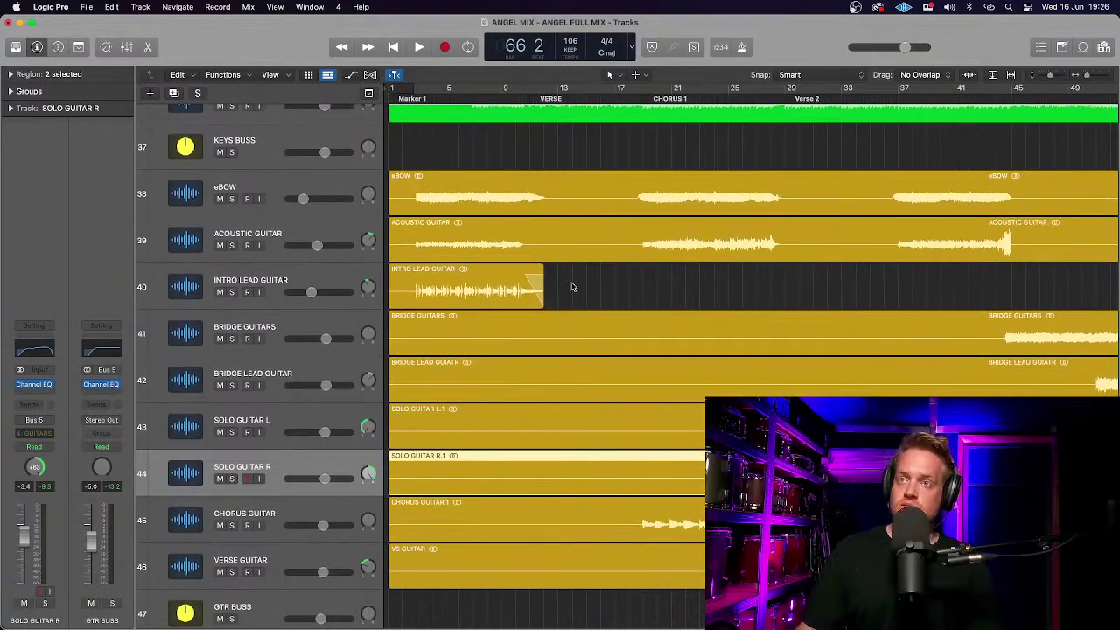
{"action": "key", "text": "super+Left"}
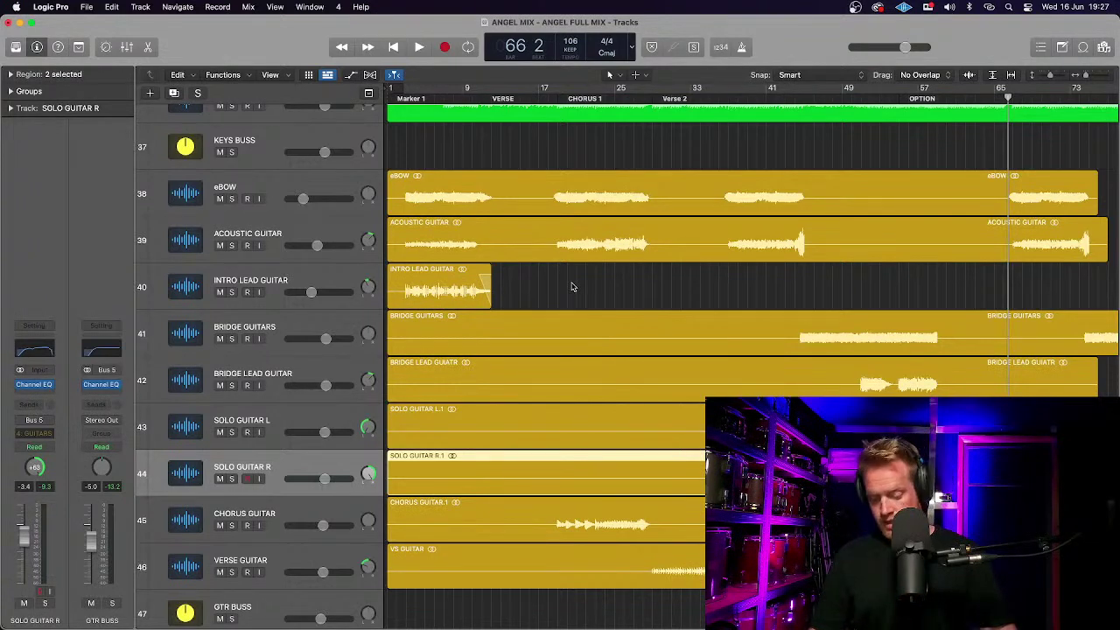
{"action": "key", "text": "super+Right"}
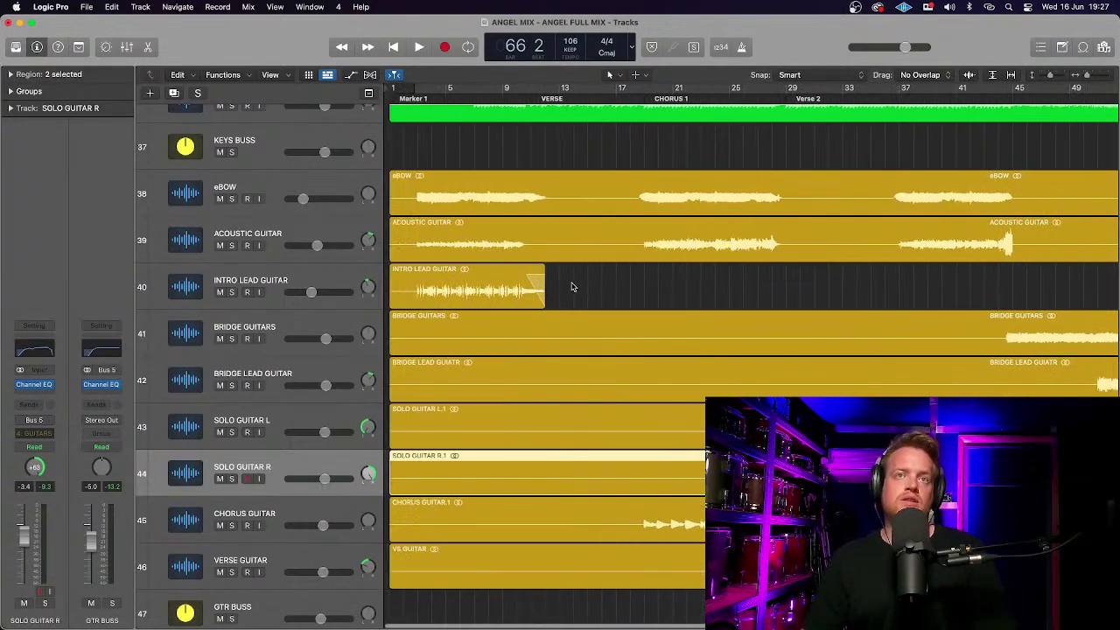
Check the channel strips of the eBOW and ACOUSTIC GUITAR tracks and of every keys track from PADS to PIANO.
{"action": "left_click", "coordinate": [257, 190]}
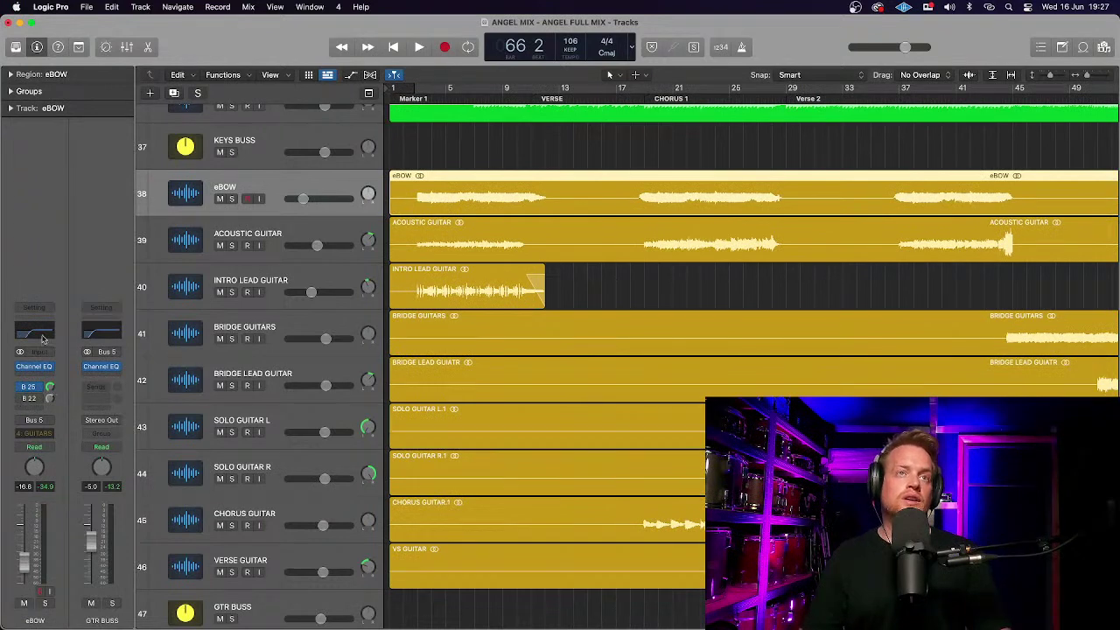
{"action": "left_click", "coordinate": [274, 238]}
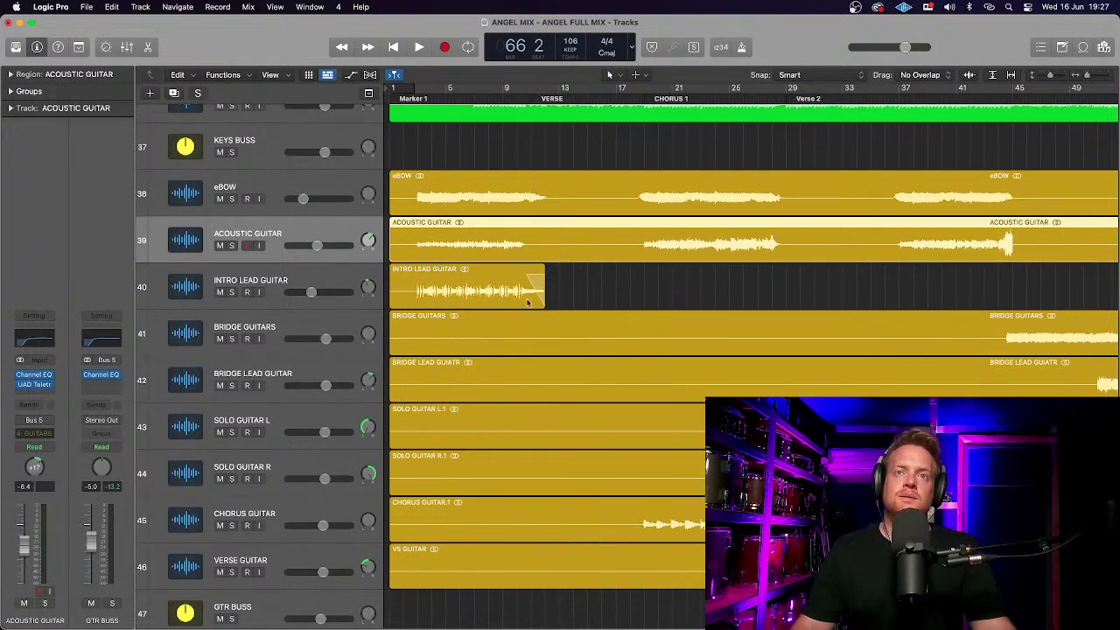
{"action": "scroll", "coordinate": [670, 292], "scroll_direction": "up", "scroll_amount": 6}
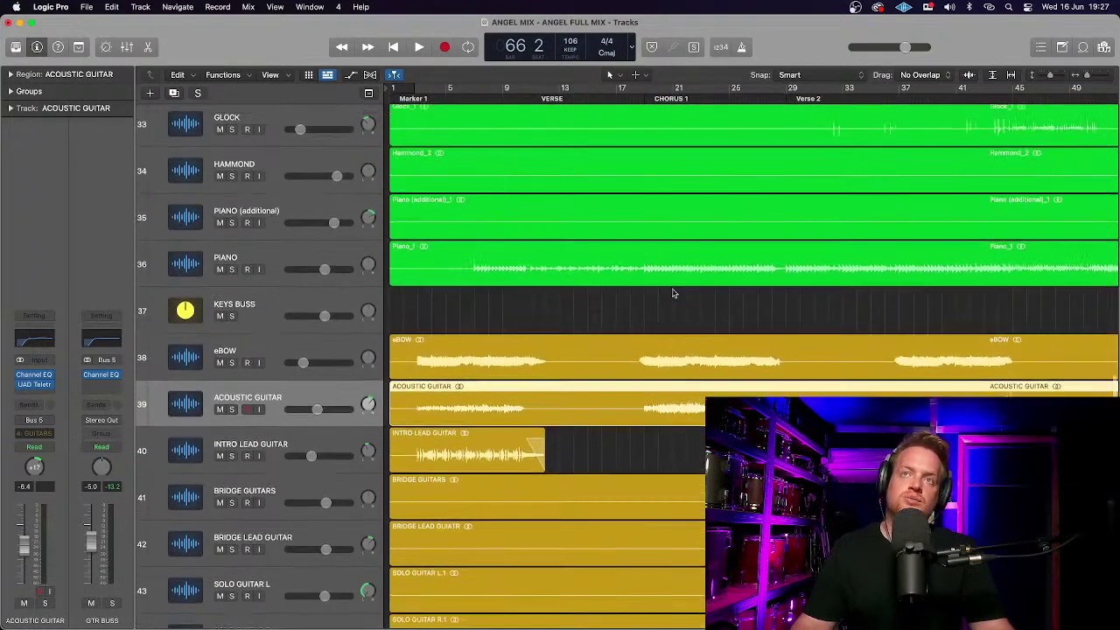
{"action": "scroll", "coordinate": [672, 292], "scroll_direction": "up", "scroll_amount": 1}
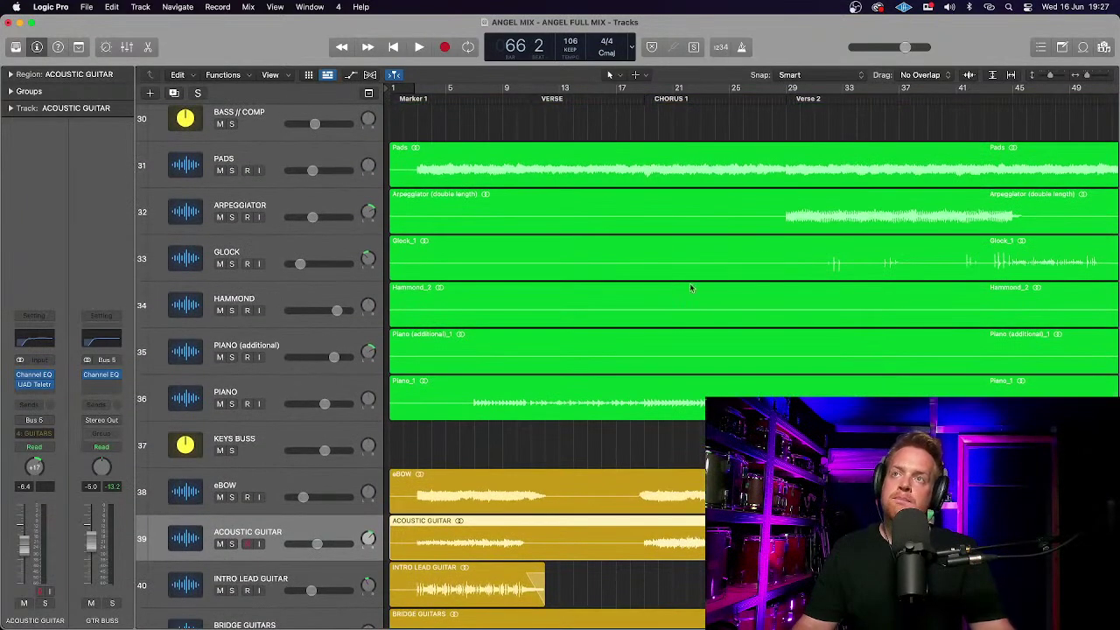
{"action": "left_click", "coordinate": [280, 166]}
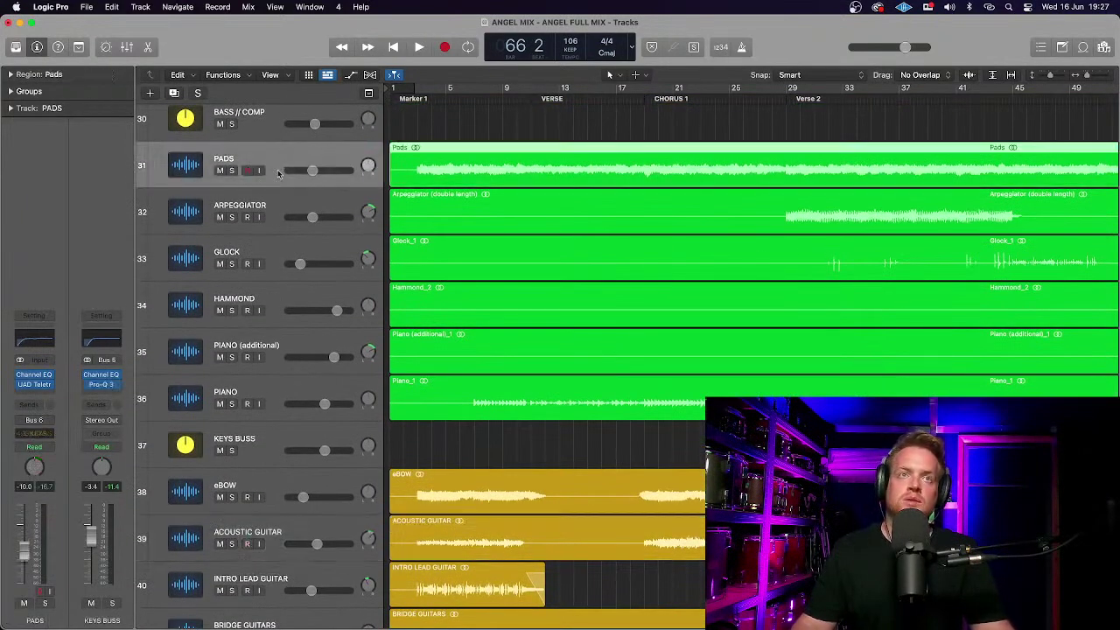
{"action": "left_click", "coordinate": [275, 203]}
{"action": "left_click", "coordinate": [278, 261]}
{"action": "left_click", "coordinate": [281, 308]}
{"action": "left_click", "coordinate": [280, 352]}
{"action": "left_click", "coordinate": [269, 391]}
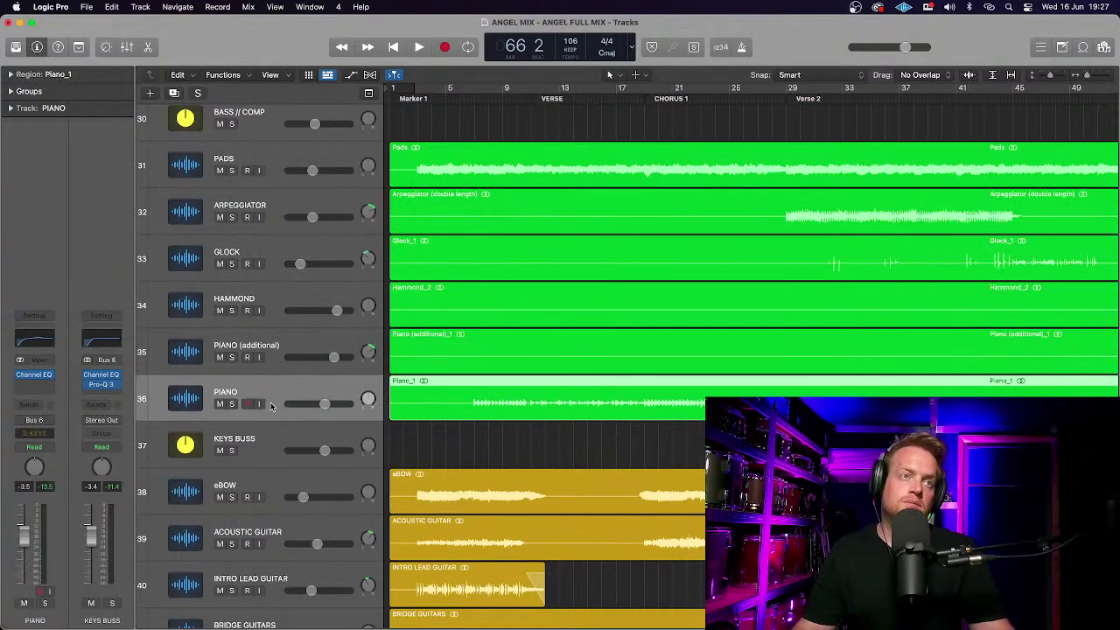
Select all the guitar tracks from eBOW through VERSE GUITAR to review their shared output bus.
{"action": "scroll", "coordinate": [508, 350], "scroll_direction": "down", "scroll_amount": 8}
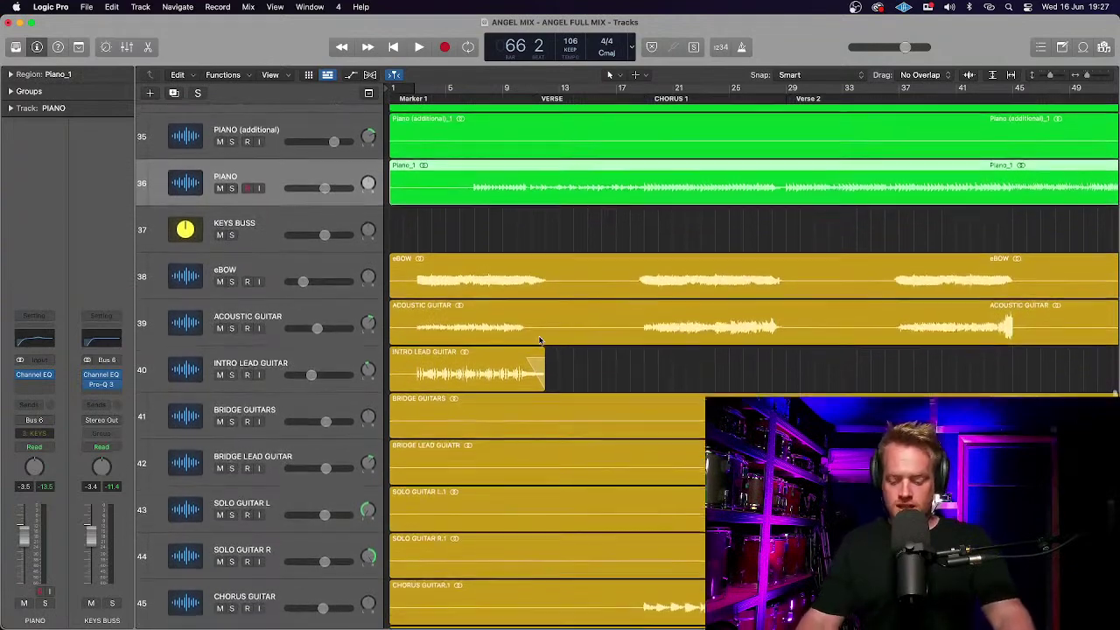
{"action": "scroll", "coordinate": [540, 340], "scroll_direction": "down", "scroll_amount": 2}
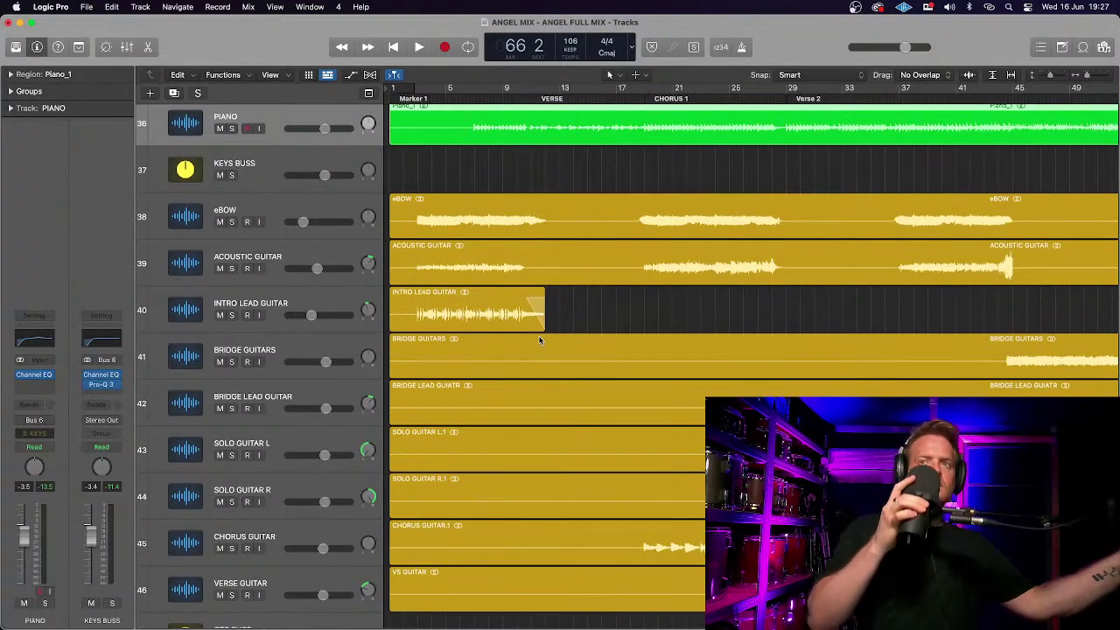
{"action": "scroll", "coordinate": [540, 340], "scroll_direction": "down", "scroll_amount": 1}
{"action": "scroll", "coordinate": [543, 338], "scroll_direction": "down", "scroll_amount": 1}
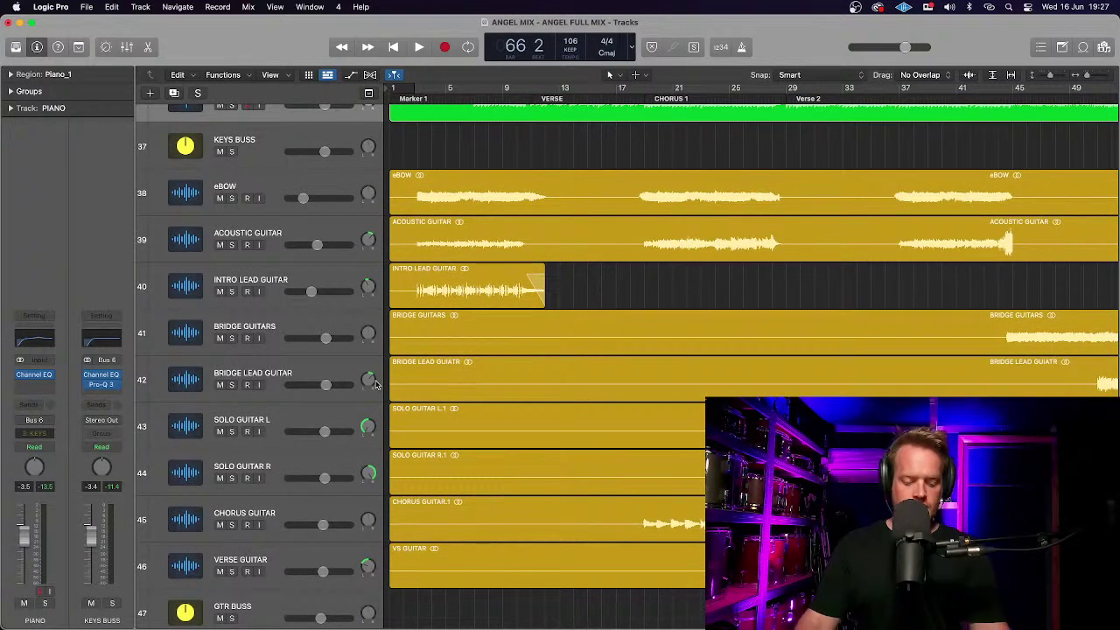
{"action": "key", "text": "super+Left"}
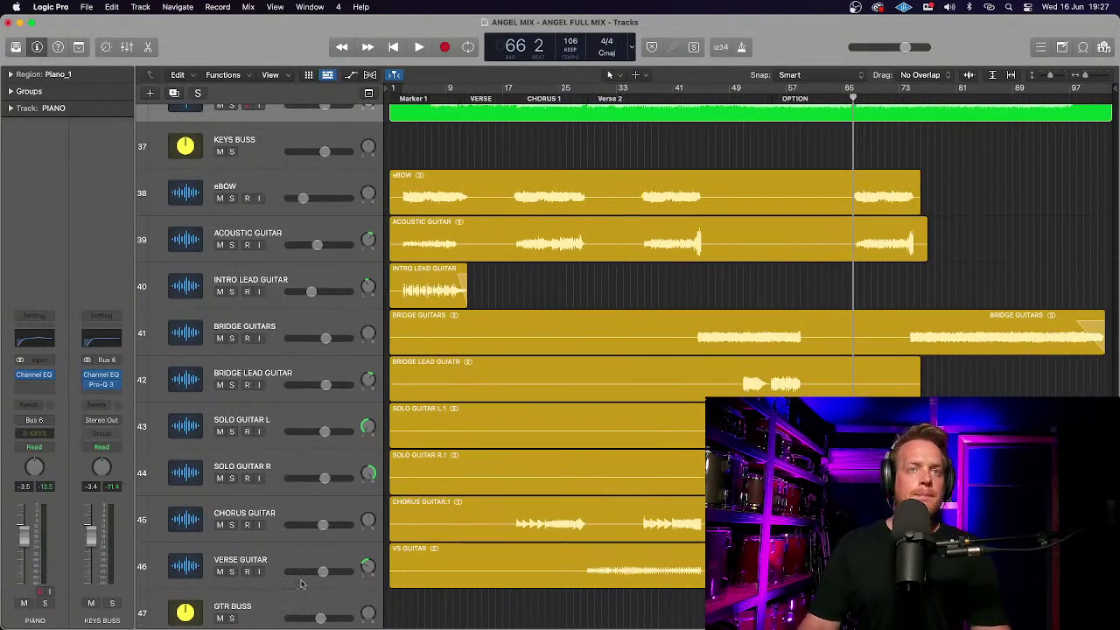
{"action": "left_click", "coordinate": [272, 201]}
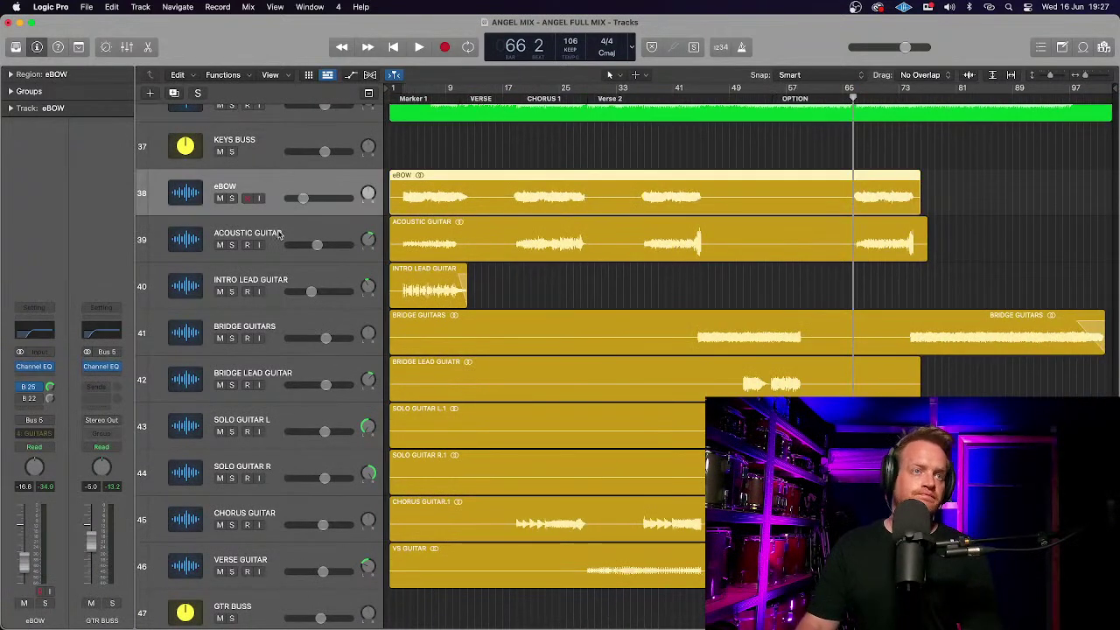
{"action": "left_click", "coordinate": [278, 236], "text": "shift"}
{"action": "left_click", "coordinate": [279, 287], "text": "shift"}
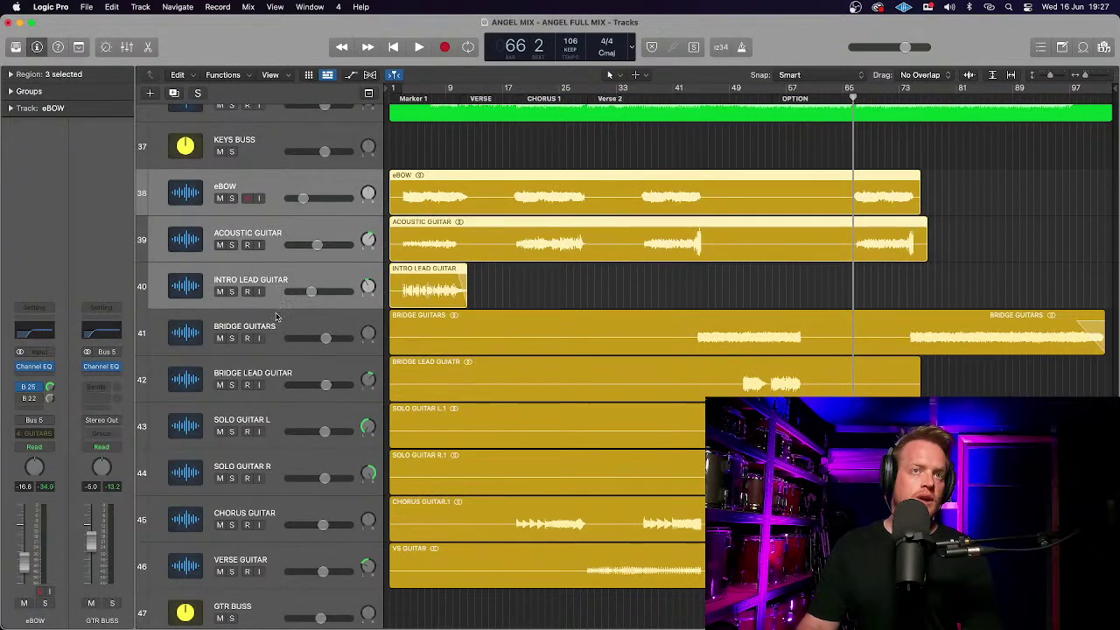
{"action": "left_click", "coordinate": [278, 317], "text": "shift"}
{"action": "left_click", "coordinate": [277, 373], "text": "shift"}
{"action": "left_click", "coordinate": [274, 421], "text": "shift"}
{"action": "left_click", "coordinate": [274, 472], "text": "shift"}
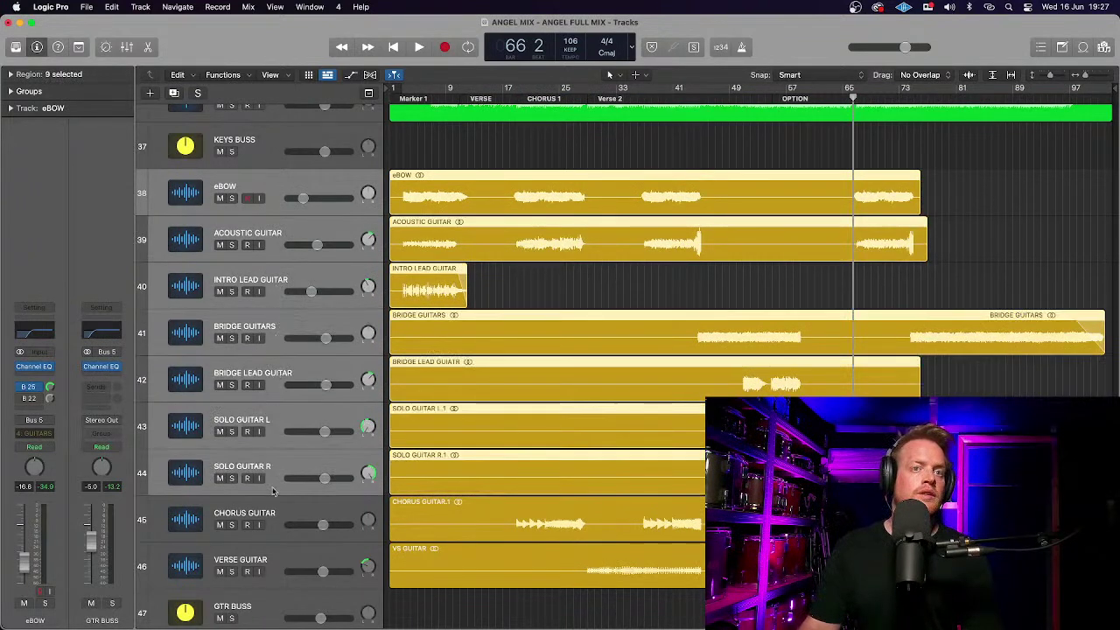
{"action": "left_click", "coordinate": [272, 518], "text": "shift"}
{"action": "left_click", "coordinate": [271, 564], "text": "shift"}
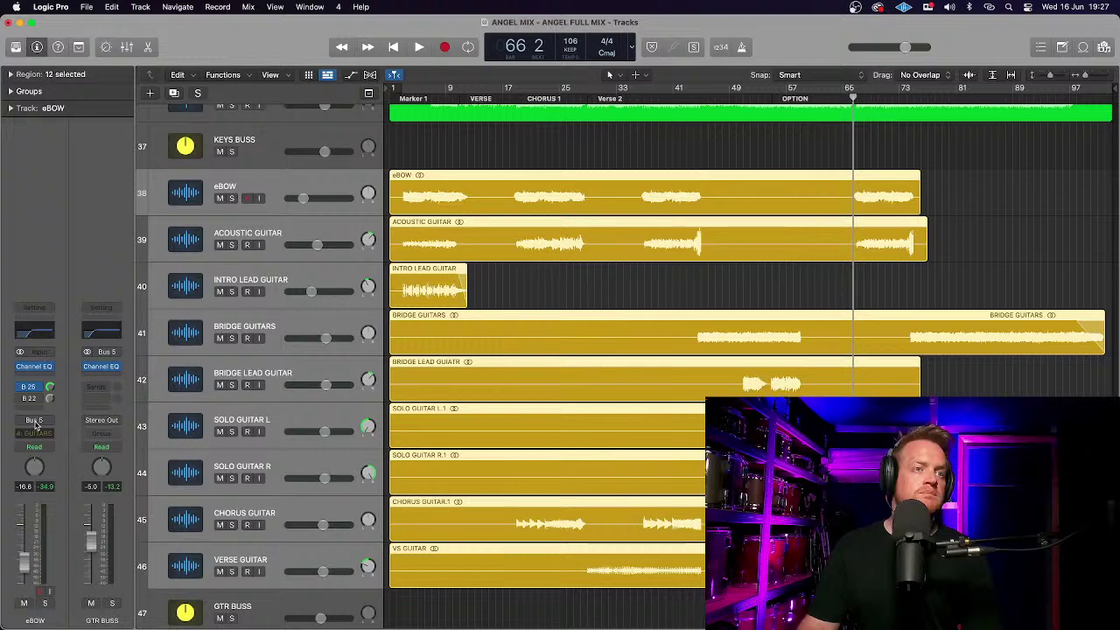
Select the GTR BUSS track and open its Channel EQ.
{"action": "left_click", "coordinate": [264, 607]}
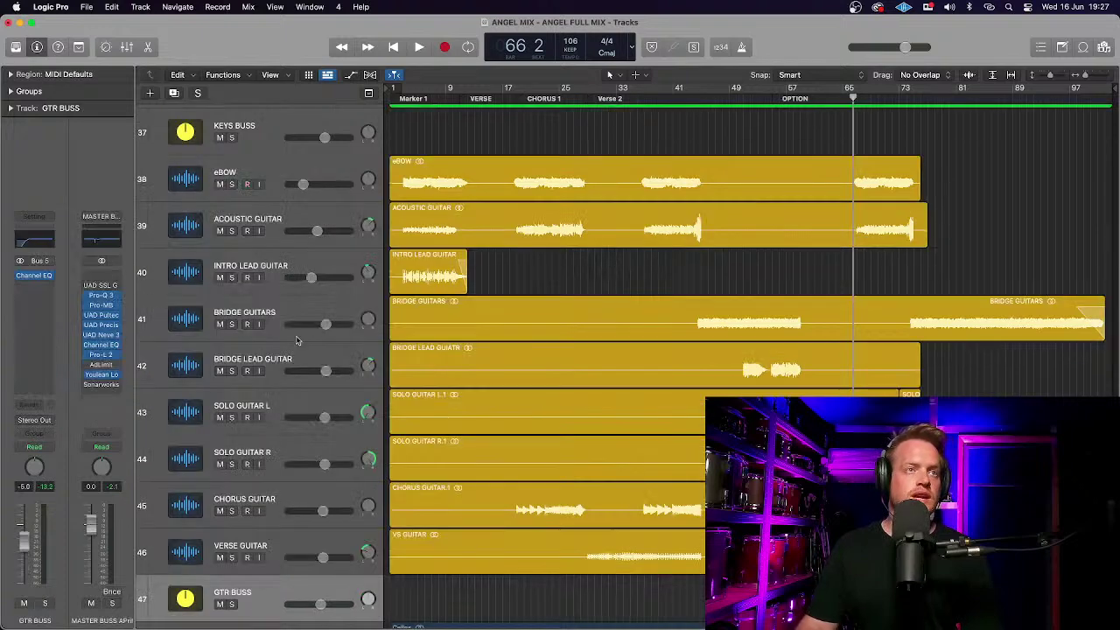
{"action": "scroll", "coordinate": [295, 341], "scroll_direction": "down", "scroll_amount": 5}
{"action": "left_click", "coordinate": [42, 244]}
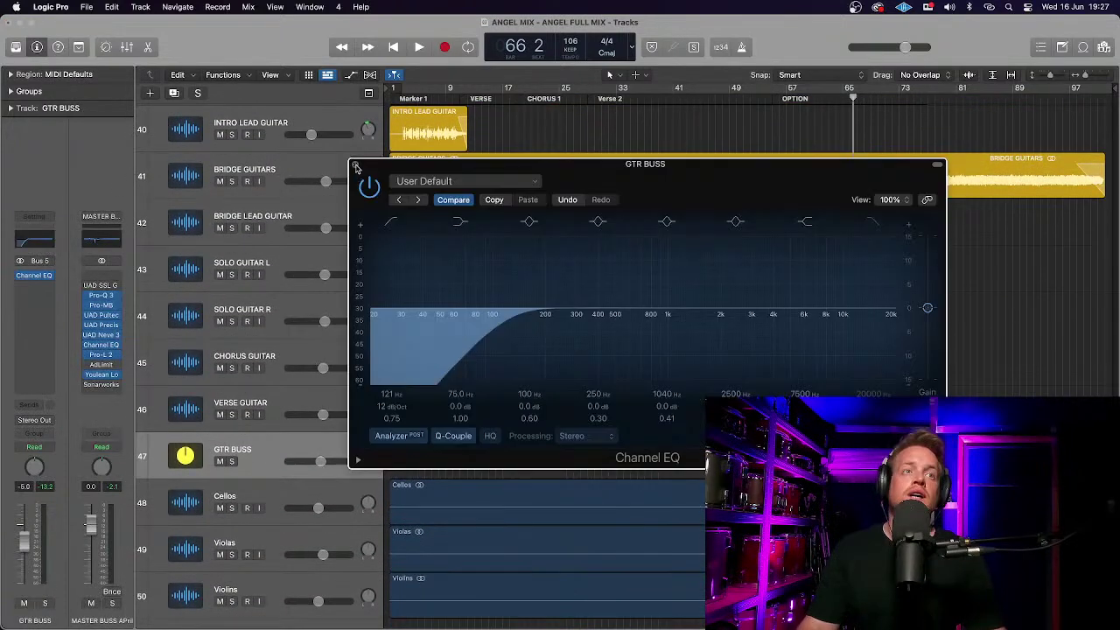
Close the guitar bus Channel EQ, return the playhead to the start of the intro and solo GTR BUSS.
{"action": "left_click", "coordinate": [355, 166]}
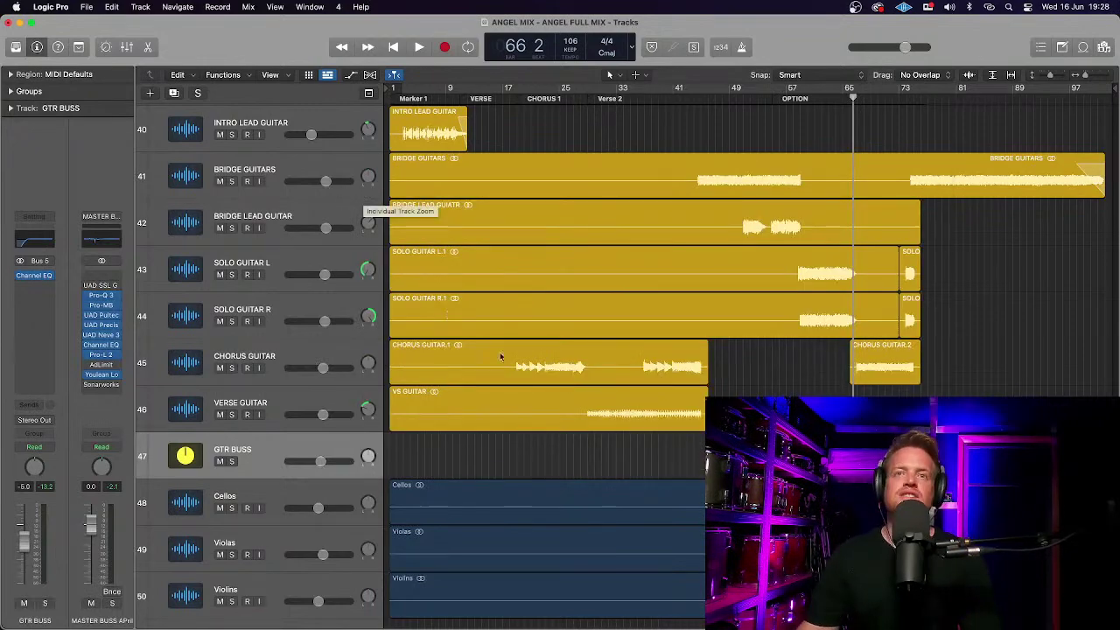
{"action": "scroll", "coordinate": [505, 293], "scroll_direction": "up", "scroll_amount": 3}
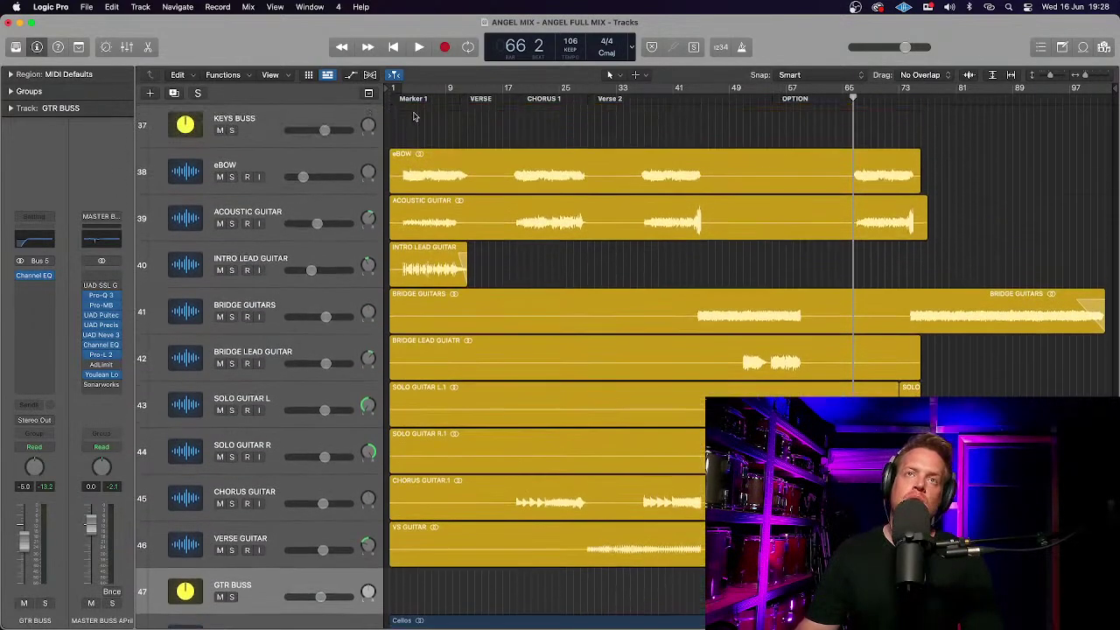
{"action": "left_click", "coordinate": [404, 99]}
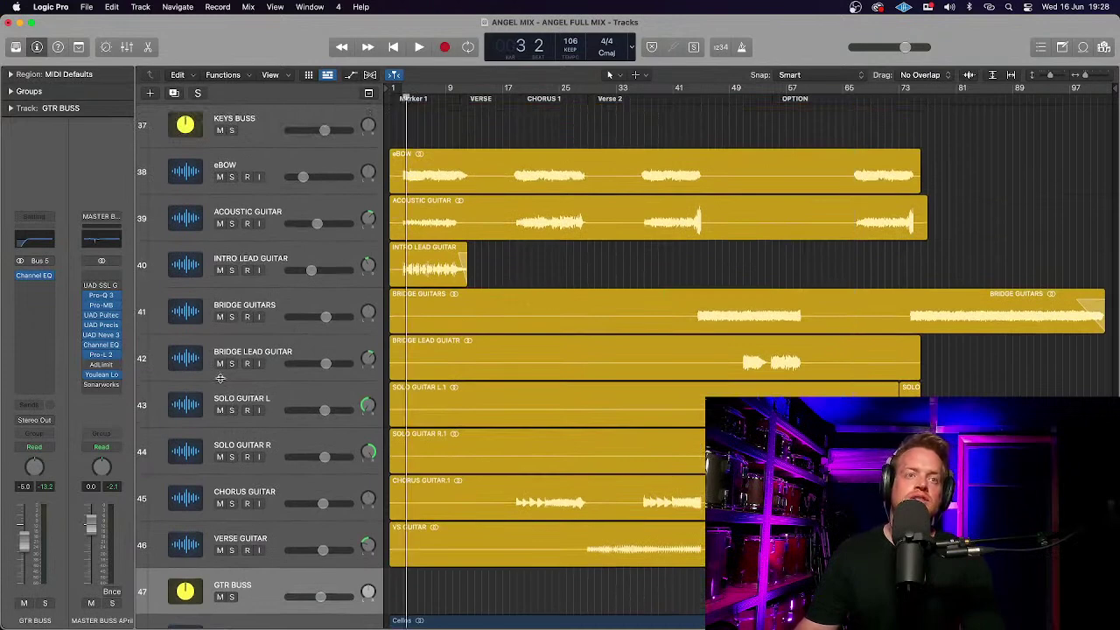
{"action": "left_click", "coordinate": [232, 597]}
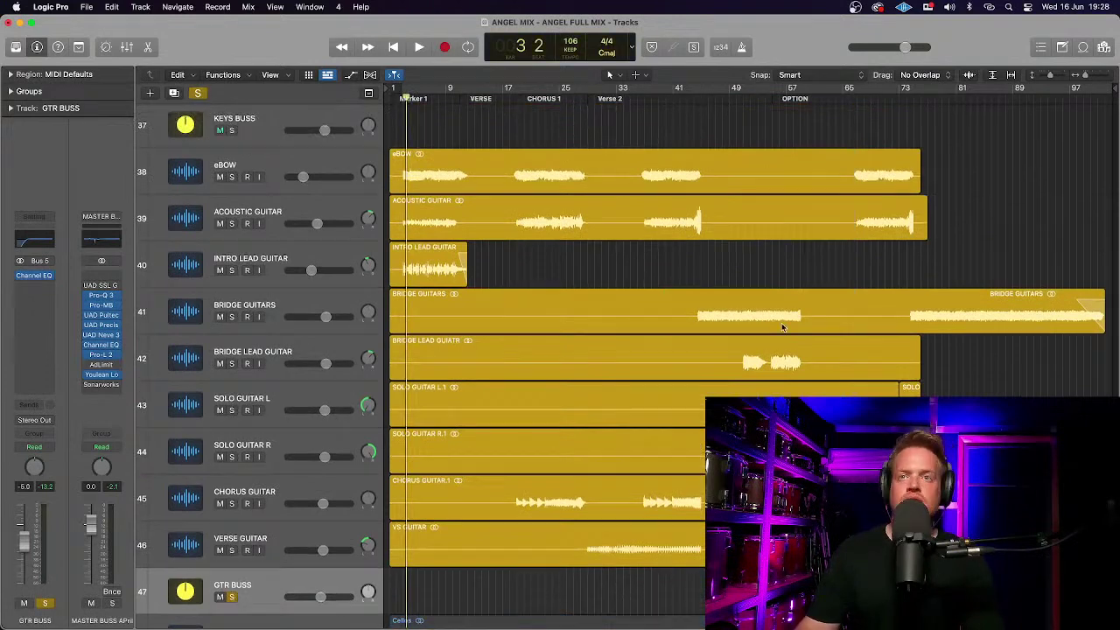
Play the soloed guitars from the second chorus into the bridge and lower the ACOUSTIC GUITAR level slightly.
{"action": "left_click", "coordinate": [638, 99]}
{"action": "key", "text": "space"}
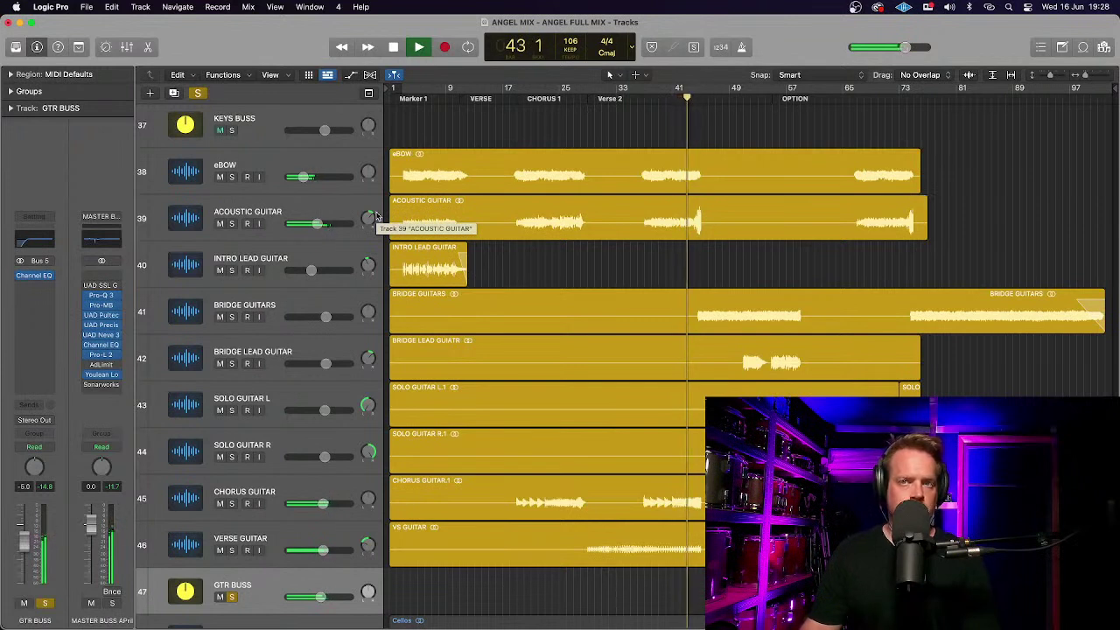
{"action": "left_click", "coordinate": [321, 226]}
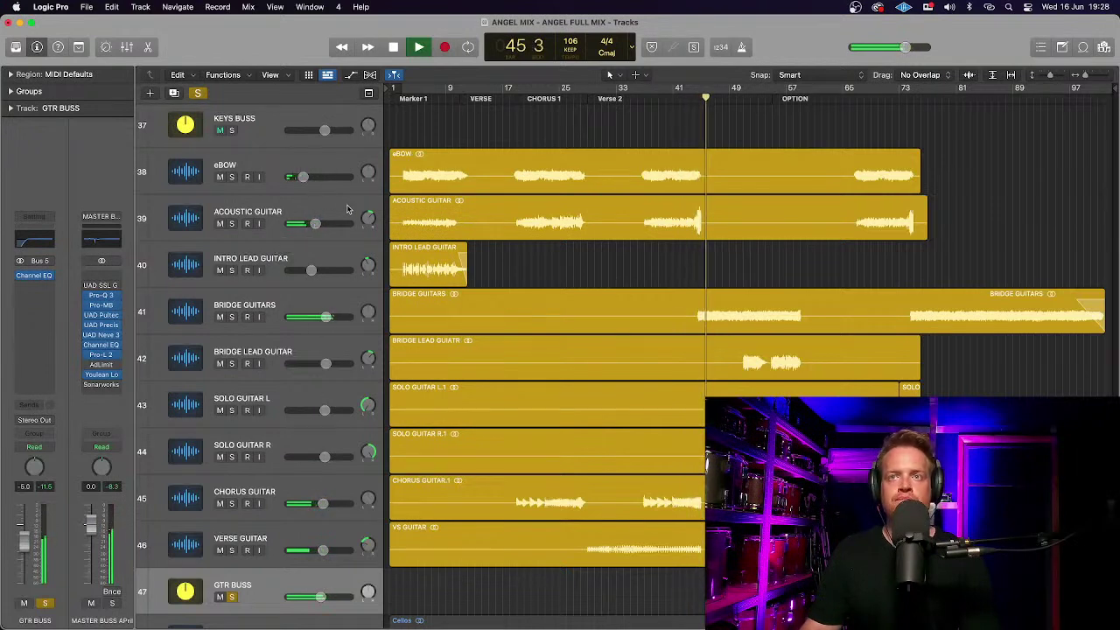
{"action": "left_click", "coordinate": [326, 318]}
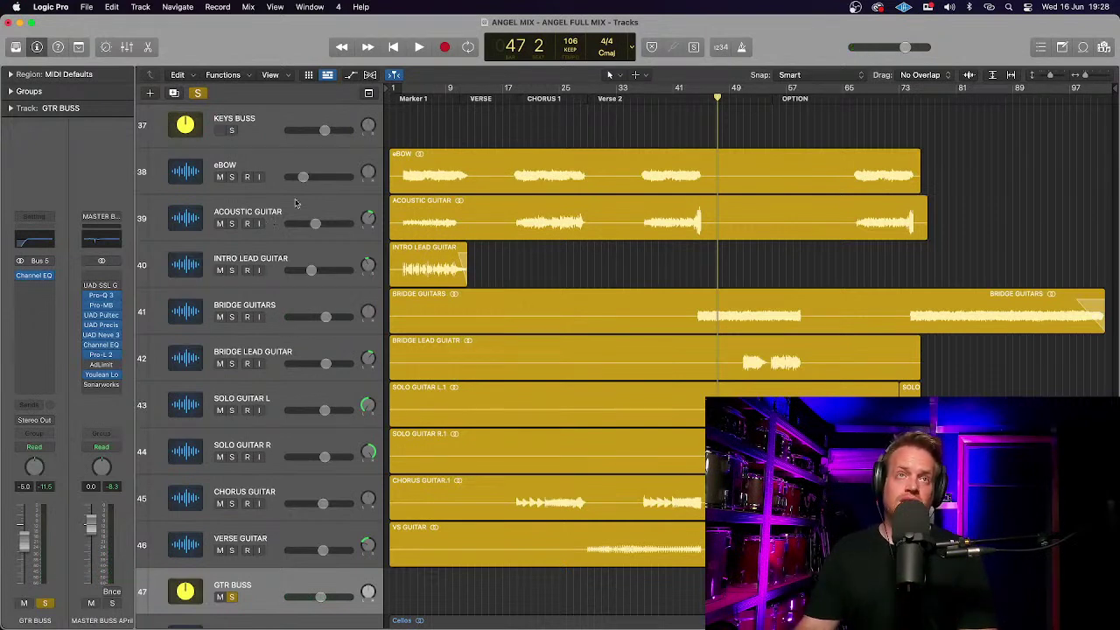
Check the eBOW and GTR BUSS channel strips, and compare the drum, bass, keys, guitar, string and vocal channels in the mixer.
{"action": "left_click", "coordinate": [340, 167]}
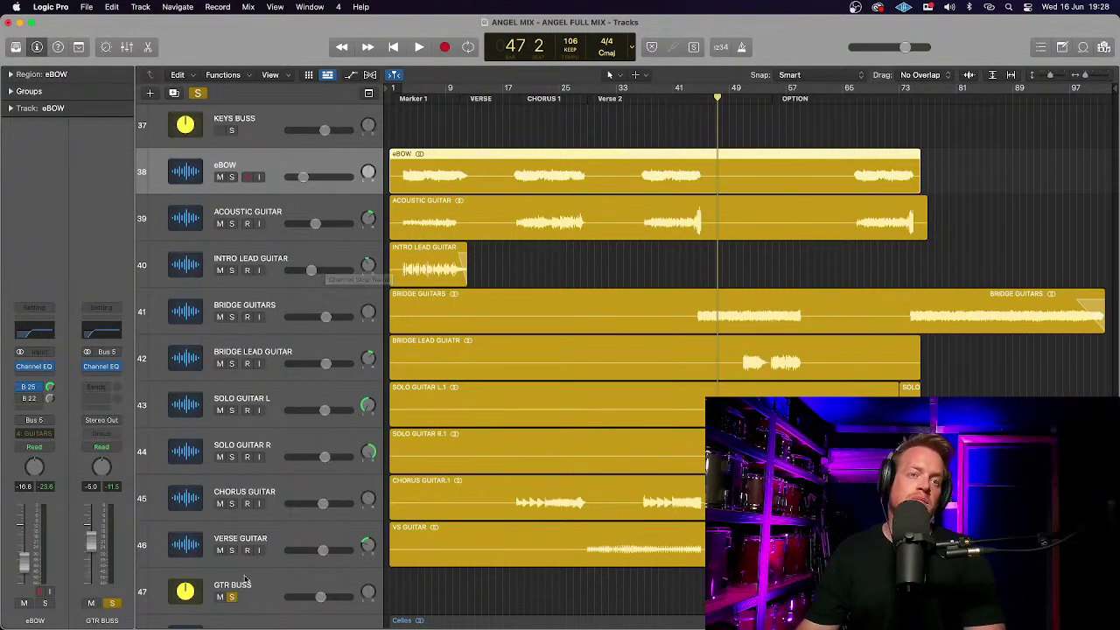
{"action": "left_click", "coordinate": [267, 589]}
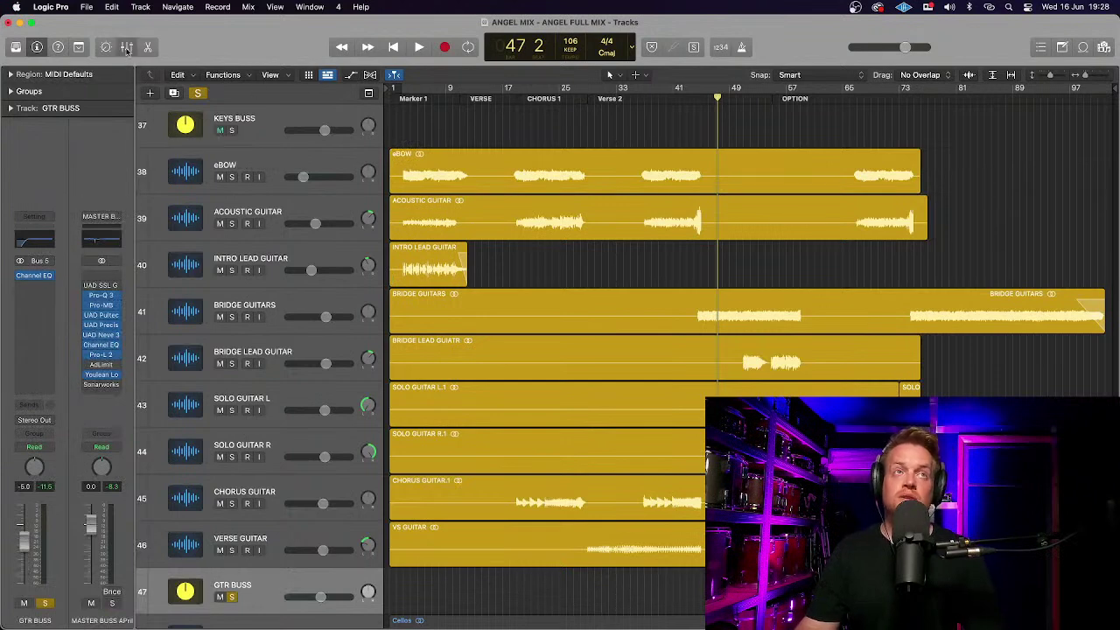
{"action": "left_click", "coordinate": [126, 49]}
{"action": "scroll", "coordinate": [383, 286], "scroll_direction": "right", "scroll_amount": 3}
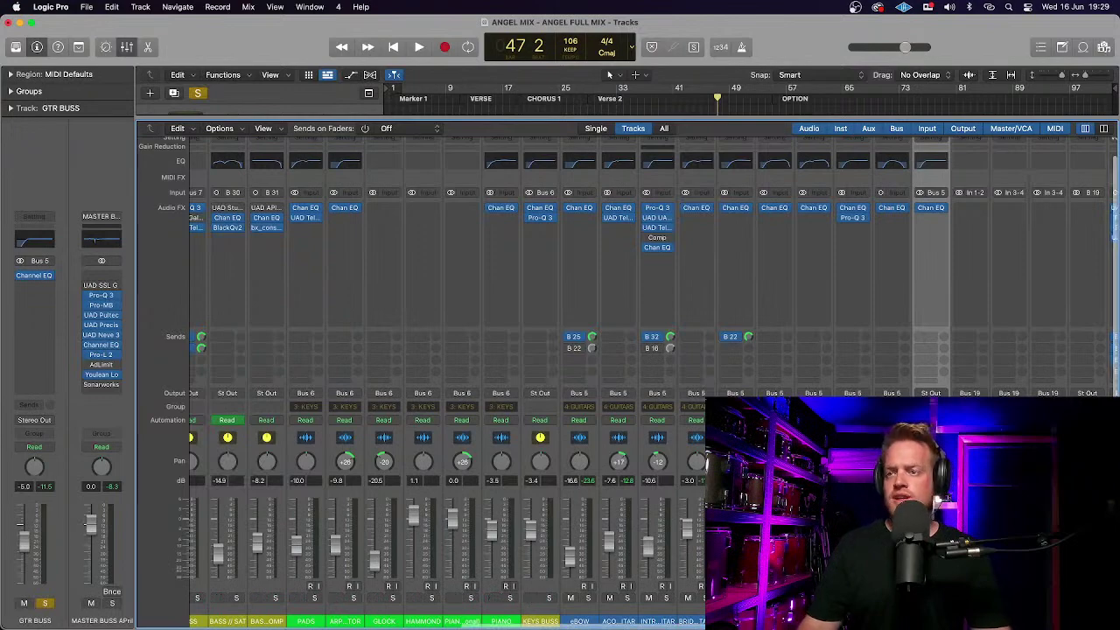
{"action": "scroll", "coordinate": [655, 538], "scroll_direction": "left", "scroll_amount": 10}
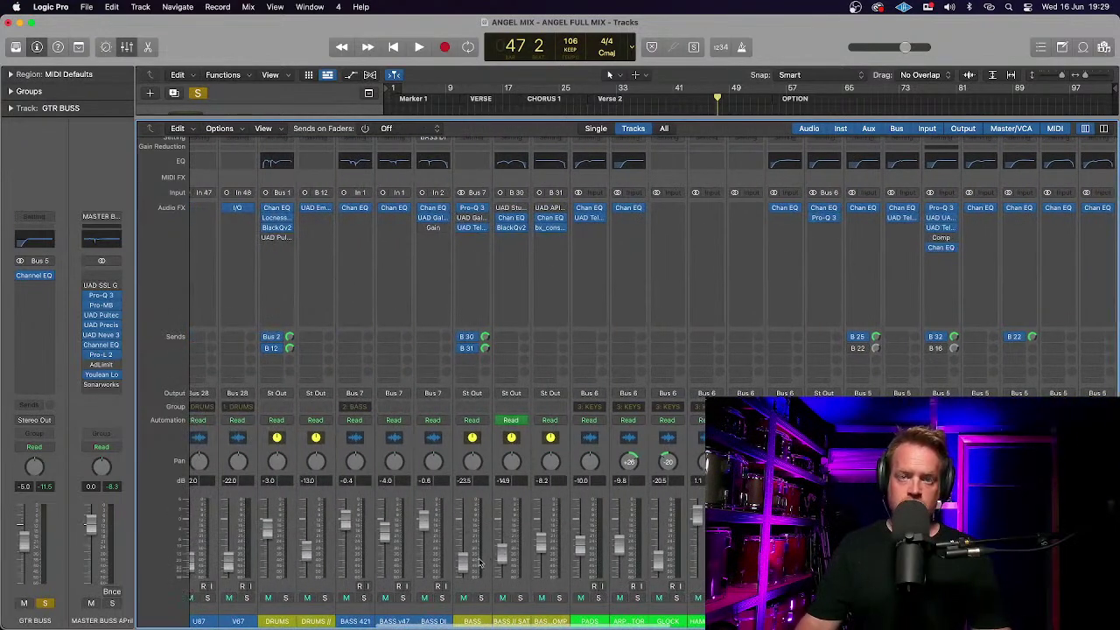
{"action": "scroll", "coordinate": [697, 557], "scroll_direction": "right", "scroll_amount": 20}
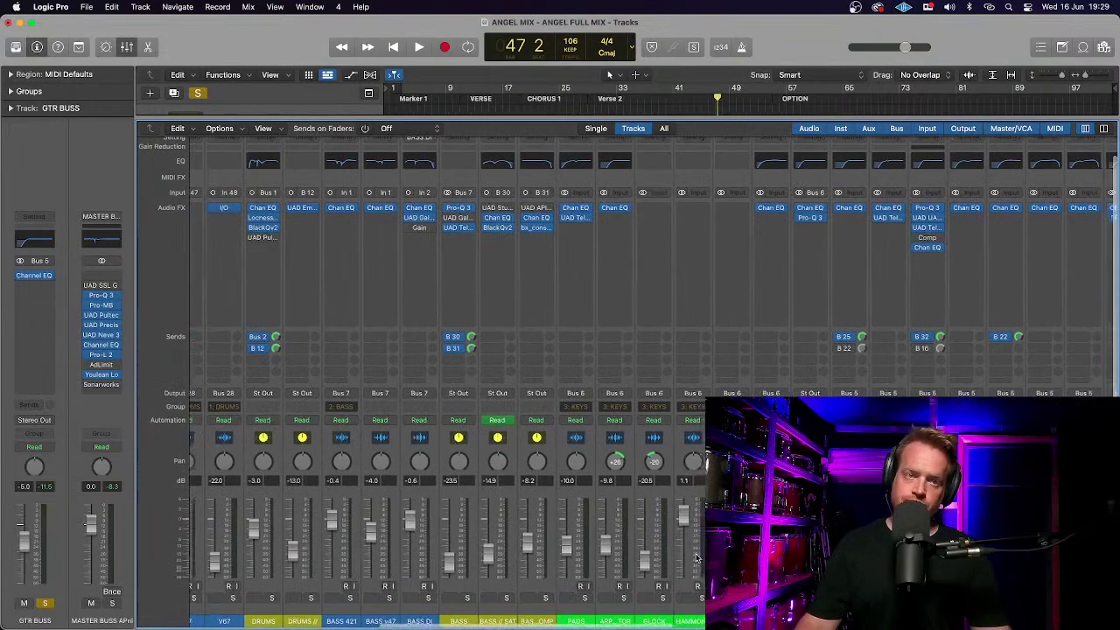
{"action": "scroll", "coordinate": [698, 557], "scroll_direction": "right", "scroll_amount": 3}
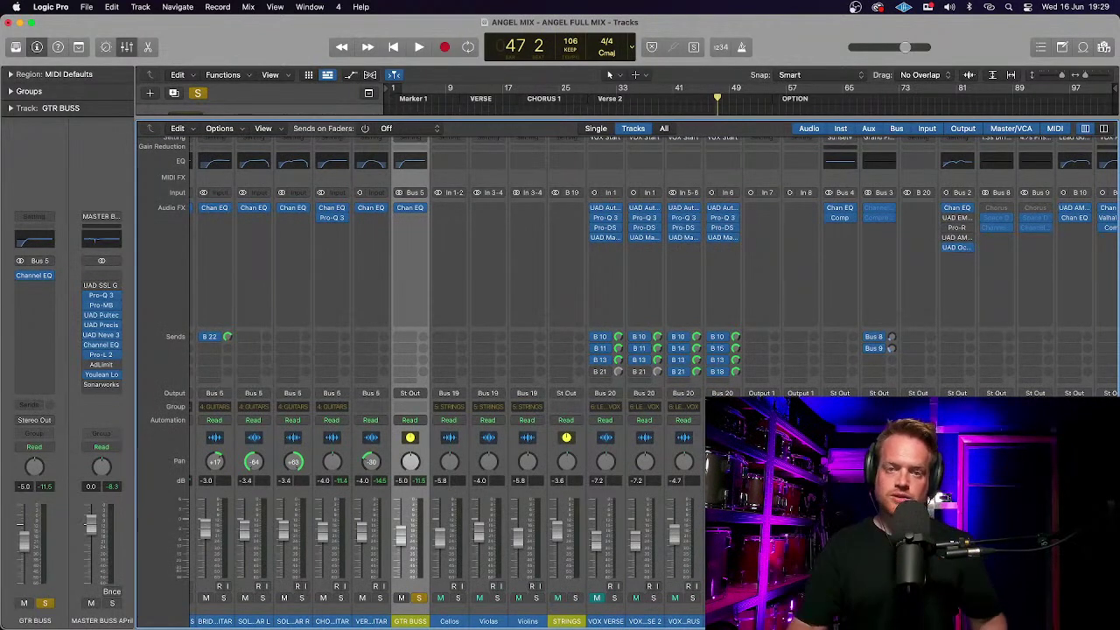
{"action": "left_click", "coordinate": [107, 49]}
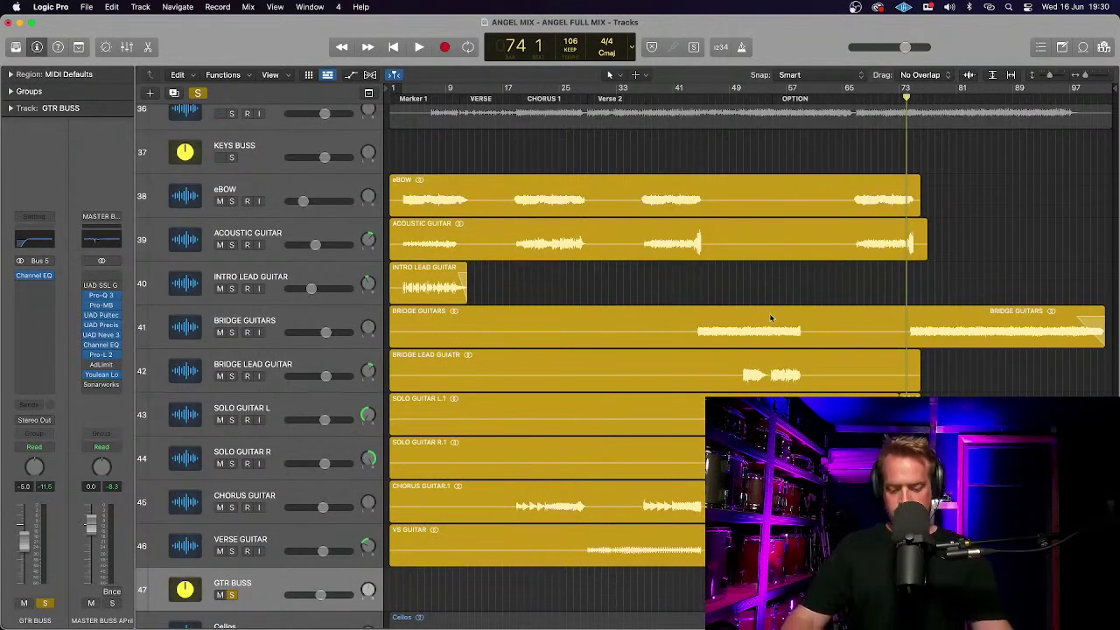
Unsolo GTR BUSS and play the full mix from bar 73 through the solo guitar parts at bar 74.
{"action": "key", "text": "super+Right"}
{"action": "key", "text": "super+Right"}
{"action": "key", "text": "super+Right"}
{"action": "key", "text": "super+Right"}
{"action": "key", "text": "super+Down"}
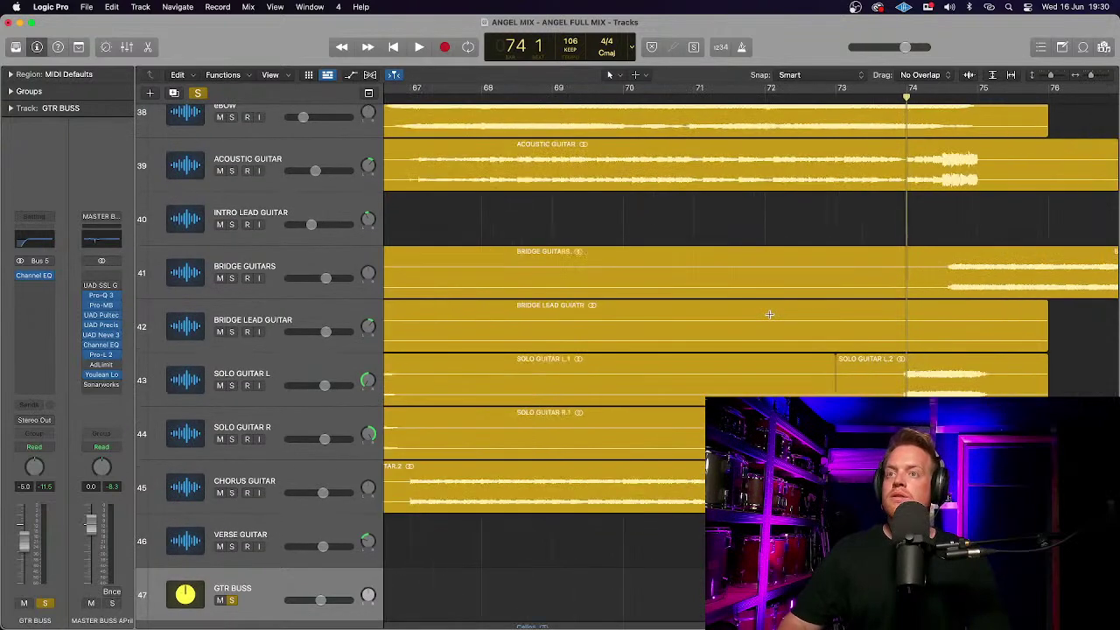
{"action": "key", "text": "super+Right"}
{"action": "left_click", "coordinate": [863, 98]}
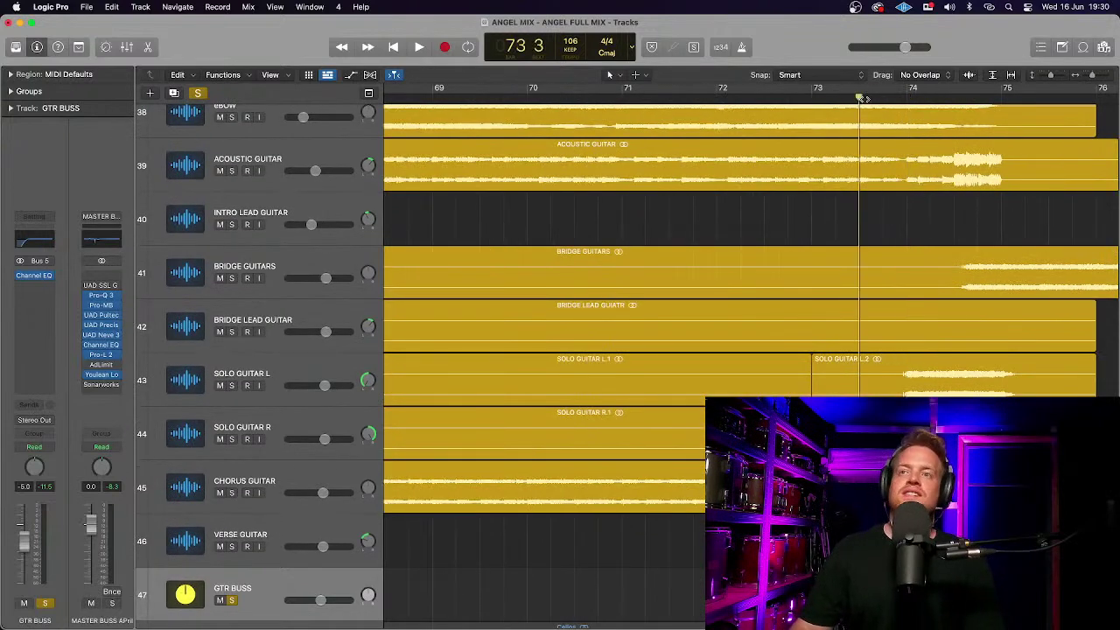
{"action": "left_click", "coordinate": [231, 600]}
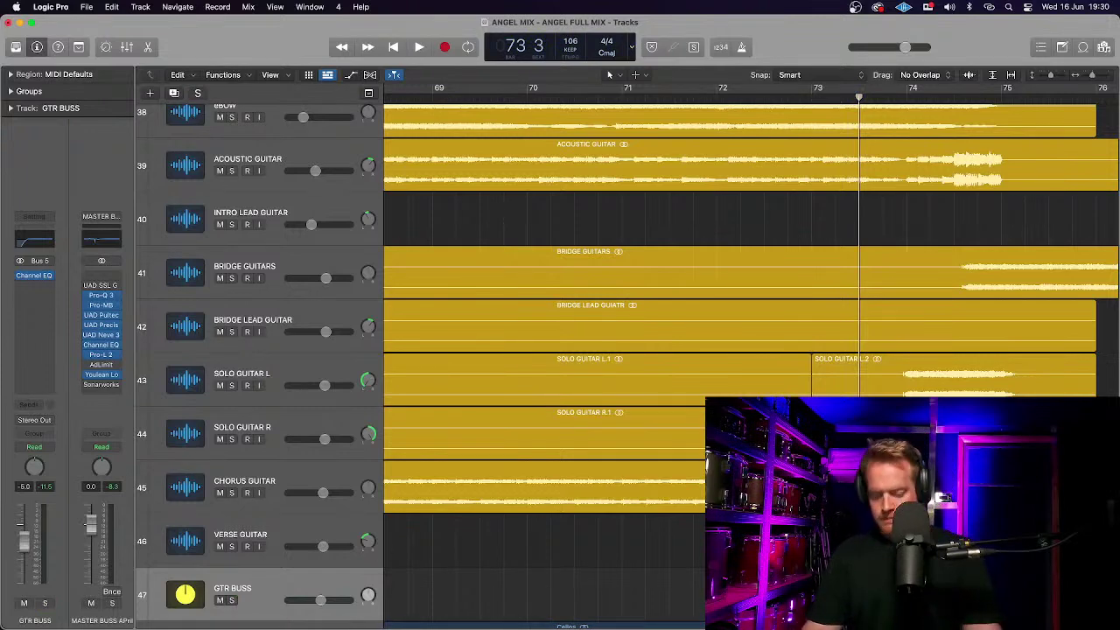
{"action": "key", "text": "super+Down"}
{"action": "key", "text": "space"}
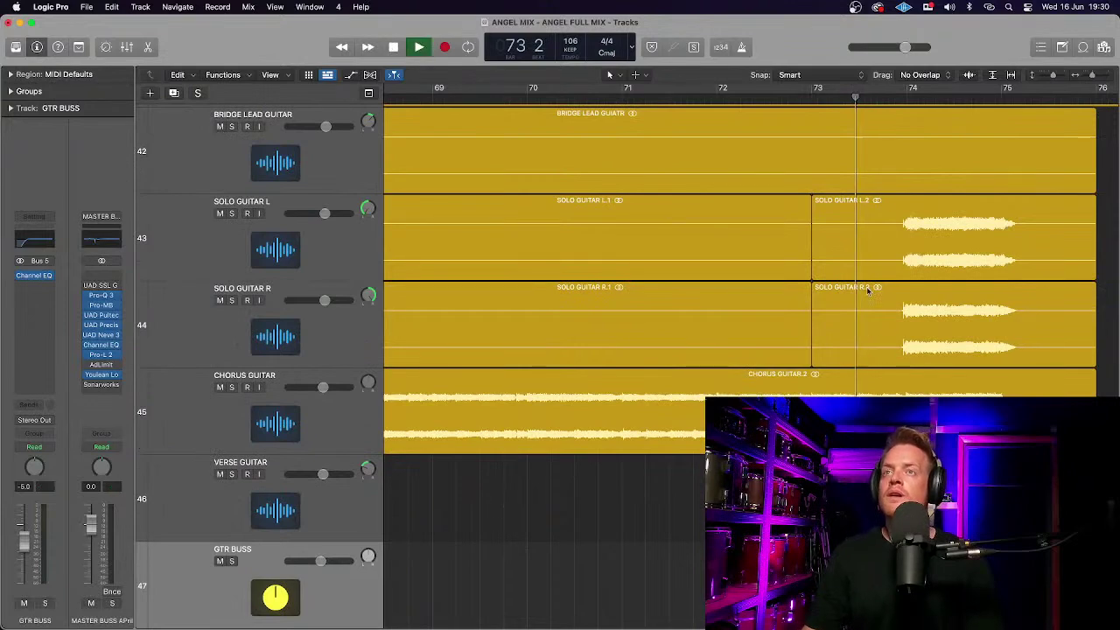
{"action": "scroll", "coordinate": [838, 258], "scroll_direction": "up", "scroll_amount": 2}
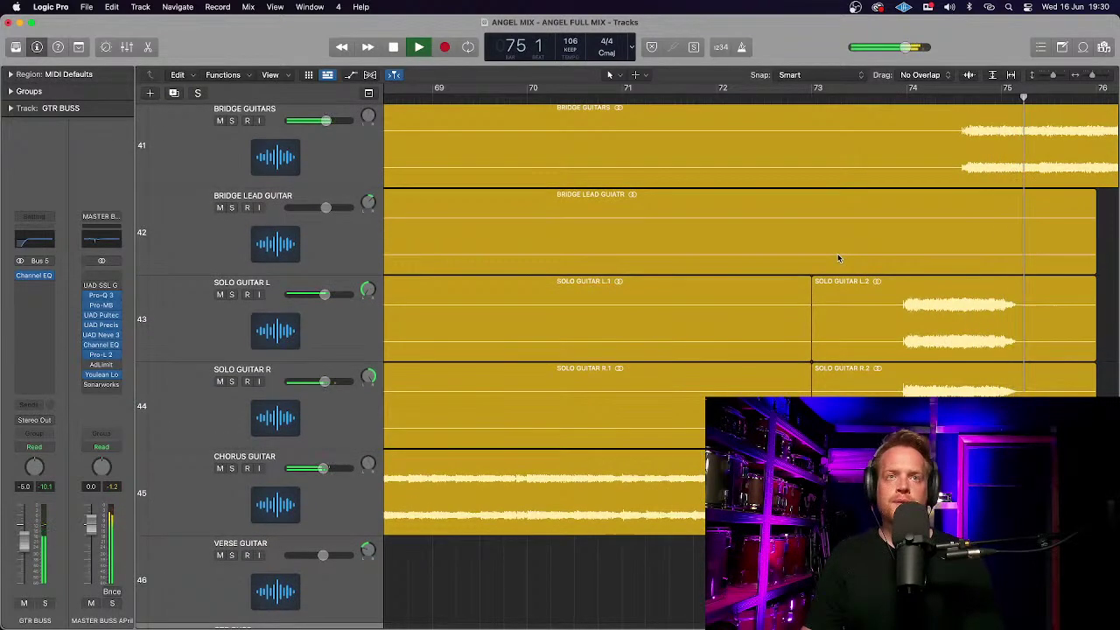
{"action": "key", "text": "space"}
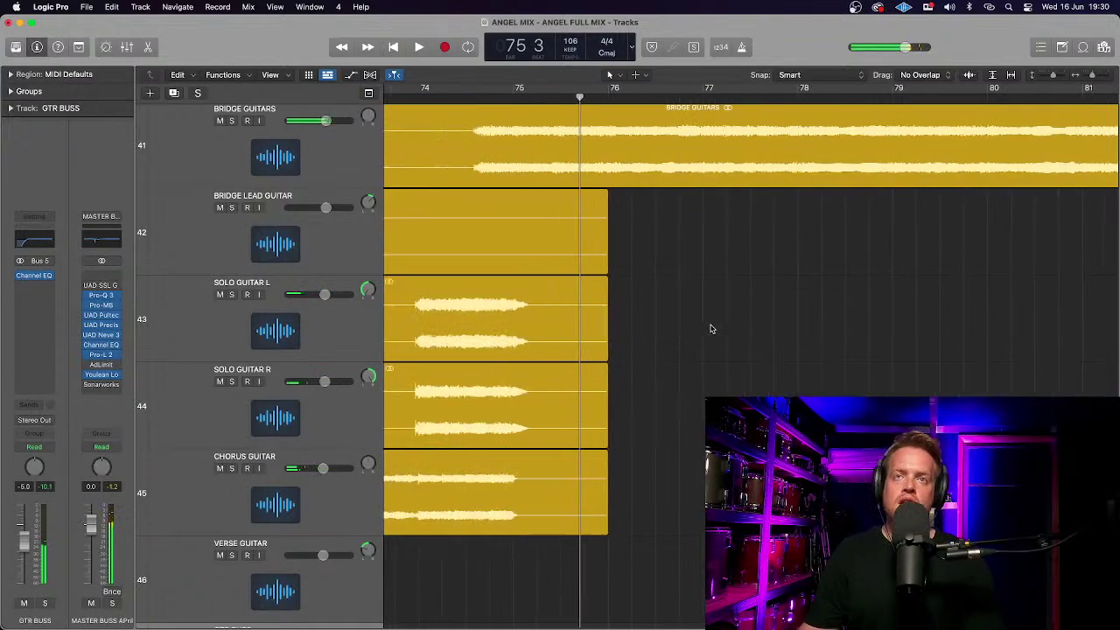
Select the SOLO GUITAR L.2 and SOLO GUITAR R.2 regions around bar 74.
{"action": "scroll", "coordinate": [710, 329], "scroll_direction": "left", "scroll_amount": 2}
{"action": "scroll", "coordinate": [711, 328], "scroll_direction": "up", "scroll_amount": 2}
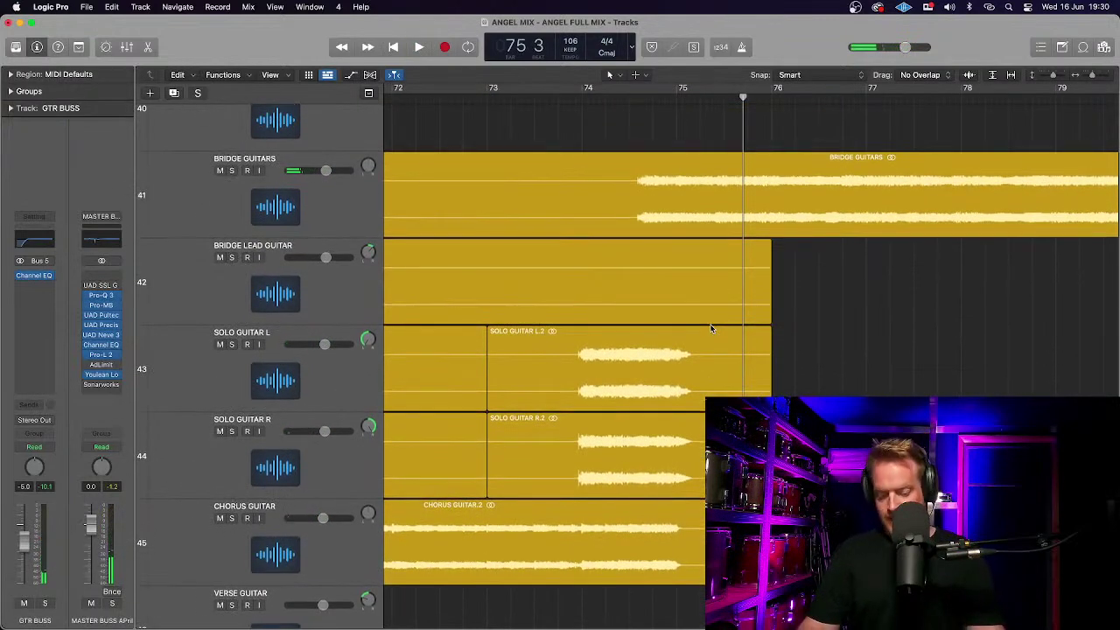
{"action": "key", "text": "super+Up"}
{"action": "scroll", "coordinate": [711, 324], "scroll_direction": "up", "scroll_amount": 5}
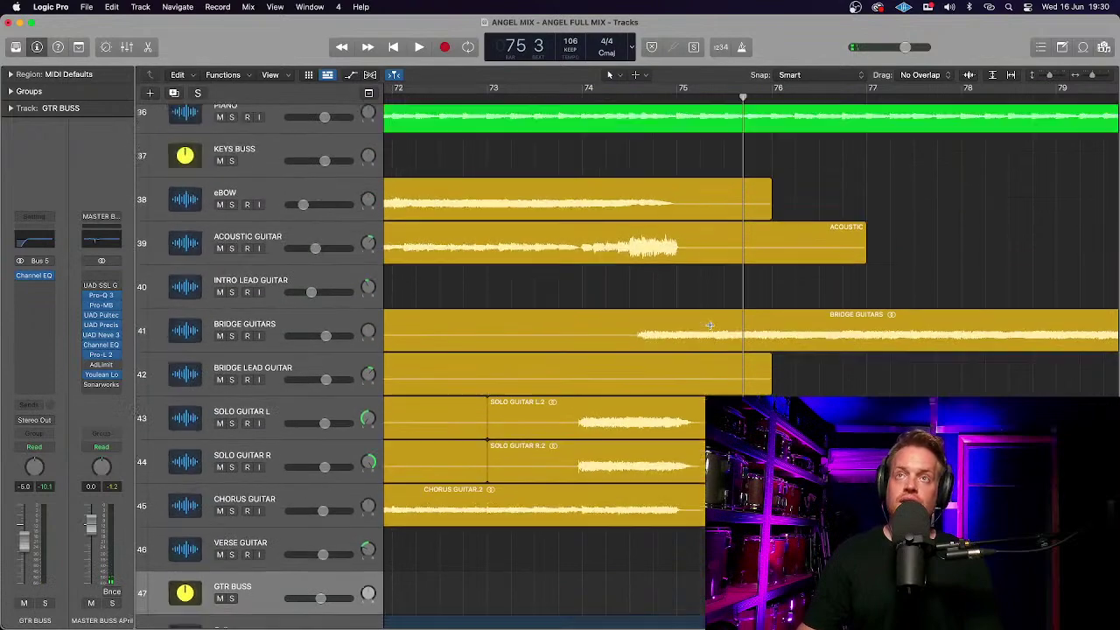
{"action": "key", "text": "super+Up"}
{"action": "scroll", "coordinate": [710, 326], "scroll_direction": "down", "scroll_amount": 5}
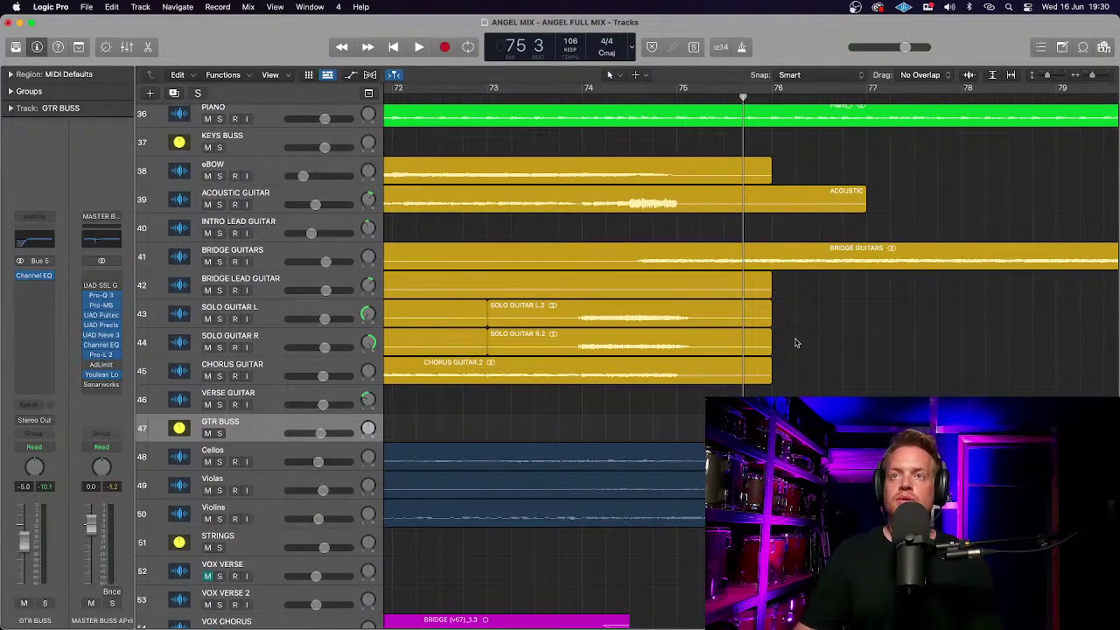
{"action": "left_click_drag", "start_coordinate": [797, 341], "coordinate": [725, 328]}
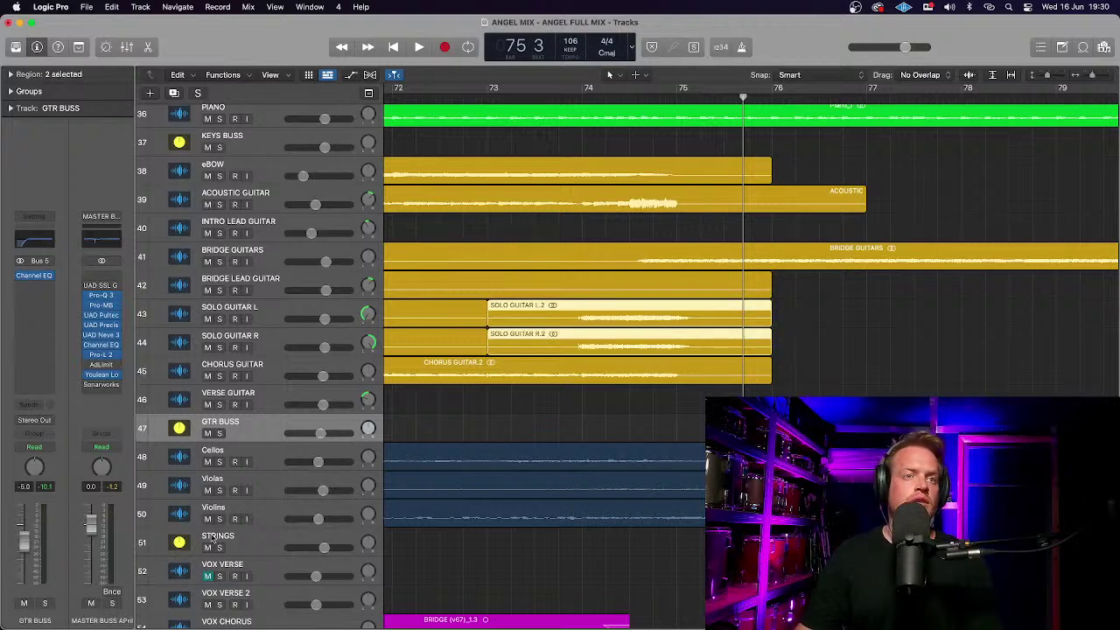
Mute the STRINGS bus and play the passage from just before bar 74 to hear the guitars without strings.
{"action": "left_click", "coordinate": [572, 96]}
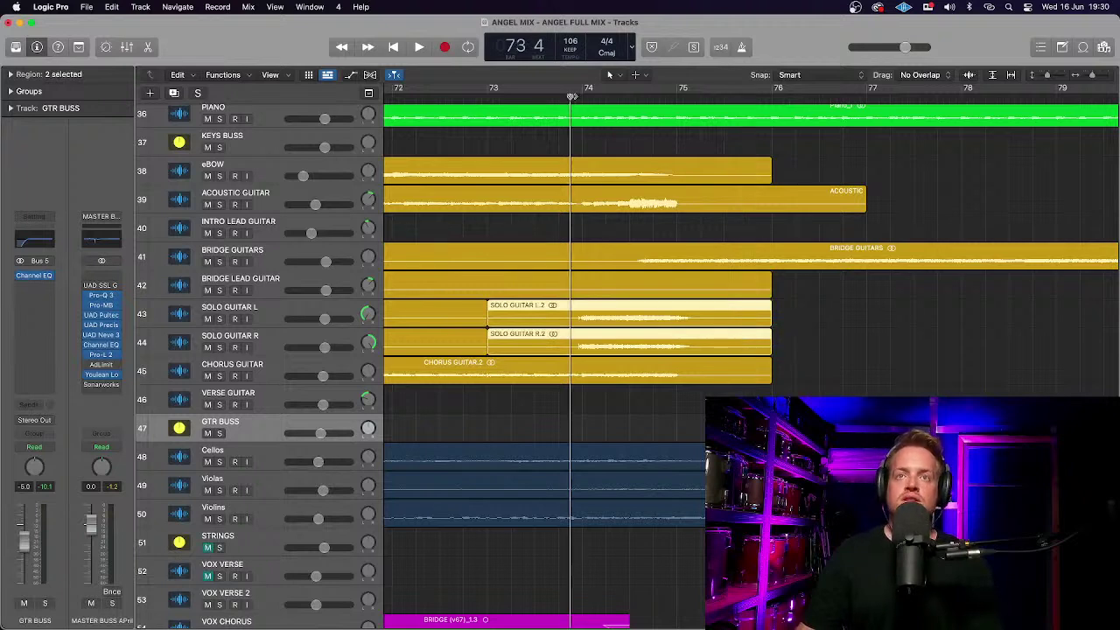
{"action": "left_click", "coordinate": [558, 98]}
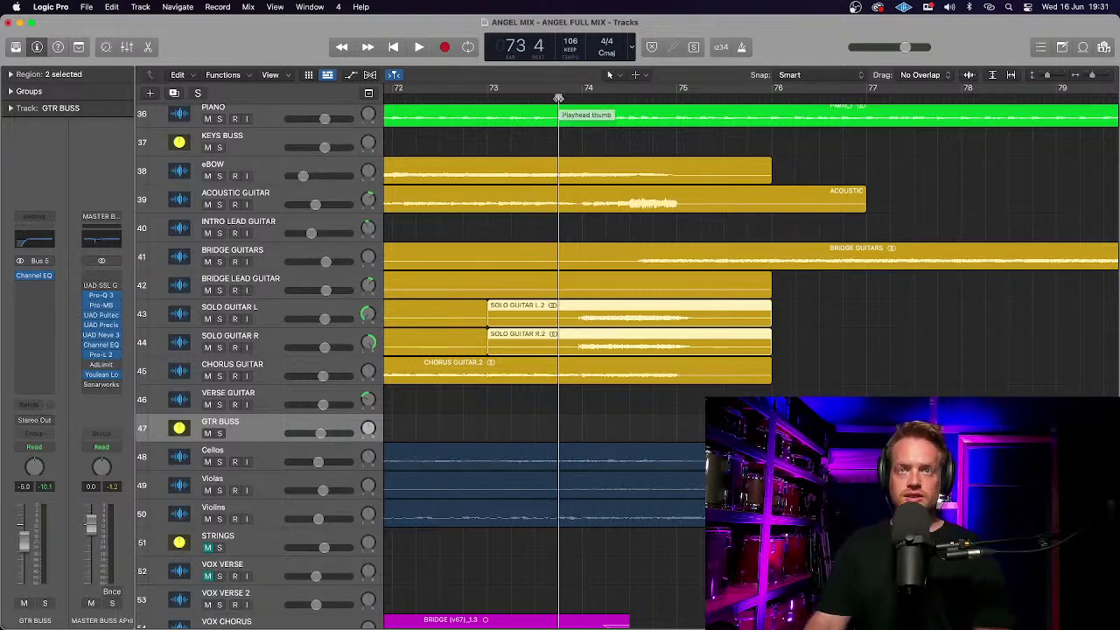
{"action": "key", "text": "space"}
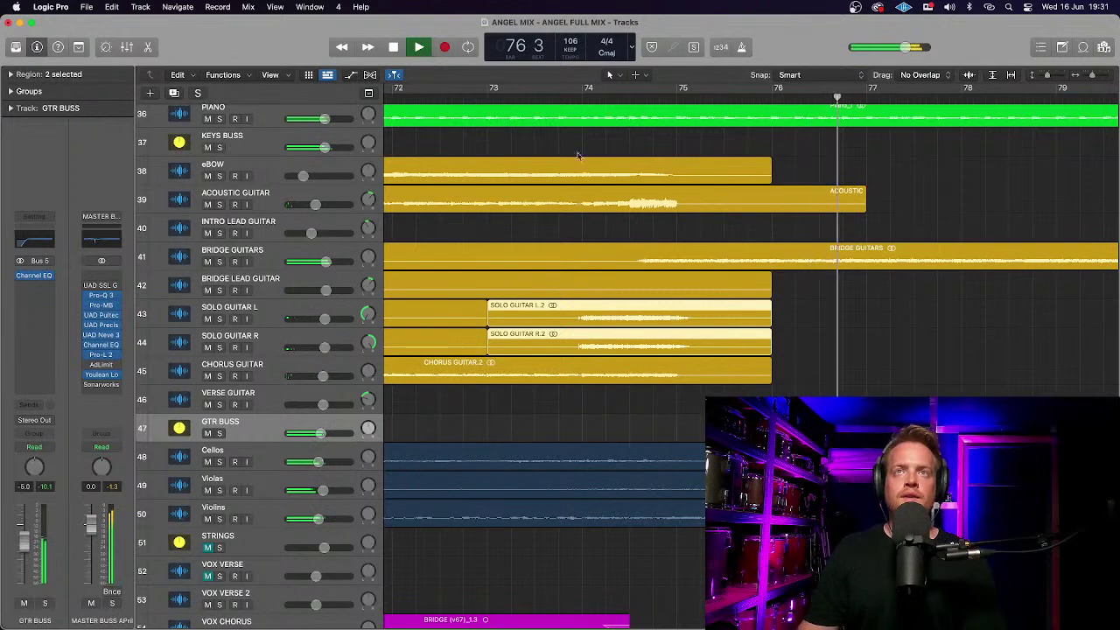
{"action": "left_click", "coordinate": [539, 98]}
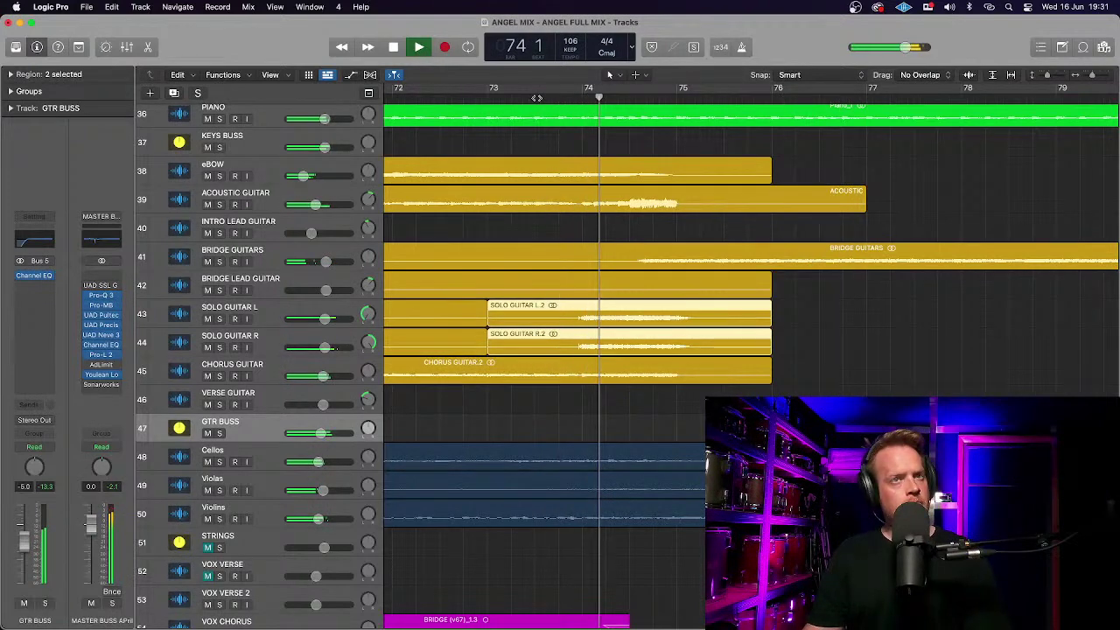
{"action": "key", "text": "space"}
Raise the SOLO GUITAR L and SOLO GUITAR R tracks together to -0.1 dB and replay the passage around bar 74.
{"action": "left_click", "coordinate": [286, 326]}
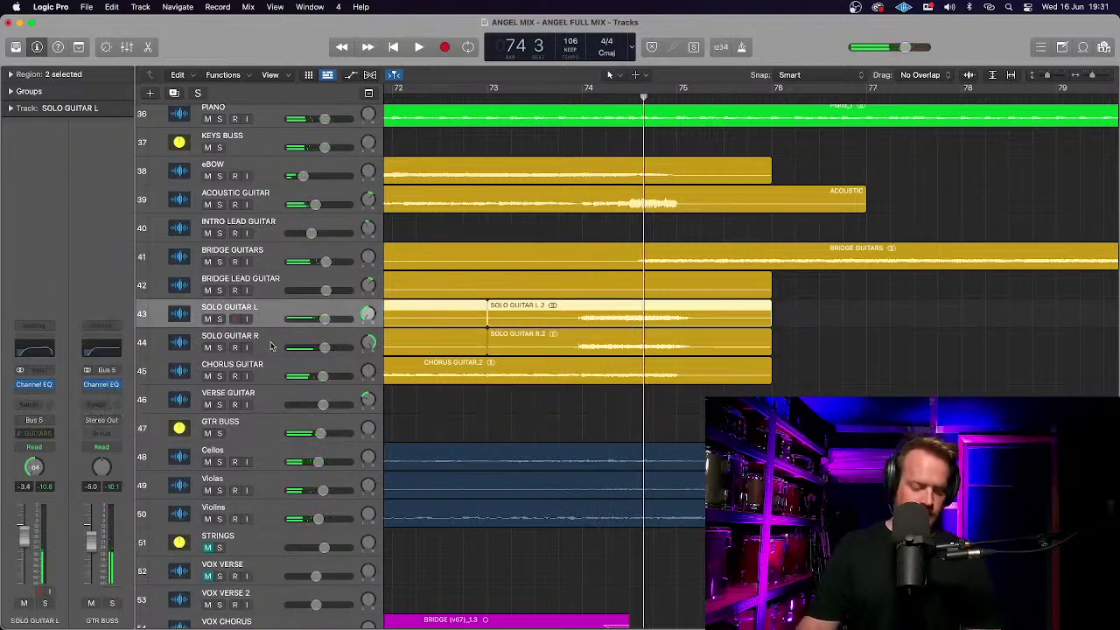
{"action": "left_click", "coordinate": [271, 347], "text": "shift"}
{"action": "left_click", "coordinate": [325, 324]}
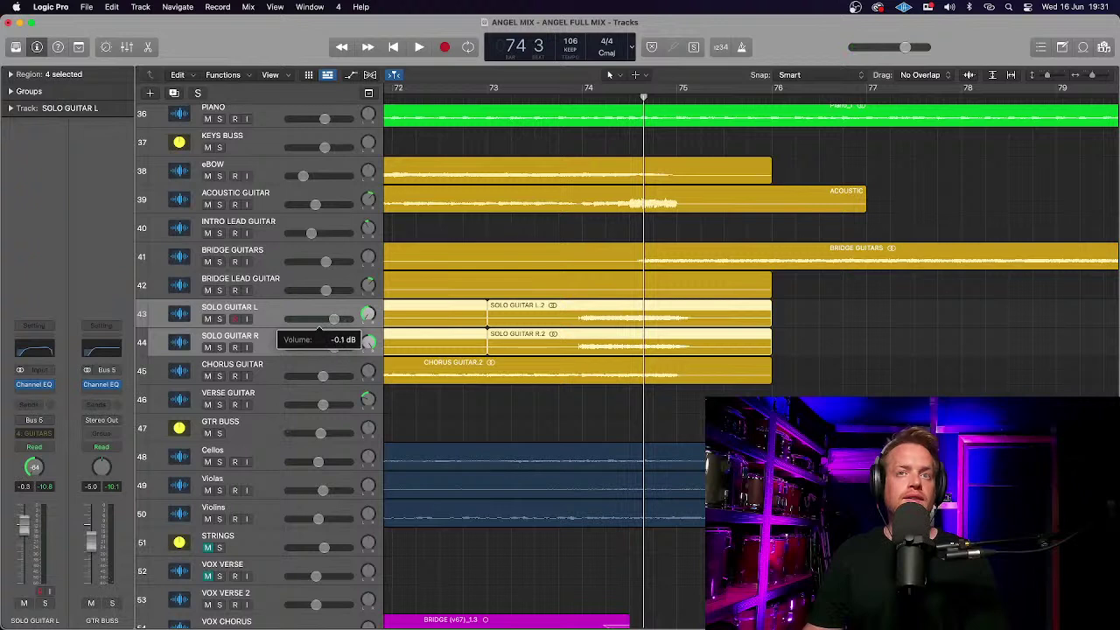
{"action": "left_click", "coordinate": [535, 94]}
{"action": "key", "text": "space"}
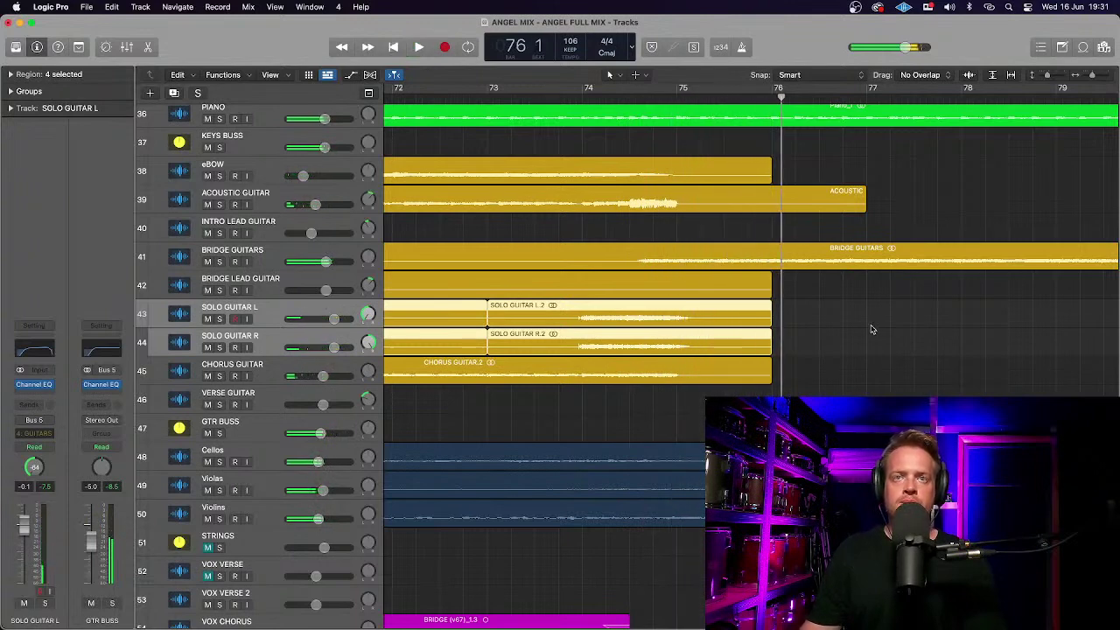
Unmute the STRINGS bus and replay the passage from bar 73 with the strings included.
{"action": "left_click", "coordinate": [238, 547]}
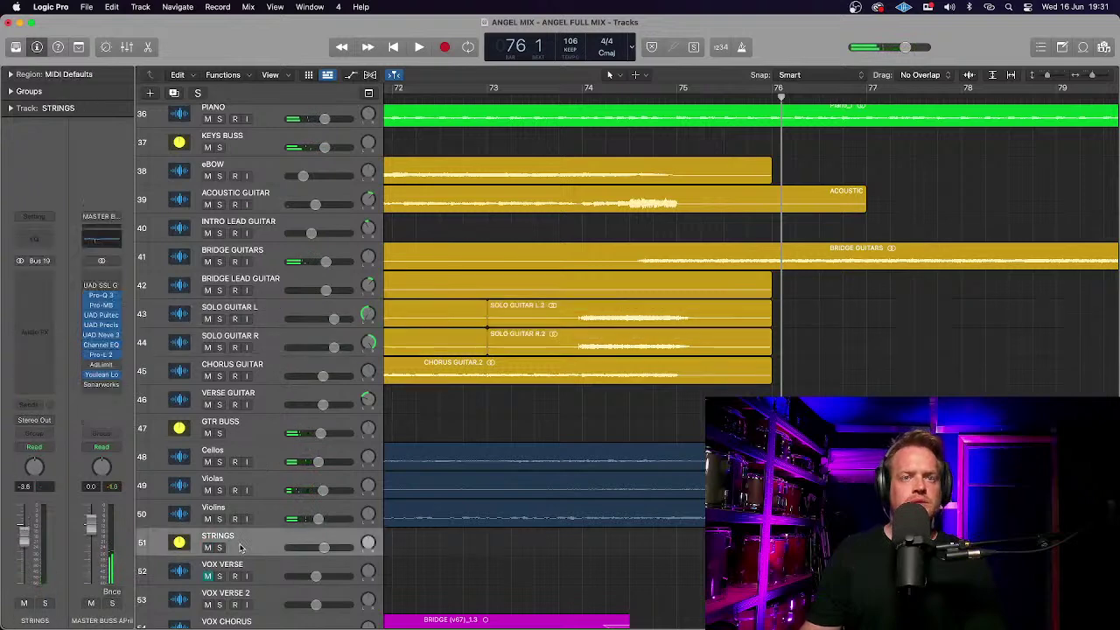
{"action": "double_click", "coordinate": [527, 101]}
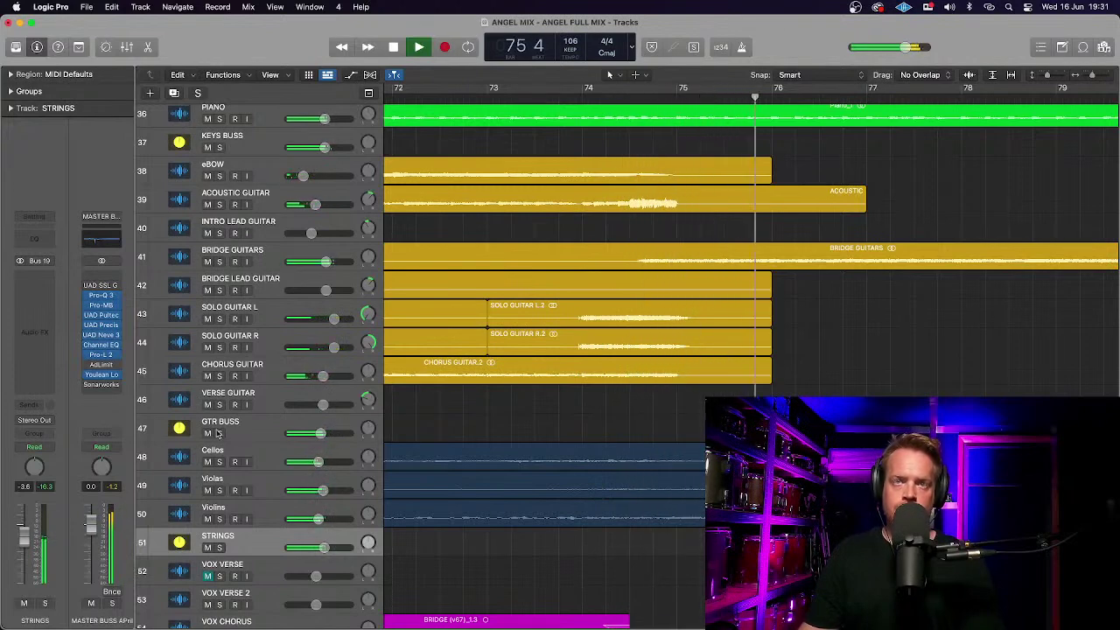
{"action": "key", "text": "space"}
Solo the STRINGS bus and play the passage from just before bar 74 to hear the strings alone.
{"action": "left_click", "coordinate": [220, 547]}
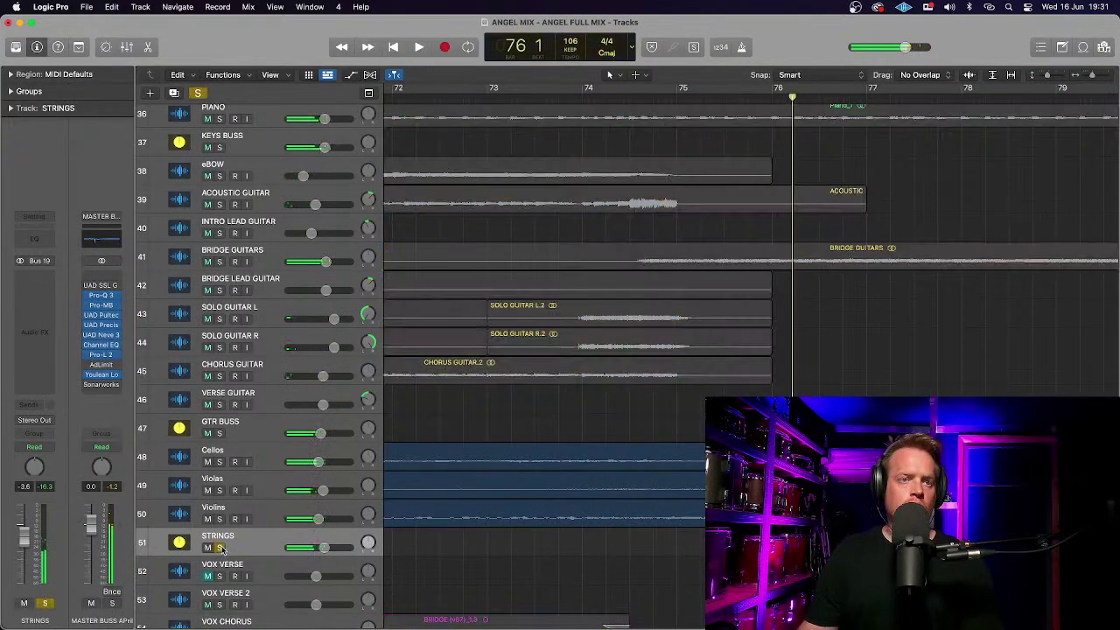
{"action": "left_click", "coordinate": [557, 104]}
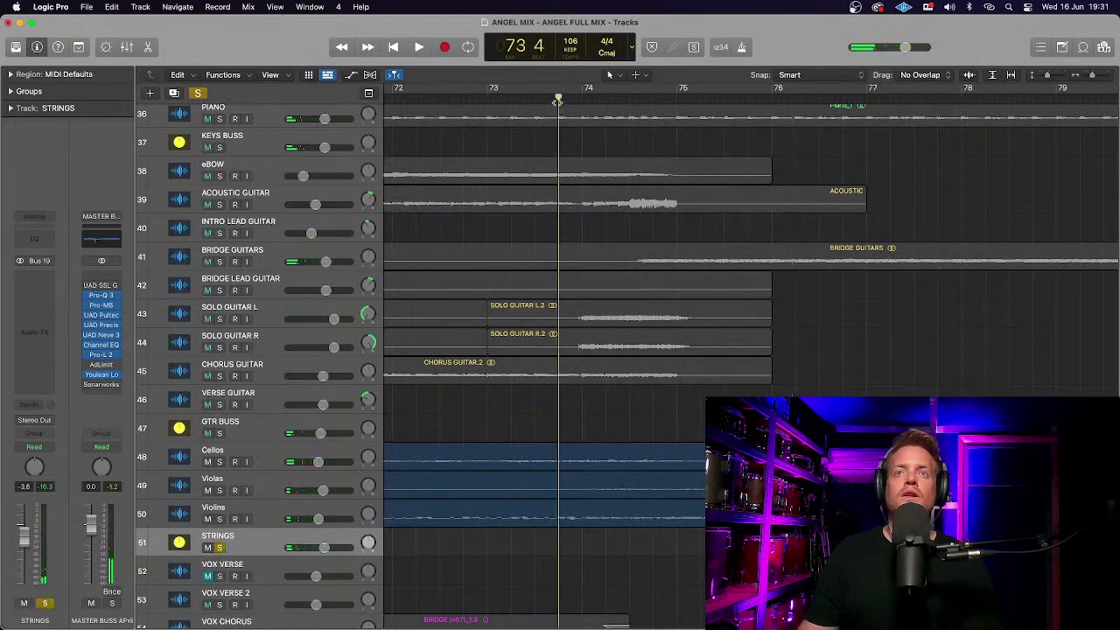
{"action": "key", "text": "space"}
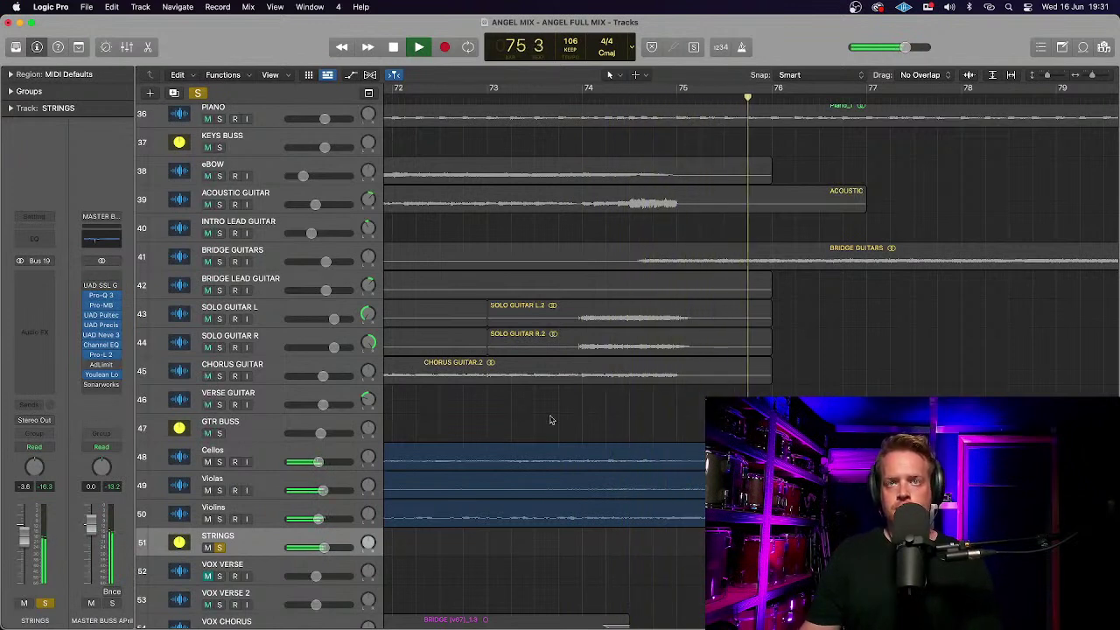
{"action": "key", "text": "space"}
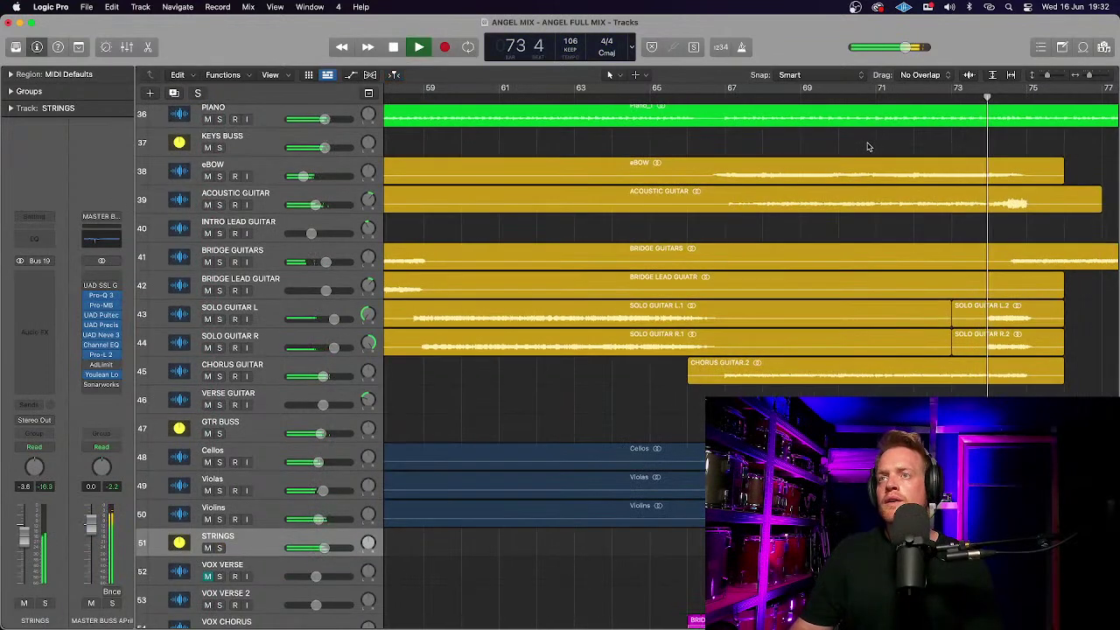
Play the full mix from bar 73 past bar 76 to hear the solo guitars and strings together.
{"action": "scroll", "coordinate": [867, 145], "scroll_direction": "right", "scroll_amount": 5}
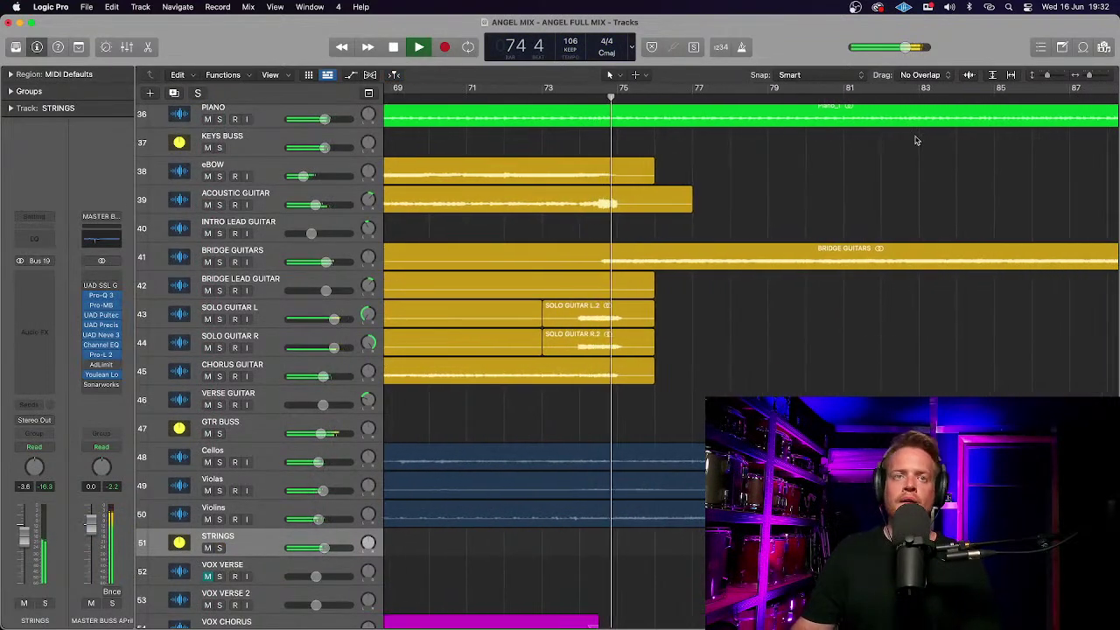
{"action": "scroll", "coordinate": [915, 140], "scroll_direction": "down", "scroll_amount": 1}
{"action": "scroll", "coordinate": [838, 253], "scroll_direction": "right", "scroll_amount": 1}
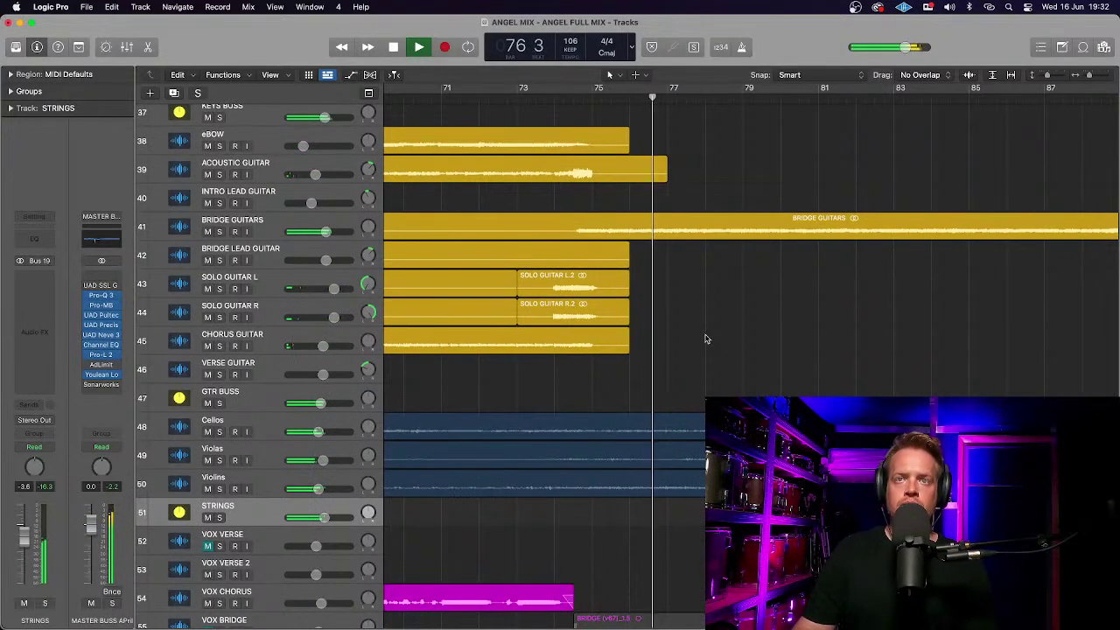
{"action": "key", "text": "space"}
Show track automation and play the passage around bar 74 through to bar 79 in the full mix.
{"action": "key", "text": "z"}
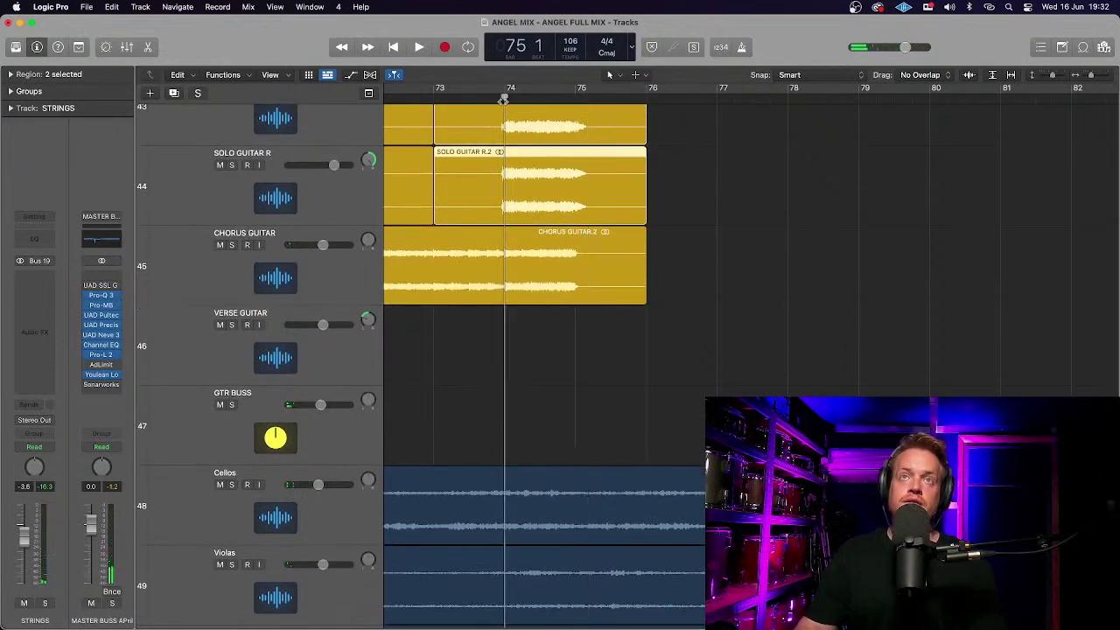
{"action": "left_click", "coordinate": [503, 98]}
{"action": "scroll", "coordinate": [503, 98], "scroll_direction": "down", "scroll_amount": 5}
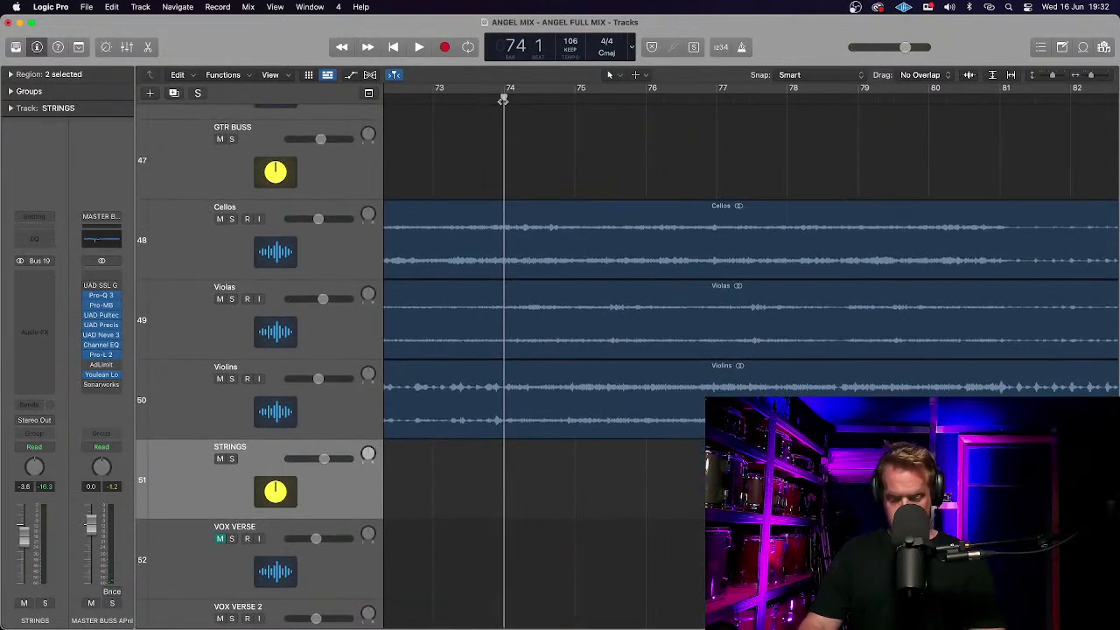
{"action": "key", "text": "a"}
{"action": "key", "text": "space"}
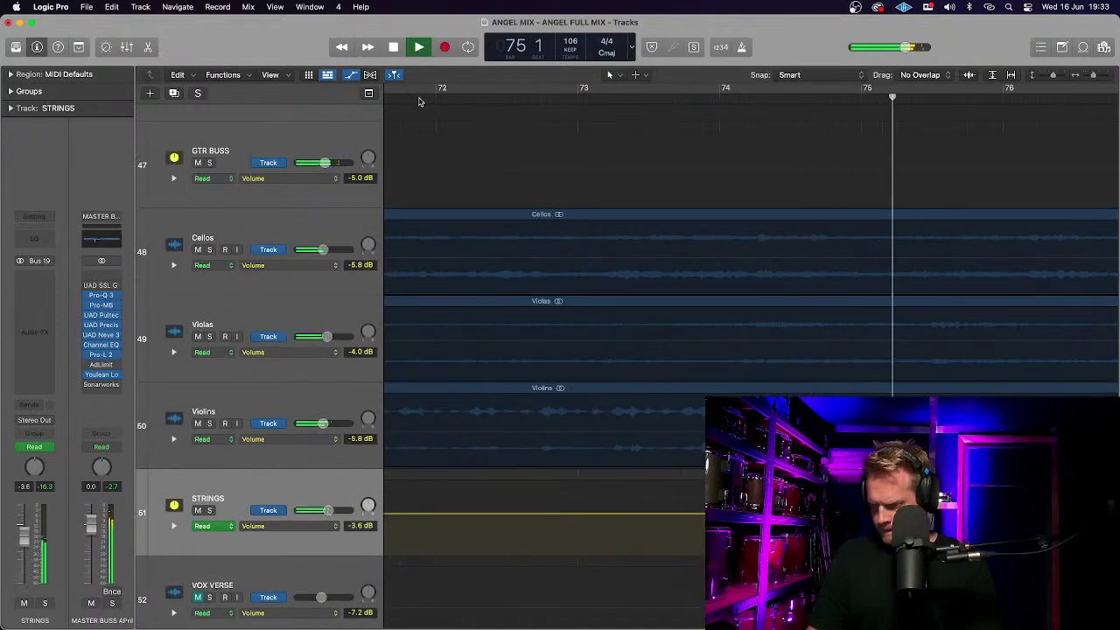
{"action": "key", "text": "super+Up"}
{"action": "key", "text": "super+Up"}
{"action": "key", "text": "super+Up"}
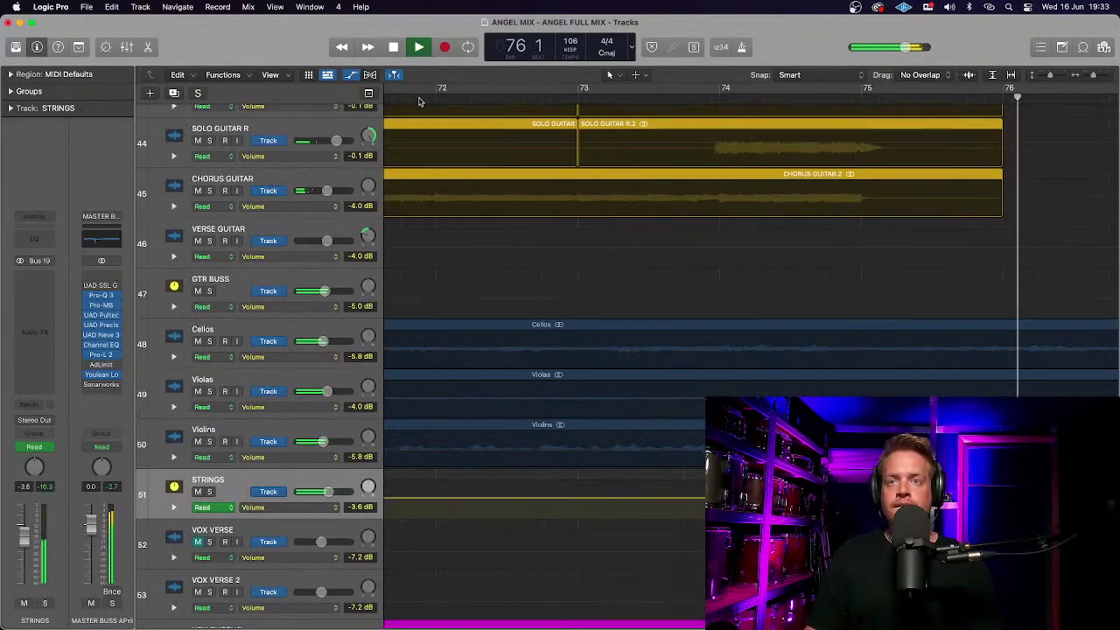
{"action": "key", "text": "super+Left"}
{"action": "key", "text": "super+Left"}
{"action": "key", "text": "super+Up"}
{"action": "key", "text": "super+Up"}
{"action": "key", "text": "super+Up"}
{"action": "key", "text": "super+Up"}
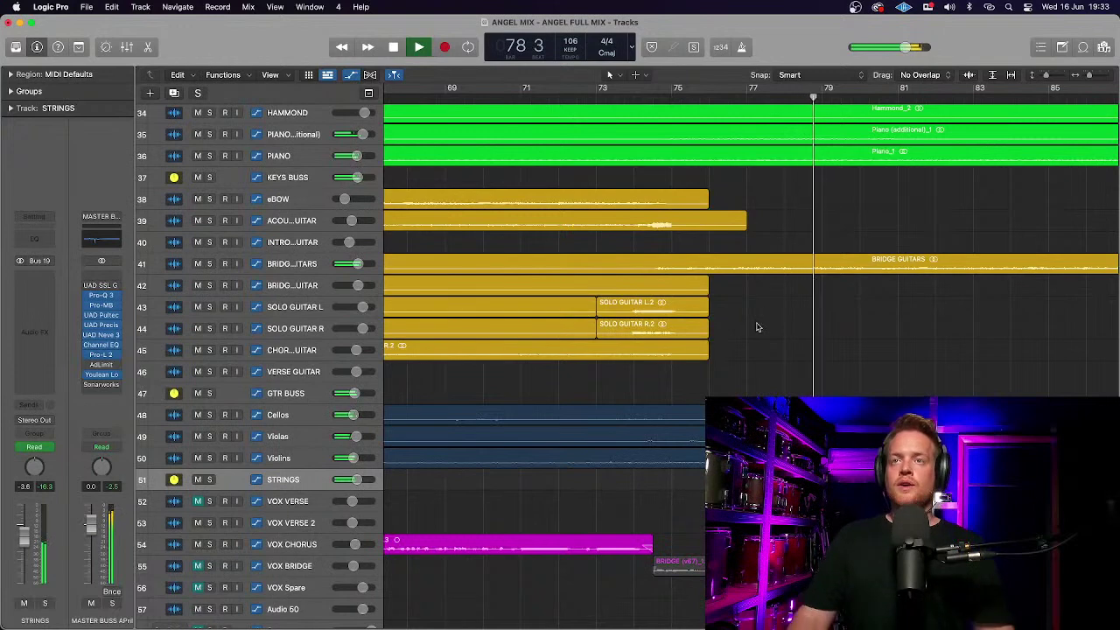
{"action": "key", "text": "space"}
Examine the keys, guitar and strings regions across the whole arrangement.
{"action": "scroll", "coordinate": [584, 347], "scroll_direction": "down", "scroll_amount": 5}
{"action": "scroll", "coordinate": [585, 346], "scroll_direction": "down", "scroll_amount": 3}
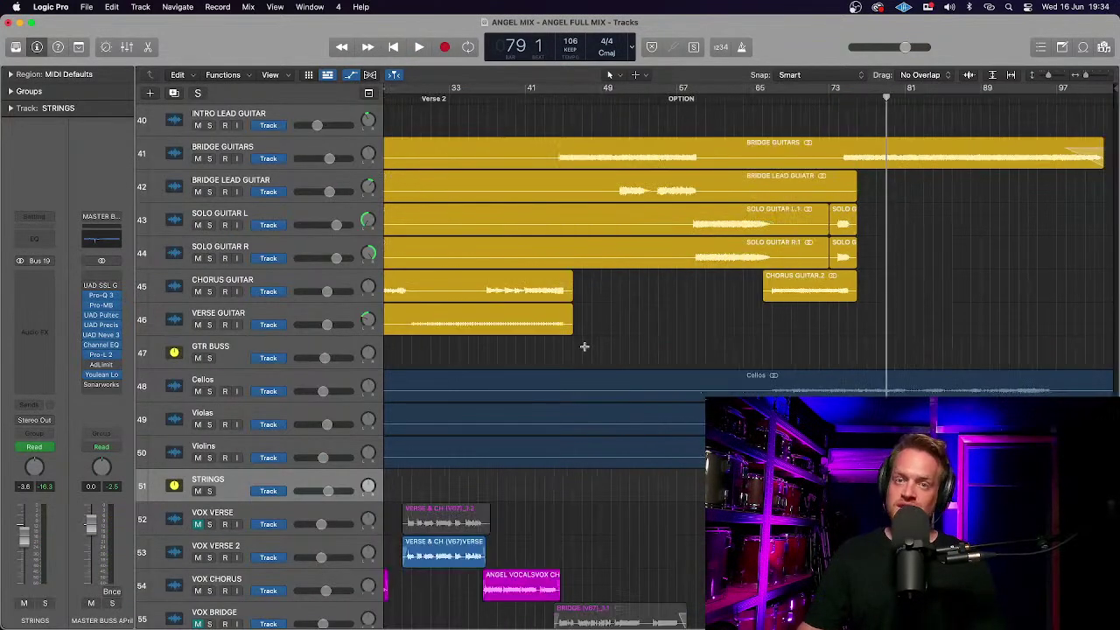
{"action": "scroll", "coordinate": [584, 350], "scroll_direction": "up", "scroll_amount": 10}
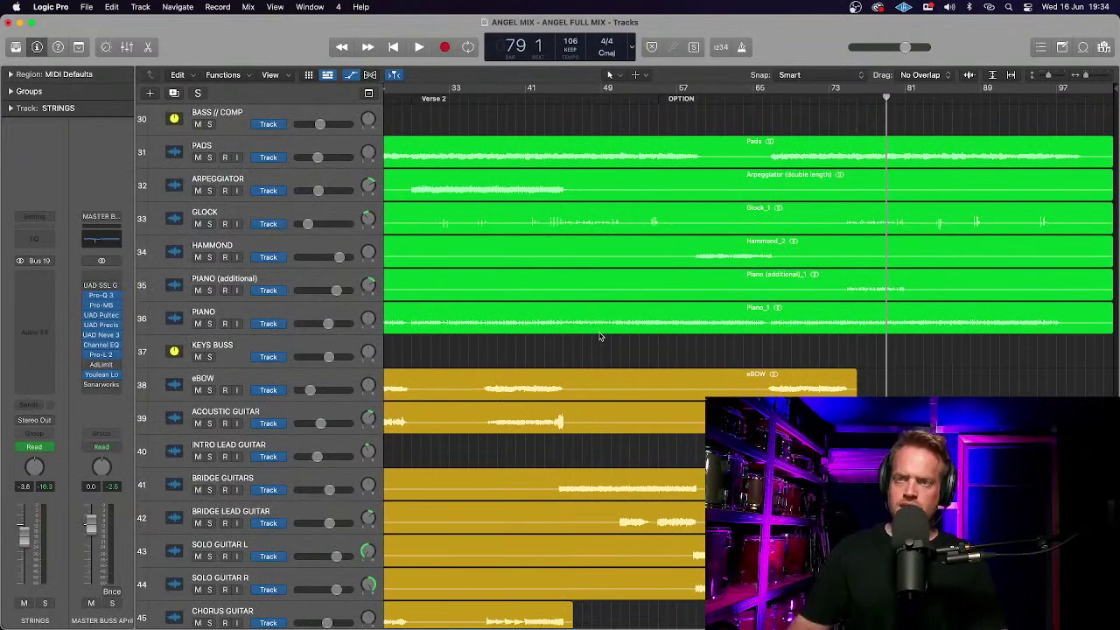
{"action": "scroll", "coordinate": [560, 336], "scroll_direction": "down", "scroll_amount": 3}
{"action": "scroll", "coordinate": [923, 316], "scroll_direction": "down", "scroll_amount": 6}
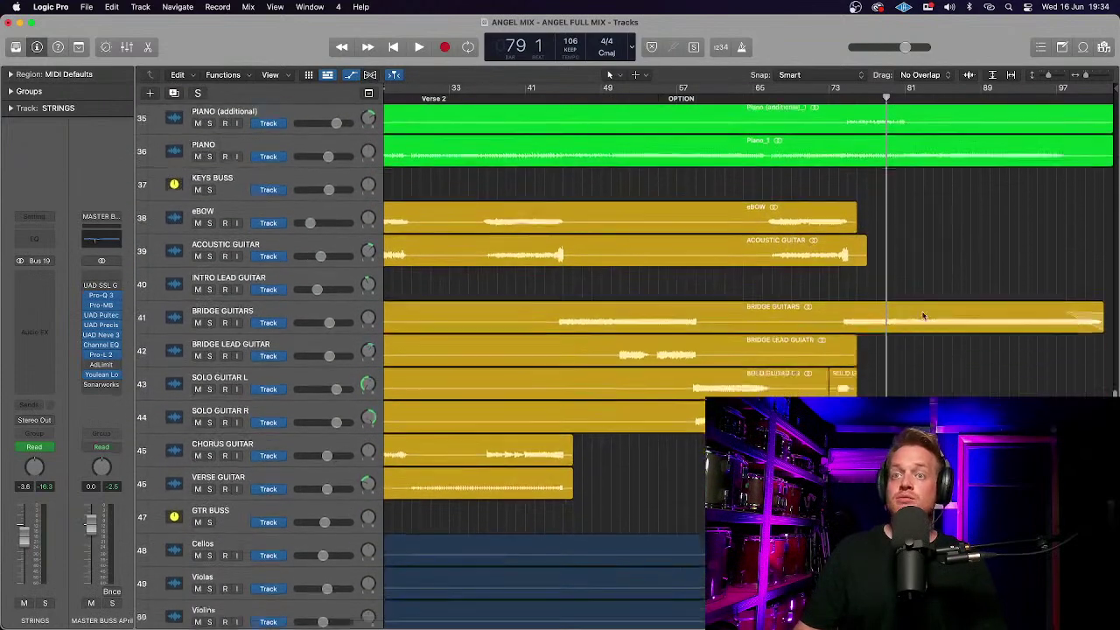
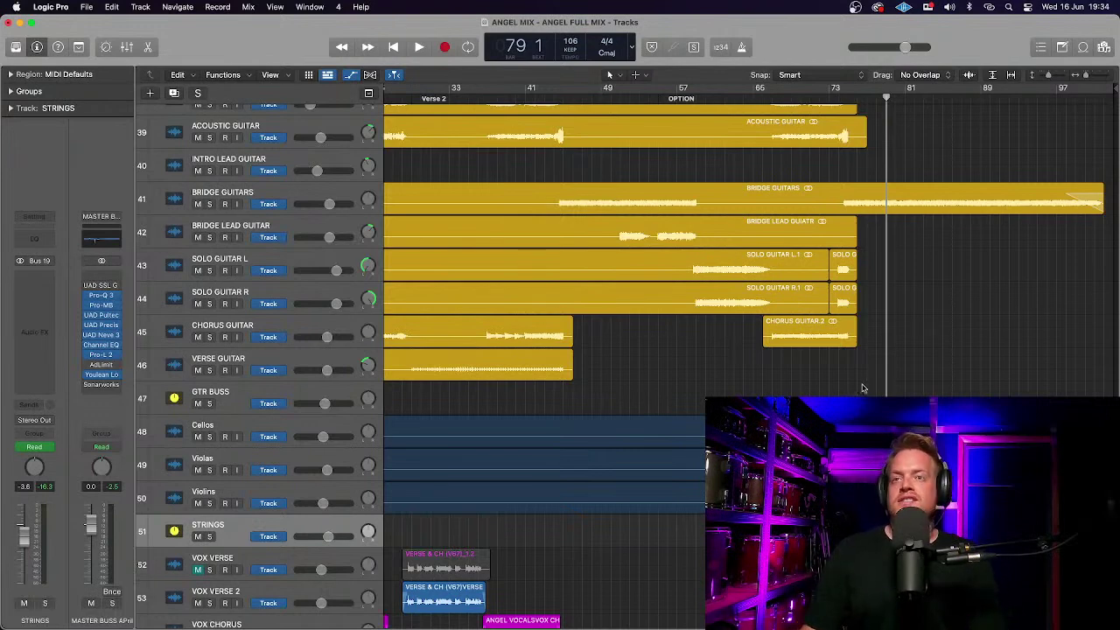
{"action": "scroll", "coordinate": [711, 391], "scroll_direction": "up", "scroll_amount": 3}
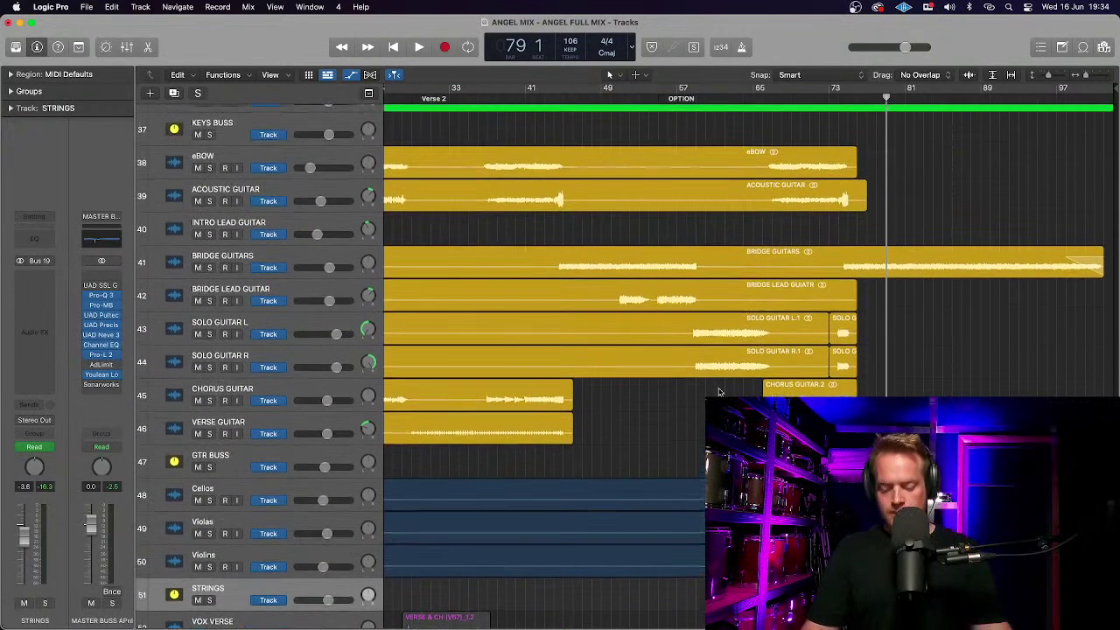
{"action": "scroll", "coordinate": [718, 389], "scroll_direction": "down", "scroll_amount": 3}
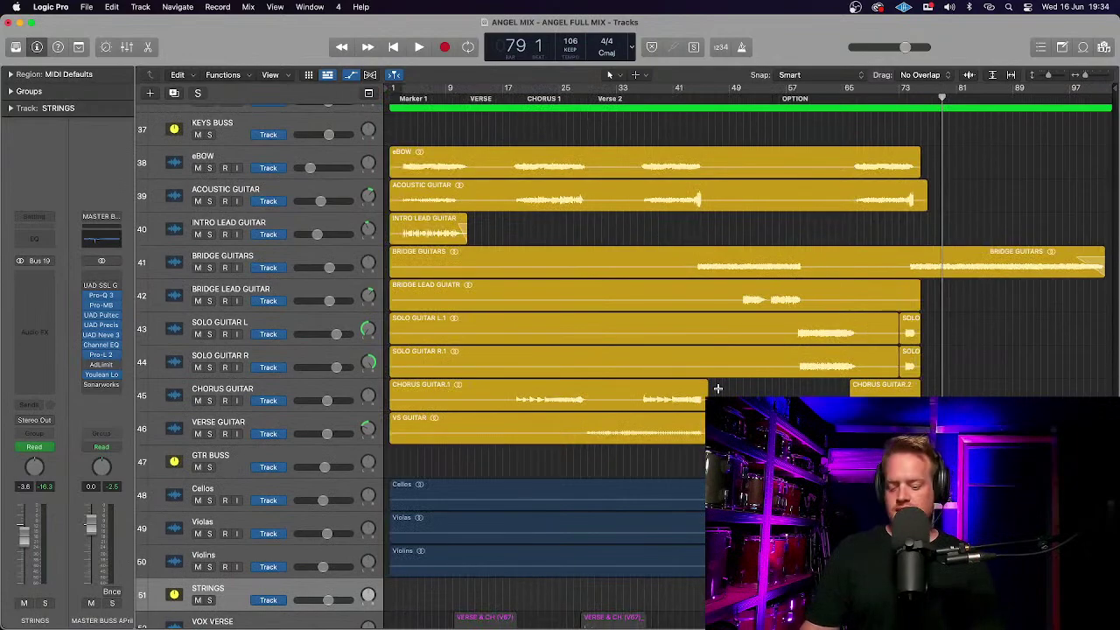
{"action": "scroll", "coordinate": [718, 387], "scroll_direction": "down", "scroll_amount": 5}
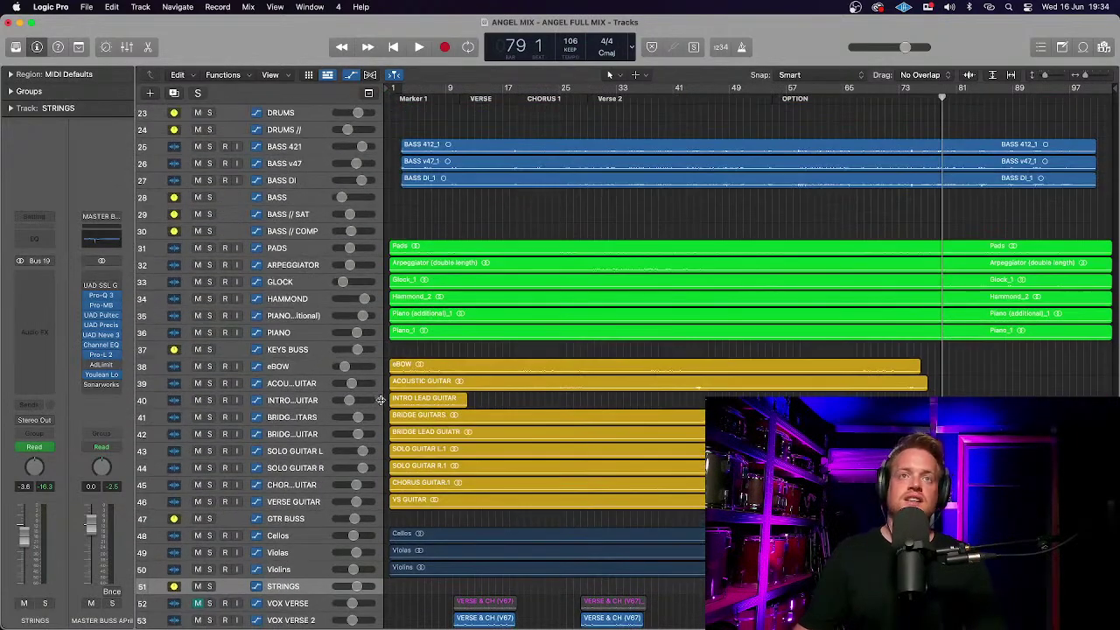
Solo the BASS and GTR BUSS tracks and play them from the intro at about bar 3.
{"action": "scroll", "coordinate": [301, 277], "scroll_direction": "up", "scroll_amount": 3}
{"action": "left_click", "coordinate": [209, 247]}
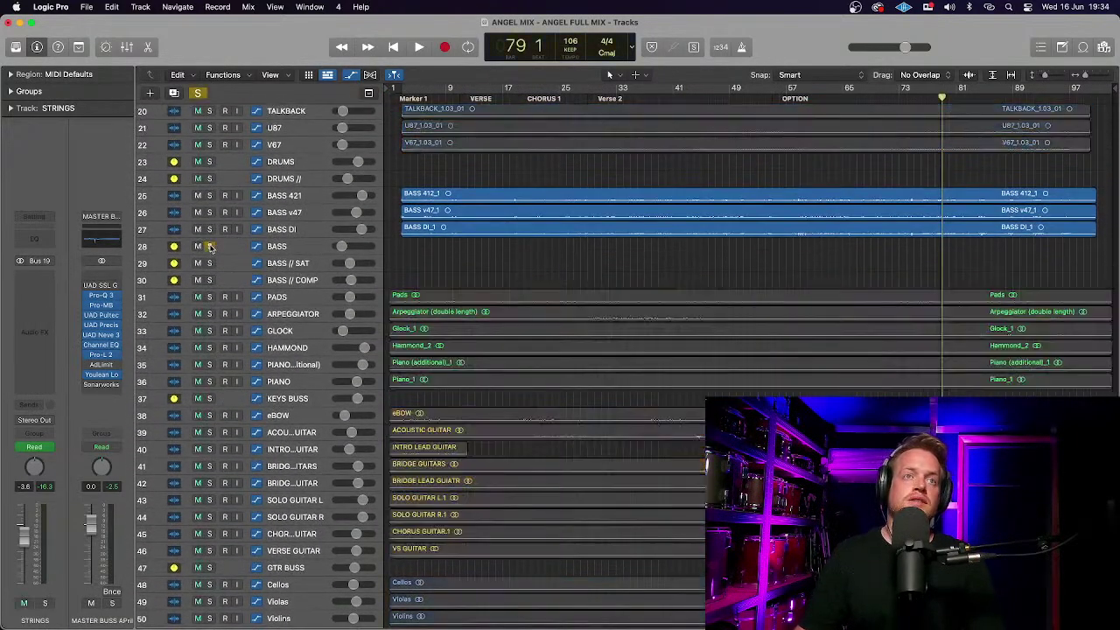
{"action": "left_click", "coordinate": [209, 568]}
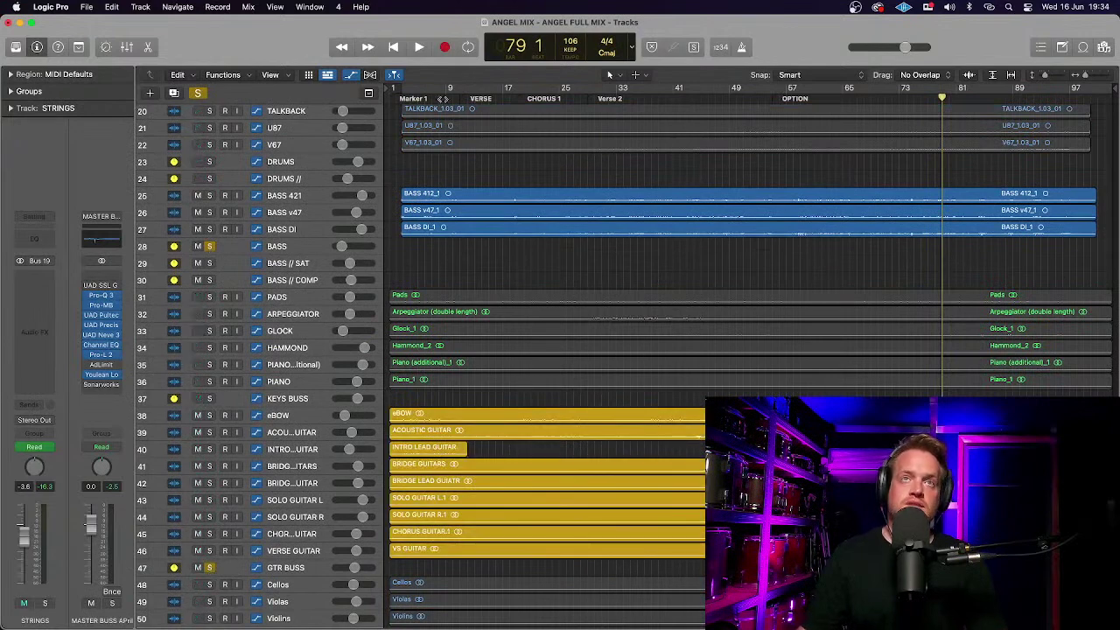
{"action": "left_click", "coordinate": [404, 100]}
{"action": "key", "text": "space"}
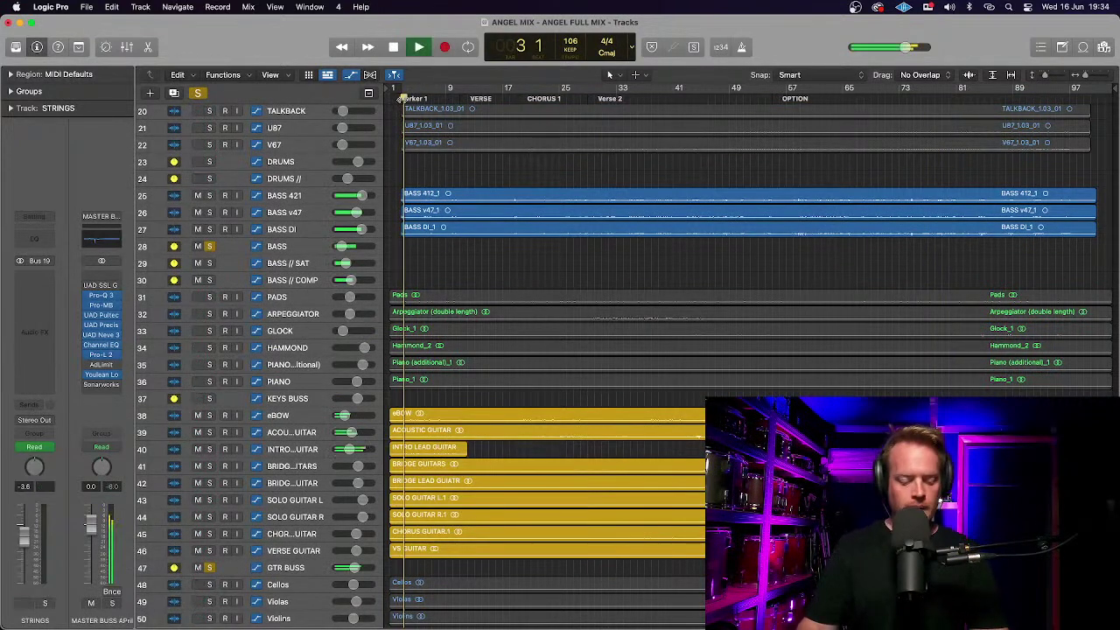
Narrow the inspector and the track headers to give the arrangement more room while the soloed intro plays.
{"action": "key", "text": "super+Right"}
{"action": "key", "text": "super+Down"}
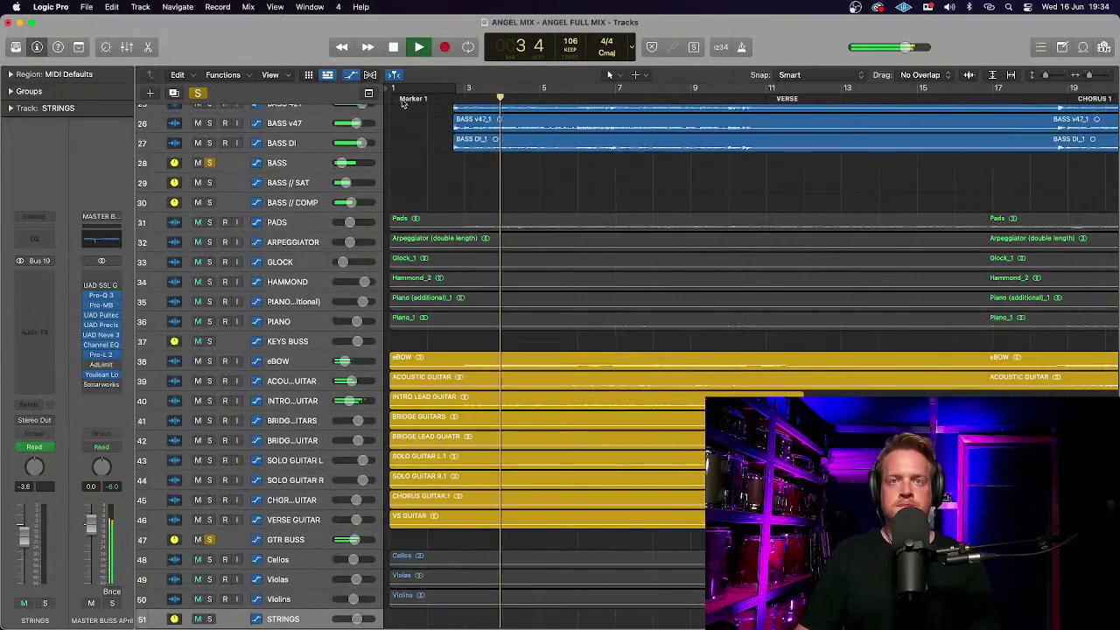
{"action": "key", "text": "super+Left"}
{"action": "key", "text": "super+Down"}
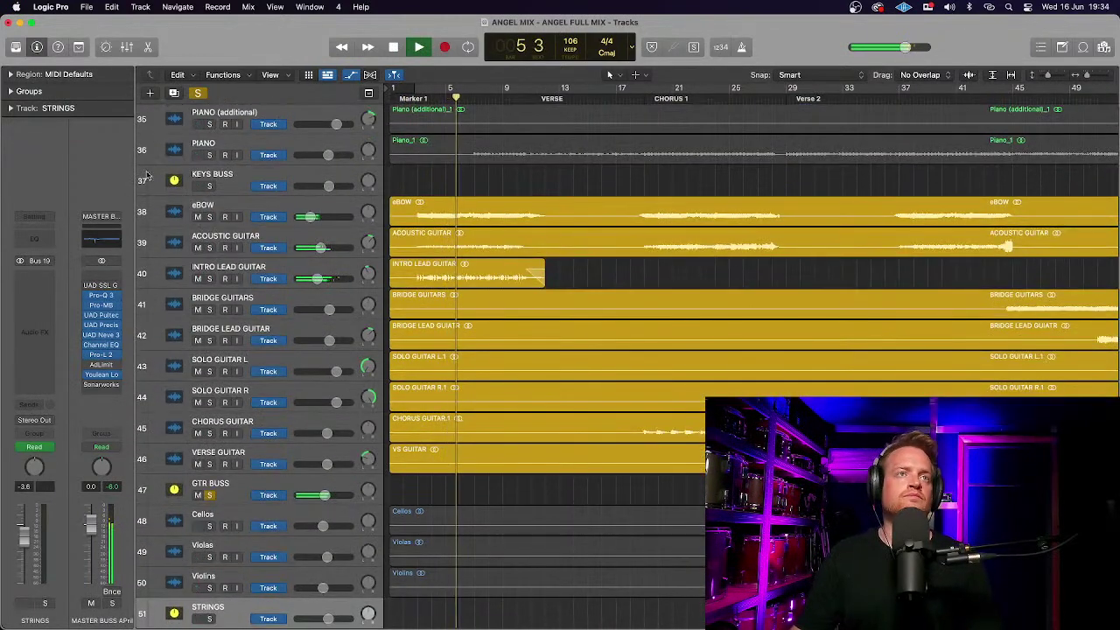
{"action": "left_click_drag", "start_coordinate": [134, 166], "coordinate": [90, 172]}
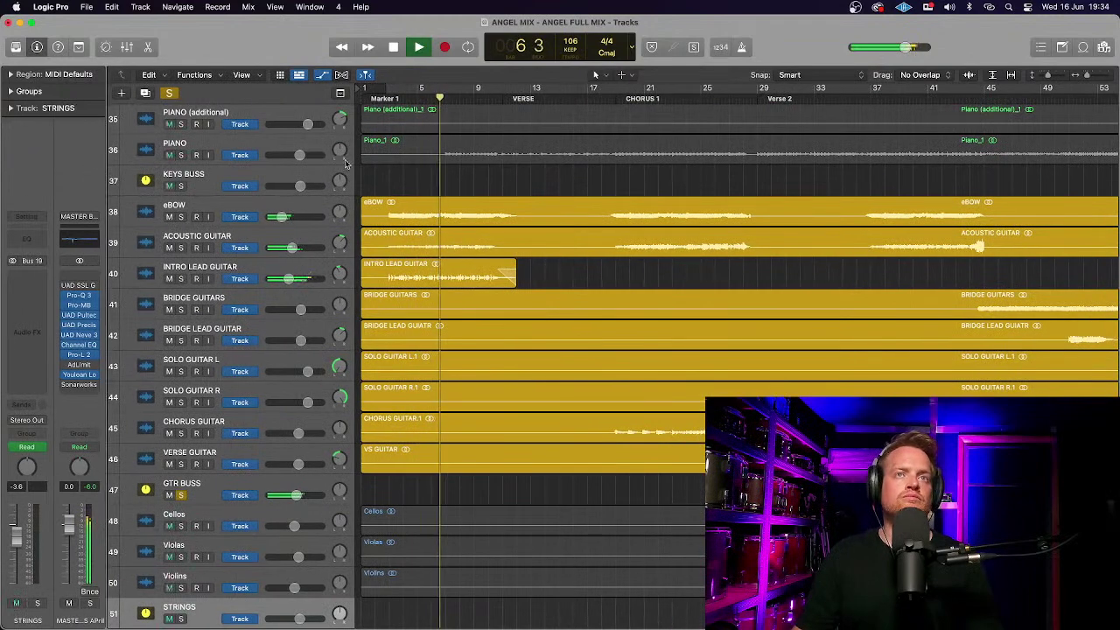
{"action": "mouse_move", "coordinate": [355, 169]}
{"action": "left_mouse_down"}
{"action": "mouse_move", "coordinate": [297, 169]}
{"action": "mouse_move", "coordinate": [340, 168]}
{"action": "left_mouse_up"}
{"action": "scroll", "coordinate": [688, 182], "scroll_direction": "right", "scroll_amount": 2}
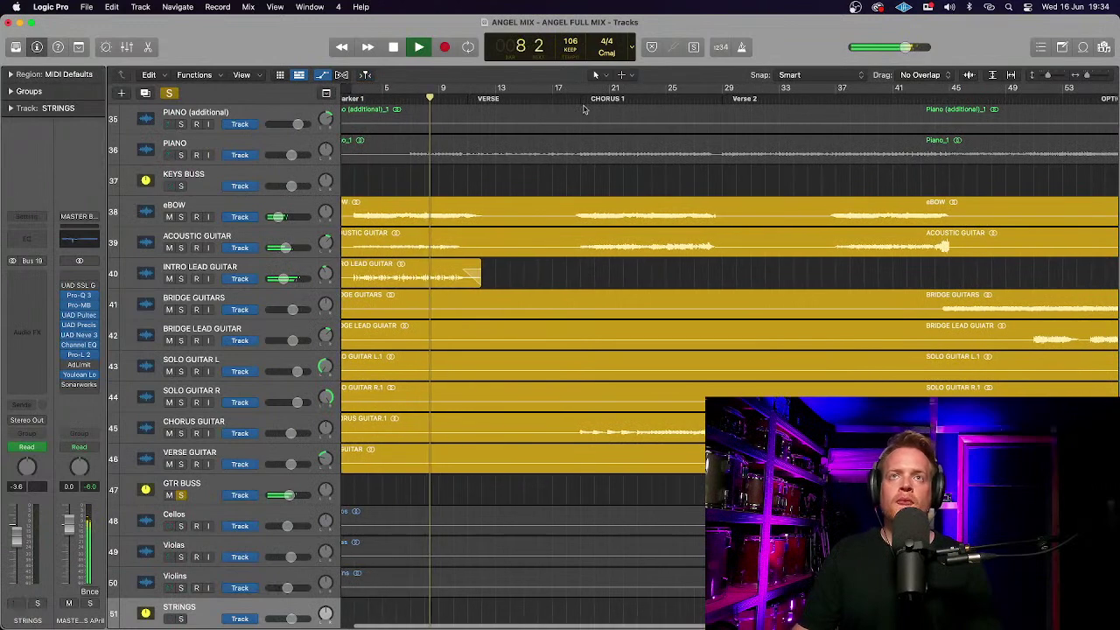
Play the soloed bass and guitars from the start of Chorus 1, just before bar 37, and around bar 43.
{"action": "left_click", "coordinate": [579, 99]}
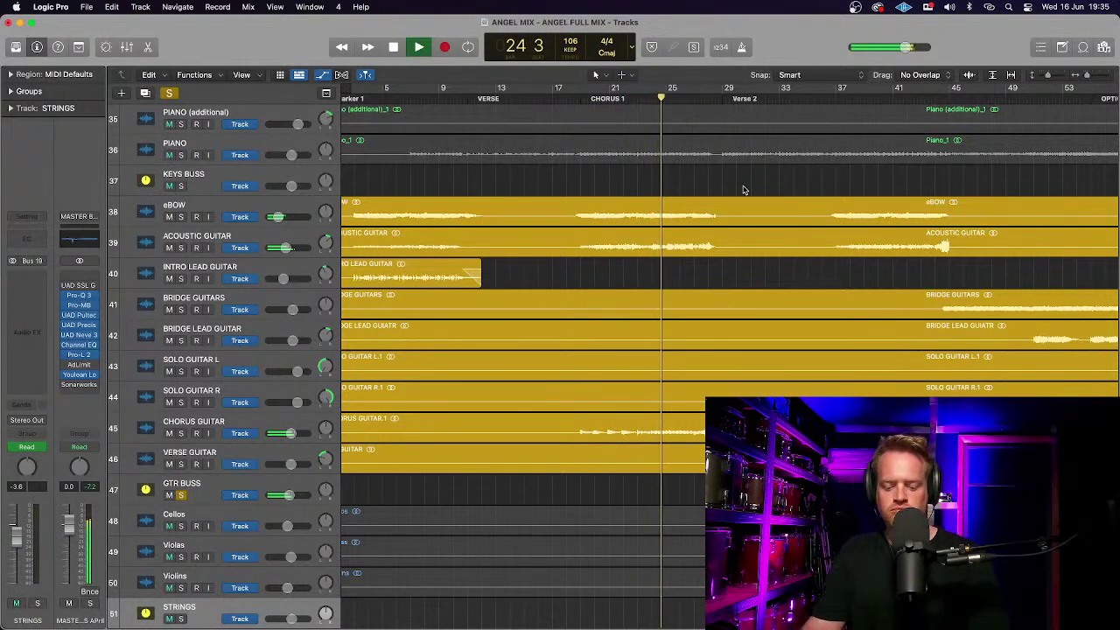
{"action": "left_click", "coordinate": [834, 98]}
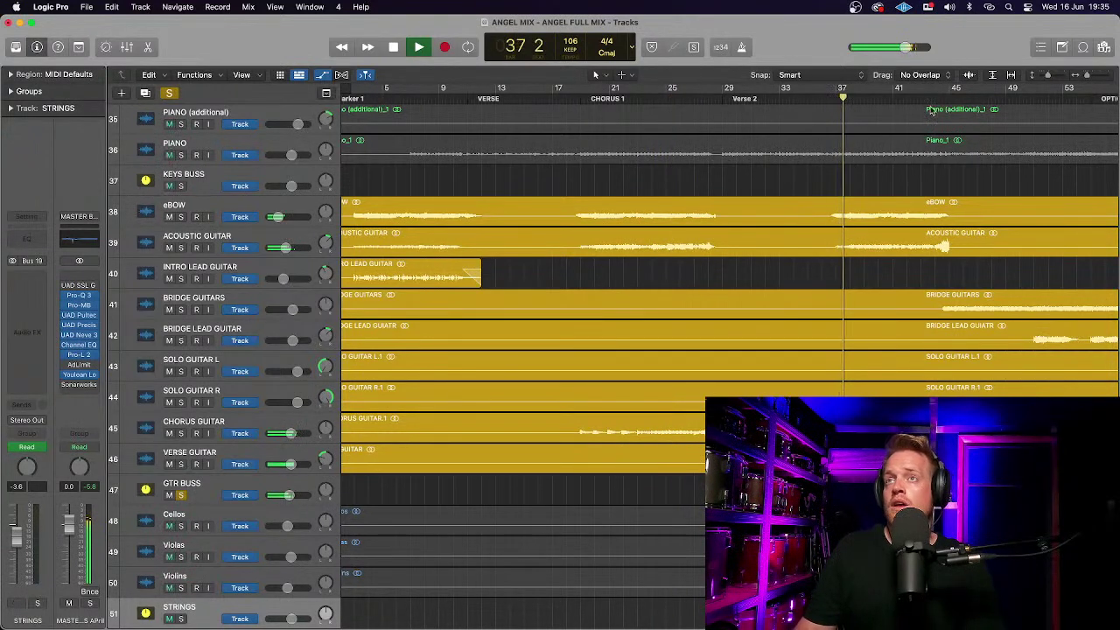
{"action": "left_click", "coordinate": [934, 97]}
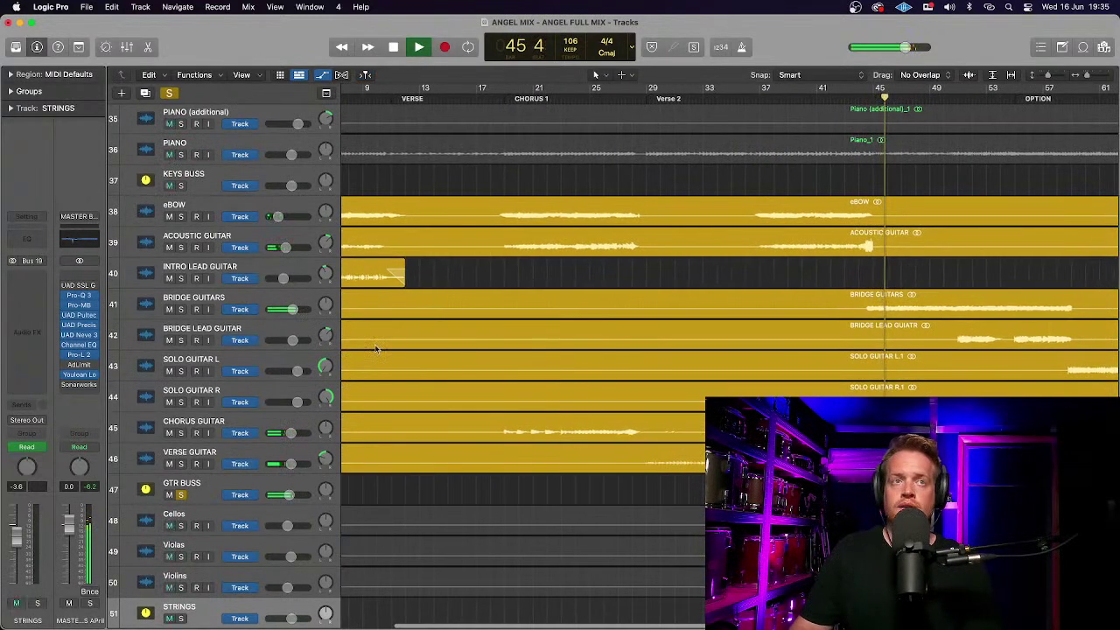
{"action": "mouse_move", "coordinate": [293, 317]}
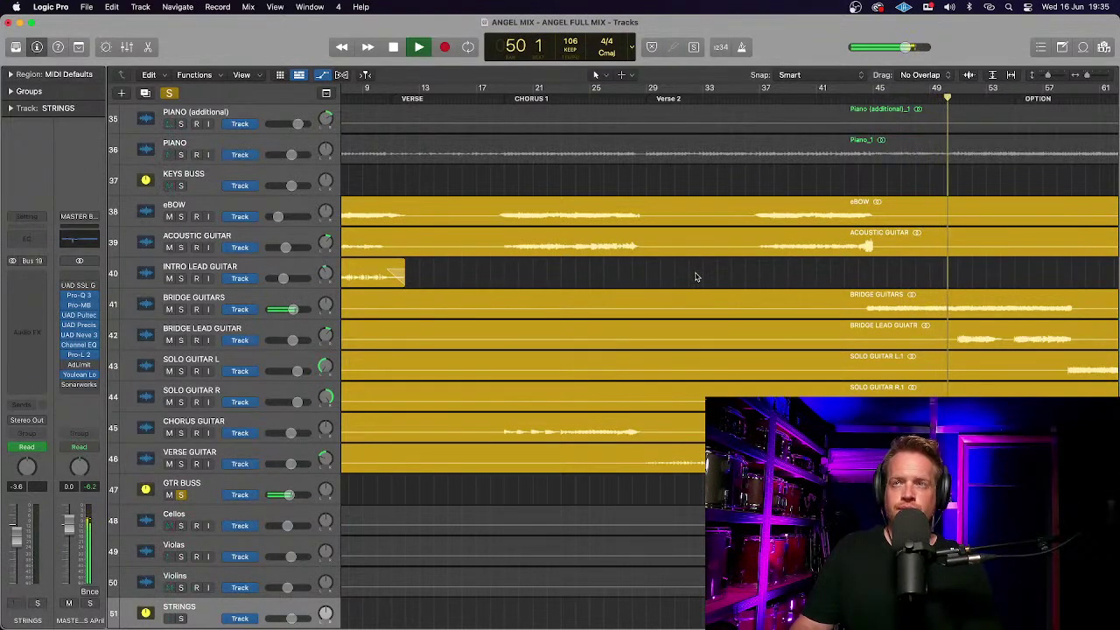
{"action": "key", "text": "space"}
Open the Pro-Q 3 equalizer on the BASS bus and raise its upper bell to +2.41 dB at about 3580 Hz.
{"action": "scroll", "coordinate": [695, 278], "scroll_direction": "up", "scroll_amount": 10}
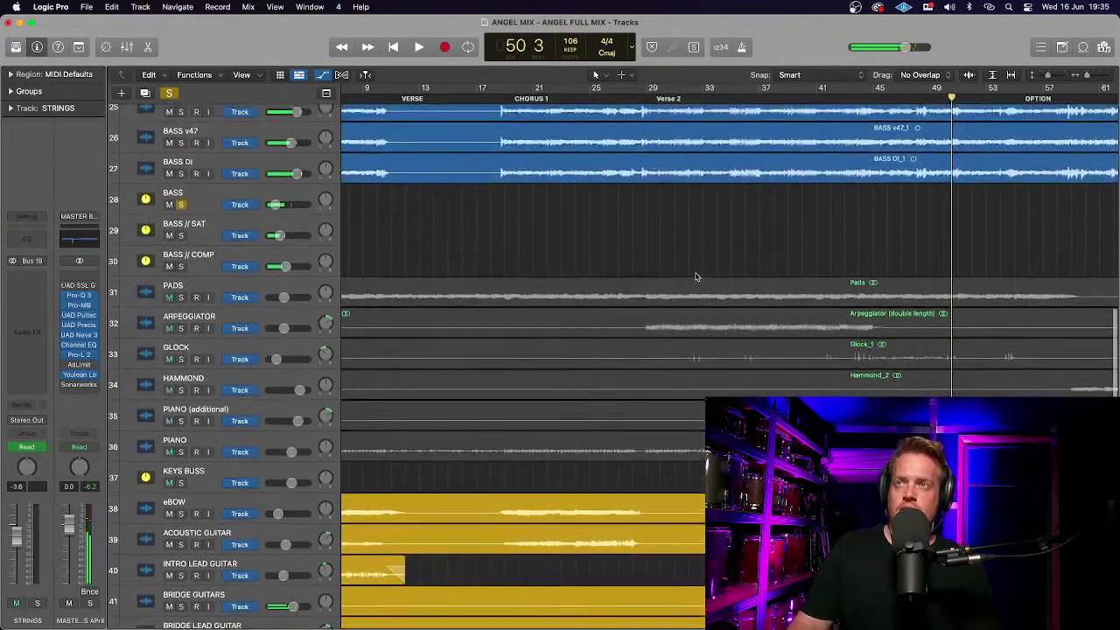
{"action": "scroll", "coordinate": [696, 277], "scroll_direction": "up", "scroll_amount": 3}
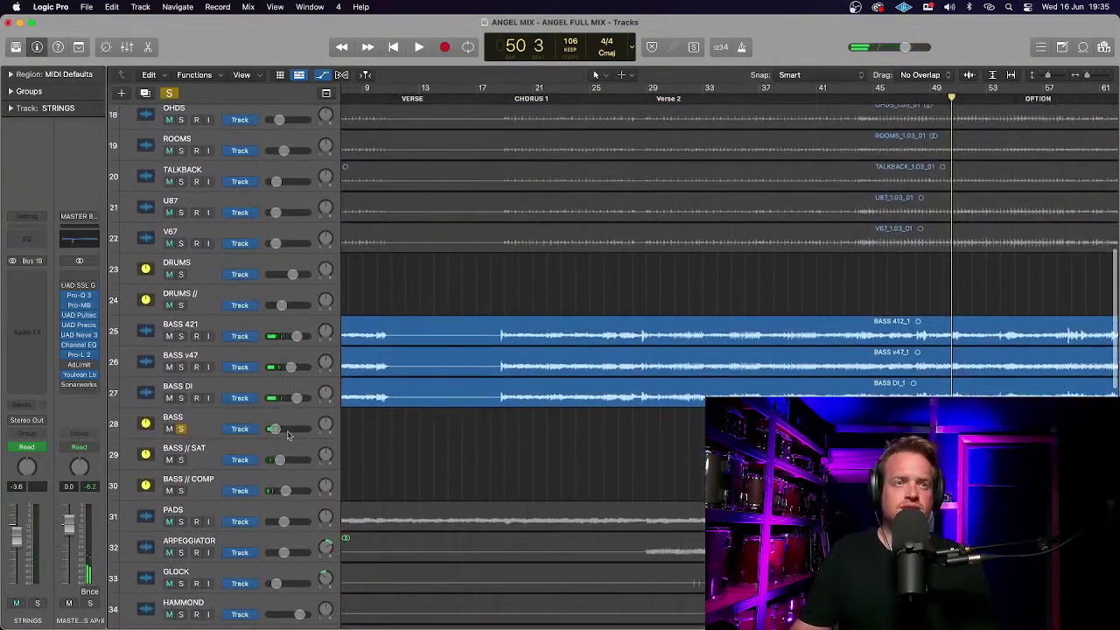
{"action": "left_click", "coordinate": [196, 425]}
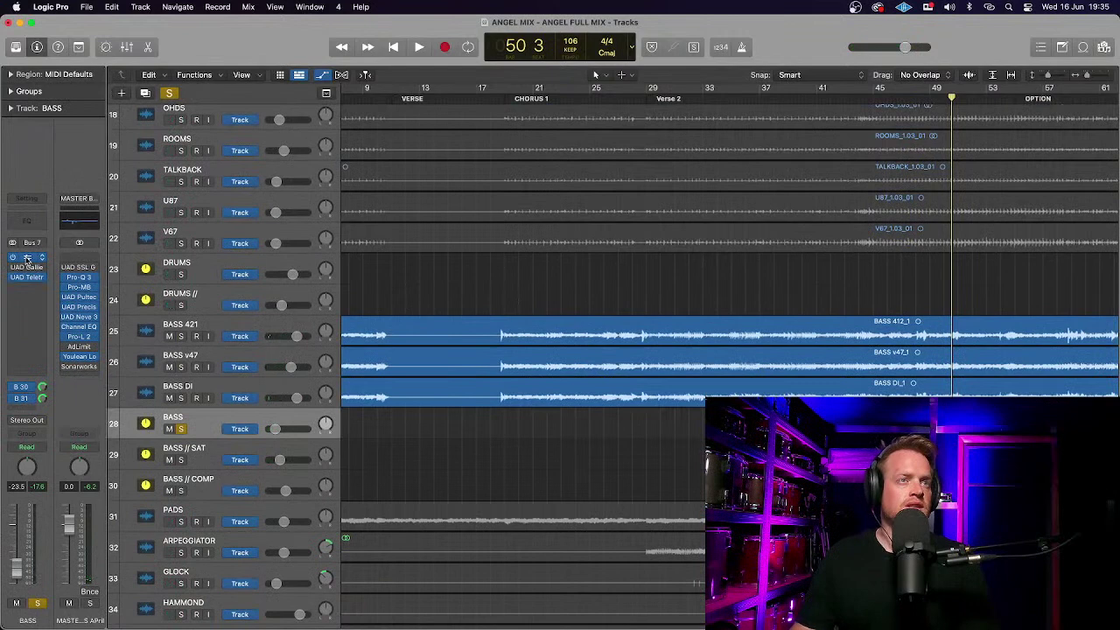
{"action": "left_click", "coordinate": [26, 257]}
{"action": "left_click", "coordinate": [718, 318]}
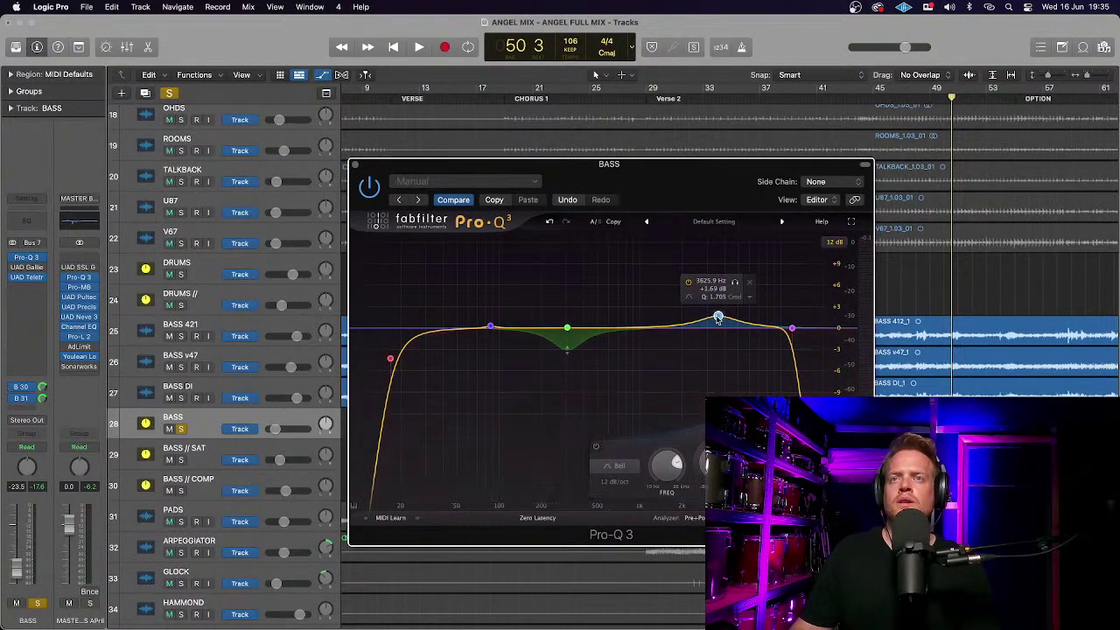
{"action": "left_click_drag", "start_coordinate": [717, 316], "coordinate": [718, 312]}
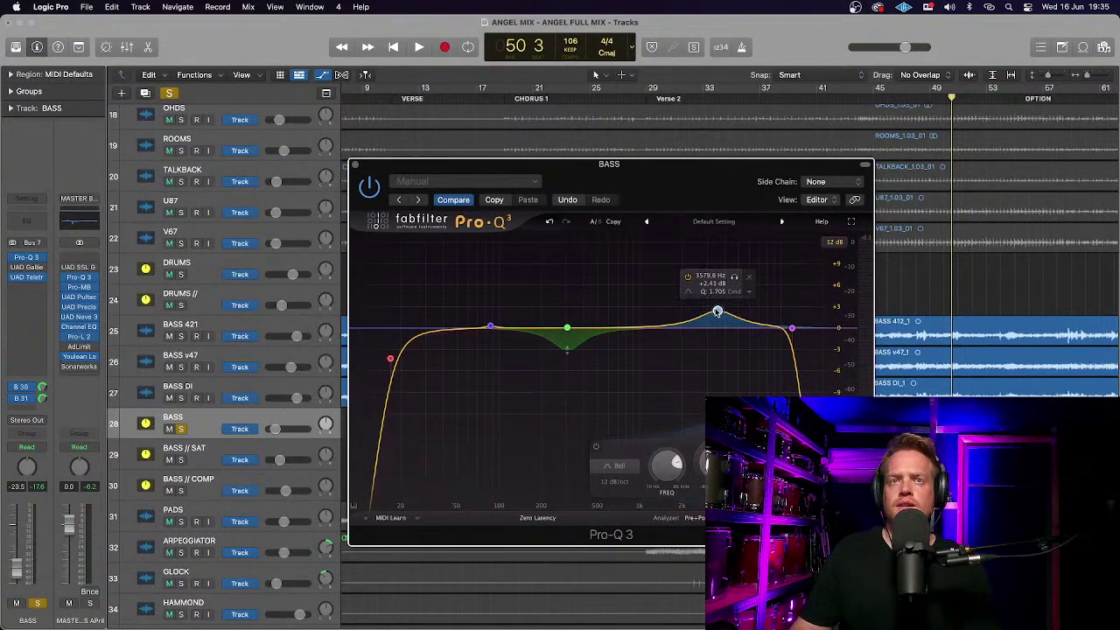
Examine the settings of the green low-mid dynamic bell in the BASS bus equalizer.
{"action": "left_click", "coordinate": [567, 328]}
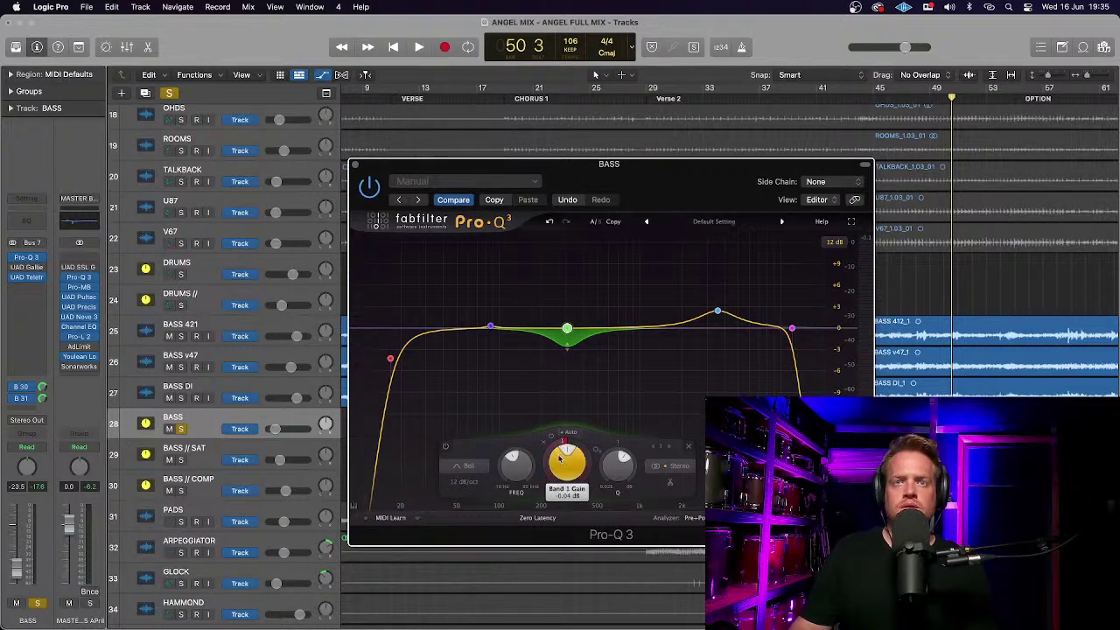
{"action": "scroll", "coordinate": [608, 464], "scroll_direction": "up", "scroll_amount": 4}
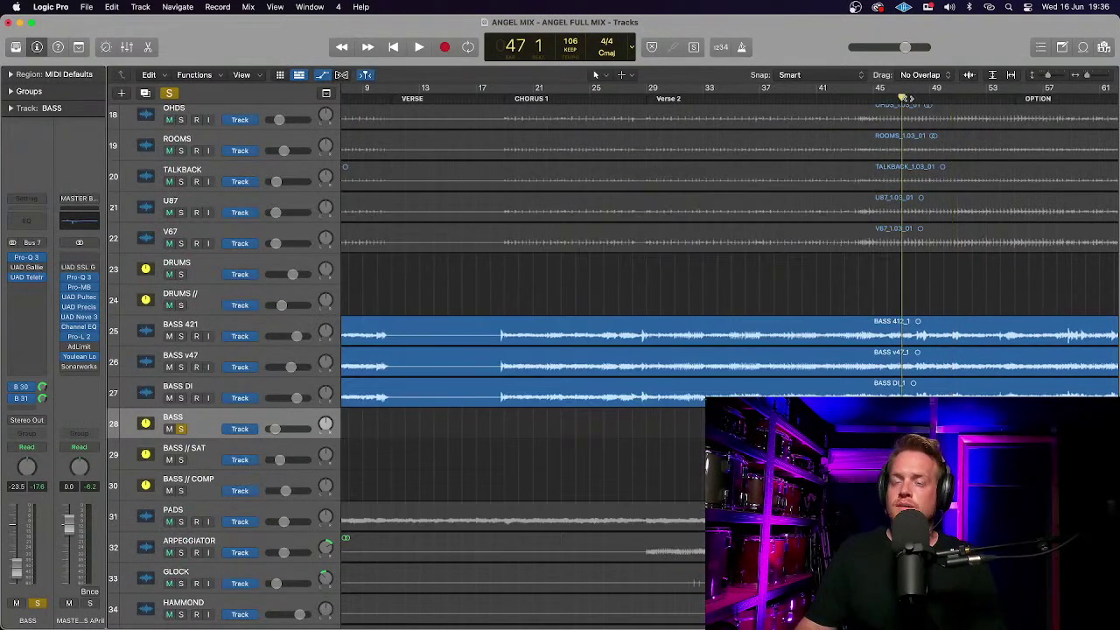
Play the soloed bass and guitars from bar 47 with the whole song fitted in view, and review the bass and guitar tracks.
{"action": "key", "text": "space"}
{"action": "key", "text": "z"}
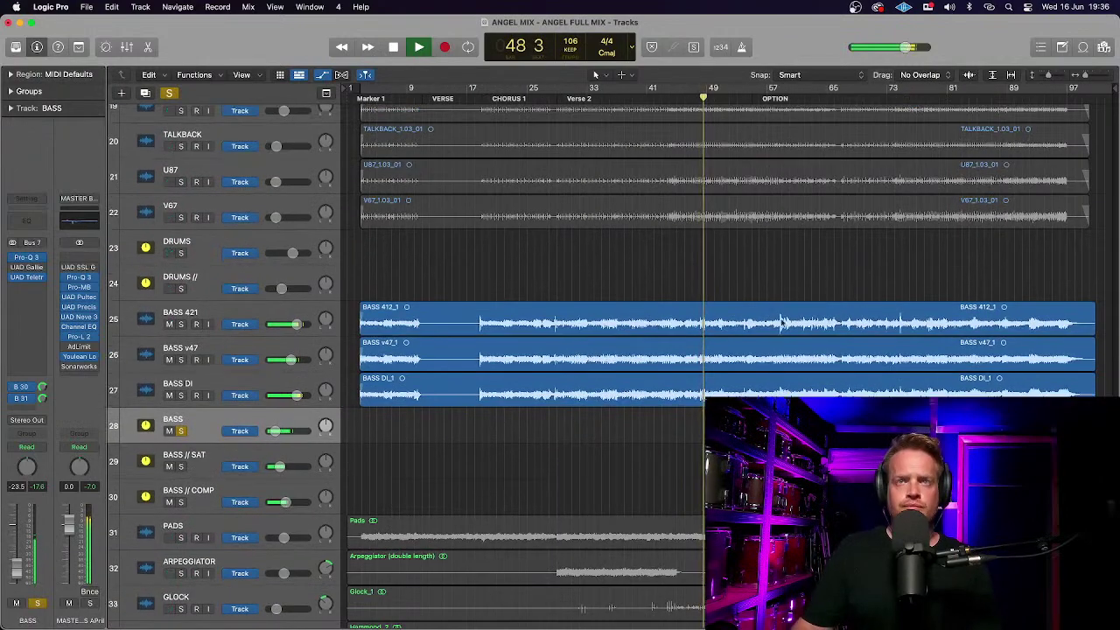
{"action": "scroll", "coordinate": [746, 279], "scroll_direction": "down", "scroll_amount": 15}
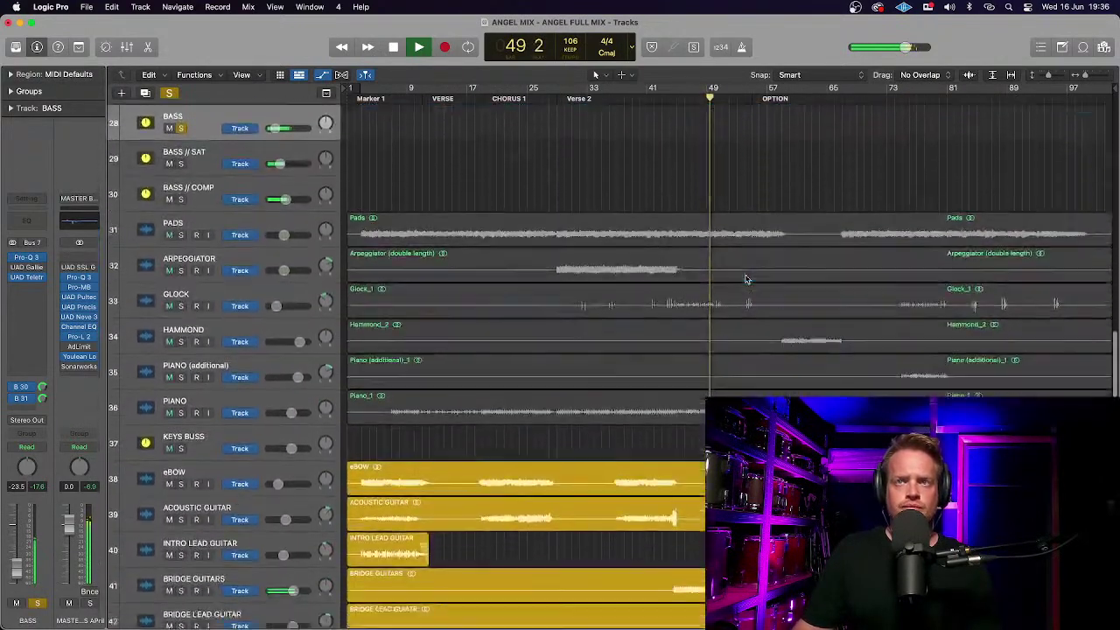
{"action": "scroll", "coordinate": [749, 288], "scroll_direction": "down", "scroll_amount": 3}
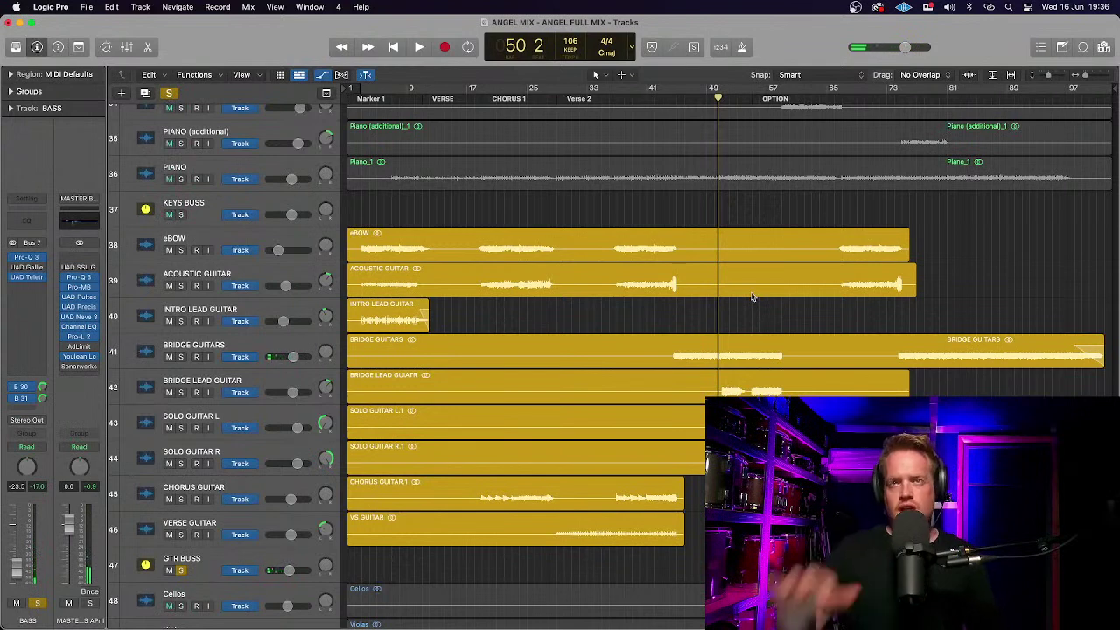
{"action": "scroll", "coordinate": [725, 315], "scroll_direction": "up", "scroll_amount": 1}
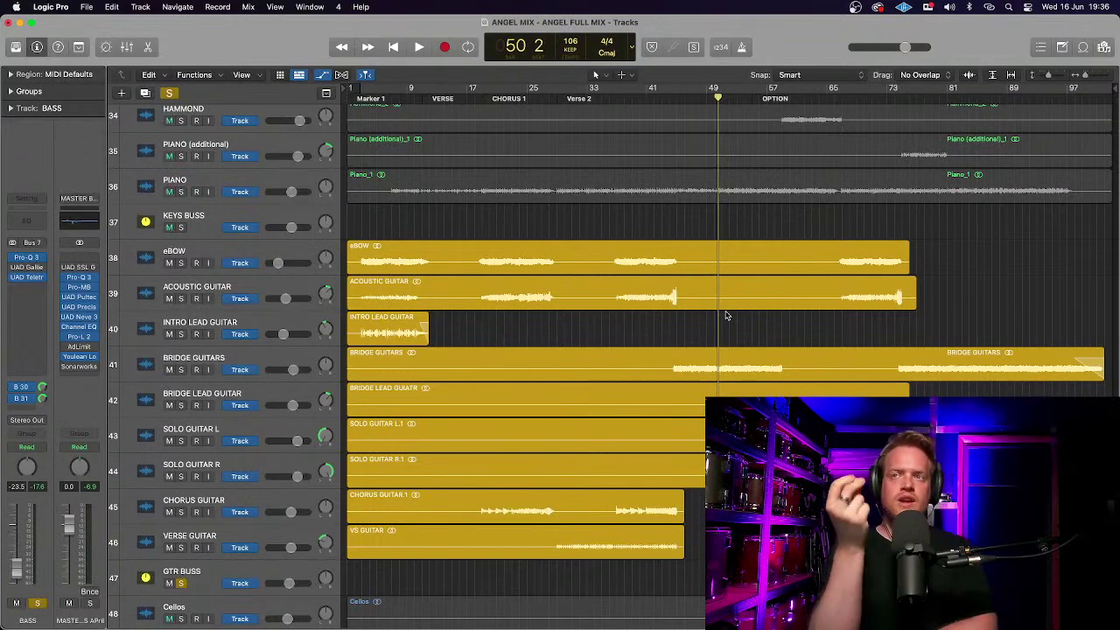
{"action": "scroll", "coordinate": [725, 315], "scroll_direction": "up", "scroll_amount": 10}
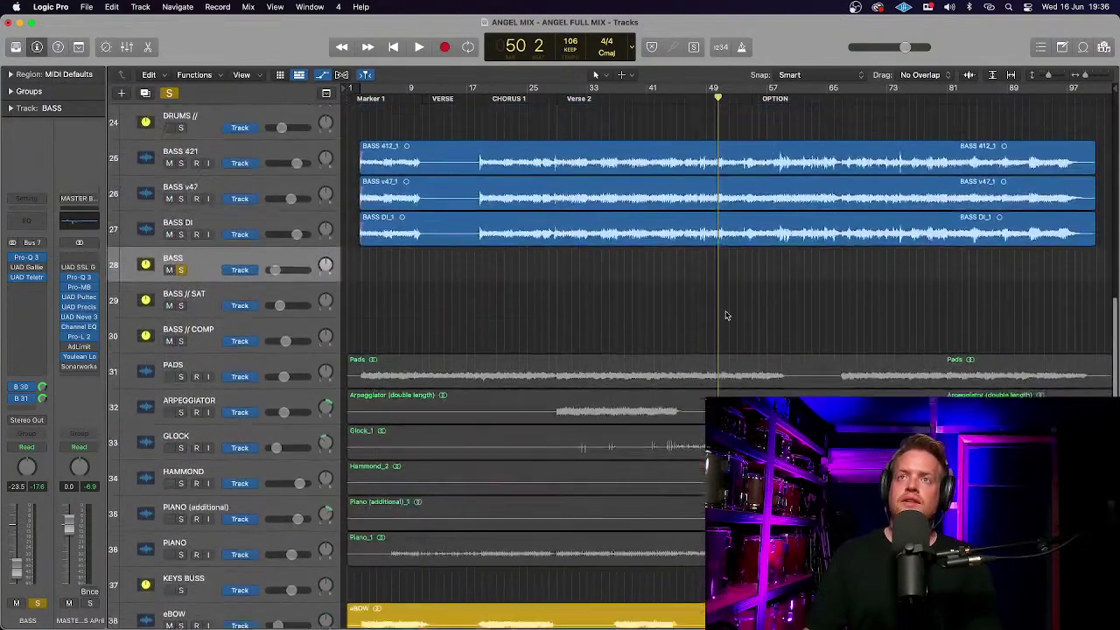
{"action": "scroll", "coordinate": [726, 315], "scroll_direction": "up", "scroll_amount": 2}
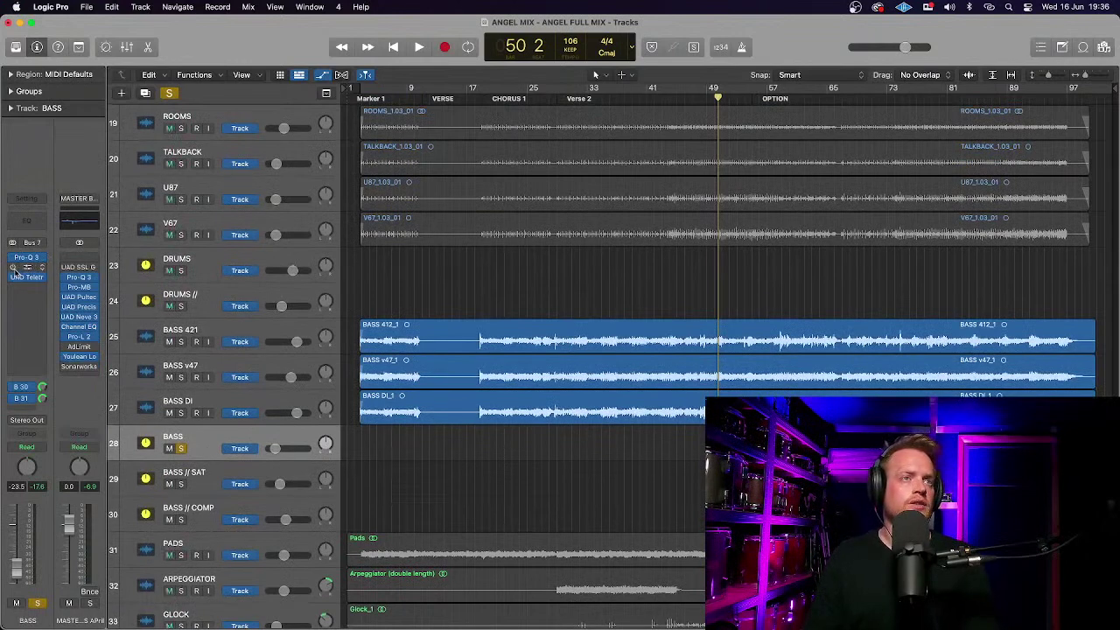
Audition the Gallien-Krueger amp plug-in on the BASS bus by switching it on and off during playback from bar 50.
{"action": "key", "text": "space"}
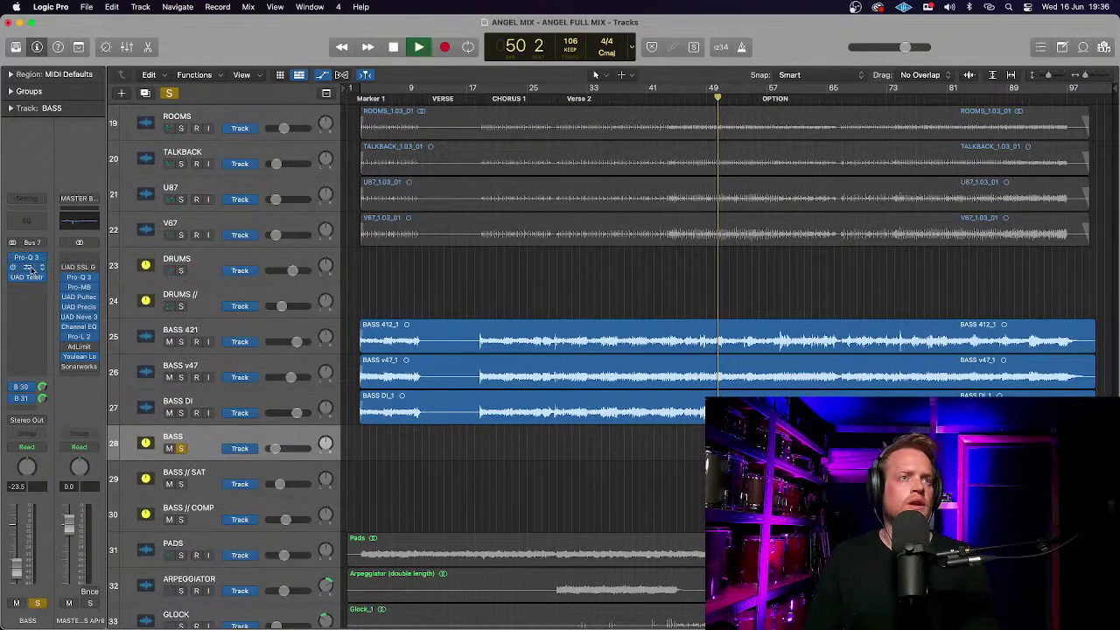
{"action": "left_click", "coordinate": [28, 269]}
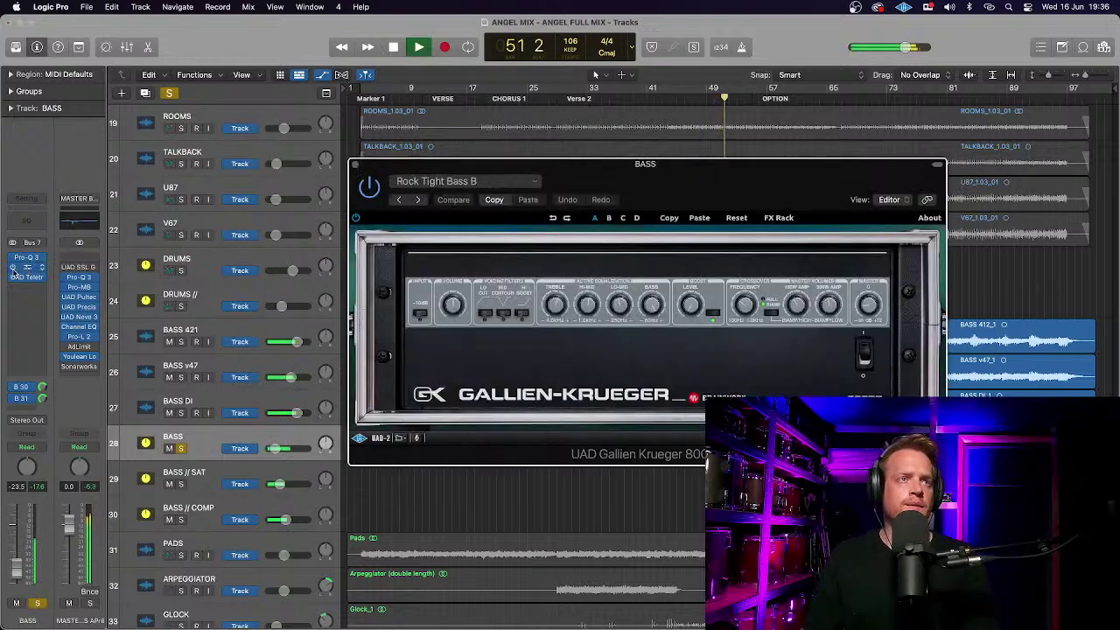
{"action": "key", "text": "space"}
Show the BASS // SAT channel fed by the Bus 30 send and examine its BlackQ v2 plug-in.
{"action": "left_click", "coordinate": [29, 392]}
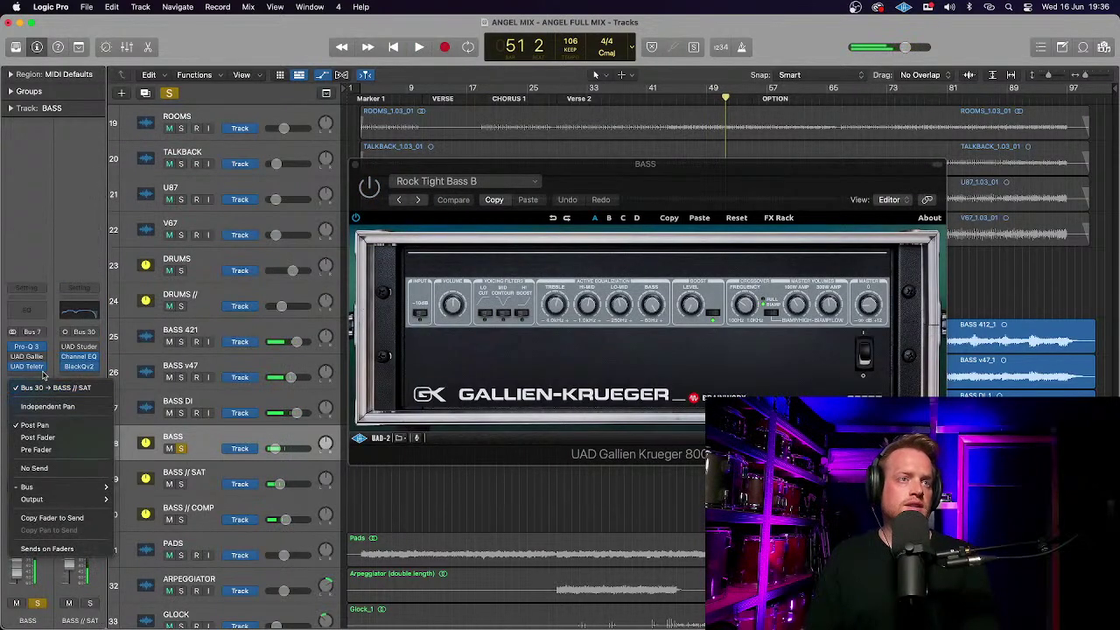
{"action": "left_click", "coordinate": [53, 371]}
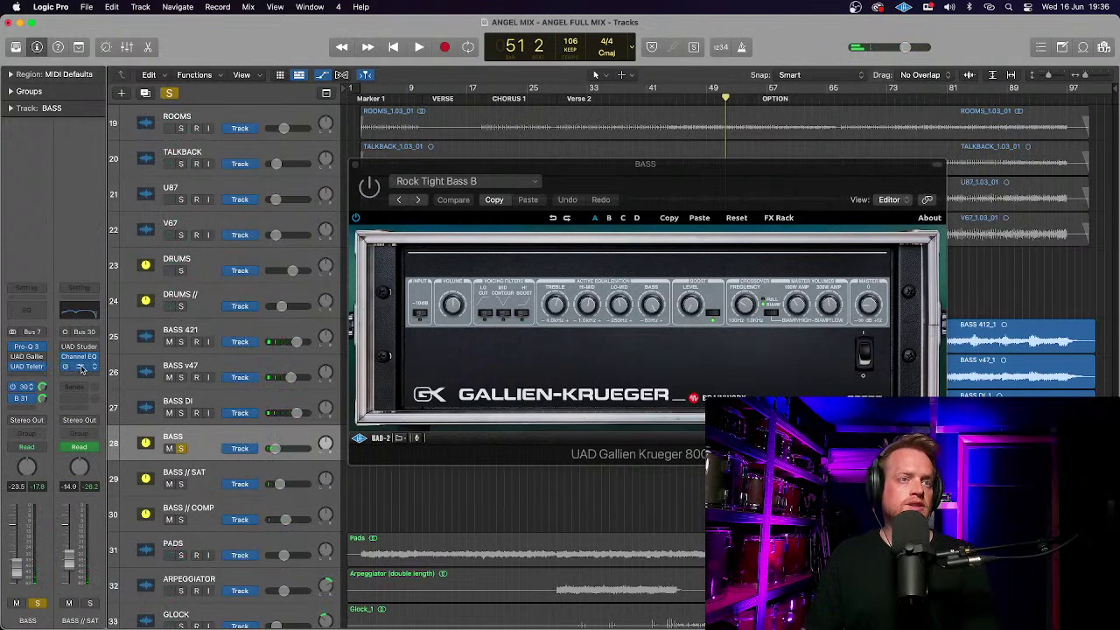
{"action": "left_click", "coordinate": [80, 368]}
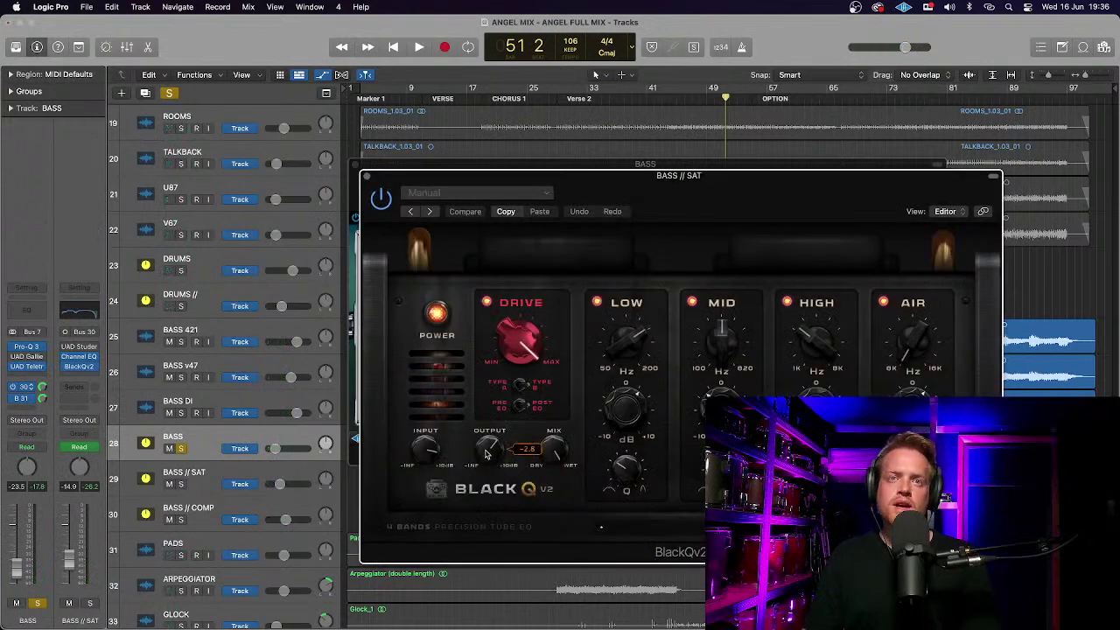
{"action": "left_click", "coordinate": [366, 178]}
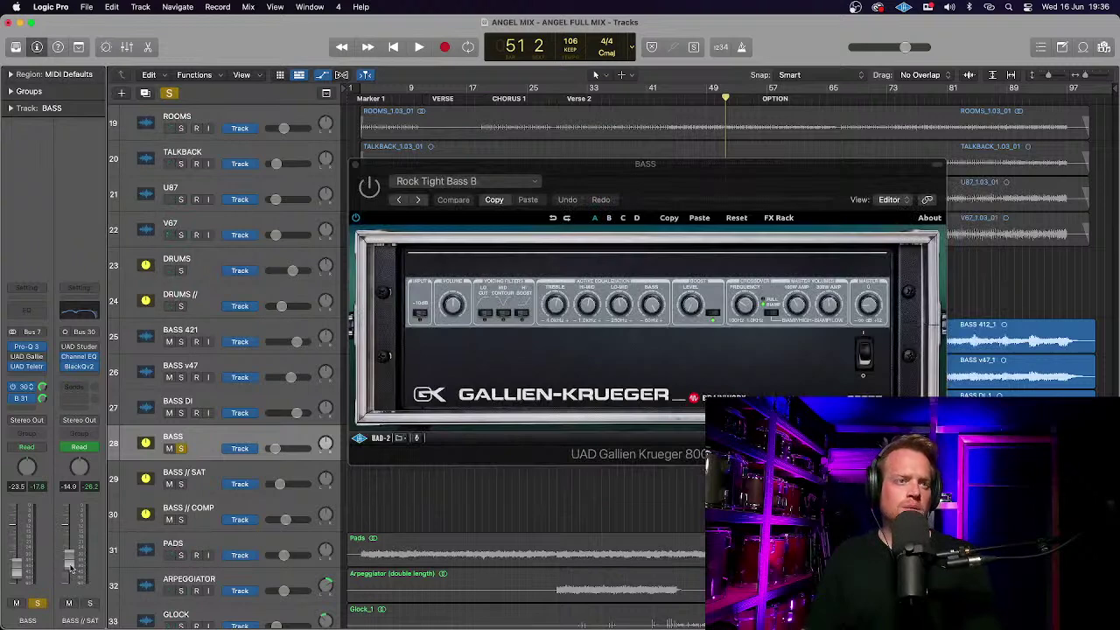
Try a louder BASS // SAT fader while playing from bar 51, and close the Gallien-Krueger amp window.
{"action": "key", "text": "space"}
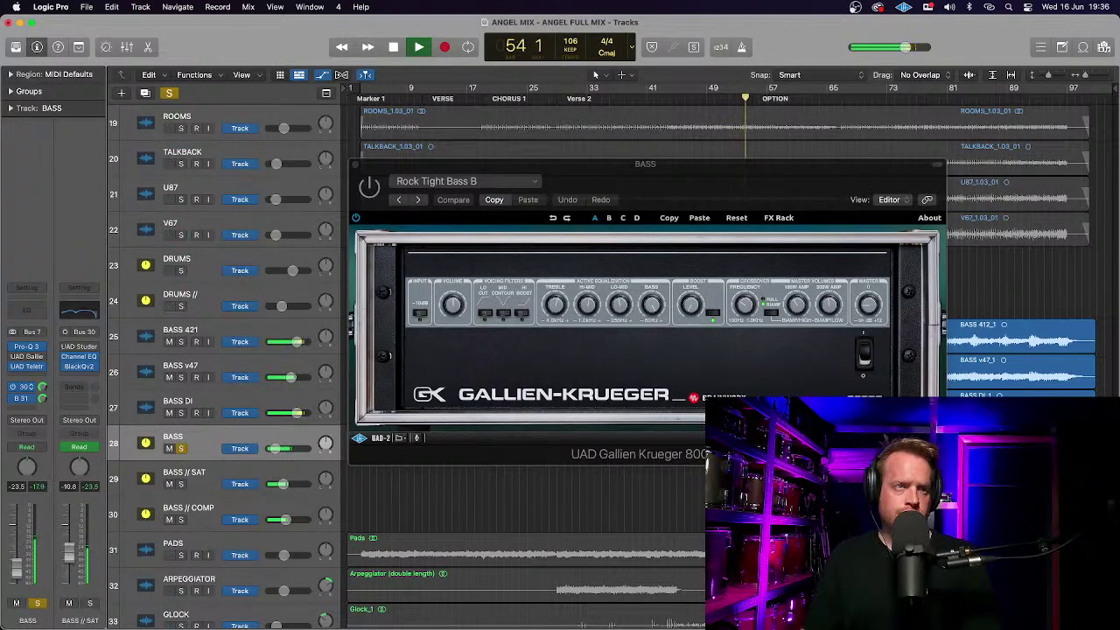
{"action": "left_click", "coordinate": [356, 165]}
{"action": "key", "text": "space"}
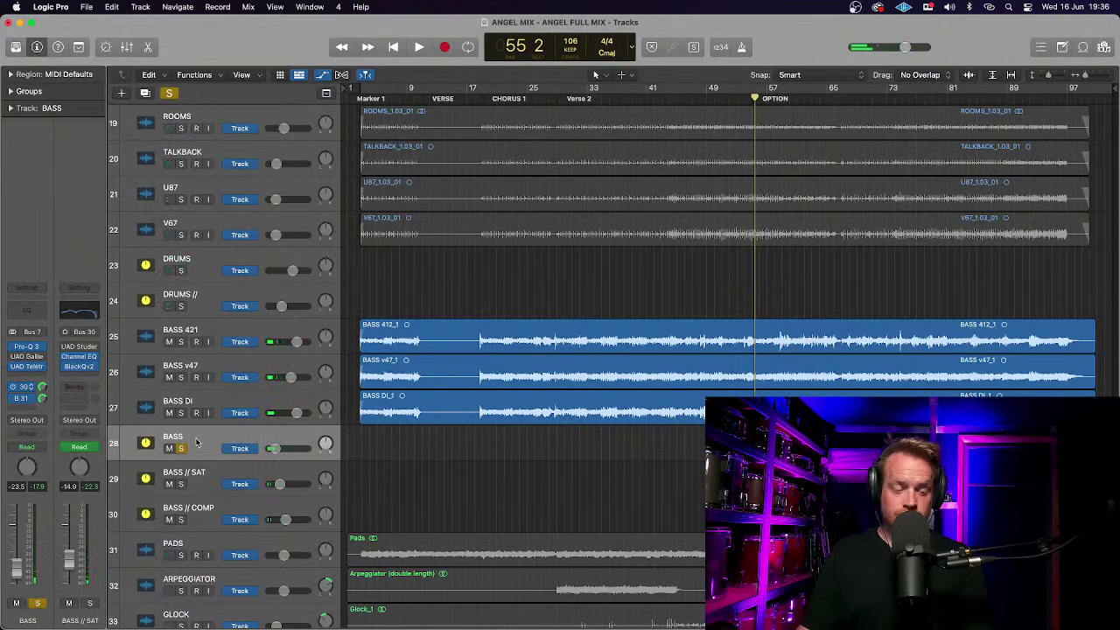
Trim the BASS // SAT volume automation up so its opening level is -10.6 dB, with automation lanes shown only for this edit.
{"action": "key", "text": "a"}
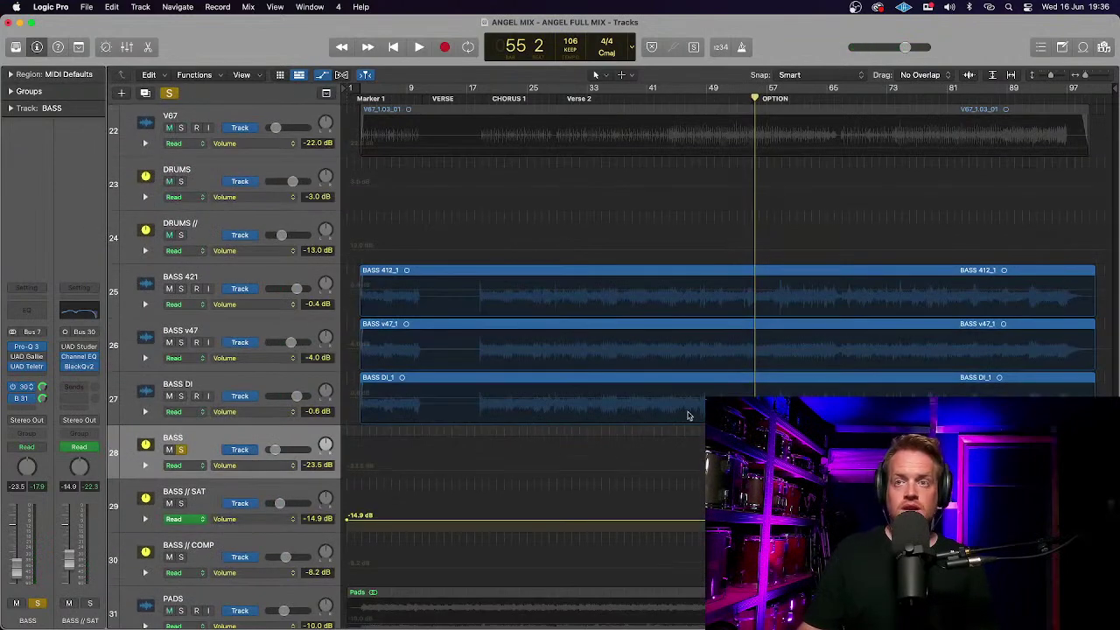
{"action": "scroll", "coordinate": [612, 366], "scroll_direction": "down", "scroll_amount": 2}
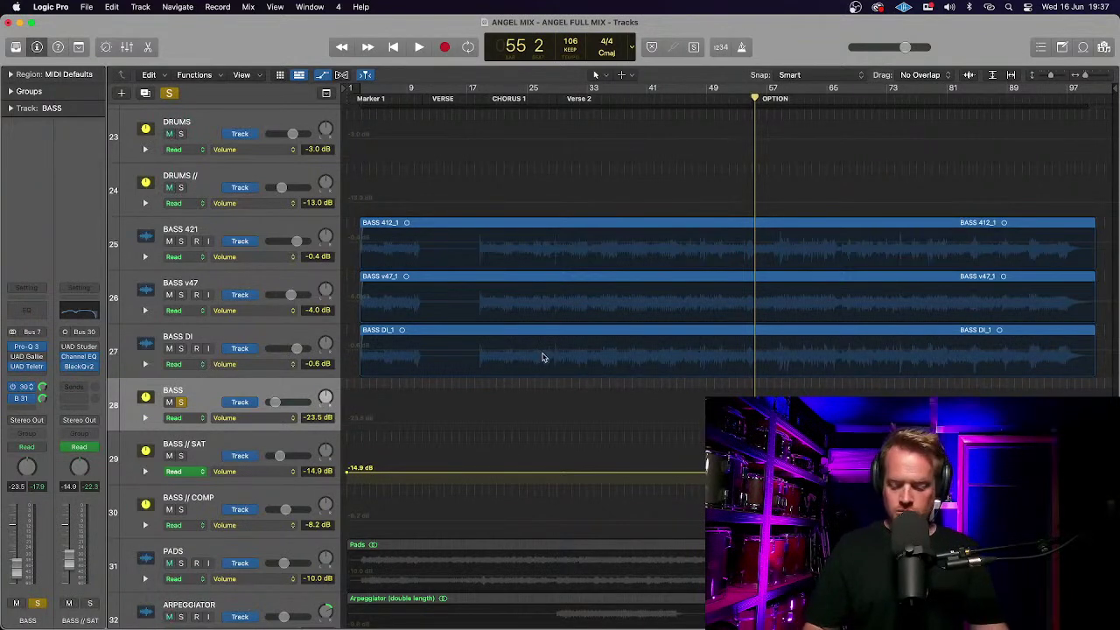
{"action": "left_click_drag", "start_coordinate": [318, 473], "coordinate": [317, 417]}
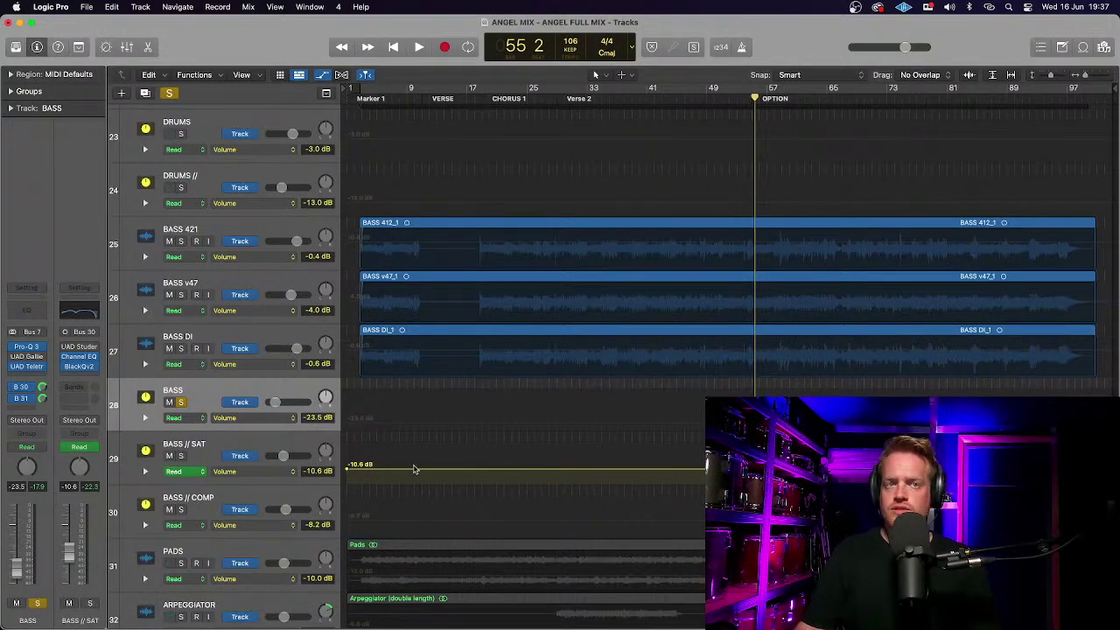
{"action": "scroll", "coordinate": [464, 467], "scroll_direction": "down", "scroll_amount": 5}
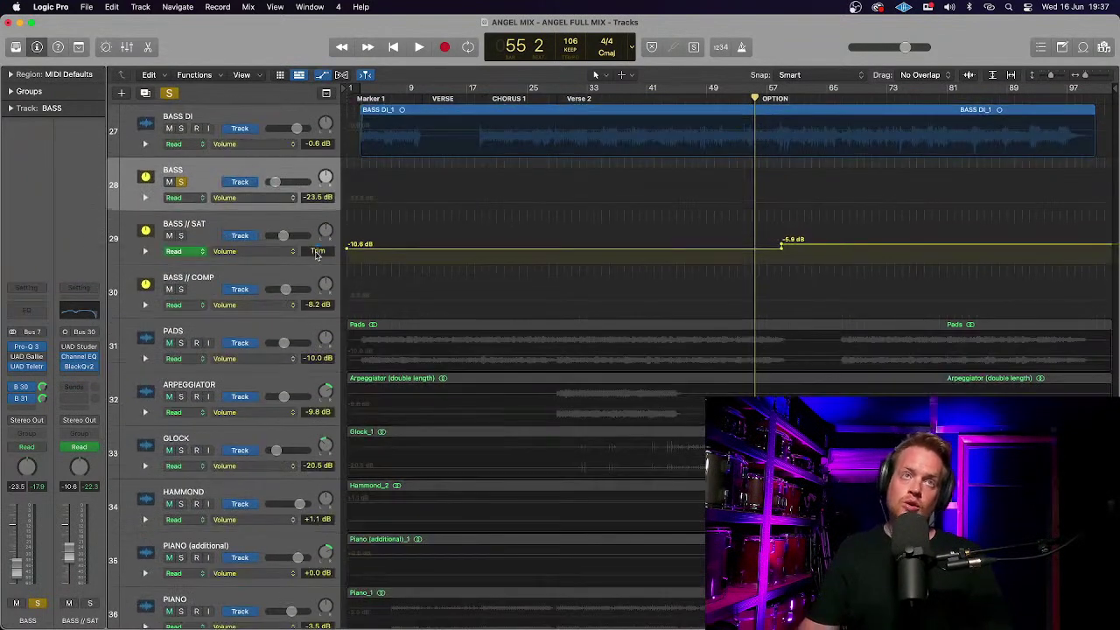
{"action": "key", "text": "a"}
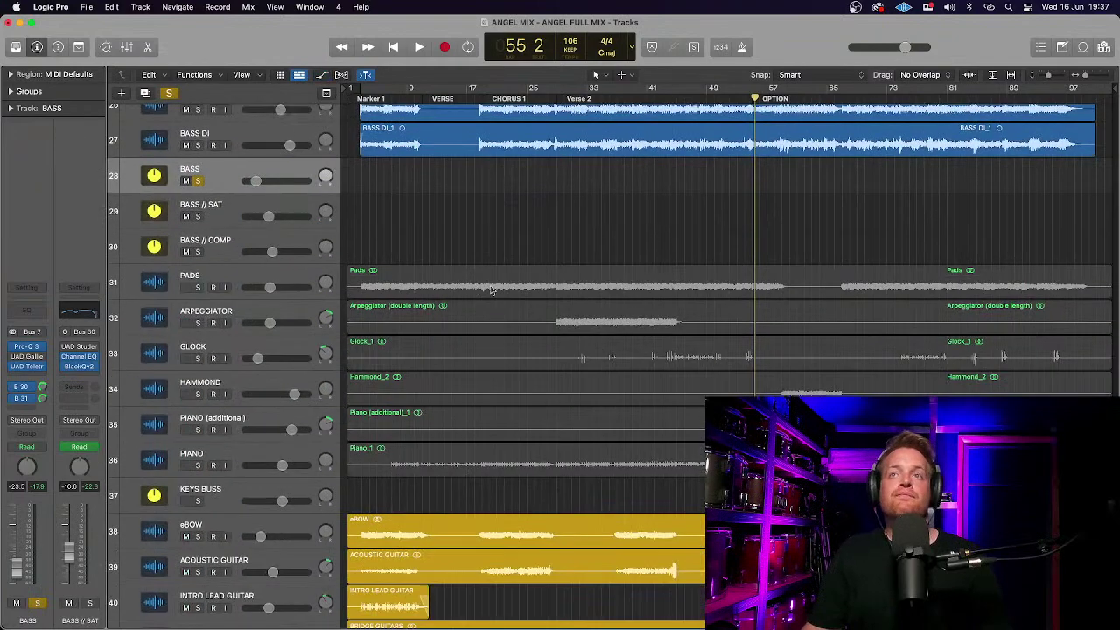
Play the soloed bass and guitar parts from bar 55 to about bar 58, and select the BASS // SAT bus.
{"action": "key", "text": "space"}
{"action": "scroll", "coordinate": [752, 307], "scroll_direction": "down", "scroll_amount": 8}
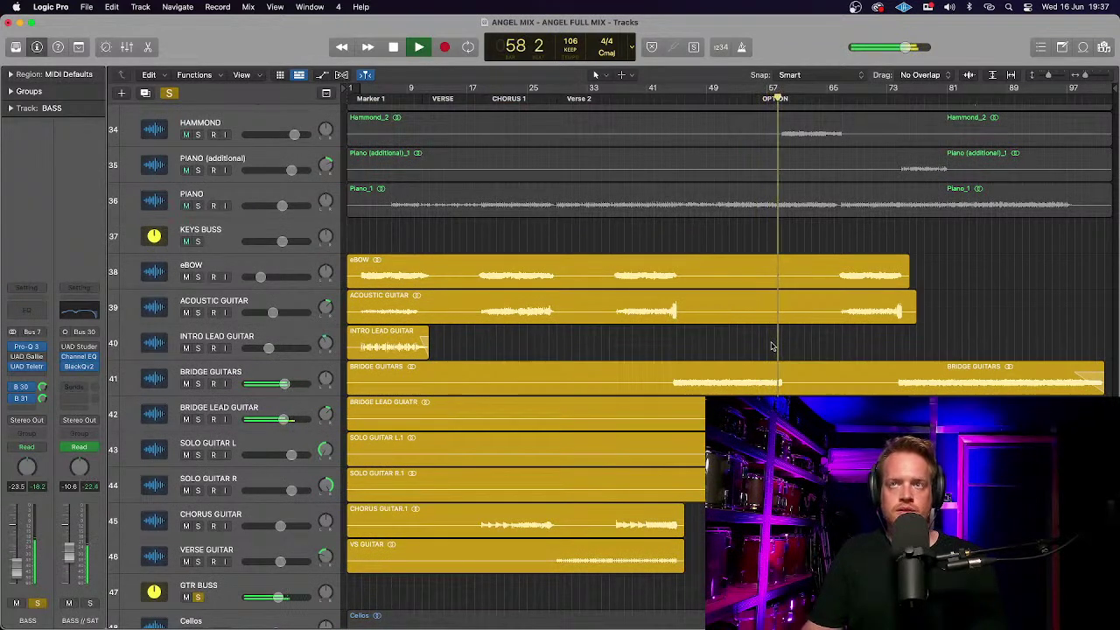
{"action": "scroll", "coordinate": [524, 249], "scroll_direction": "up", "scroll_amount": 8}
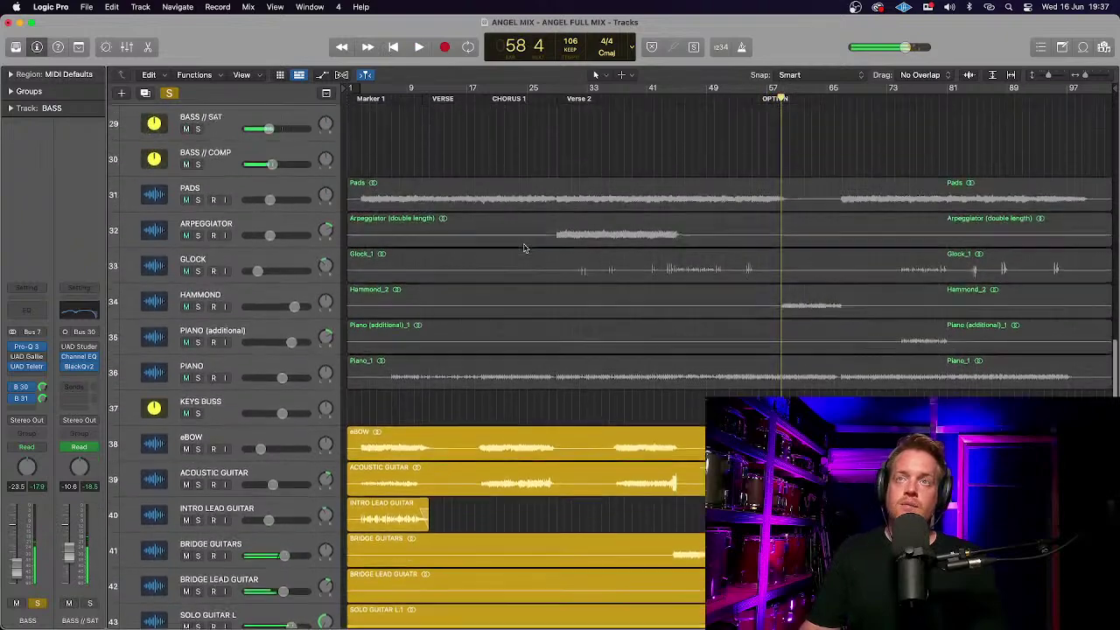
{"action": "left_click", "coordinate": [217, 206]}
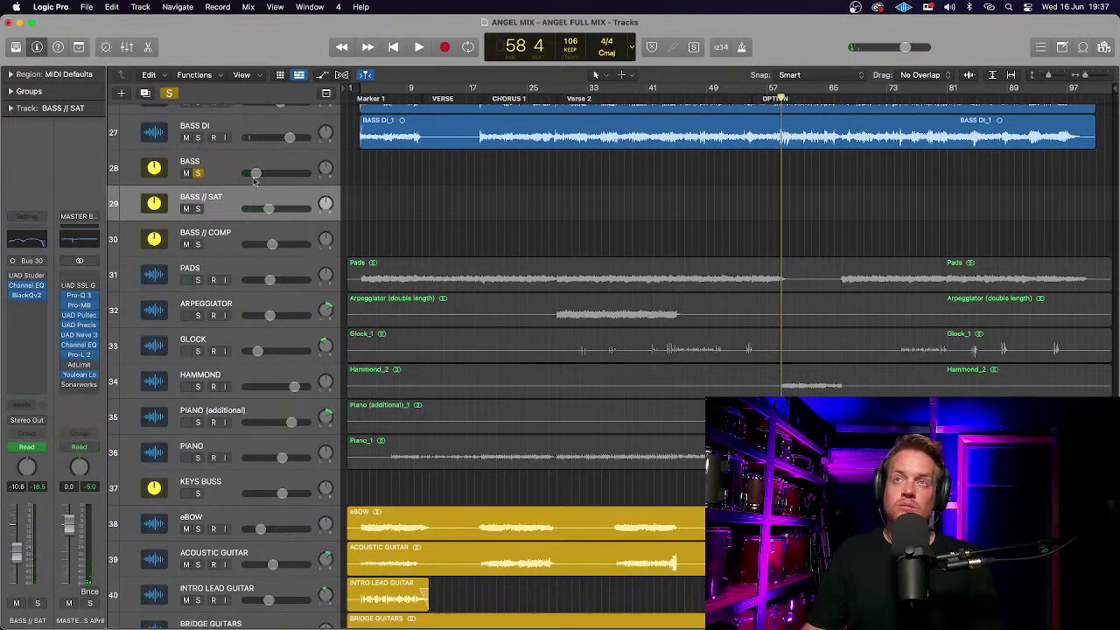
Resume playback and listen to the solo guitars against the bass up to bar 66.
{"action": "scroll", "coordinate": [612, 271], "scroll_direction": "down", "scroll_amount": 10}
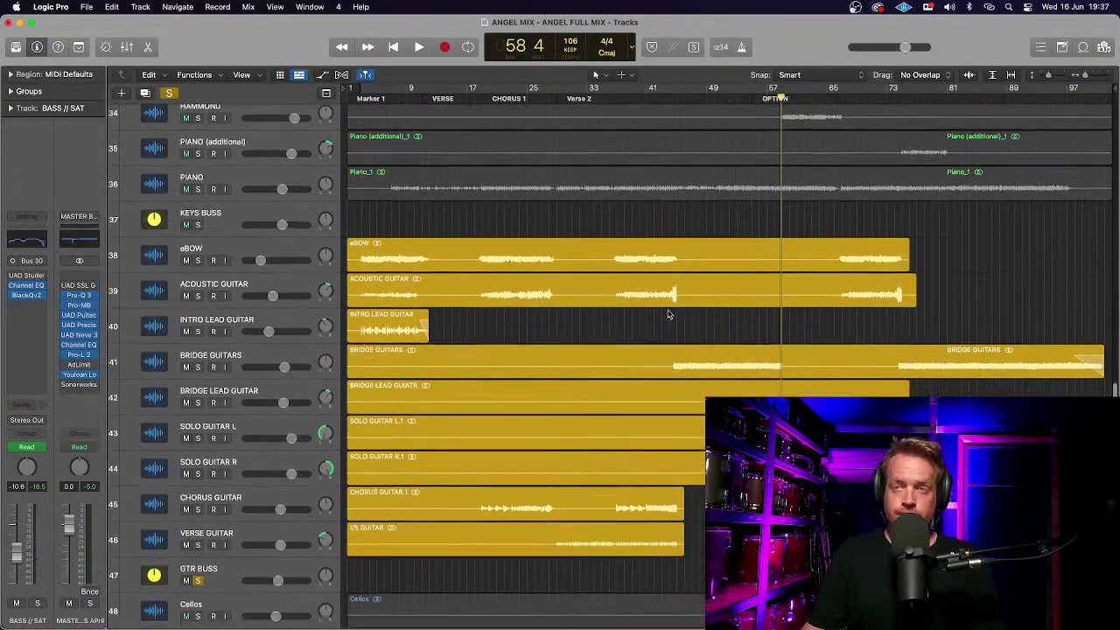
{"action": "key", "text": "space"}
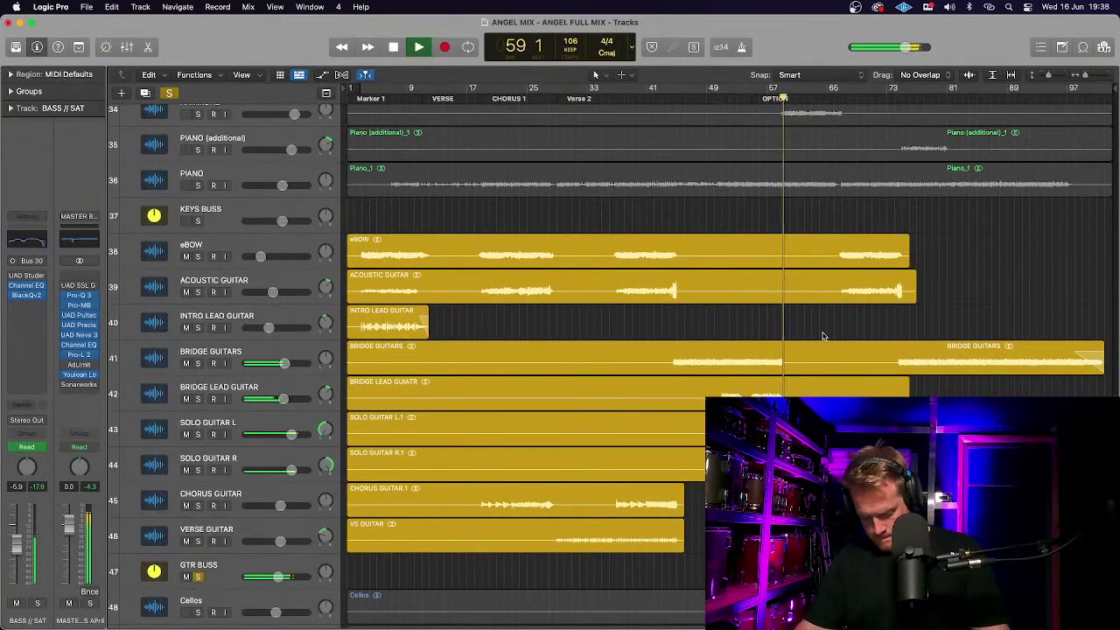
{"action": "scroll", "coordinate": [926, 372], "scroll_direction": "up", "scroll_amount": 3}
{"action": "scroll", "coordinate": [821, 332], "scroll_direction": "up", "scroll_amount": 4}
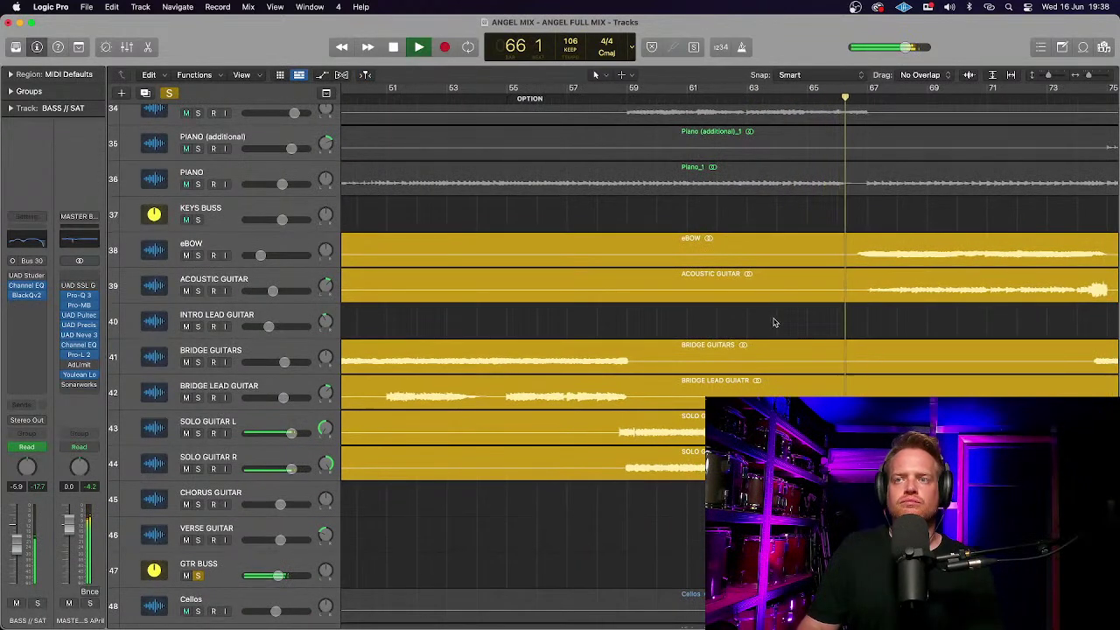
{"action": "key", "text": "space"}
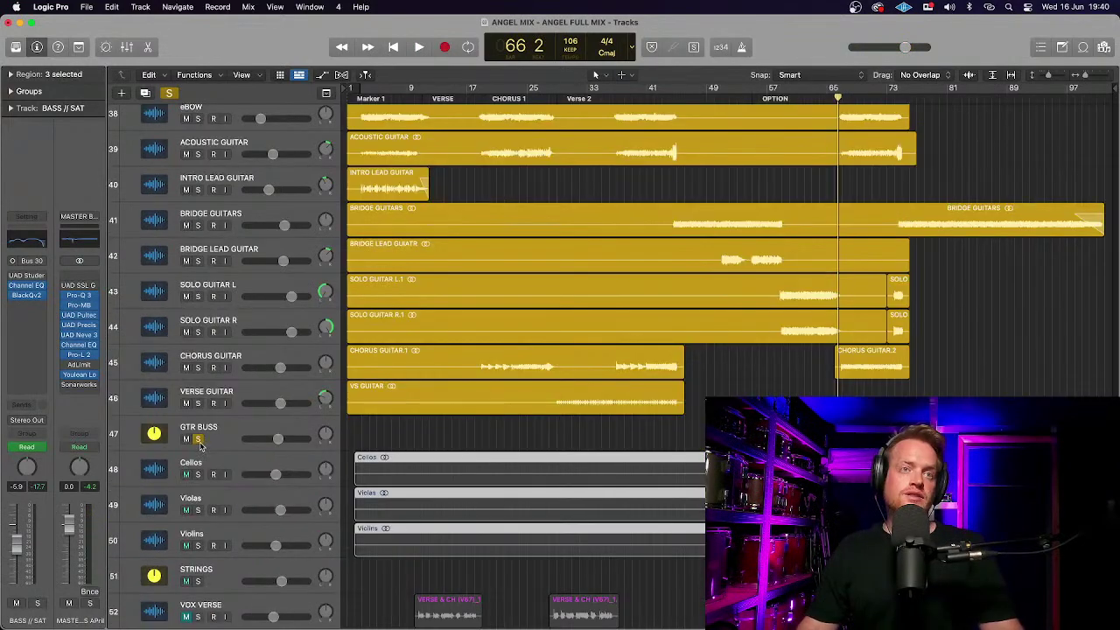
Turn off solo on the BASS bus, keeping the GTR BUSS soloed.
{"action": "scroll", "coordinate": [192, 234], "scroll_direction": "up", "scroll_amount": 10}
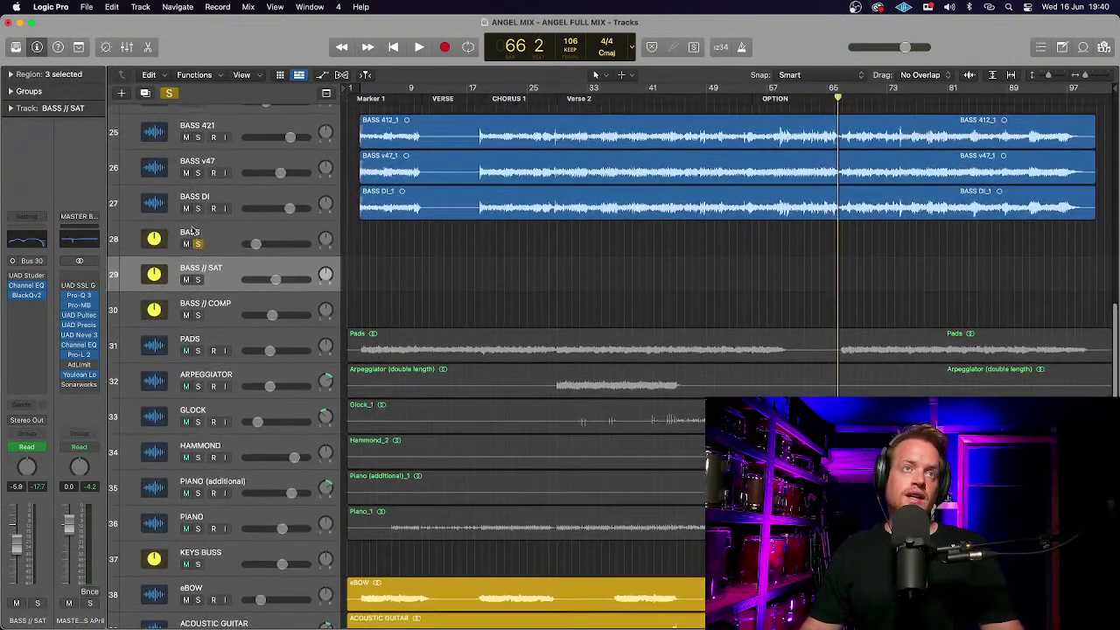
{"action": "left_click", "coordinate": [200, 253]}
{"action": "scroll", "coordinate": [632, 321], "scroll_direction": "down", "scroll_amount": 8}
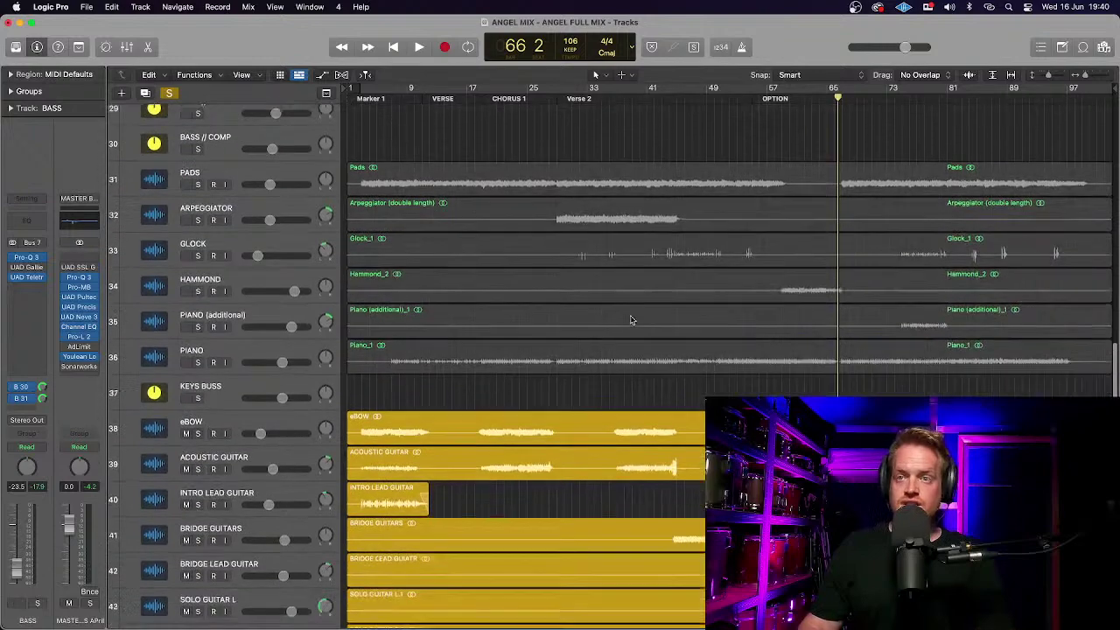
{"action": "scroll", "coordinate": [632, 321], "scroll_direction": "down", "scroll_amount": 1}
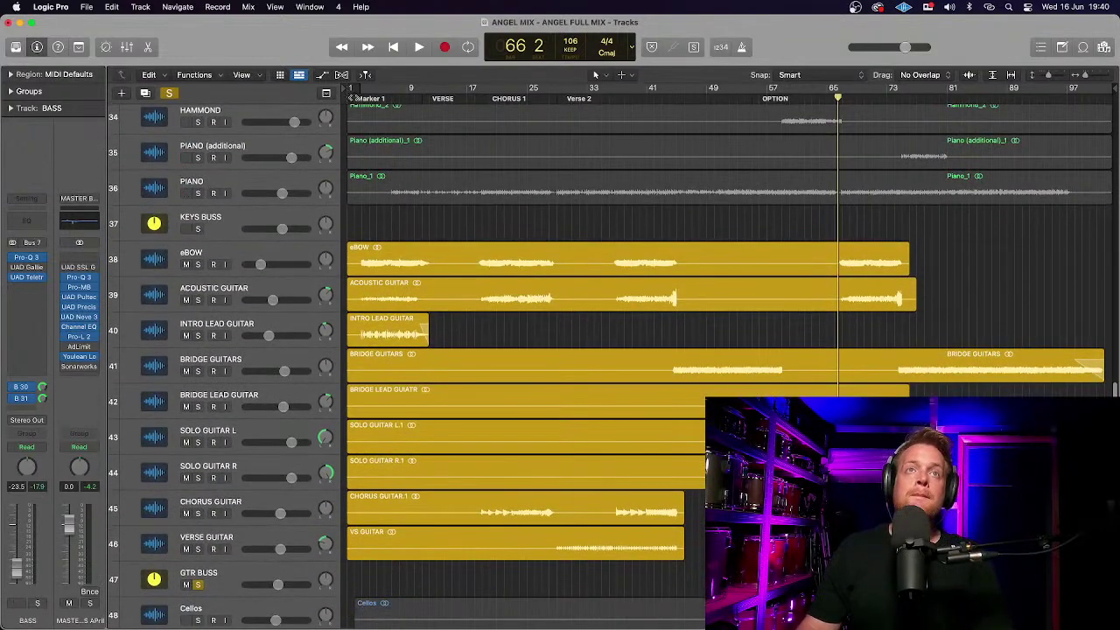
Turn on cycle mode, solo the KEYS BUSS and listen to the keys with the guitars from the song's start.
{"action": "left_click", "coordinate": [356, 91]}
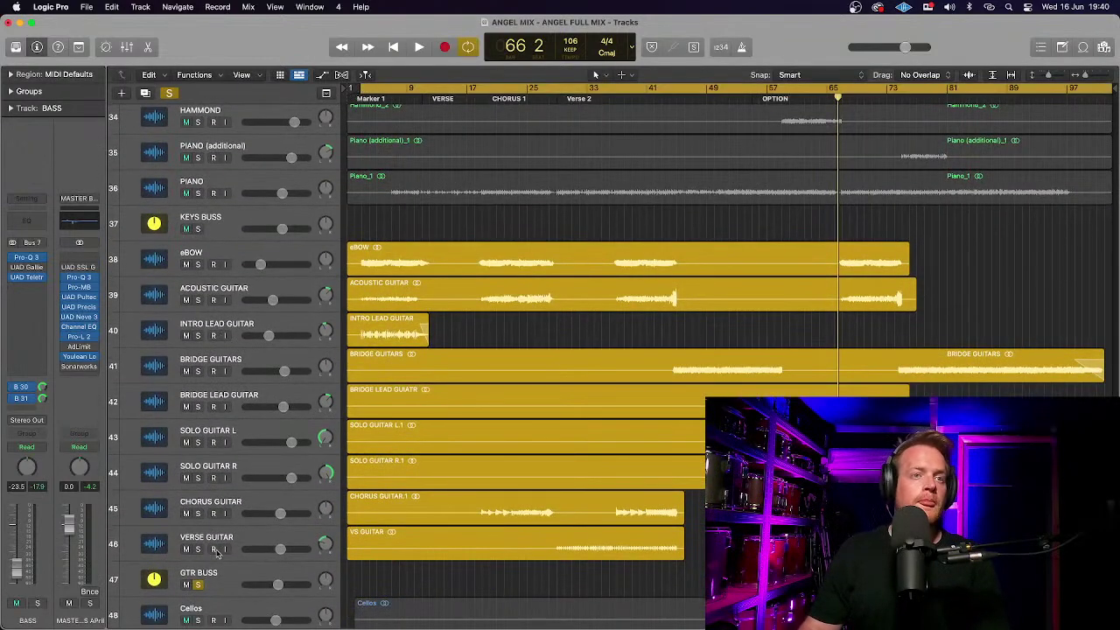
{"action": "left_click", "coordinate": [198, 229]}
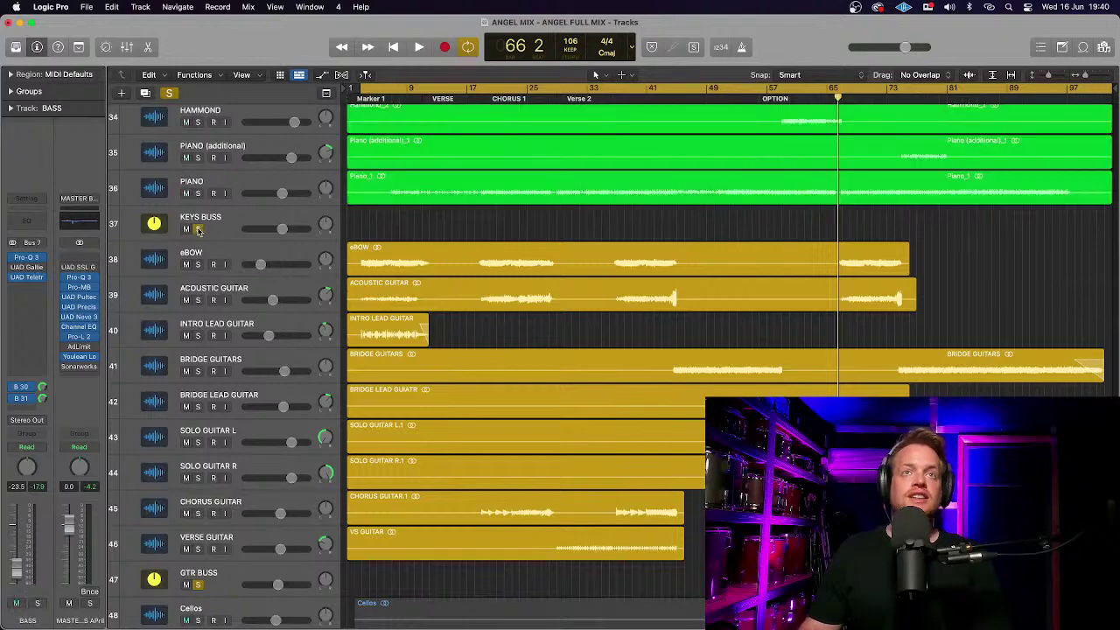
{"action": "key", "text": "space"}
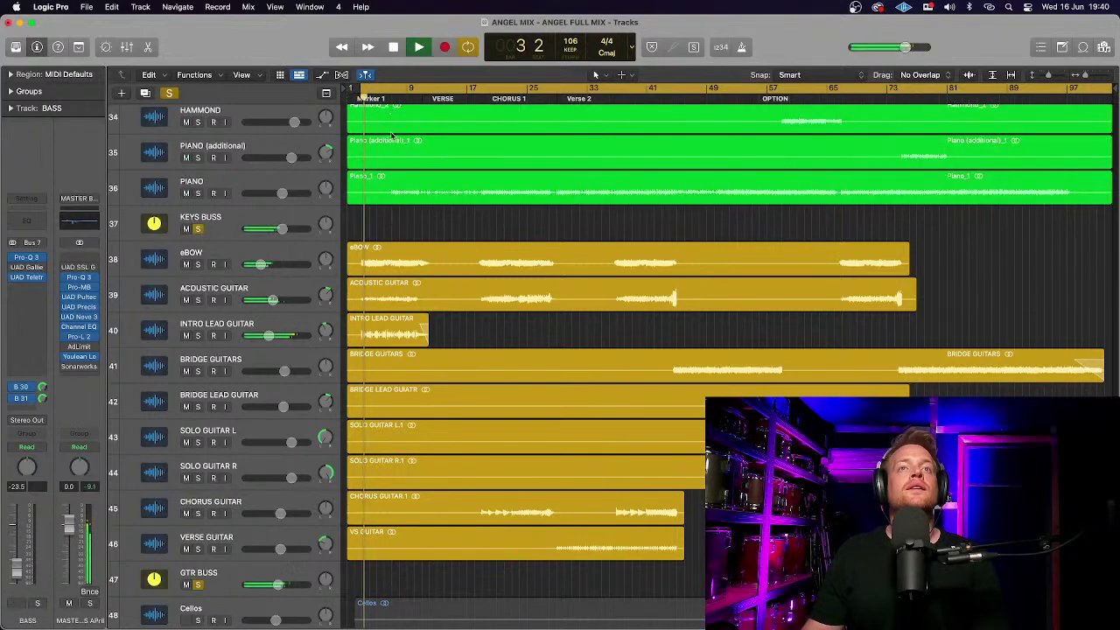
{"action": "scroll", "coordinate": [396, 175], "scroll_direction": "up", "scroll_amount": 5}
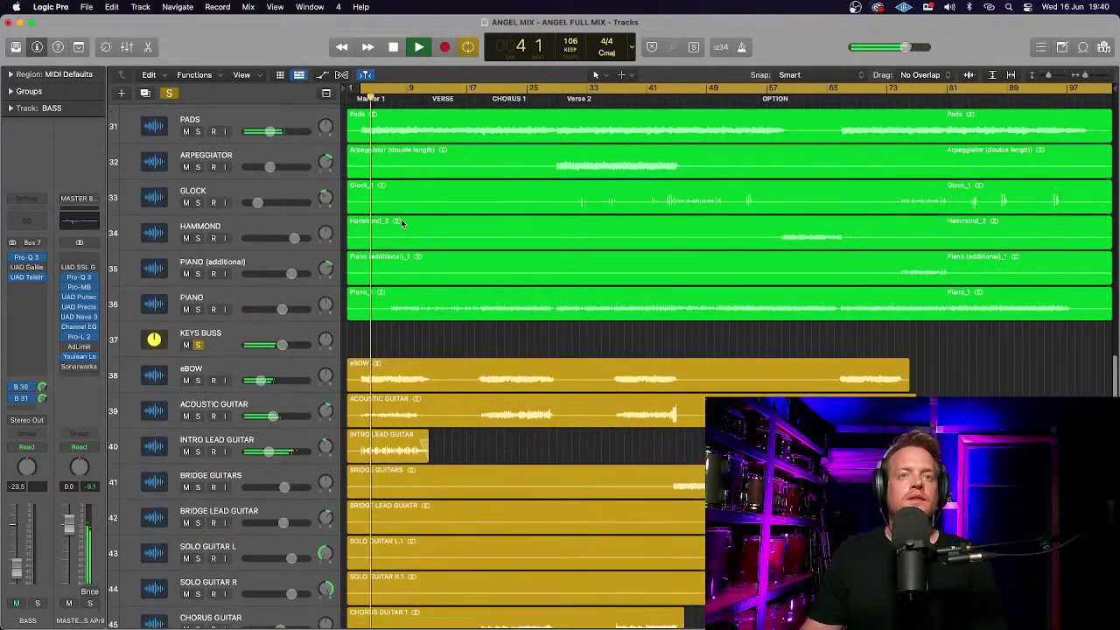
{"action": "key", "text": "super+Right"}
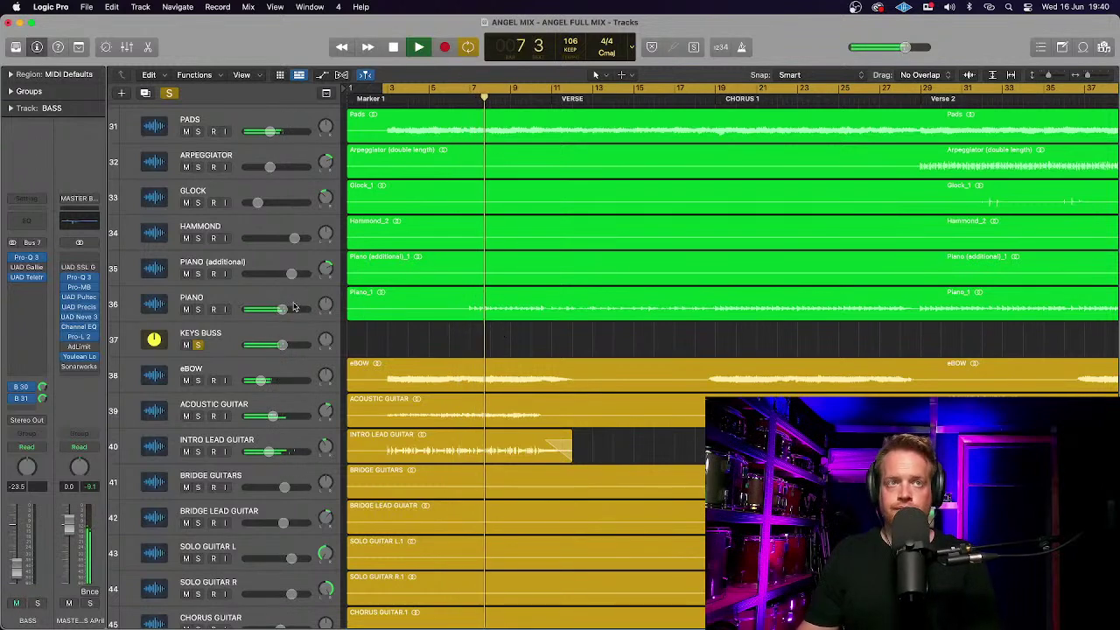
Solo only the PIANO track and play it from about bar 7 with cycle mode off.
{"action": "left_click", "coordinate": [201, 316]}
{"action": "left_click", "coordinate": [198, 310]}
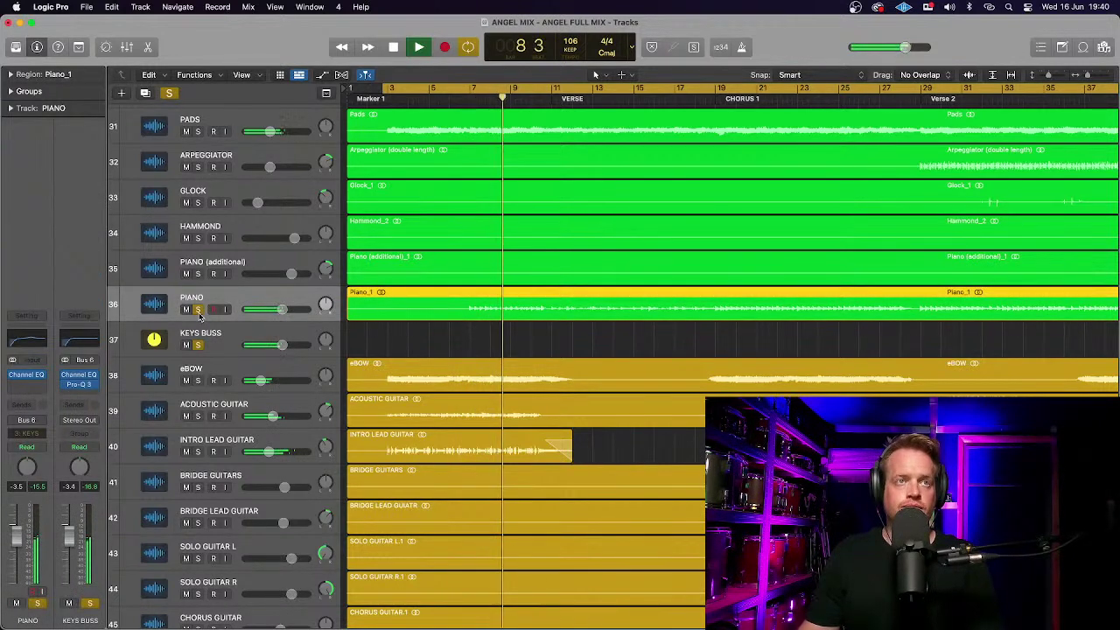
{"action": "left_click", "coordinate": [198, 312]}
{"action": "key", "text": "space"}
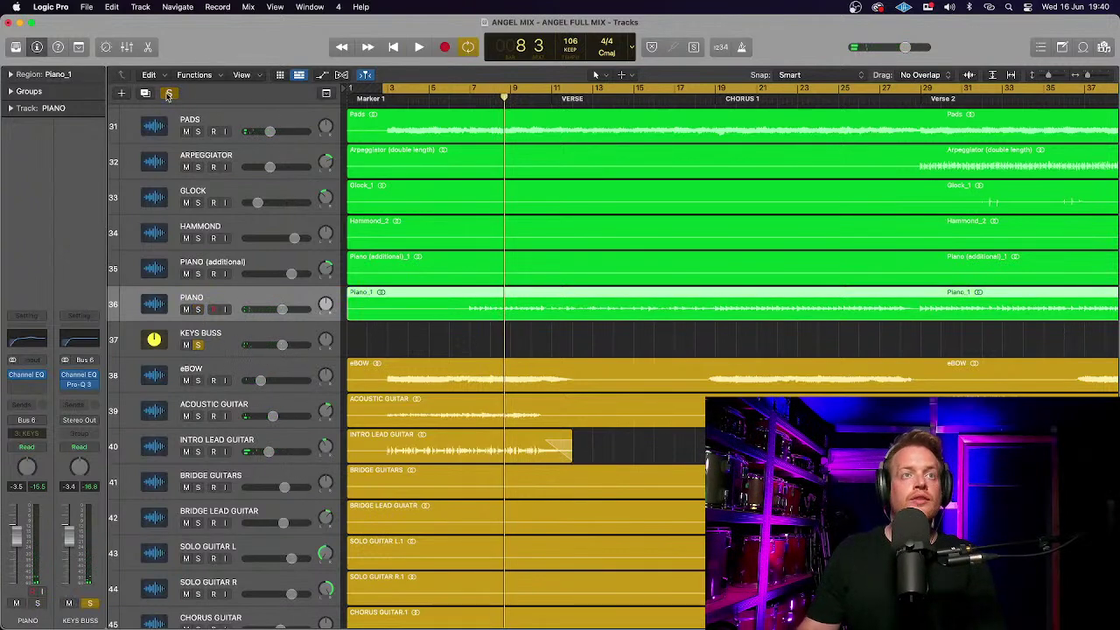
{"action": "left_click", "coordinate": [199, 311]}
{"action": "key", "text": "space"}
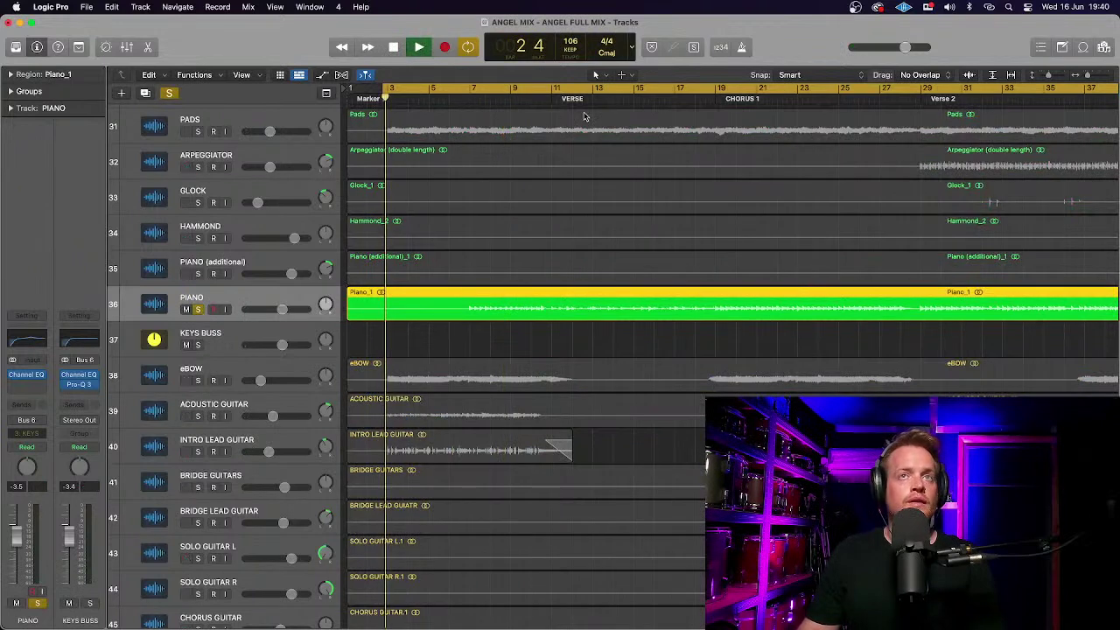
{"action": "left_click", "coordinate": [479, 101]}
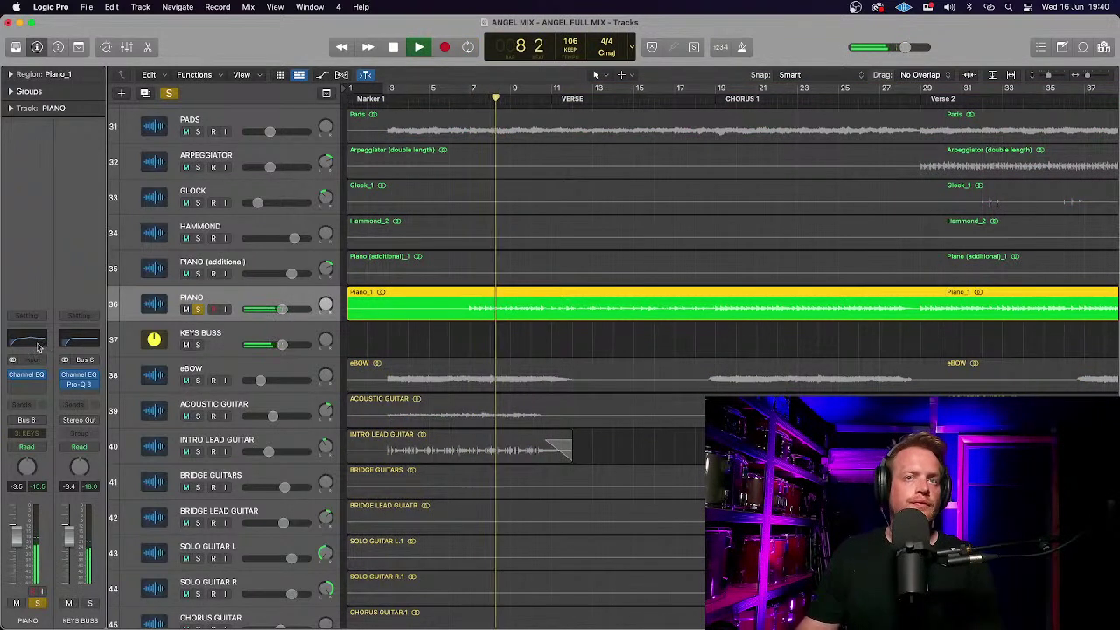
Solo the GTR BUSS alongside the PIANO track.
{"action": "scroll", "coordinate": [221, 341], "scroll_direction": "down", "scroll_amount": 1}
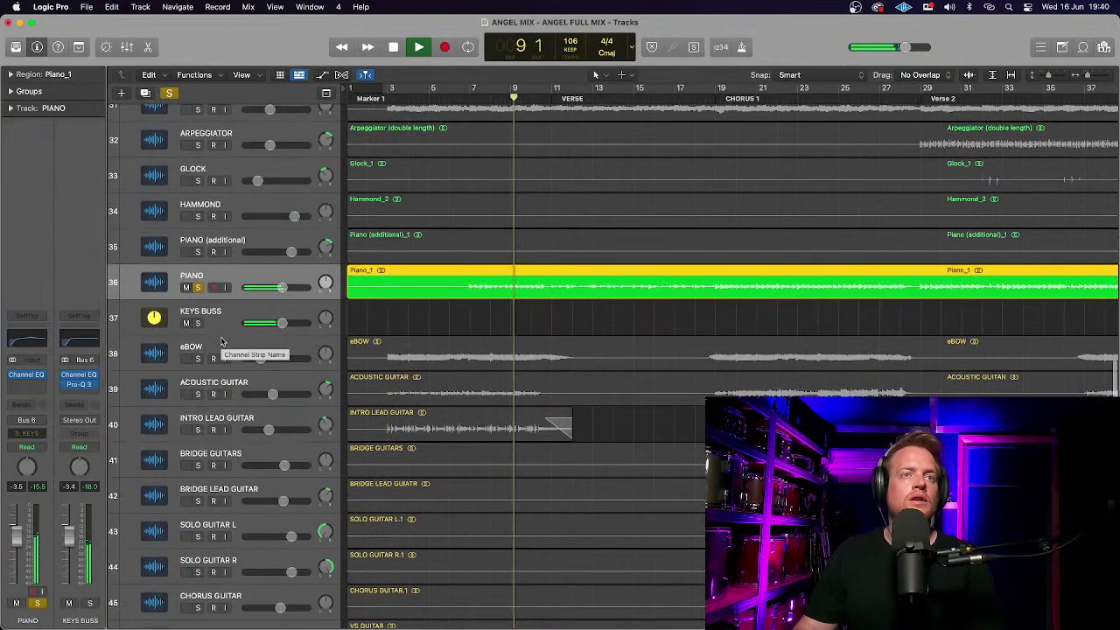
{"action": "scroll", "coordinate": [201, 385], "scroll_direction": "down", "scroll_amount": 3}
{"action": "left_click_drag", "start_coordinate": [376, 547], "coordinate": [391, 258]}
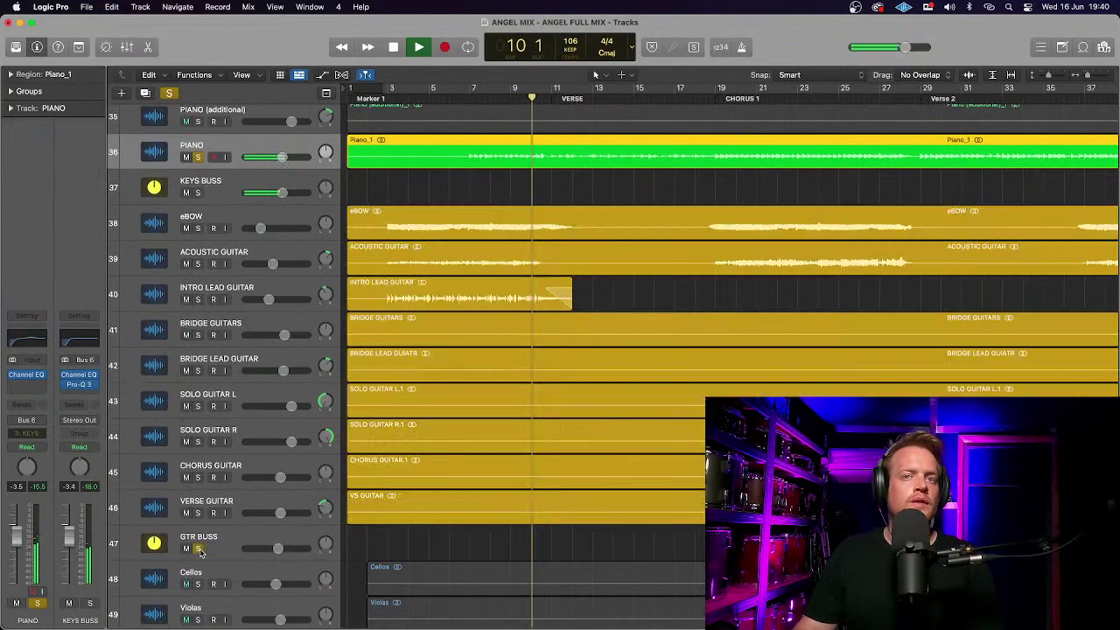
Set a cycle region over bars 7 to 11 and listen to the piano and guitars looping.
{"action": "left_click", "coordinate": [472, 91]}
{"action": "left_click_drag", "start_coordinate": [472, 91], "coordinate": [554, 98]}
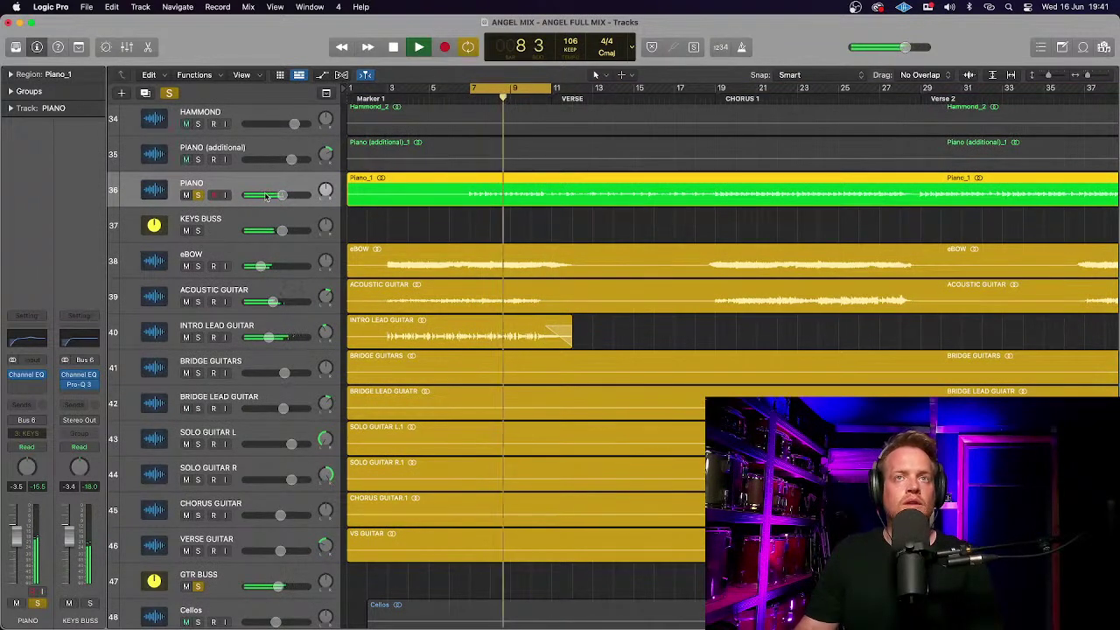
{"action": "scroll", "coordinate": [267, 196], "scroll_direction": "up", "scroll_amount": 4}
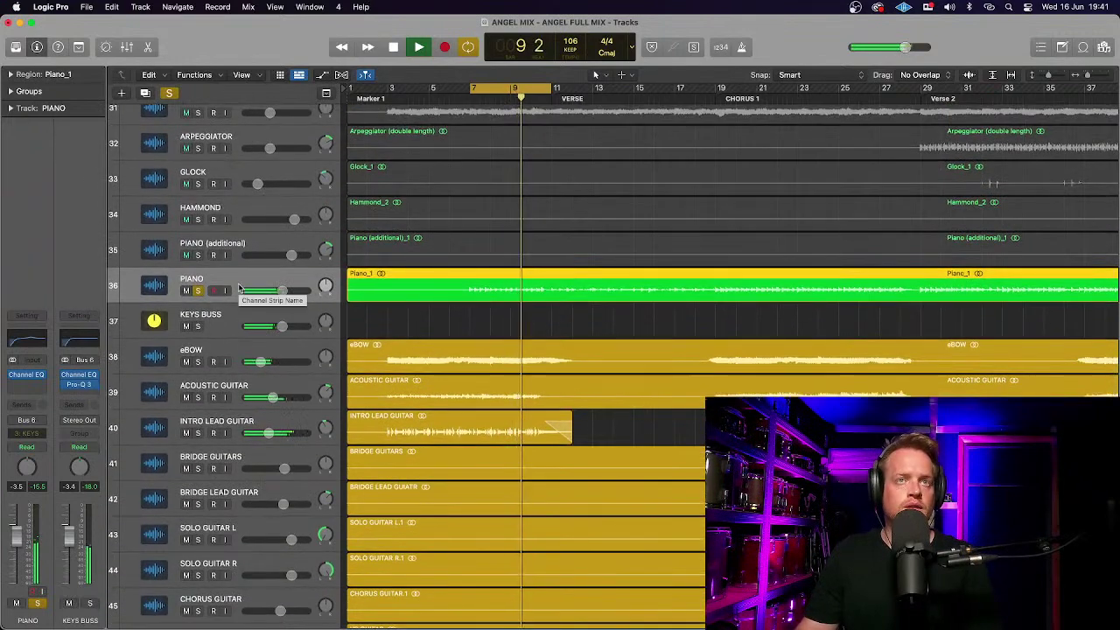
{"action": "key", "text": "space"}
Solo the PADS track and audition it with the piano and guitars in the loop.
{"action": "scroll", "coordinate": [239, 287], "scroll_direction": "up", "scroll_amount": 1}
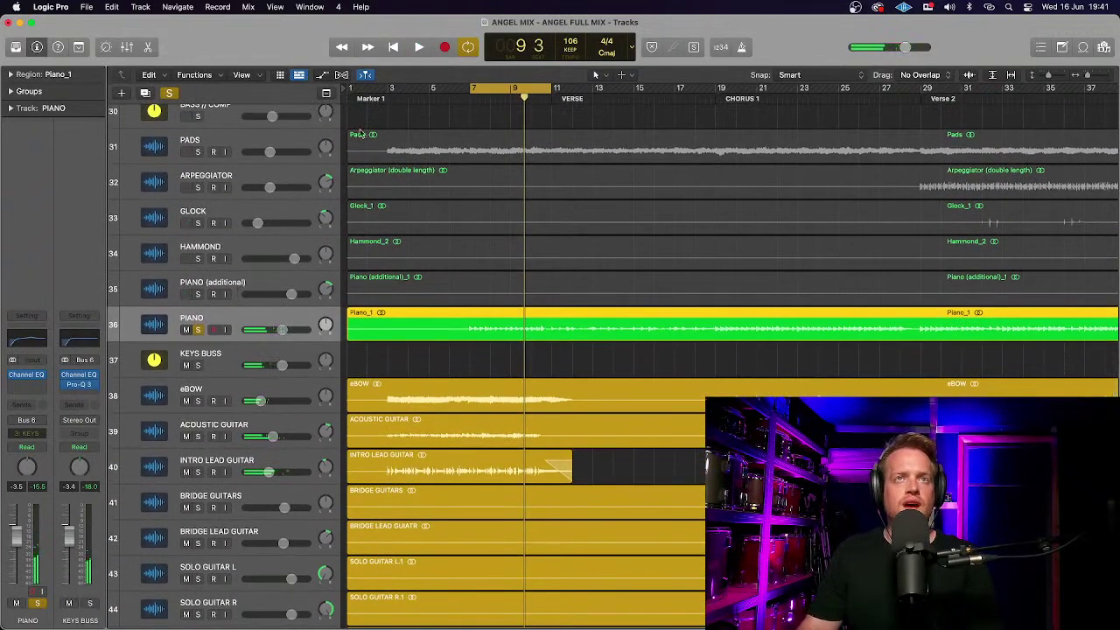
{"action": "left_click", "coordinate": [197, 152]}
{"action": "key", "text": "space"}
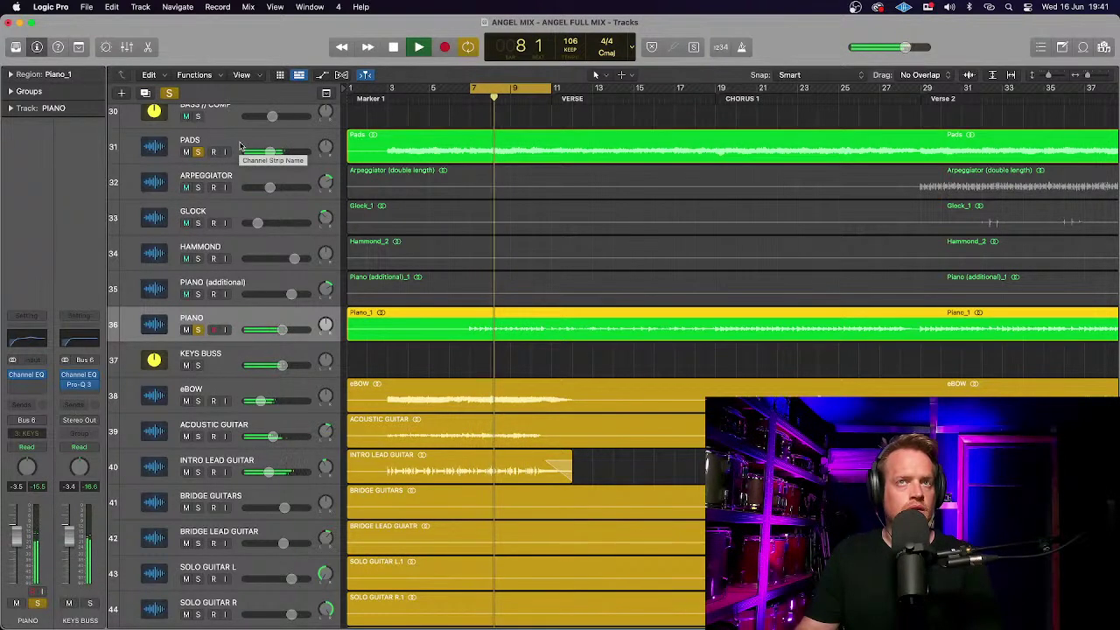
{"action": "key", "text": "space"}
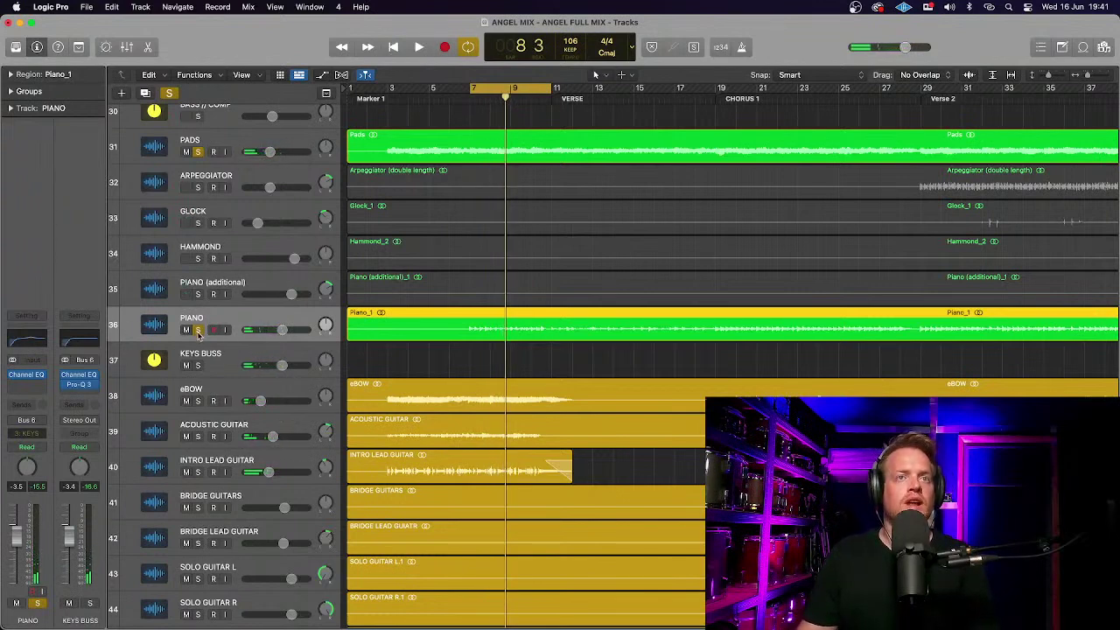
Turn off solo on the PADS track and play the loop again for comparison.
{"action": "left_click", "coordinate": [199, 152]}
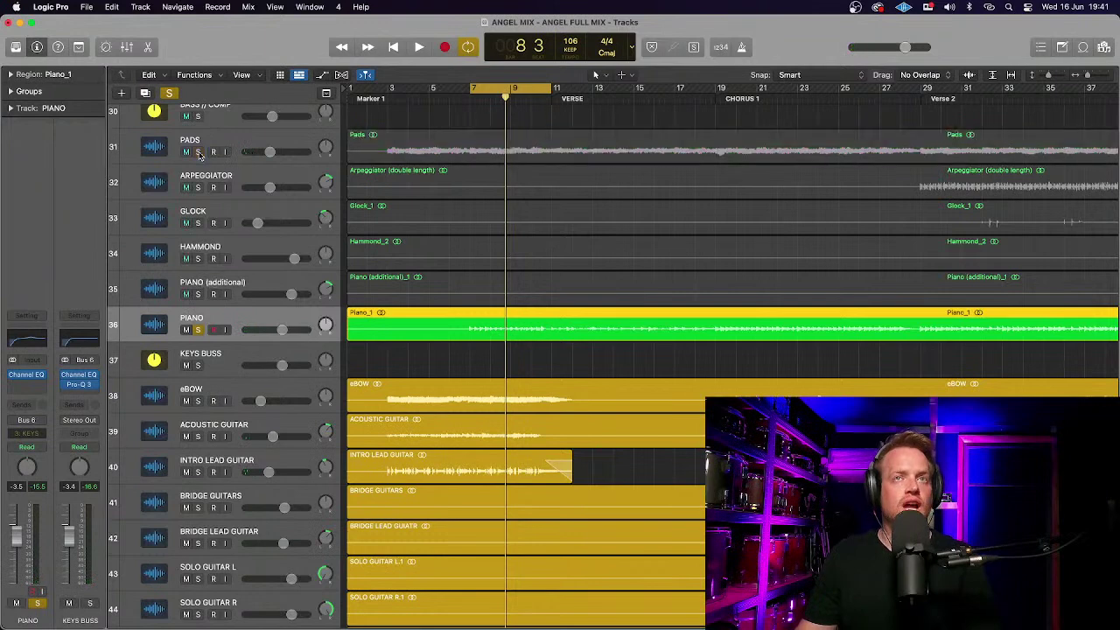
{"action": "key", "text": "space"}
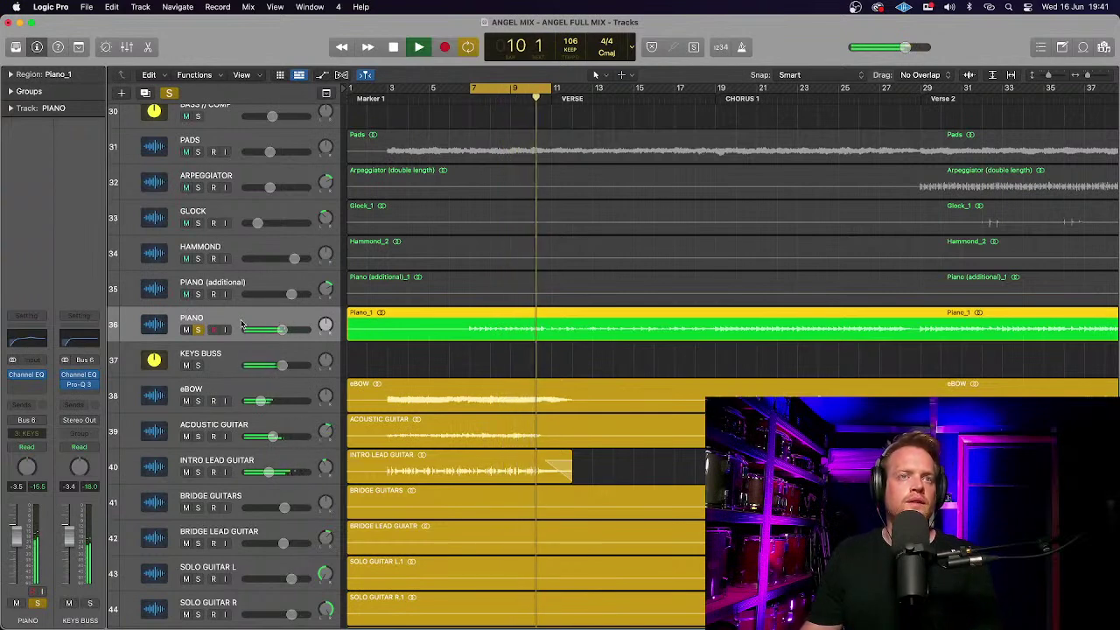
{"action": "key", "text": "space"}
Inspect the PIANO track's Channel EQ curve, and close the plug-in.
{"action": "left_click", "coordinate": [239, 140]}
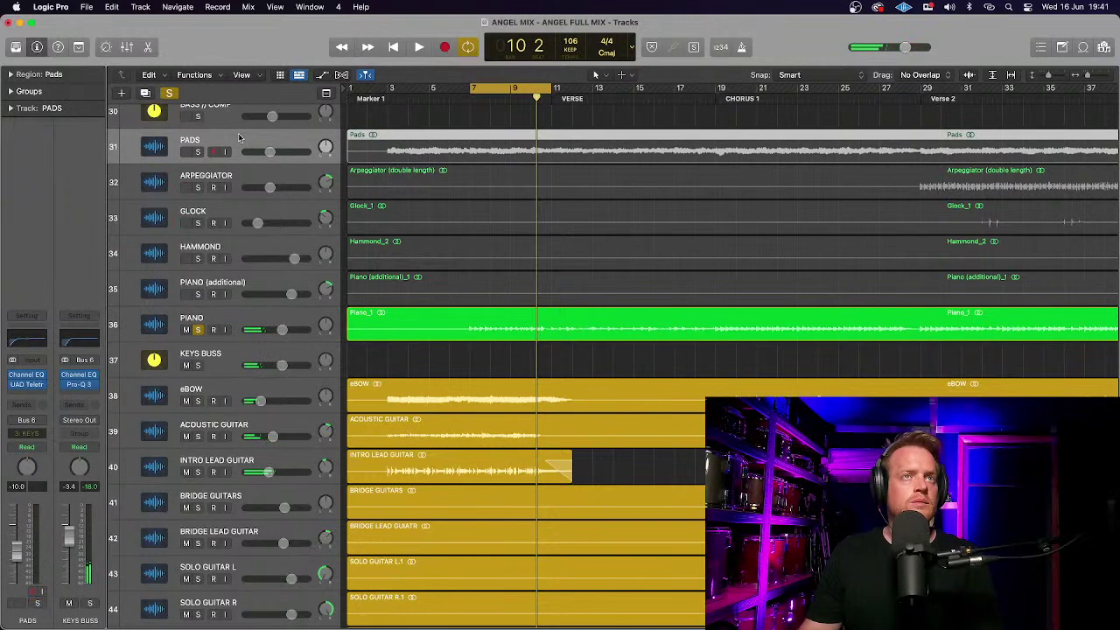
{"action": "left_click", "coordinate": [234, 317]}
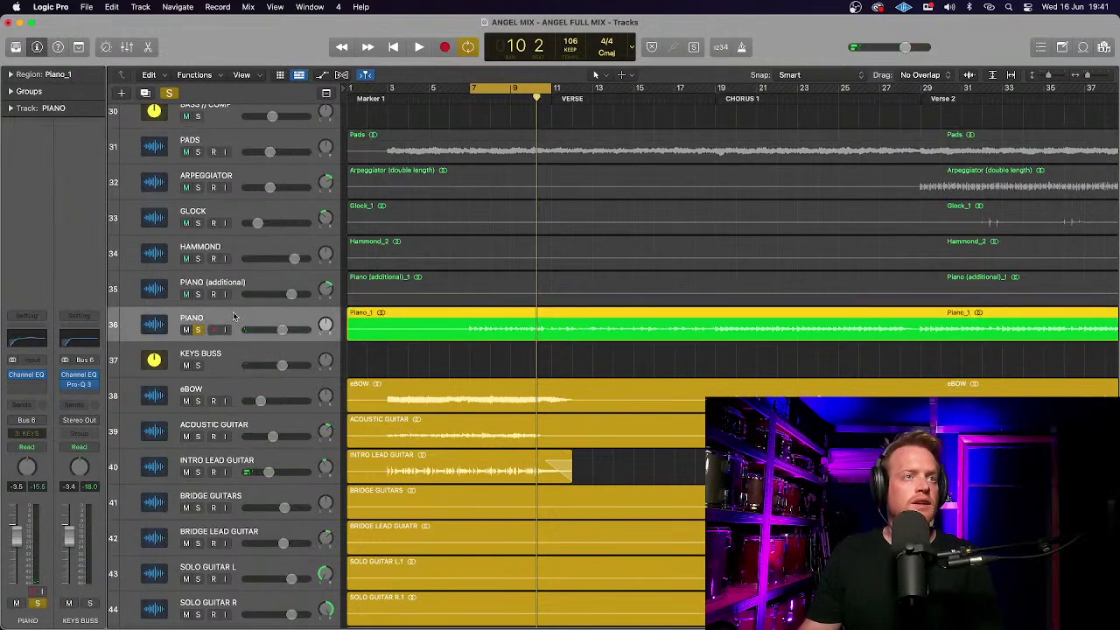
{"action": "left_click", "coordinate": [27, 340]}
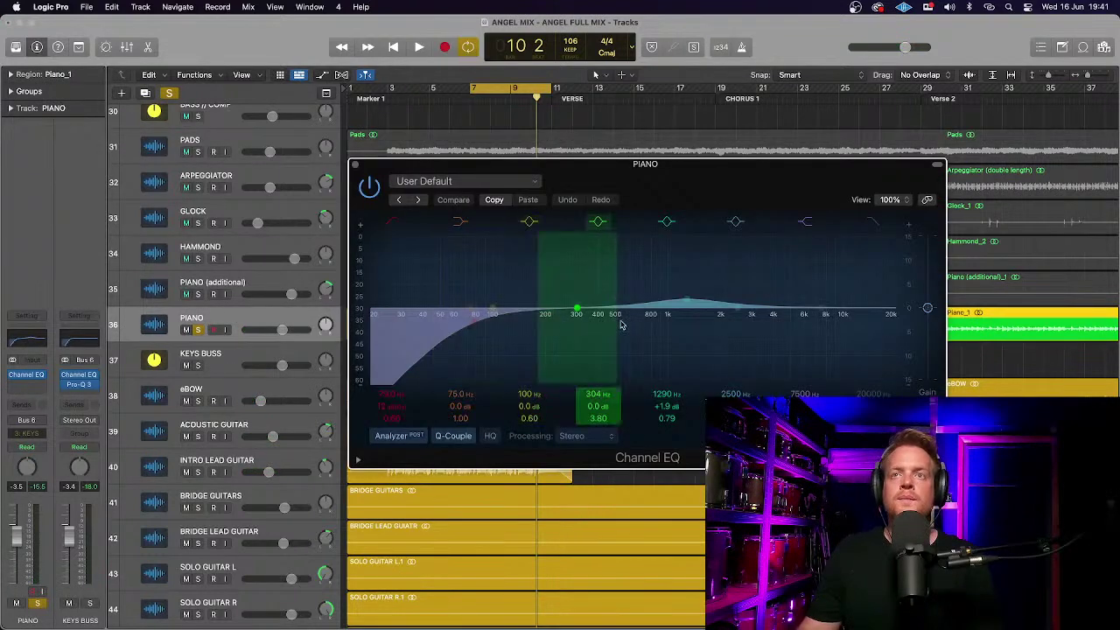
{"action": "left_click", "coordinate": [354, 165]}
Solo the PADS track and move its 2500 Hz Channel EQ band to 1240 Hz with a slight cut.
{"action": "left_click", "coordinate": [294, 139]}
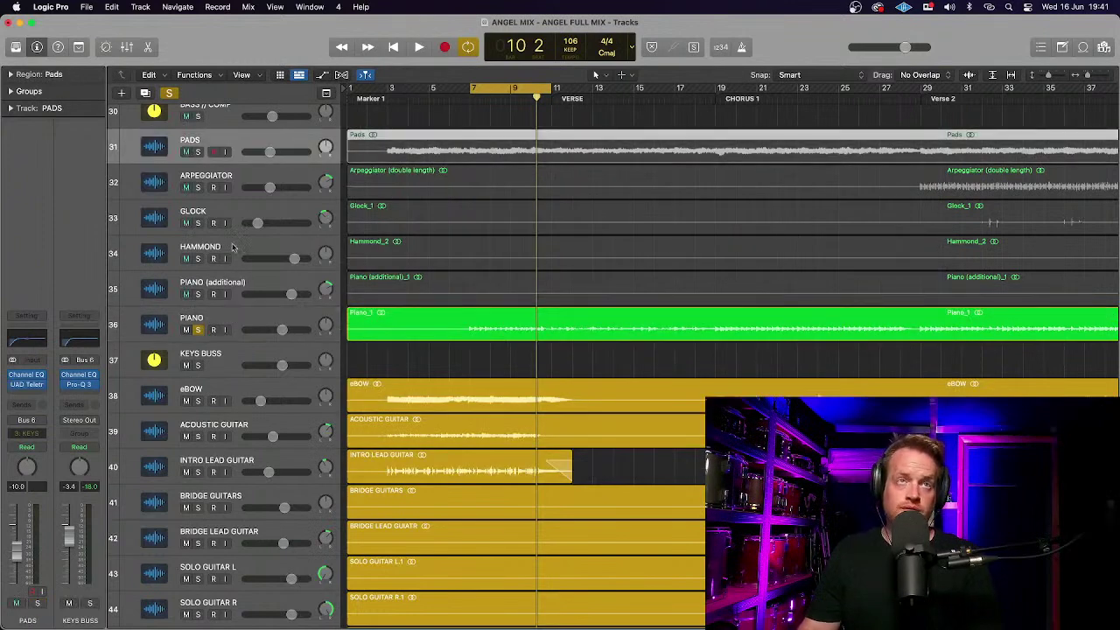
{"action": "left_click", "coordinate": [199, 152]}
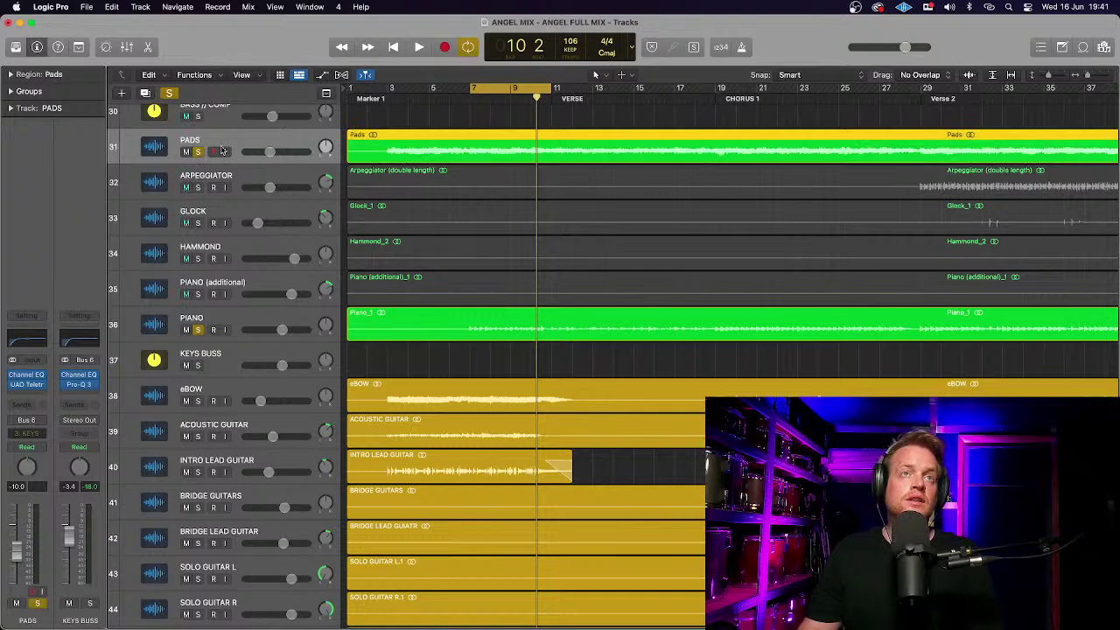
{"action": "left_click", "coordinate": [30, 342]}
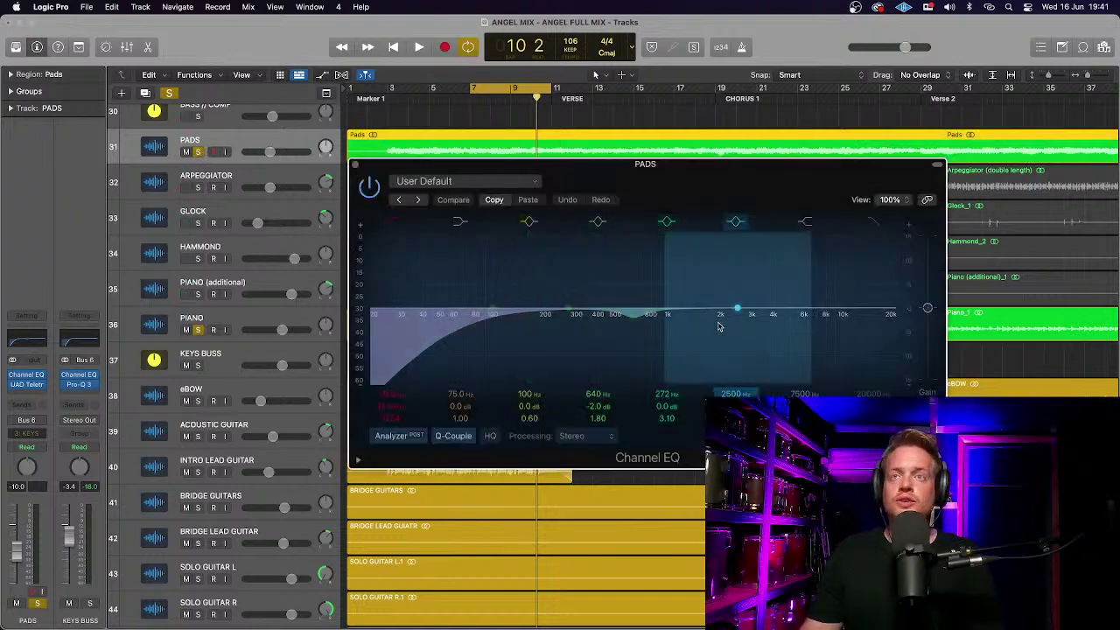
{"action": "left_click_drag", "start_coordinate": [738, 309], "coordinate": [683, 317]}
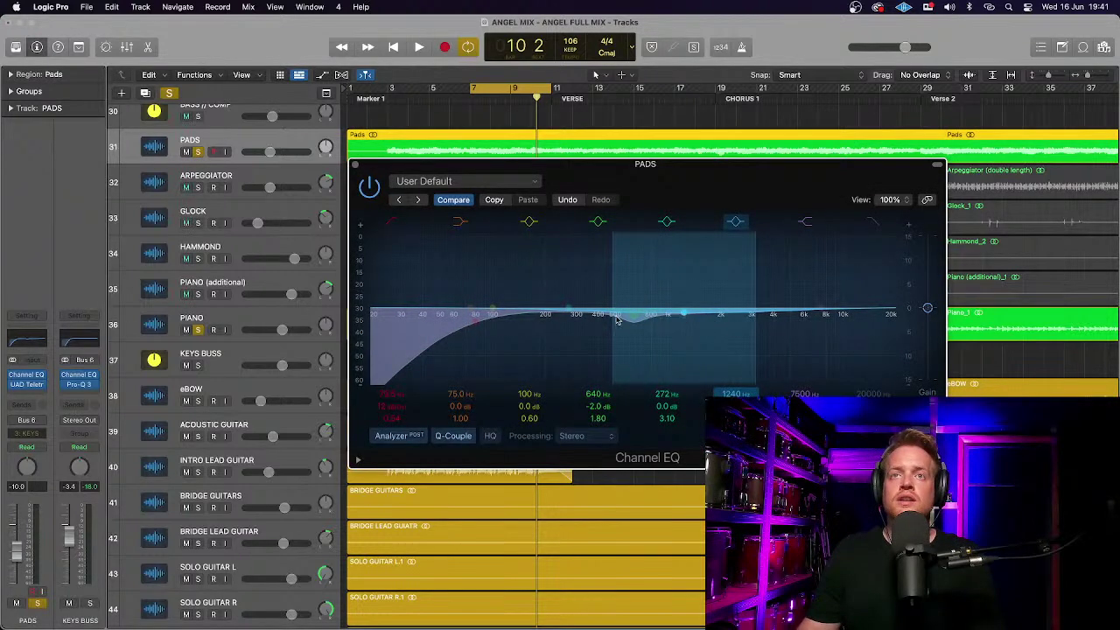
Narrow and deepen the PADS Channel EQ mid cut to -3.2 dB at 1240 Hz with Q 1.10 while auditioning the loop, and close the plug-in.
{"action": "left_click_drag", "start_coordinate": [753, 282], "coordinate": [733, 286]}
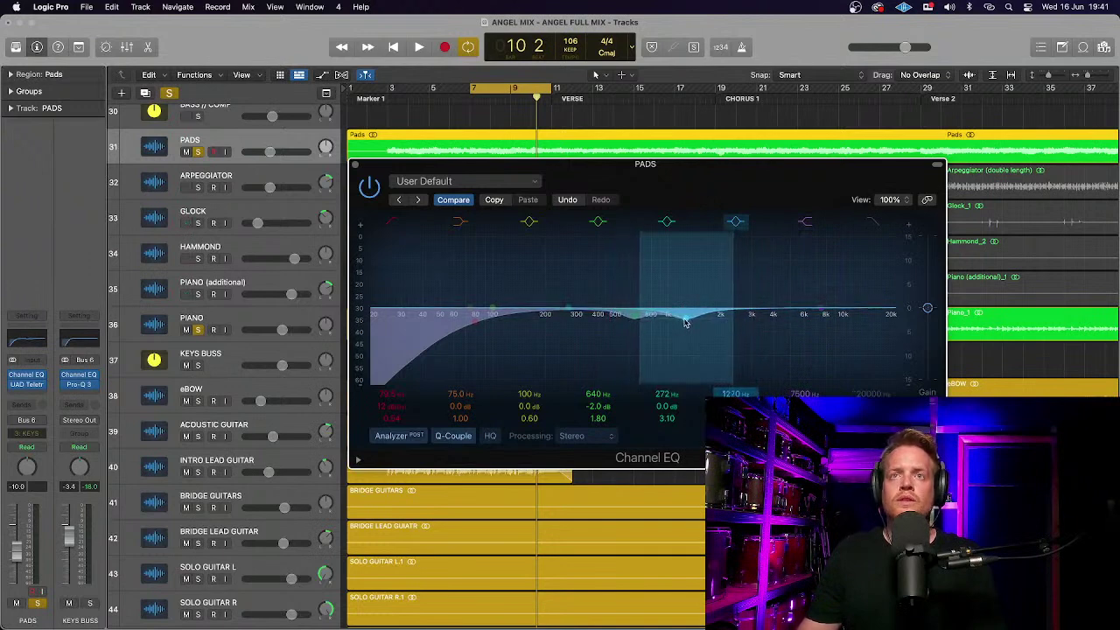
{"action": "key", "text": "space"}
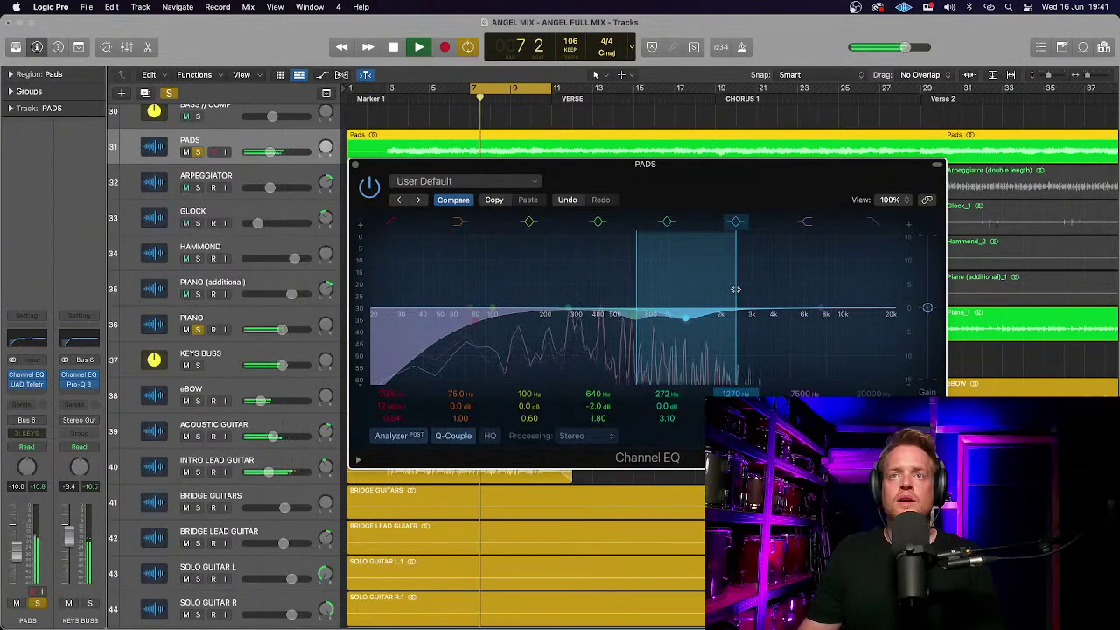
{"action": "left_click_drag", "start_coordinate": [688, 324], "coordinate": [687, 354]}
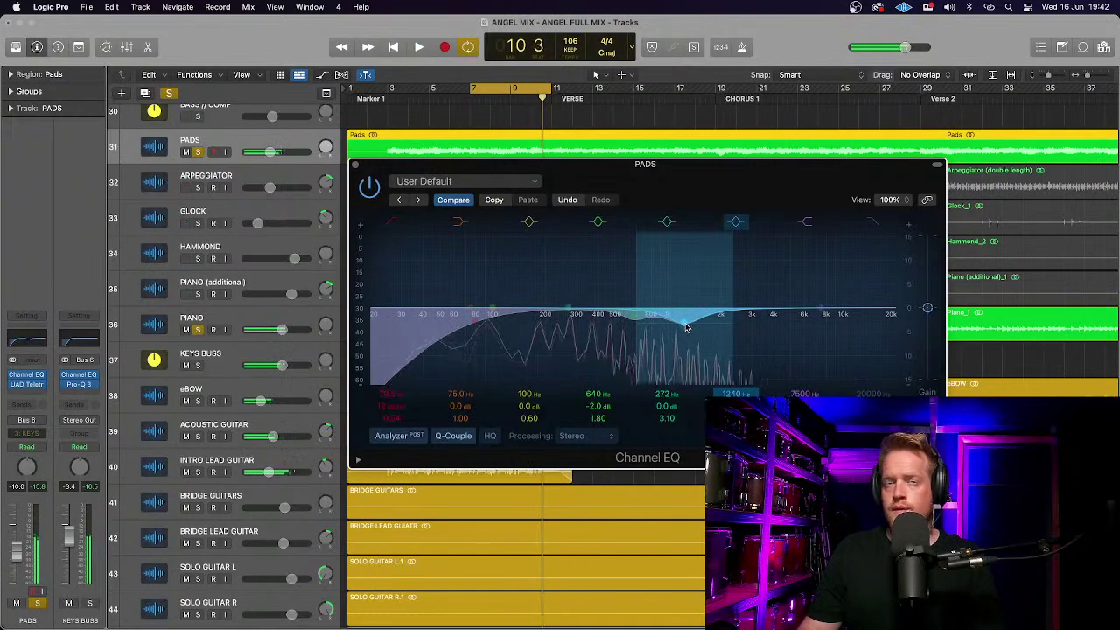
{"action": "left_click_drag", "start_coordinate": [686, 328], "coordinate": [687, 326]}
{"action": "key", "text": "space"}
{"action": "left_click", "coordinate": [356, 166]}
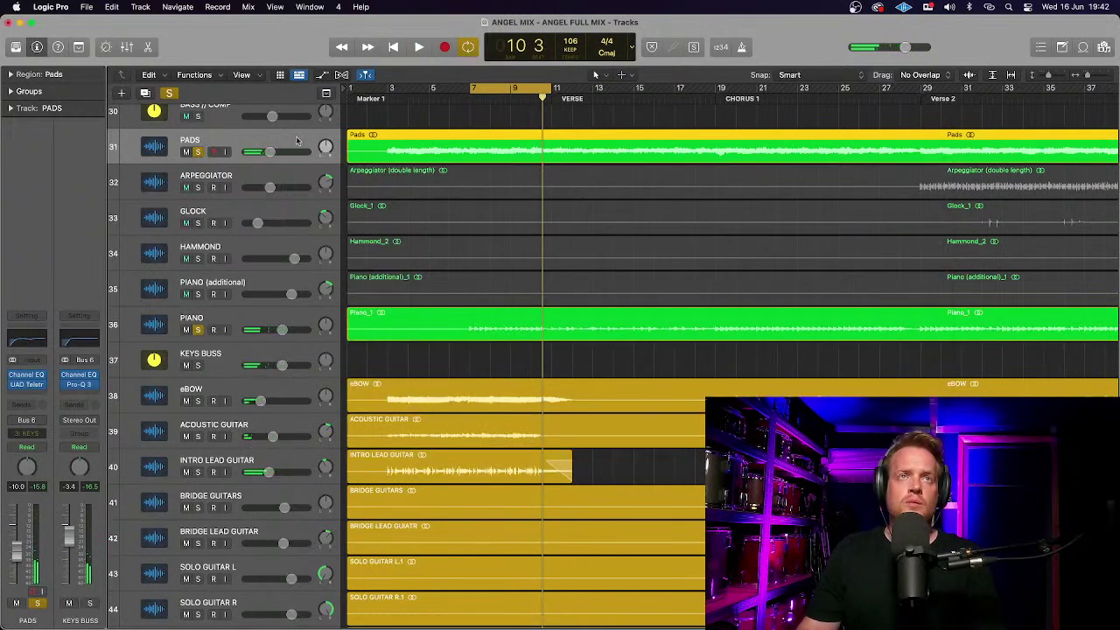
Reopen the PADS Channel EQ, raise its low-cut frequency to 101 Hz and play the loop.
{"action": "left_click", "coordinate": [213, 152]}
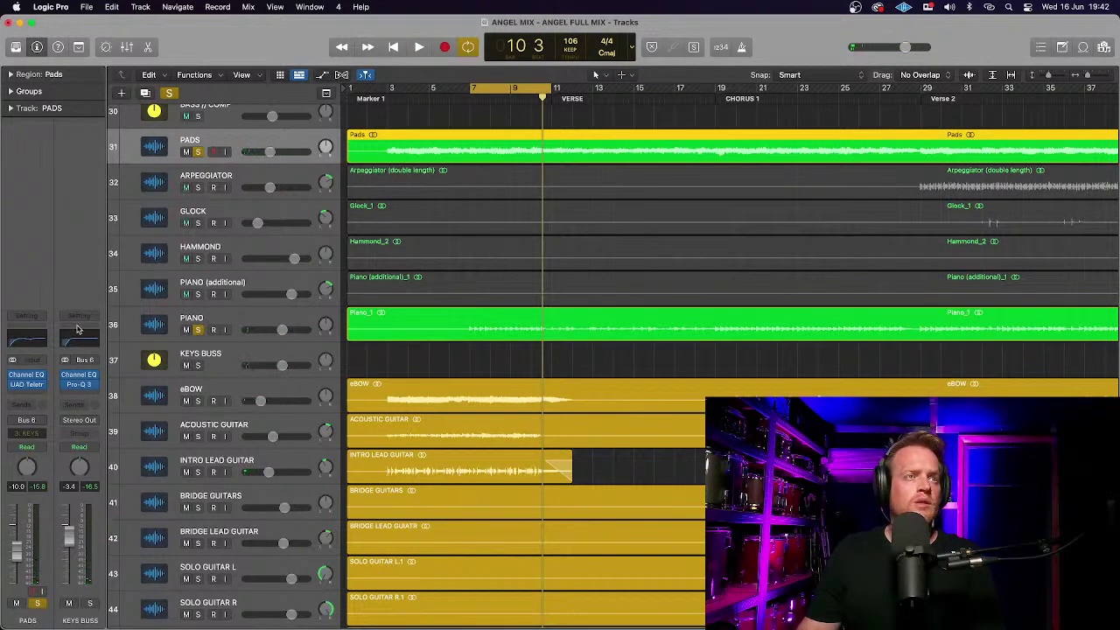
{"action": "left_click", "coordinate": [26, 347]}
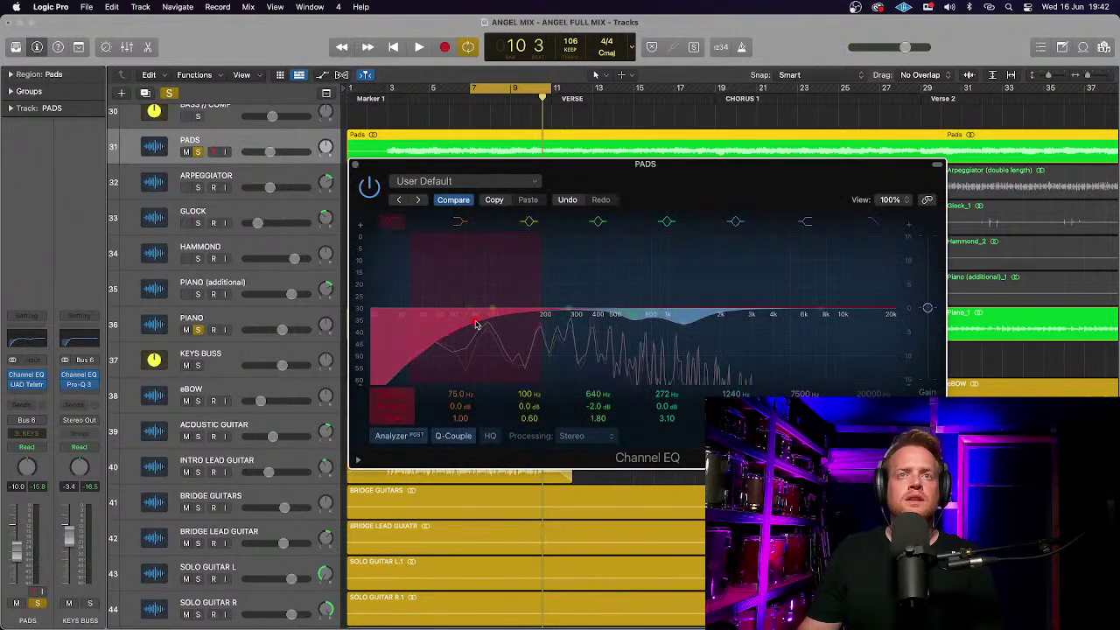
{"action": "left_click_drag", "start_coordinate": [476, 324], "coordinate": [489, 323]}
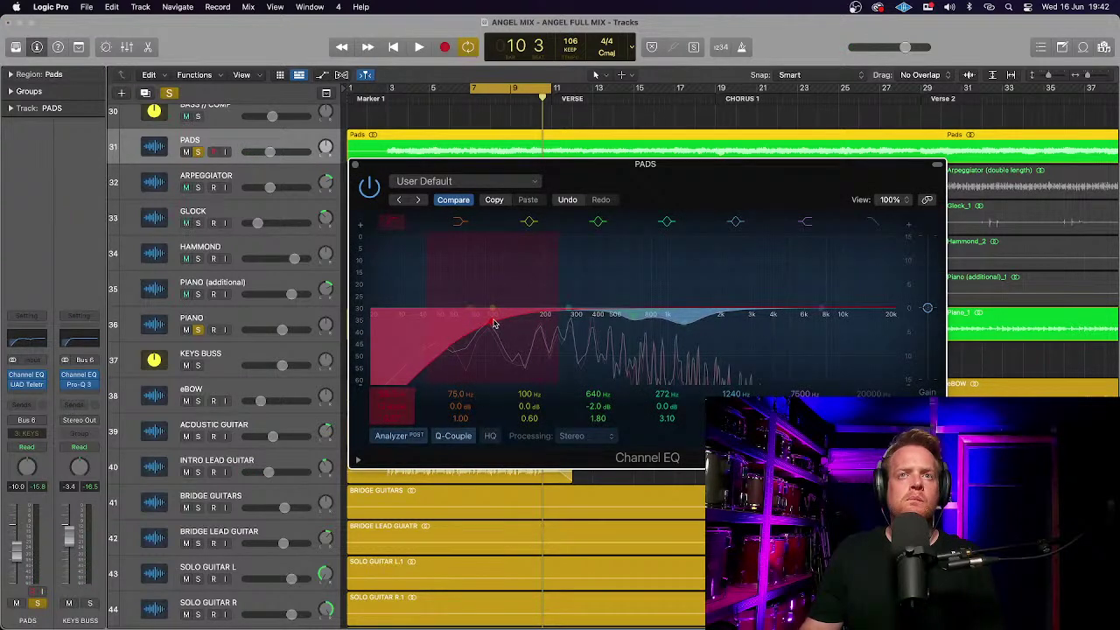
{"action": "key", "text": "space"}
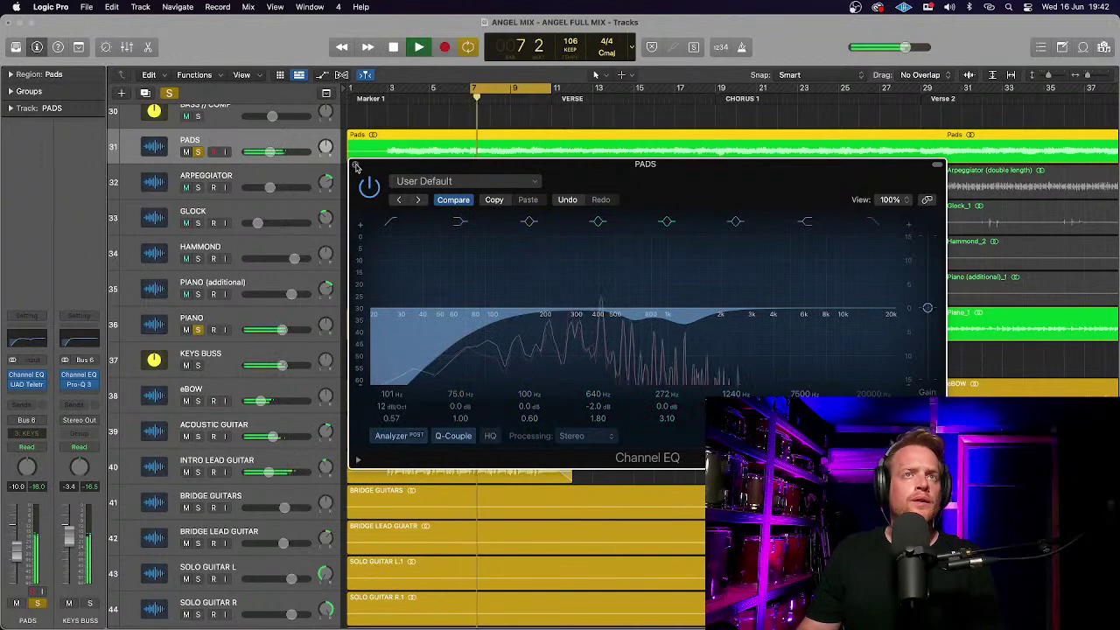
Bypass the PADS Channel EQ and add the BASS buss to the soloed tracks for playback.
{"action": "left_click", "coordinate": [368, 188]}
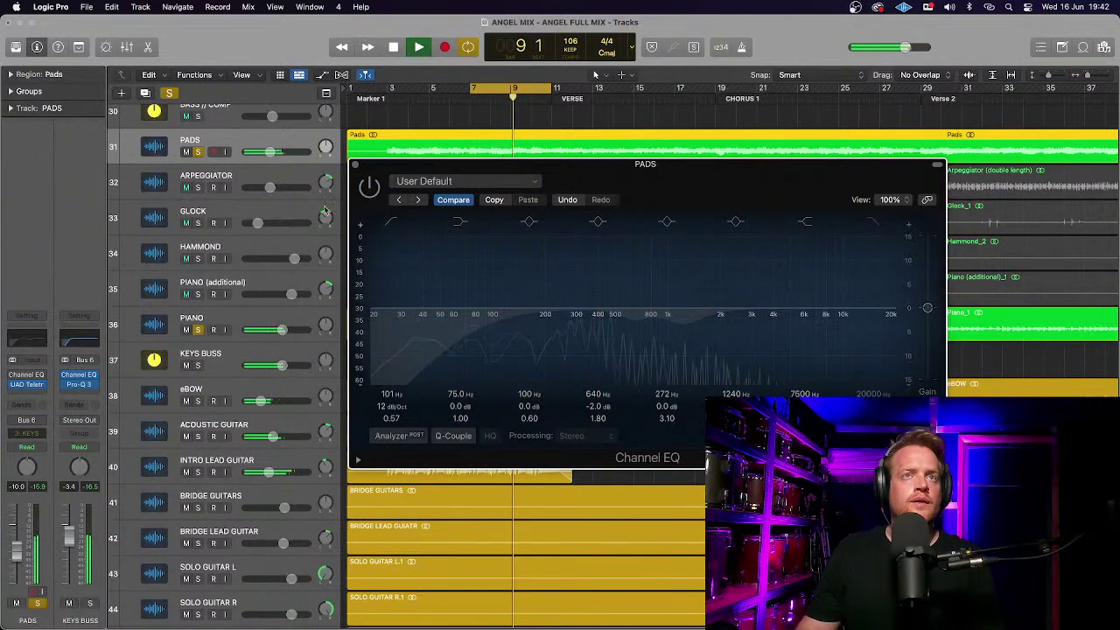
{"action": "scroll", "coordinate": [276, 238], "scroll_direction": "up", "scroll_amount": 15}
{"action": "key", "text": "space"}
{"action": "scroll", "coordinate": [276, 238], "scroll_direction": "down", "scroll_amount": 15}
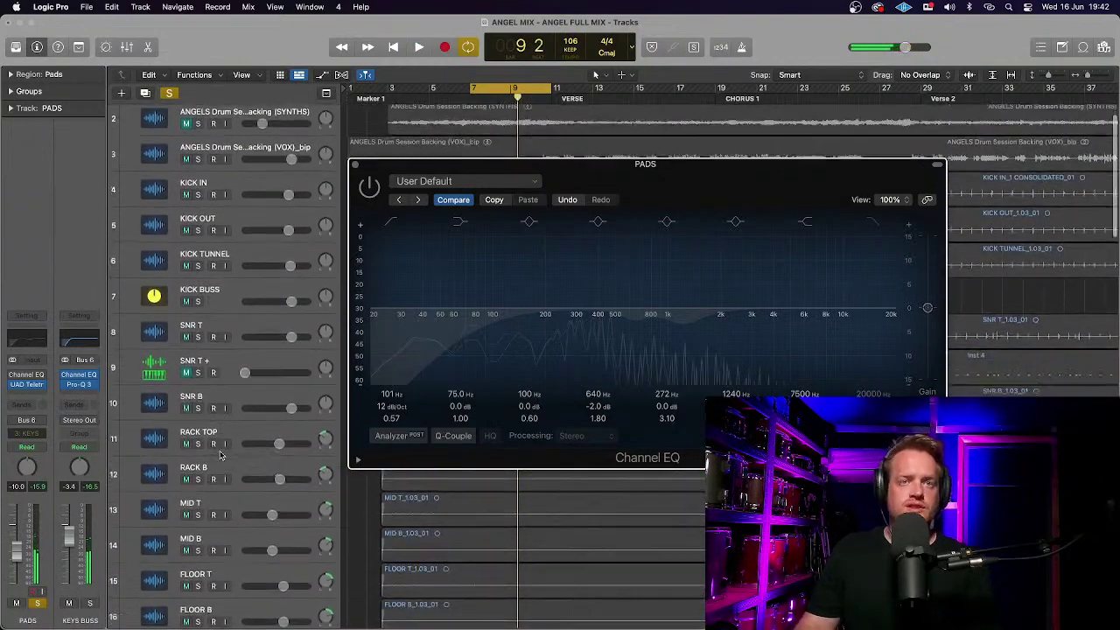
{"action": "scroll", "coordinate": [221, 455], "scroll_direction": "down", "scroll_amount": 3}
{"action": "left_click", "coordinate": [199, 455]}
{"action": "key", "text": "space"}
Compare the PADS Channel EQ on and off against the bass, leave it enabled, and close the plug-in.
{"action": "left_click", "coordinate": [391, 221]}
{"action": "left_click", "coordinate": [391, 221]}
{"action": "left_click", "coordinate": [391, 222]}
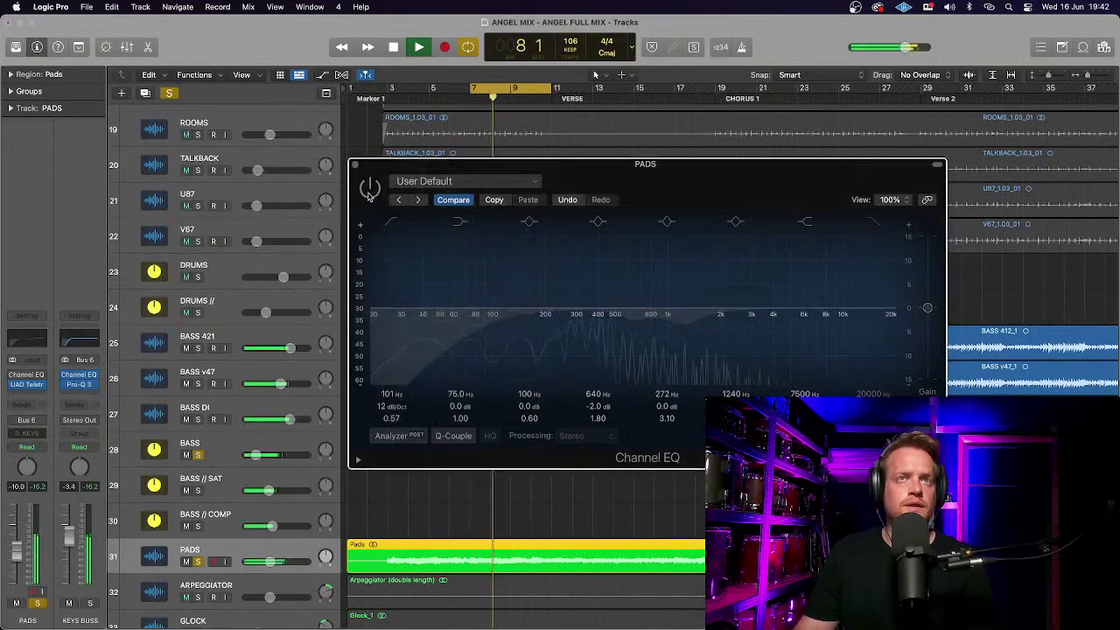
{"action": "left_click", "coordinate": [368, 193]}
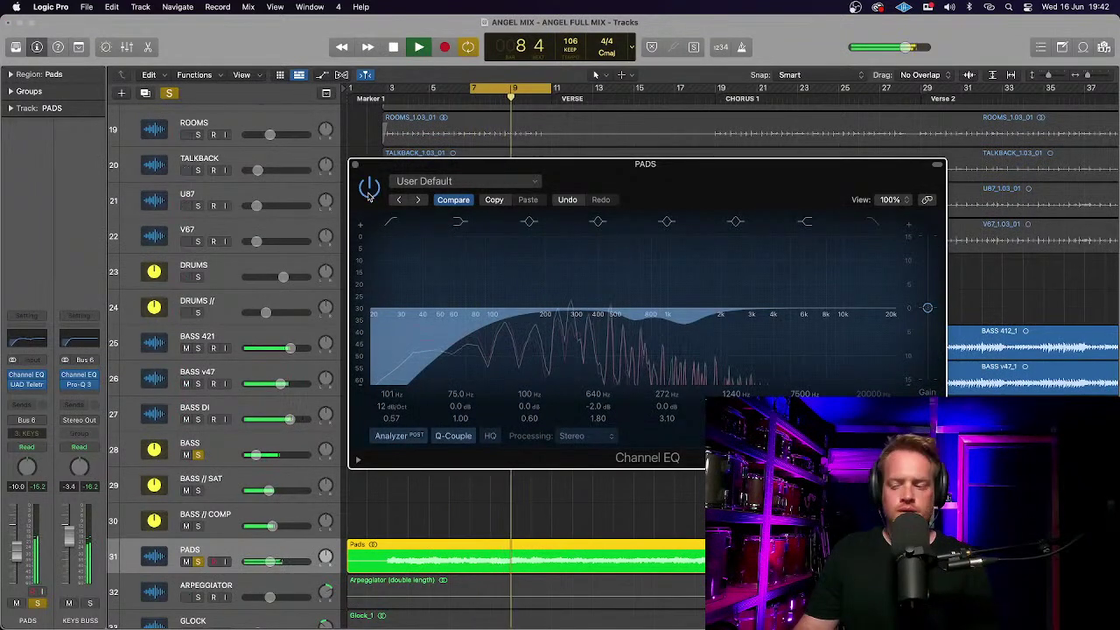
{"action": "left_click", "coordinate": [368, 193]}
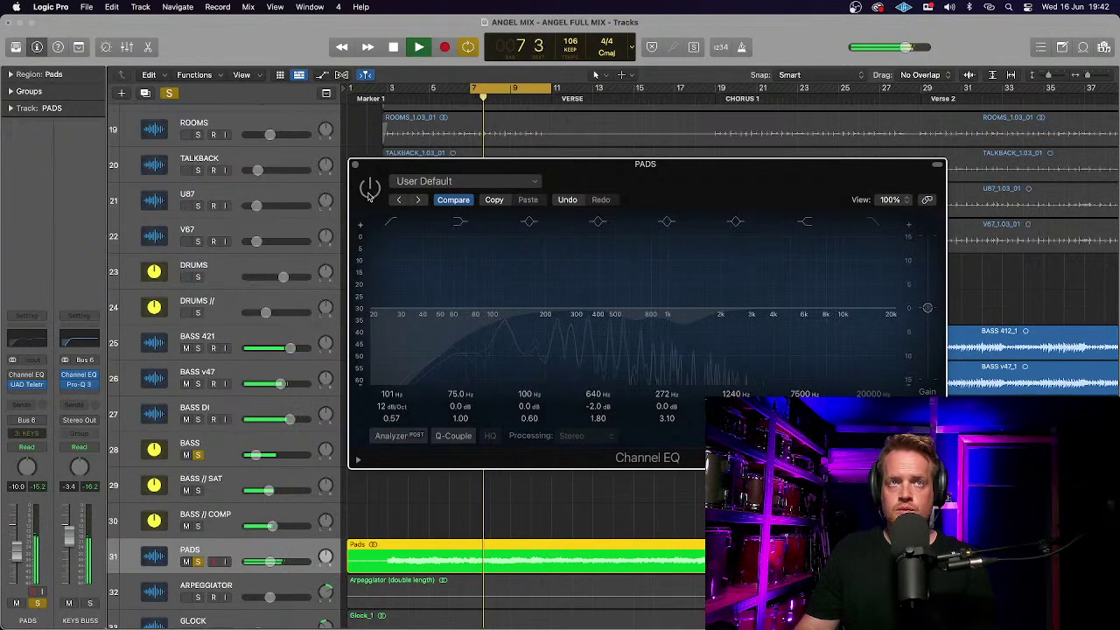
{"action": "left_click", "coordinate": [368, 189]}
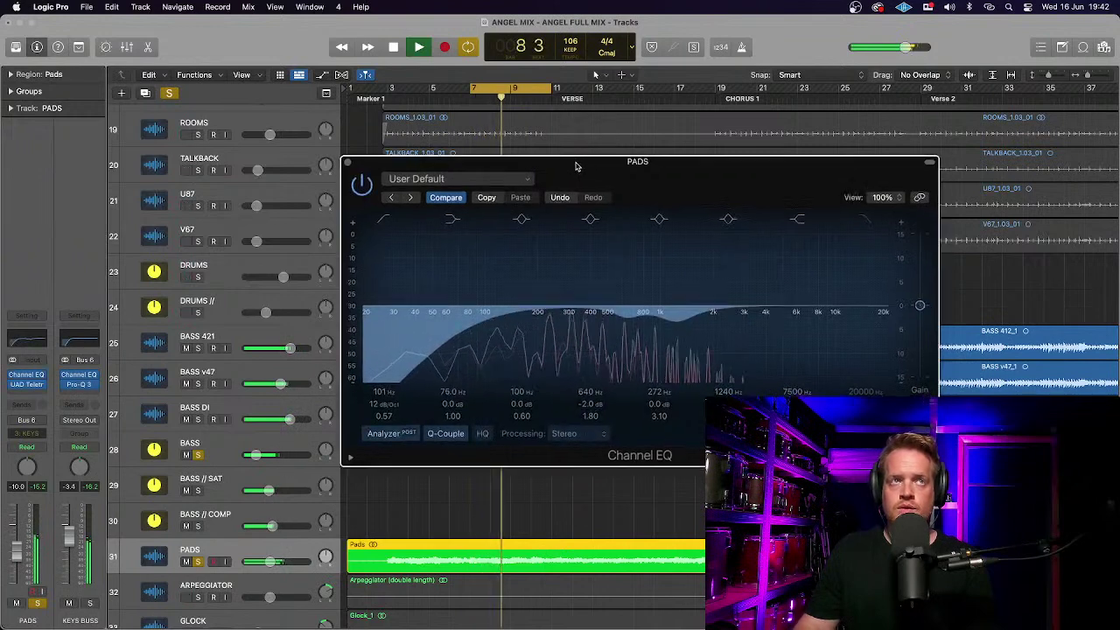
{"action": "left_click_drag", "start_coordinate": [584, 167], "coordinate": [396, 125]}
{"action": "key", "text": "space"}
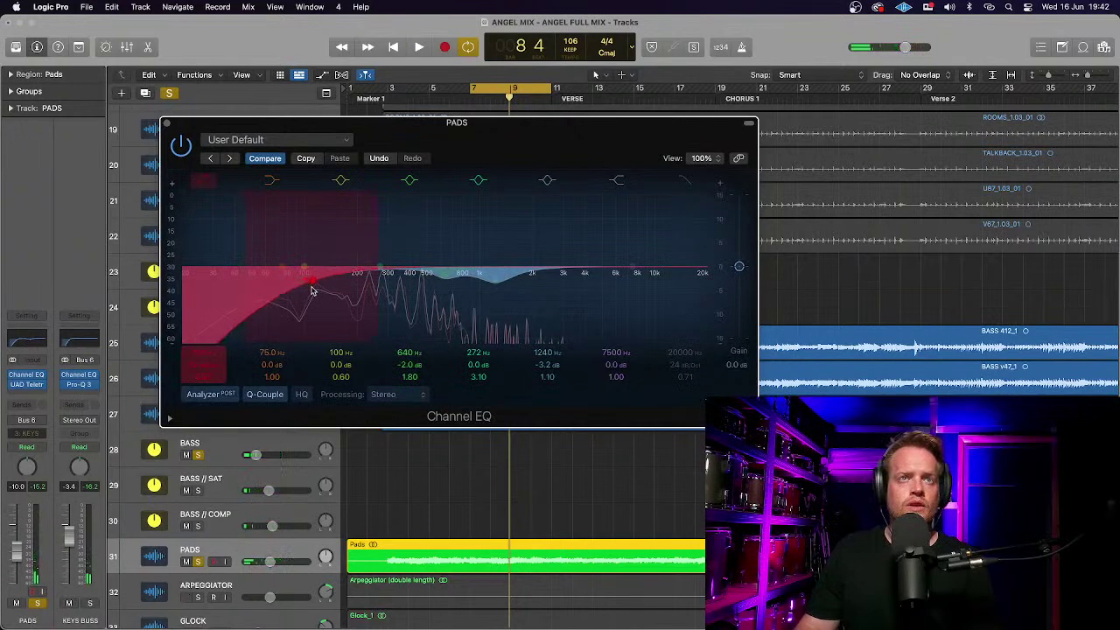
{"action": "left_click", "coordinate": [166, 123]}
Turn off cycle mode and zoom the timeline out to show the full song arrangement.
{"action": "scroll", "coordinate": [356, 391], "scroll_direction": "down", "scroll_amount": 5}
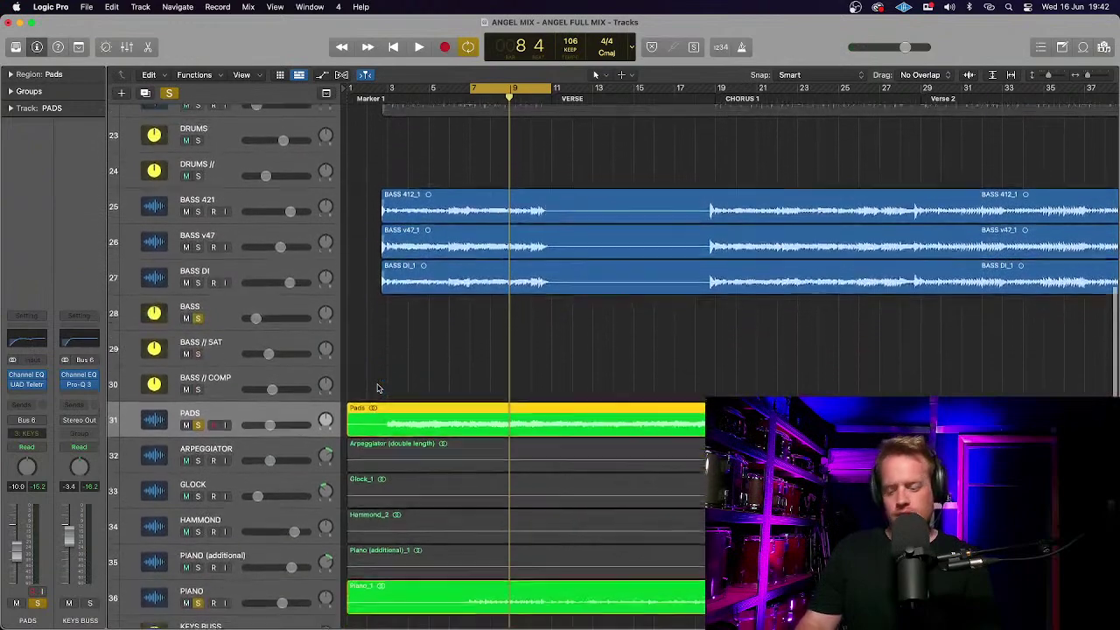
{"action": "scroll", "coordinate": [420, 323], "scroll_direction": "down", "scroll_amount": 4}
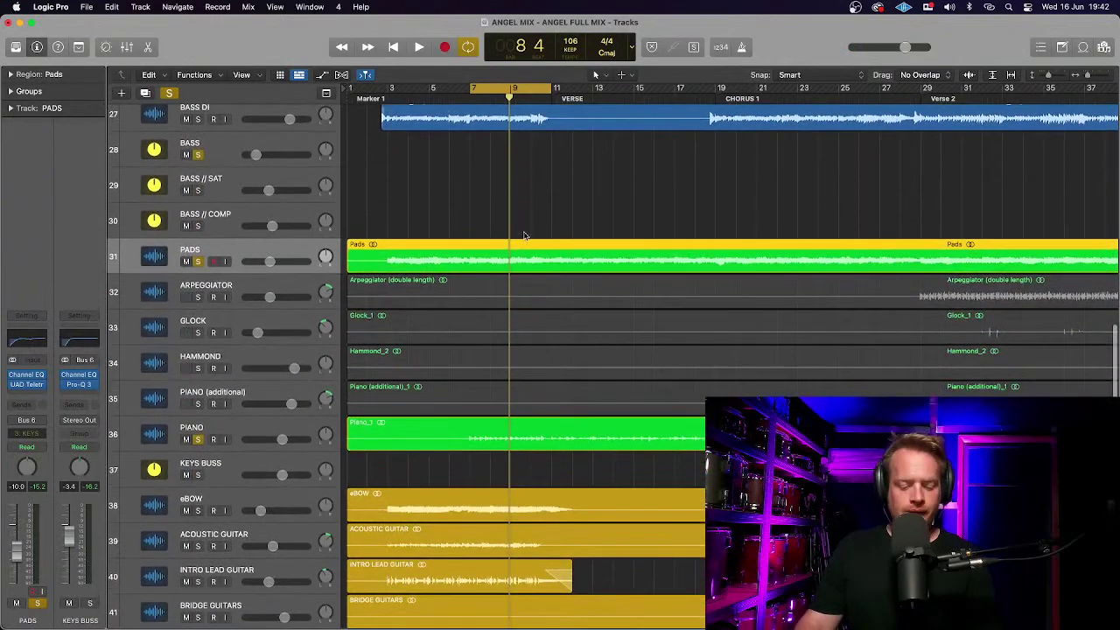
{"action": "key", "text": "super+Left"}
{"action": "key", "text": "super+Left"}
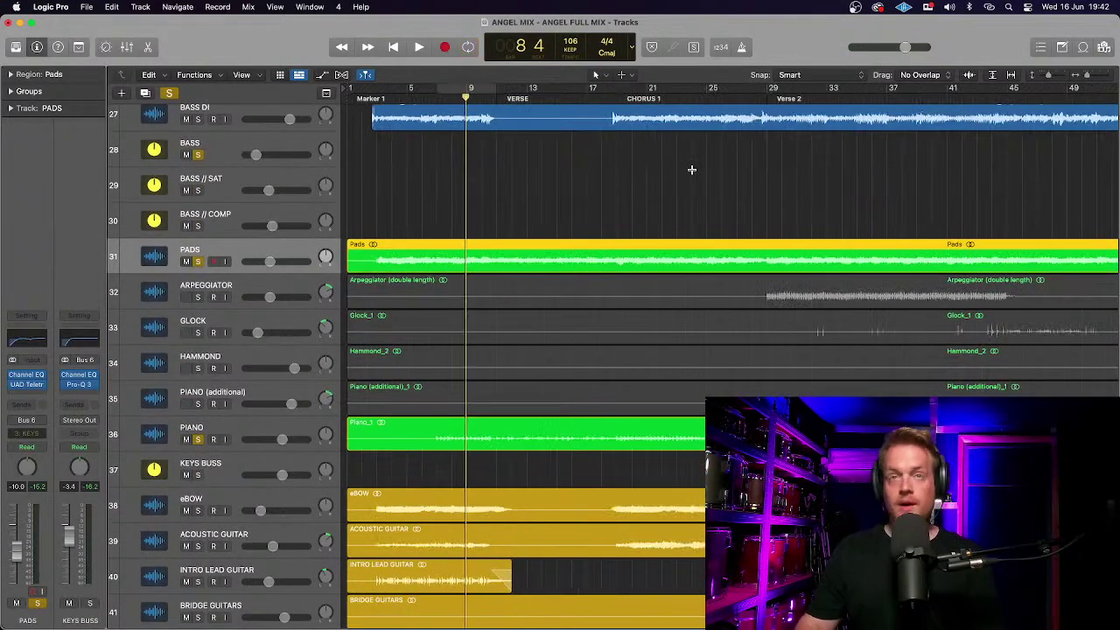
{"action": "scroll", "coordinate": [511, 190], "scroll_direction": "down", "scroll_amount": 1}
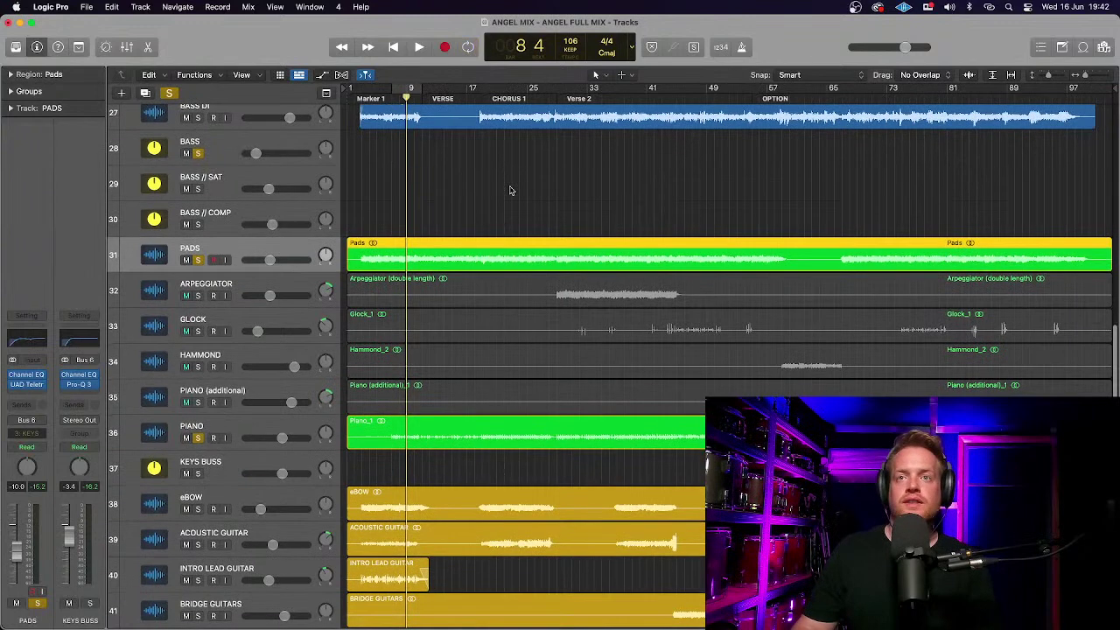
Turn off solo on PADS, PIANO and the BASS buss, and solo the KEYS BUSS instead.
{"action": "left_click", "coordinate": [198, 260]}
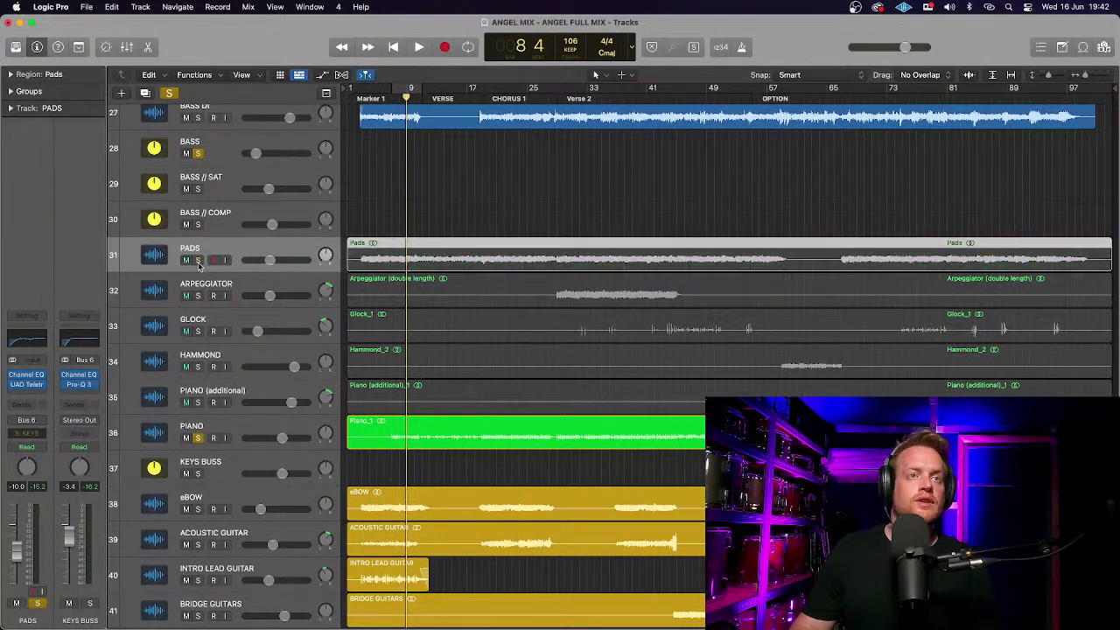
{"action": "left_click", "coordinate": [198, 439]}
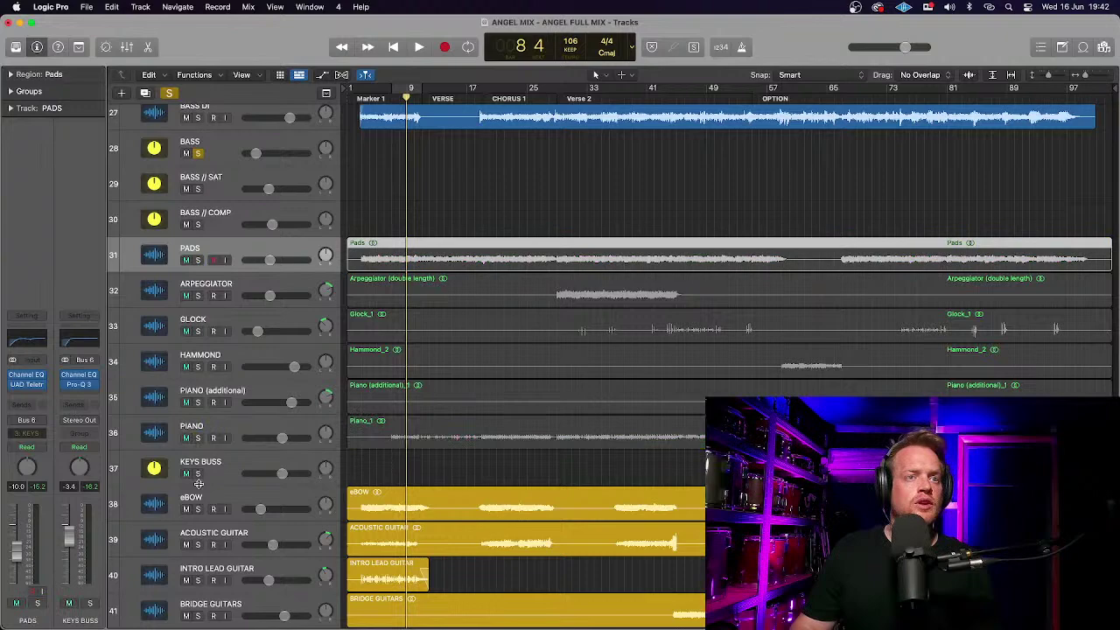
{"action": "left_click", "coordinate": [197, 473]}
{"action": "scroll", "coordinate": [331, 389], "scroll_direction": "down", "scroll_amount": 3}
{"action": "scroll", "coordinate": [331, 390], "scroll_direction": "up", "scroll_amount": 4}
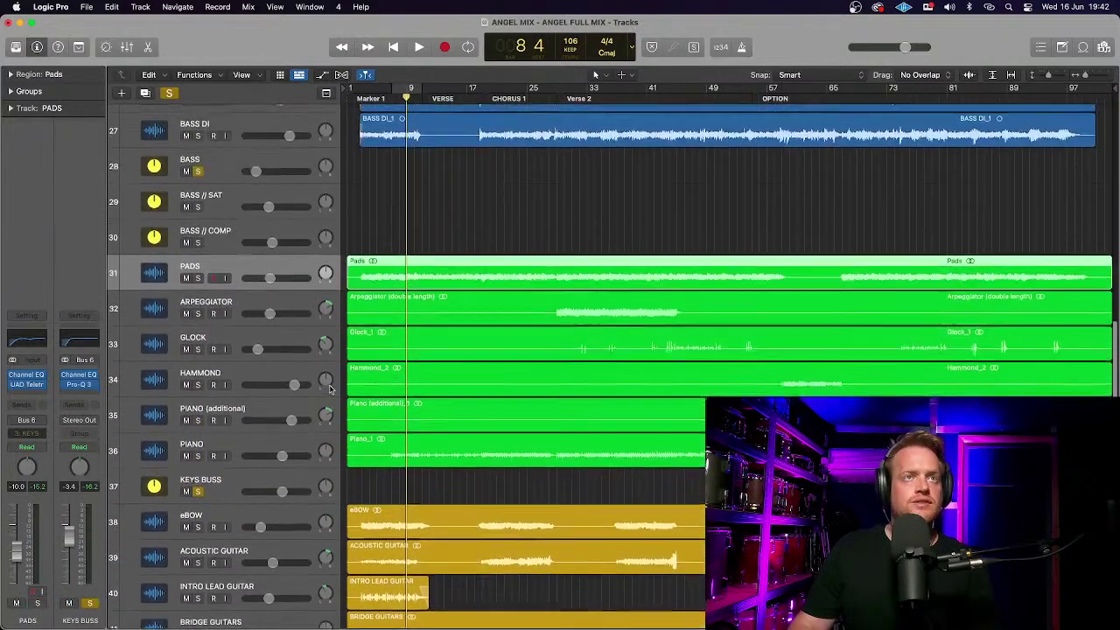
{"action": "scroll", "coordinate": [331, 389], "scroll_direction": "up", "scroll_amount": 1}
{"action": "left_click", "coordinate": [198, 186]}
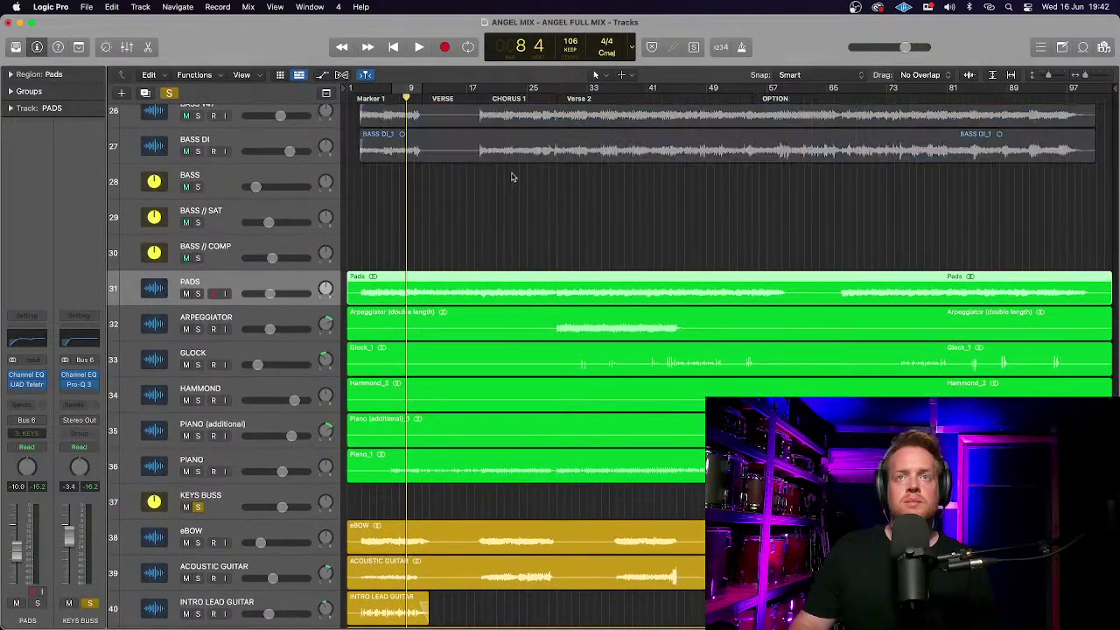
Play from the start of Verse 2 and lower the ARPEGGIATOR volume to -12.2 dB.
{"action": "left_click", "coordinate": [554, 99]}
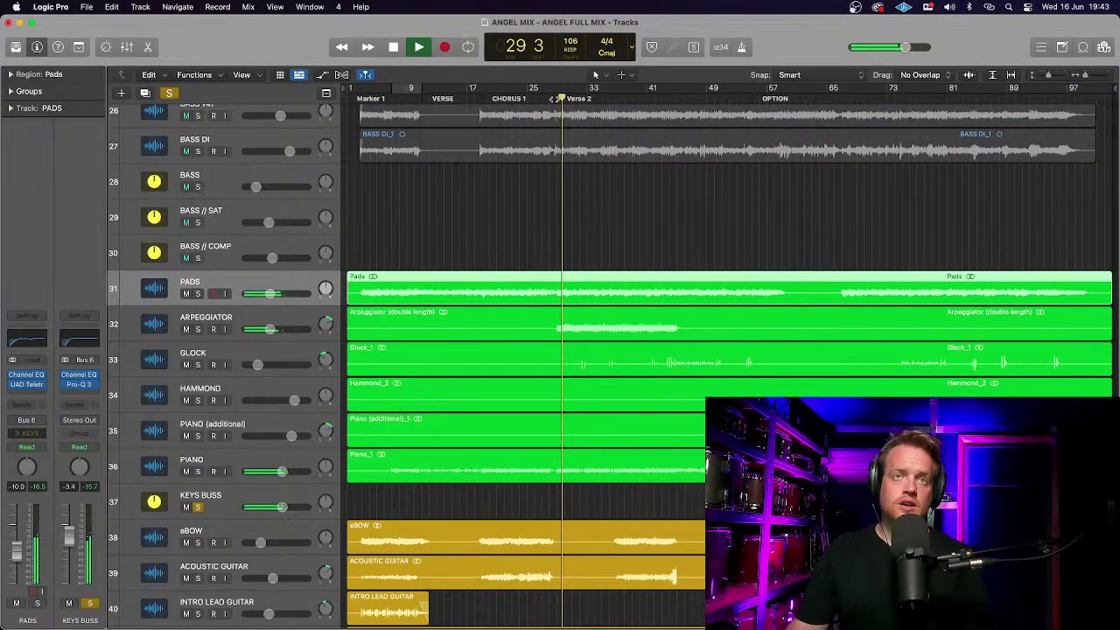
{"action": "mouse_move", "coordinate": [271, 330]}
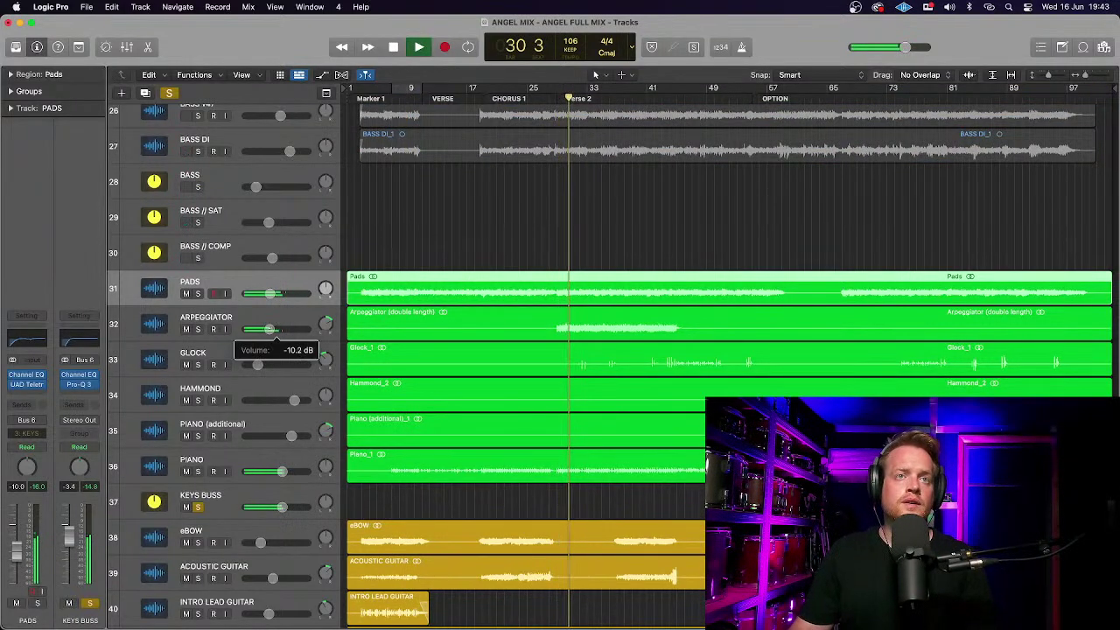
{"action": "left_click_drag", "start_coordinate": [270, 329], "coordinate": [267, 329]}
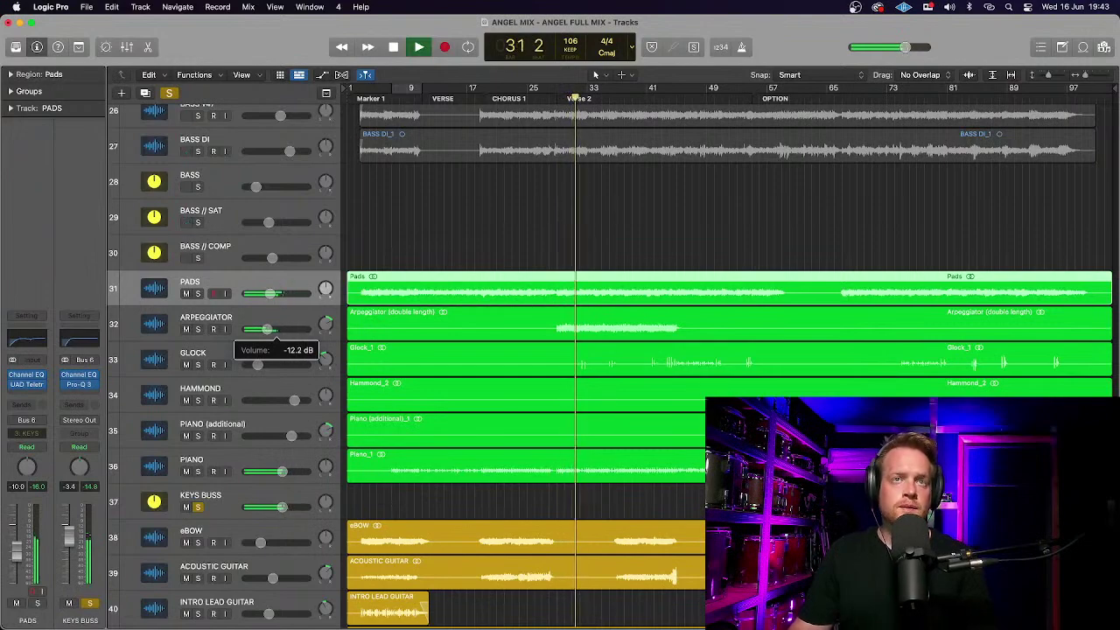
Audition the keys and guitar tracks together through Verse 2, and stop playback at bar 45.
{"action": "scroll", "coordinate": [428, 239], "scroll_direction": "down", "scroll_amount": 4}
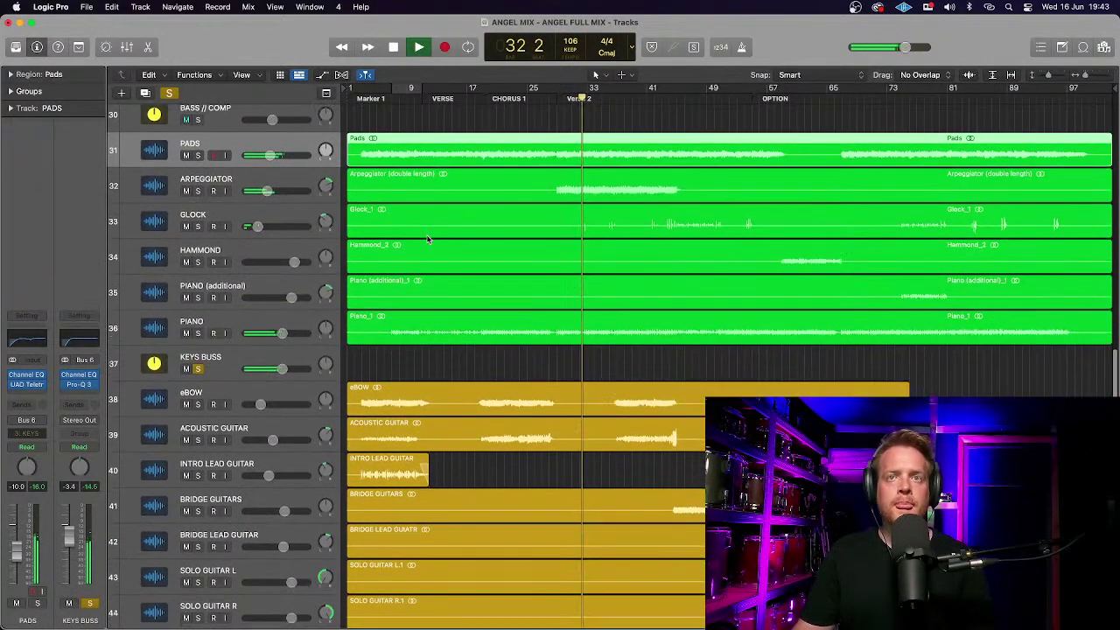
{"action": "scroll", "coordinate": [582, 282], "scroll_direction": "down", "scroll_amount": 2}
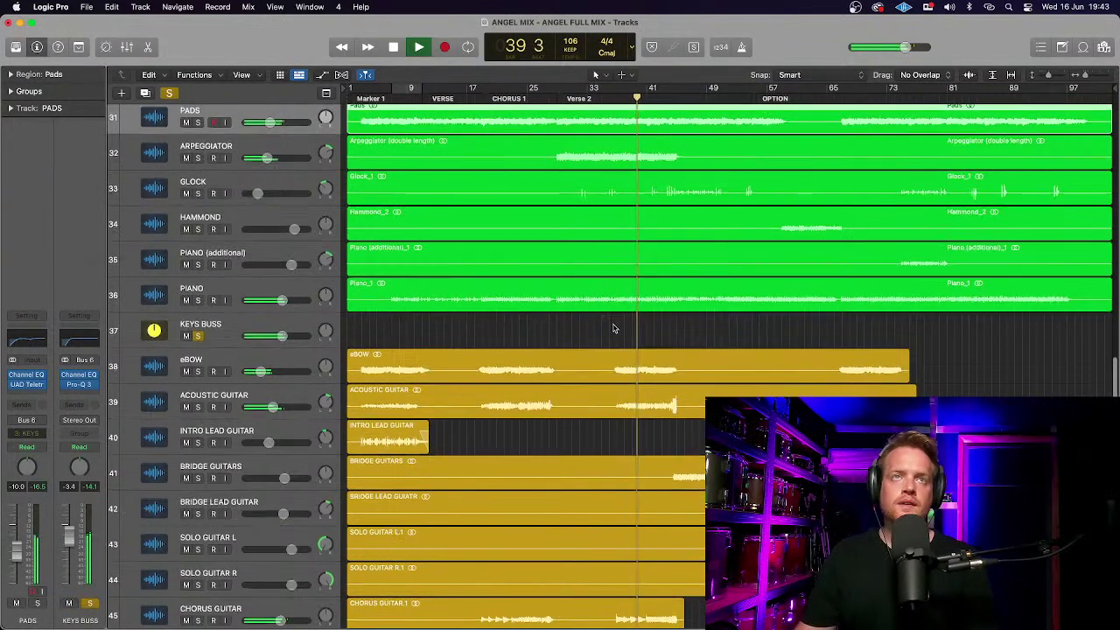
{"action": "mouse_move", "coordinate": [267, 158]}
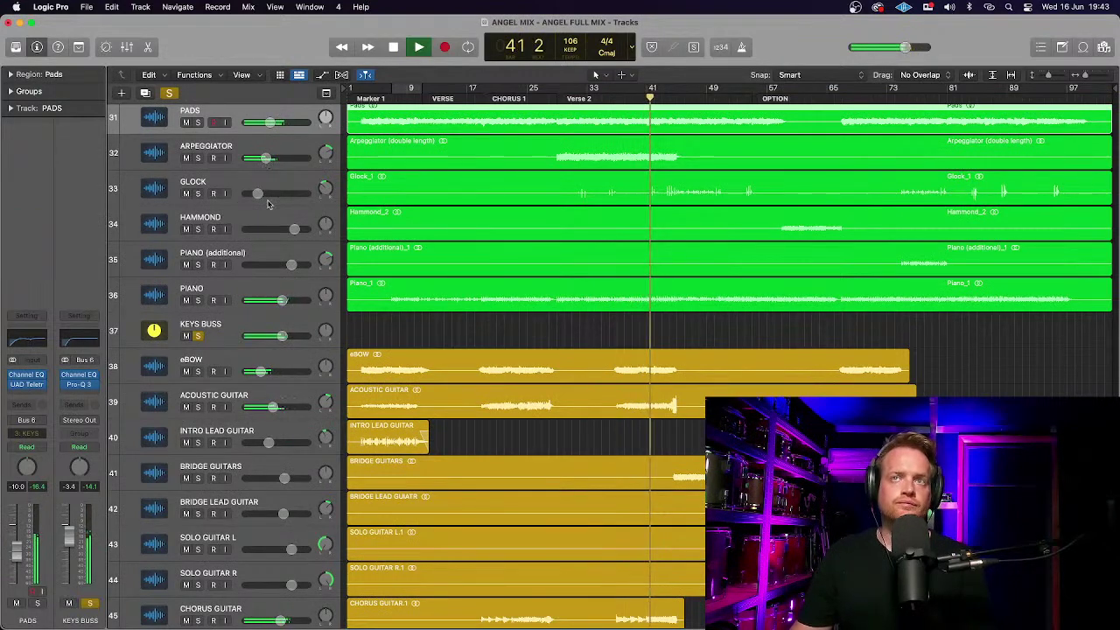
{"action": "scroll", "coordinate": [269, 204], "scroll_direction": "down", "scroll_amount": 5}
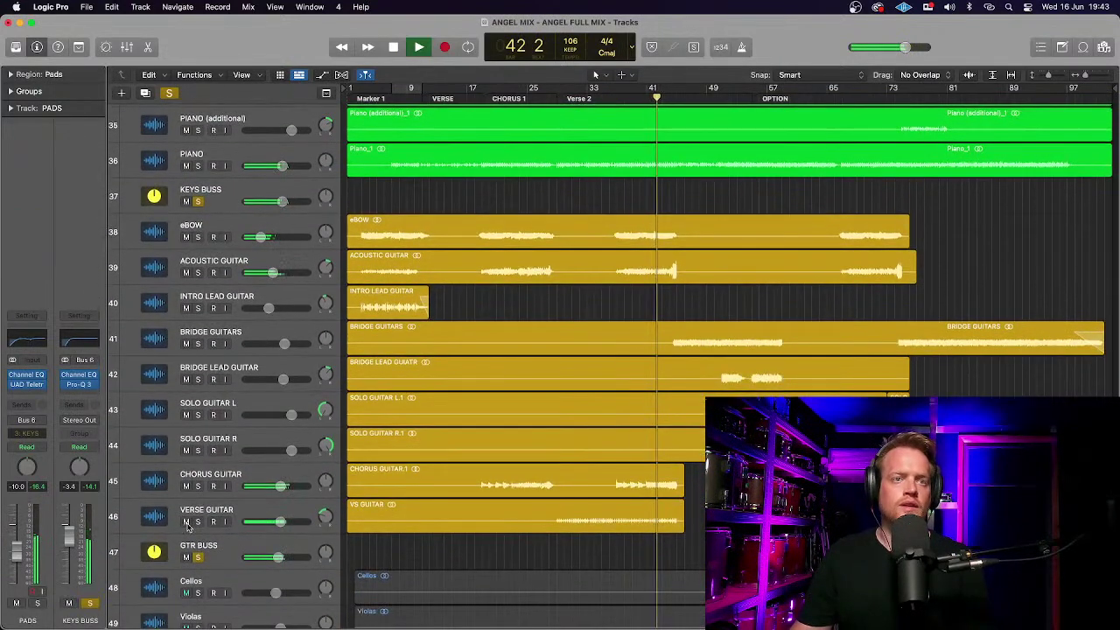
{"action": "scroll", "coordinate": [186, 523], "scroll_direction": "up", "scroll_amount": 4}
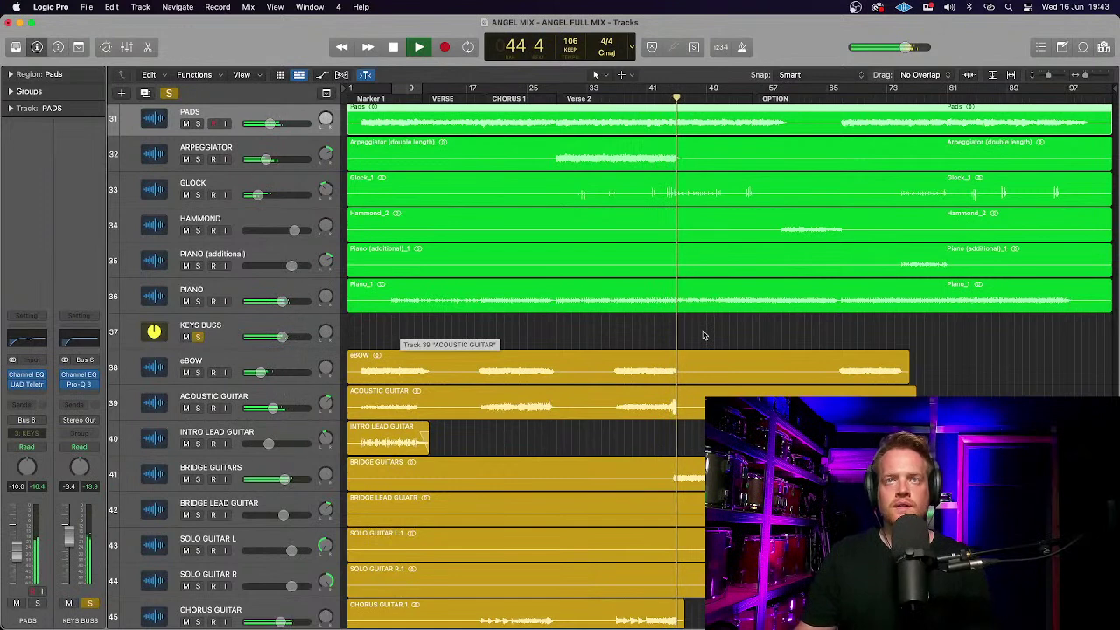
{"action": "key", "text": "space"}
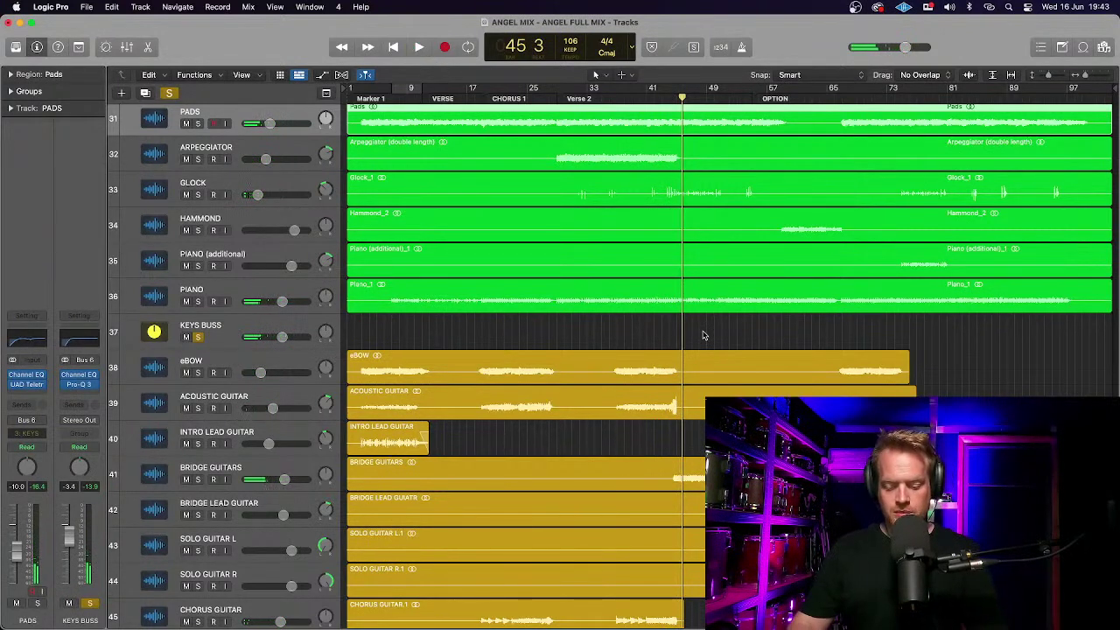
Enlarge the track heights and look over the keys and guitar regions.
{"action": "key", "text": "super+Down"}
{"action": "key", "text": "super+Down"}
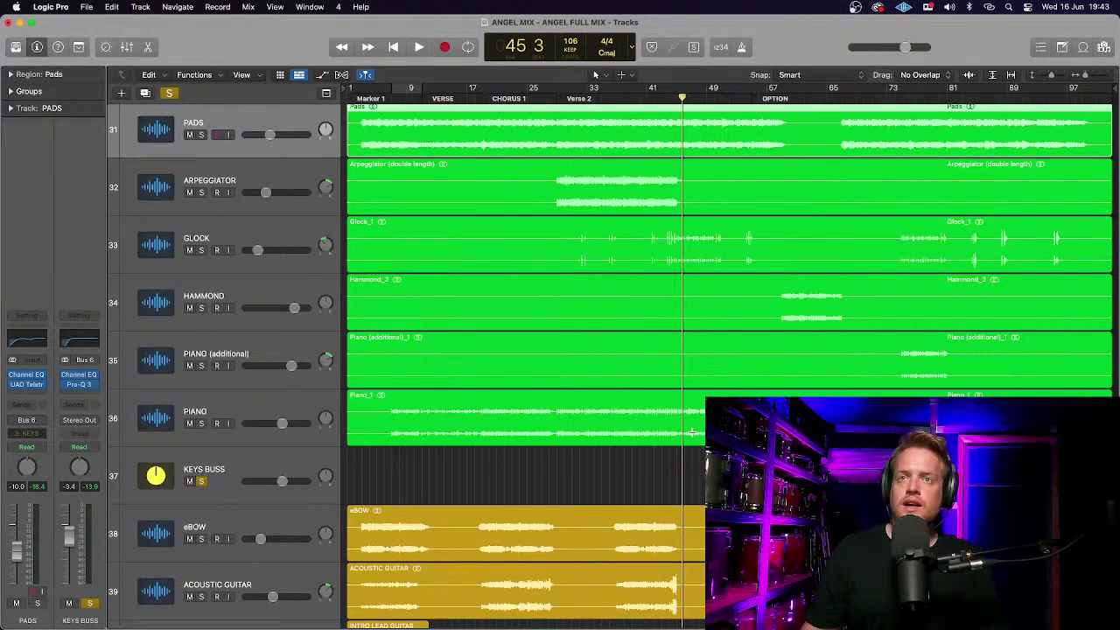
{"action": "key", "text": "super+Down"}
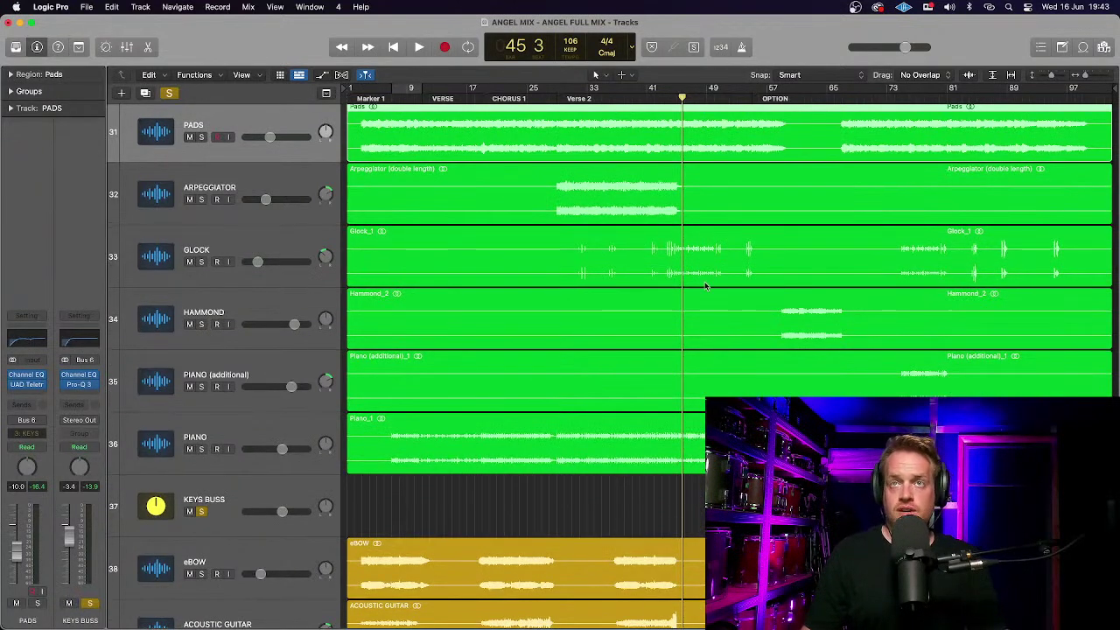
{"action": "scroll", "coordinate": [706, 212], "scroll_direction": "down", "scroll_amount": 5}
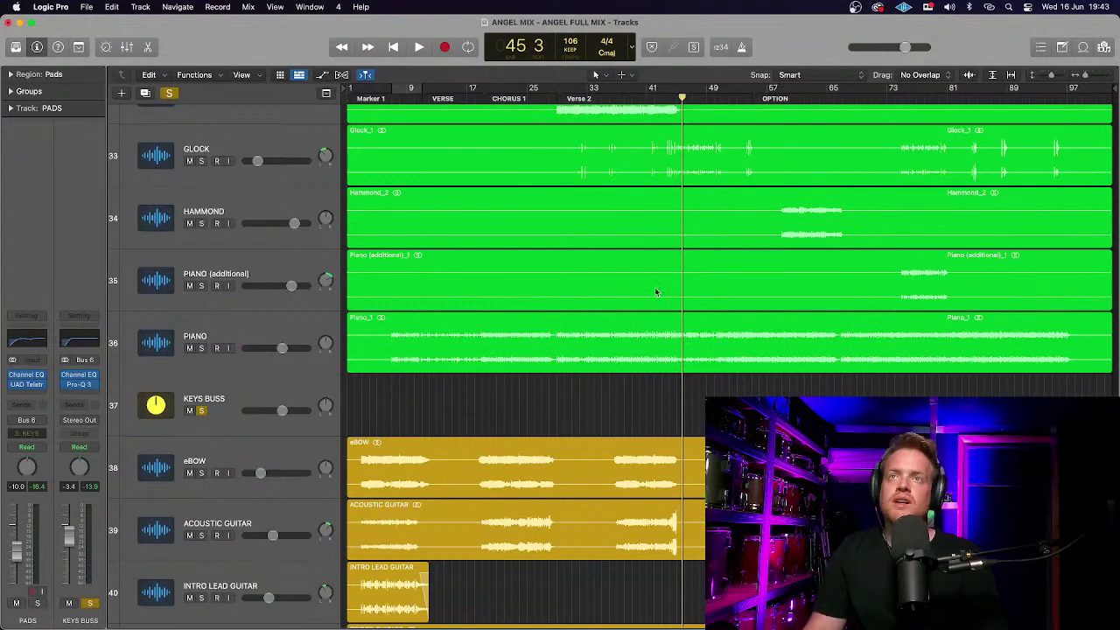
Add the BASS buss to the solo and play it with the keys and guitars through Verse 2, stopping at bar 43.
{"action": "scroll", "coordinate": [657, 247], "scroll_direction": "down", "scroll_amount": 2}
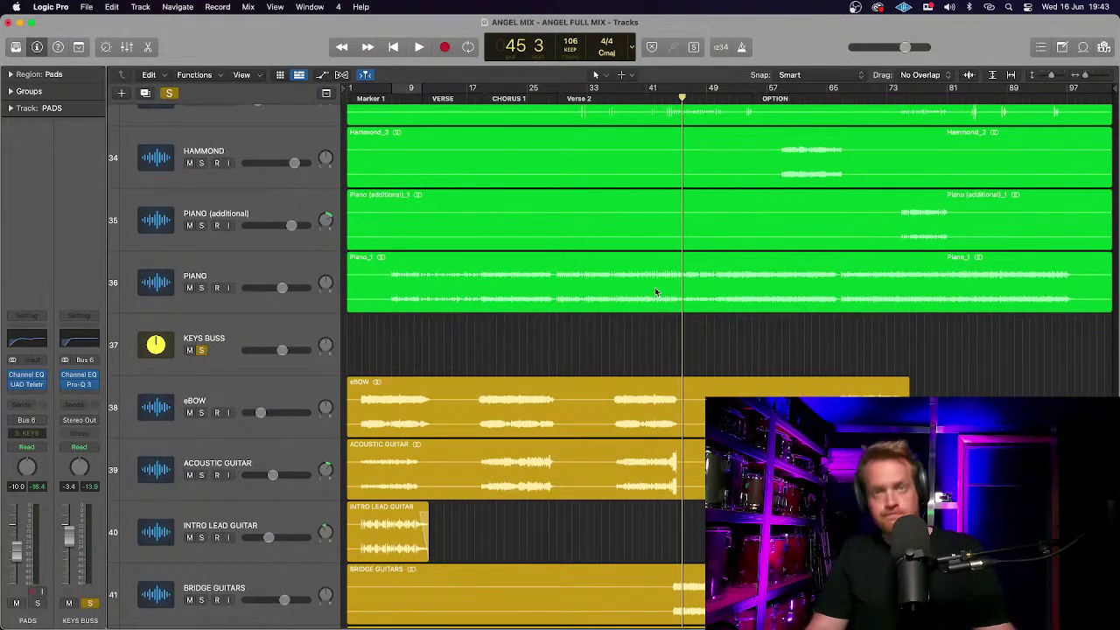
{"action": "scroll", "coordinate": [655, 290], "scroll_direction": "up", "scroll_amount": 10}
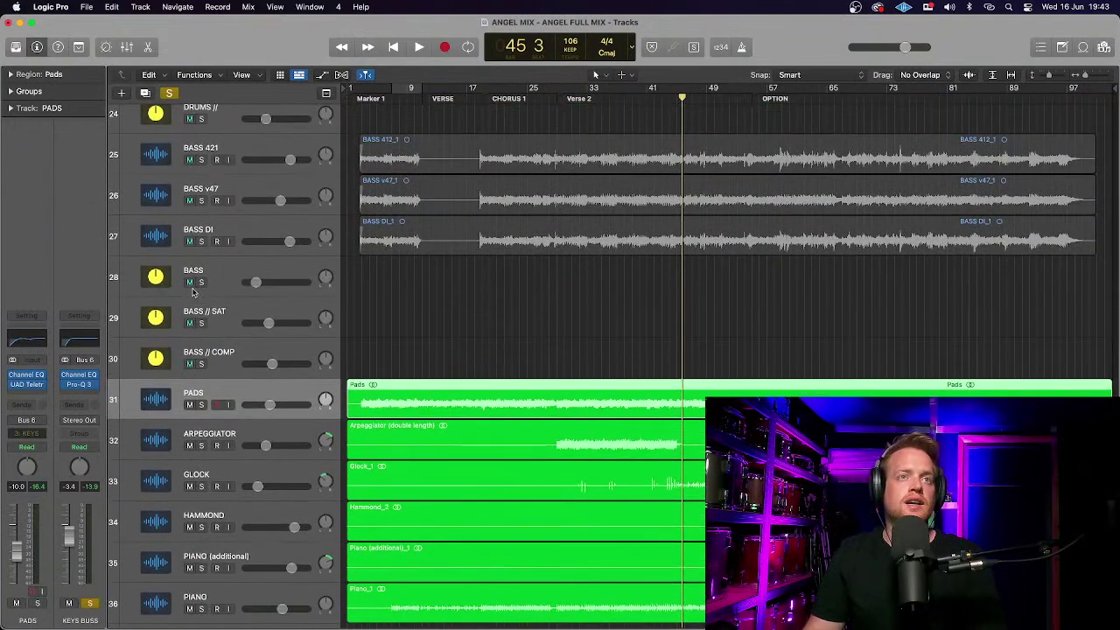
{"action": "left_click", "coordinate": [201, 282]}
{"action": "key", "text": "space"}
{"action": "key", "text": "space"}
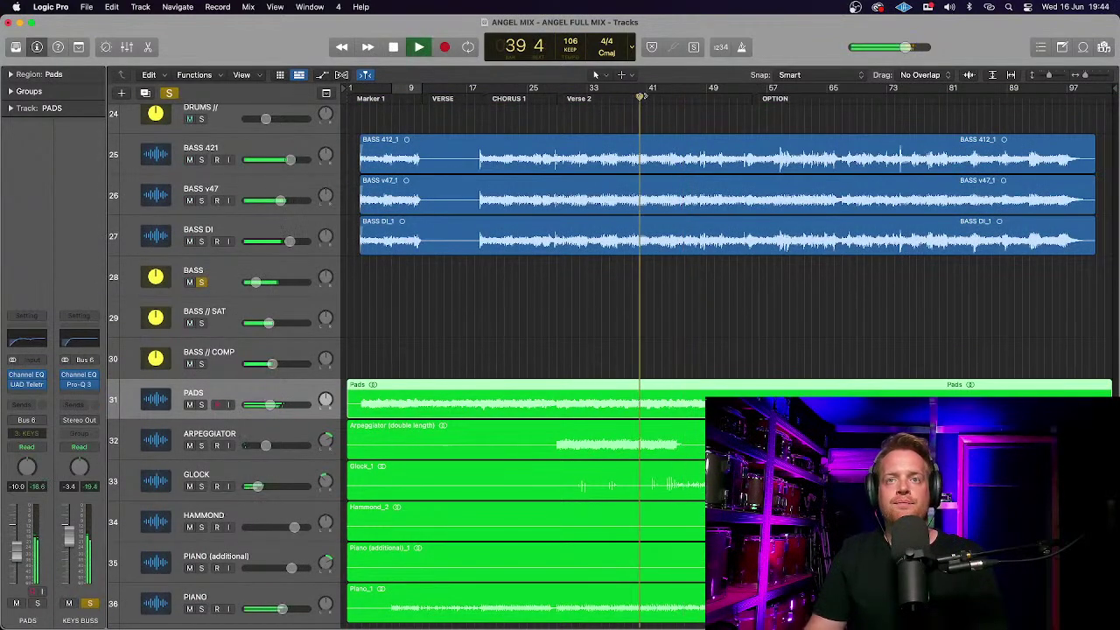
{"action": "key", "text": "space"}
{"action": "scroll", "coordinate": [636, 238], "scroll_direction": "down", "scroll_amount": 2}
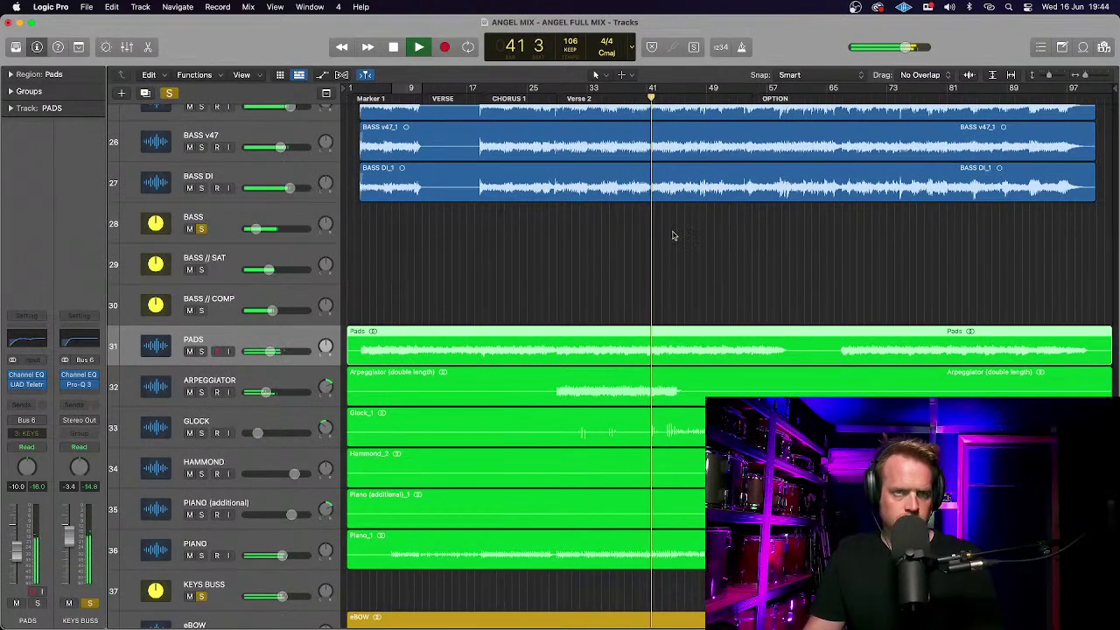
{"action": "scroll", "coordinate": [681, 236], "scroll_direction": "down", "scroll_amount": 2}
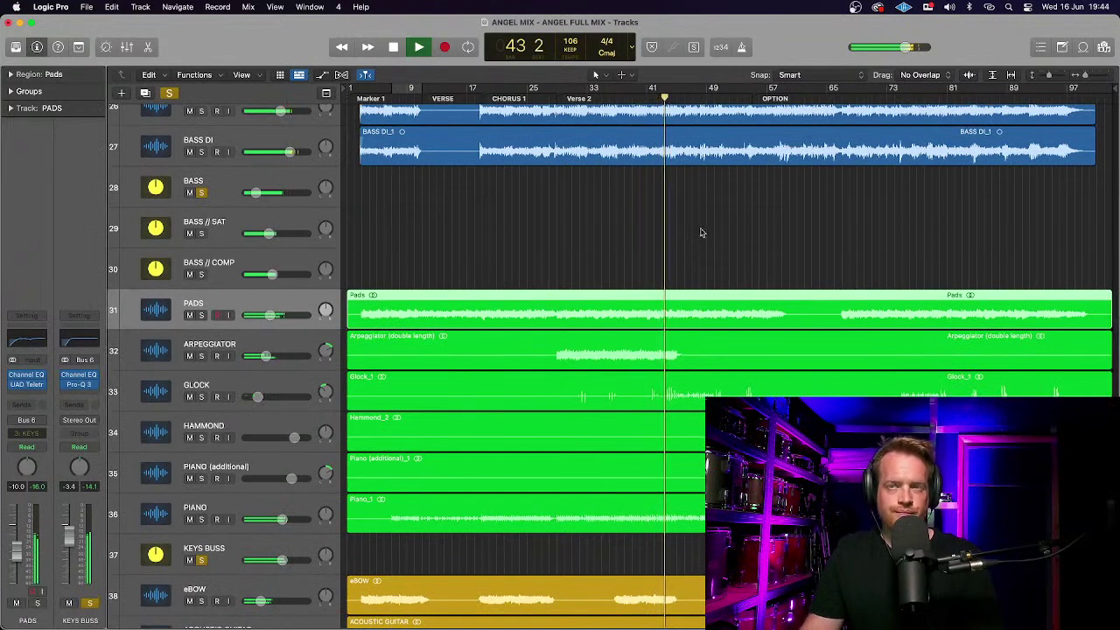
{"action": "key", "text": "space"}
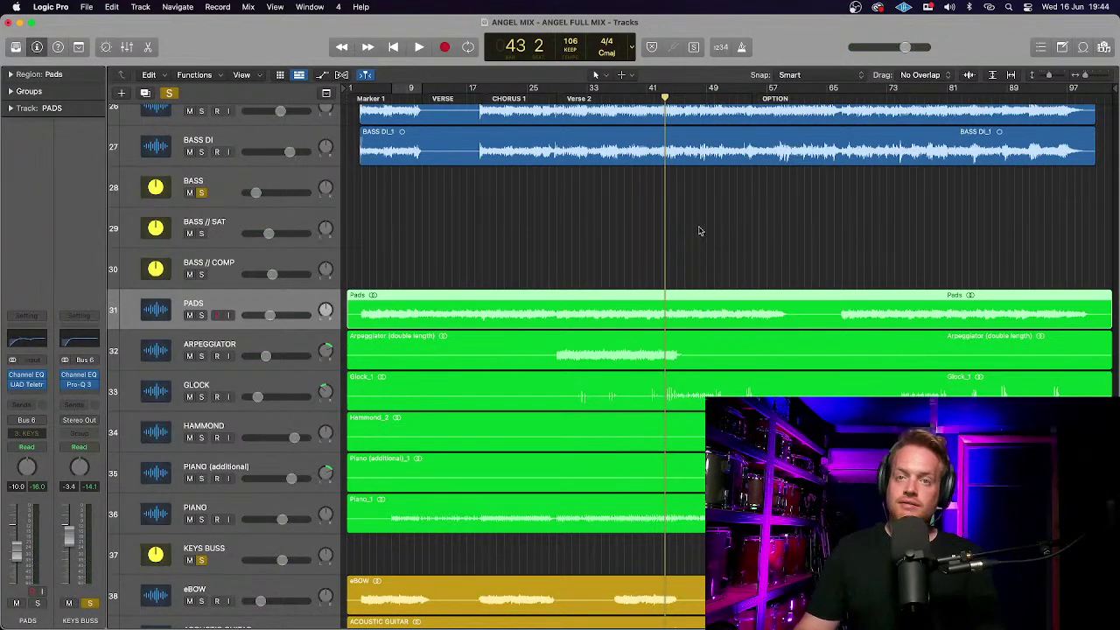
Play again from bar 38 and set the ARPEGGIATOR volume to -12.0 dB.
{"action": "left_click", "coordinate": [622, 98]}
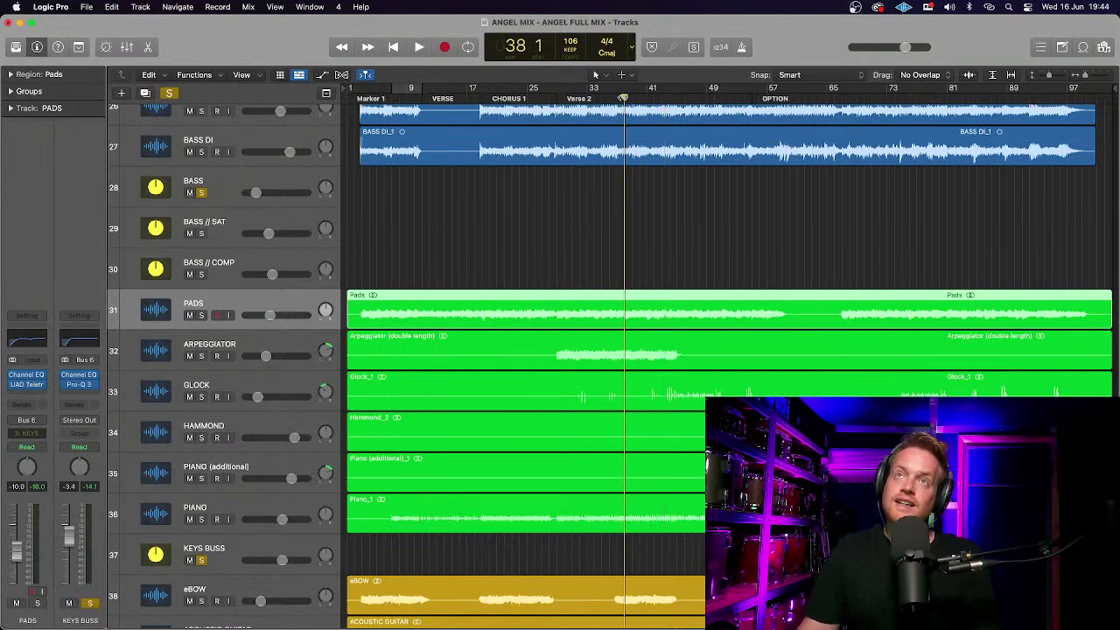
{"action": "key", "text": "space"}
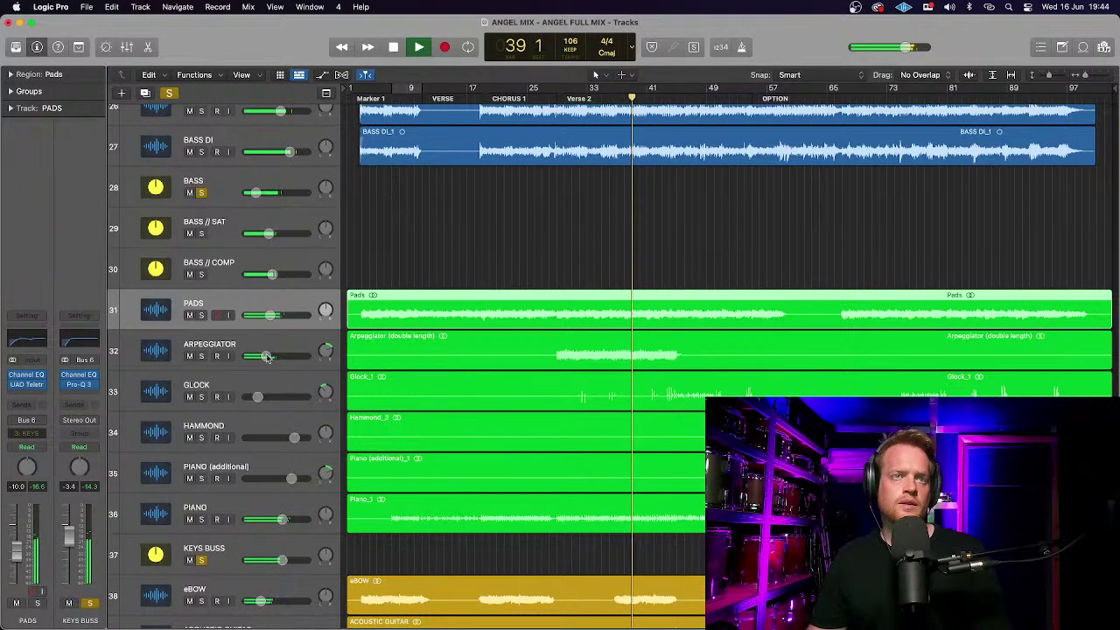
{"action": "mouse_move", "coordinate": [265, 357]}
{"action": "left_click", "coordinate": [219, 368]}
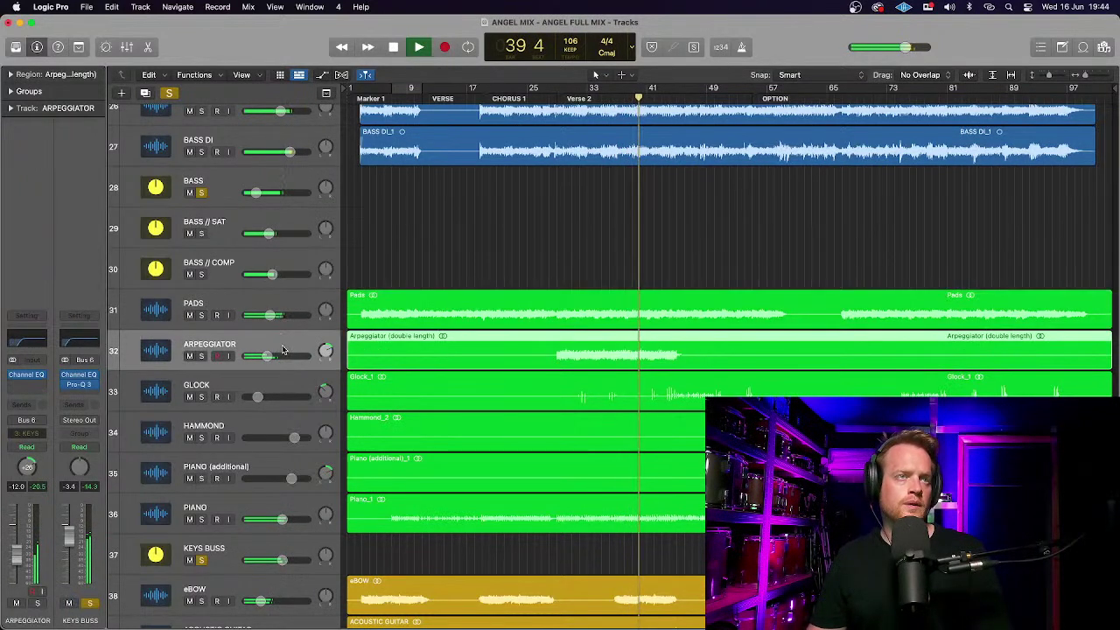
In the ARPEGGIATOR's Channel EQ, raise the low cut to about 295 Hz and add a gentle boost at 3680 Hz.
{"action": "left_click", "coordinate": [21, 343]}
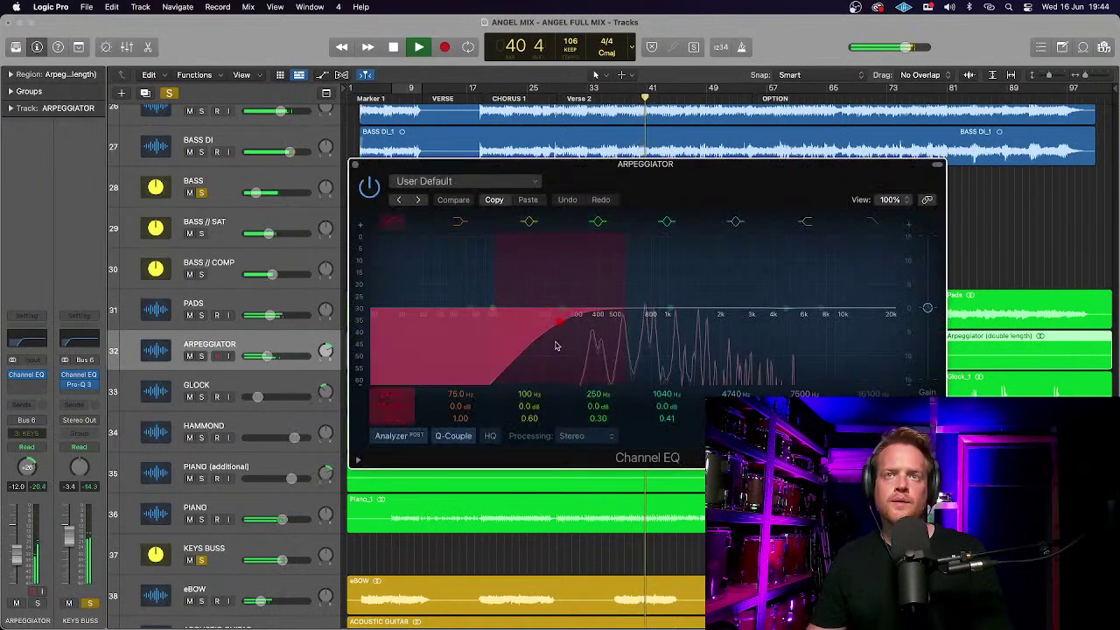
{"action": "left_click_drag", "start_coordinate": [564, 334], "coordinate": [575, 325]}
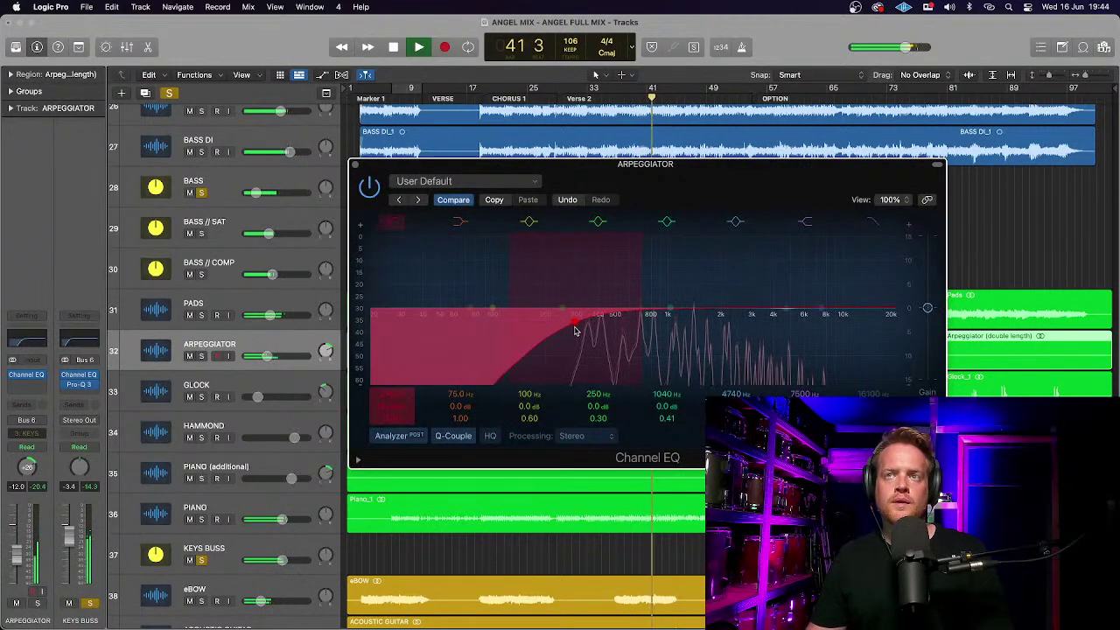
{"action": "mouse_move", "coordinate": [786, 312]}
{"action": "left_mouse_down"}
{"action": "mouse_move", "coordinate": [763, 291]}
{"action": "mouse_move", "coordinate": [781, 304]}
{"action": "mouse_move", "coordinate": [768, 304]}
{"action": "left_mouse_up"}
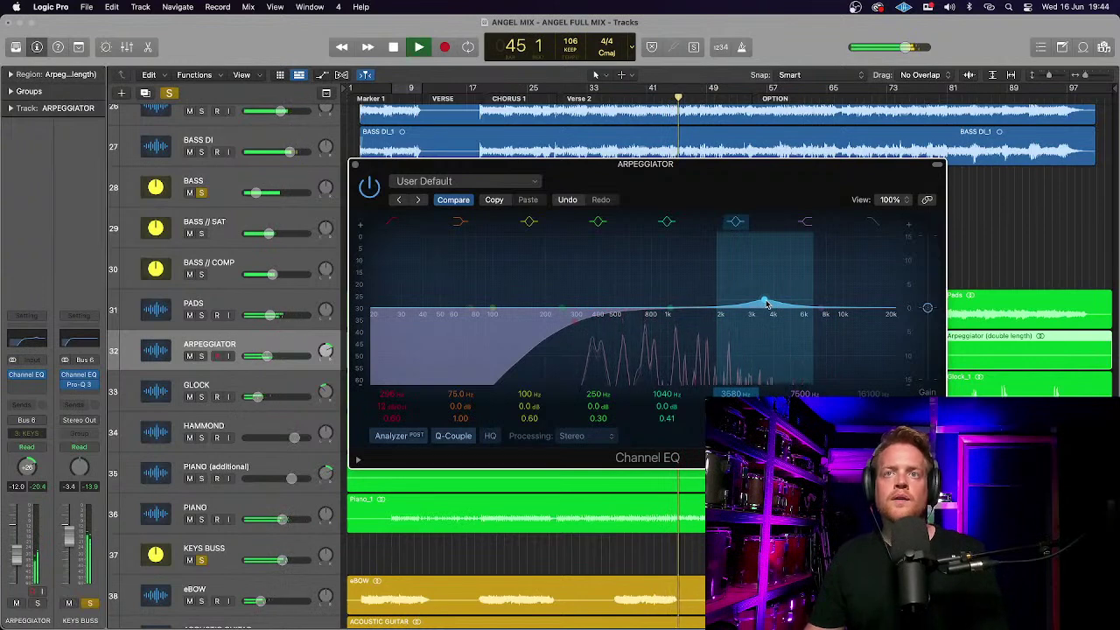
{"action": "left_click", "coordinate": [353, 165]}
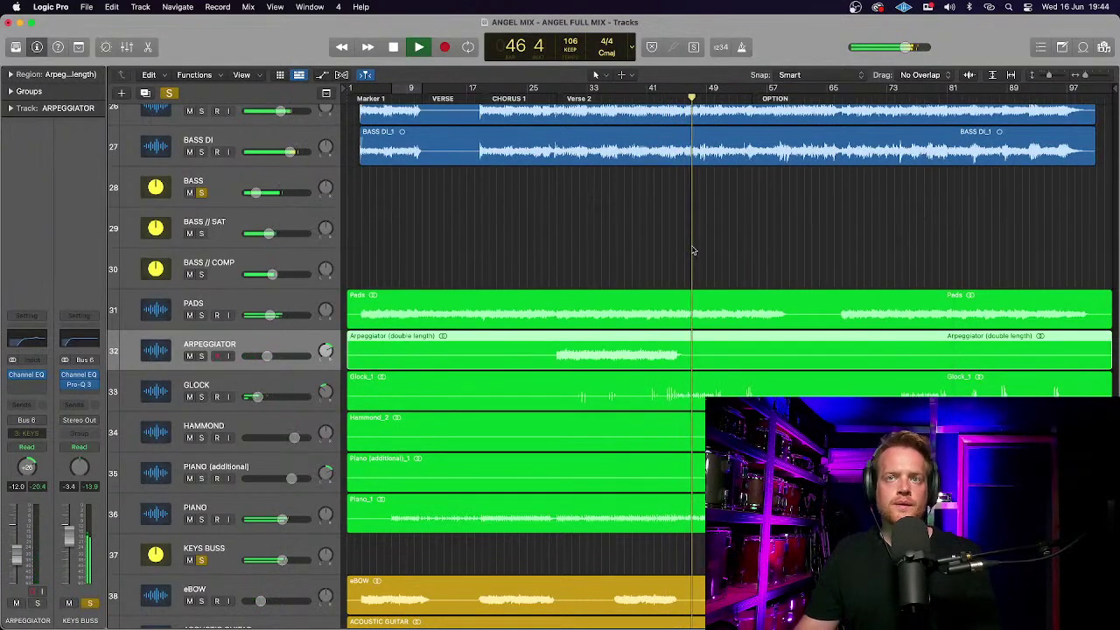
Audition the soloed bass, keys and guitars from bar 71 and from about bar 74, stopping at bar 79.
{"action": "scroll", "coordinate": [692, 251], "scroll_direction": "down", "scroll_amount": 2}
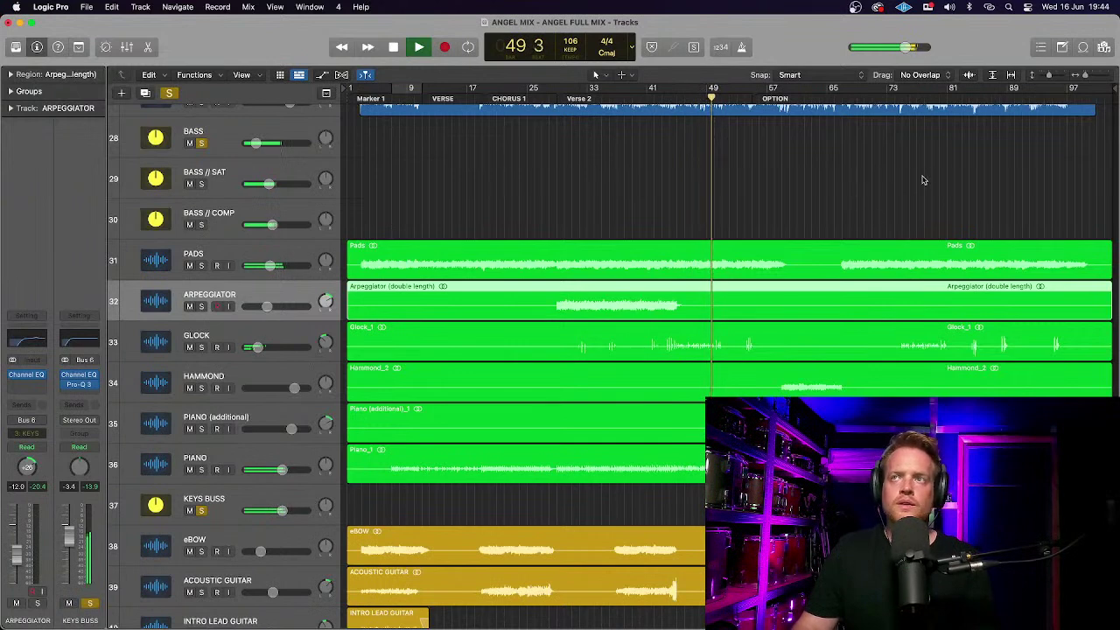
{"action": "left_click", "coordinate": [881, 99]}
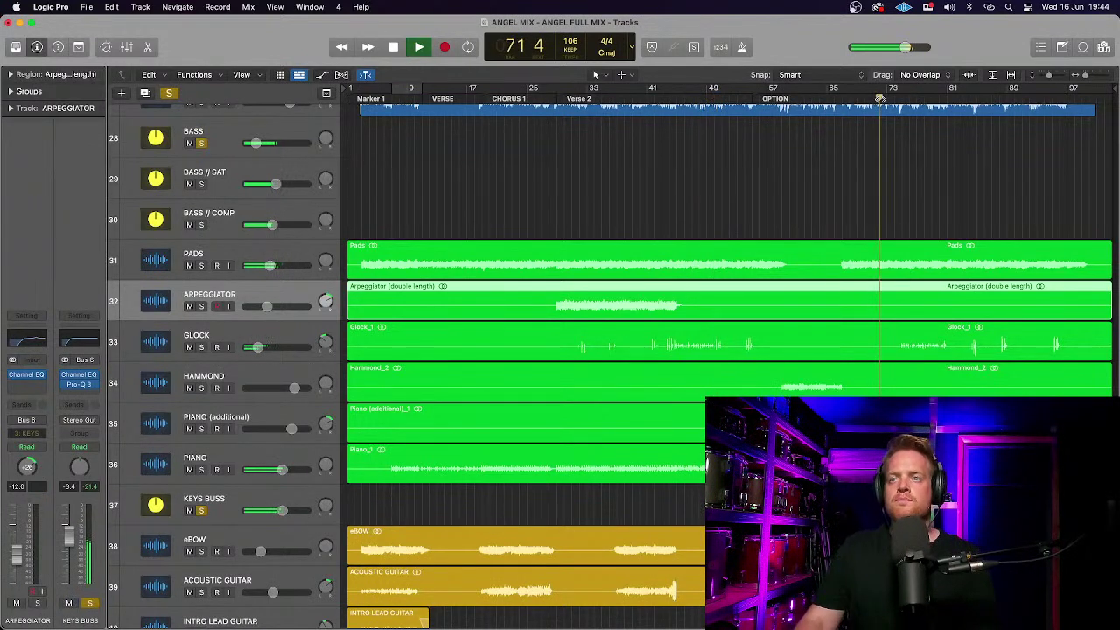
{"action": "left_click", "coordinate": [899, 100]}
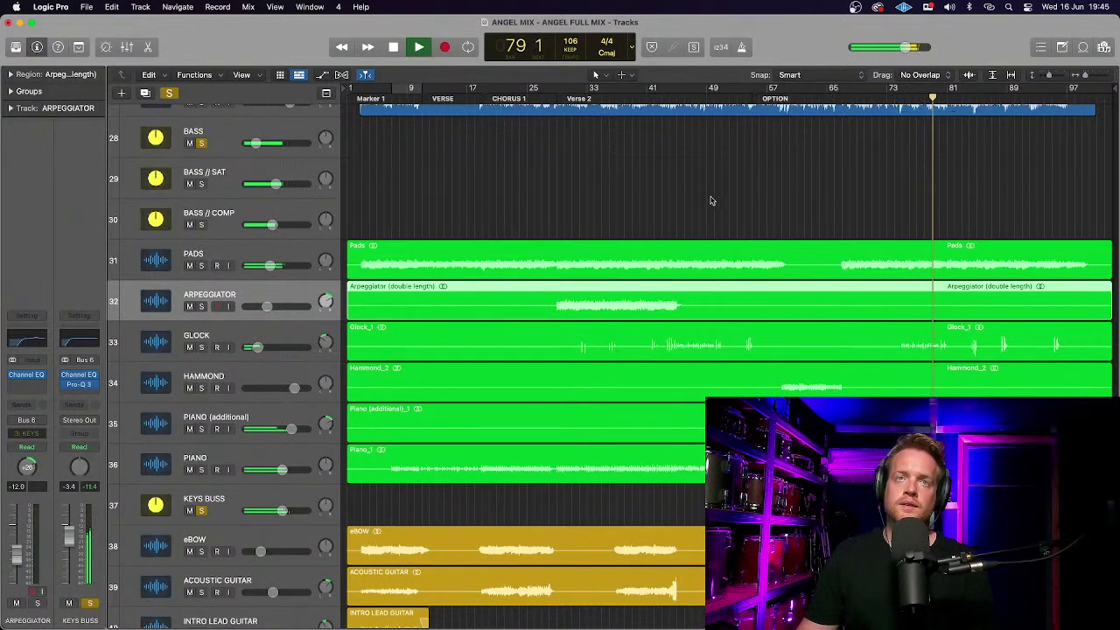
{"action": "key", "text": "space"}
Turn off all solos and play the full mix from bar 79 to bar 84.
{"action": "scroll", "coordinate": [710, 201], "scroll_direction": "down", "scroll_amount": 3}
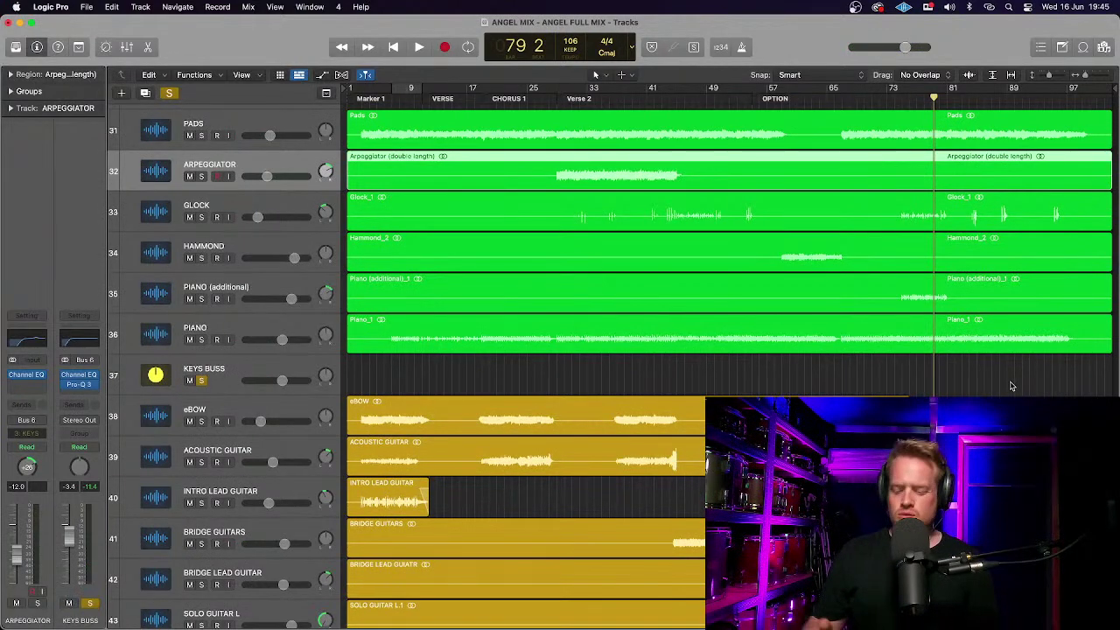
{"action": "scroll", "coordinate": [1009, 383], "scroll_direction": "down", "scroll_amount": 5}
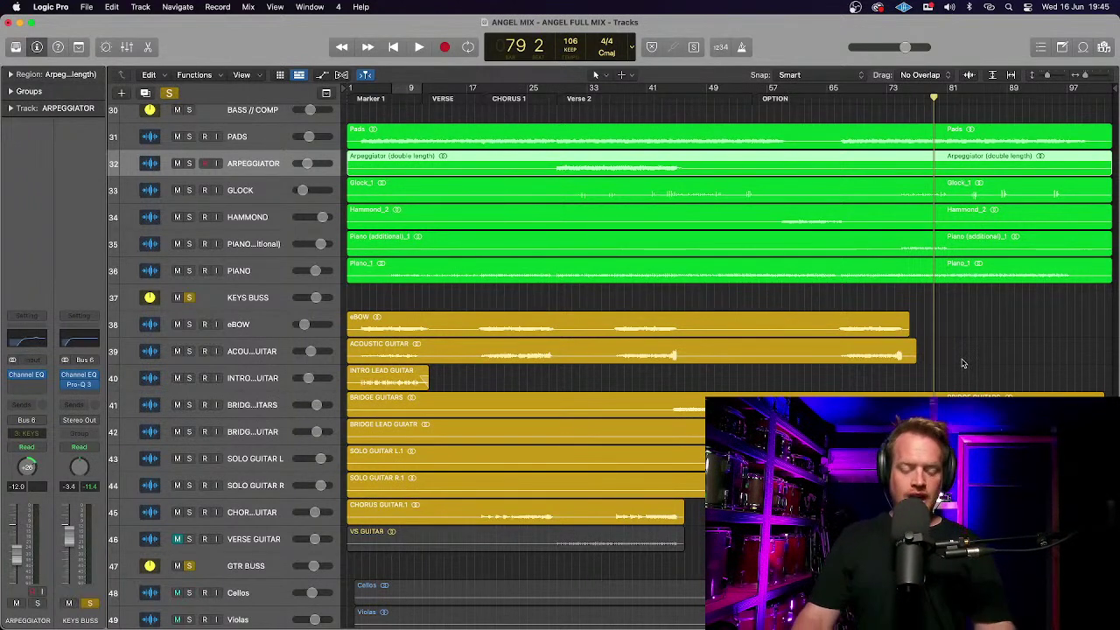
{"action": "scroll", "coordinate": [963, 363], "scroll_direction": "down", "scroll_amount": 1}
{"action": "scroll", "coordinate": [969, 327], "scroll_direction": "up", "scroll_amount": 1}
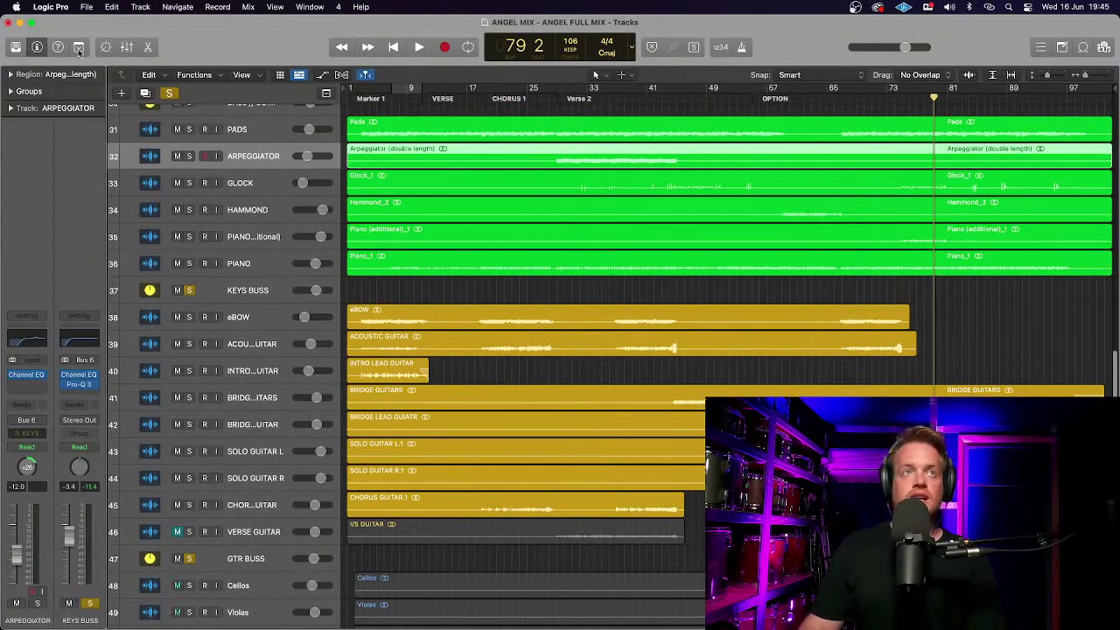
{"action": "left_click", "coordinate": [166, 92]}
{"action": "key", "text": "space"}
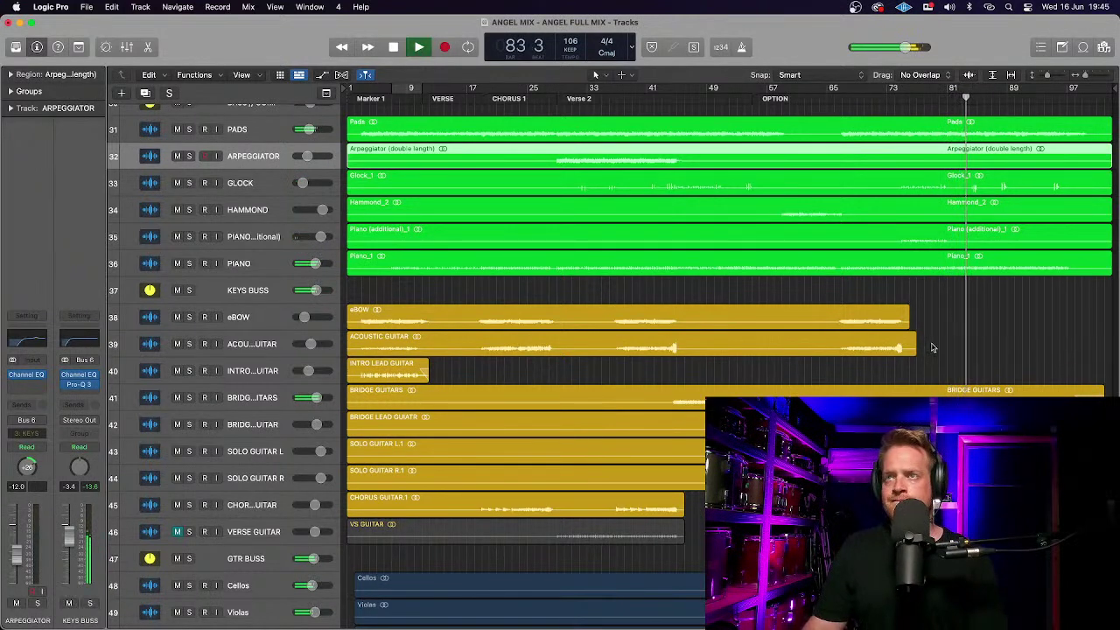
{"action": "key", "text": "space"}
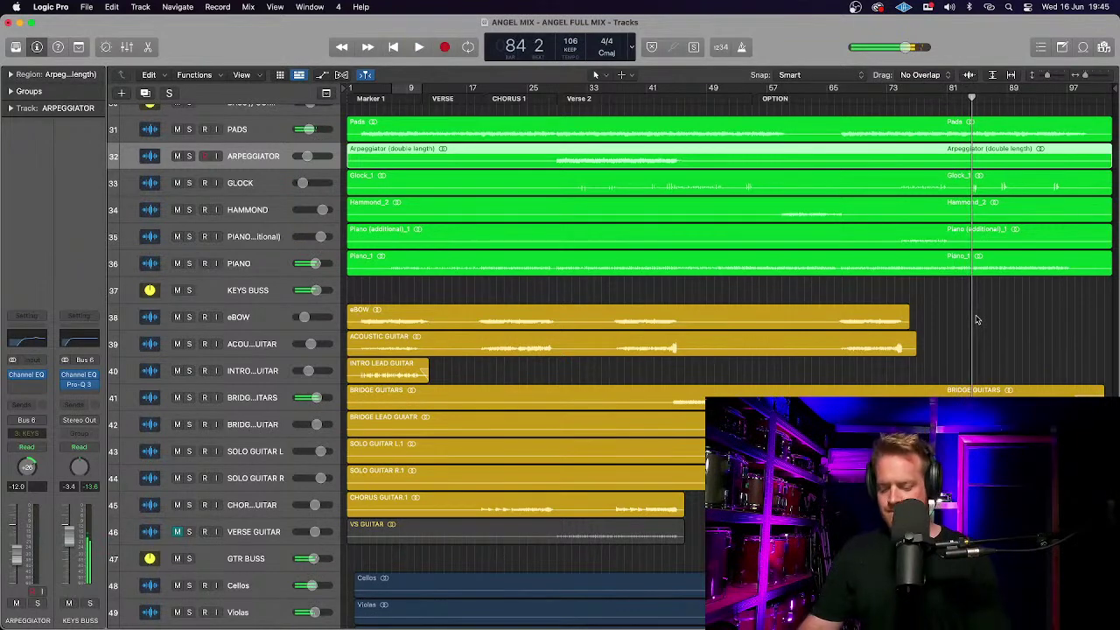
Enlarge the keys tracks around bar 84, select PIANO, and briefly check the tracks' volume automation.
{"action": "key", "text": "super+Right"}
{"action": "key", "text": "super+Down"}
{"action": "key", "text": "super+Down"}
{"action": "key", "text": "super+Down"}
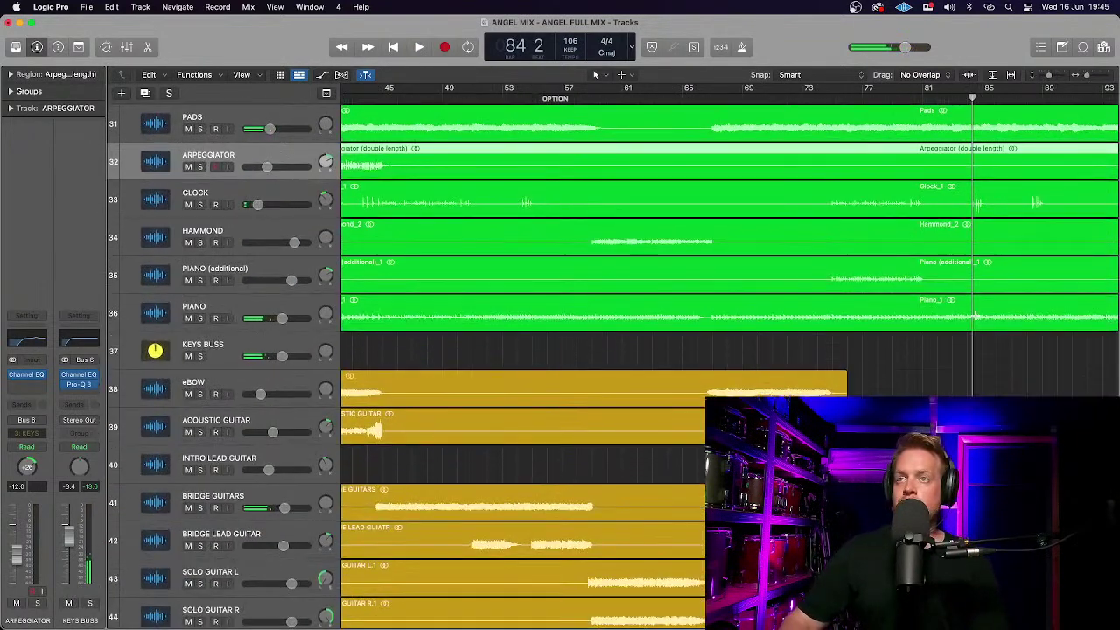
{"action": "key", "text": "super+Down"}
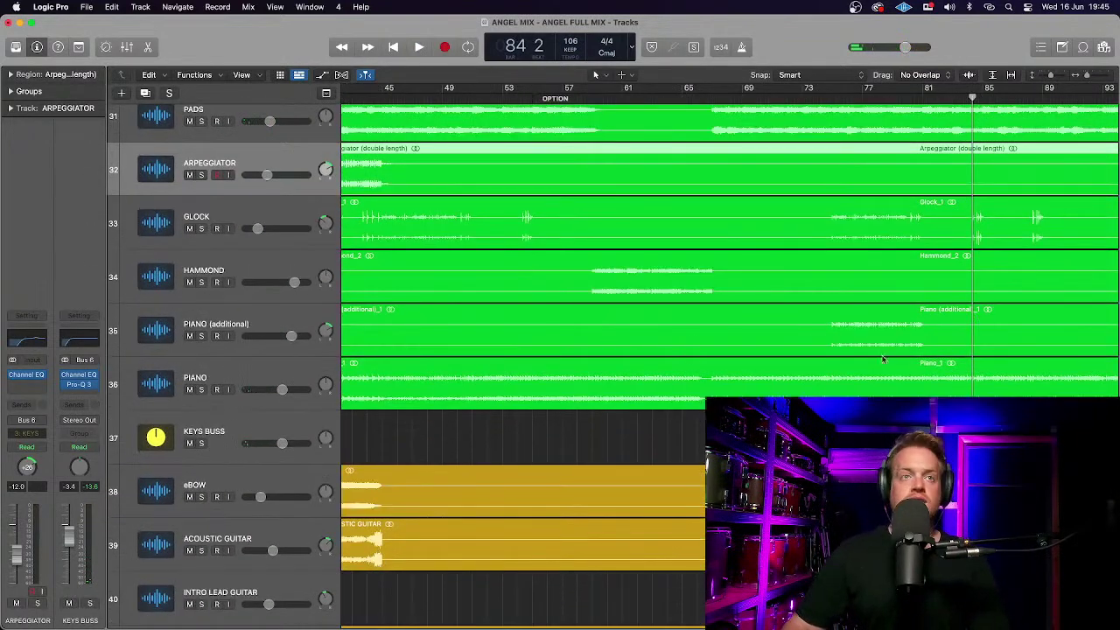
{"action": "left_click", "coordinate": [288, 372]}
{"action": "key", "text": "a"}
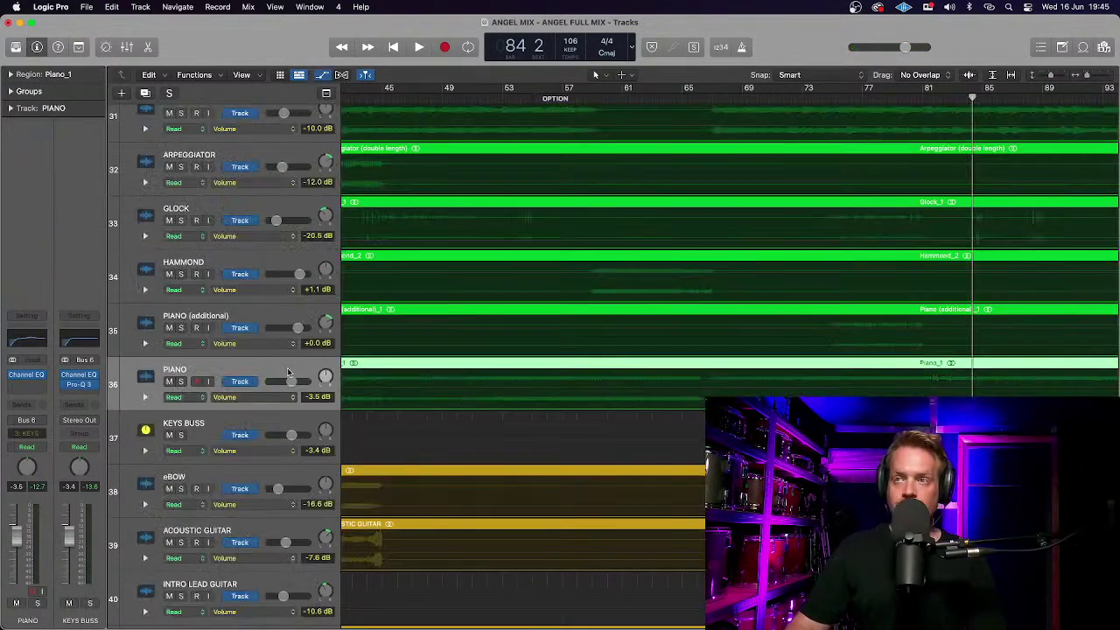
{"action": "key", "text": "a"}
Solo the PIANO track and play it from just before bar 81 to bar 85.
{"action": "left_click", "coordinate": [200, 389]}
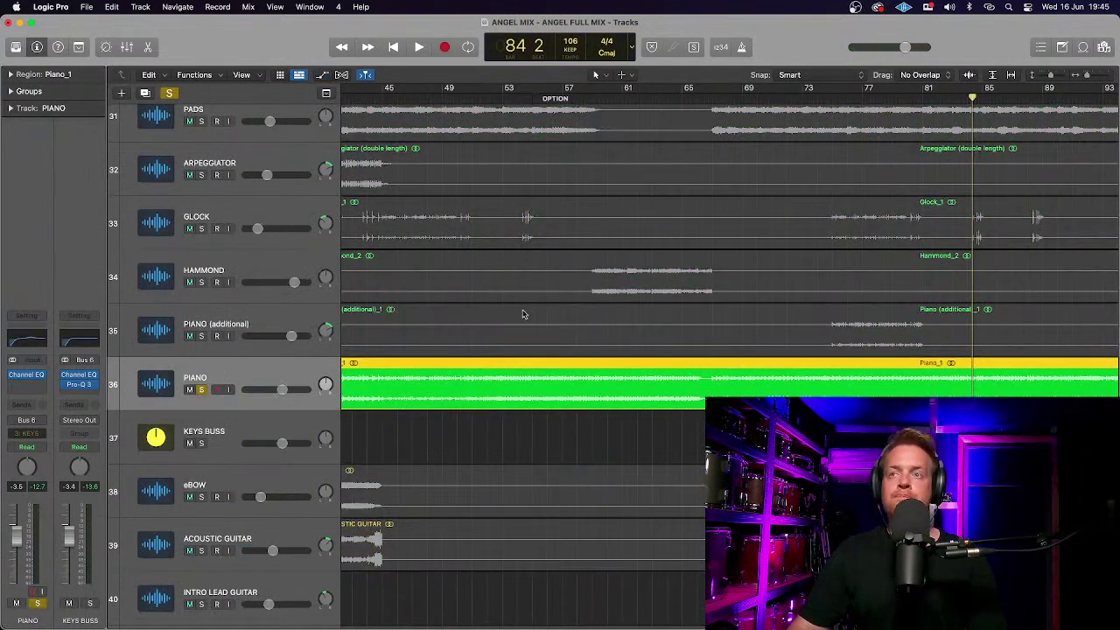
{"action": "left_click", "coordinate": [921, 102]}
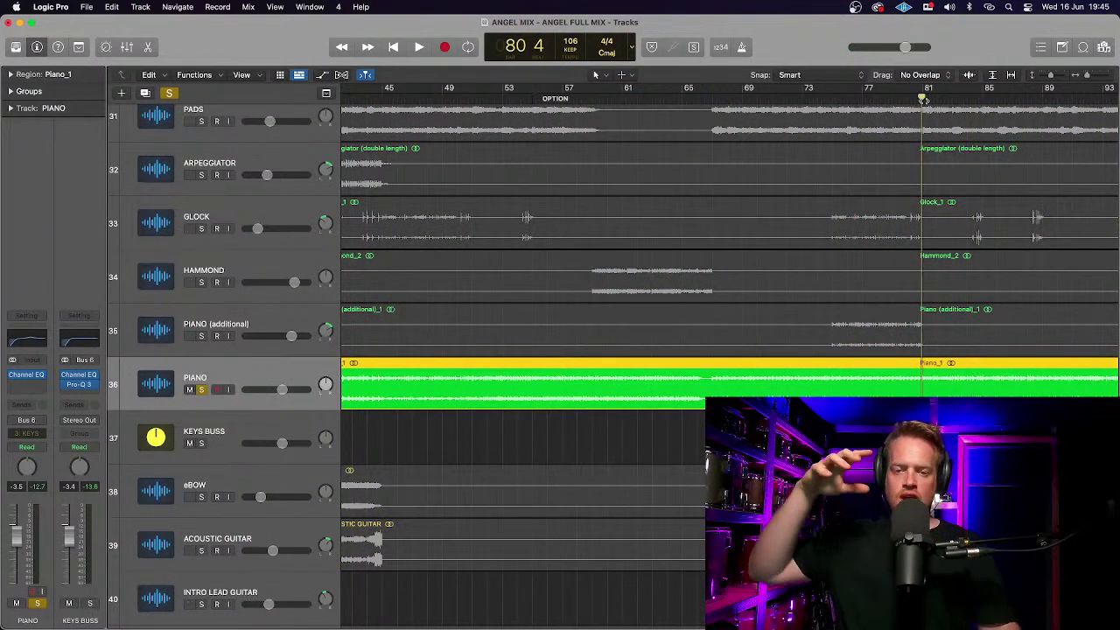
{"action": "key", "text": "space"}
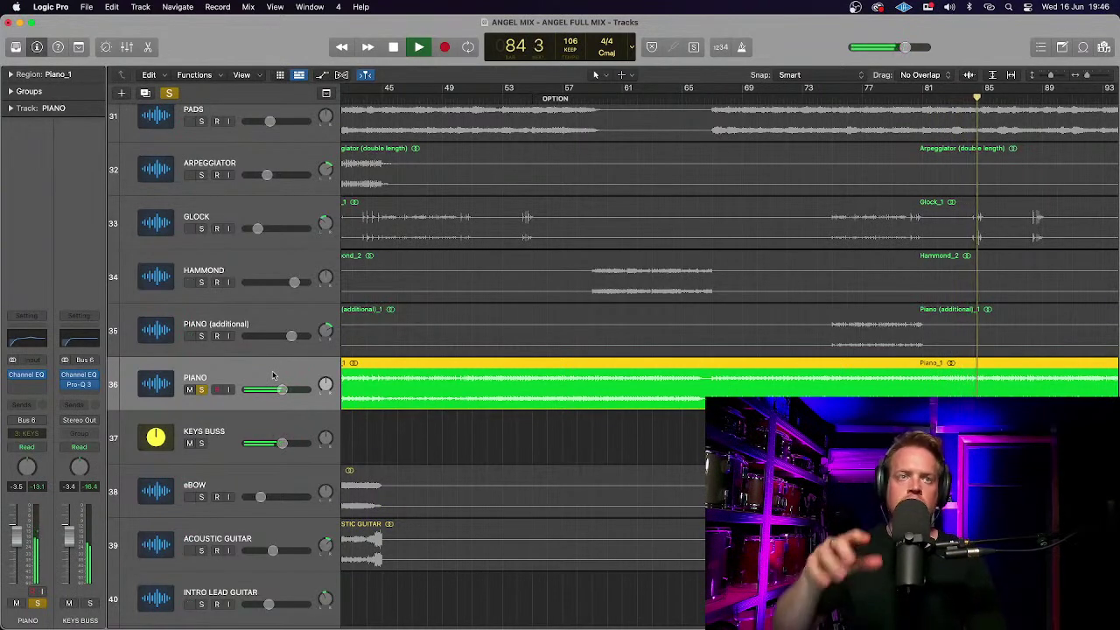
{"action": "key", "text": "space"}
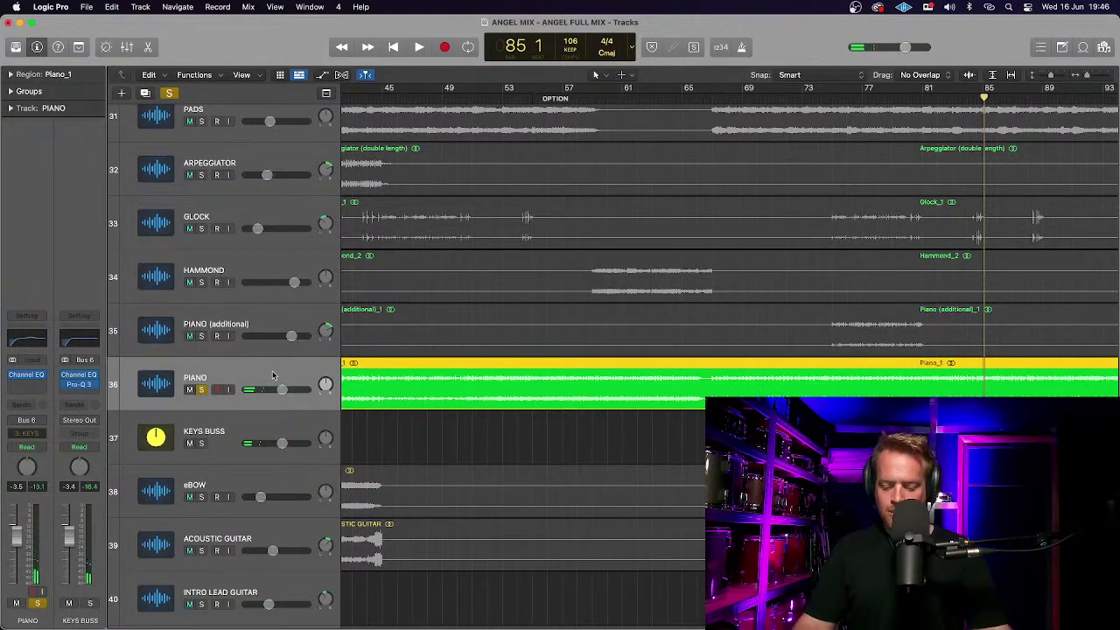
Fit the whole song in view, look over the guitar and string tracks, and turn off the PIANO solo.
{"action": "key", "text": "z"}
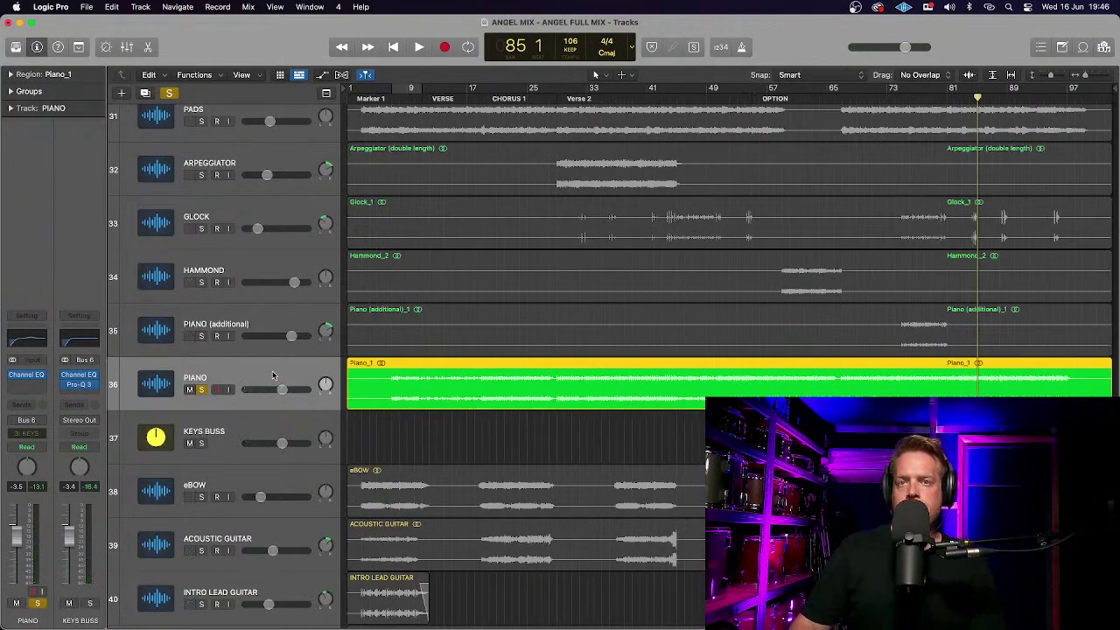
{"action": "scroll", "coordinate": [942, 343], "scroll_direction": "down", "scroll_amount": 5}
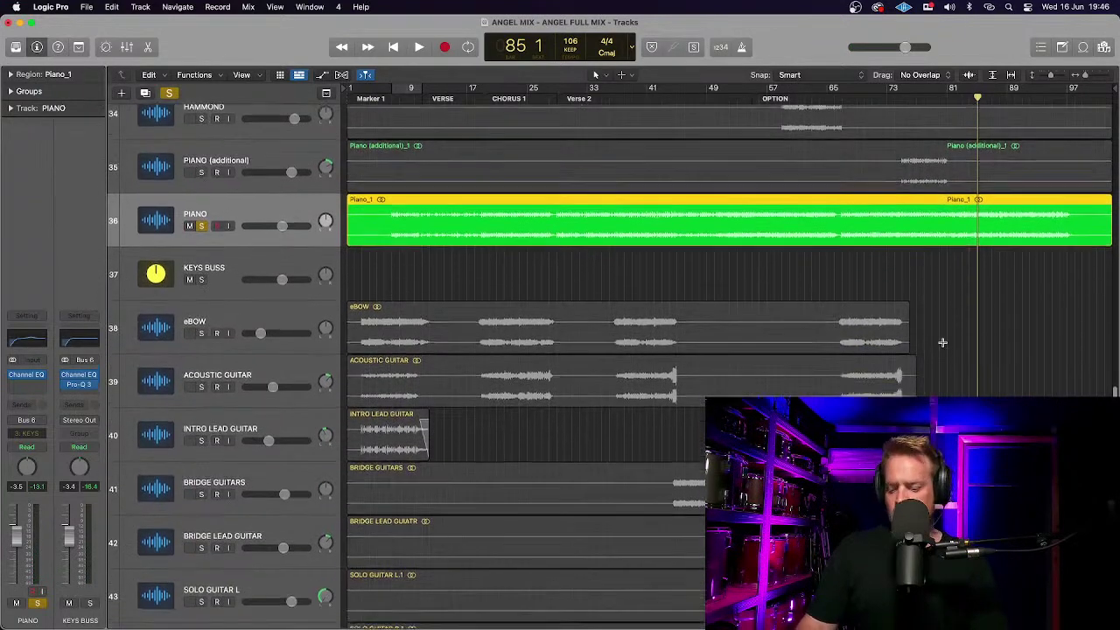
{"action": "key", "text": "super+Up"}
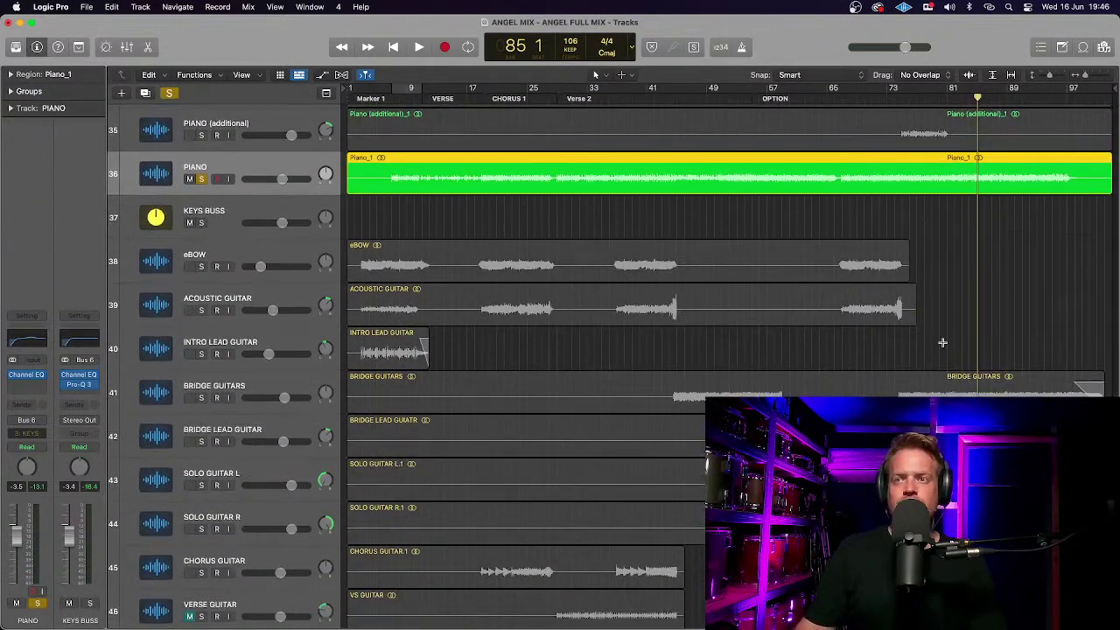
{"action": "scroll", "coordinate": [942, 342], "scroll_direction": "down", "scroll_amount": 3}
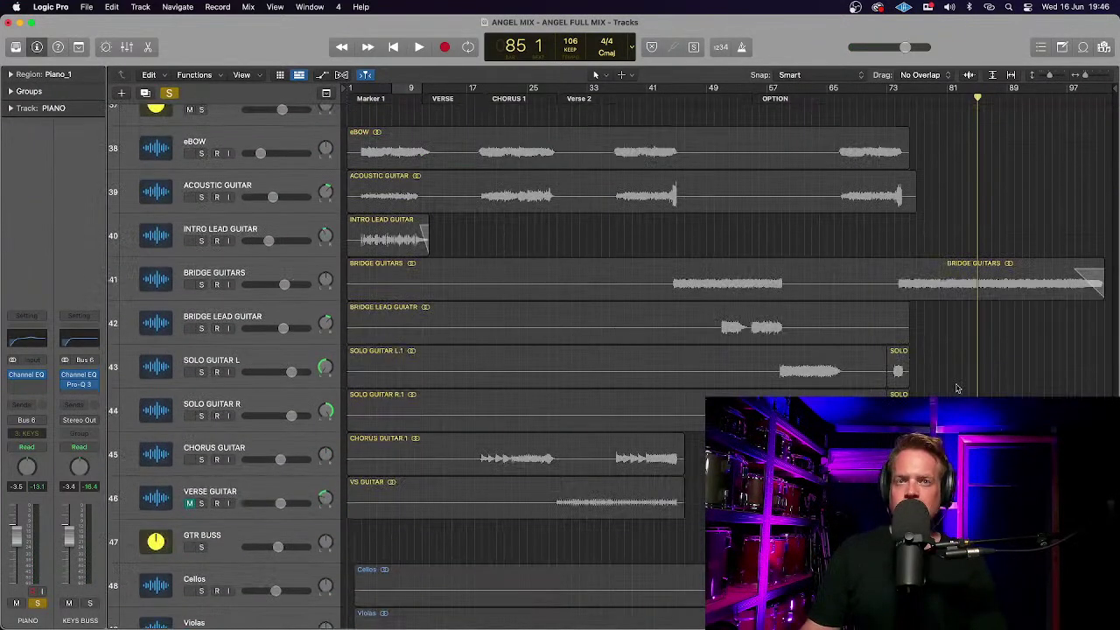
{"action": "scroll", "coordinate": [289, 487], "scroll_direction": "down", "scroll_amount": 3}
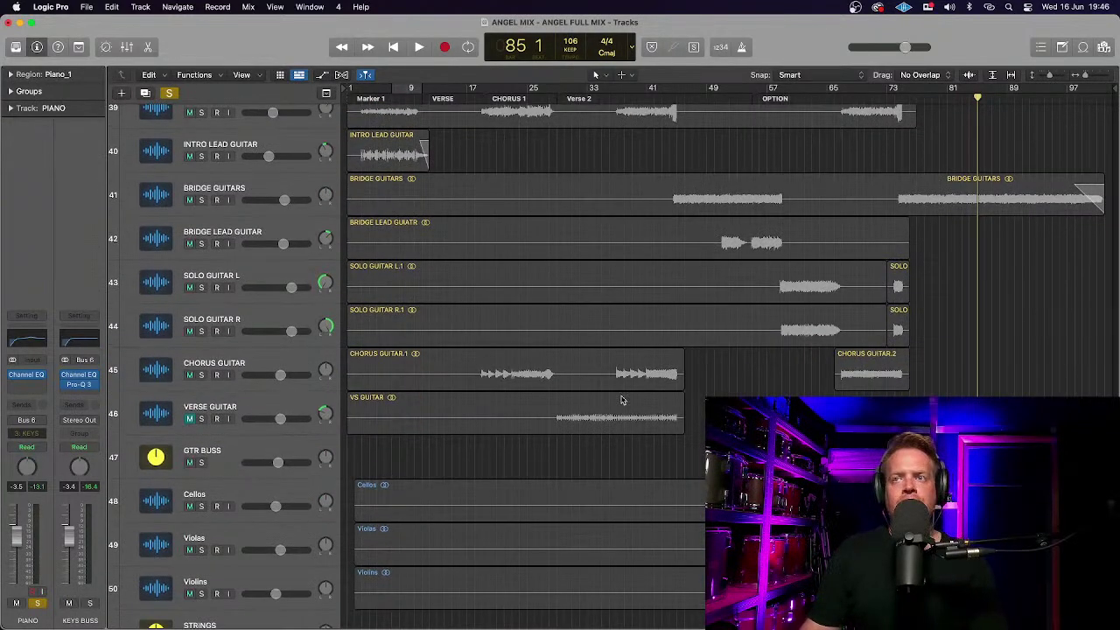
{"action": "scroll", "coordinate": [862, 350], "scroll_direction": "down", "scroll_amount": 3}
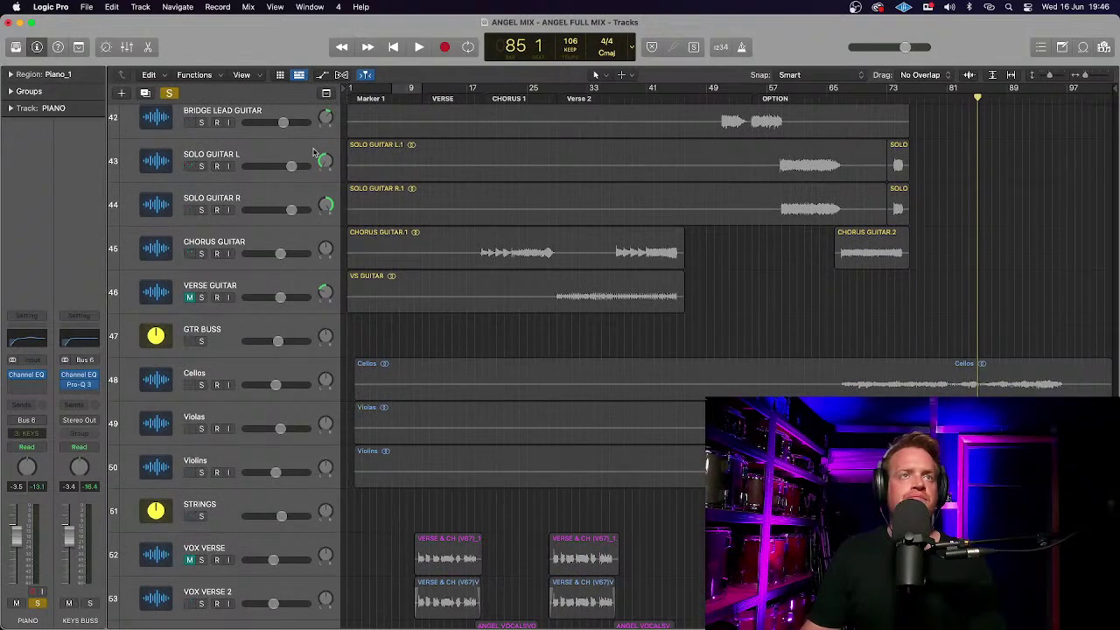
{"action": "left_click", "coordinate": [169, 93]}
{"action": "scroll", "coordinate": [304, 213], "scroll_direction": "up", "scroll_amount": 5}
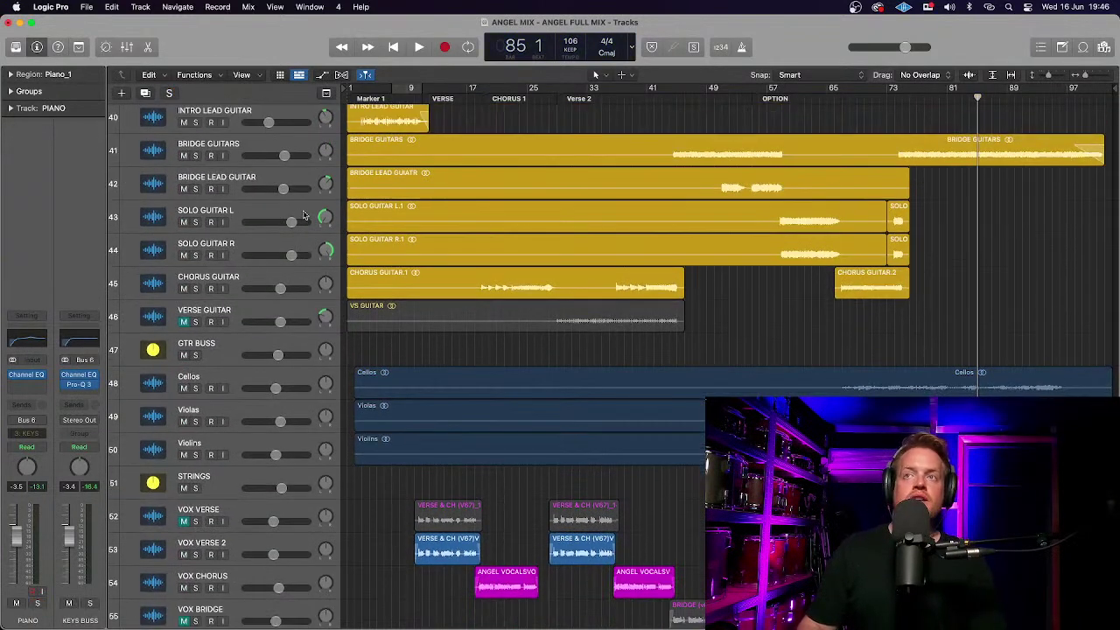
Select and solo the eBOW track, cycle bars 3 to 11, and play the intro.
{"action": "key", "text": "cmd+Down"}
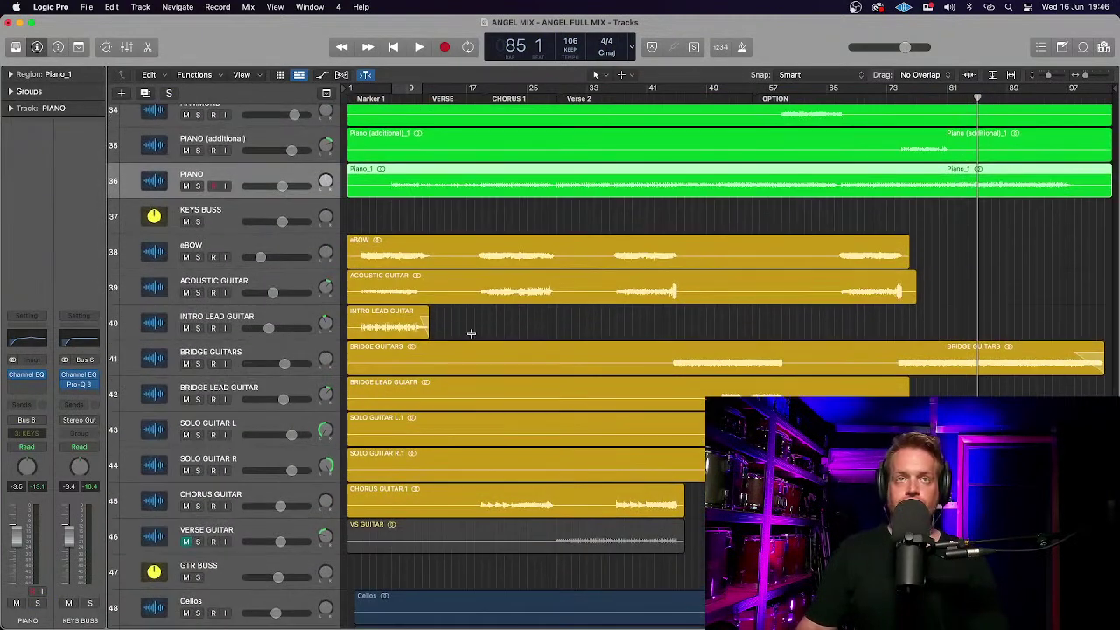
{"action": "scroll", "coordinate": [415, 274], "scroll_direction": "down", "scroll_amount": 2}
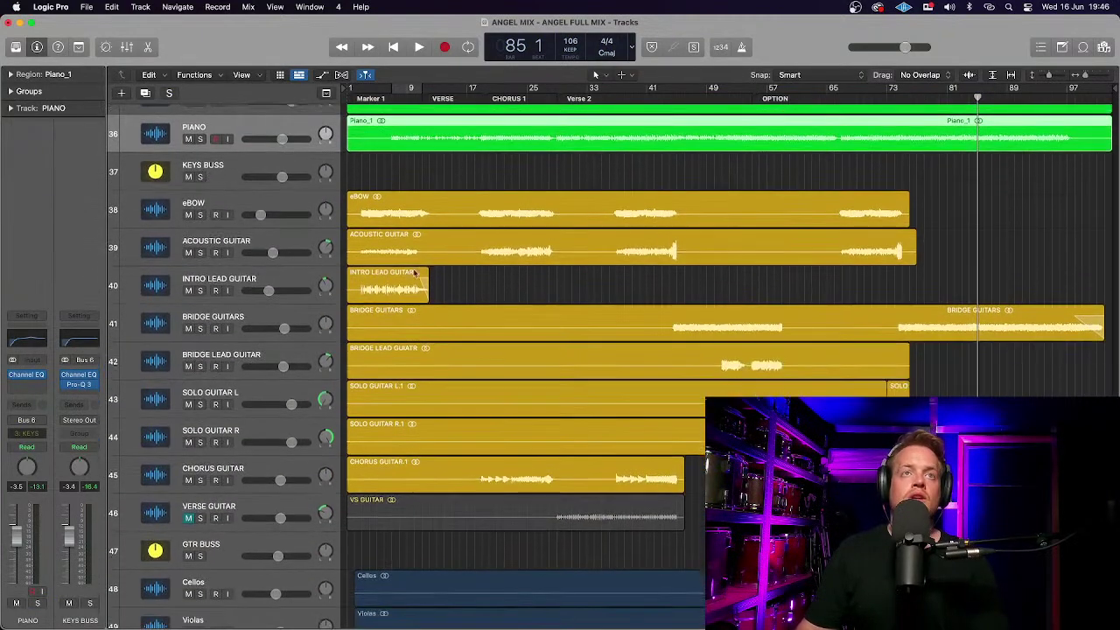
{"action": "left_click", "coordinate": [236, 202]}
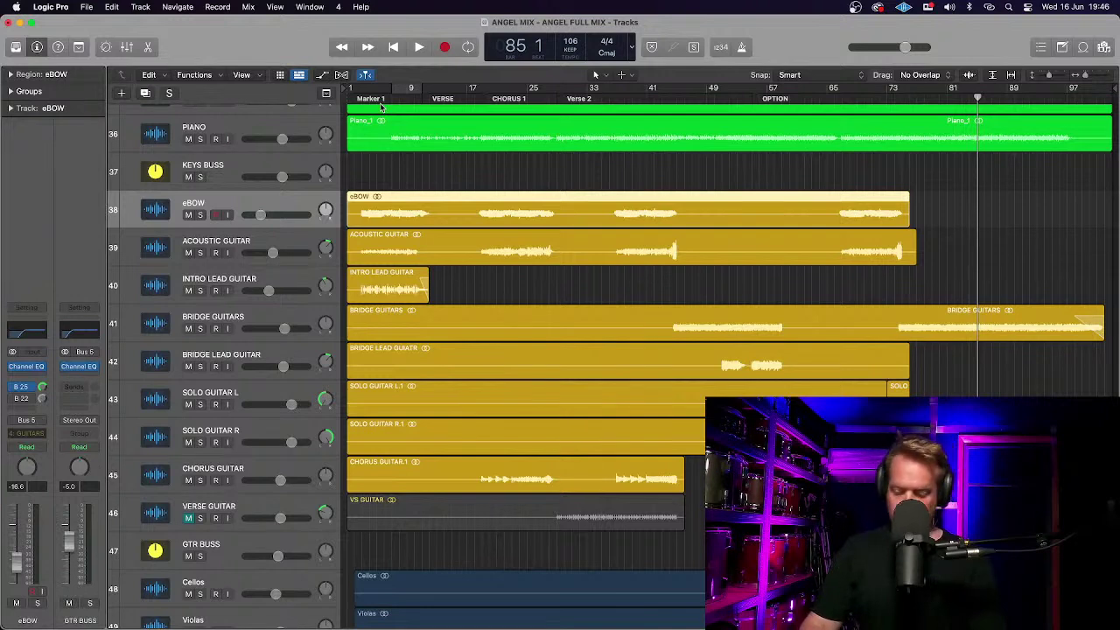
{"action": "key", "text": "cmd+Right"}
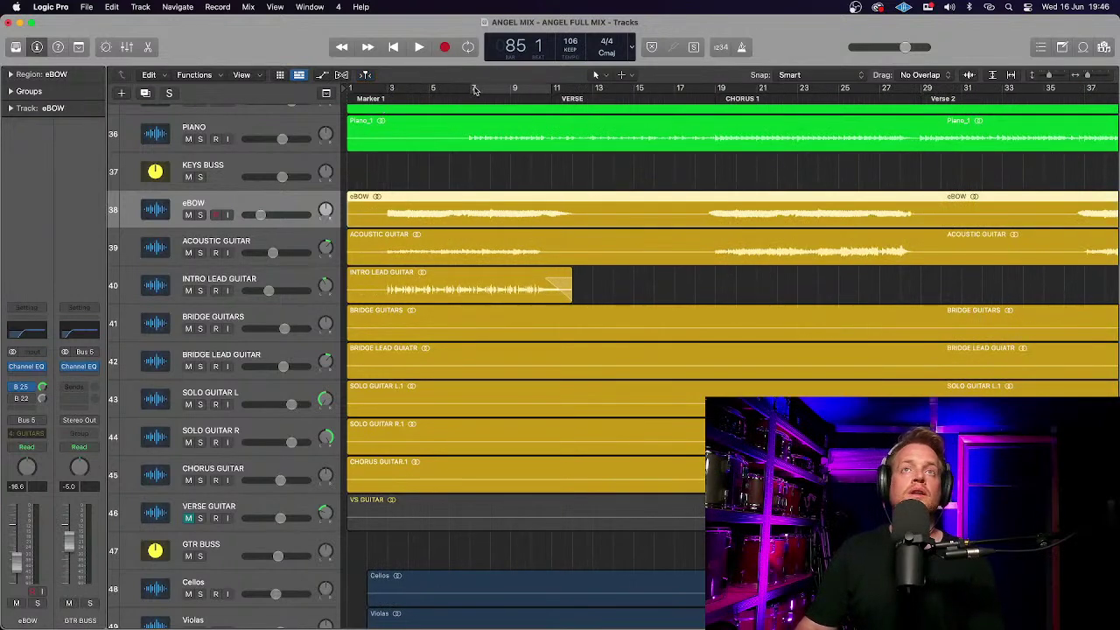
{"action": "left_click_drag", "start_coordinate": [473, 88], "coordinate": [468, 87]}
{"action": "left_click_drag", "start_coordinate": [398, 88], "coordinate": [391, 88]}
{"action": "left_click", "coordinate": [199, 214]}
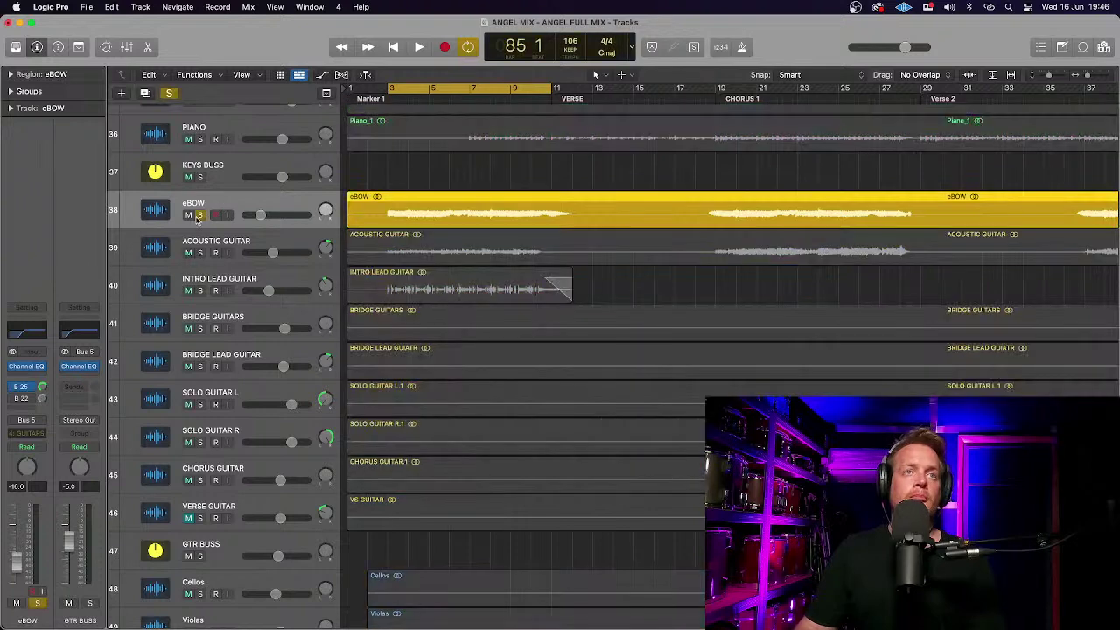
{"action": "key", "text": "space"}
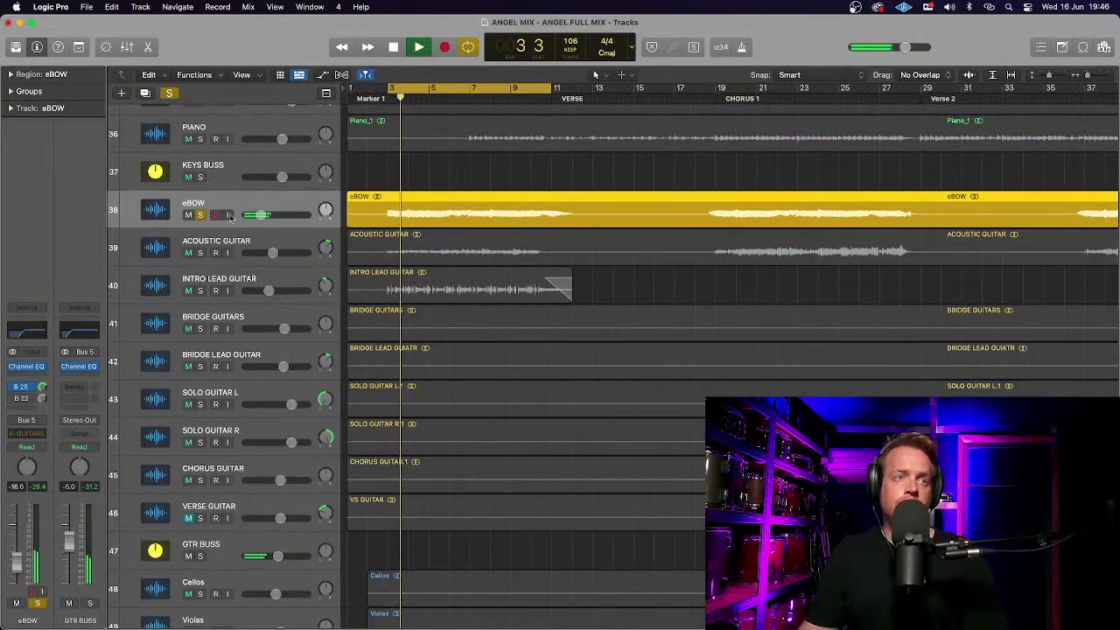
Show the eBOW track's Bus 25 reverb return, EBOW REV, and raise its level to 3.0 dB.
{"action": "left_click", "coordinate": [21, 386]}
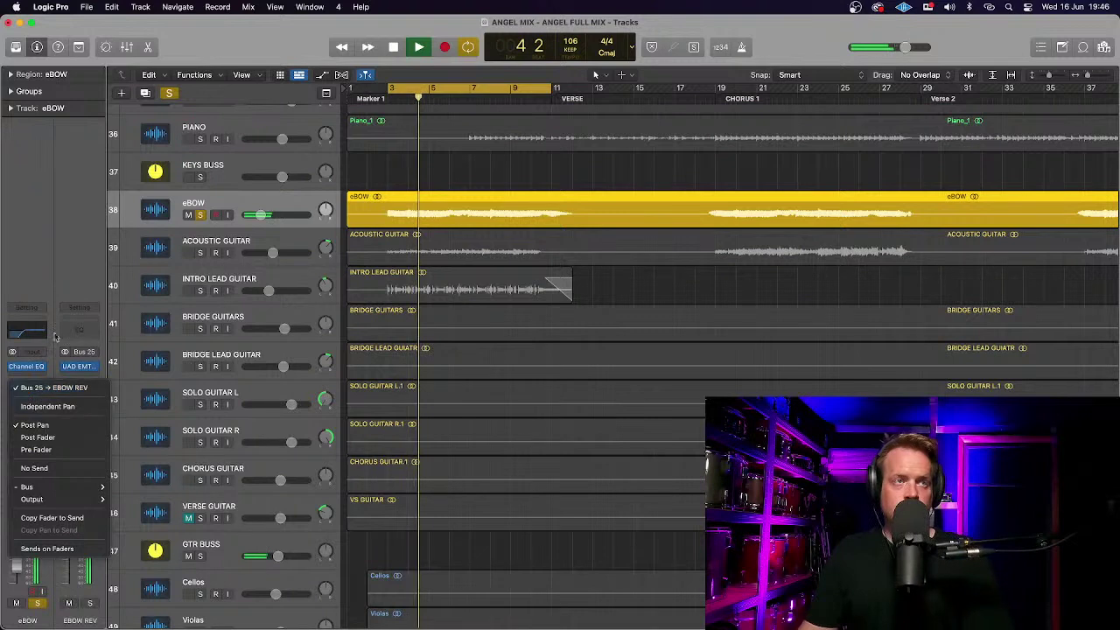
{"action": "left_click", "coordinate": [24, 388]}
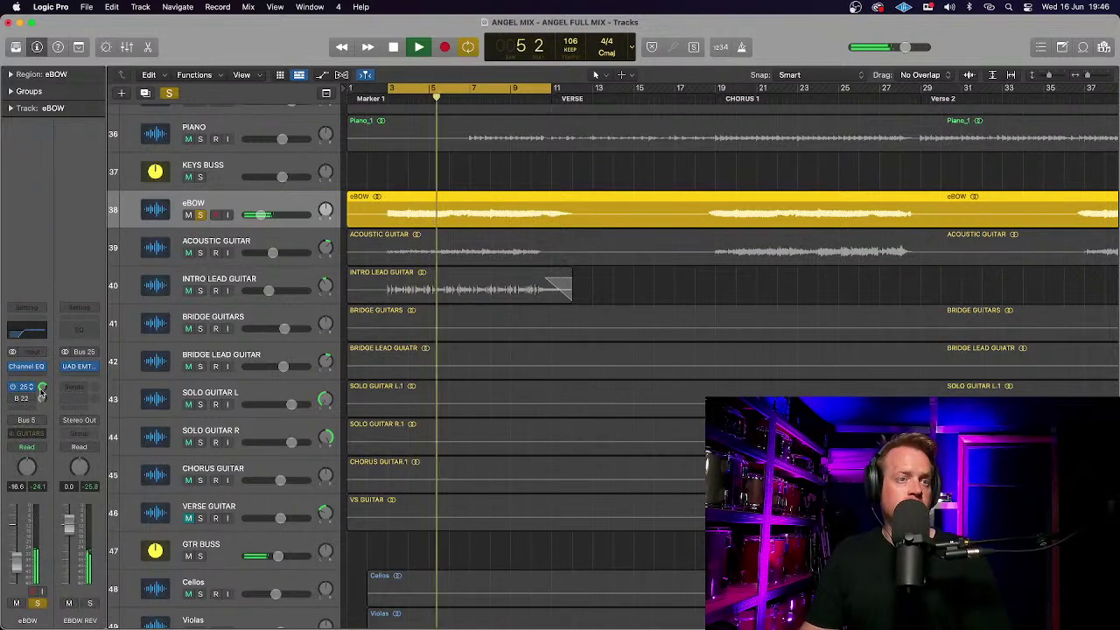
{"action": "mouse_move", "coordinate": [70, 522]}
{"action": "left_mouse_down"}
{"action": "mouse_move", "coordinate": [71, 501]}
{"action": "mouse_move", "coordinate": [69, 519]}
{"action": "left_mouse_up"}
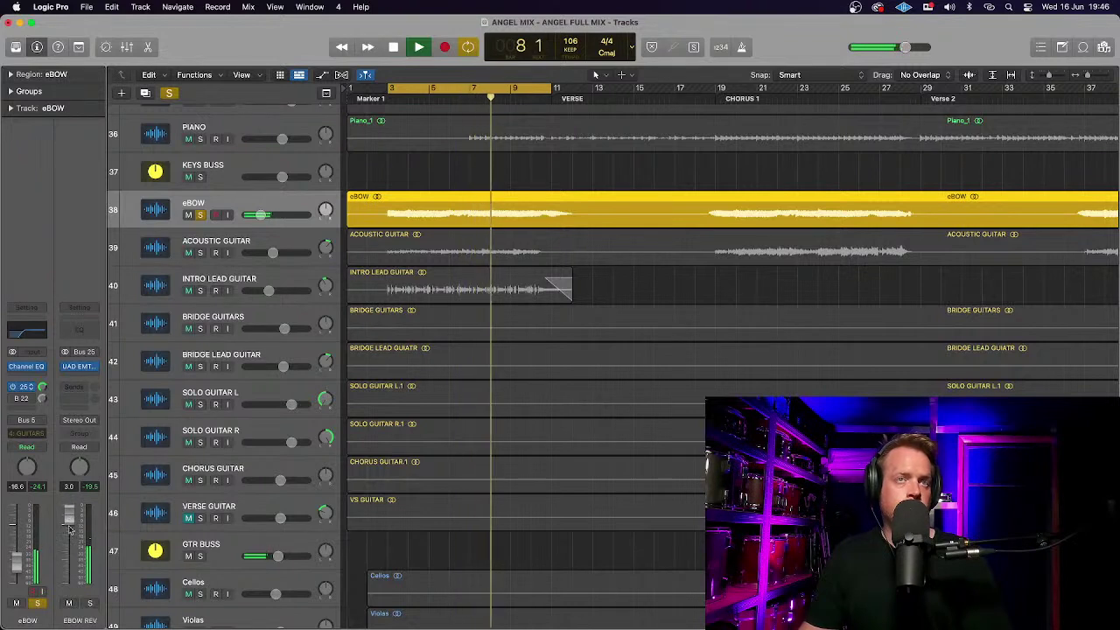
Add ACOUSTIC GUITAR to the solo and set its Channel EQ to +2.4 dB at 3780 Hz and -1.7 dB at 276 Hz.
{"action": "left_click", "coordinate": [200, 252]}
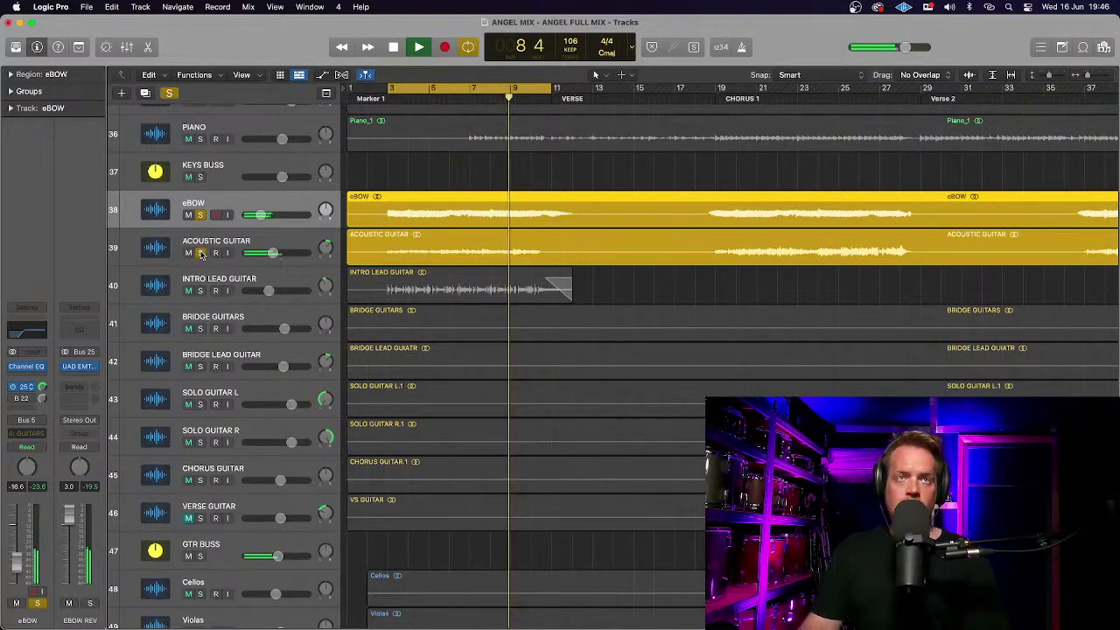
{"action": "left_click", "coordinate": [262, 251]}
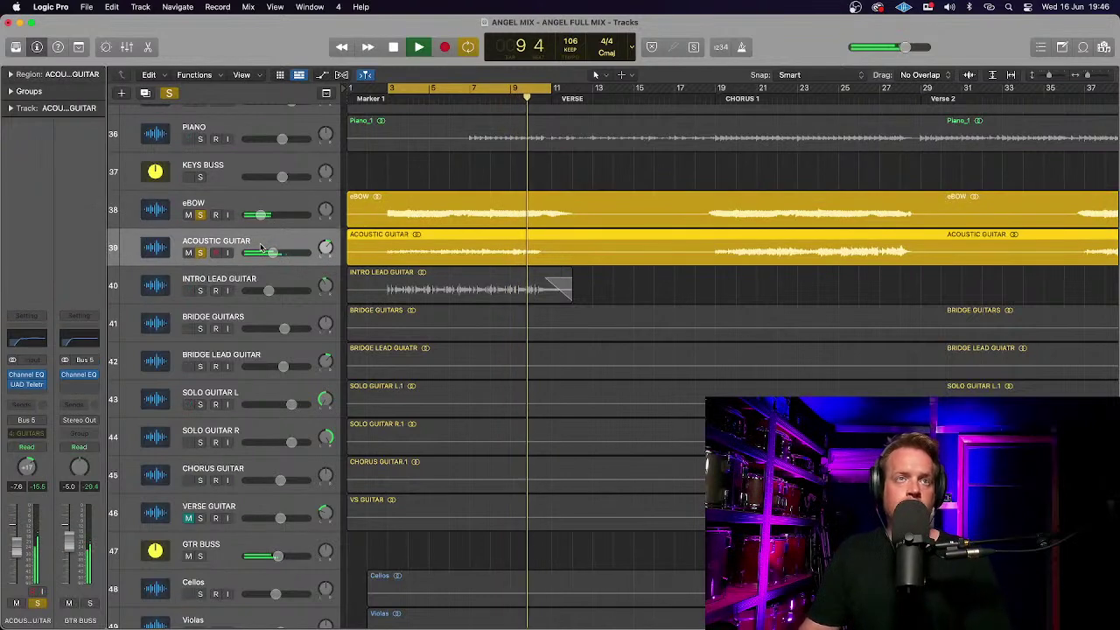
{"action": "left_click", "coordinate": [36, 344]}
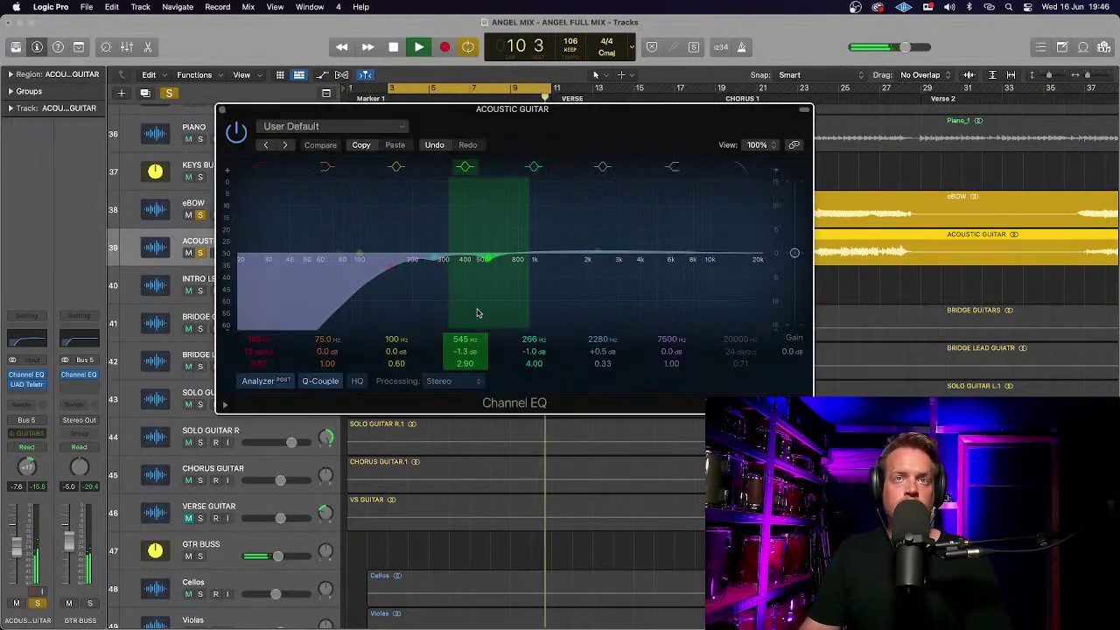
{"action": "left_click_drag", "start_coordinate": [600, 254], "coordinate": [668, 234]}
{"action": "left_click_drag", "start_coordinate": [434, 257], "coordinate": [479, 239]}
Set the acoustic guitar's 545 Hz EQ cut to -2.0 dB with Q 1.80 and its 276 Hz cut to -2.2 dB.
{"action": "left_click", "coordinate": [490, 261]}
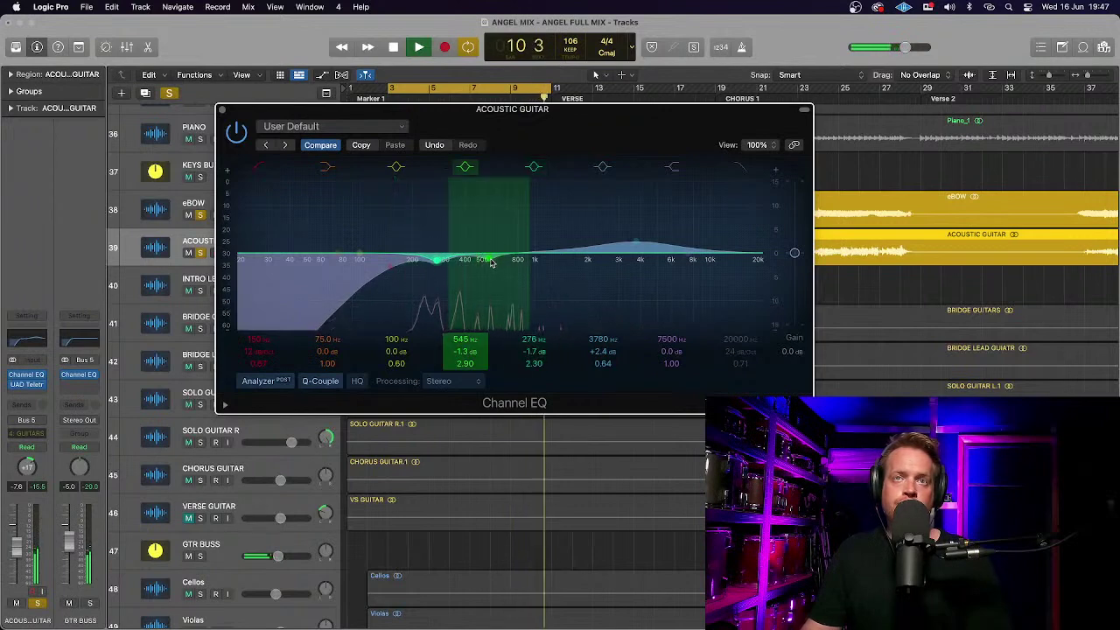
{"action": "left_click_drag", "start_coordinate": [529, 226], "coordinate": [539, 226]}
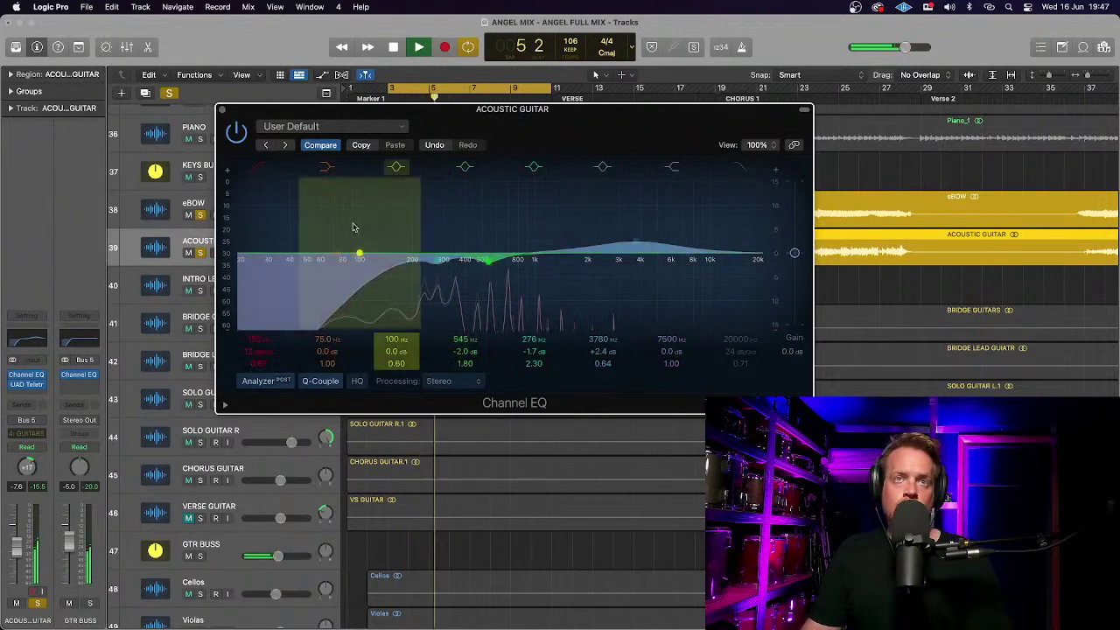
{"action": "left_click_drag", "start_coordinate": [438, 264], "coordinate": [438, 268]}
{"action": "left_click", "coordinate": [333, 253]}
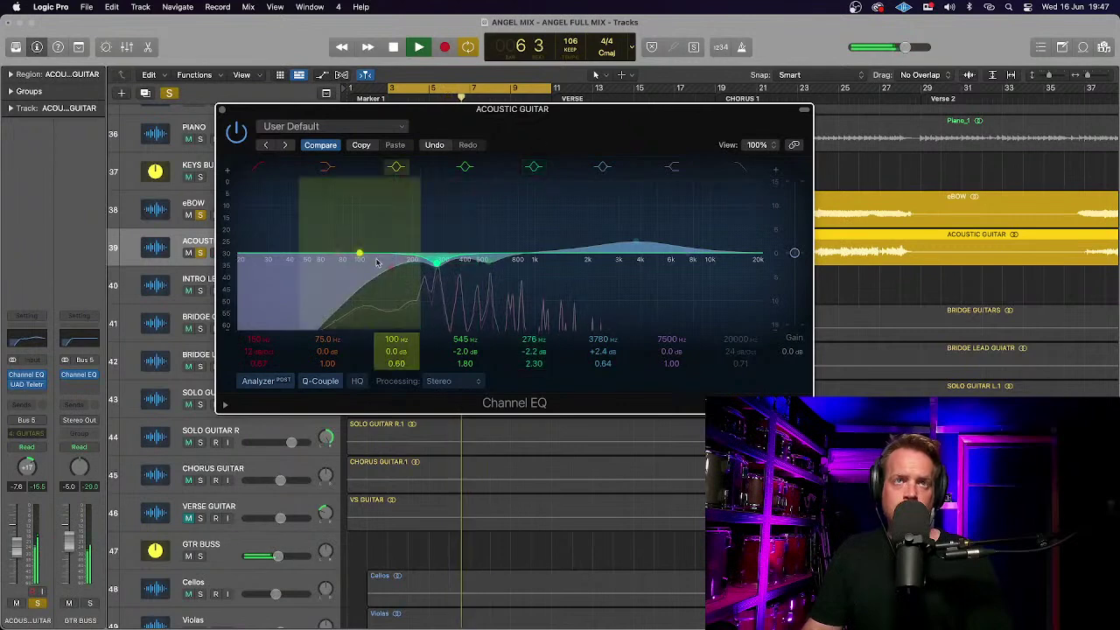
{"action": "left_click", "coordinate": [222, 110]}
Add INTRO LEAD GUITAR to the solo, select it, and lower the GTR BUSS level to -5.8 dB.
{"action": "left_click", "coordinate": [200, 290]}
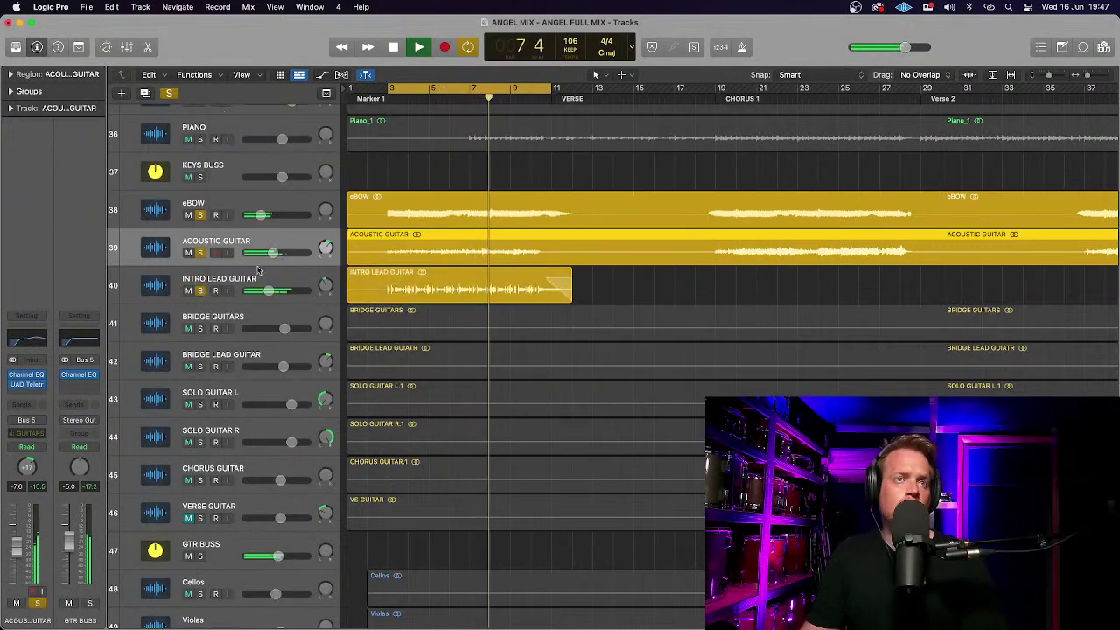
{"action": "left_click", "coordinate": [171, 296]}
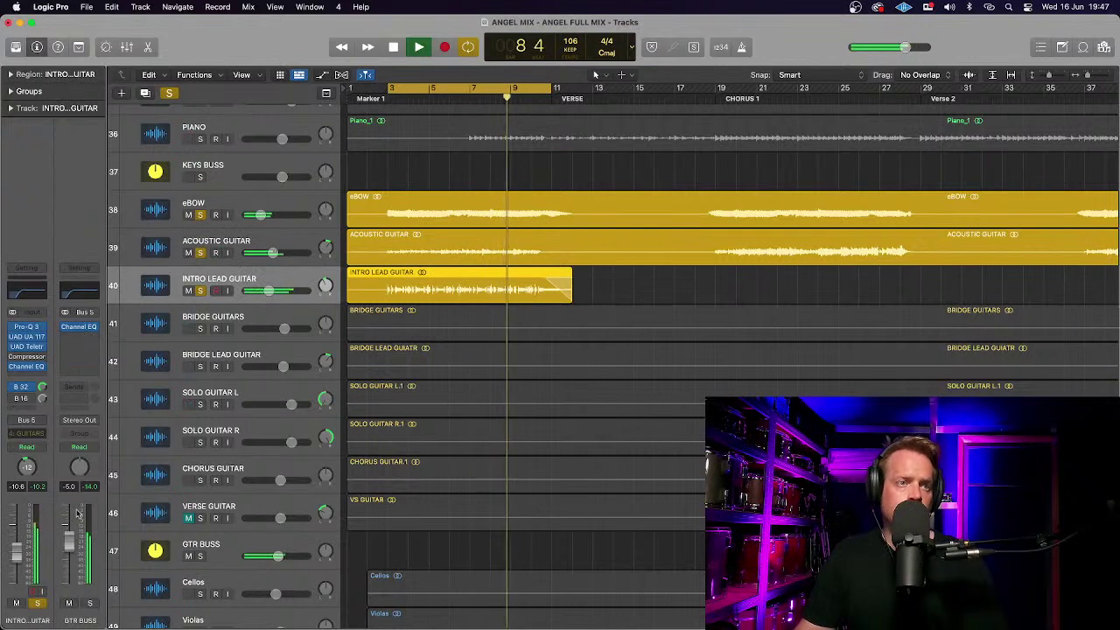
{"action": "left_click_drag", "start_coordinate": [70, 549], "coordinate": [71, 554]}
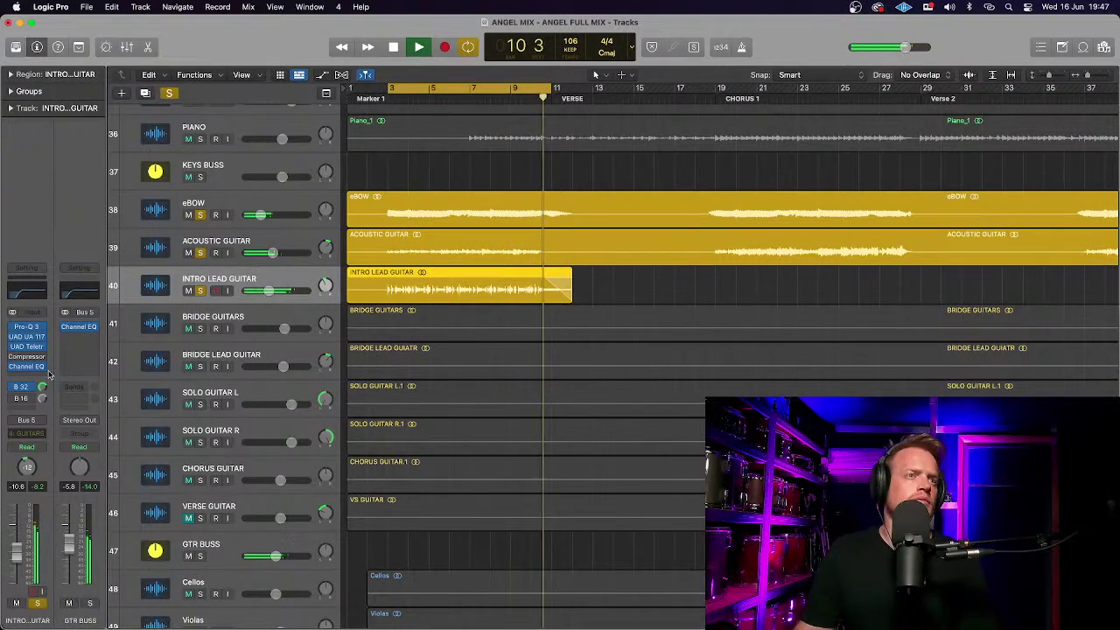
In the intro lead guitar's Pro-Q 3, set the 3980 Hz band's threshold to -20.3 dB and dynamic range to -2.29 dB during playback.
{"action": "left_click", "coordinate": [27, 328]}
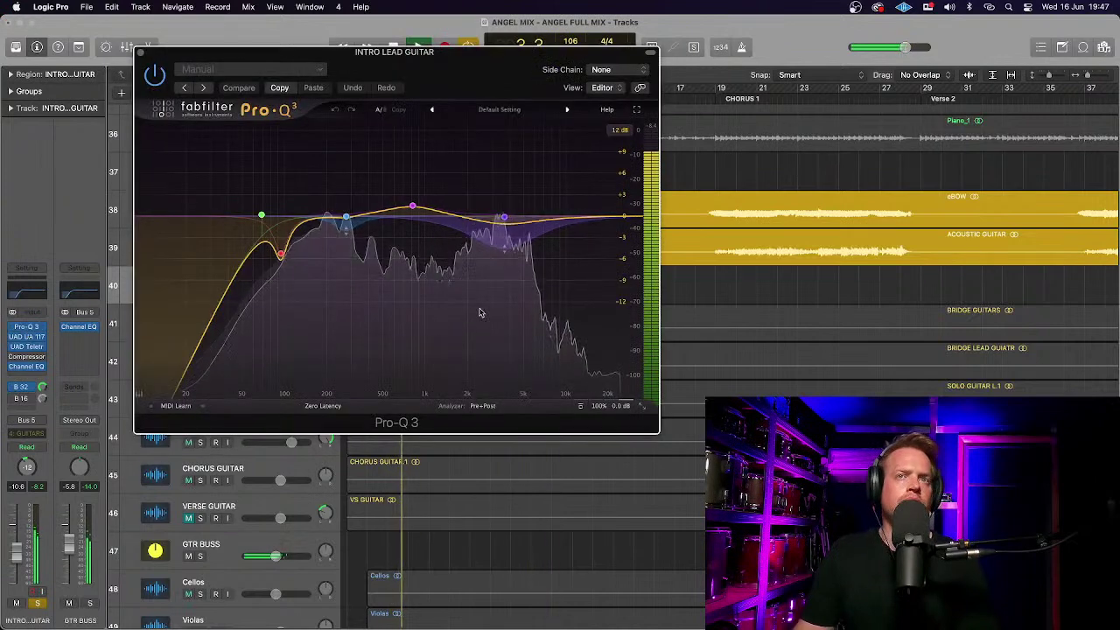
{"action": "left_click", "coordinate": [508, 215]}
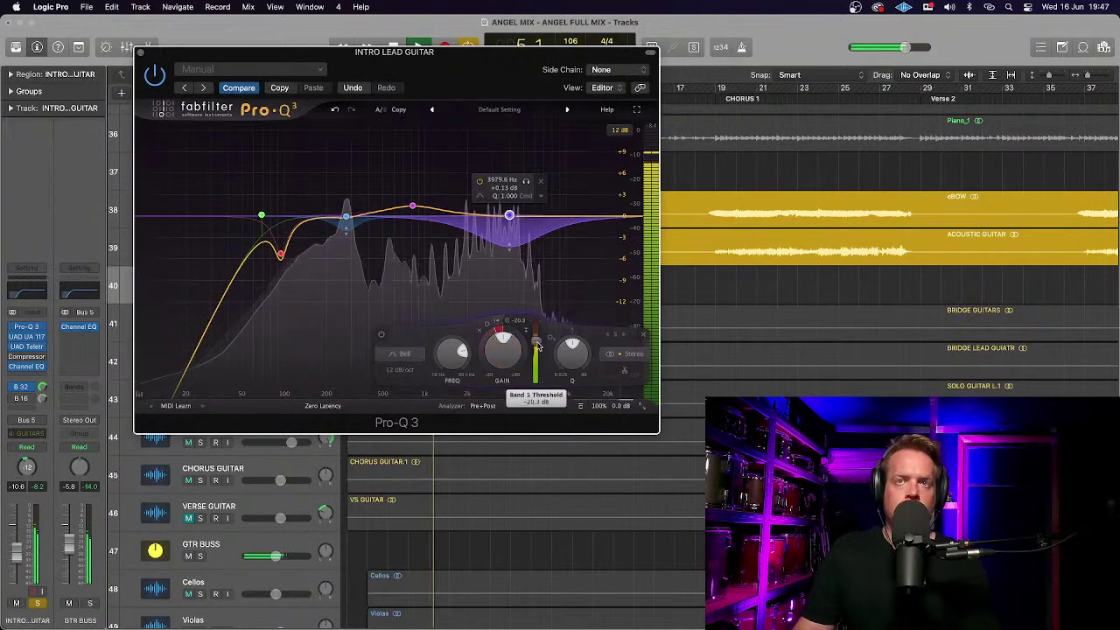
{"action": "scroll", "coordinate": [499, 351], "scroll_direction": "up", "scroll_amount": 2}
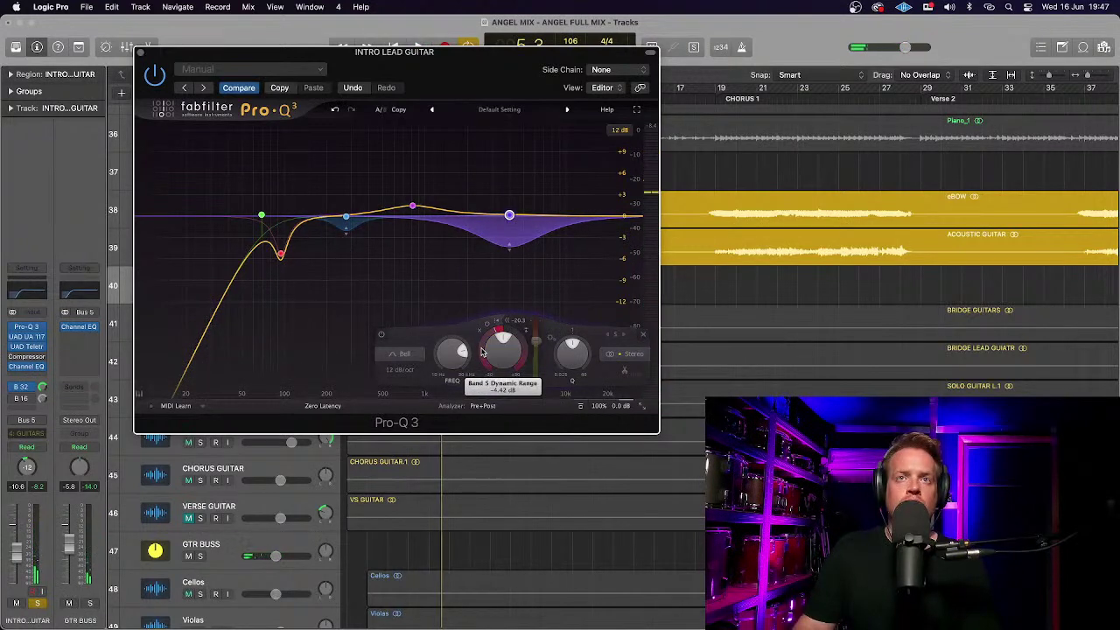
{"action": "key", "text": "space"}
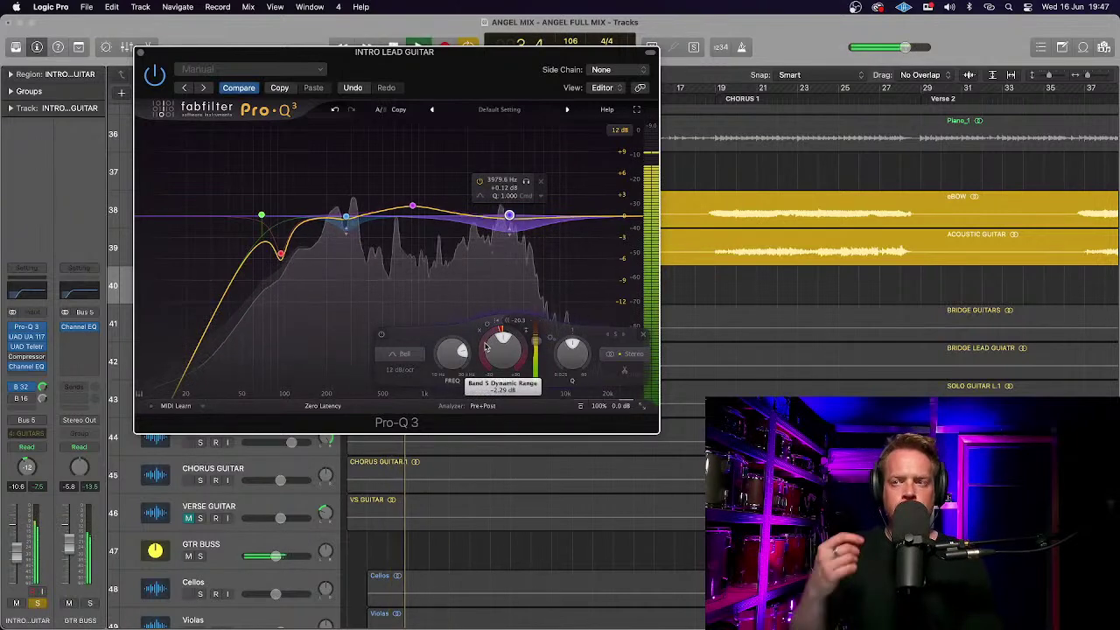
{"action": "mouse_move", "coordinate": [486, 349]}
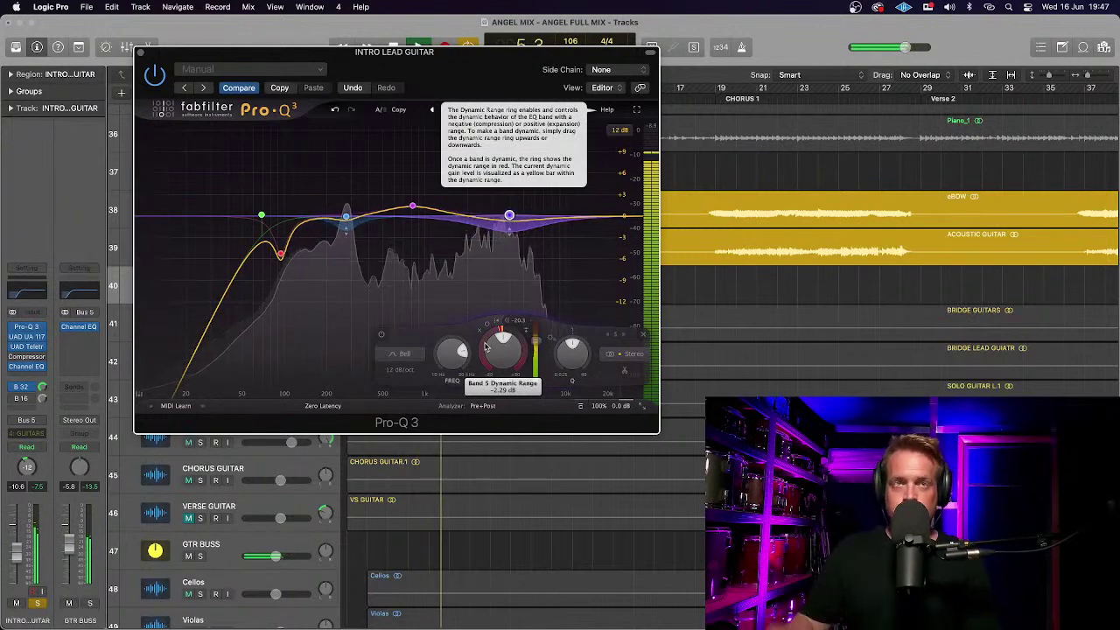
{"action": "key", "text": "space"}
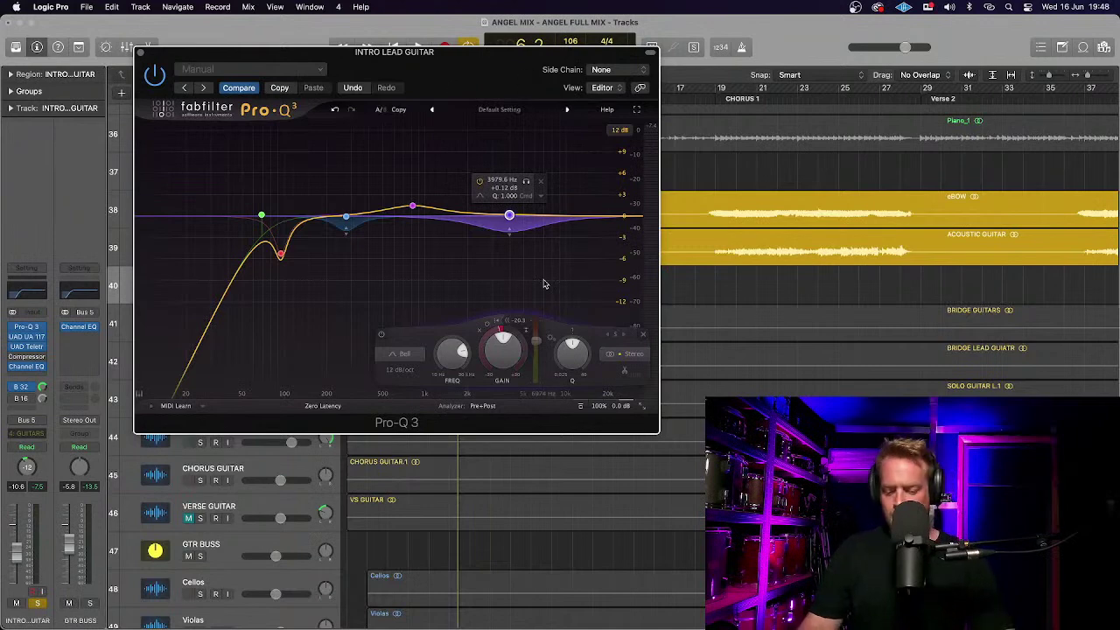
Widen the intro lead guitar's 275 Hz Pro-Q 3 band to Q 1.339 and set its gain to -0.31 dB during playback.
{"action": "key", "text": "space"}
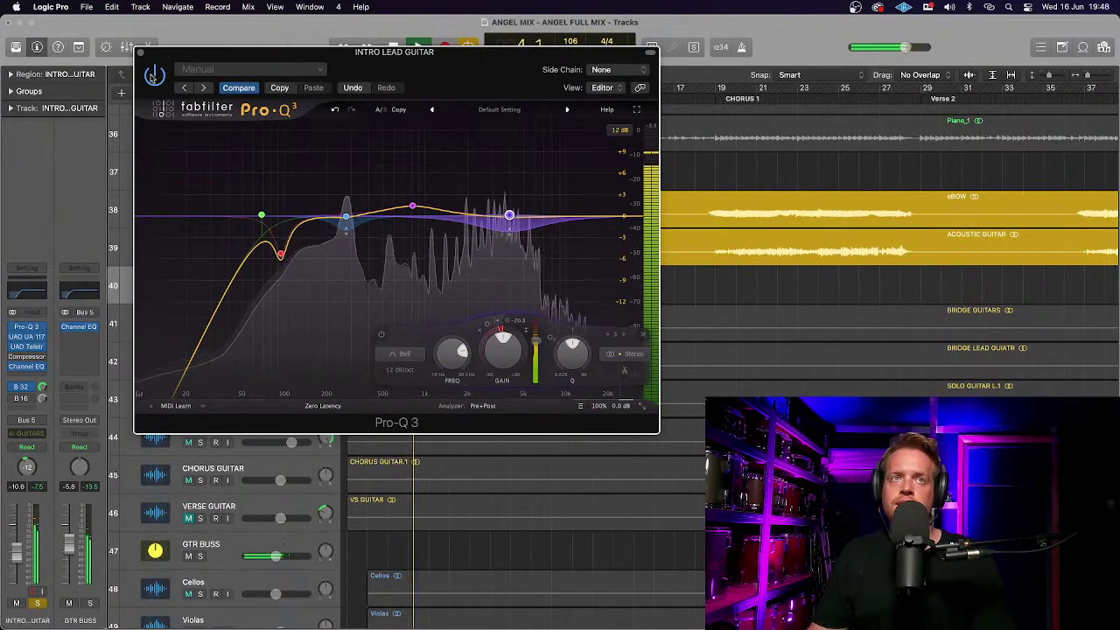
{"action": "left_click", "coordinate": [346, 217]}
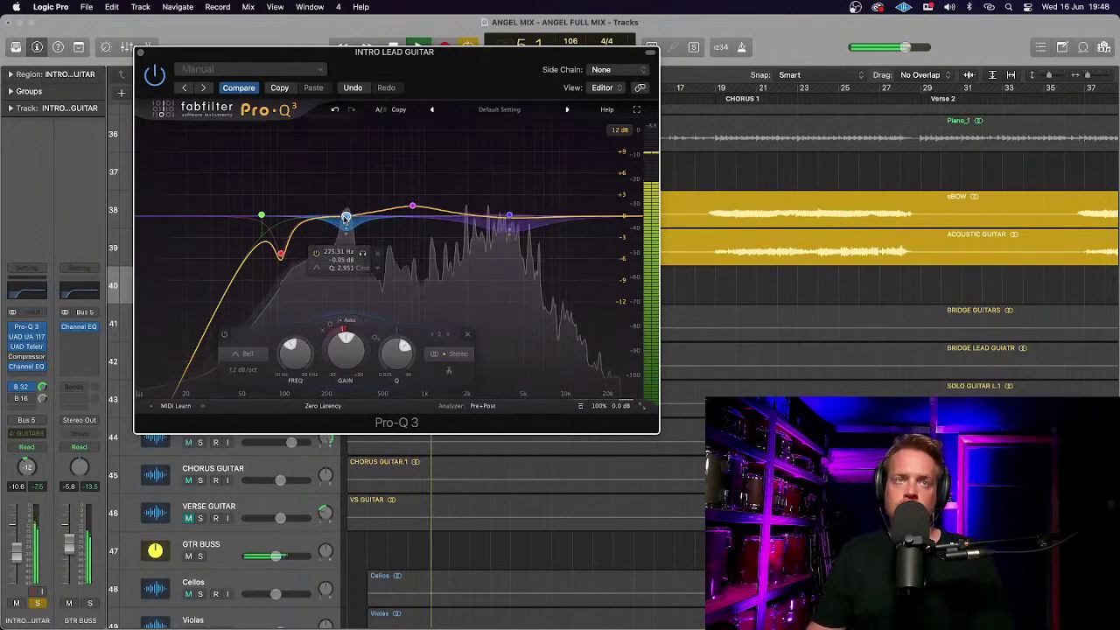
{"action": "mouse_move", "coordinate": [389, 350]}
{"action": "left_mouse_down"}
{"action": "mouse_move", "coordinate": [385, 382]}
{"action": "mouse_move", "coordinate": [386, 352]}
{"action": "left_mouse_up"}
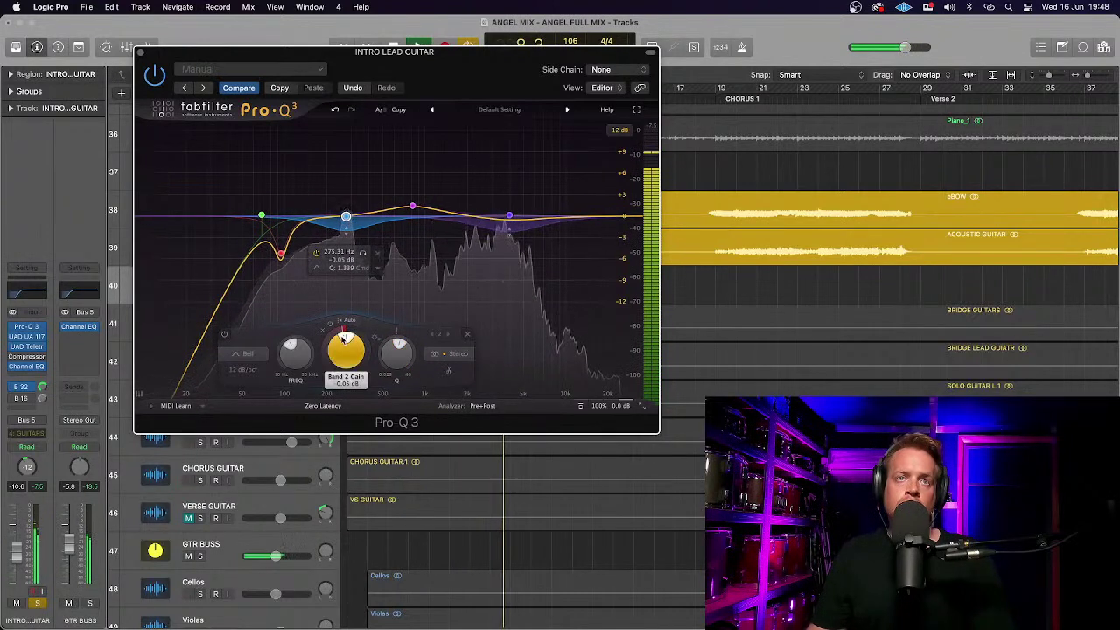
{"action": "left_click_drag", "start_coordinate": [337, 344], "coordinate": [338, 333]}
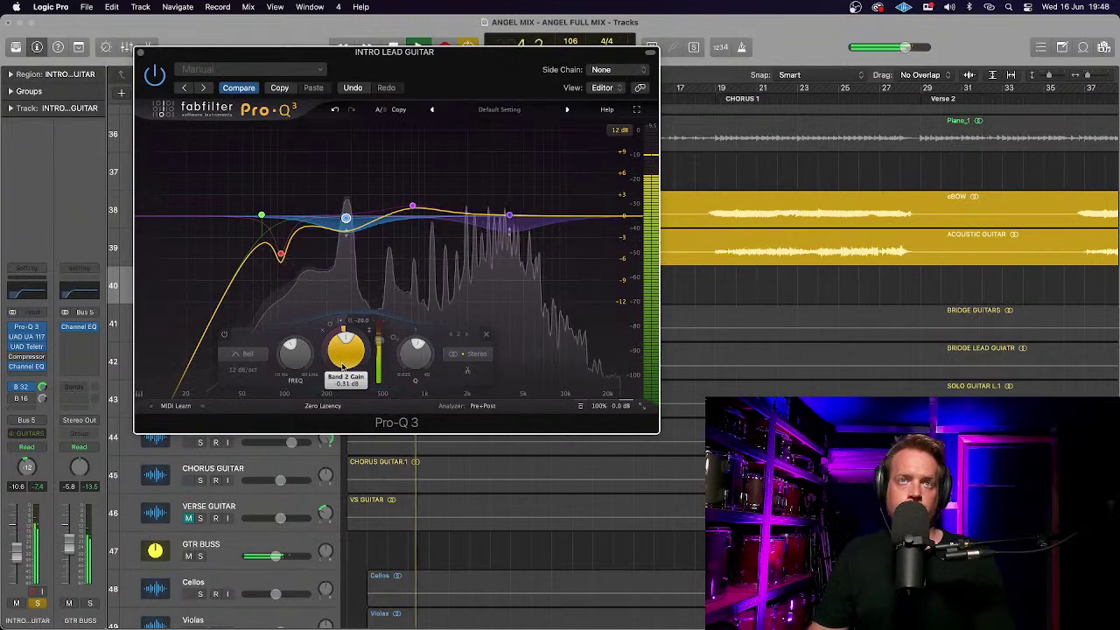
{"action": "left_click", "coordinate": [140, 53]}
Stop playback and turn off the solos on eBOW, ACOUSTIC GUITAR and INTRO LEAD GUITAR.
{"action": "key", "text": "space"}
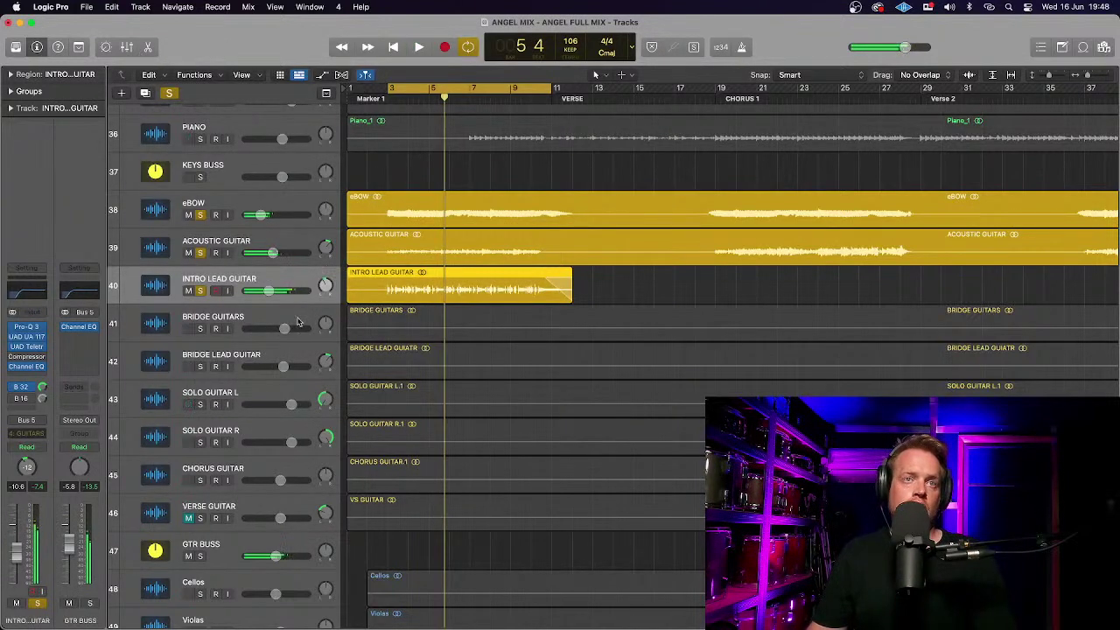
{"action": "left_click", "coordinate": [200, 215]}
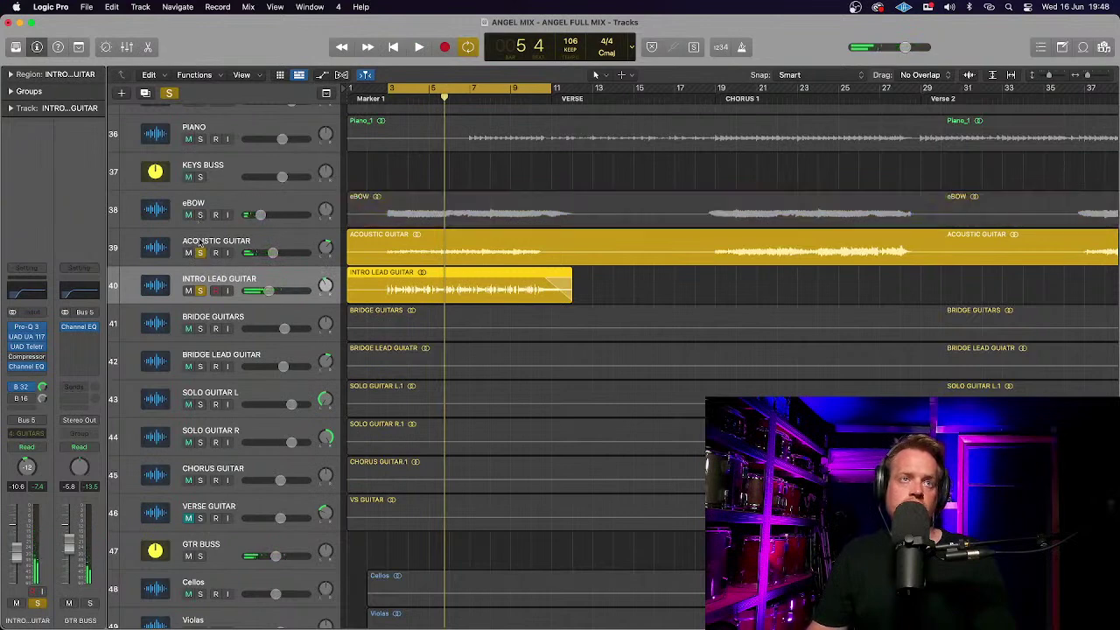
{"action": "left_click", "coordinate": [199, 252]}
{"action": "left_click", "coordinate": [200, 289]}
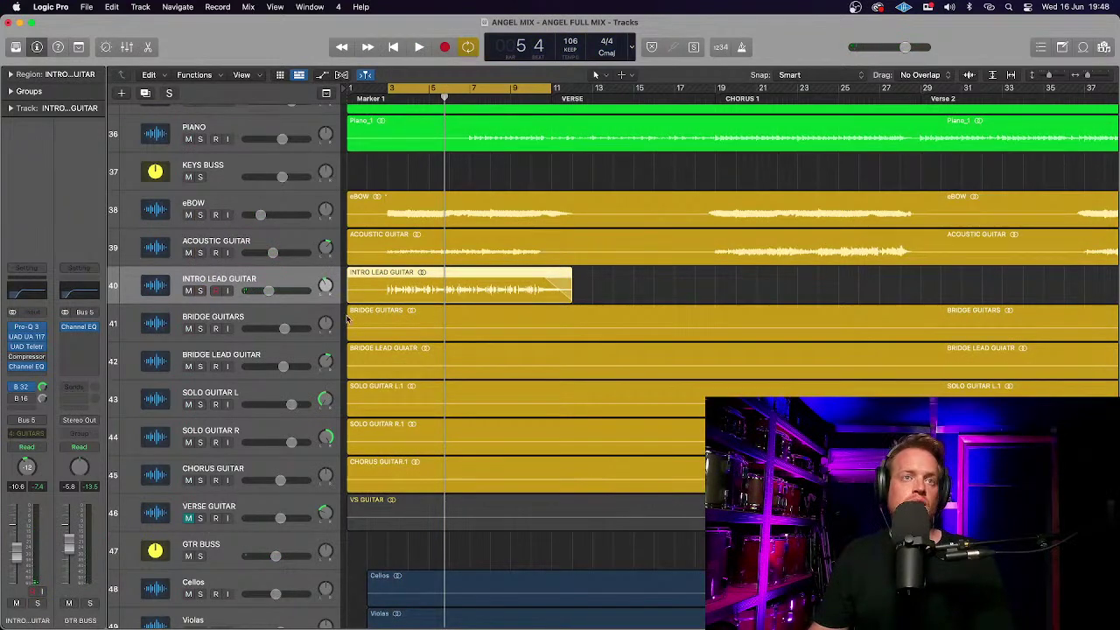
Review the eBOW track's Channel EQ curve, close it, and select the INTRO LEAD GUITAR track.
{"action": "left_click", "coordinate": [232, 200]}
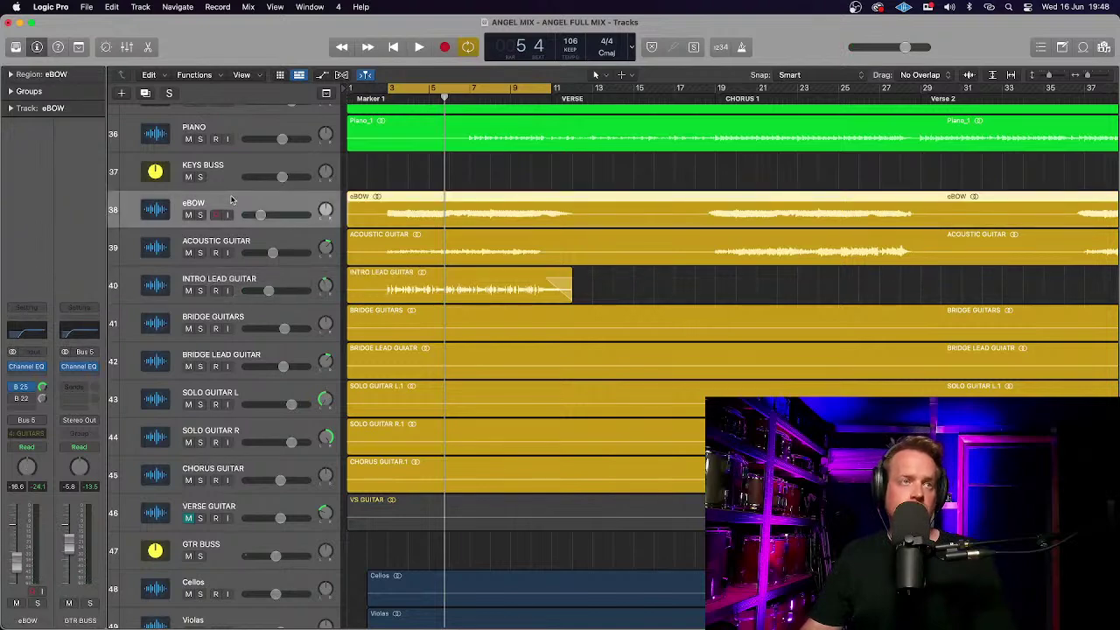
{"action": "left_click", "coordinate": [27, 337]}
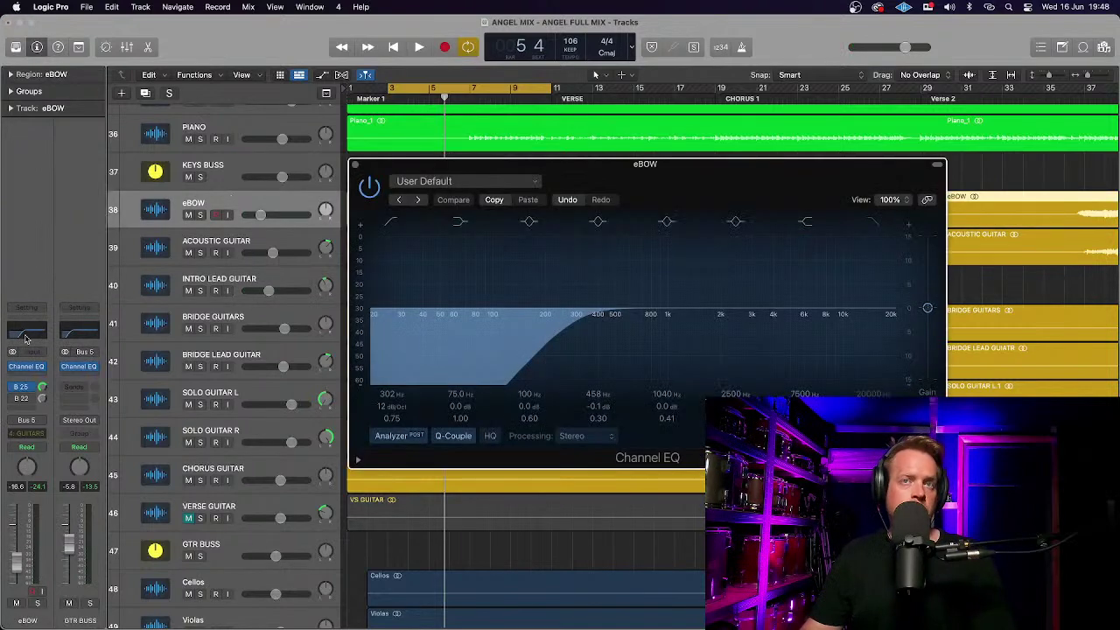
{"action": "left_click", "coordinate": [355, 165]}
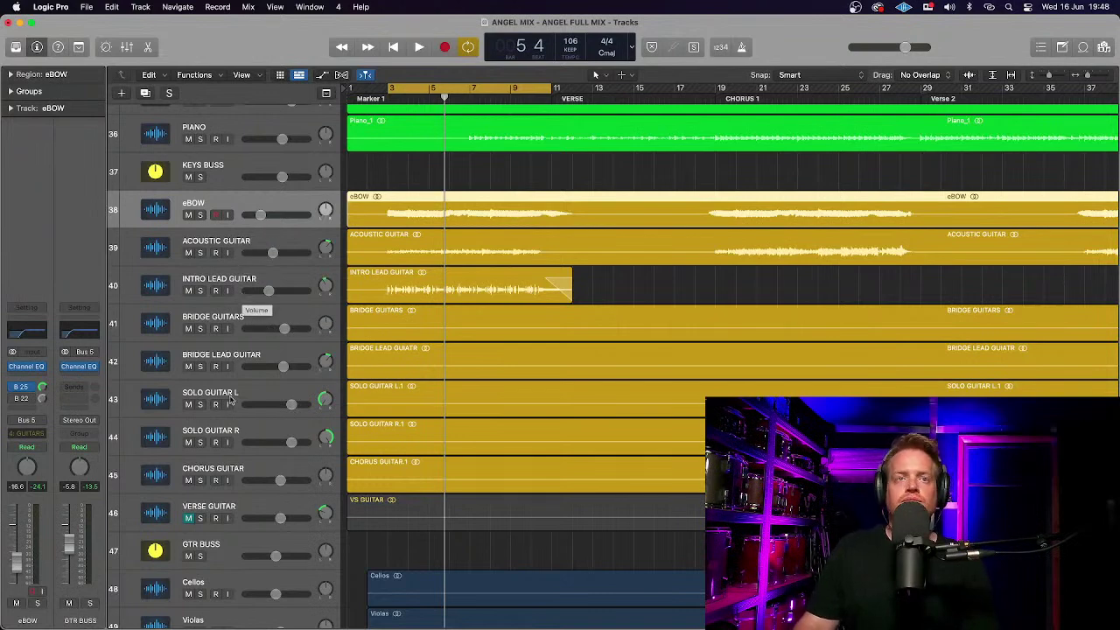
{"action": "left_click", "coordinate": [243, 278]}
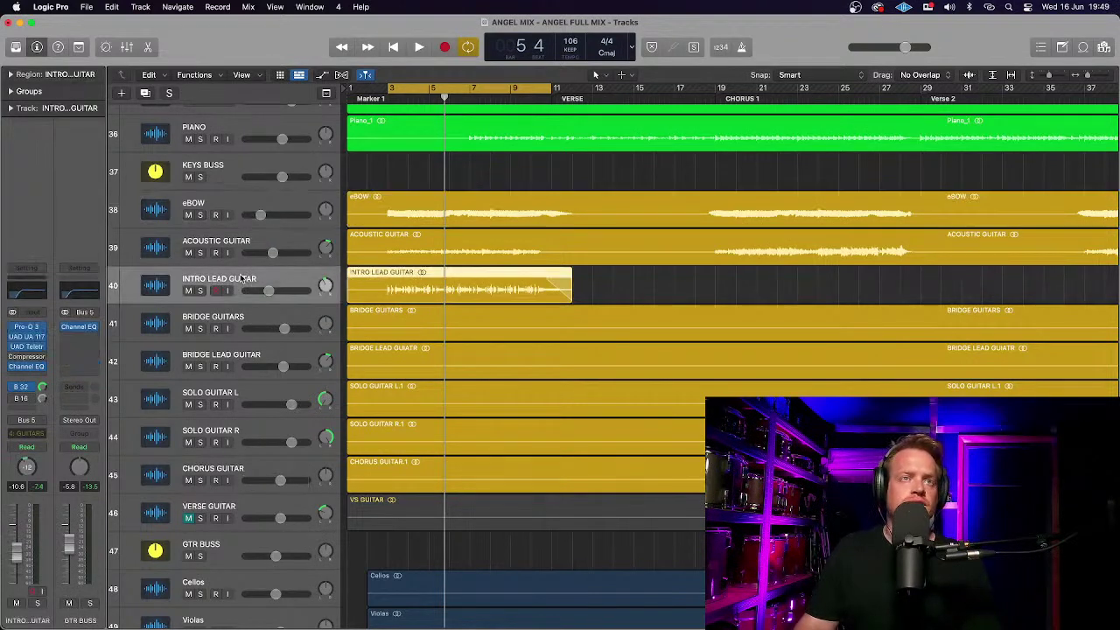
Open the INTRO LEAD GUITAR's UAD UA 1176 and Teletronix LA-2 compressors and check their metering and settings while the mix plays.
{"action": "left_click", "coordinate": [27, 338]}
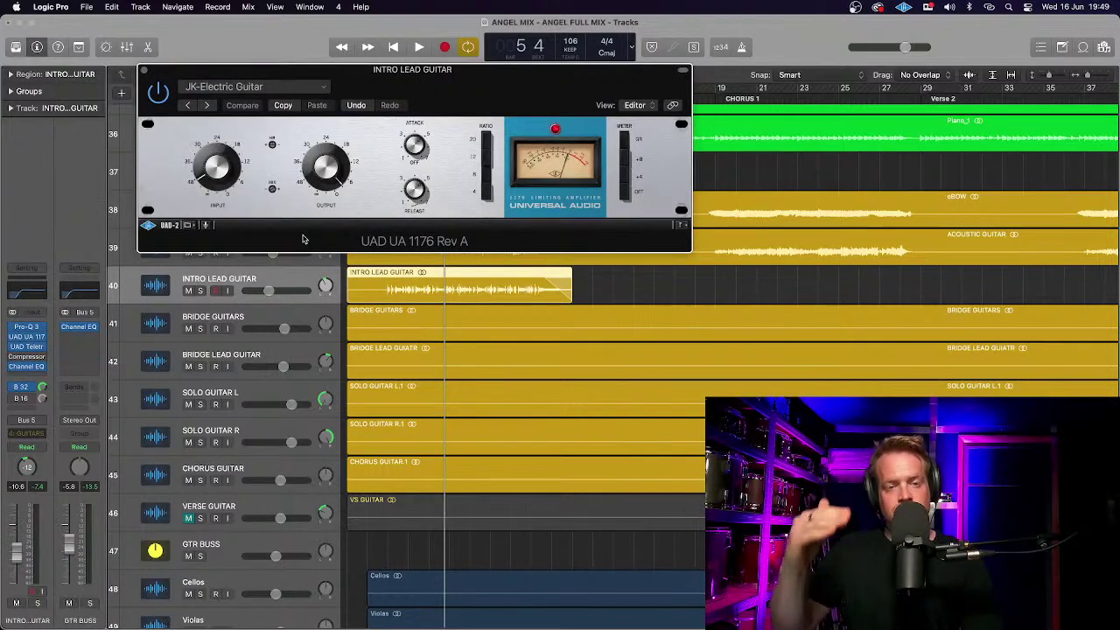
{"action": "left_click", "coordinate": [29, 347]}
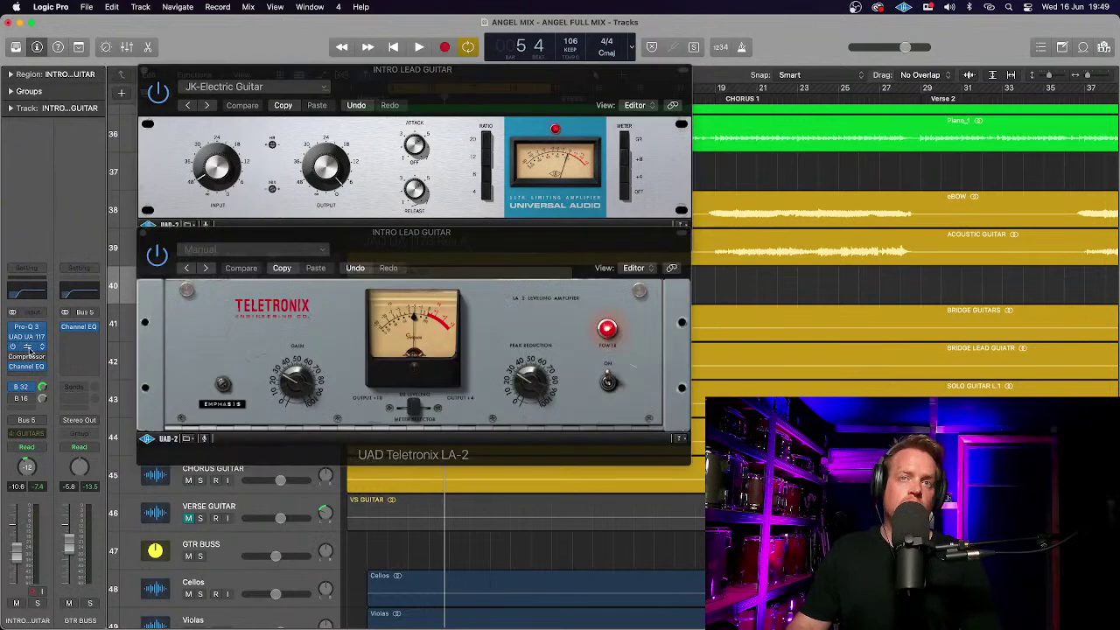
{"action": "key", "text": "space"}
{"action": "left_click", "coordinate": [522, 380]}
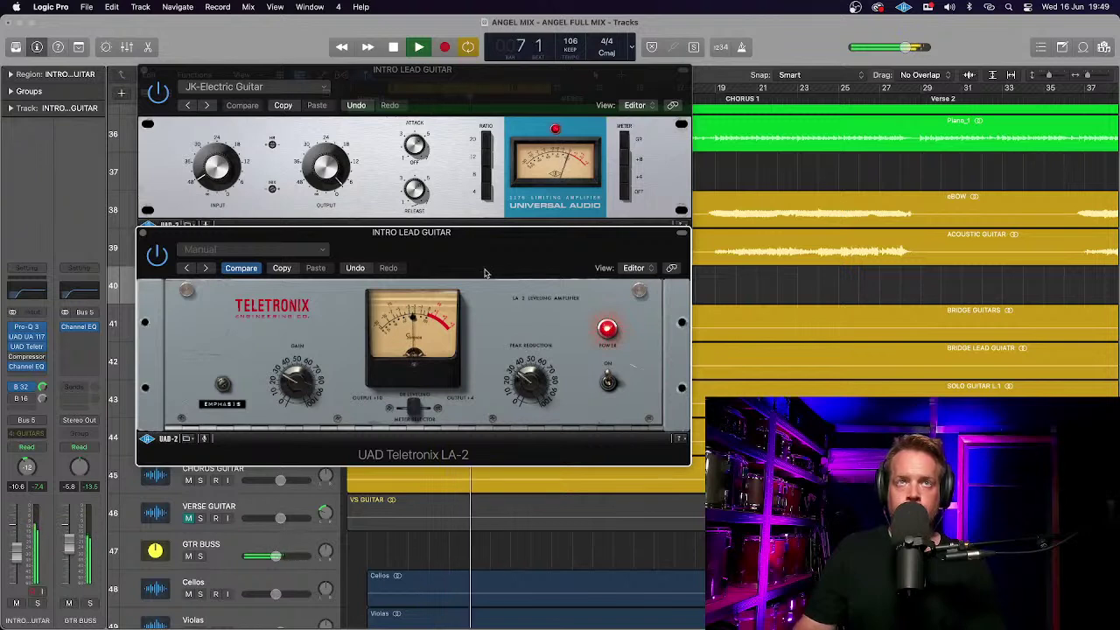
{"action": "left_click", "coordinate": [415, 149]}
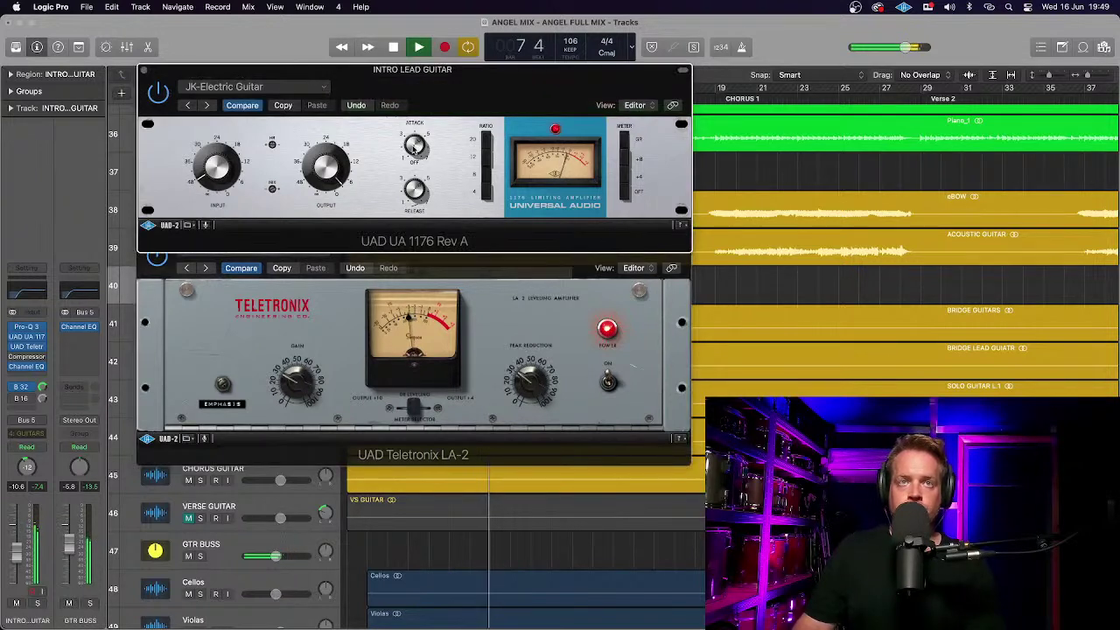
{"action": "left_click", "coordinate": [523, 385]}
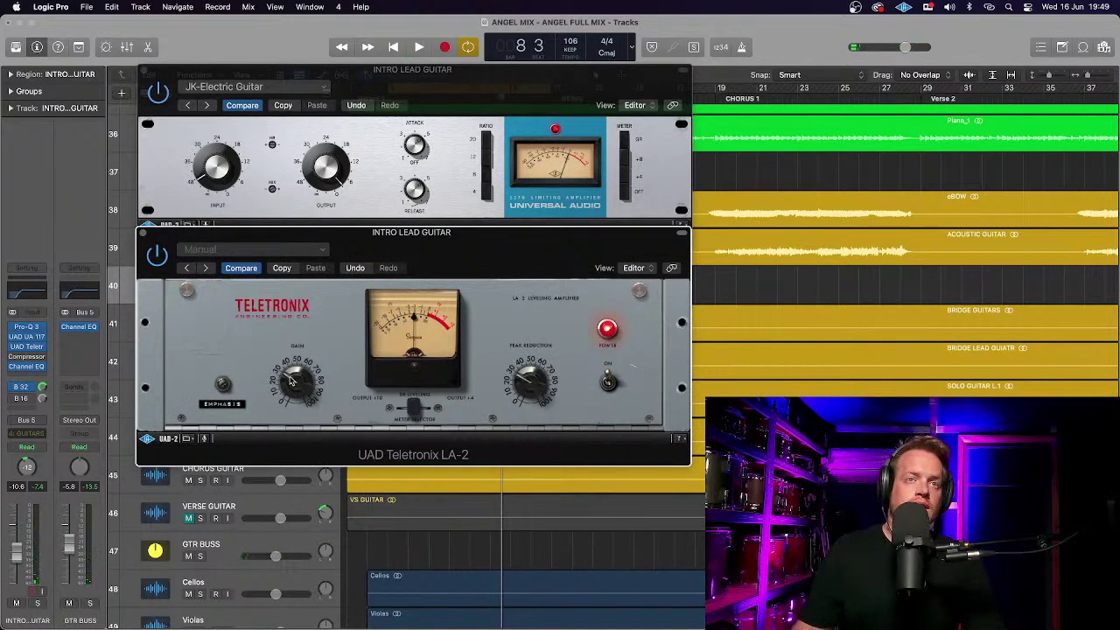
{"action": "key", "text": "space"}
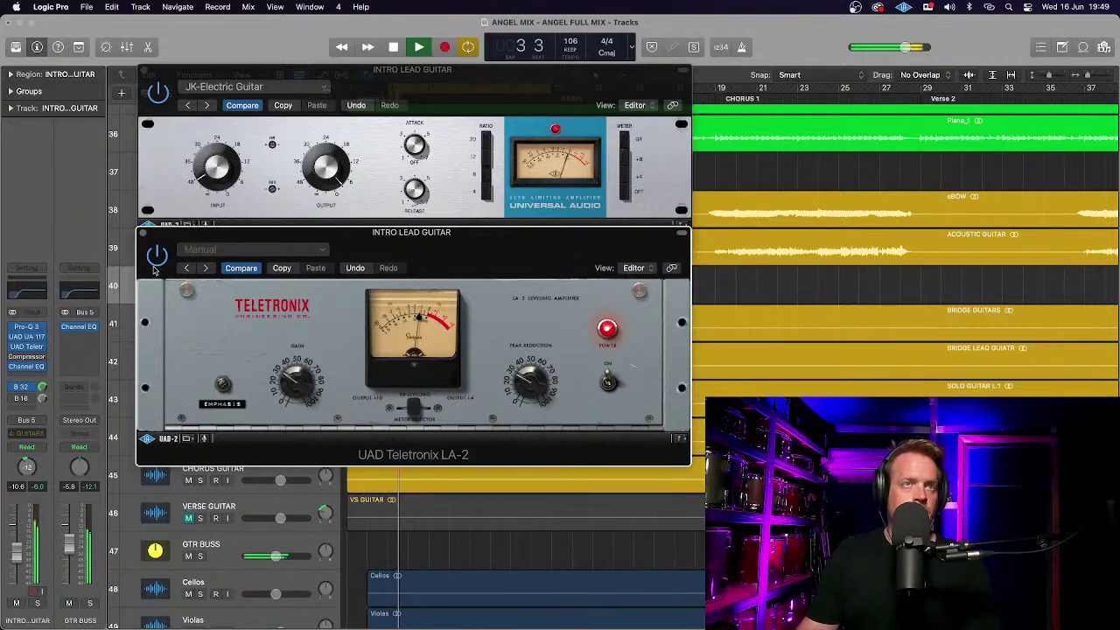
Show the Bus 32 return used by the INTRO LEAD GUITAR's send, with playback stopped, and close both compressor windows.
{"action": "left_click", "coordinate": [21, 386]}
{"action": "left_click", "coordinate": [49, 371]}
{"action": "left_click", "coordinate": [61, 544]}
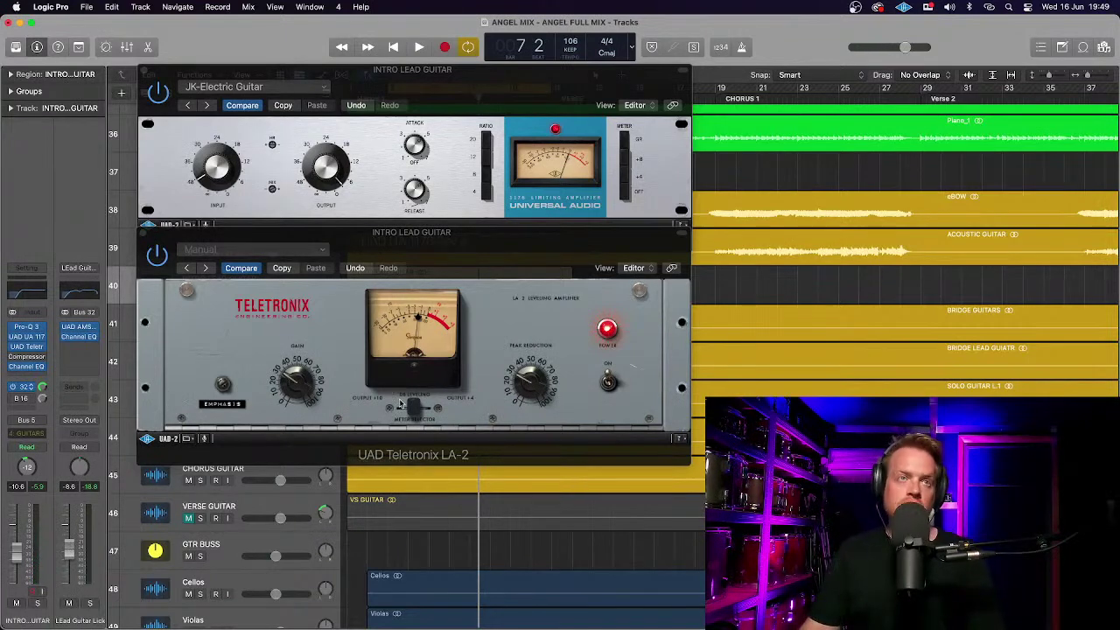
{"action": "left_click", "coordinate": [144, 235]}
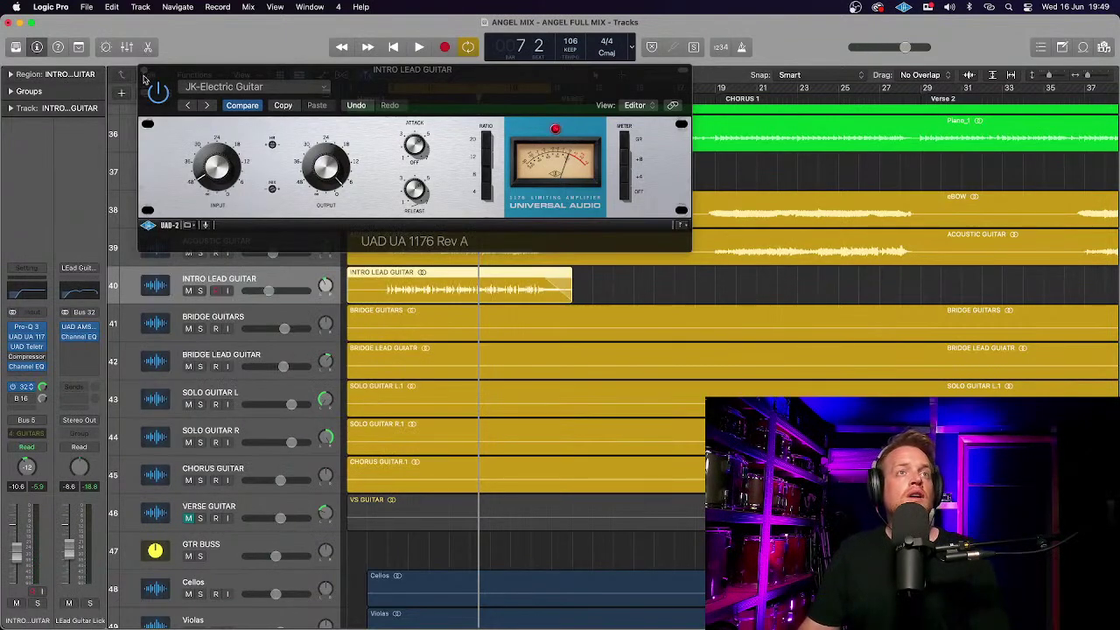
{"action": "left_click", "coordinate": [145, 72]}
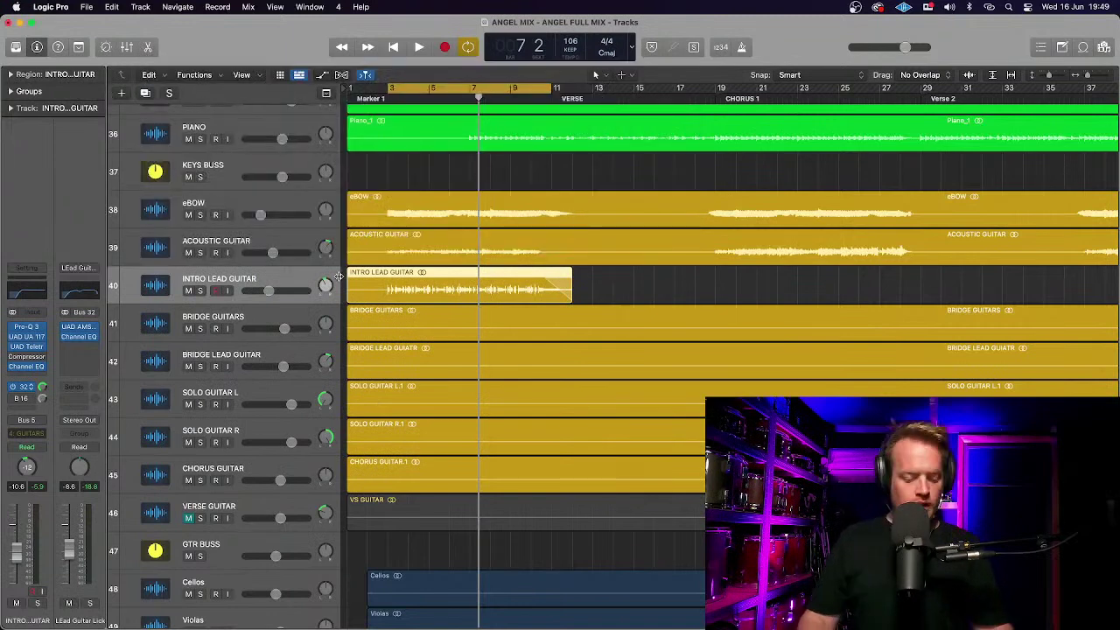
Show track volume automation and play the mix from bar 59, examining the SOLO GUITAR L and R parts against the bridge guitars.
{"action": "key", "text": "super+Left"}
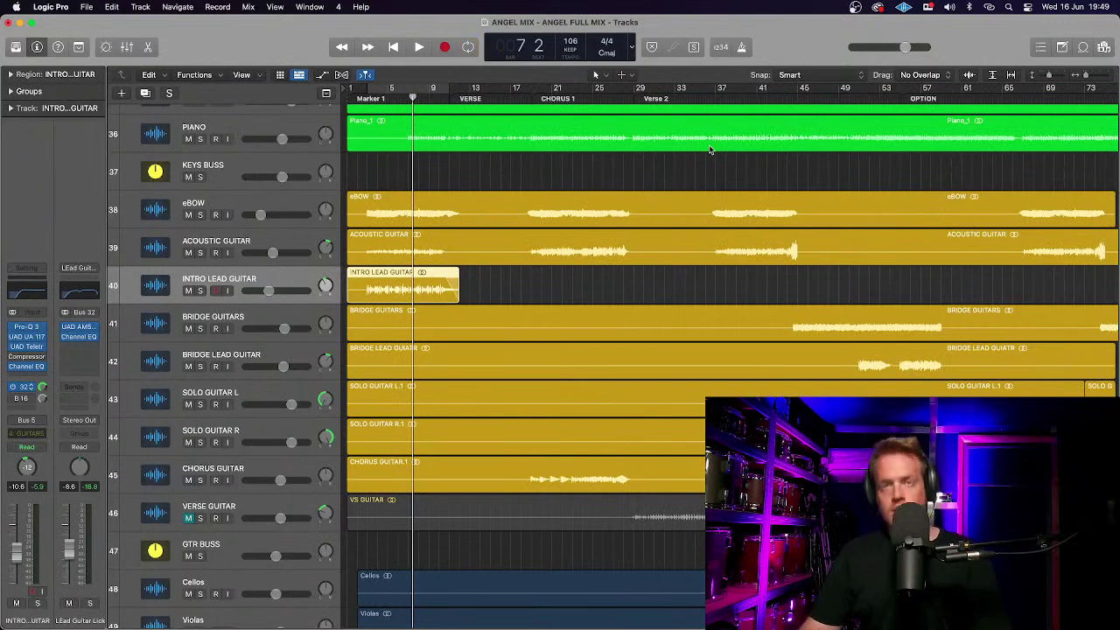
{"action": "key", "text": "super+Left"}
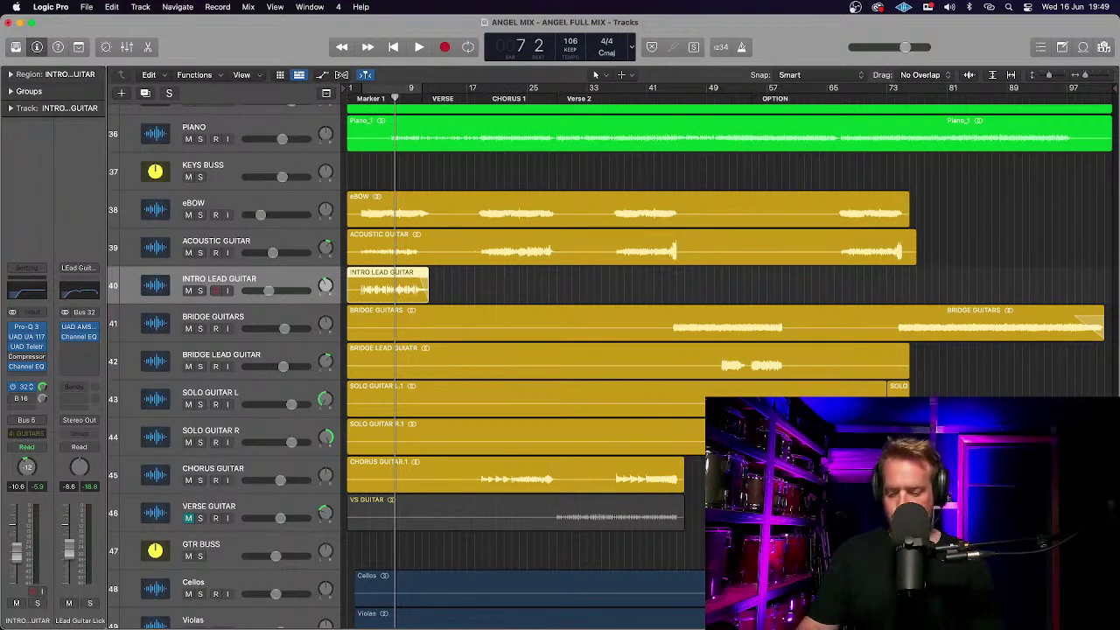
{"action": "key", "text": "super+Down"}
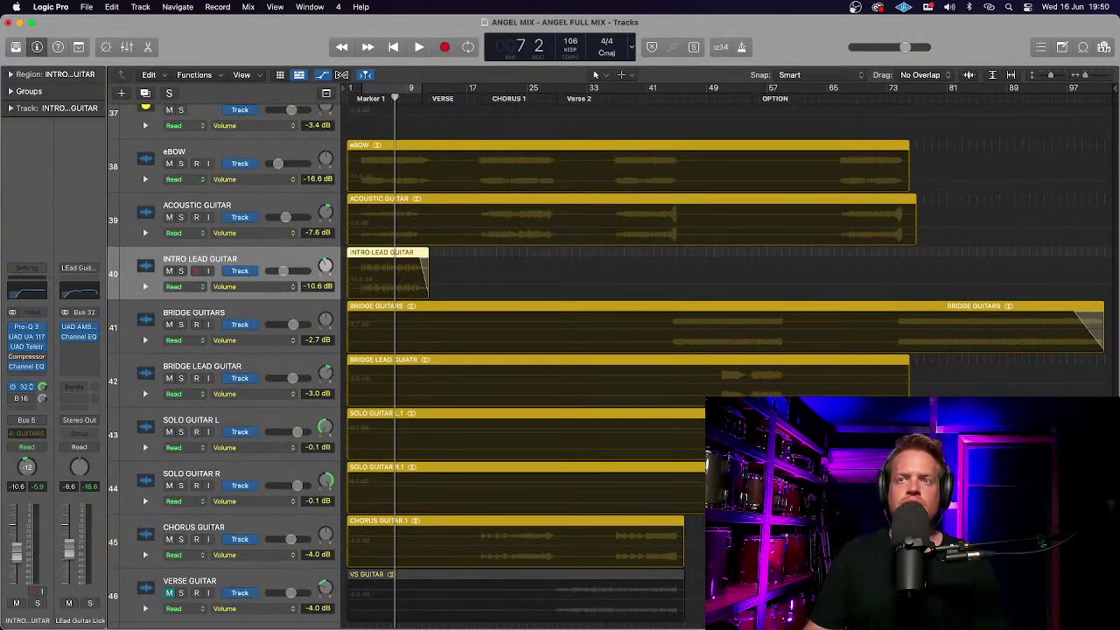
{"action": "left_click", "coordinate": [786, 99]}
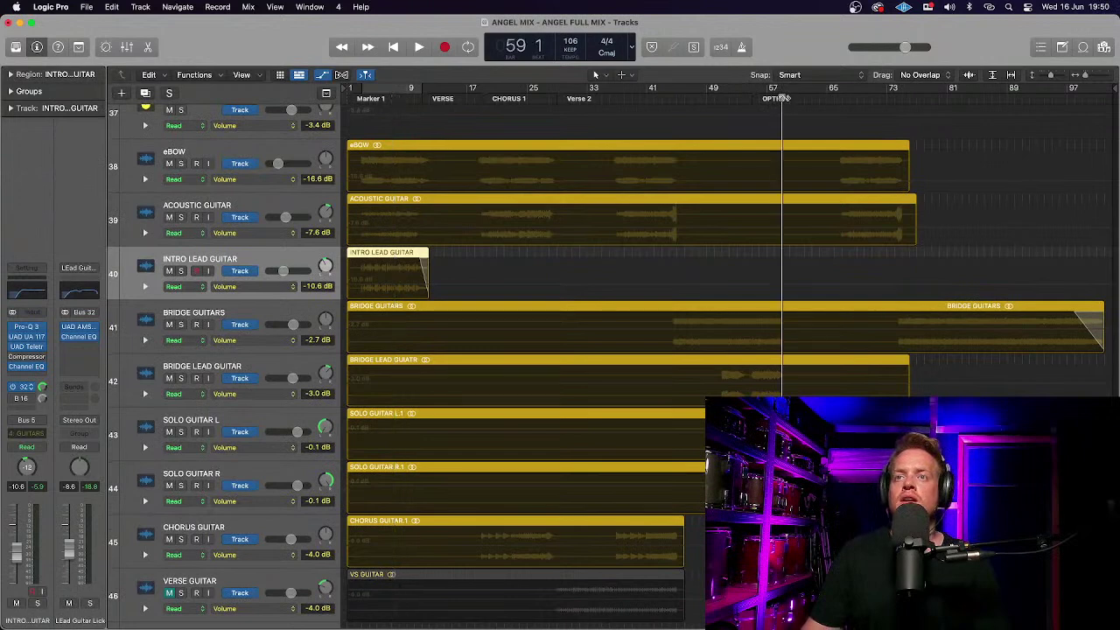
{"action": "key", "text": "space"}
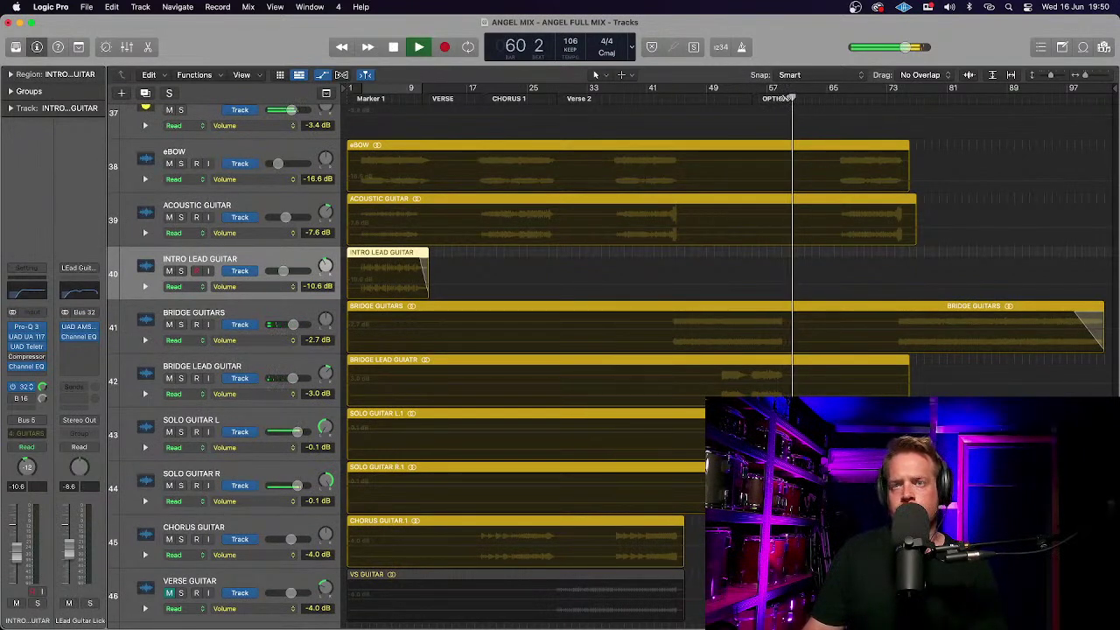
{"action": "key", "text": "super+Right"}
{"action": "key", "text": "super+Down"}
{"action": "key", "text": "super+Down"}
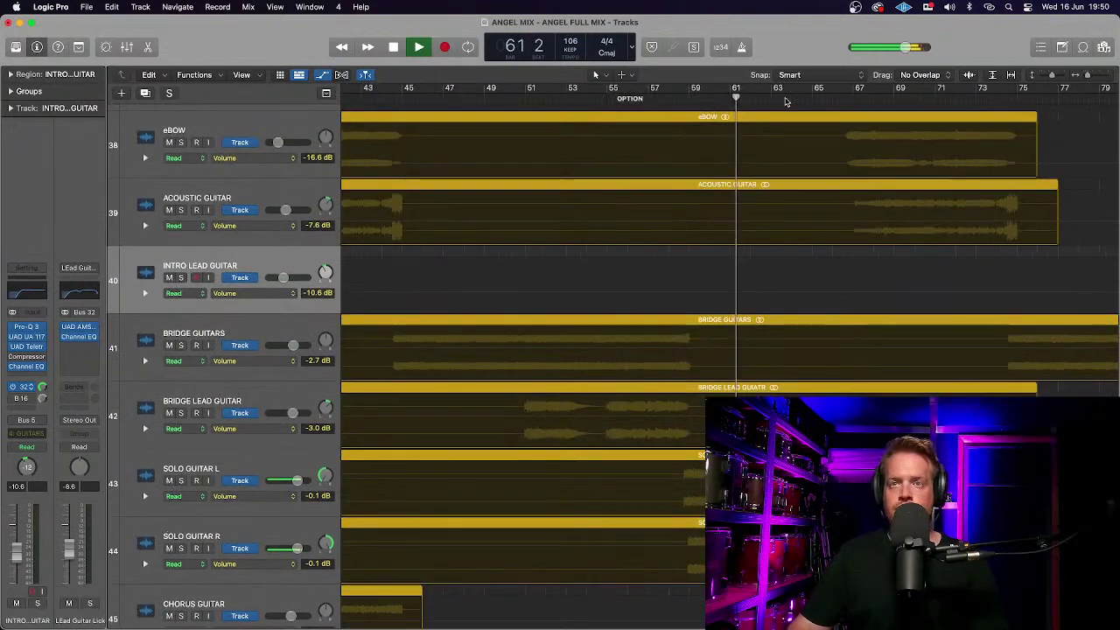
{"action": "scroll", "coordinate": [748, 231], "scroll_direction": "down", "scroll_amount": 3}
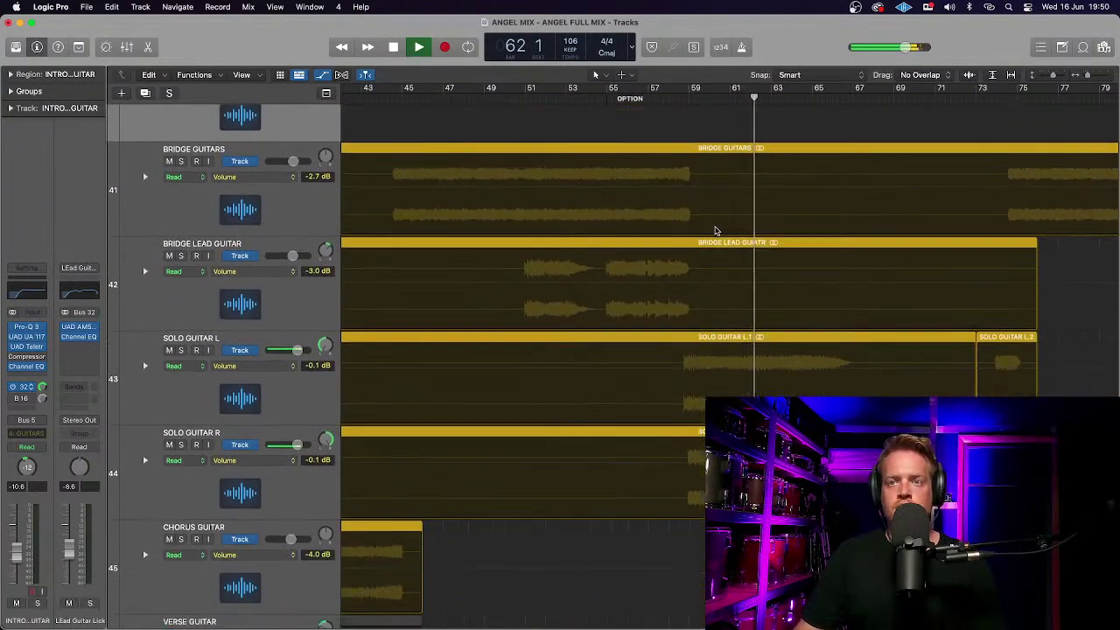
{"action": "key", "text": "super+Right"}
{"action": "key", "text": "super+Down"}
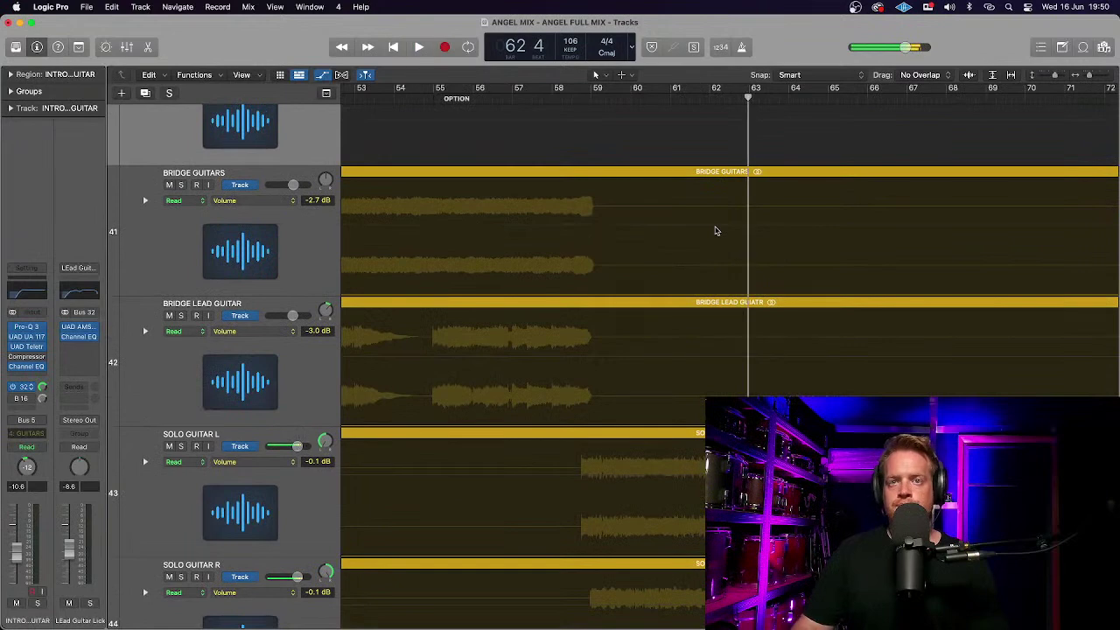
{"action": "scroll", "coordinate": [716, 231], "scroll_direction": "down", "scroll_amount": 4}
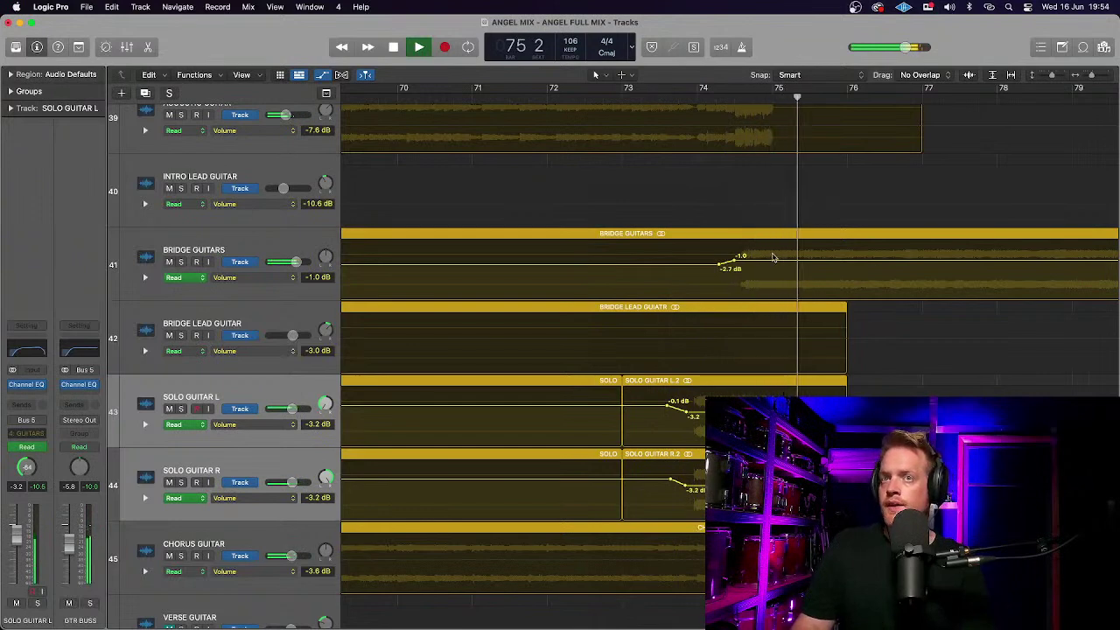
Stop playback and solo the BRIDGE GUITARS, SOLO GUITAR L and SOLO GUITAR R tracks.
{"action": "key", "text": "space"}
{"action": "left_click", "coordinate": [181, 263]}
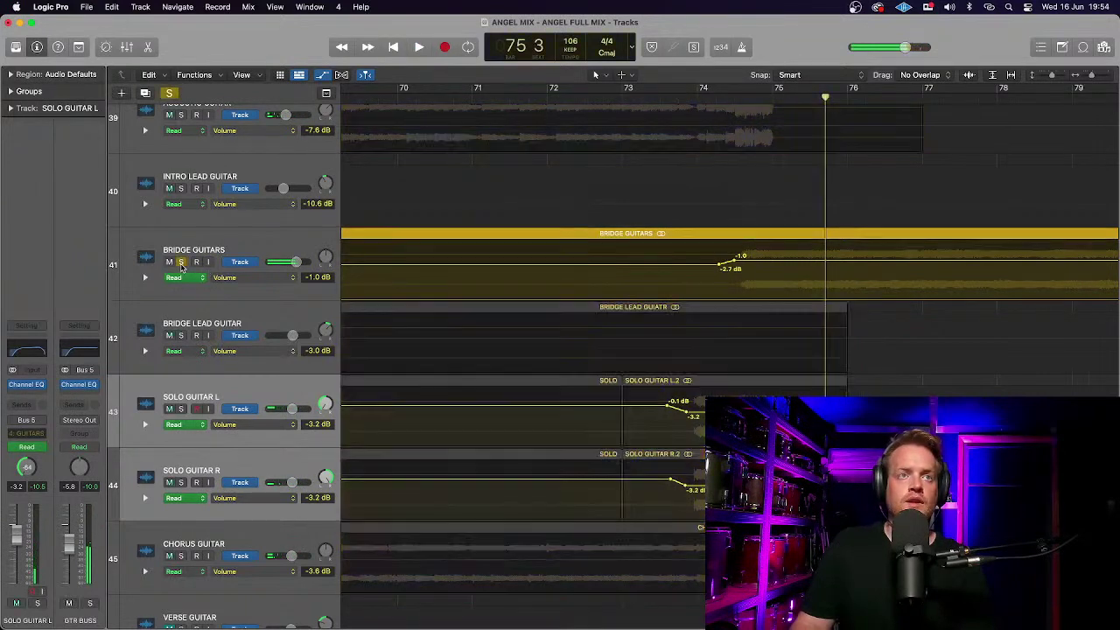
{"action": "left_click", "coordinate": [182, 409]}
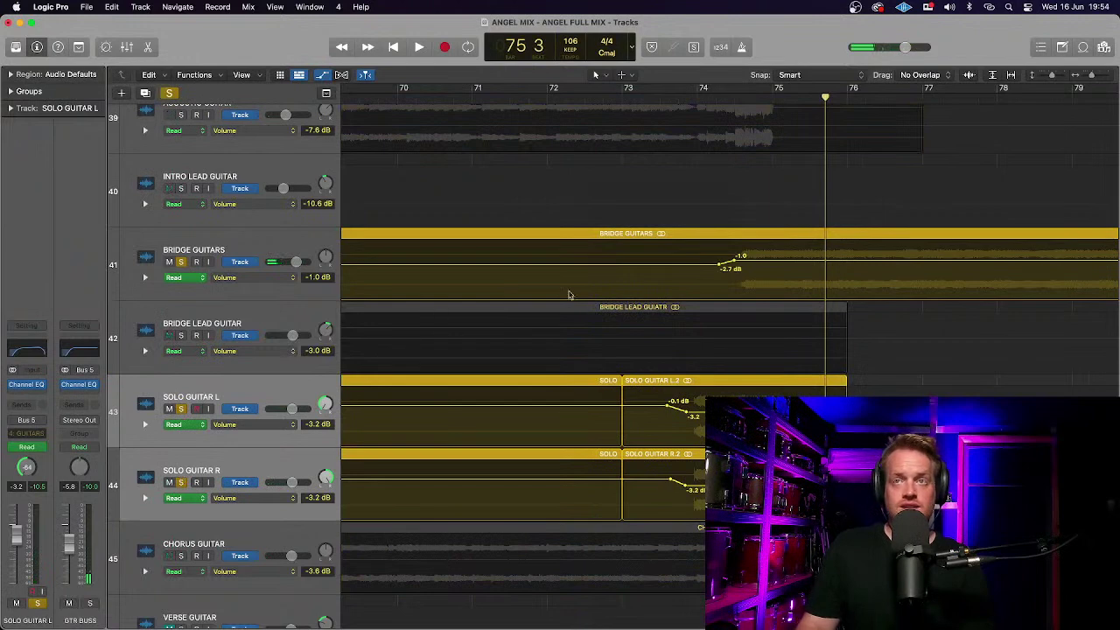
Audition the soloed guitars from bar 73 beat 4 through bar 75 to hear where the bridge guitars come in.
{"action": "key", "text": "super+Right"}
{"action": "key", "text": "super+Right"}
{"action": "key", "text": "super+Right"}
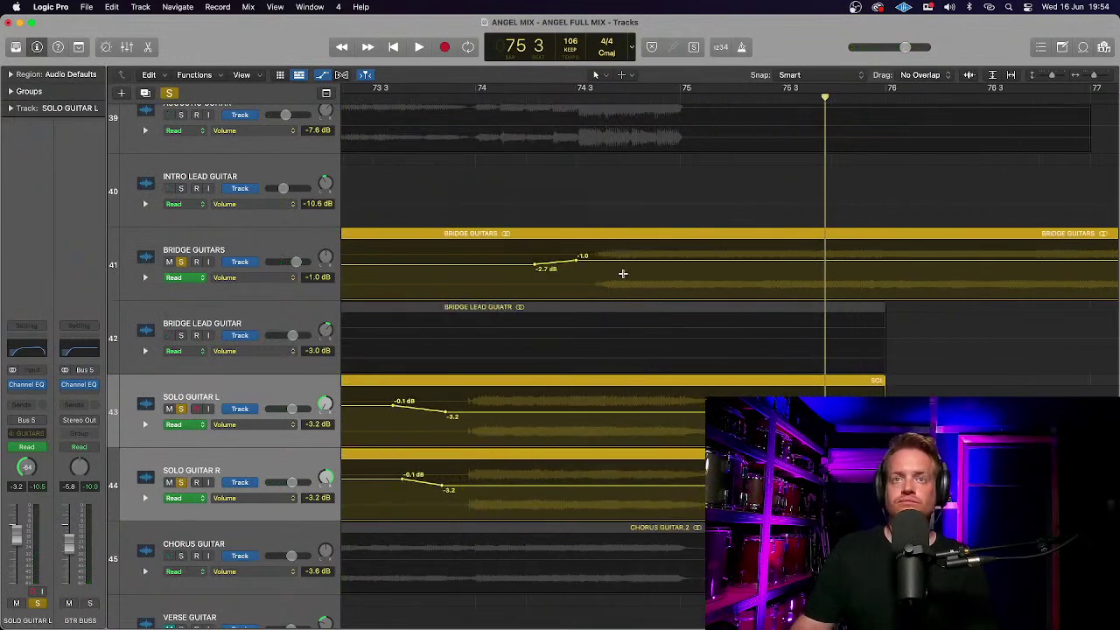
{"action": "key", "text": "super+Down"}
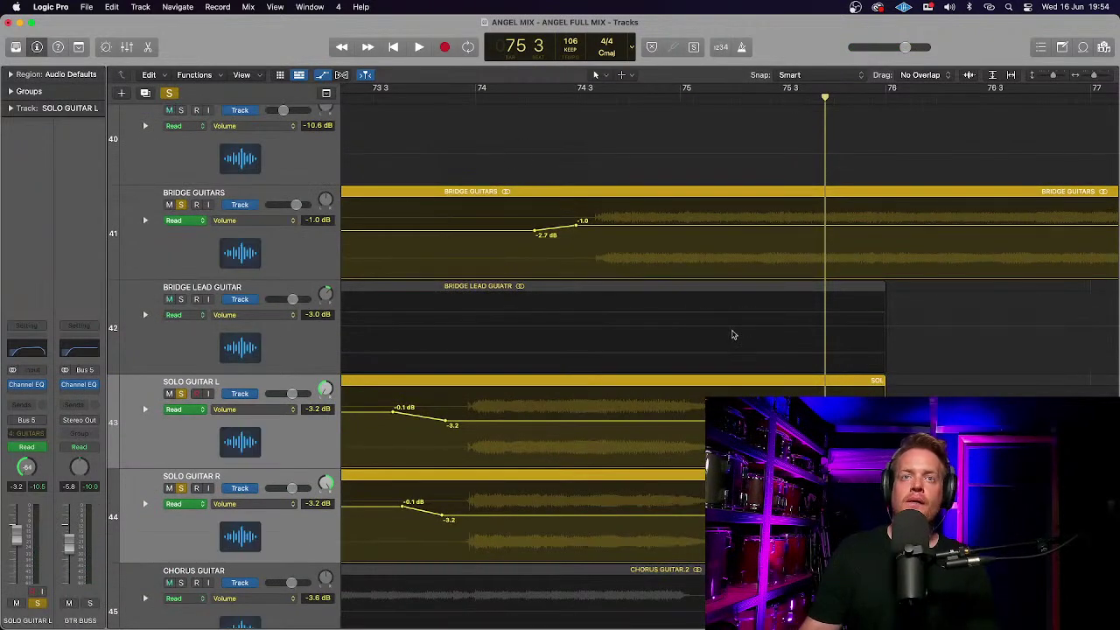
{"action": "left_click", "coordinate": [426, 99]}
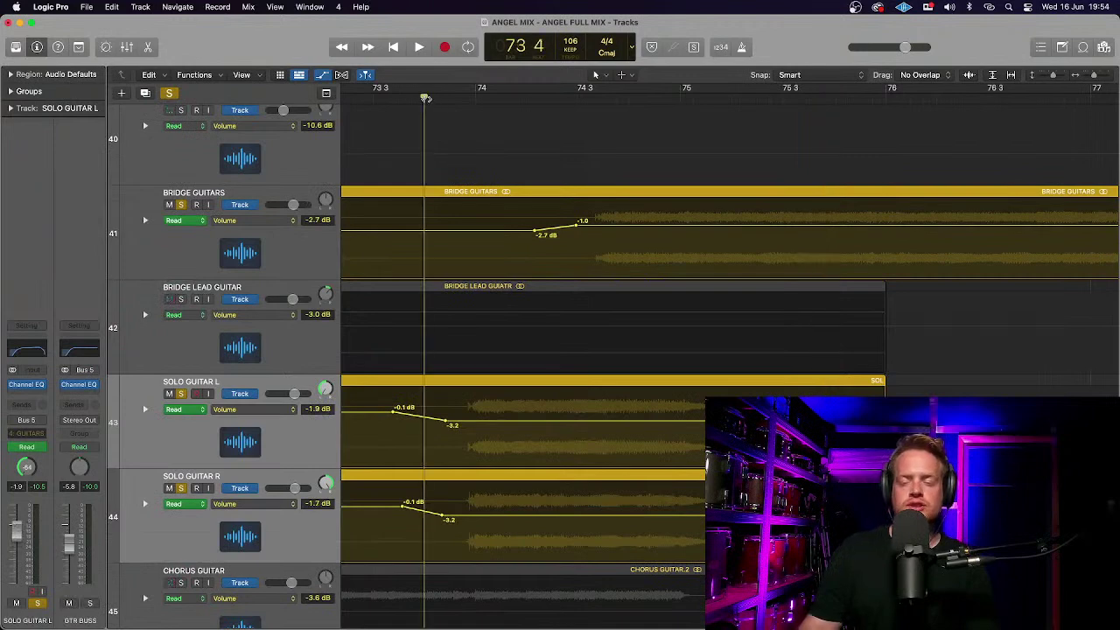
{"action": "key", "text": "space"}
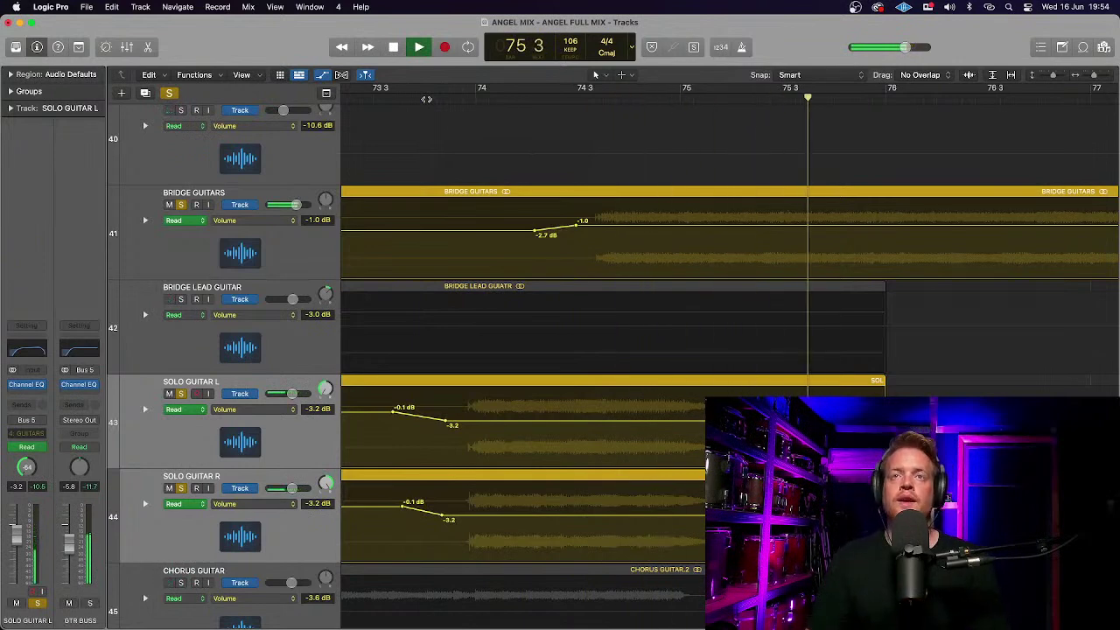
{"action": "key", "text": "space"}
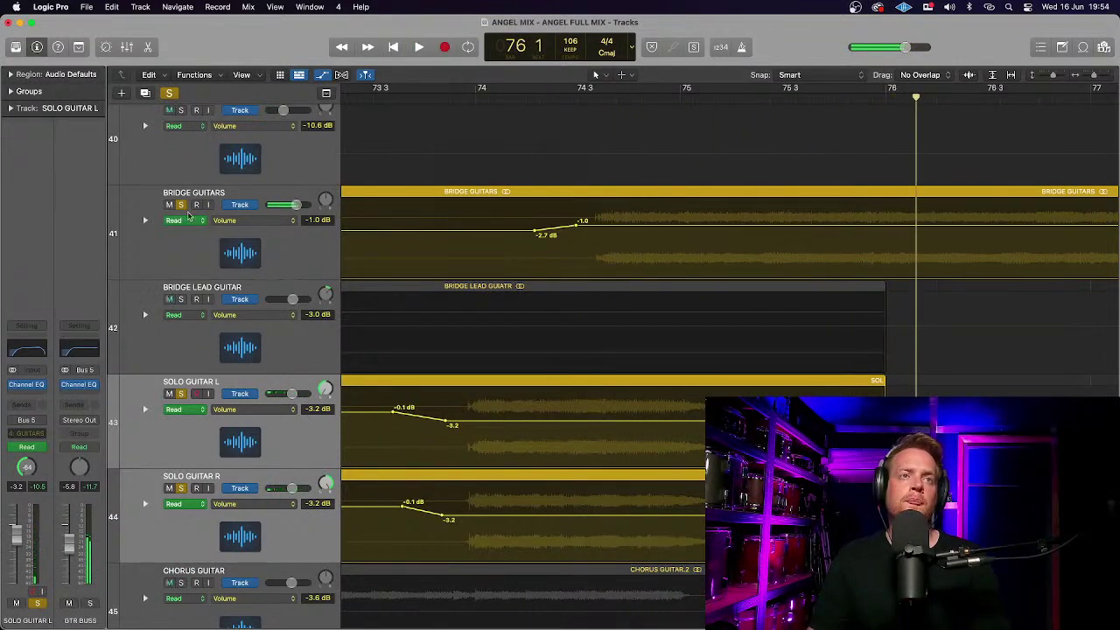
Turn off the BRIDGE GUITARS solo, audition only the two solo guitars from bar 74, and return the playhead to bar 75.
{"action": "left_click", "coordinate": [180, 204]}
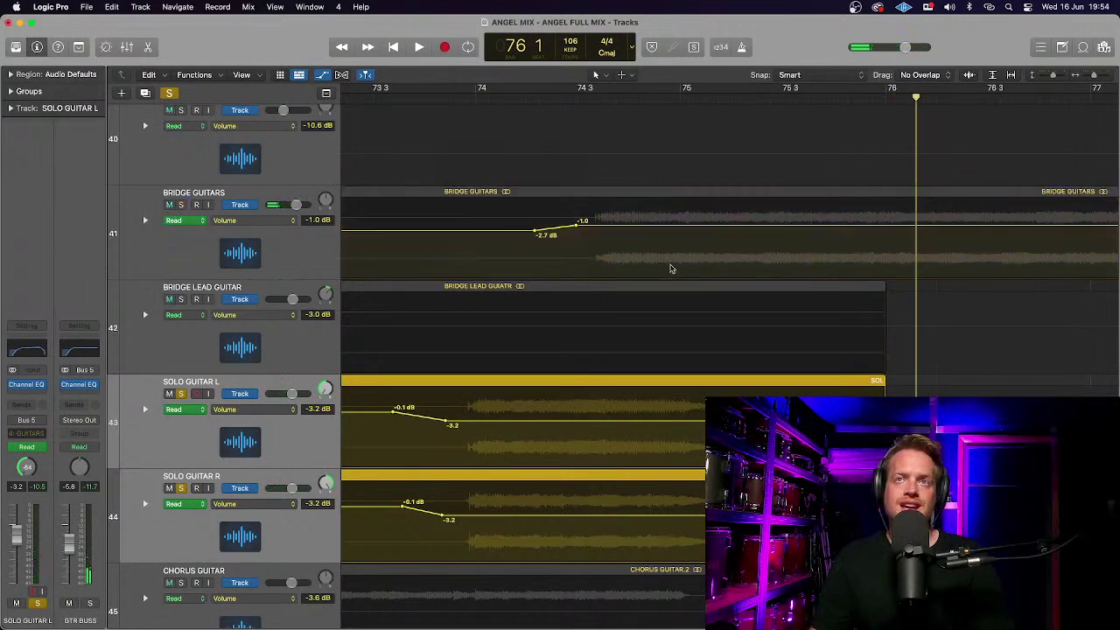
{"action": "left_click", "coordinate": [680, 98]}
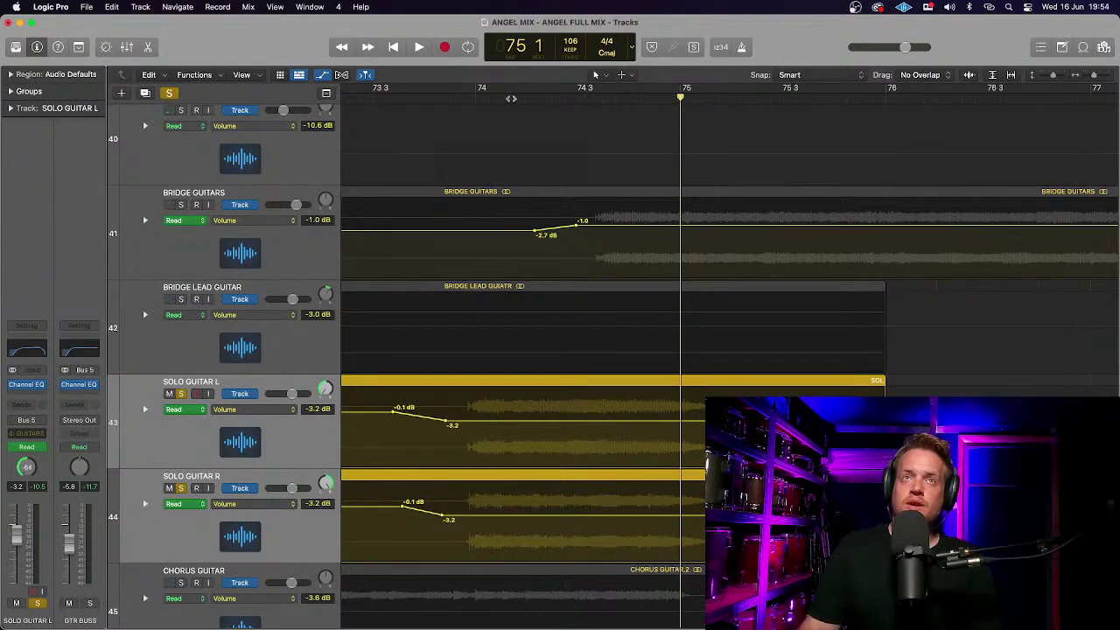
{"action": "left_click", "coordinate": [479, 98]}
{"action": "key", "text": "space"}
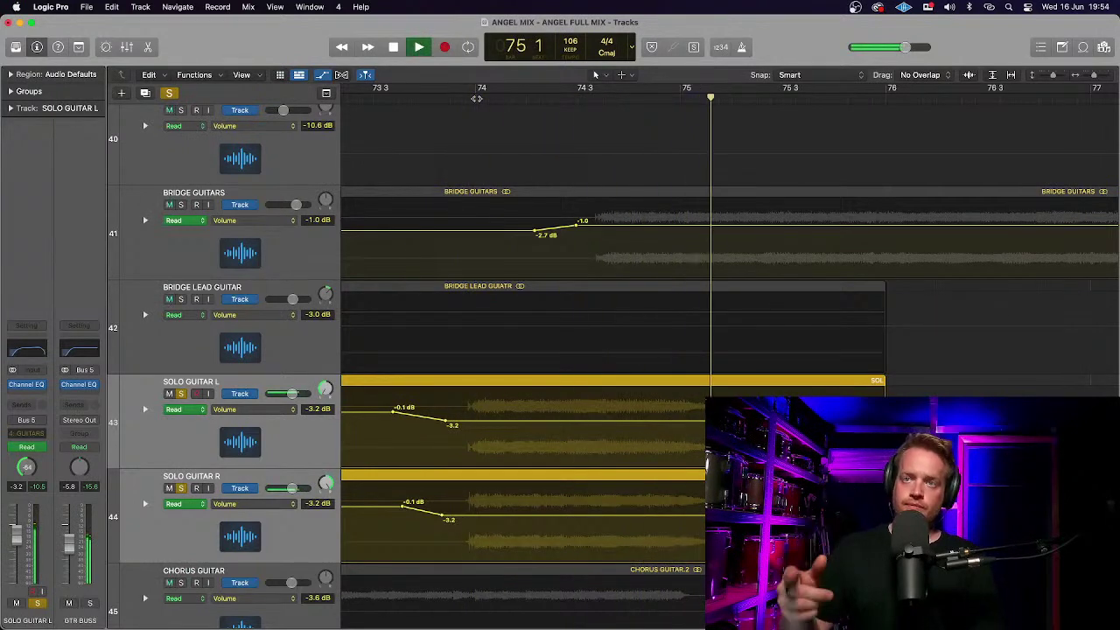
{"action": "key", "text": "space"}
{"action": "left_click", "coordinate": [690, 98]}
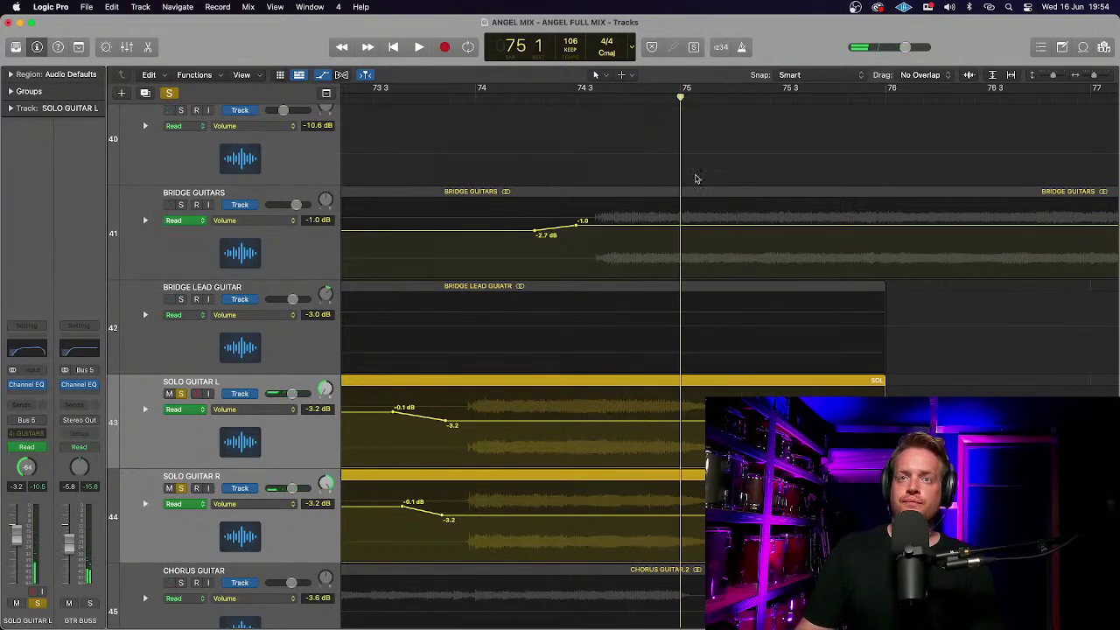
Solo BRIDGE GUITARS again, audition its entrance with the solo guitars from bar 74 beat 3, and park the playhead at bar 75.
{"action": "left_click", "coordinate": [181, 204]}
{"action": "left_click", "coordinate": [577, 96]}
{"action": "key", "text": "space"}
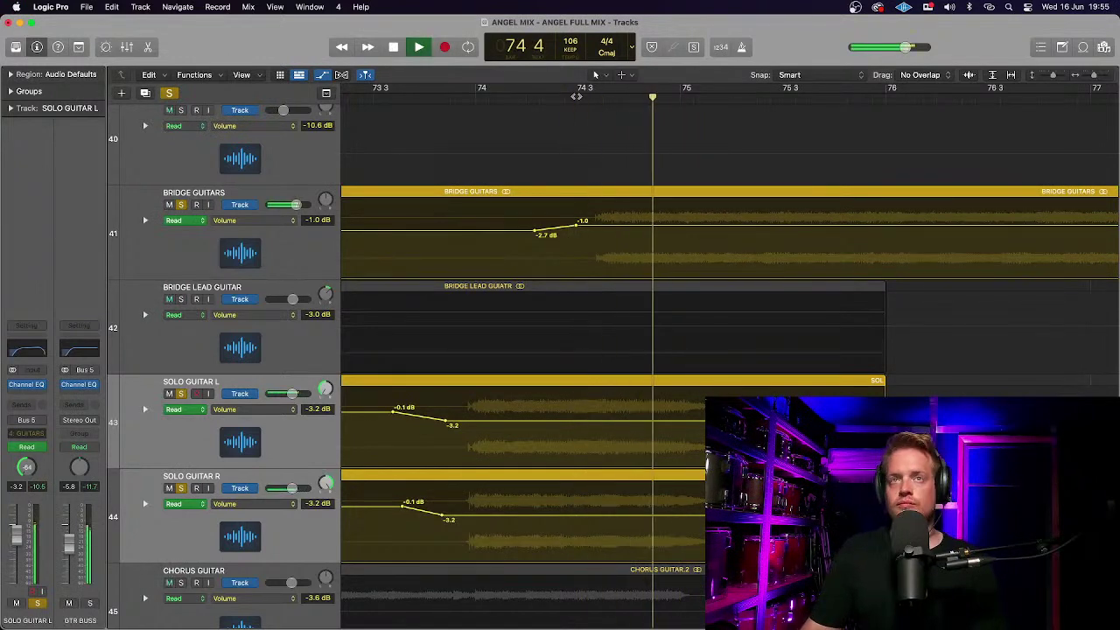
{"action": "key", "text": "space"}
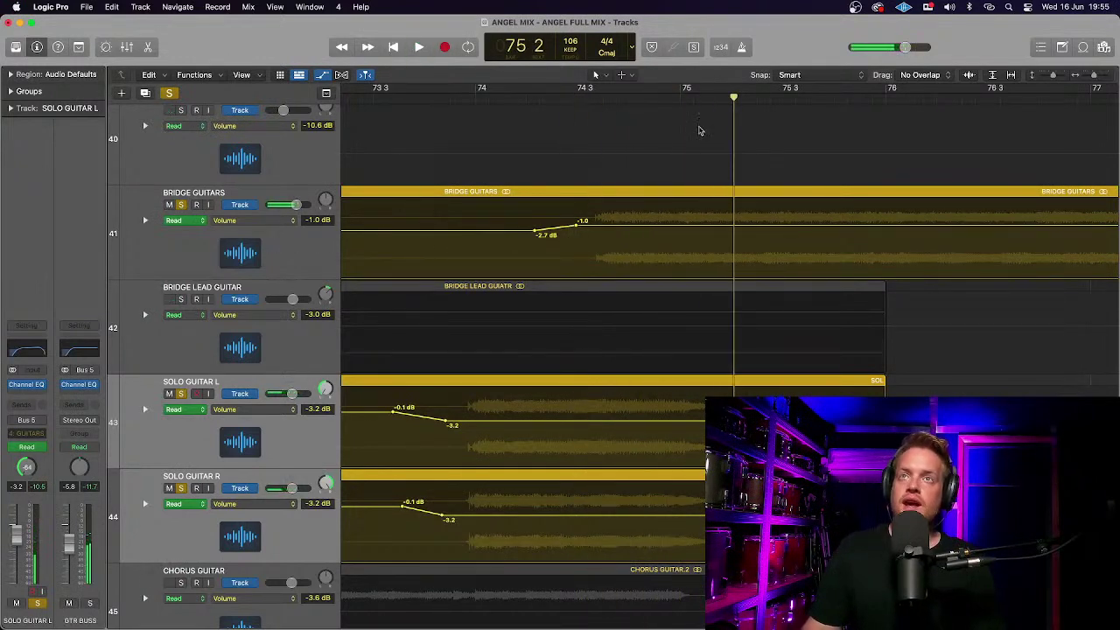
{"action": "left_click", "coordinate": [681, 100]}
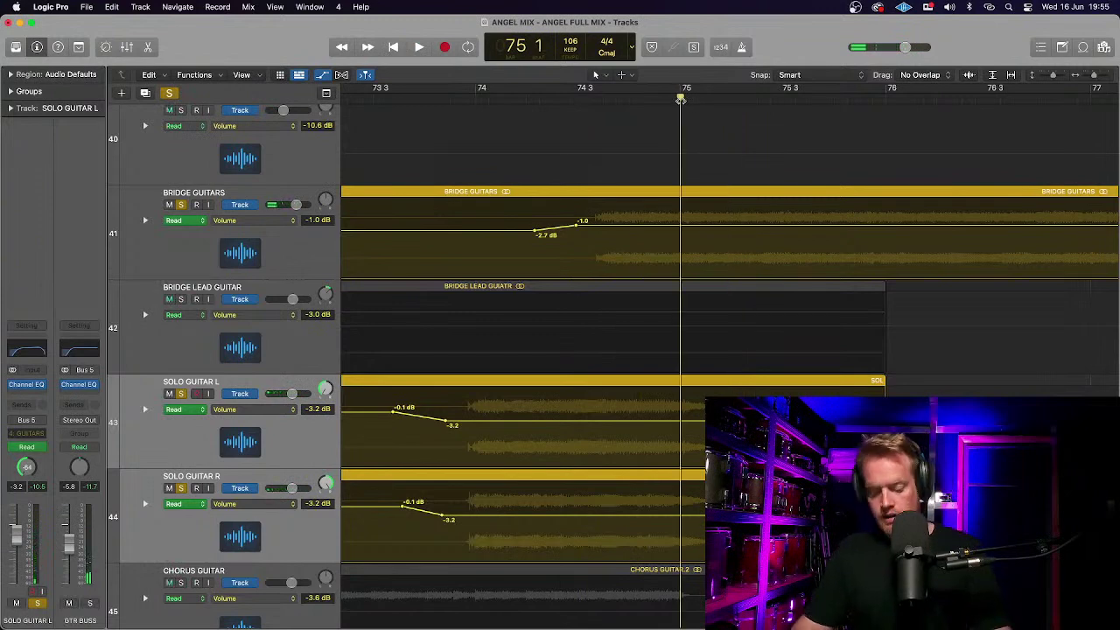
Add volume automation points on BRIDGE GUITARS at bar 75 and lower the segment from about bar 74 beat 3 to -∞ dB.
{"action": "scroll", "coordinate": [681, 103], "scroll_direction": "up", "scroll_amount": 3}
{"action": "scroll", "coordinate": [682, 102], "scroll_direction": "up", "scroll_amount": 2}
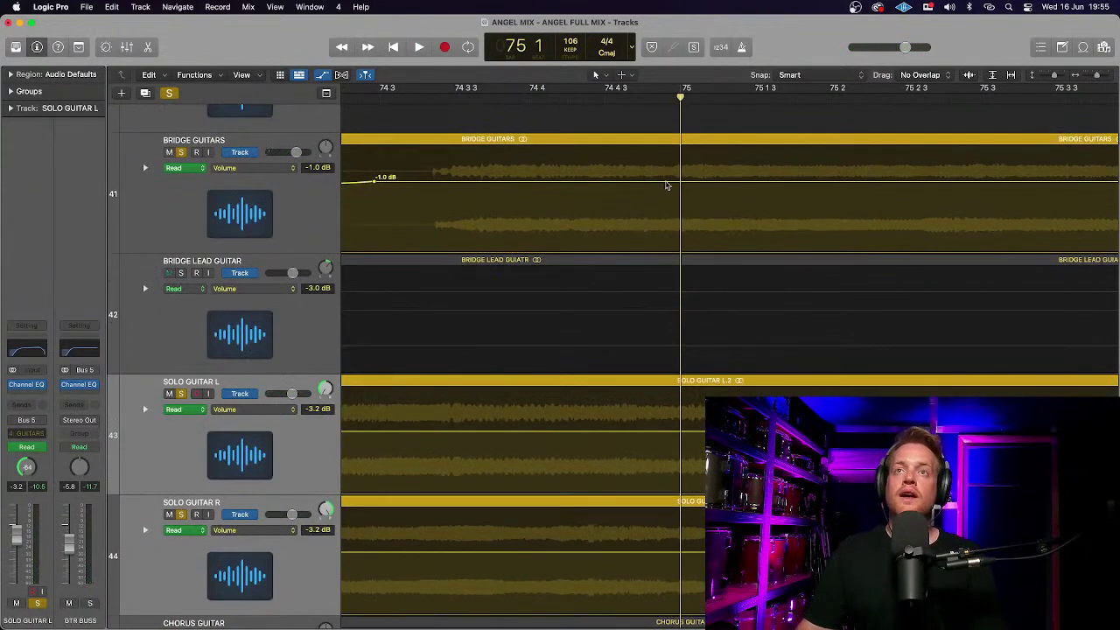
{"action": "left_click", "coordinate": [677, 184]}
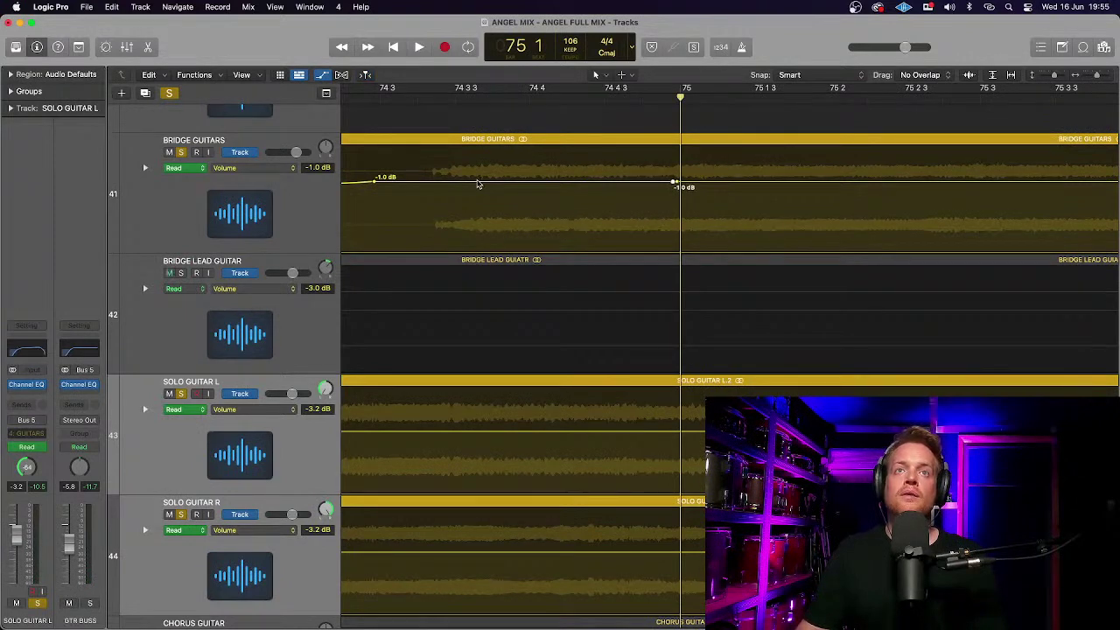
{"action": "scroll", "coordinate": [478, 184], "scroll_direction": "left", "scroll_amount": 5}
{"action": "left_click_drag", "start_coordinate": [775, 183], "coordinate": [765, 269]}
{"action": "key", "text": "super+Left"}
{"action": "key", "text": "super+Left"}
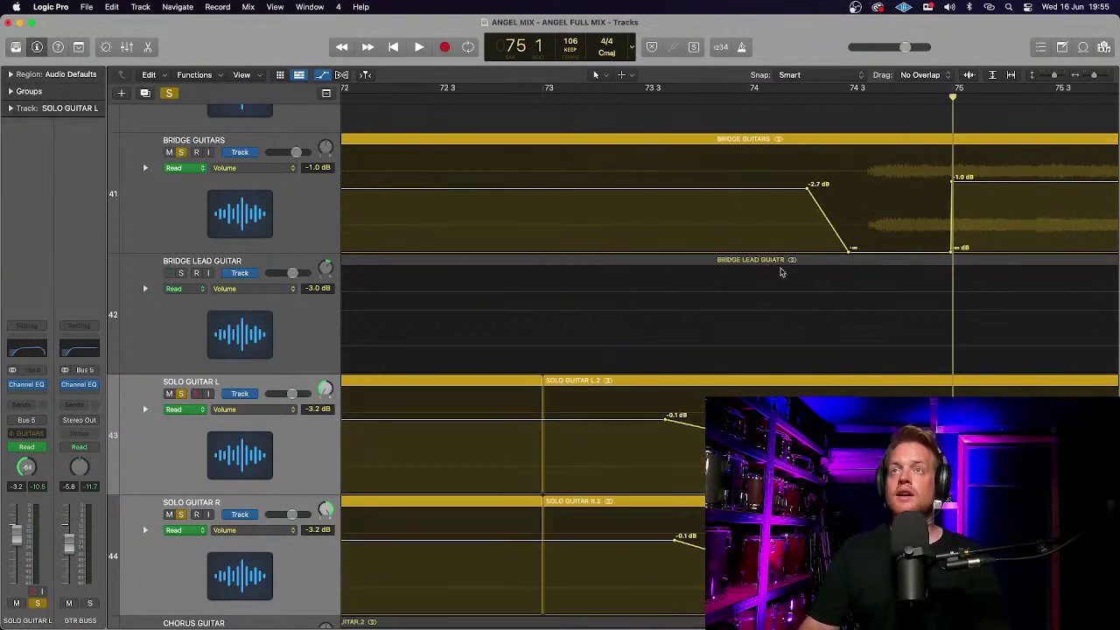
Audition the soloed guitars from just before bar 74 beat 3, and return the playhead to the BRIDGE GUITARS entrance at bar 75.
{"action": "left_click", "coordinate": [838, 94]}
{"action": "key", "text": "space"}
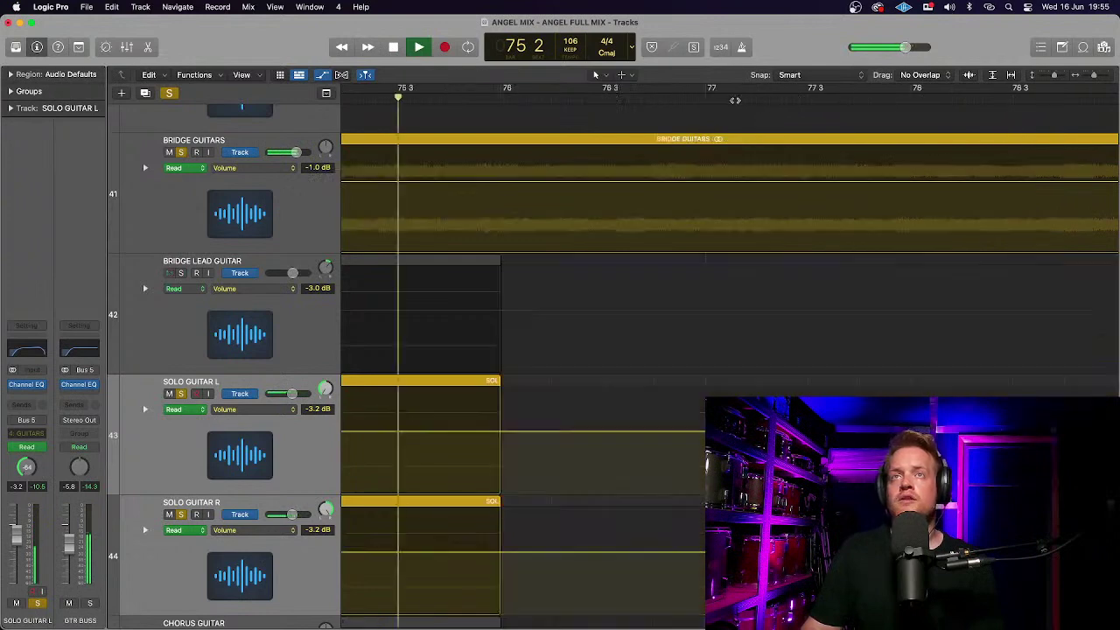
{"action": "key", "text": "space"}
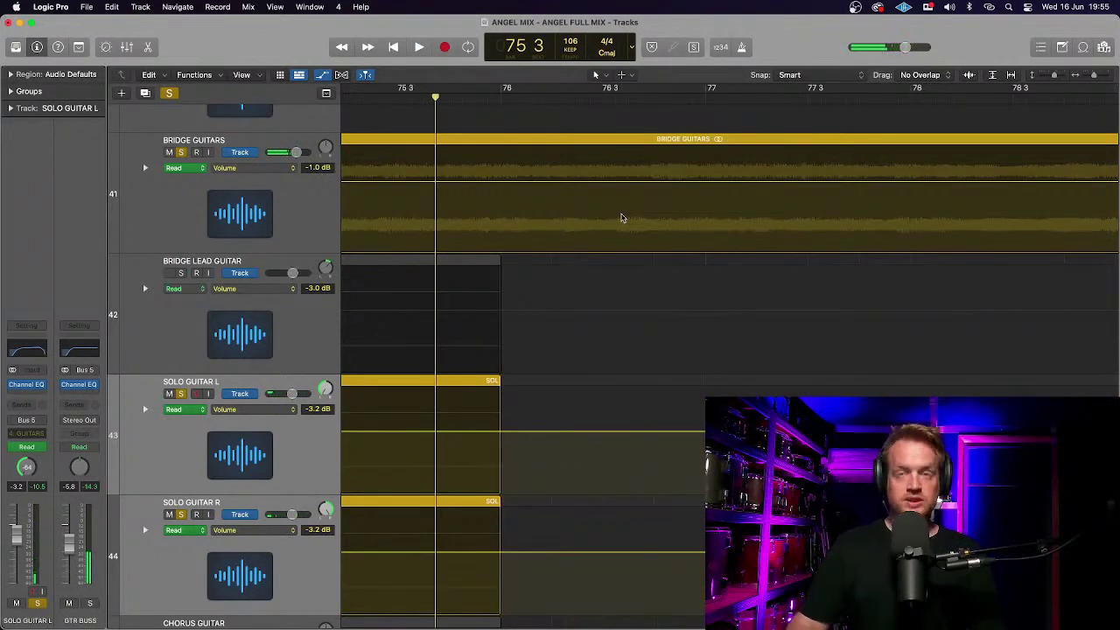
{"action": "key", "text": "super+Right"}
{"action": "key", "text": "super+Right"}
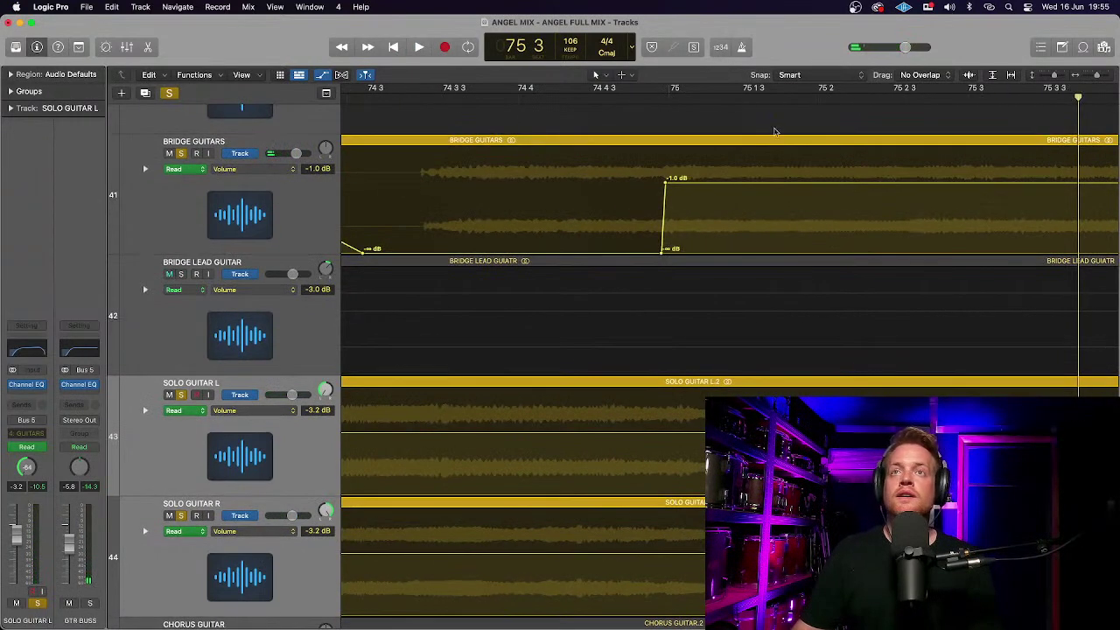
{"action": "left_click", "coordinate": [667, 98]}
{"action": "key", "text": "super+Right"}
{"action": "key", "text": "super+Right"}
{"action": "key", "text": "super+Right"}
{"action": "key", "text": "super+Down"}
{"action": "scroll", "coordinate": [638, 218], "scroll_direction": "up", "scroll_amount": 3}
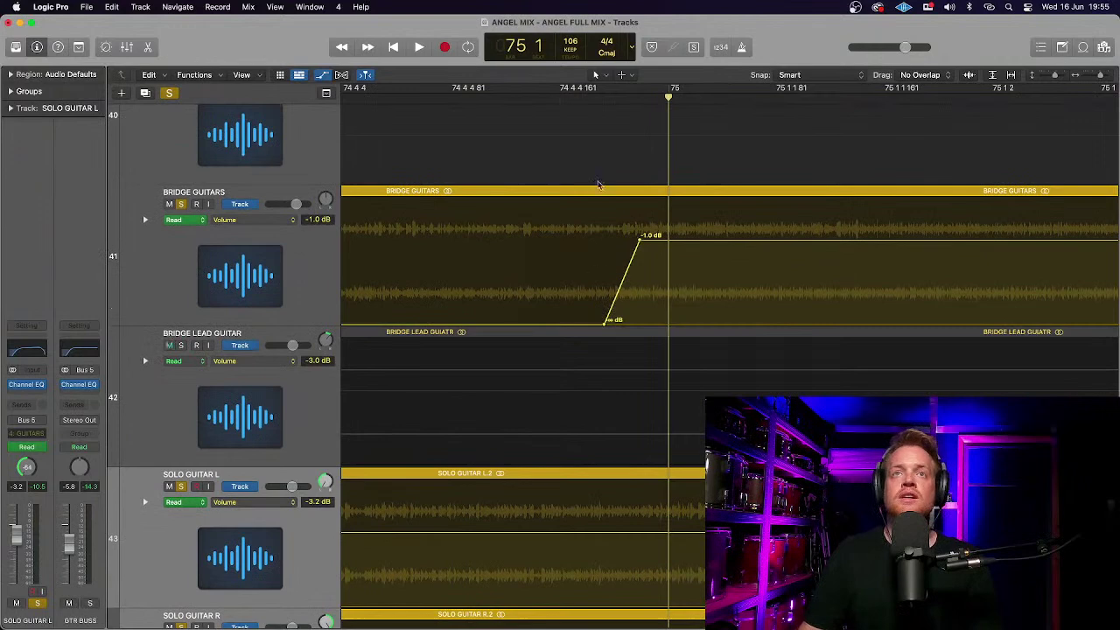
Turn off all track solos and audition the BRIDGE GUITARS entrance in the full mix from just before bar 74 beat 3.
{"action": "left_click", "coordinate": [169, 94]}
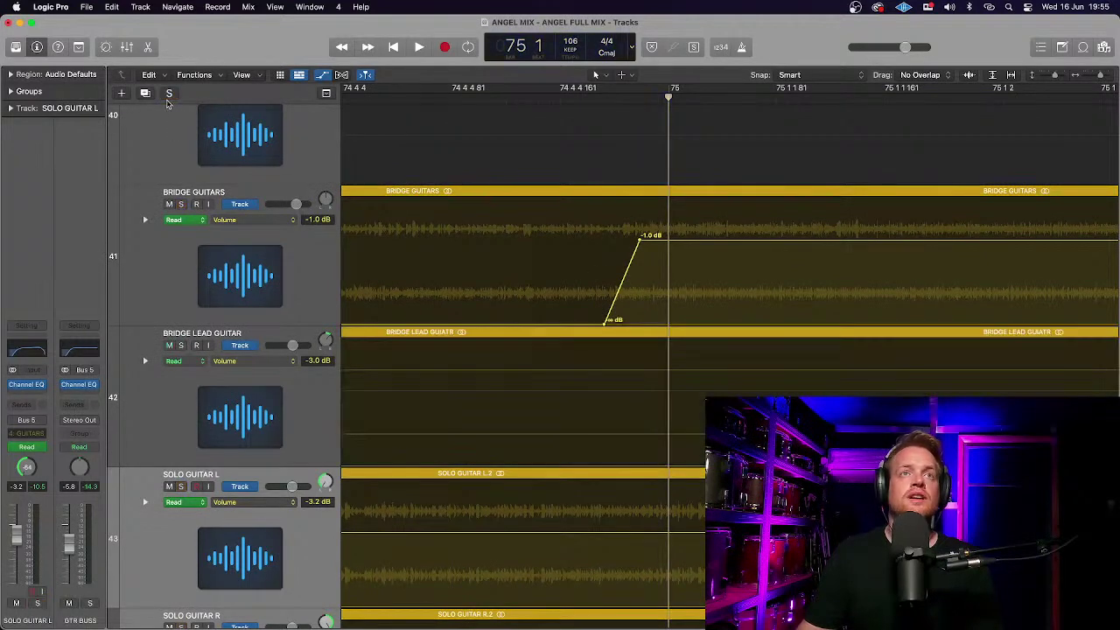
{"action": "key", "text": "super+Left"}
{"action": "key", "text": "super+Left"}
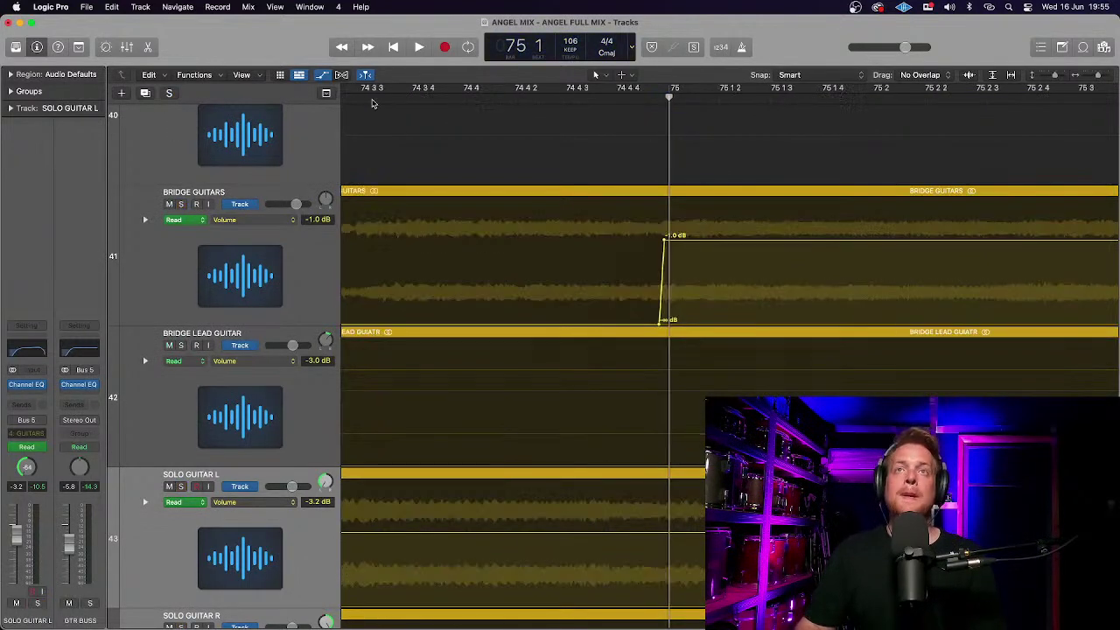
{"action": "left_click", "coordinate": [494, 99]}
{"action": "key", "text": "super+Left"}
{"action": "key", "text": "super+Left"}
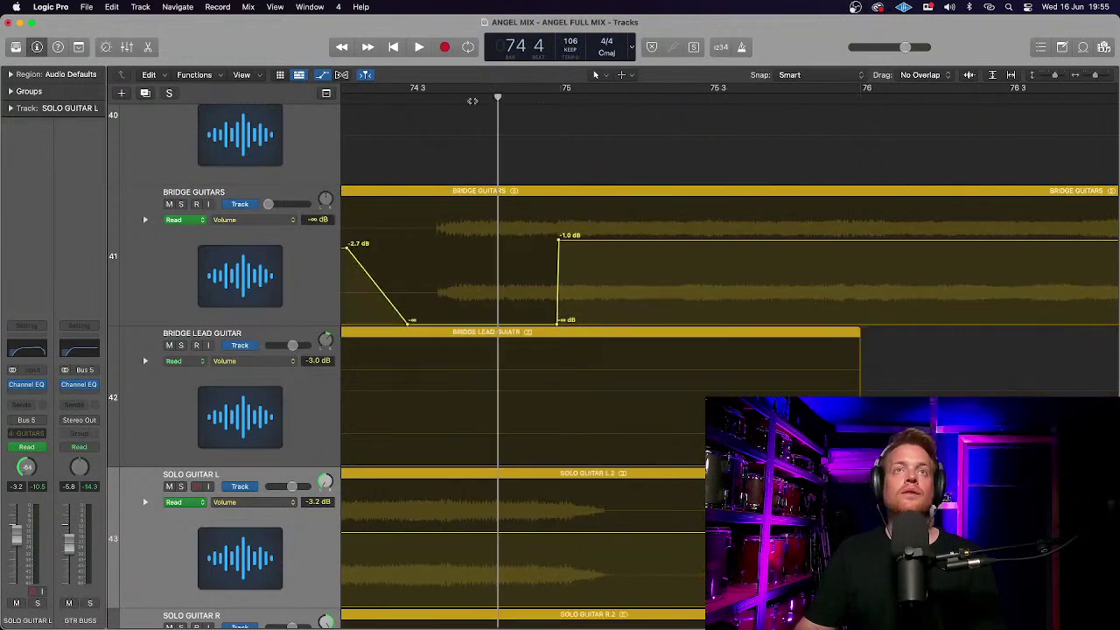
{"action": "left_click", "coordinate": [391, 99]}
{"action": "key", "text": "space"}
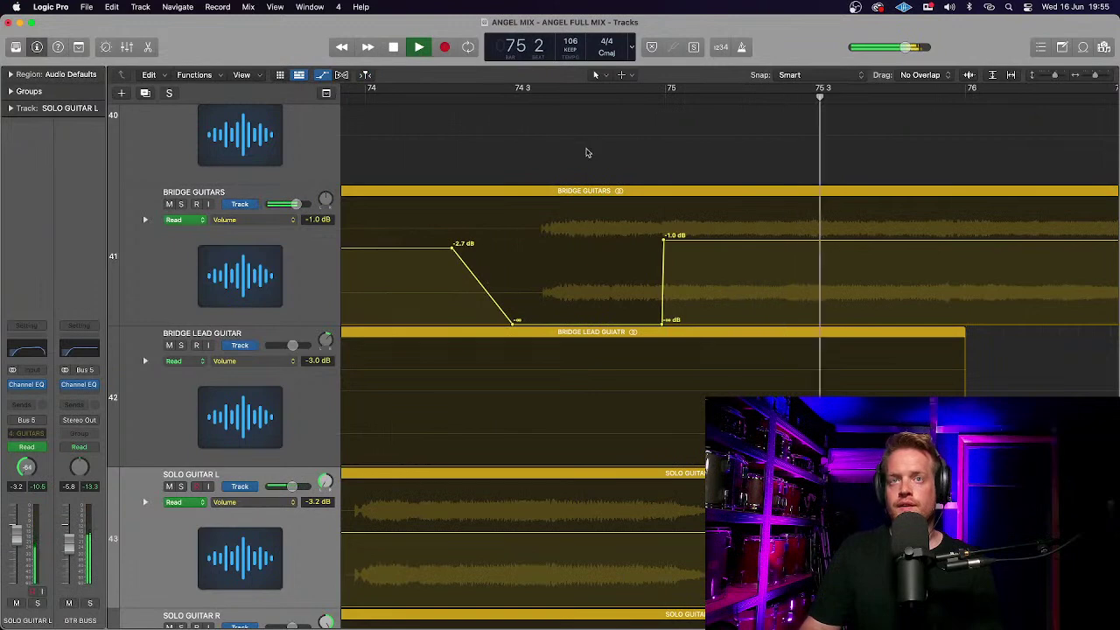
{"action": "key", "text": "space"}
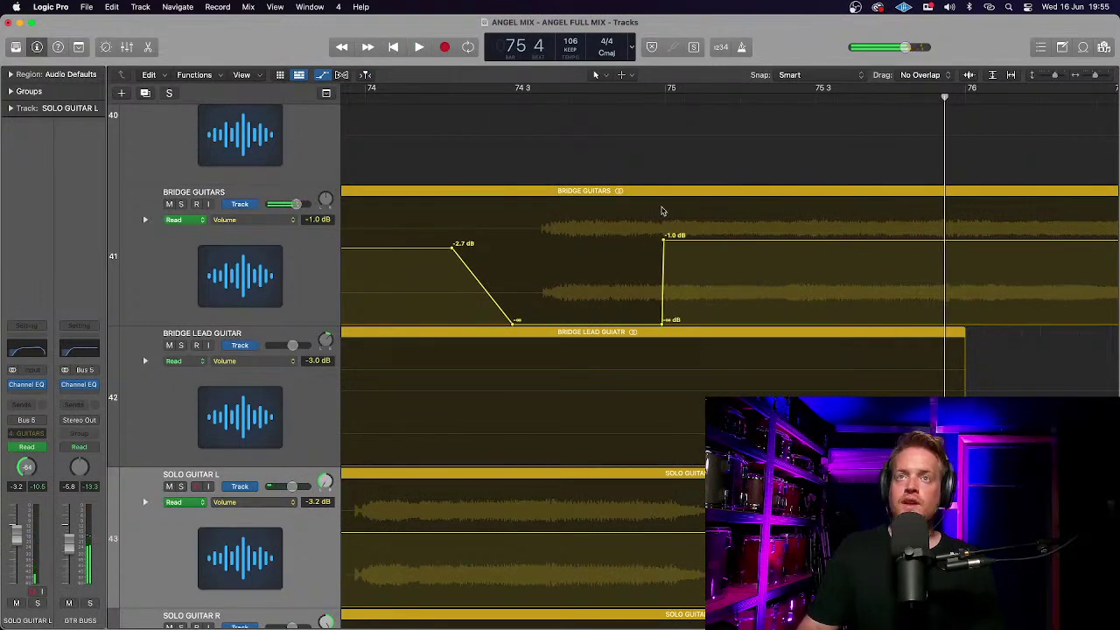
Align the playhead with the -1.0 dB point on BRIDGE GUITARS and add a volume automation point there on SOLO GUITAR L.
{"action": "left_click", "coordinate": [665, 98]}
{"action": "scroll", "coordinate": [665, 98], "scroll_direction": "up", "scroll_amount": 5}
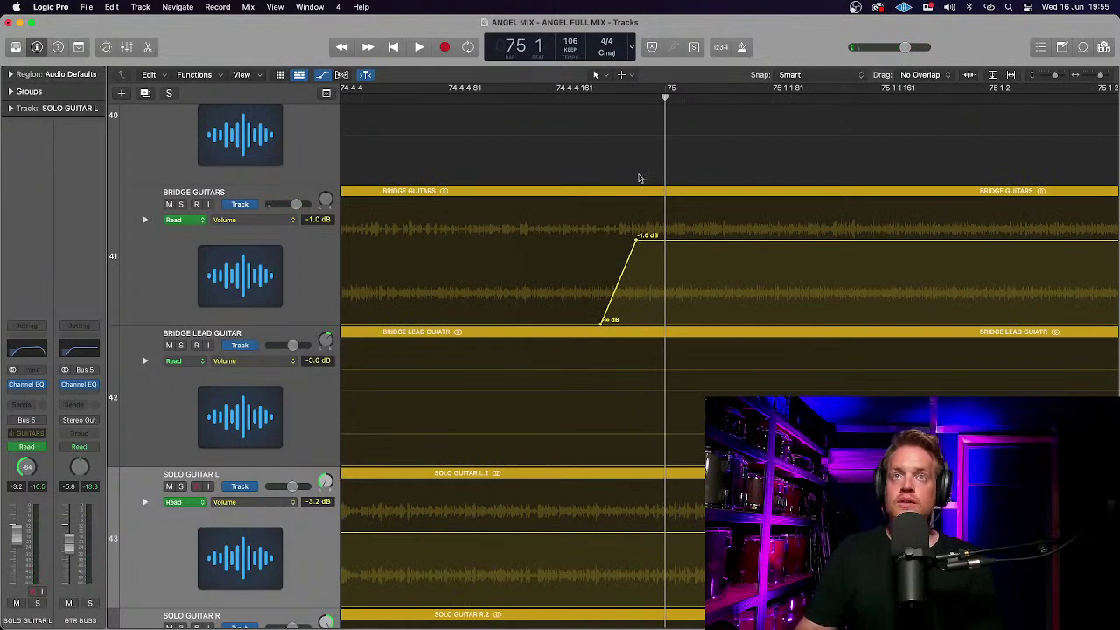
{"action": "left_click", "coordinate": [636, 98]}
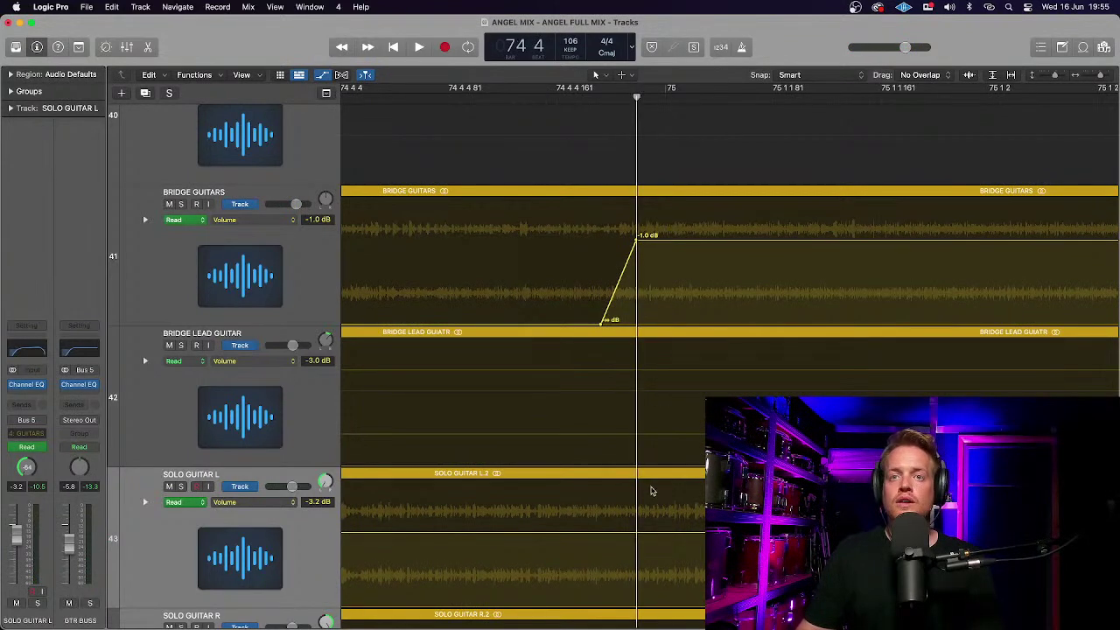
{"action": "left_click", "coordinate": [638, 531]}
{"action": "scroll", "coordinate": [242, 278], "scroll_direction": "down", "scroll_amount": 4}
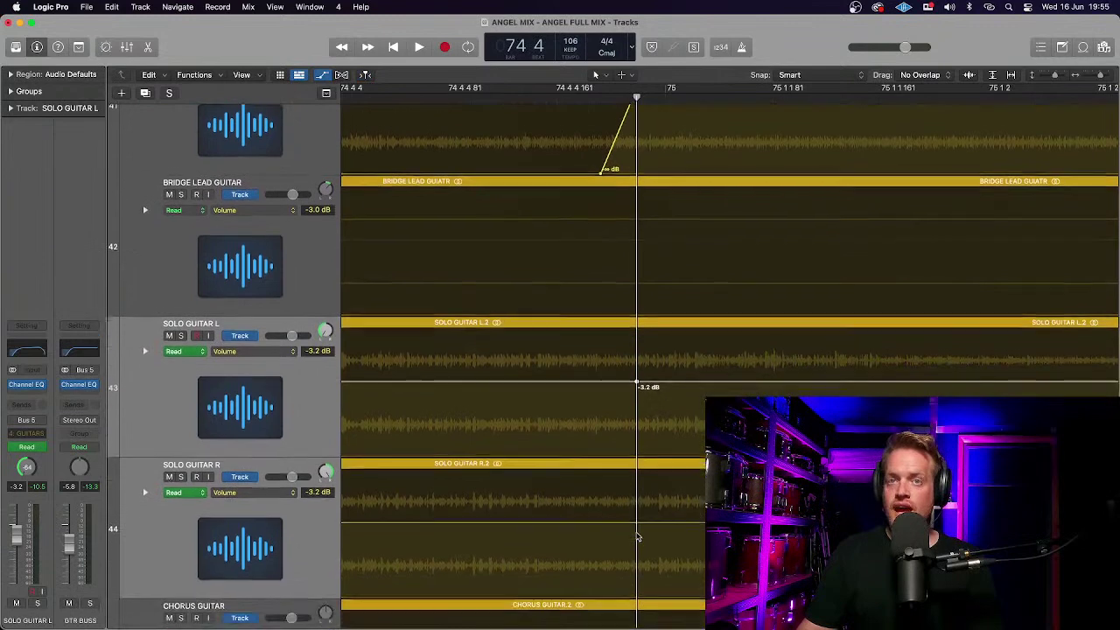
Activate groups and assign SOLO GUITAR L and SOLO GUITAR R to a new group 7 named SOLO GTR.
{"action": "left_click", "coordinate": [304, 373]}
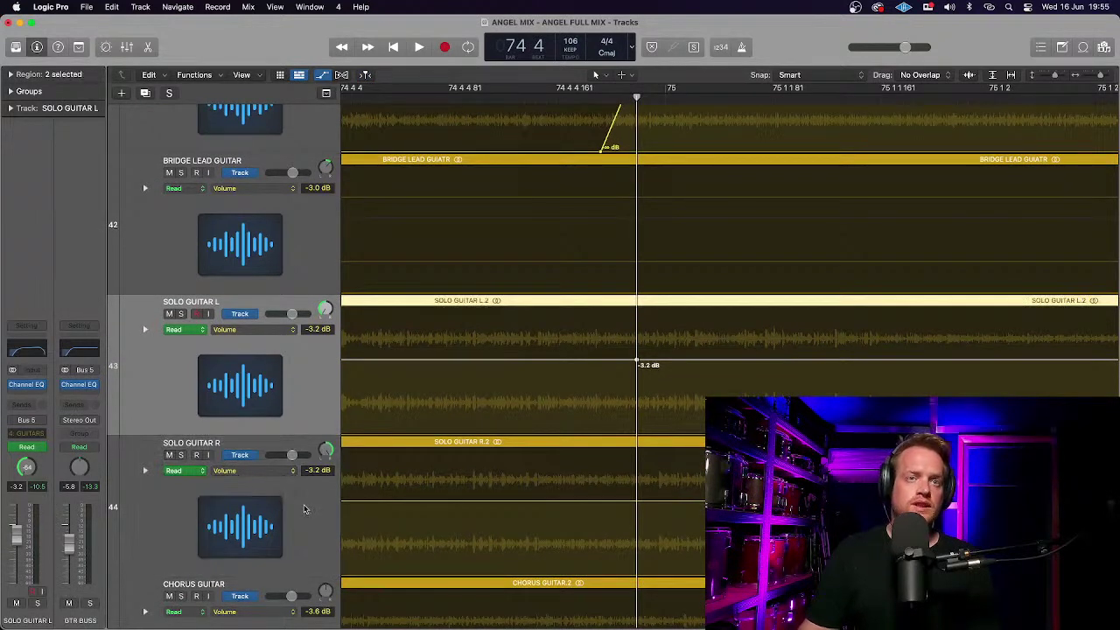
{"action": "left_click", "coordinate": [304, 512], "text": "shift"}
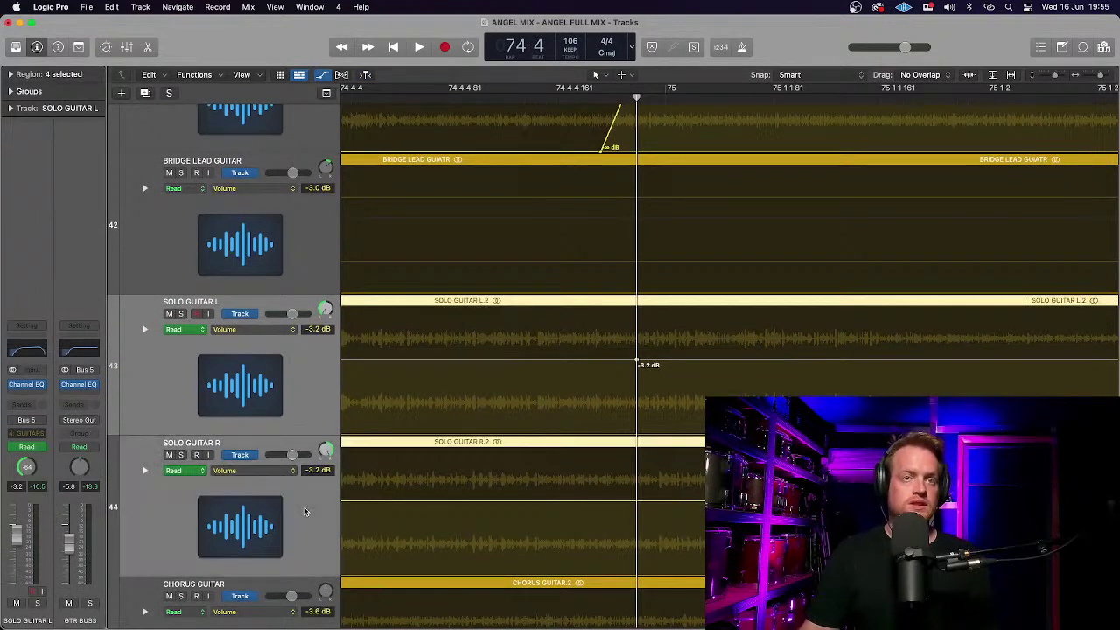
{"action": "left_click", "coordinate": [10, 92]}
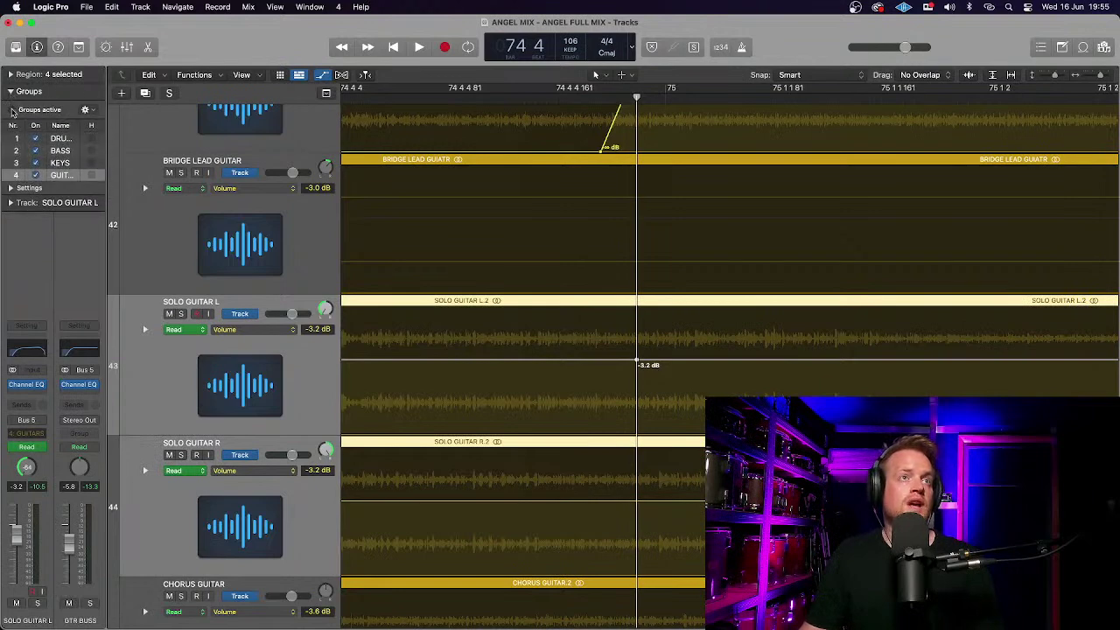
{"action": "left_click", "coordinate": [12, 110]}
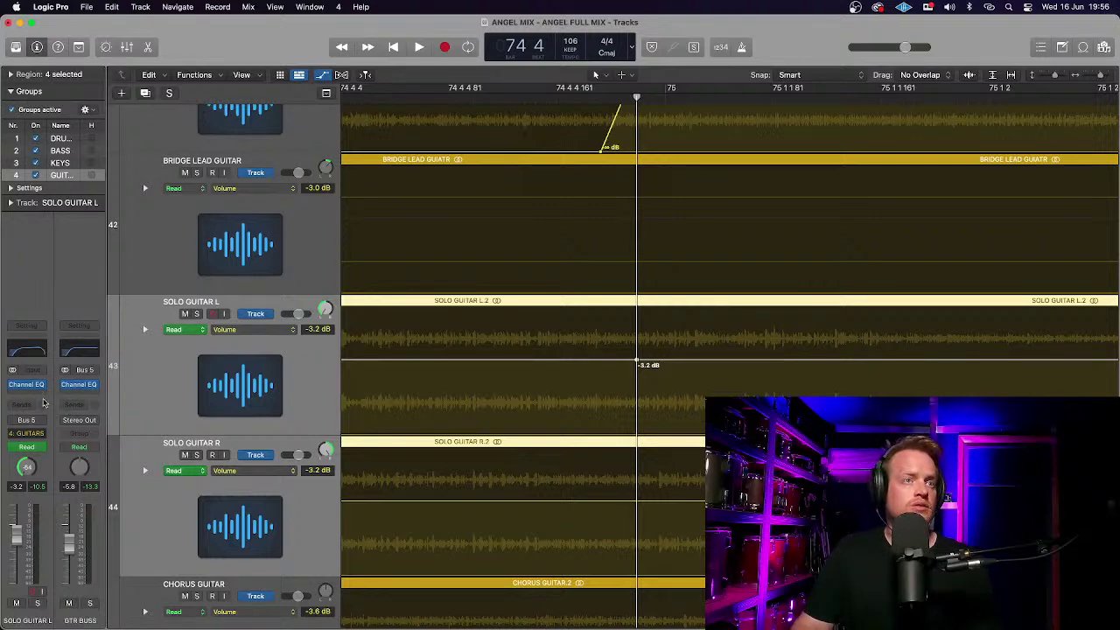
{"action": "left_click", "coordinate": [40, 435]}
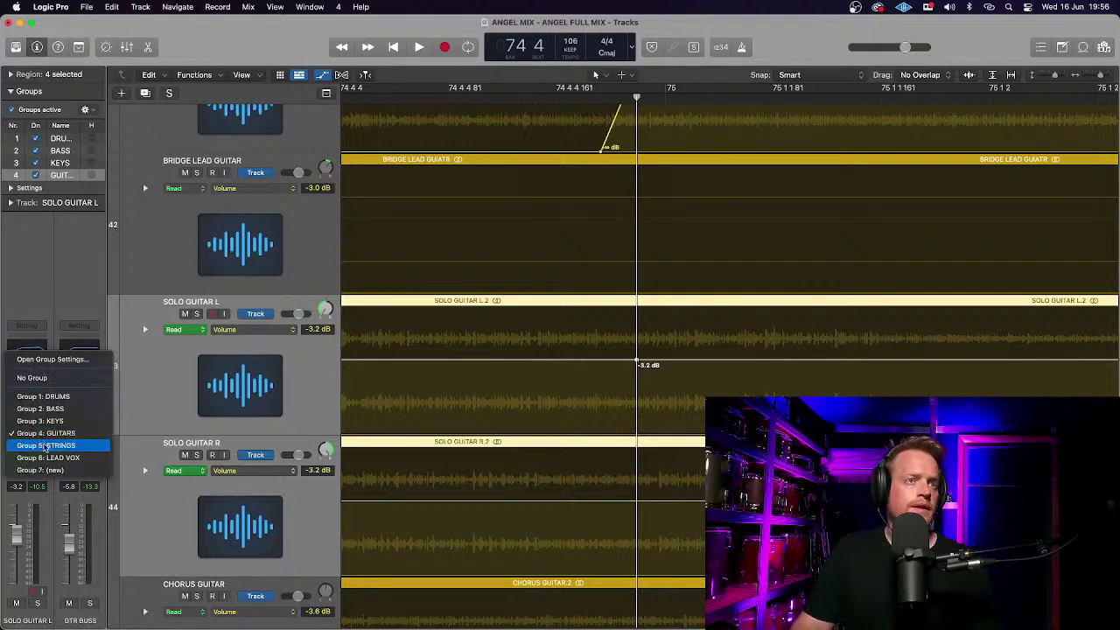
{"action": "left_click", "coordinate": [50, 466]}
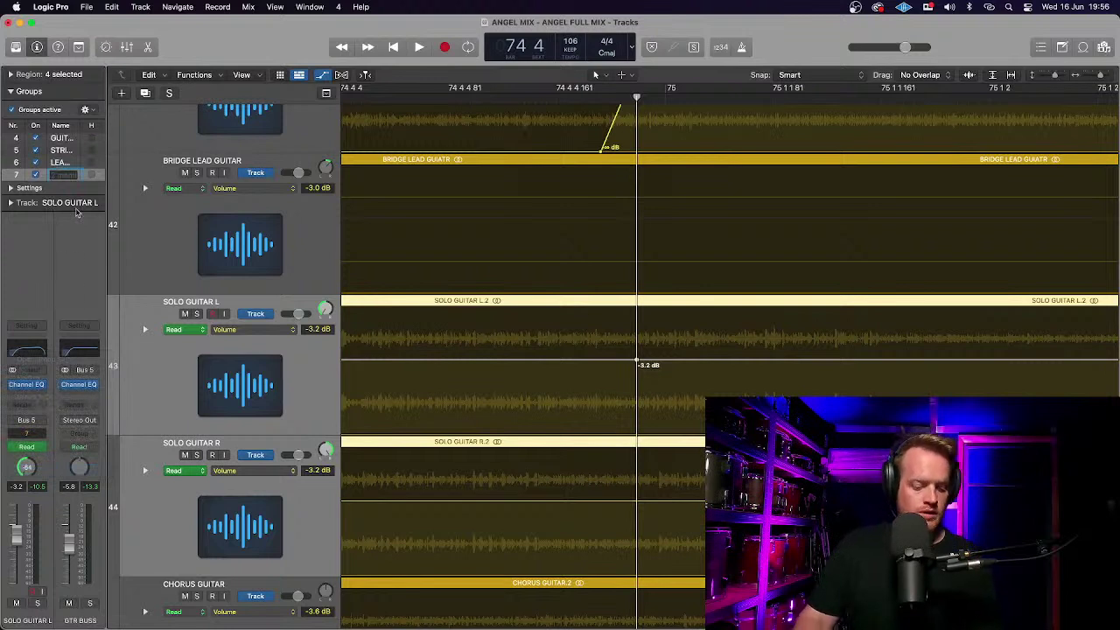
{"action": "type", "text": "SOLO GTR"}
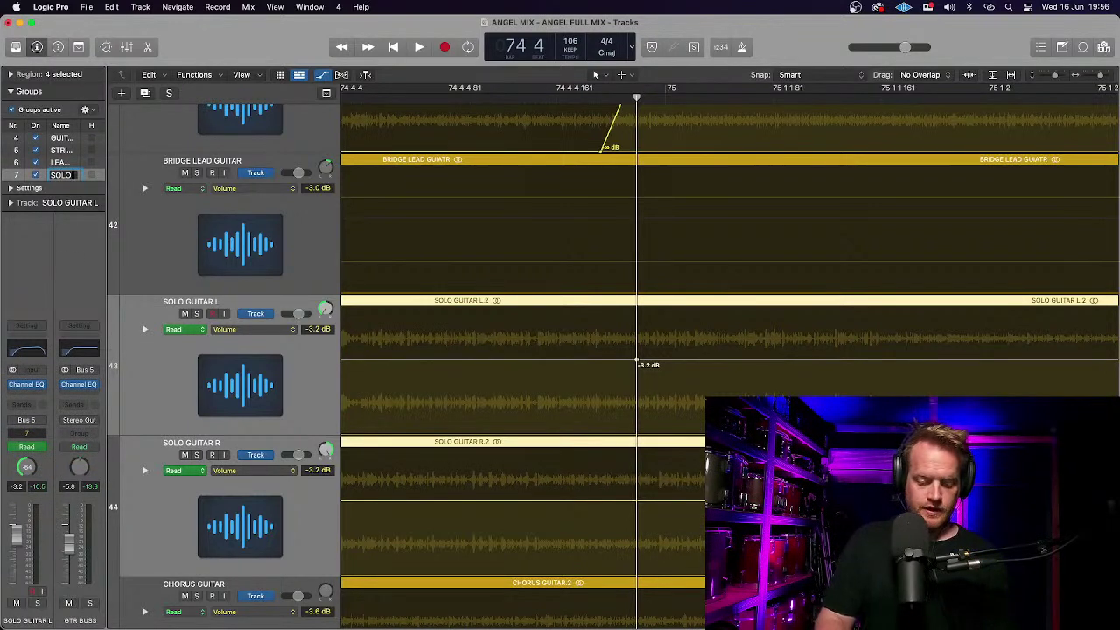
{"action": "key", "text": "Return"}
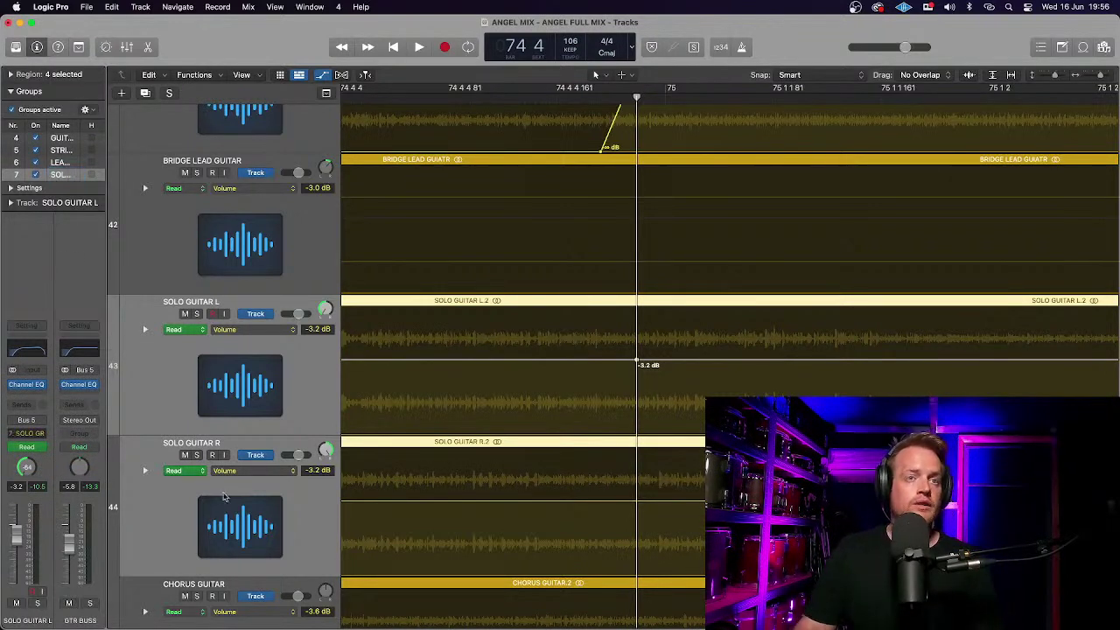
Add a volume point on SOLO GUITAR R at the playhead, and another on both solo guitars slightly before it.
{"action": "left_click", "coordinate": [316, 513]}
{"action": "left_click", "coordinate": [323, 430]}
{"action": "left_click", "coordinate": [321, 492]}
{"action": "left_click", "coordinate": [322, 408]}
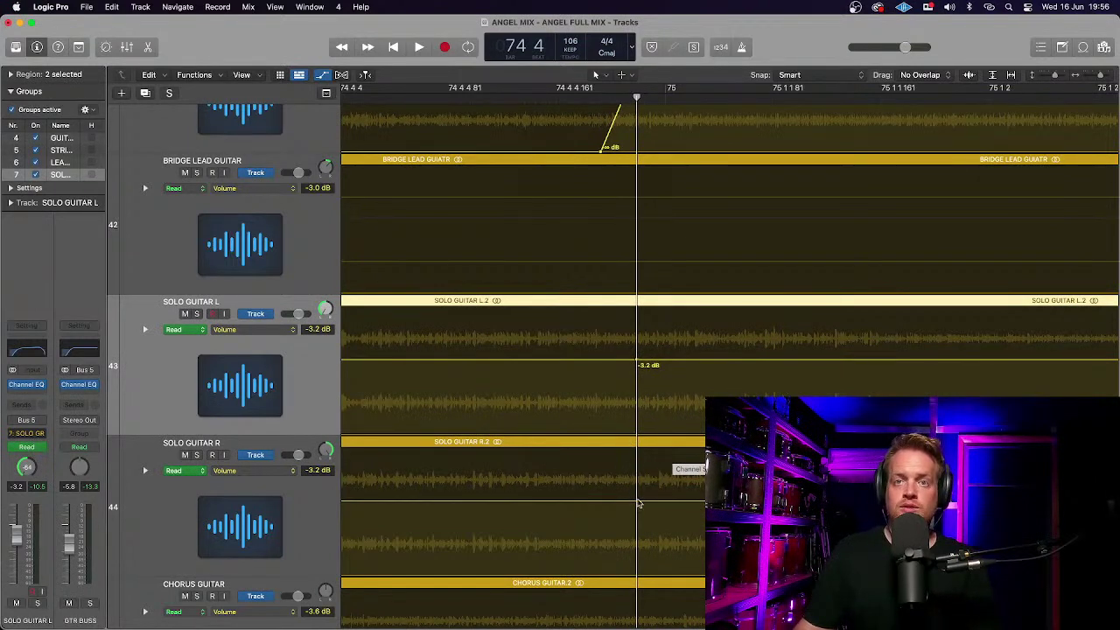
{"action": "left_click", "coordinate": [638, 503]}
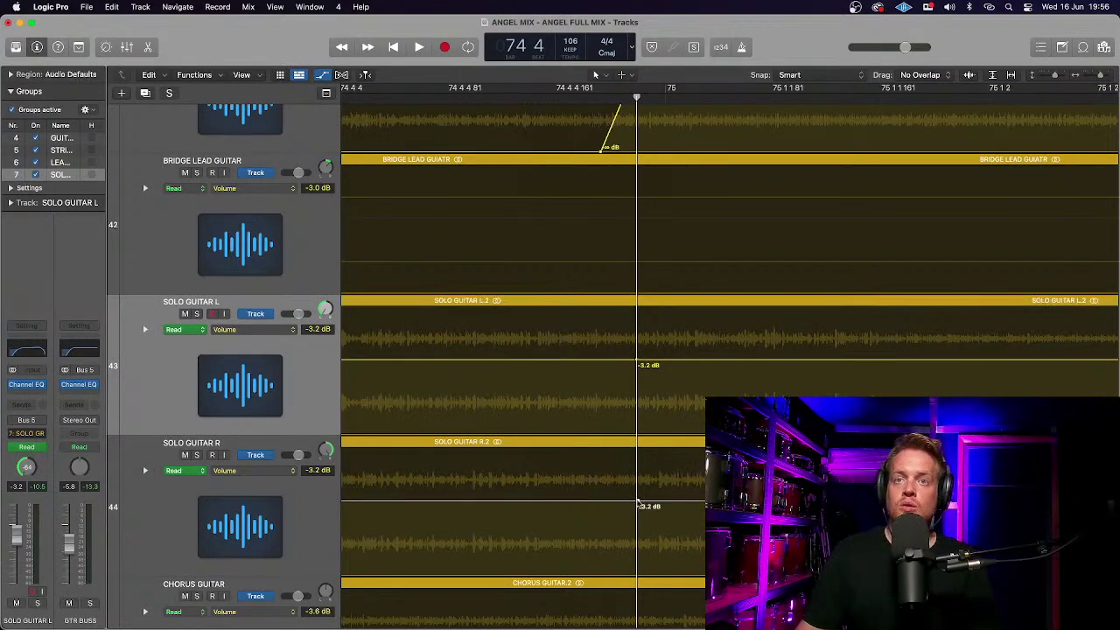
{"action": "left_click", "coordinate": [613, 505]}
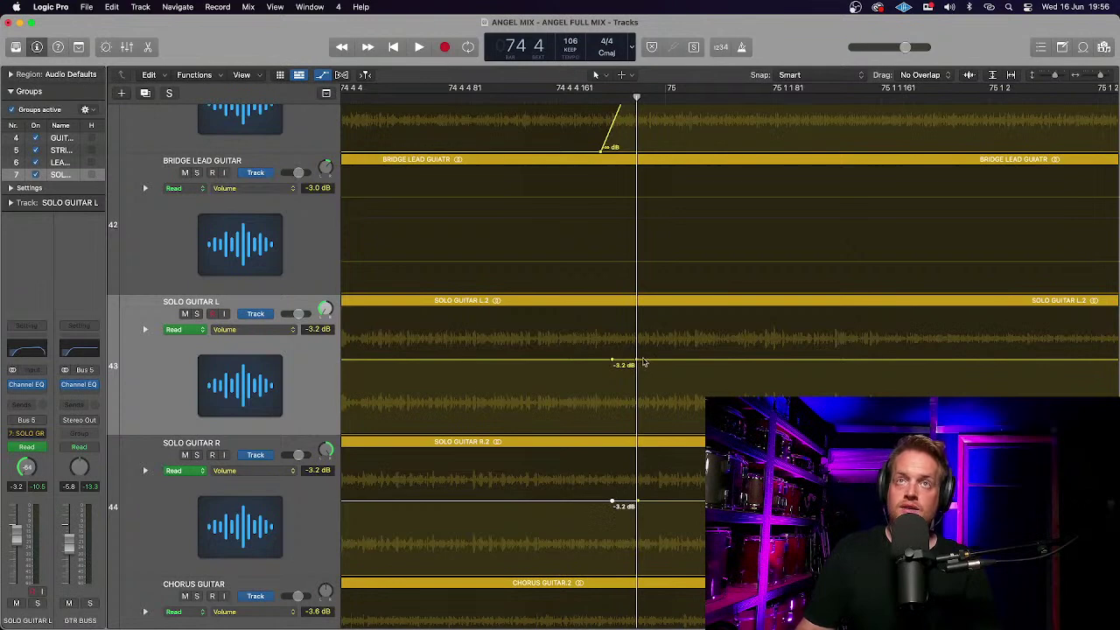
Audition the soloed BRIDGE GUITARS into bar 75 and move their -∞ dB volume point closer to the -1.0 dB point.
{"action": "key", "text": "space"}
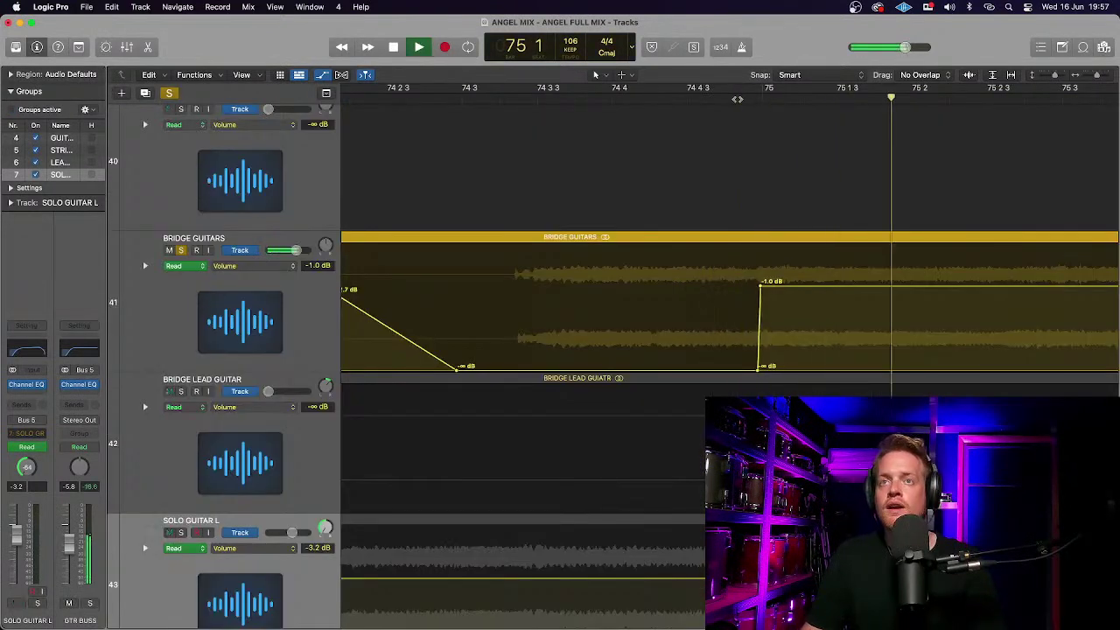
{"action": "key", "text": "space"}
{"action": "key", "text": "super+Right"}
{"action": "key", "text": "super+Right"}
{"action": "key", "text": "super+Right"}
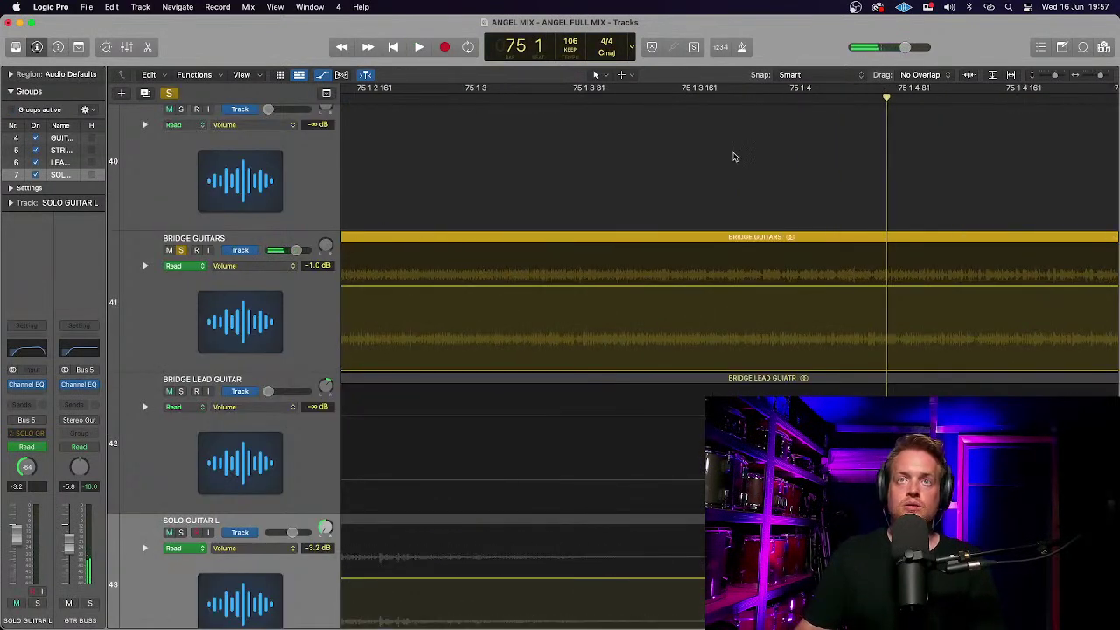
{"action": "scroll", "coordinate": [608, 374], "scroll_direction": "left", "scroll_amount": 3}
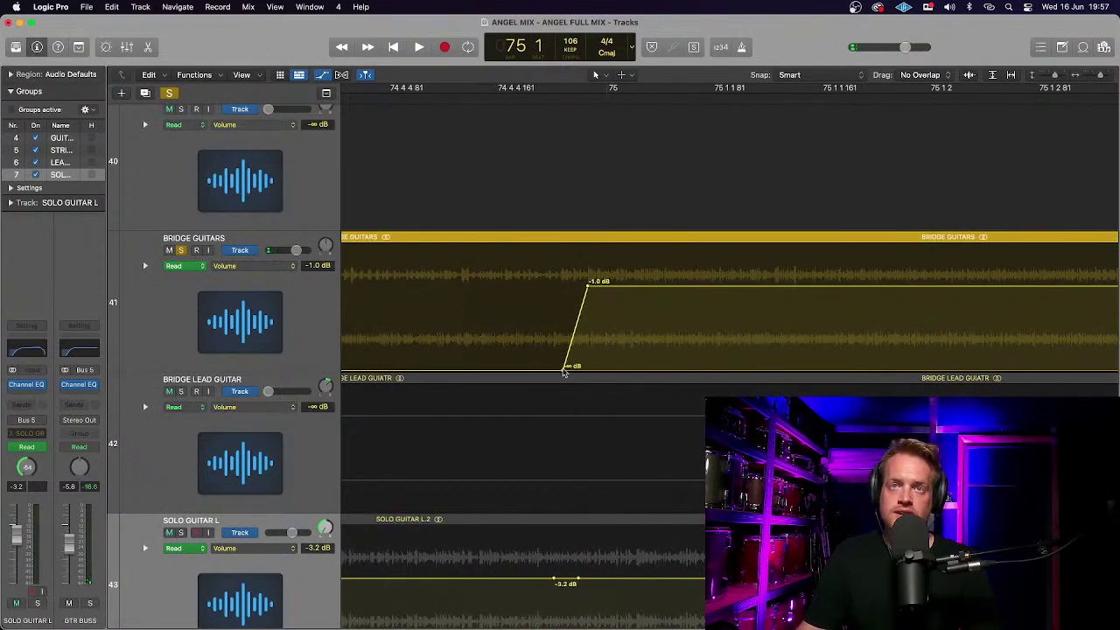
{"action": "left_click_drag", "start_coordinate": [564, 374], "coordinate": [574, 371]}
Line up the playhead with the BRIDGE GUITARS volume ramp and add a matching drop to -∞ dB on SOLO GUITAR L and R.
{"action": "scroll", "coordinate": [580, 219], "scroll_direction": "down", "scroll_amount": 3}
{"action": "left_click", "coordinate": [584, 101]}
{"action": "left_click", "coordinate": [587, 98]}
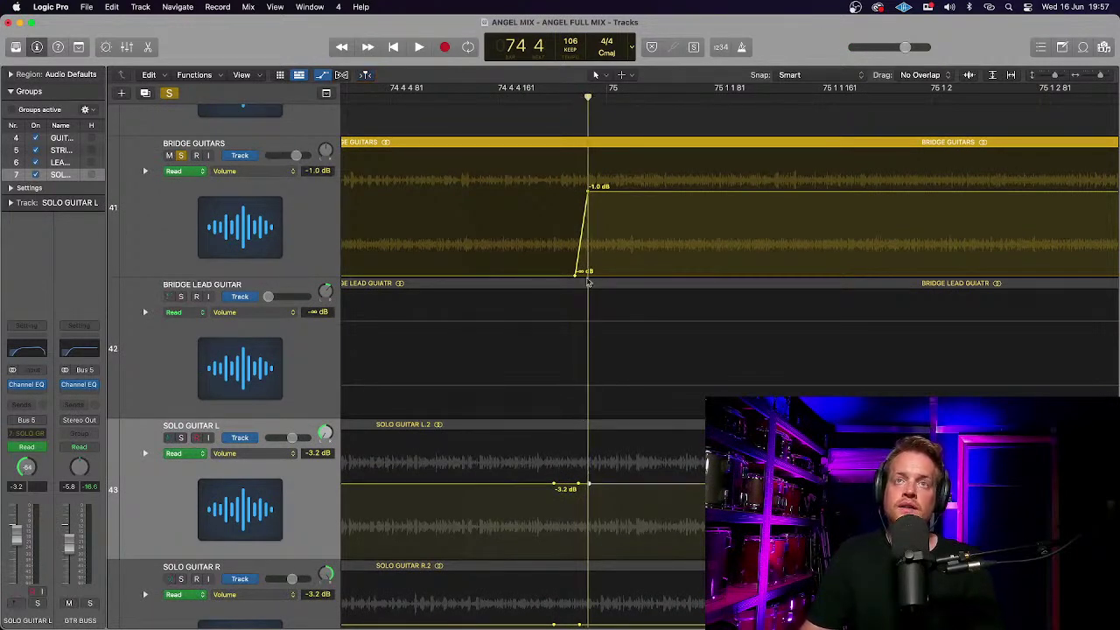
{"action": "left_click", "coordinate": [575, 98]}
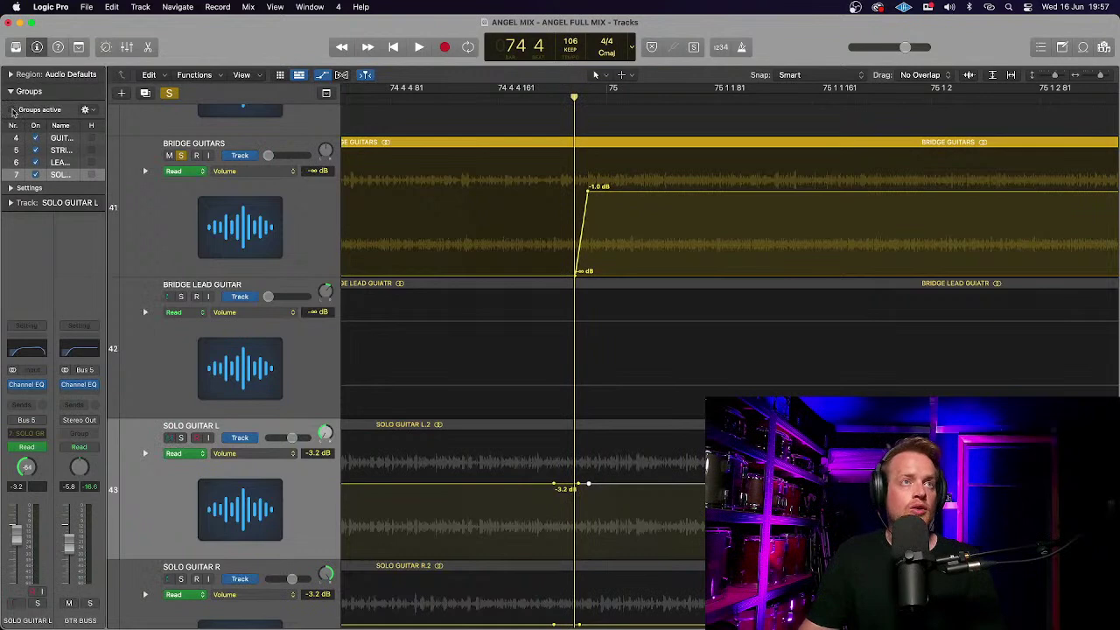
{"action": "scroll", "coordinate": [567, 515], "scroll_direction": "down", "scroll_amount": 2}
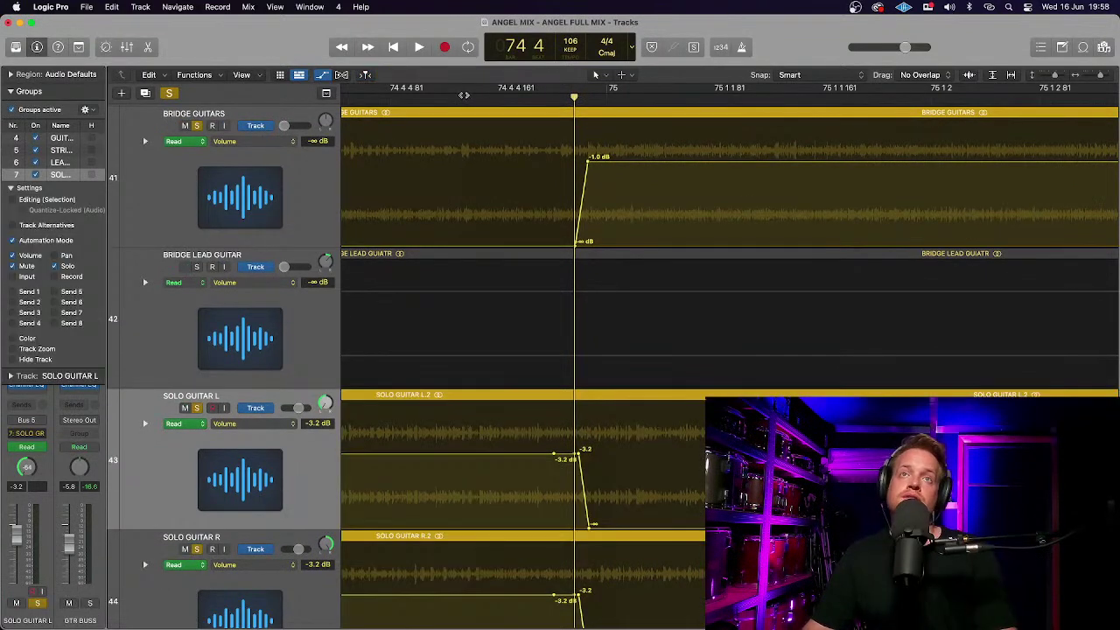
Audition the soloed handover from the solo guitars to BRIDGE GUITARS from late in bar 74 beat 4.
{"action": "left_click", "coordinate": [465, 96]}
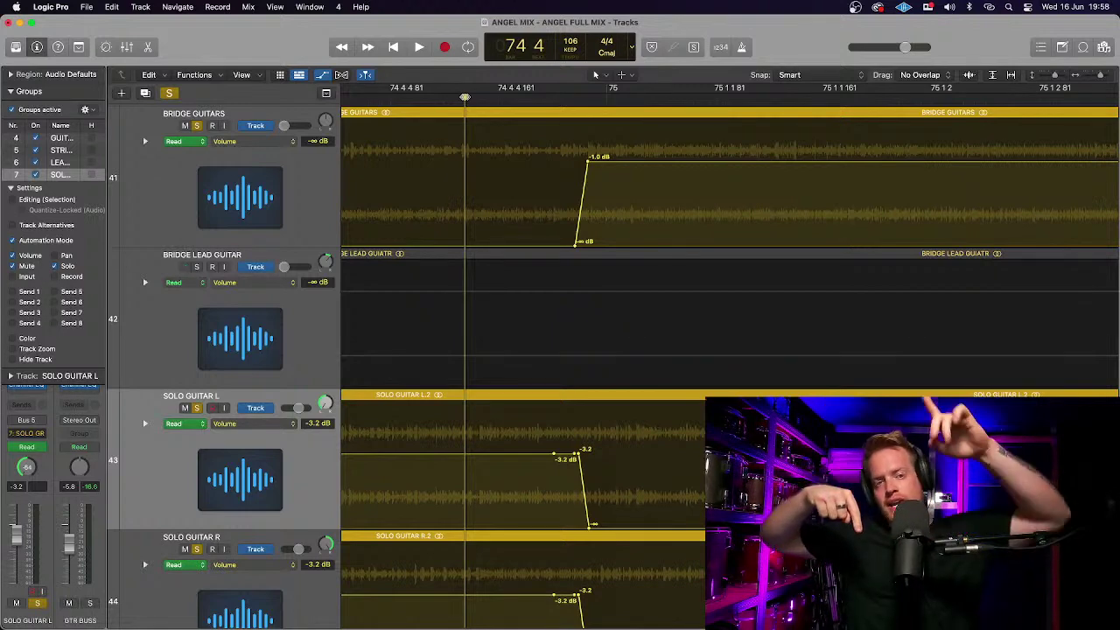
{"action": "key", "text": "space"}
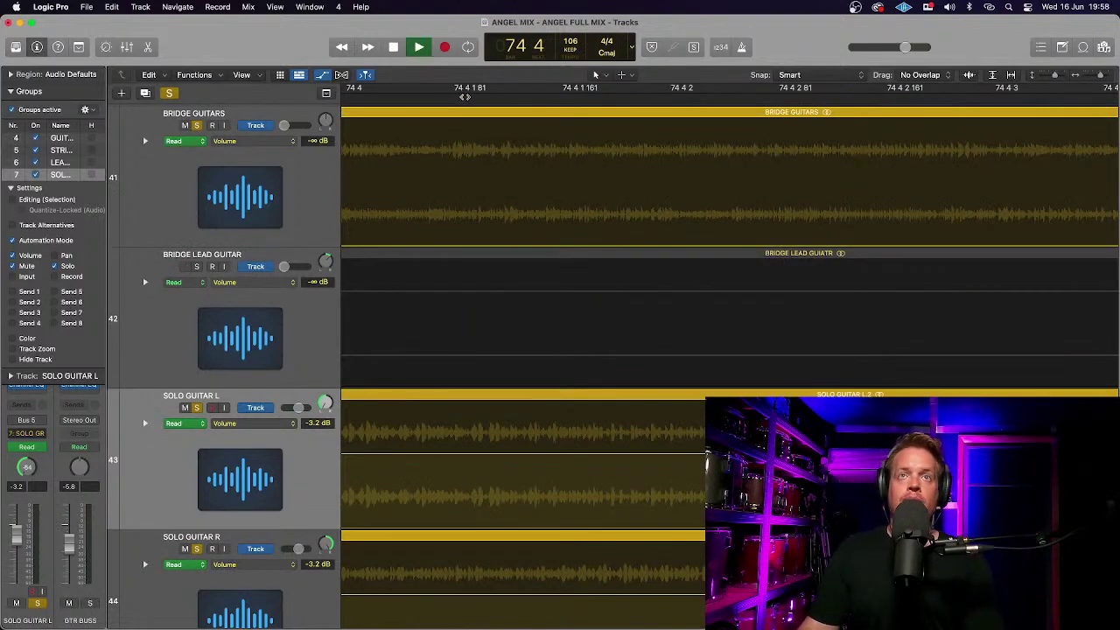
{"action": "key", "text": "space"}
{"action": "key", "text": "super+Left"}
{"action": "key", "text": "super+Left"}
{"action": "key", "text": "super+Left"}
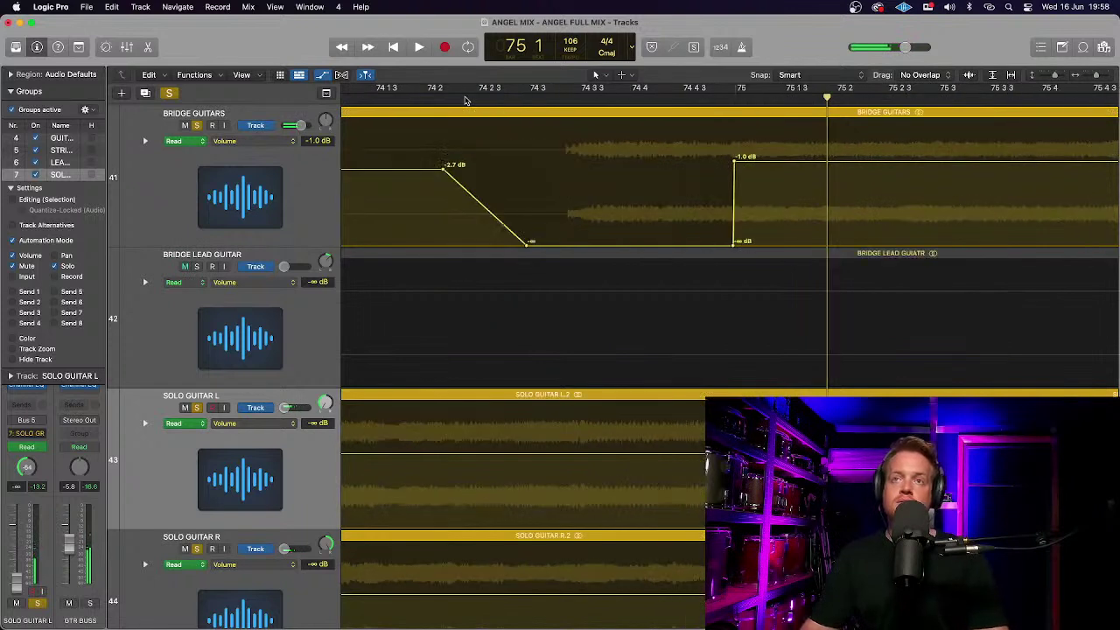
Replay the soloed guitar handover into bar 75 from just after bar 74 beat 3, and again from just after bar 74 beat 2.
{"action": "left_click", "coordinate": [556, 102]}
{"action": "key", "text": "space"}
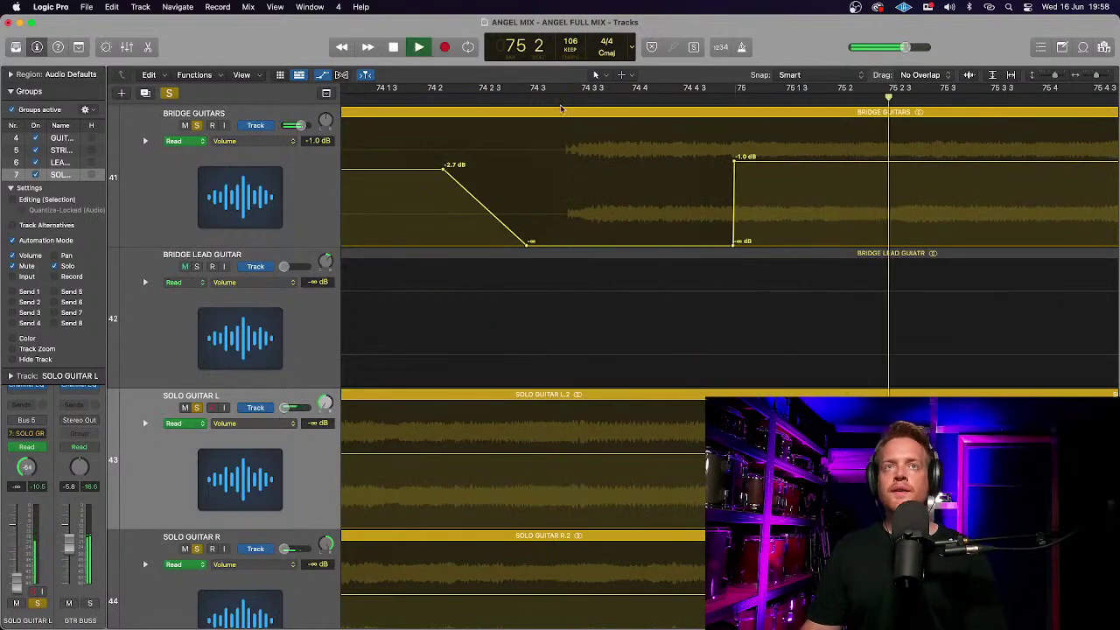
{"action": "key", "text": "space"}
{"action": "left_click", "coordinate": [464, 101]}
{"action": "key", "text": "space"}
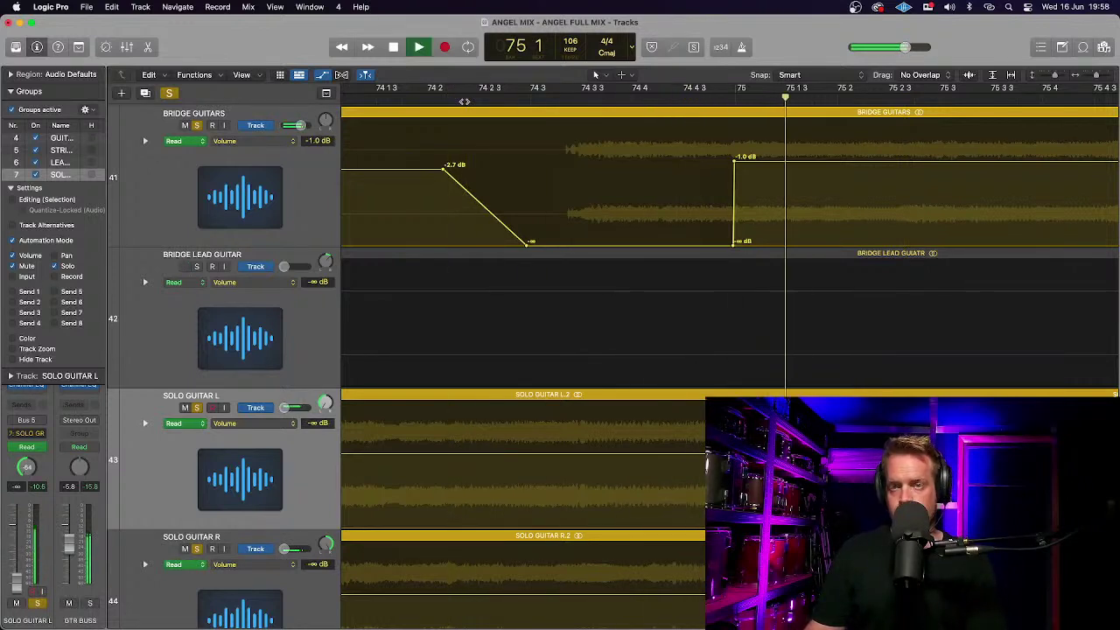
{"action": "key", "text": "space"}
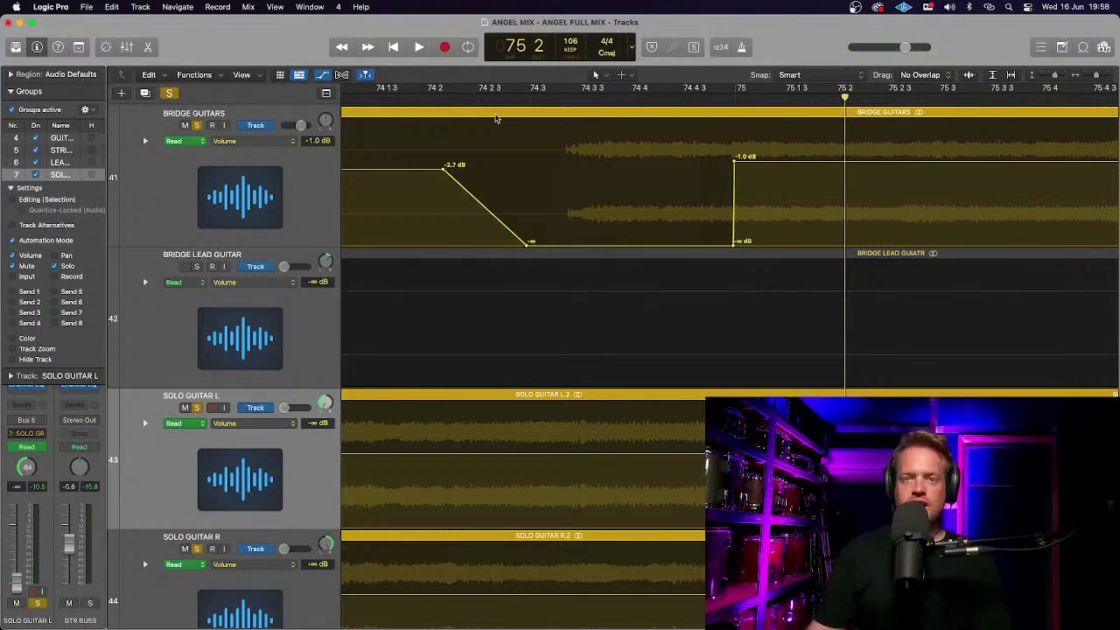
Clear all solos and audition the handover into the bridge guitars in the full mix from bar 74 beat 1.
{"action": "left_click", "coordinate": [169, 93]}
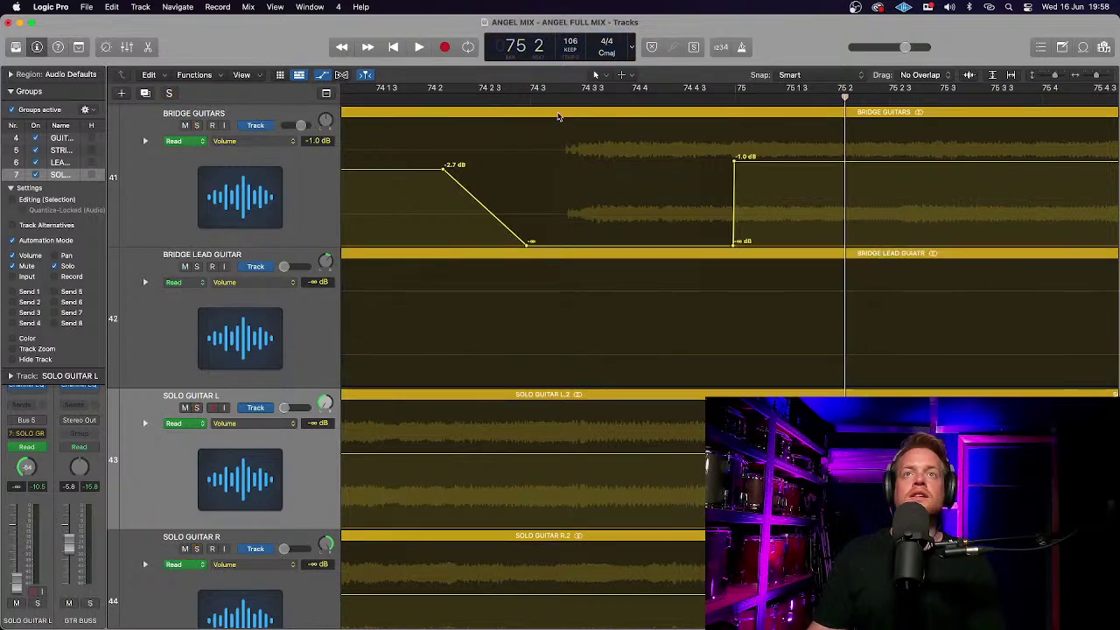
{"action": "left_click", "coordinate": [401, 98]}
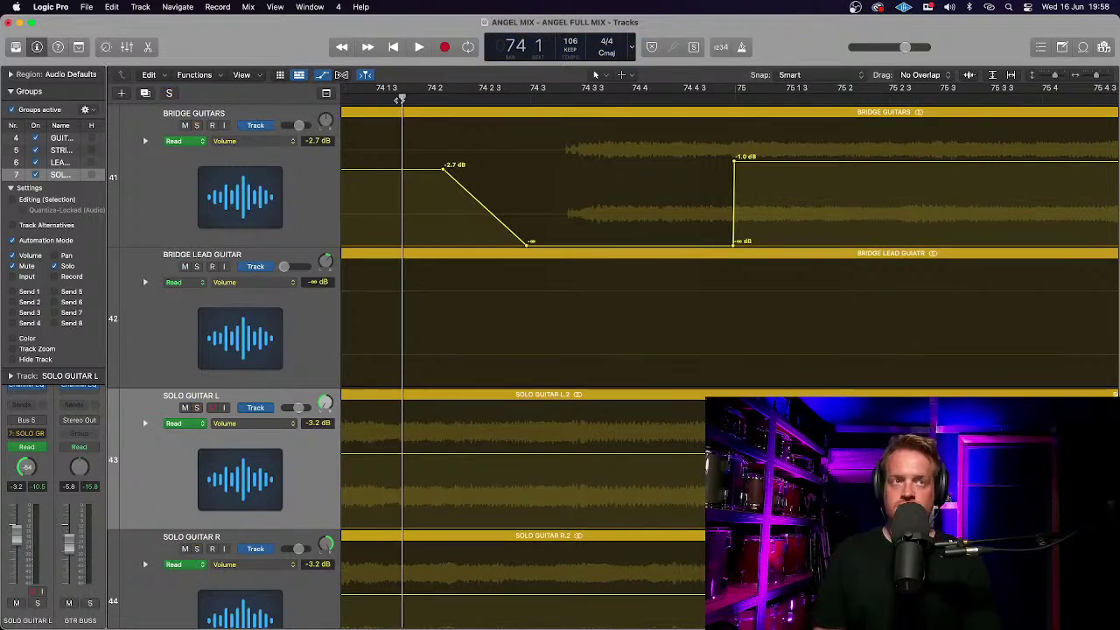
{"action": "key", "text": "space"}
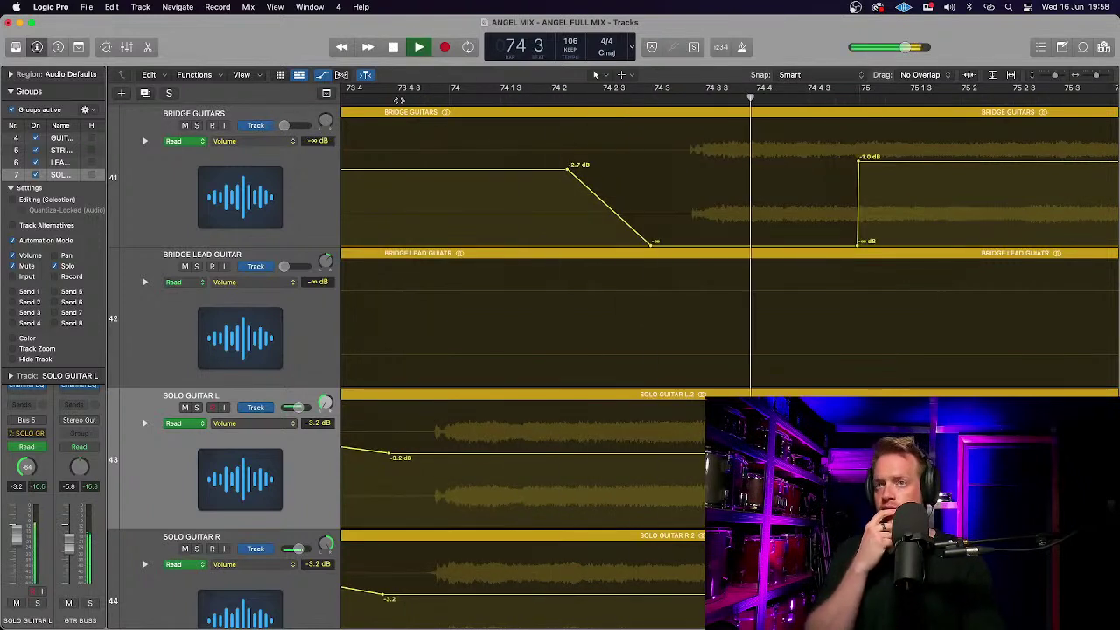
{"action": "key", "text": "super+Left"}
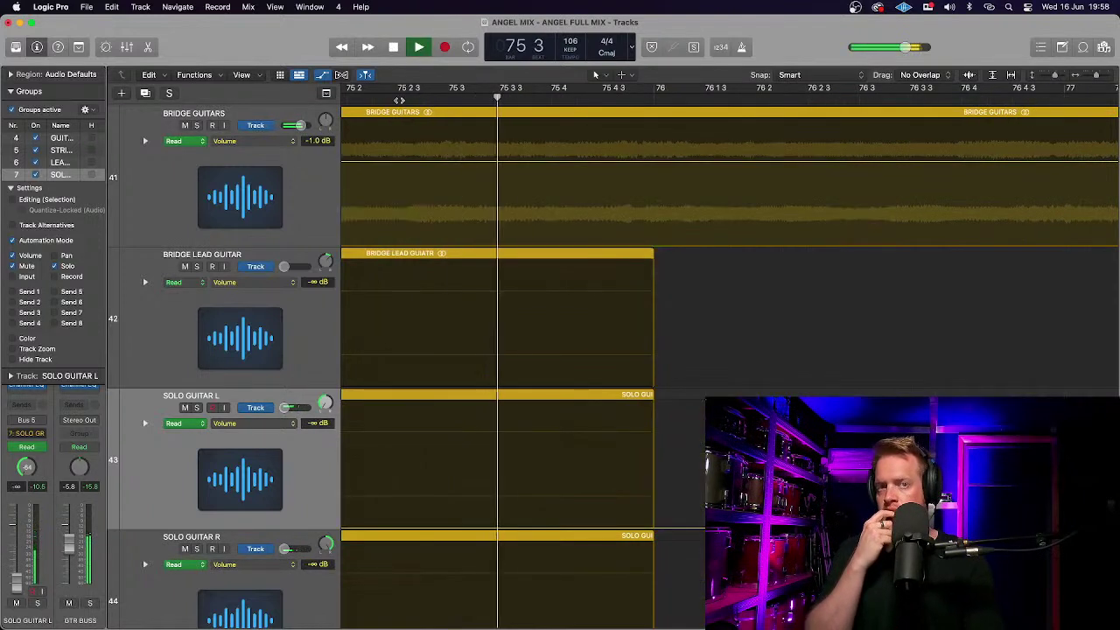
{"action": "key", "text": "space"}
Hide the track automation and show the guitar tracks in an overview with the playhead at bar 75.
{"action": "key", "text": "super+Left"}
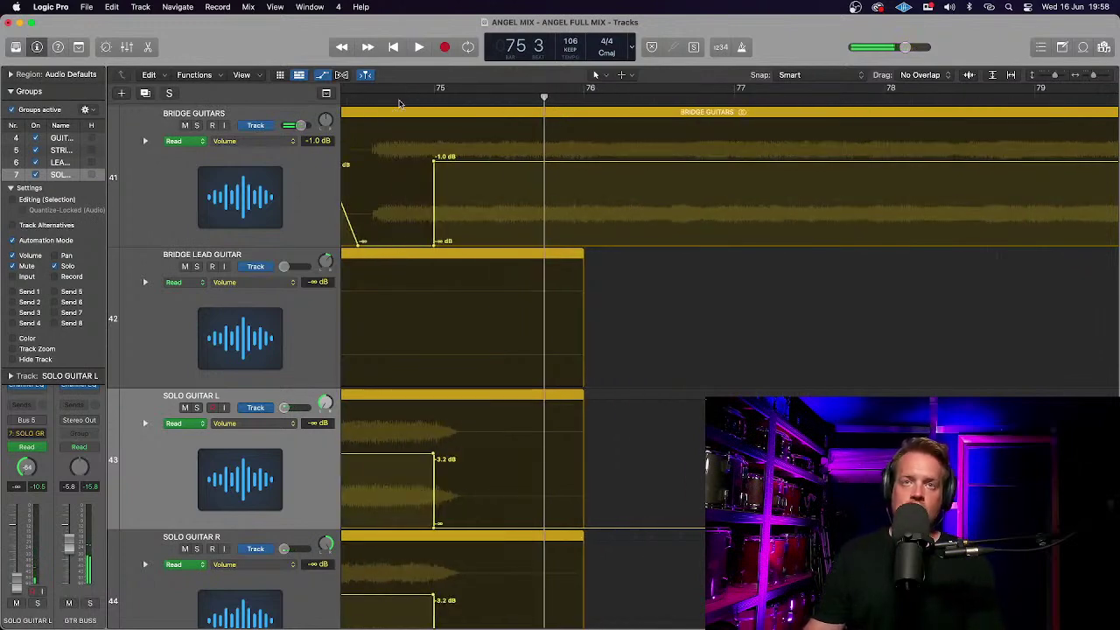
{"action": "scroll", "coordinate": [555, 300], "scroll_direction": "down", "scroll_amount": 3}
{"action": "scroll", "coordinate": [555, 300], "scroll_direction": "left", "scroll_amount": 3}
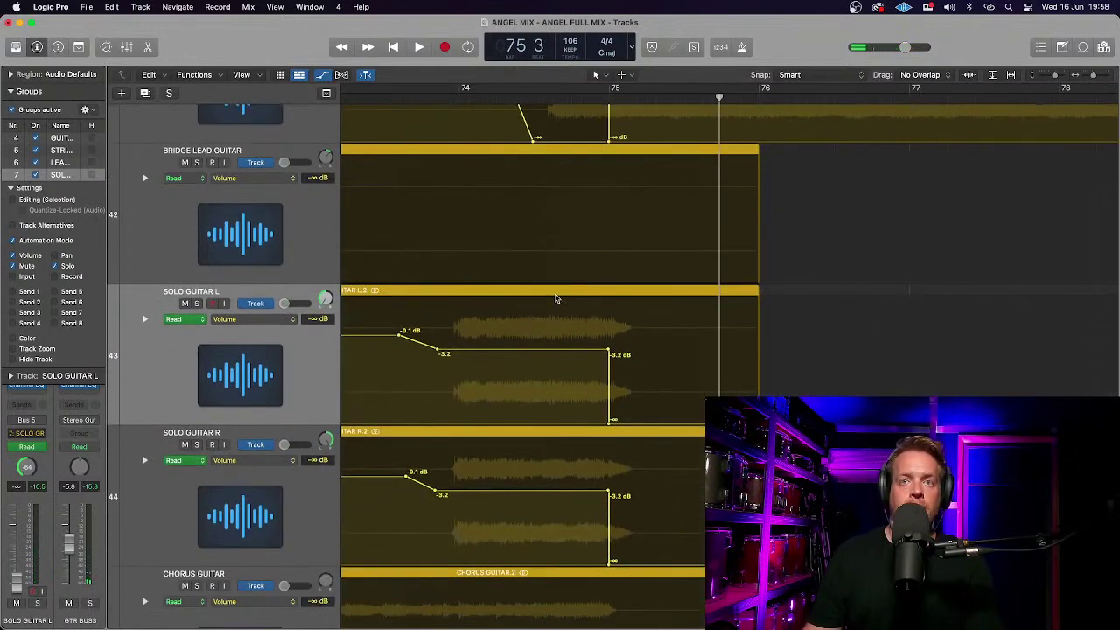
{"action": "key", "text": "super+Up"}
{"action": "key", "text": "super+Up"}
{"action": "key", "text": "super+Up"}
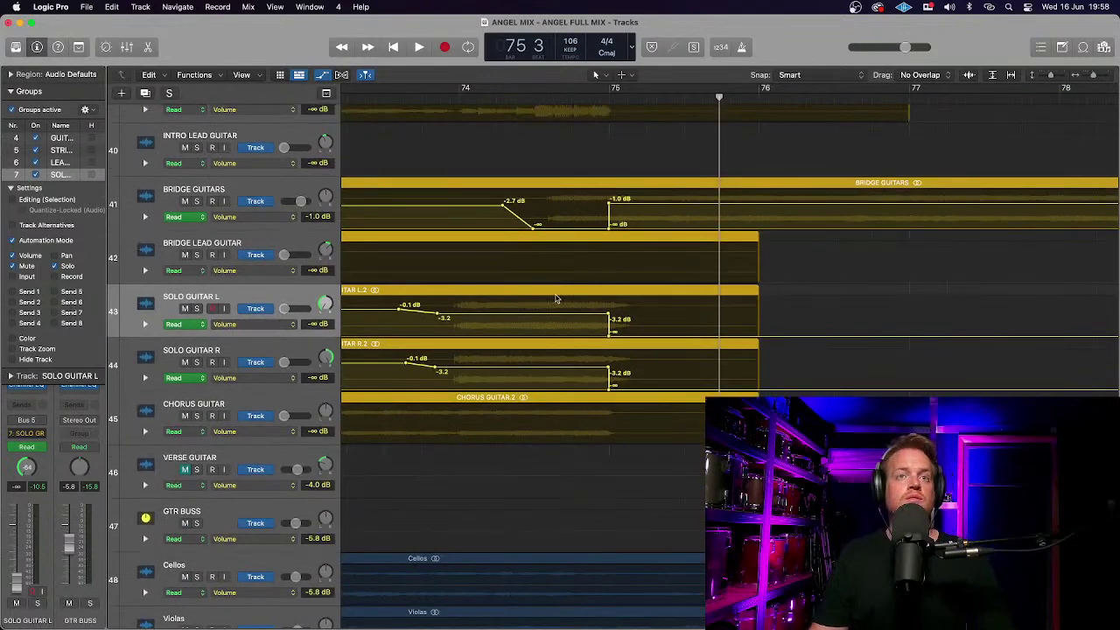
{"action": "key", "text": "z"}
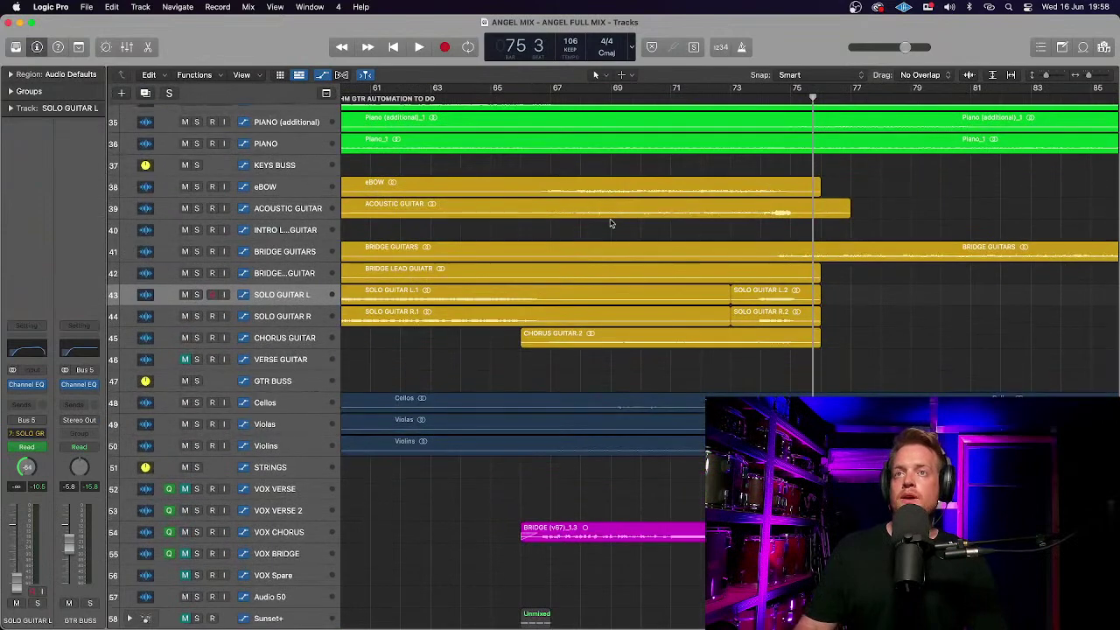
{"action": "left_click", "coordinate": [783, 99]}
{"action": "key", "text": "super+Down"}
{"action": "key", "text": "super+Down"}
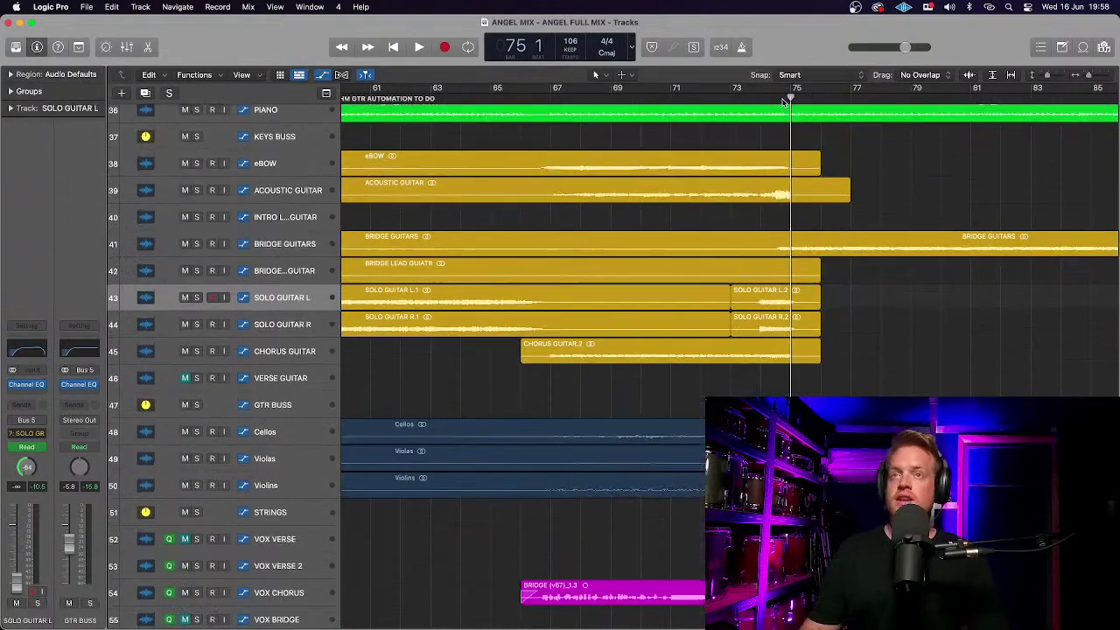
{"action": "key", "text": "super+Down"}
{"action": "scroll", "coordinate": [319, 247], "scroll_direction": "up", "scroll_amount": 3}
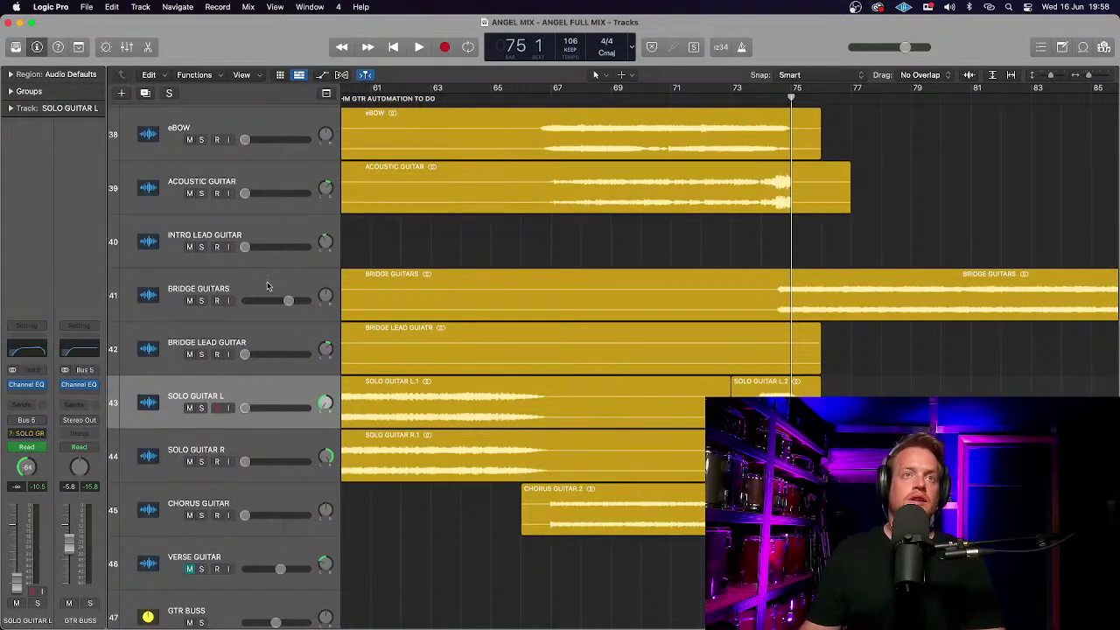
Play from bar 75 and solo BRIDGE GUITARS to audition it on its own.
{"action": "left_click", "coordinate": [268, 287]}
{"action": "key", "text": "space"}
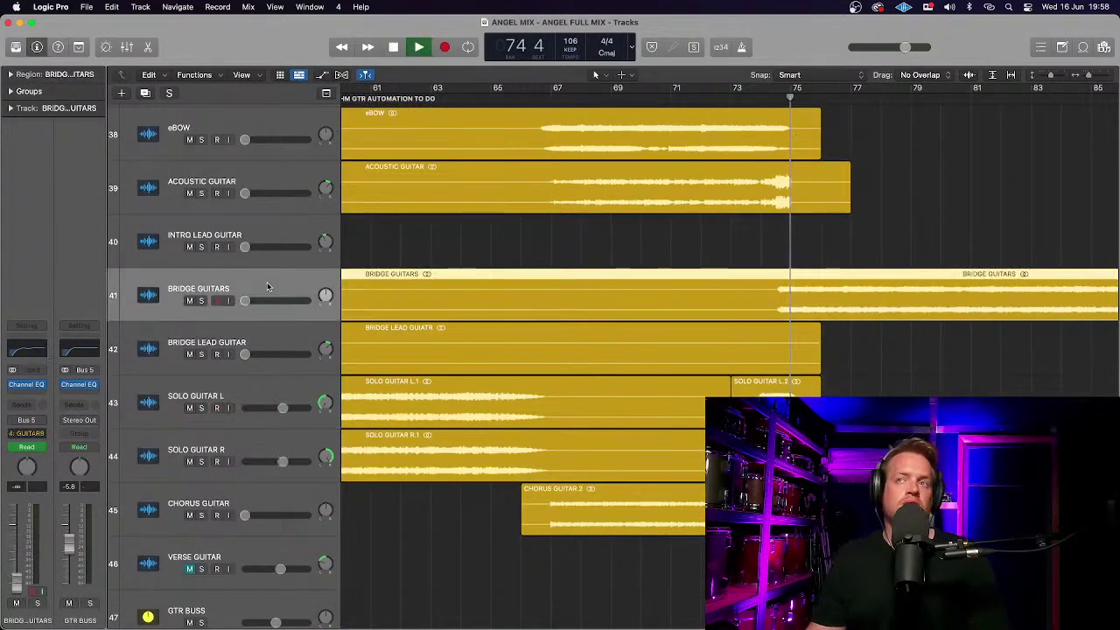
{"action": "left_click", "coordinate": [202, 301]}
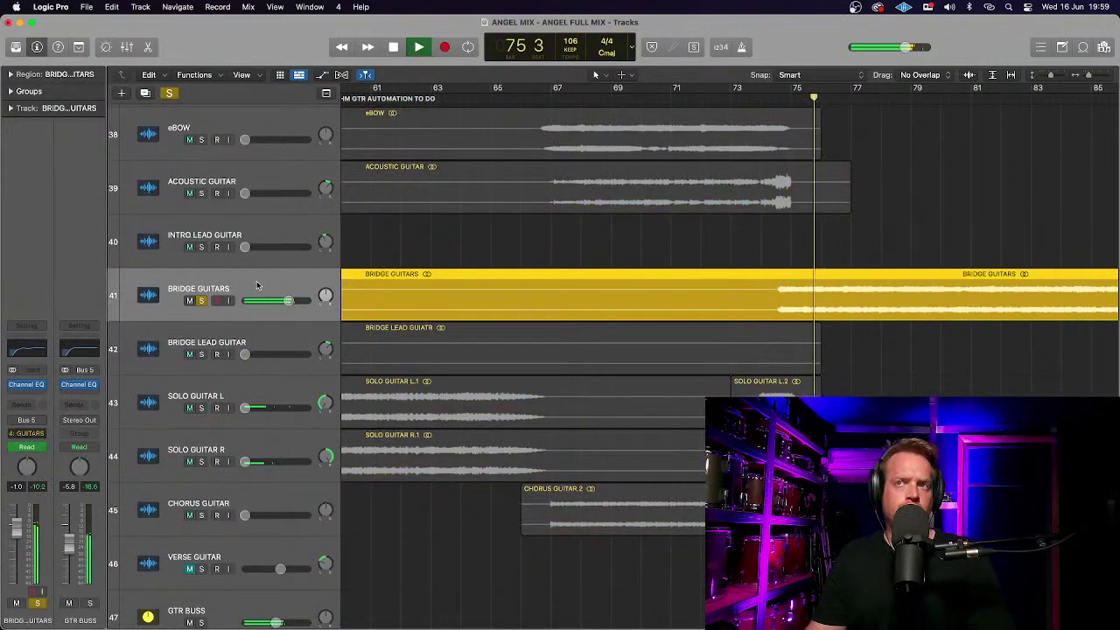
{"action": "key", "text": "space"}
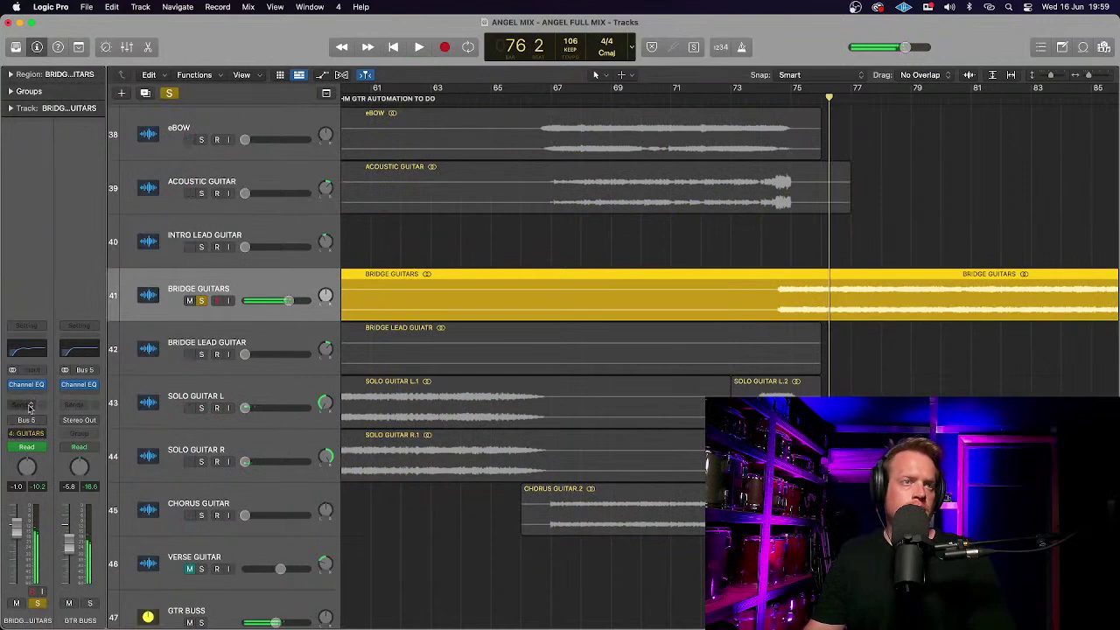
Add a send from BRIDGE GUITARS to Bus 33 at 0.0 dB.
{"action": "left_click", "coordinate": [29, 406]}
{"action": "mouse_move", "coordinate": [37, 424]}
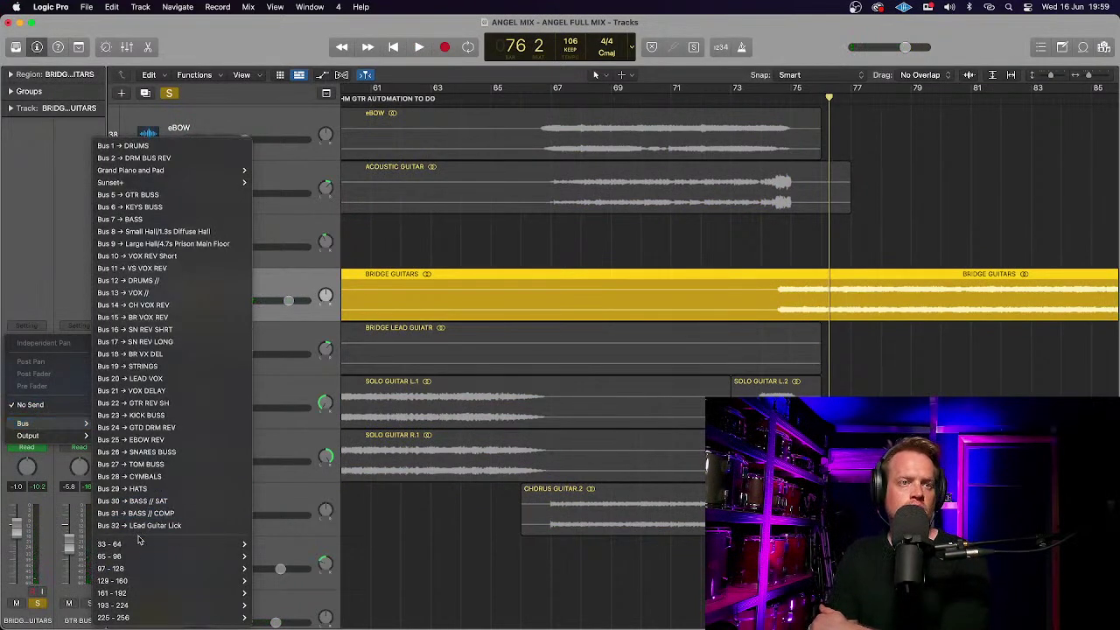
{"action": "mouse_move", "coordinate": [140, 544]}
{"action": "left_click", "coordinate": [266, 238]}
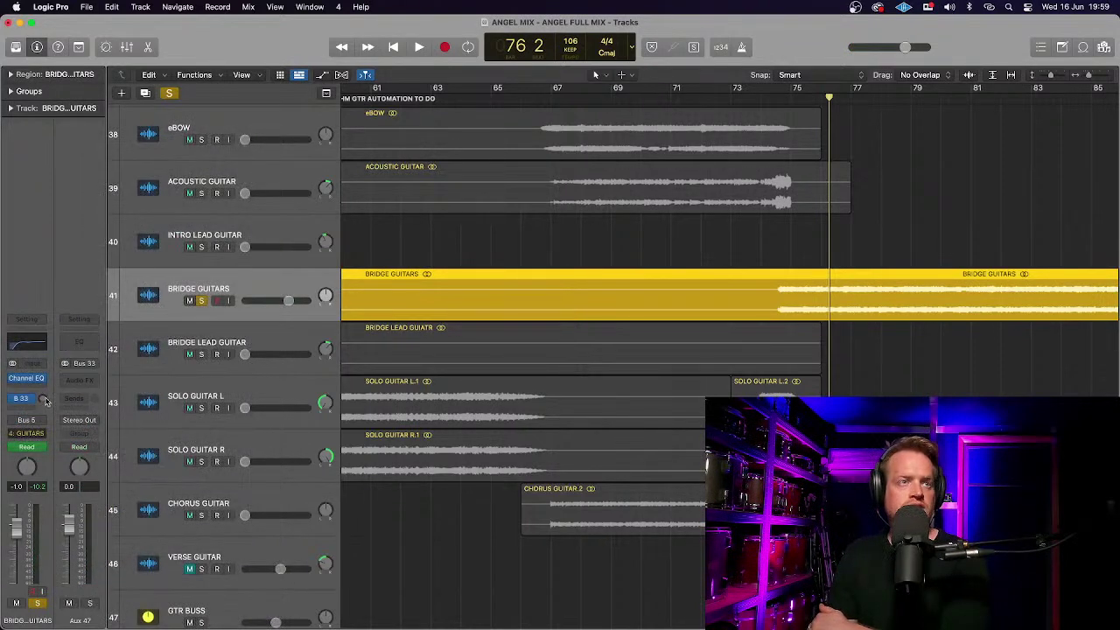
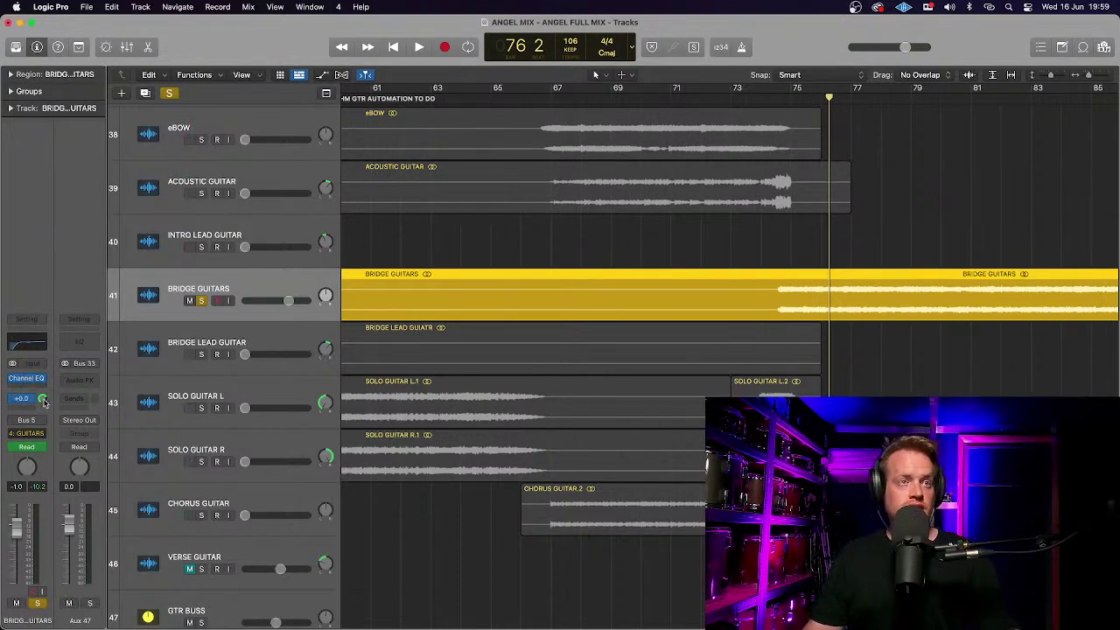
Insert the Waves CLA Epic (s) plug-in on the Aux 47 channel fed by Bus 33.
{"action": "left_click", "coordinate": [93, 377]}
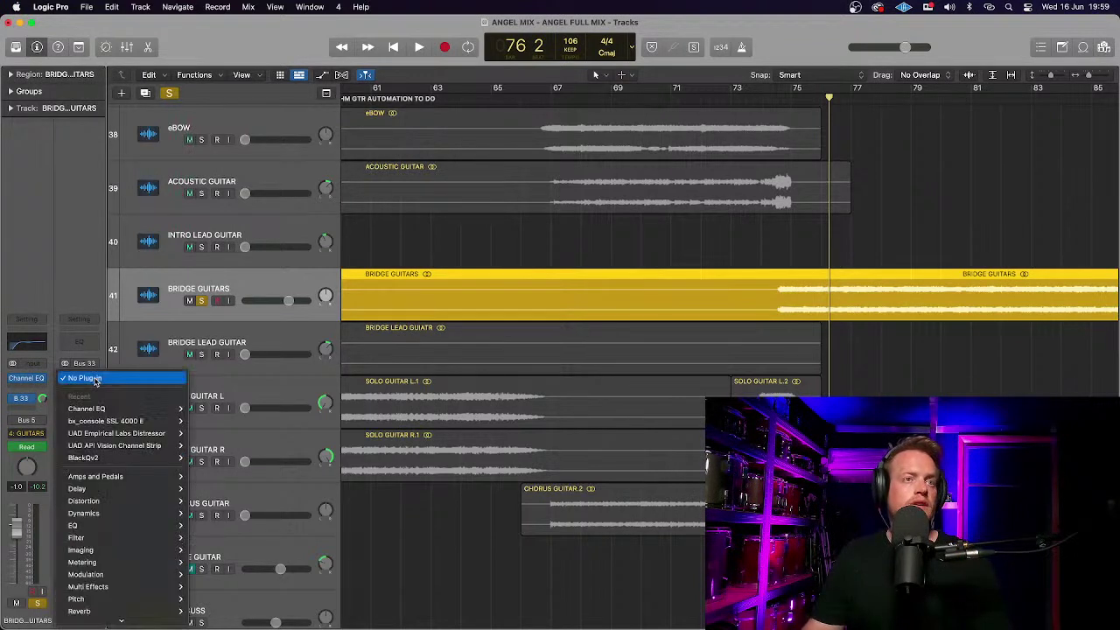
{"action": "mouse_move", "coordinate": [111, 618]}
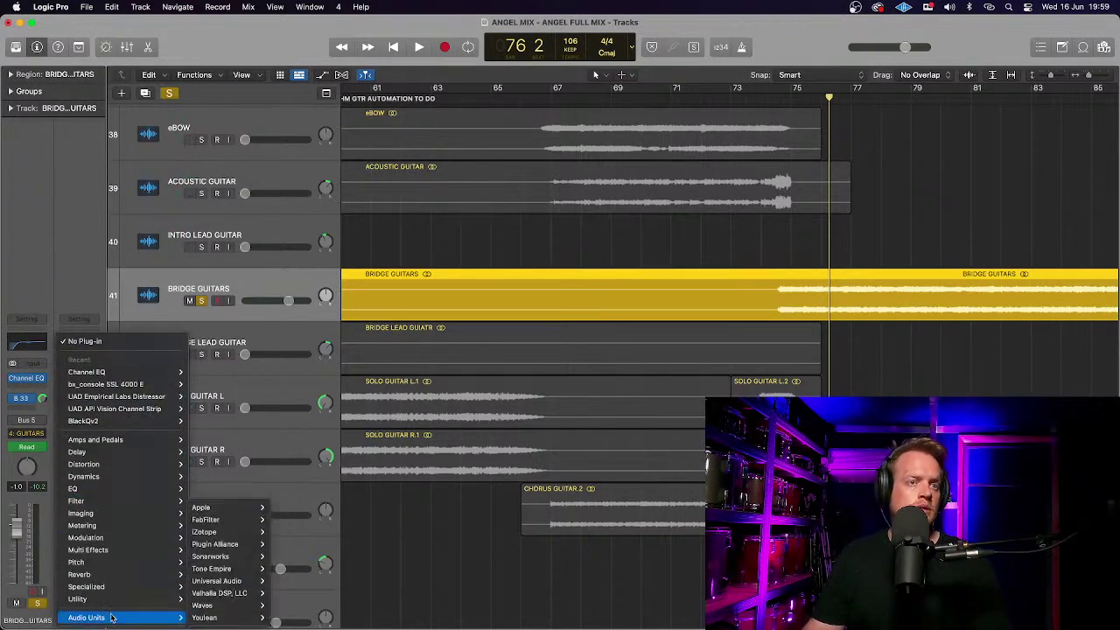
{"action": "mouse_move", "coordinate": [210, 605]}
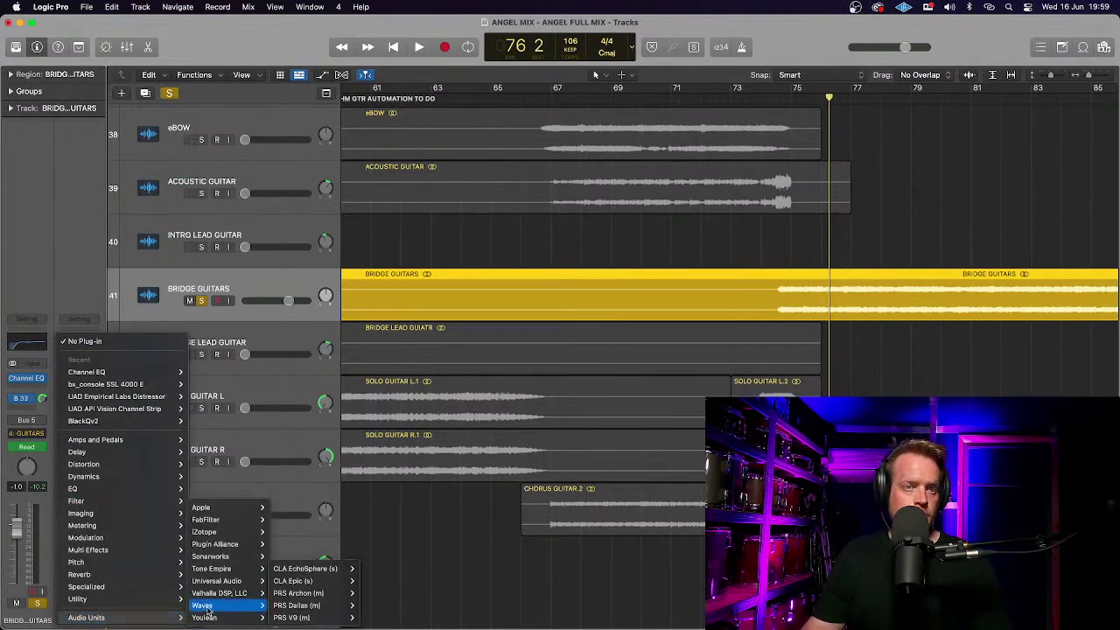
{"action": "left_click", "coordinate": [297, 581]}
Load the factory preset GTR Wall Of Sound in CLA Epic.
{"action": "left_click", "coordinate": [236, 95]}
{"action": "mouse_move", "coordinate": [260, 340]}
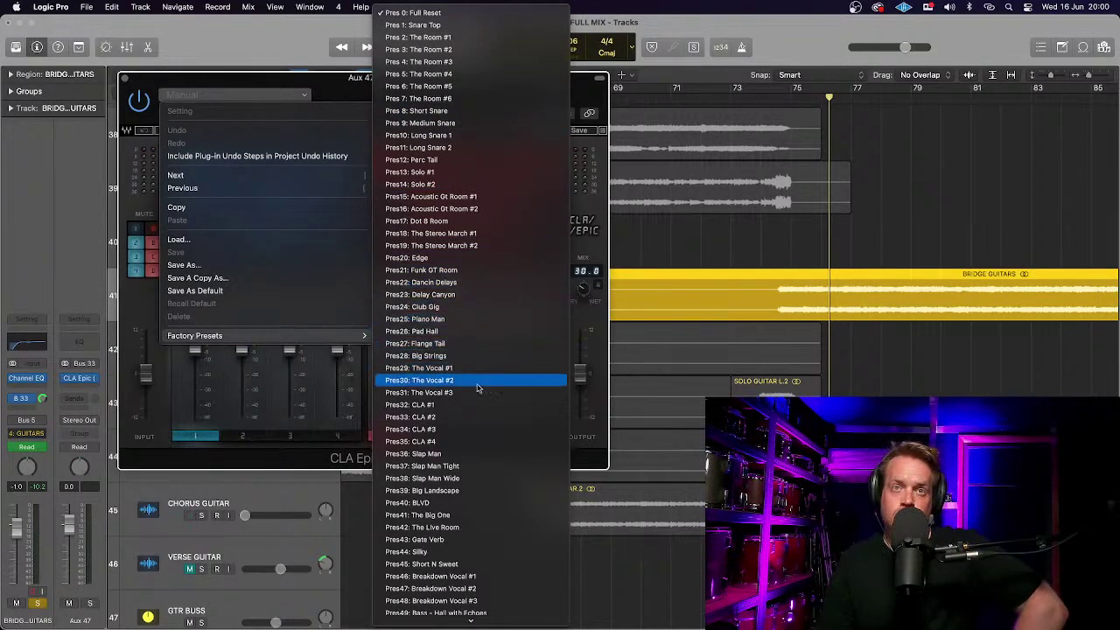
{"action": "scroll", "coordinate": [479, 449], "scroll_direction": "down", "scroll_amount": 1}
{"action": "scroll", "coordinate": [478, 449], "scroll_direction": "down", "scroll_amount": 4}
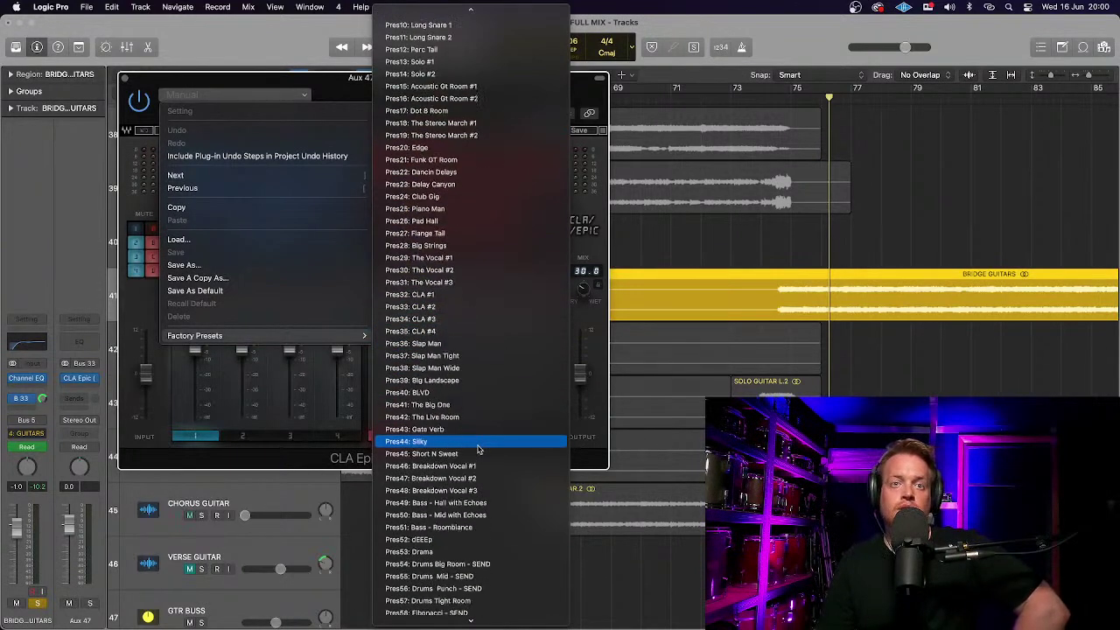
{"action": "scroll", "coordinate": [478, 448], "scroll_direction": "down", "scroll_amount": 6}
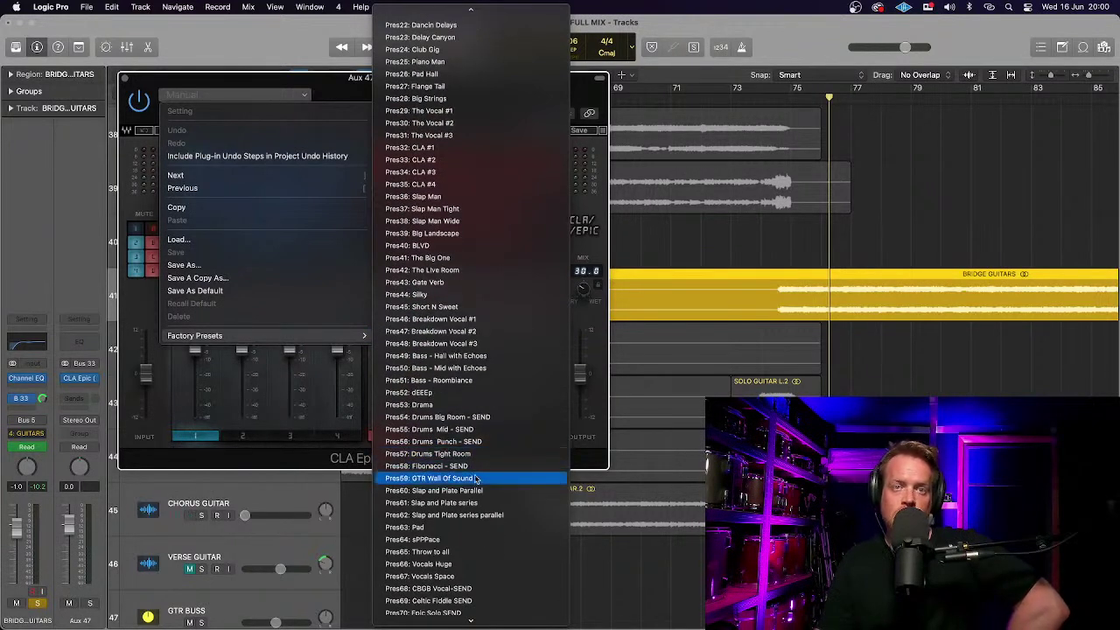
{"action": "left_click", "coordinate": [477, 479]}
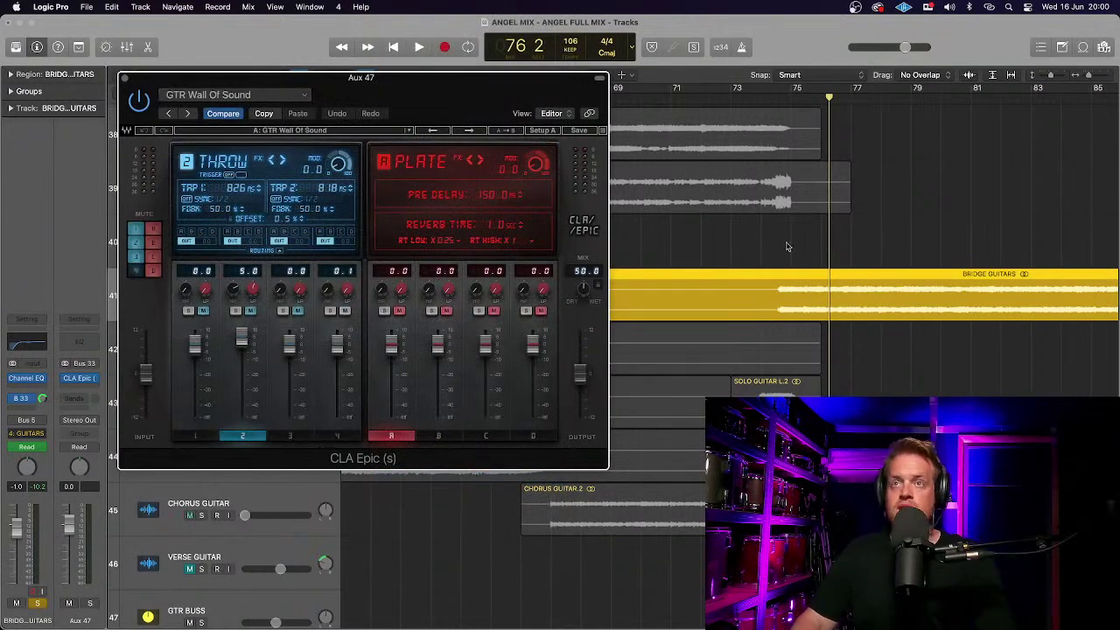
Audition the soloed BRIDGE GUITARS with the CLA Epic send from bar 76 beat 2.
{"action": "key", "text": "space"}
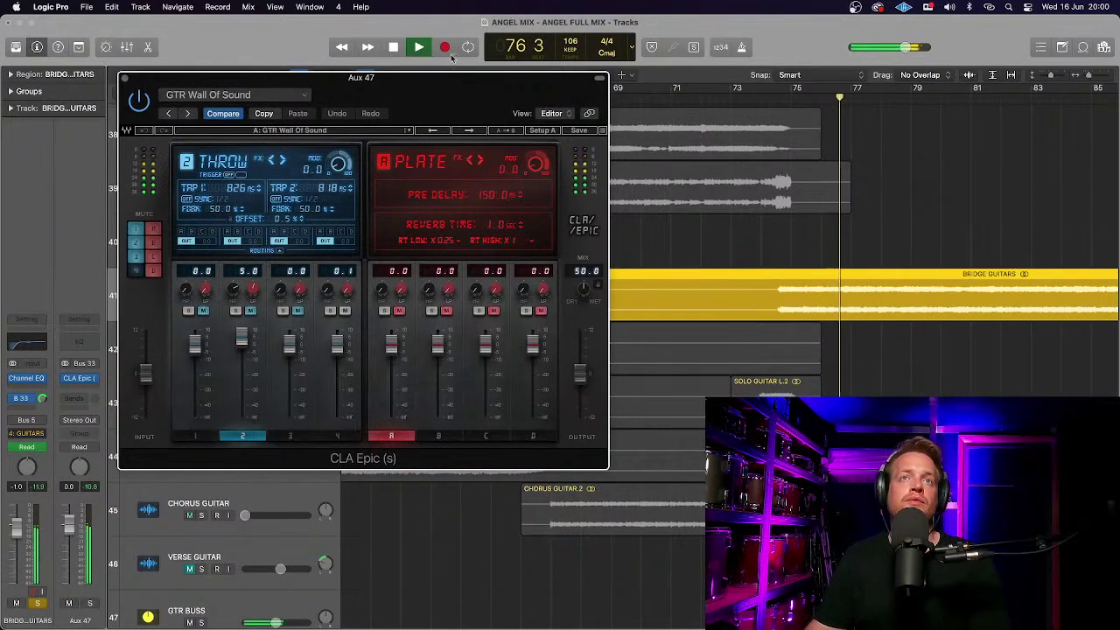
{"action": "left_click_drag", "start_coordinate": [440, 83], "coordinate": [491, 83]}
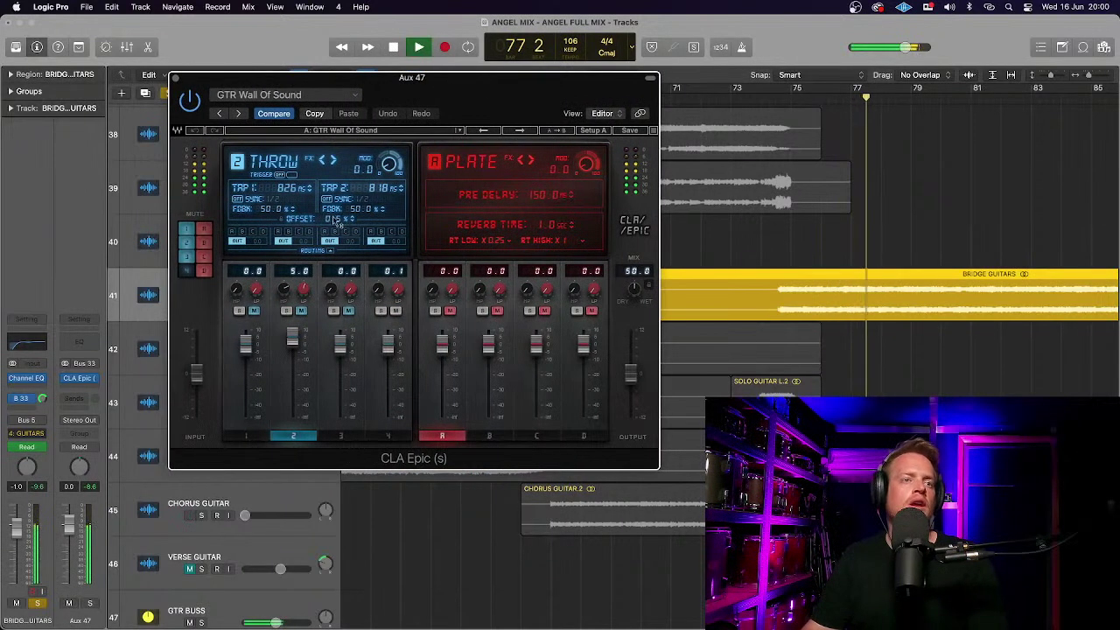
{"action": "key", "text": "space"}
Solo Aux 47 instead of BRIDGE GUITARS and compare its sound with CLA Epic bypassed and enabled.
{"action": "left_click", "coordinate": [88, 604]}
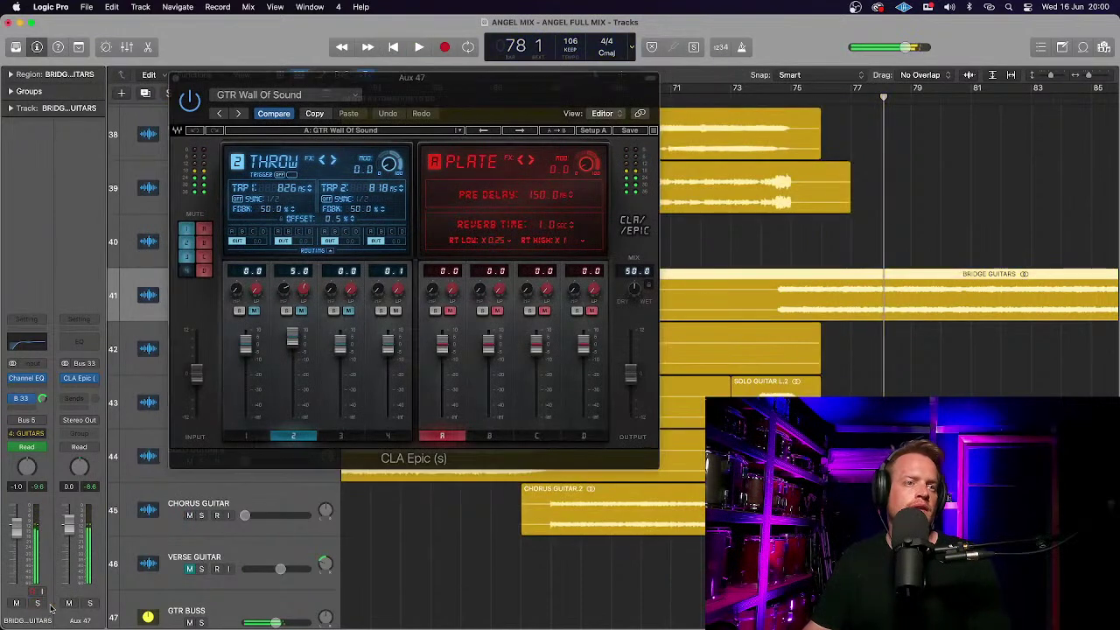
{"action": "key", "text": "space"}
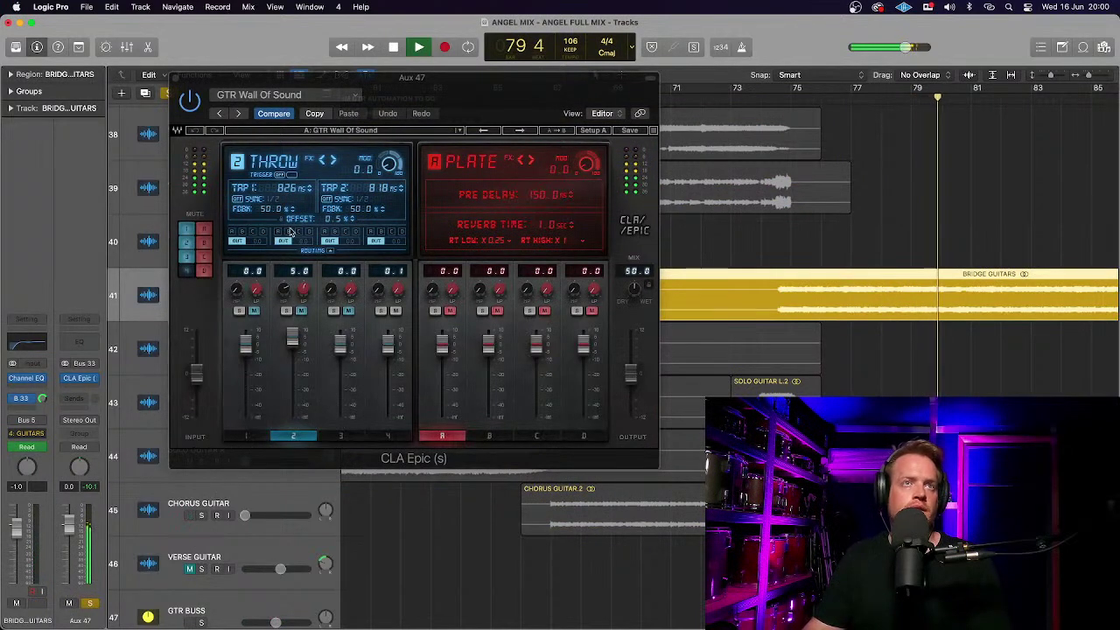
{"action": "left_click", "coordinate": [189, 100]}
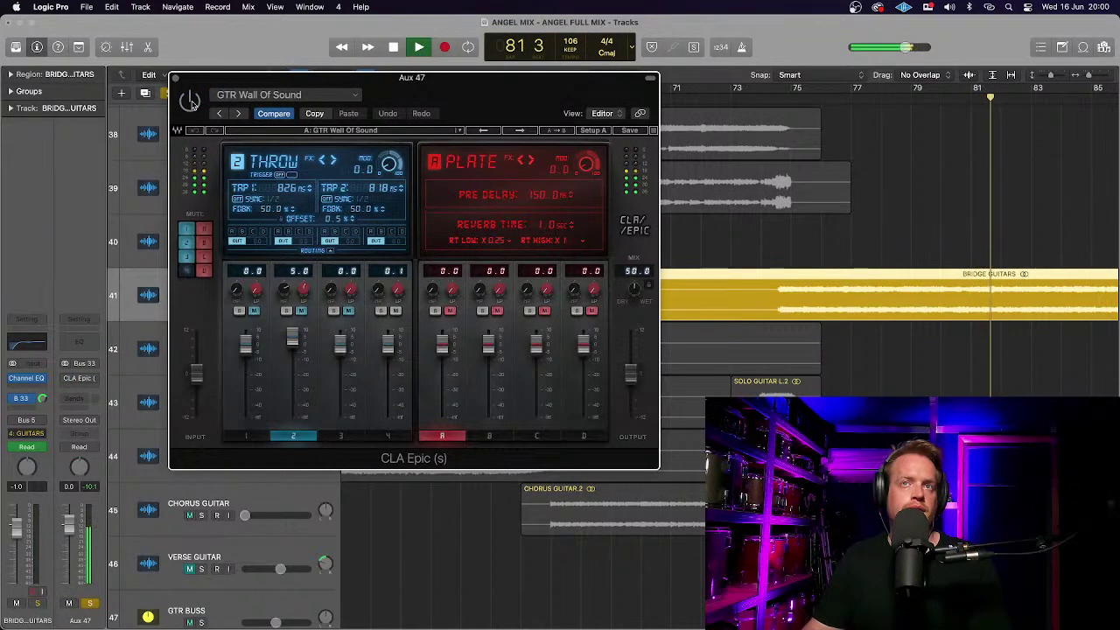
{"action": "left_click", "coordinate": [191, 102]}
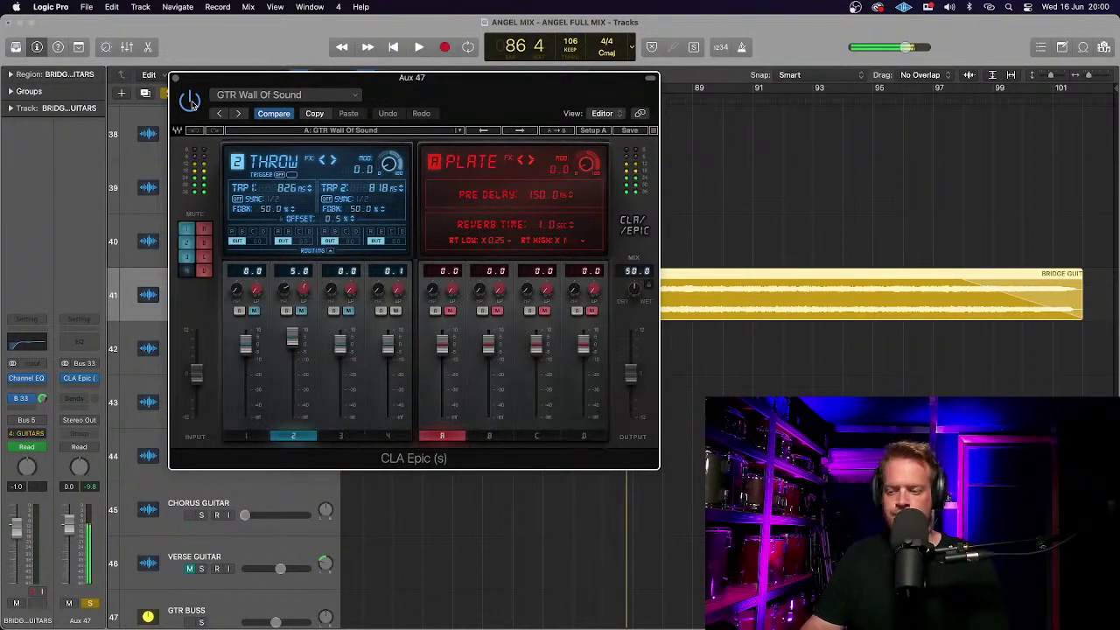
{"action": "left_click_drag", "start_coordinate": [203, 87], "coordinate": [160, 82]}
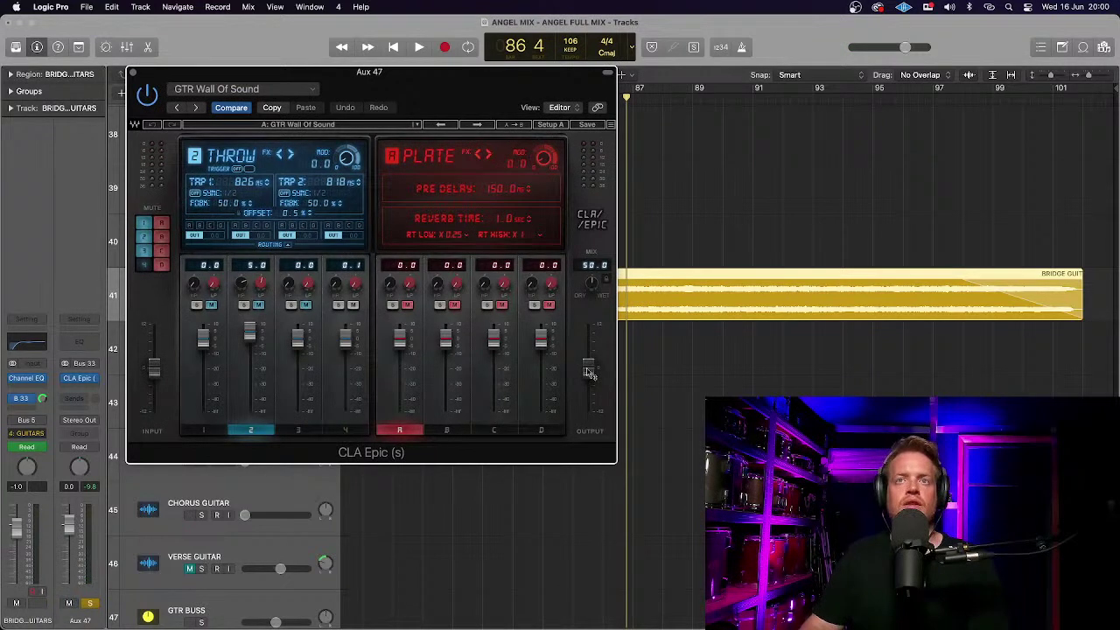
{"action": "key", "text": "space"}
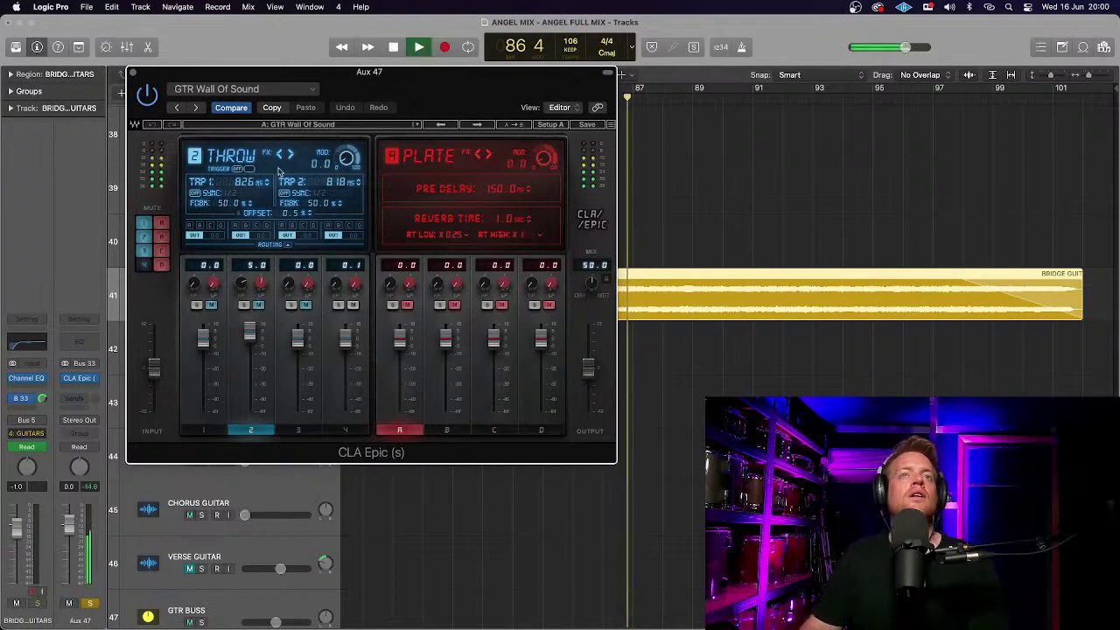
{"action": "key", "text": "space"}
Browse CLA Epic's factory presets on Aux 47 and load Pixie Dust in place of GTR Wall Of Sound.
{"action": "left_click", "coordinate": [313, 89]}
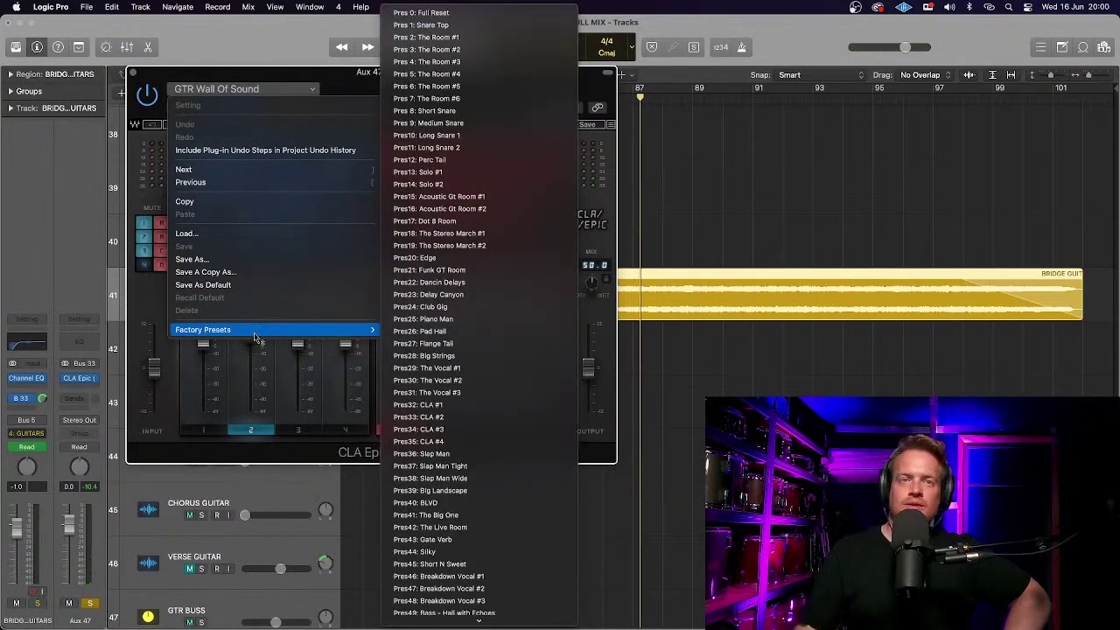
{"action": "scroll", "coordinate": [468, 337], "scroll_direction": "down", "scroll_amount": 5}
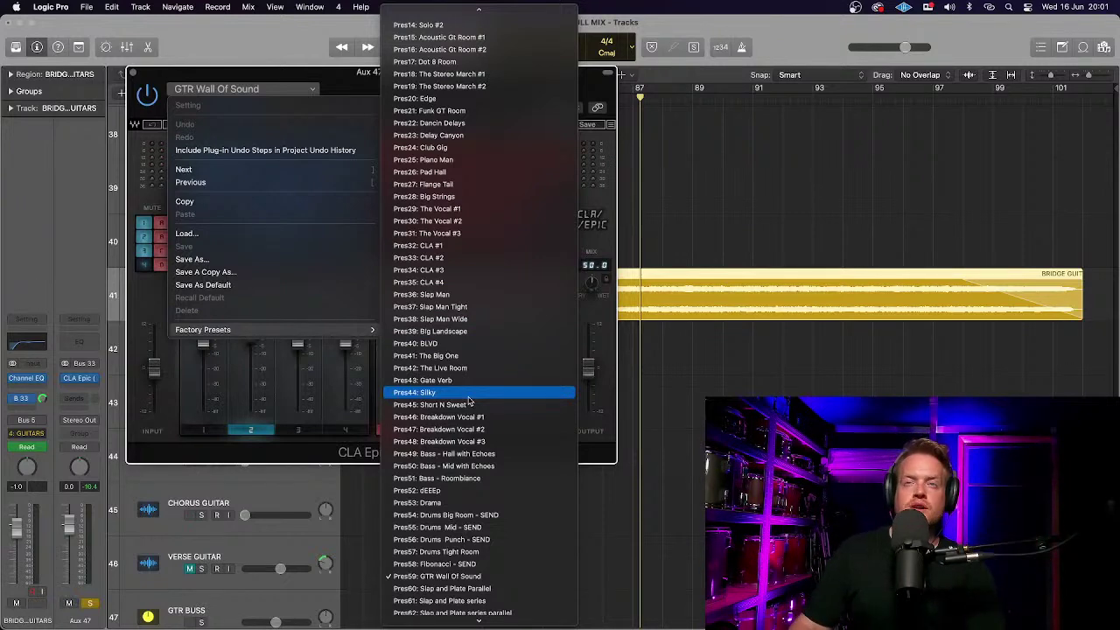
{"action": "scroll", "coordinate": [472, 401], "scroll_direction": "down", "scroll_amount": 6}
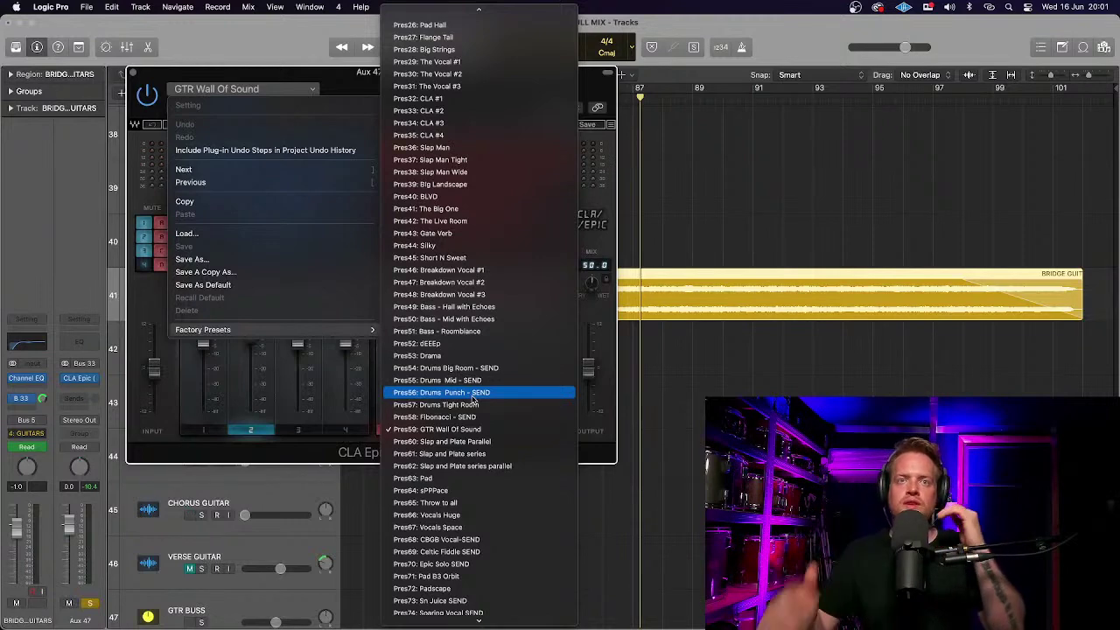
{"action": "scroll", "coordinate": [474, 401], "scroll_direction": "down", "scroll_amount": 3}
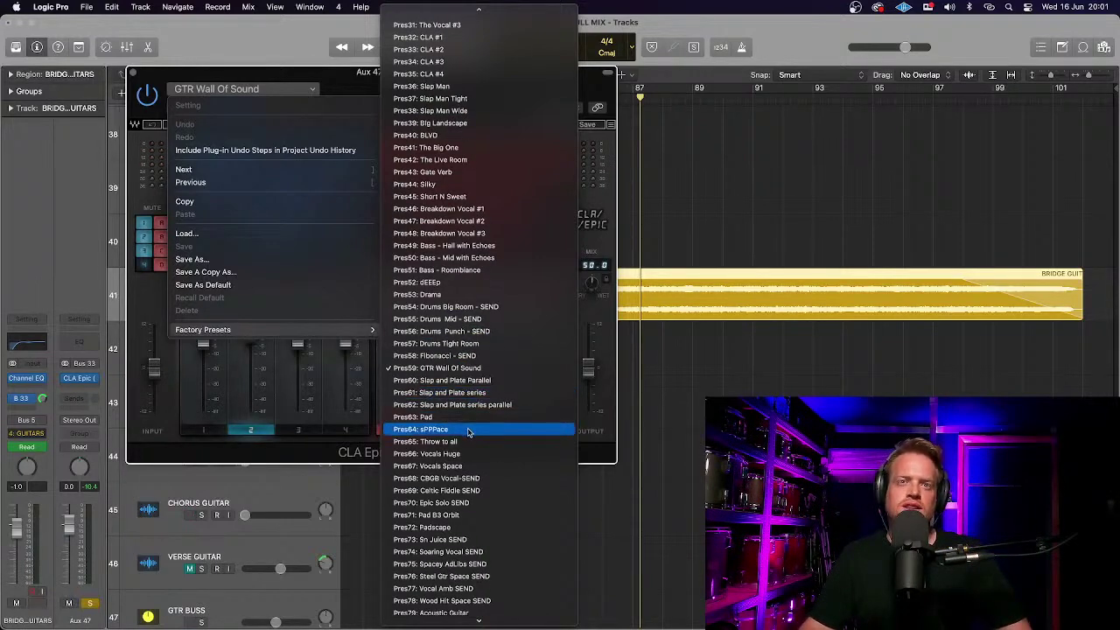
{"action": "scroll", "coordinate": [477, 433], "scroll_direction": "down", "scroll_amount": 10}
{"action": "scroll", "coordinate": [487, 528], "scroll_direction": "down", "scroll_amount": 3}
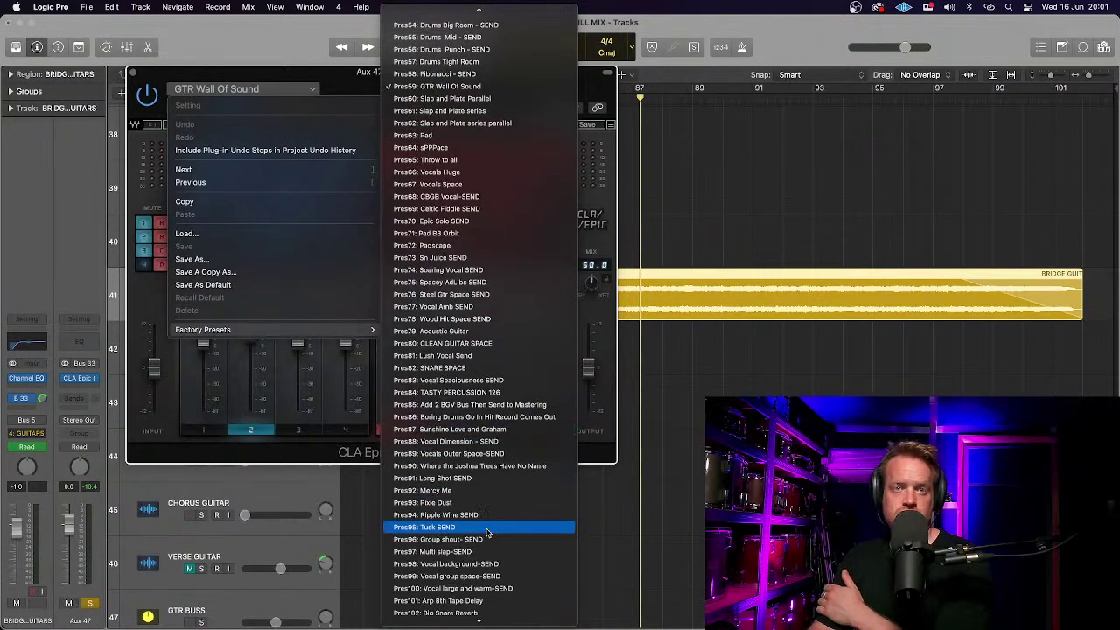
{"action": "key", "text": "Escape"}
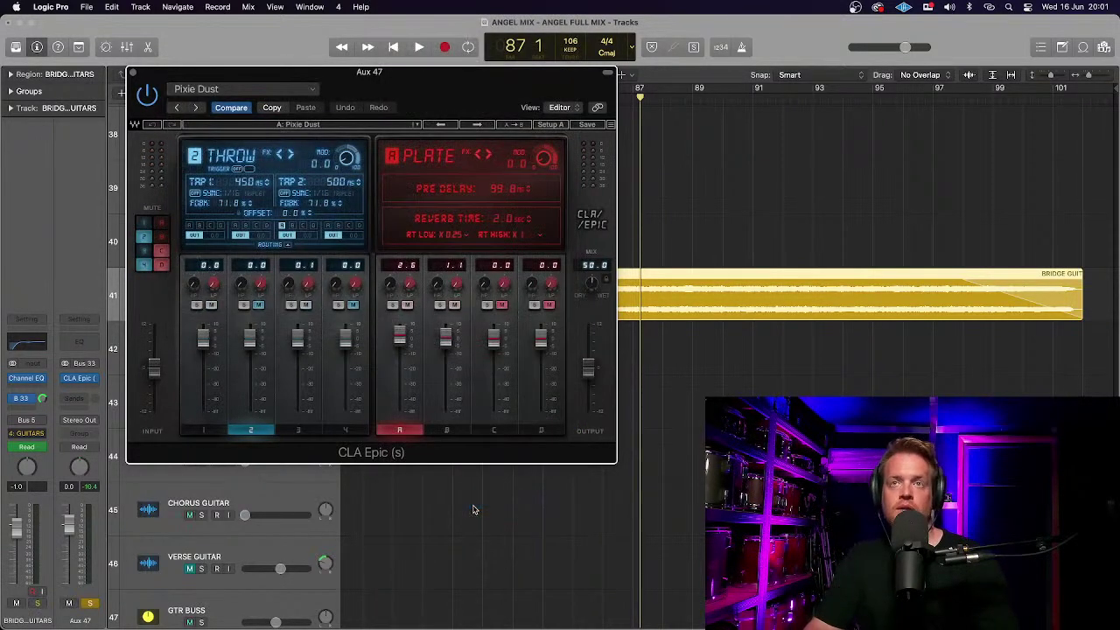
Compare the soloed Aux 47 sound with the Pixie Dust preset bypassed and enabled, and close the plug-in window.
{"action": "key", "text": "space"}
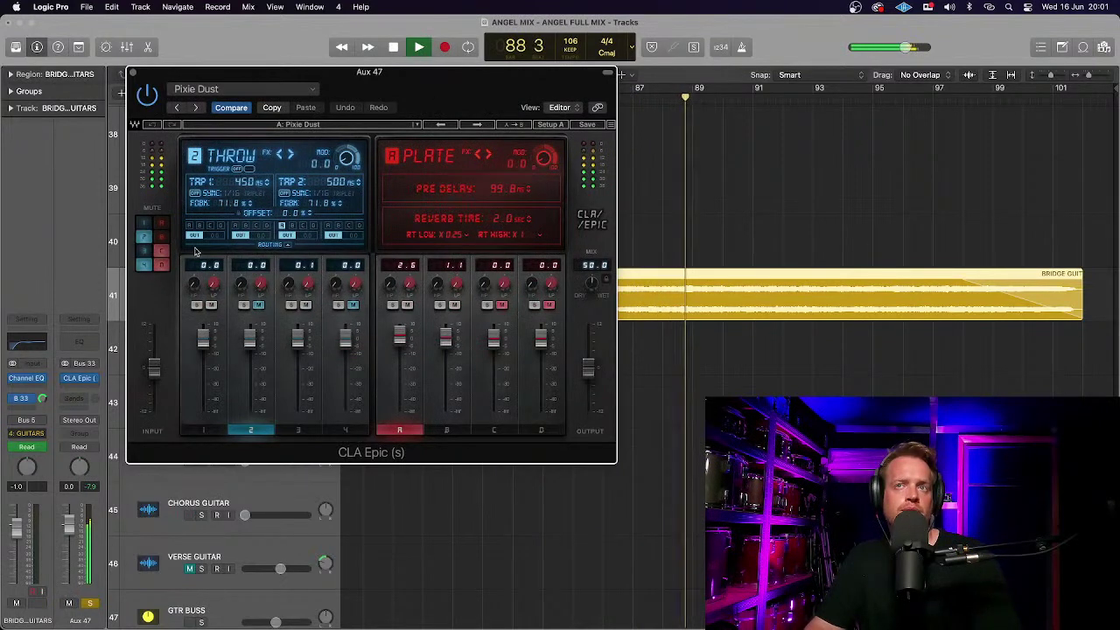
{"action": "left_click", "coordinate": [147, 94]}
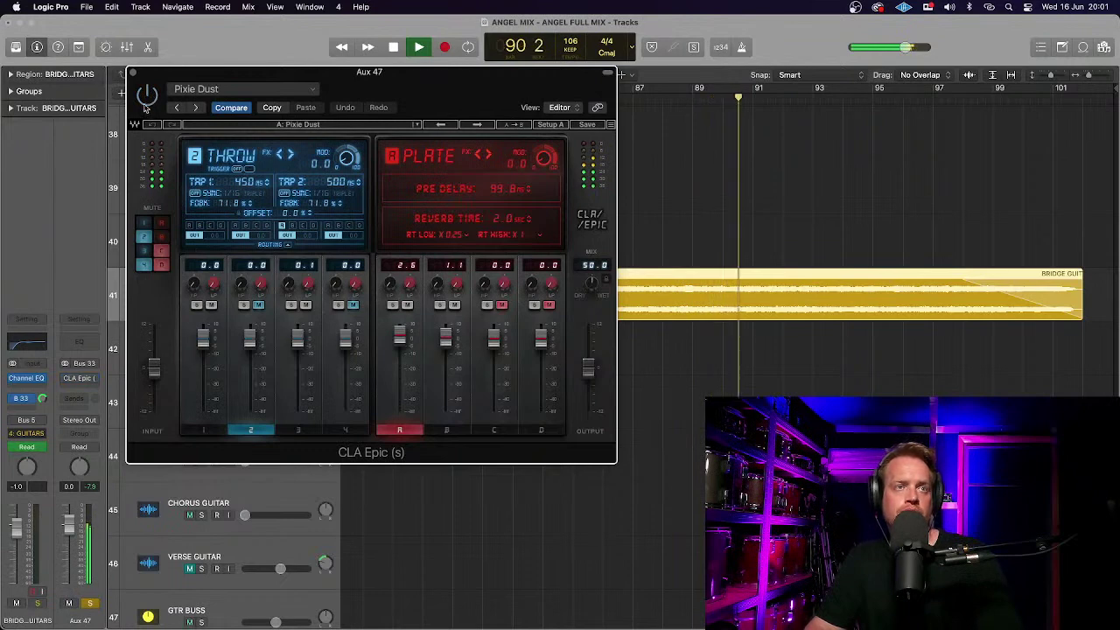
{"action": "left_click", "coordinate": [147, 95]}
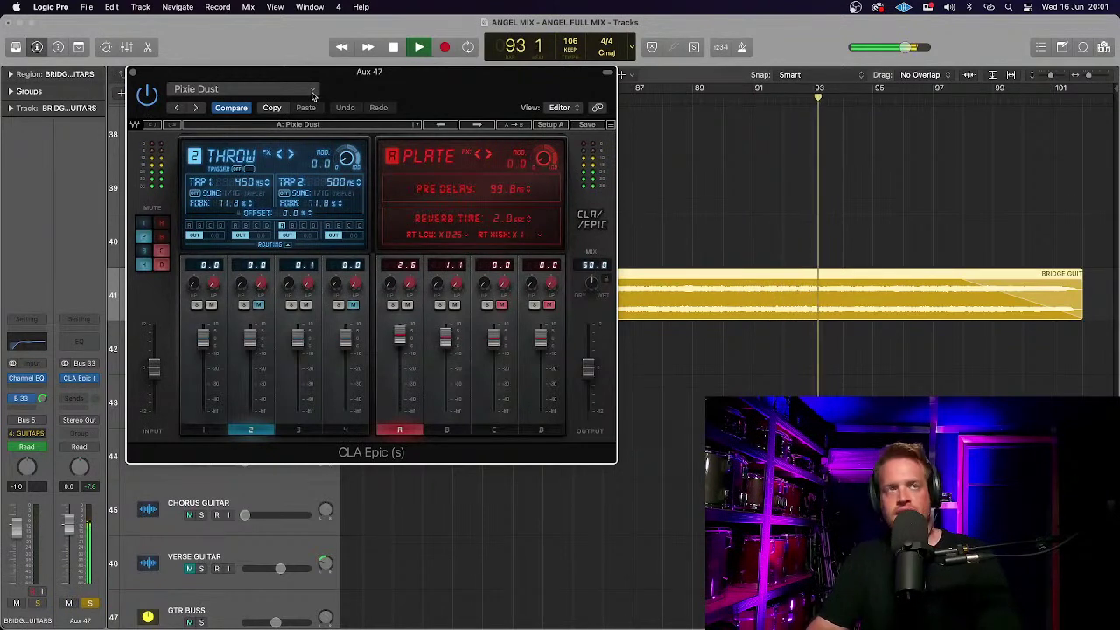
{"action": "key", "text": "space"}
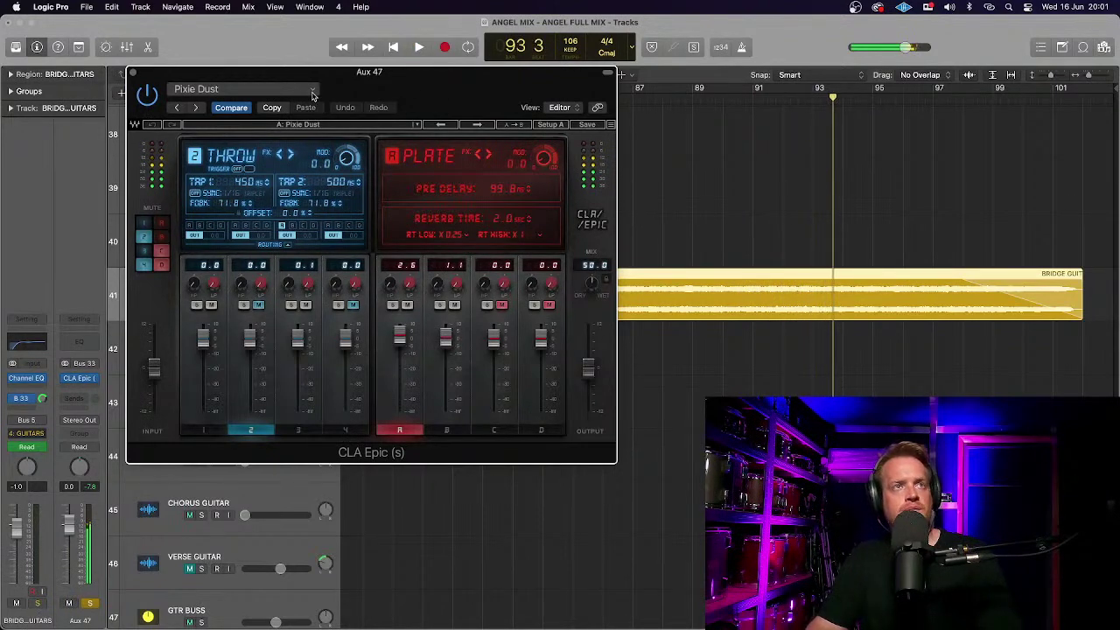
{"action": "left_click", "coordinate": [132, 74]}
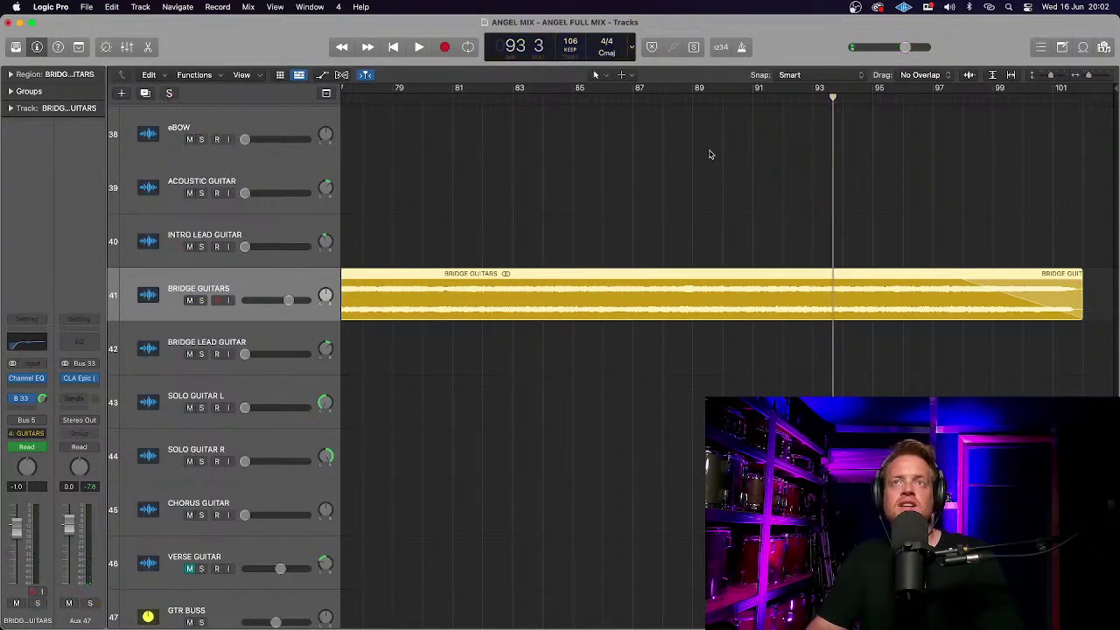
Play from about bar 74, solo BRIDGE GUITARS and compare them with Aux 47 muted and unmuted.
{"action": "key", "text": "space"}
{"action": "scroll", "coordinate": [638, 194], "scroll_direction": "left", "scroll_amount": 3}
{"action": "scroll", "coordinate": [638, 194], "scroll_direction": "left", "scroll_amount": 2}
{"action": "left_click", "coordinate": [399, 98]}
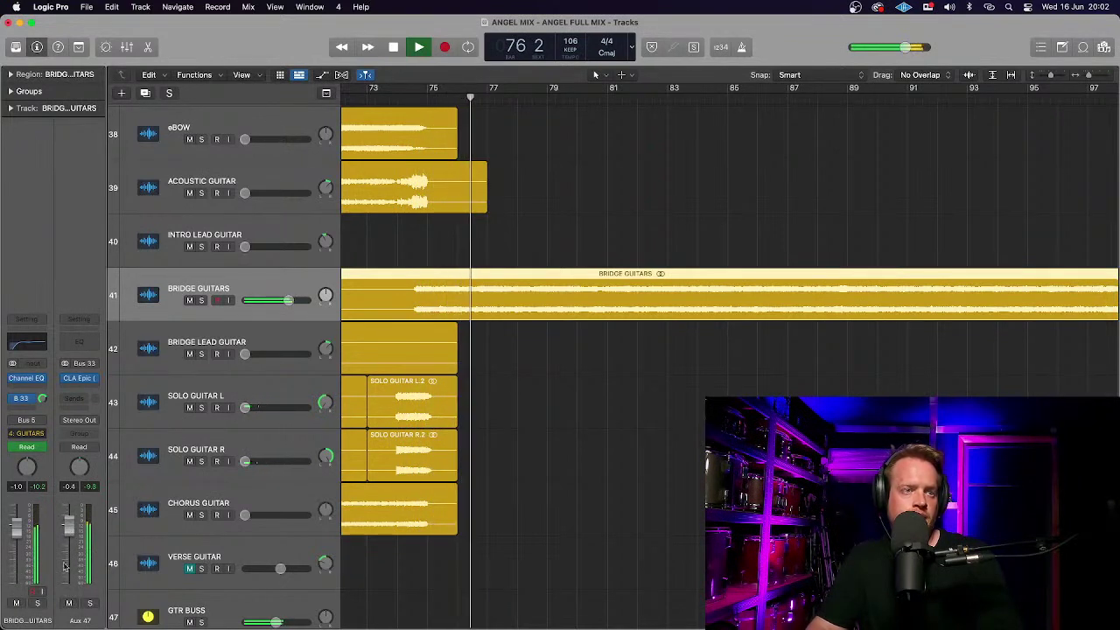
{"action": "key", "text": "s"}
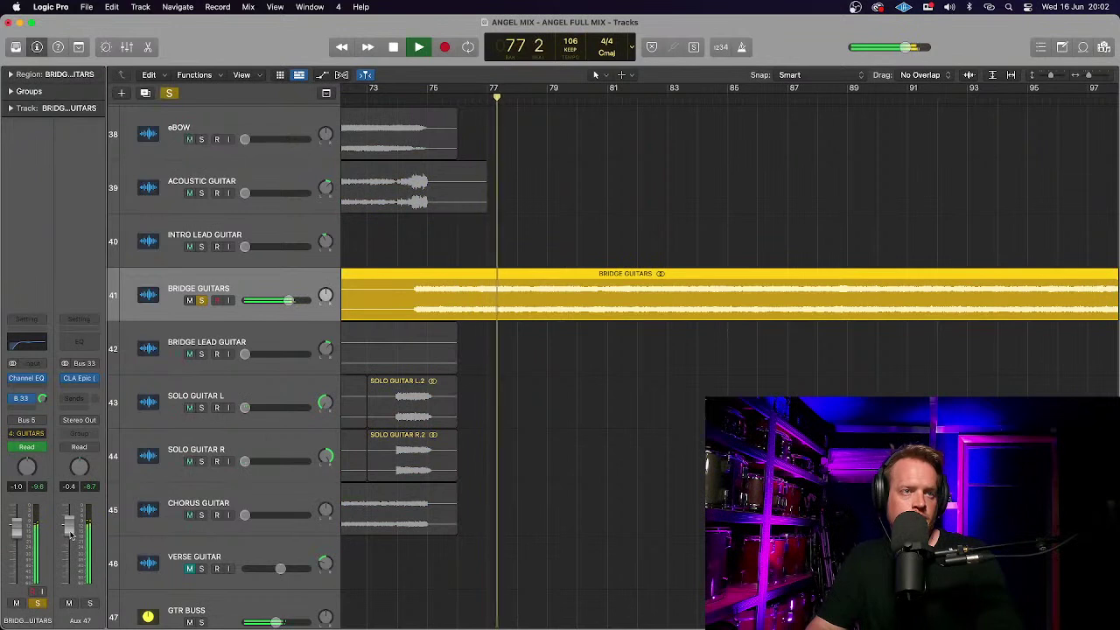
{"action": "left_click", "coordinate": [70, 603]}
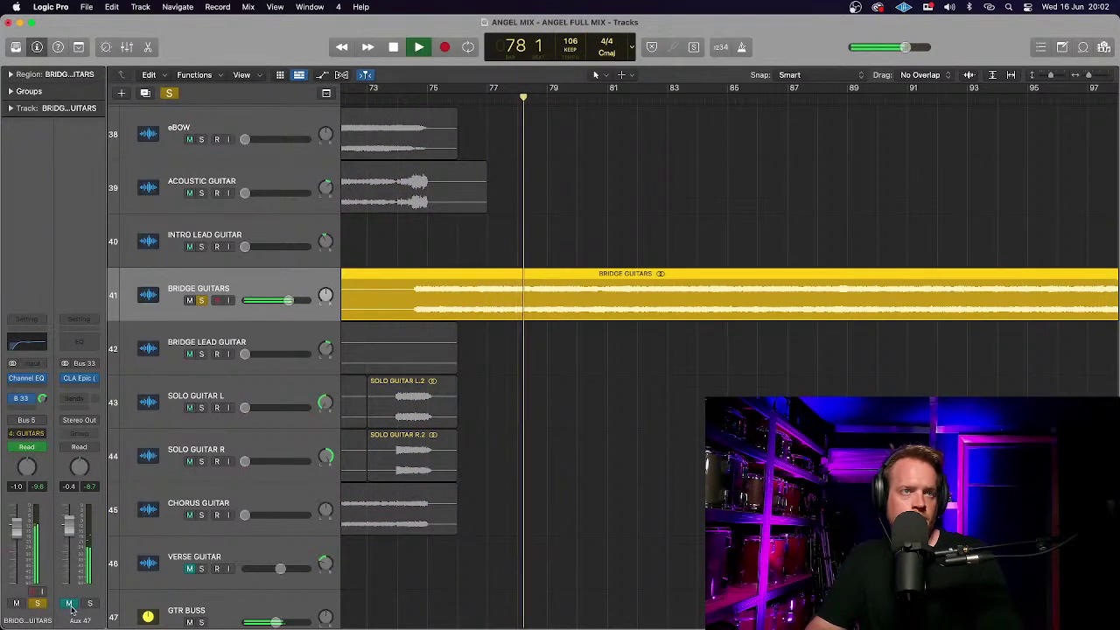
{"action": "left_click", "coordinate": [69, 603]}
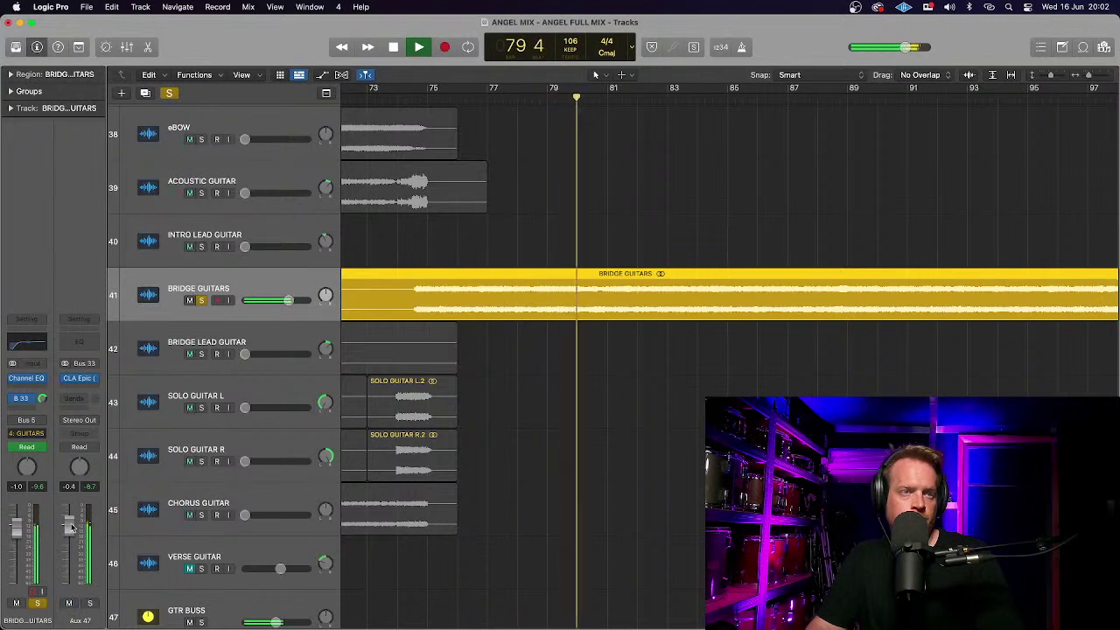
Lower the Aux 47 fader to -11.0 dB while listening to the soloed BRIDGE GUITARS.
{"action": "key", "text": "space"}
{"action": "mouse_move", "coordinate": [69, 627]}
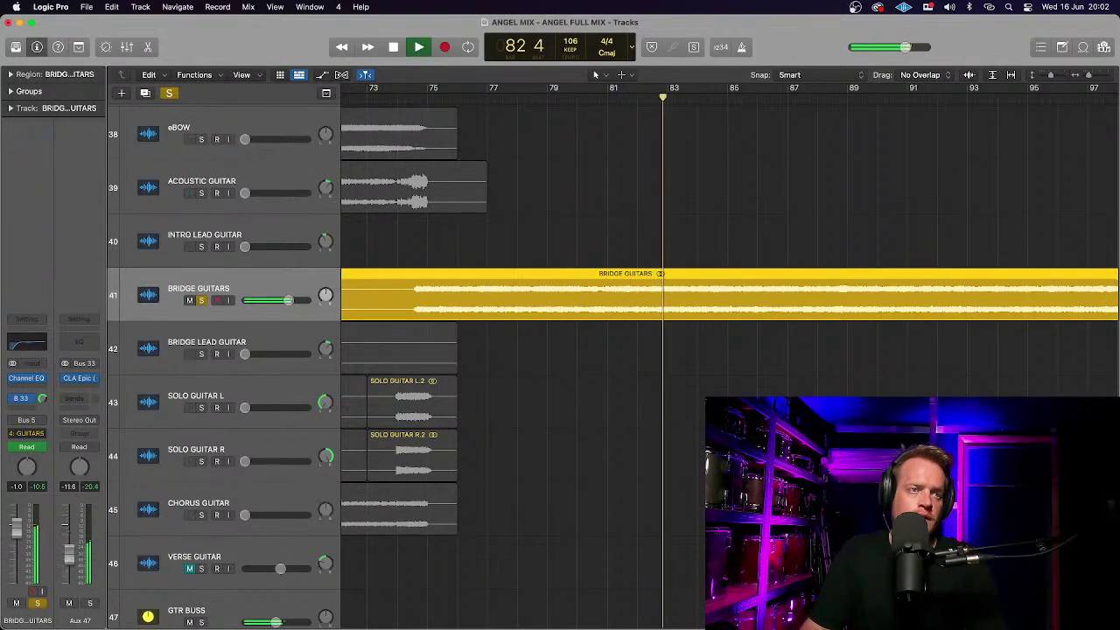
{"action": "key", "text": "space"}
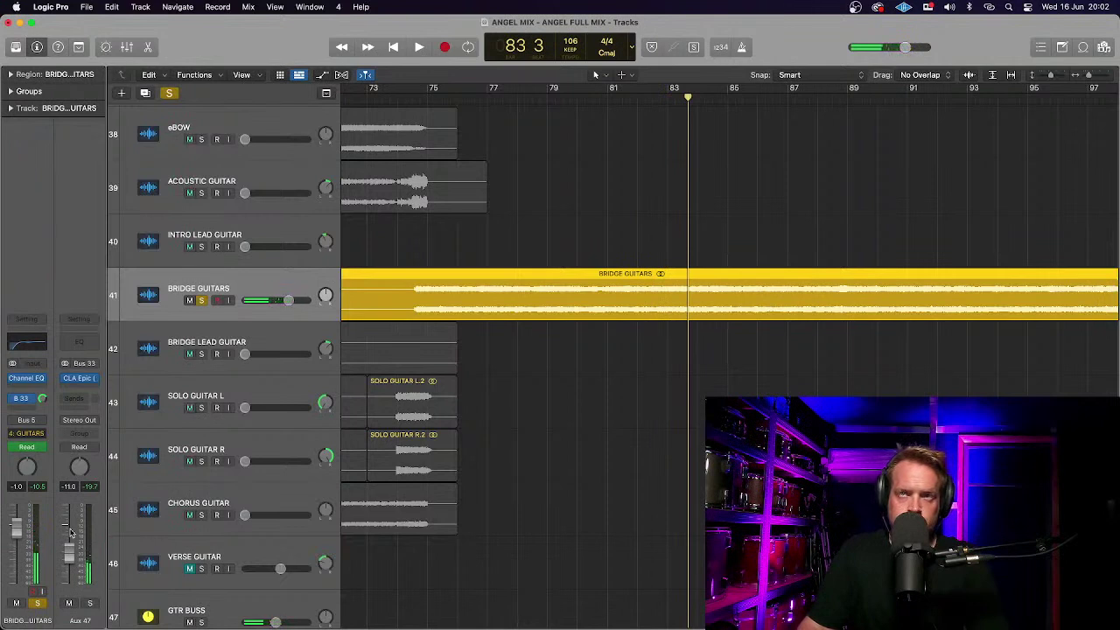
Unsolo BRIDGE GUITARS and audition them with the Aux 47 effect in the full mix.
{"action": "key", "text": "s"}
{"action": "key", "text": "space"}
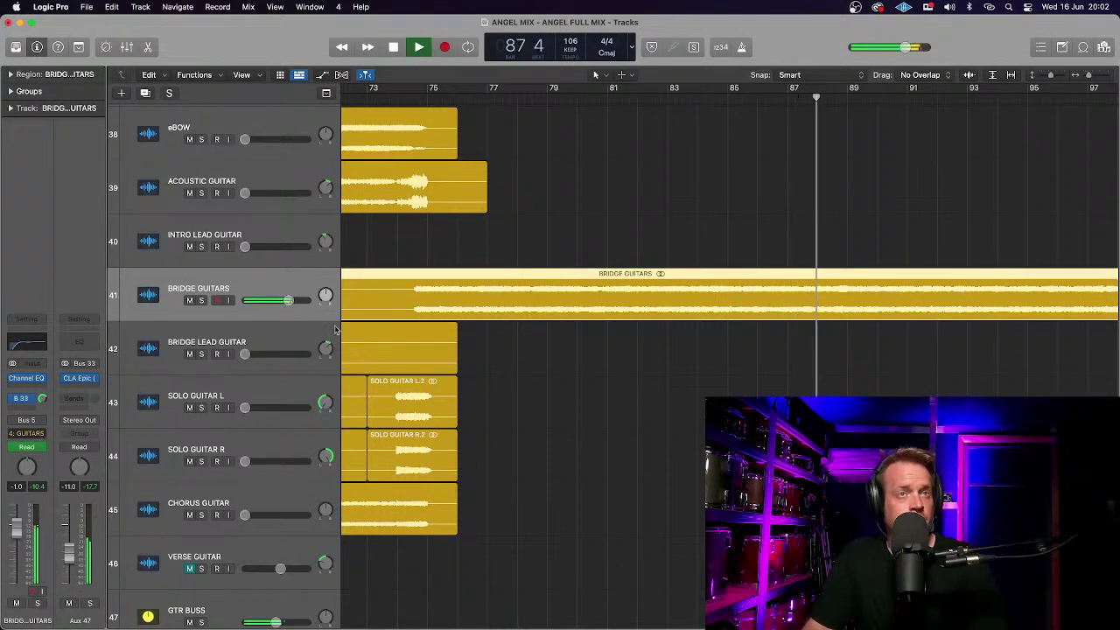
{"action": "key", "text": "super+Left"}
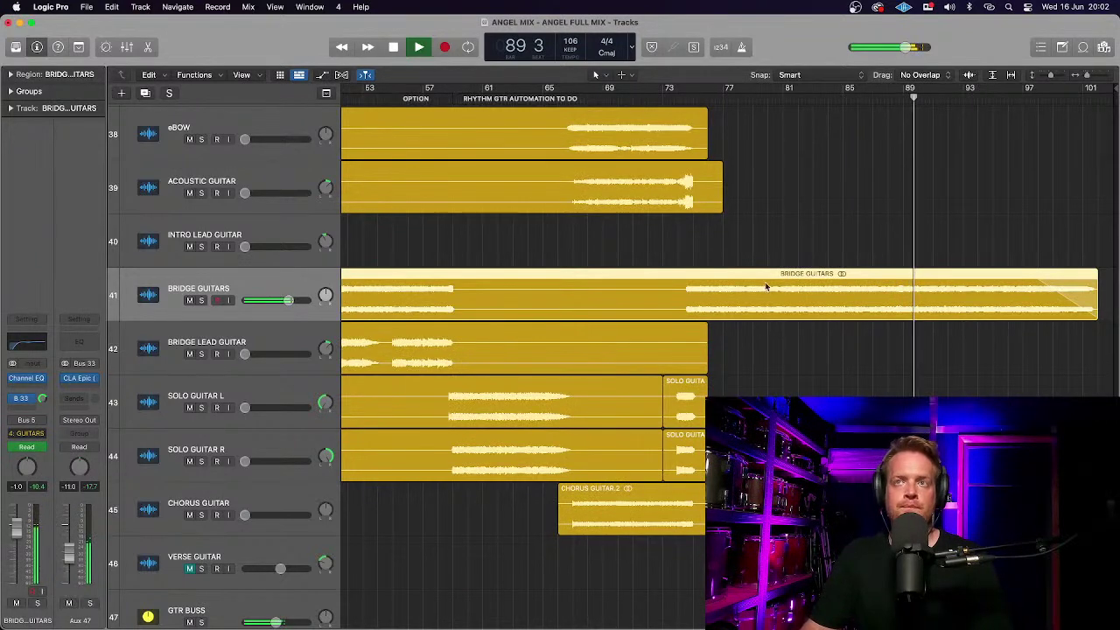
{"action": "key", "text": "space"}
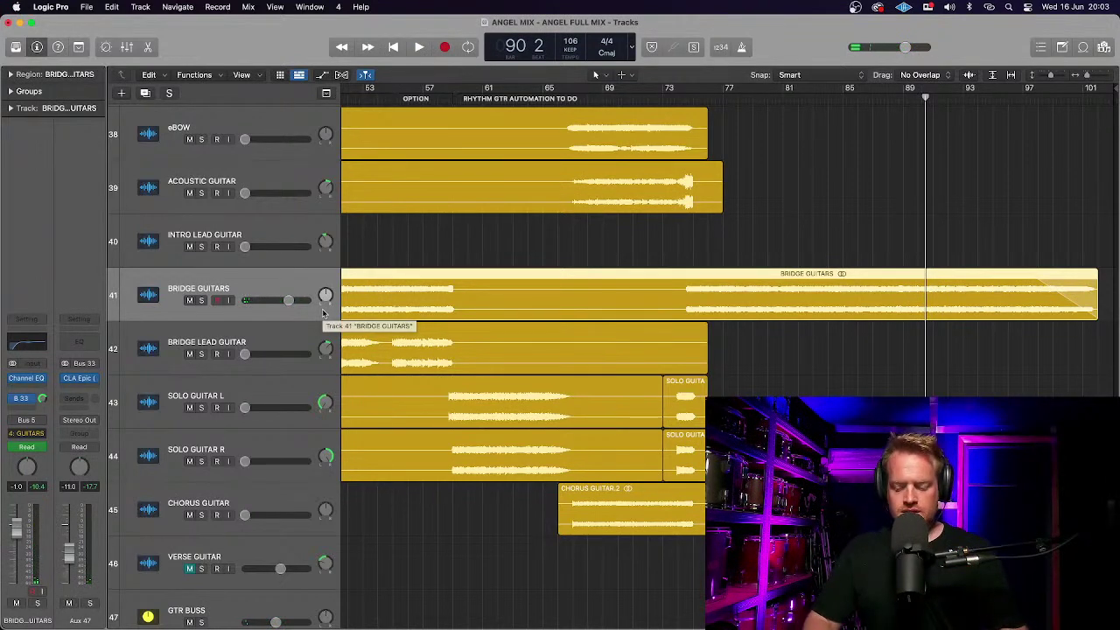
Deselect all regions, fit the whole arrangement in view and look over the keys and guitar tracks.
{"action": "key", "text": "z"}
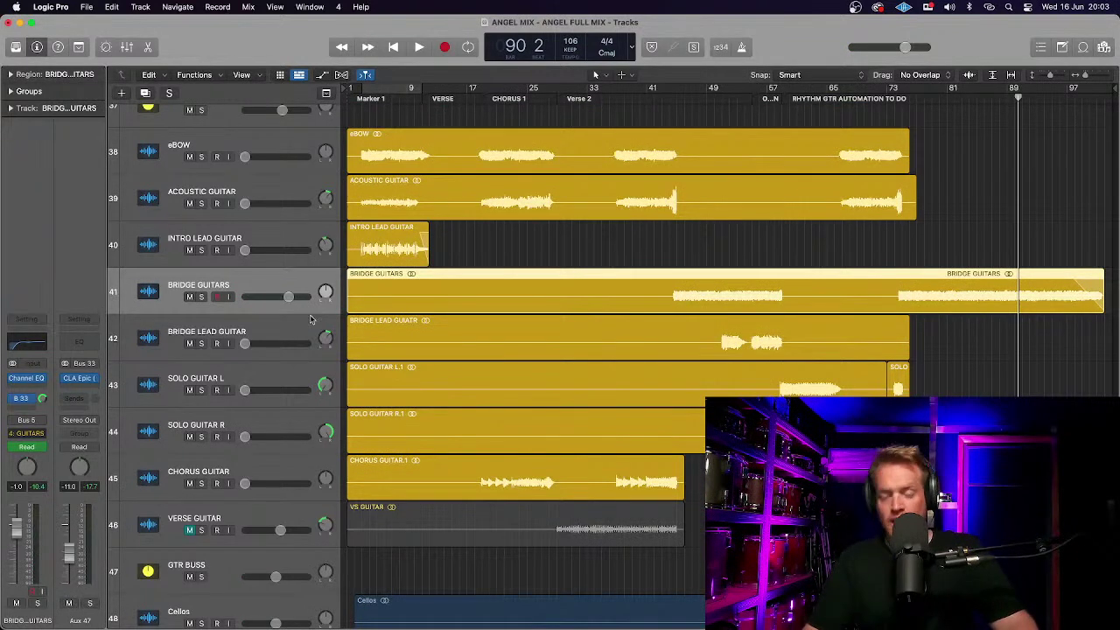
{"action": "key", "text": "super+shift+a"}
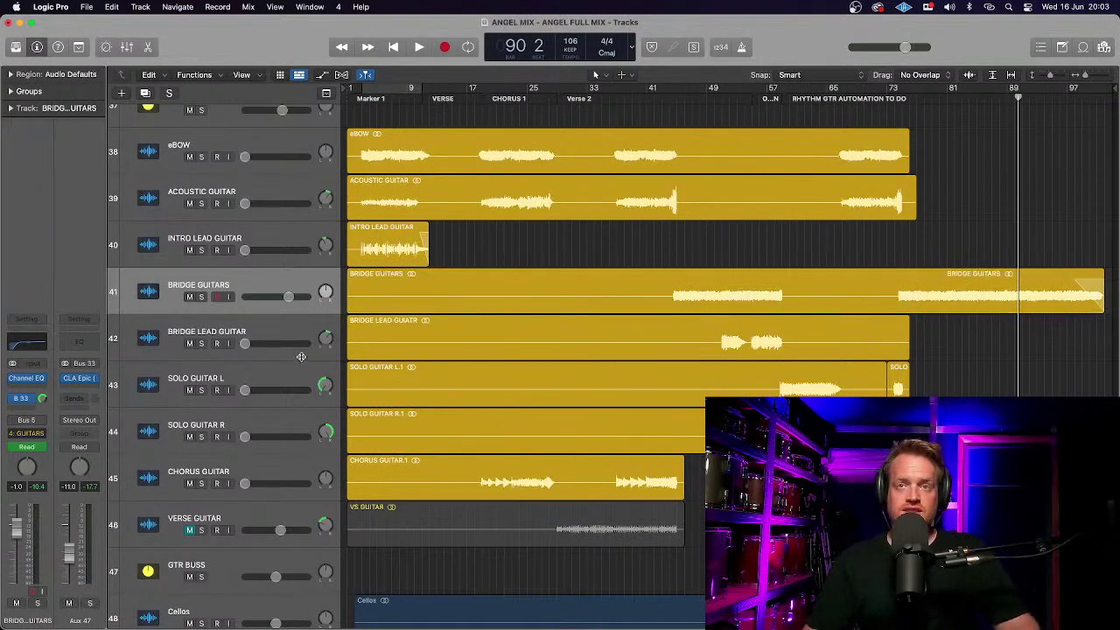
{"action": "key", "text": "z"}
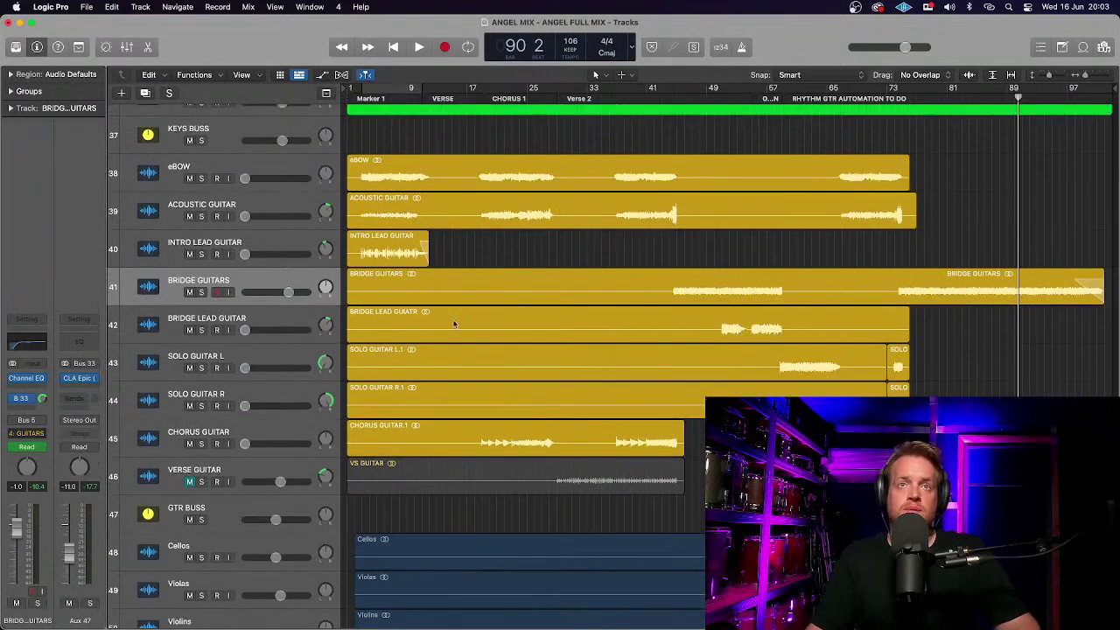
{"action": "scroll", "coordinate": [623, 275], "scroll_direction": "up", "scroll_amount": 1}
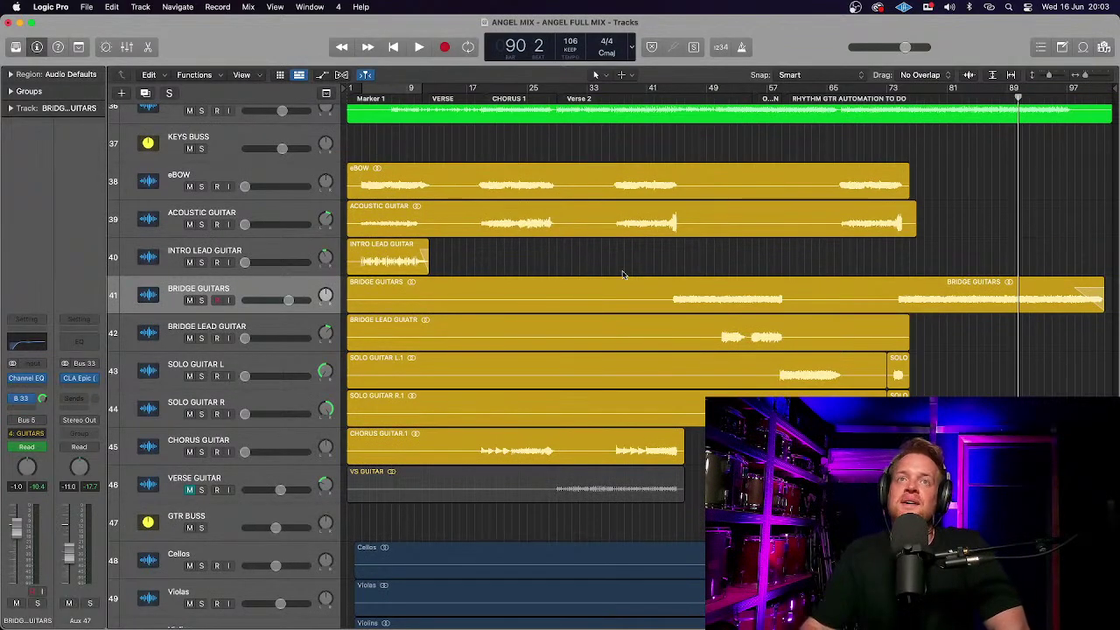
{"action": "scroll", "coordinate": [623, 275], "scroll_direction": "up", "scroll_amount": 10}
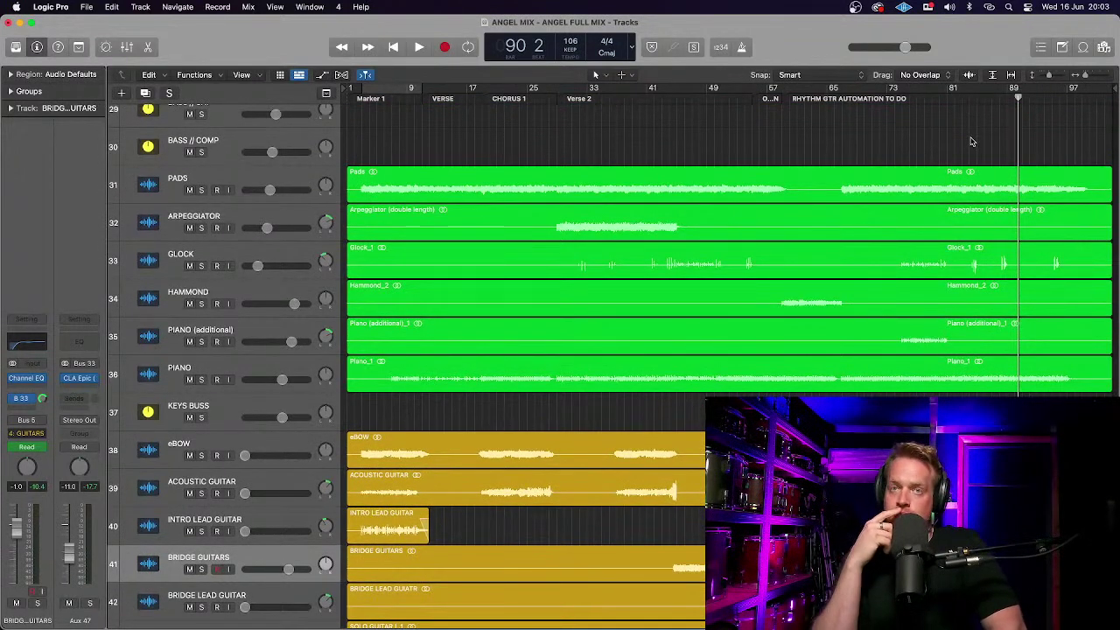
{"action": "scroll", "coordinate": [971, 142], "scroll_direction": "down", "scroll_amount": 3}
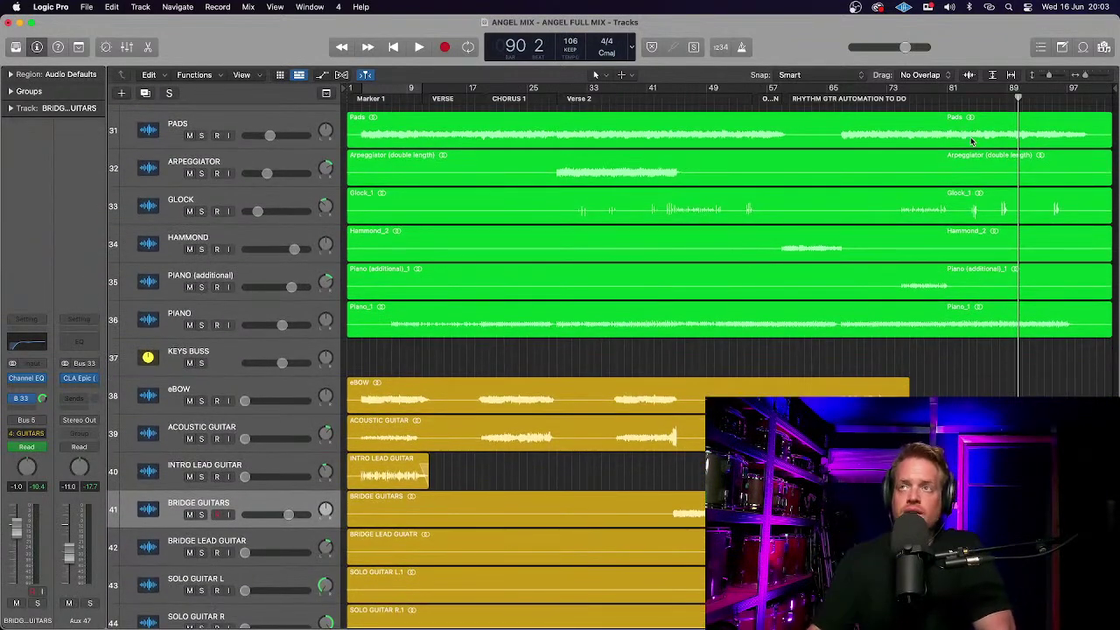
{"action": "scroll", "coordinate": [971, 142], "scroll_direction": "up", "scroll_amount": 1}
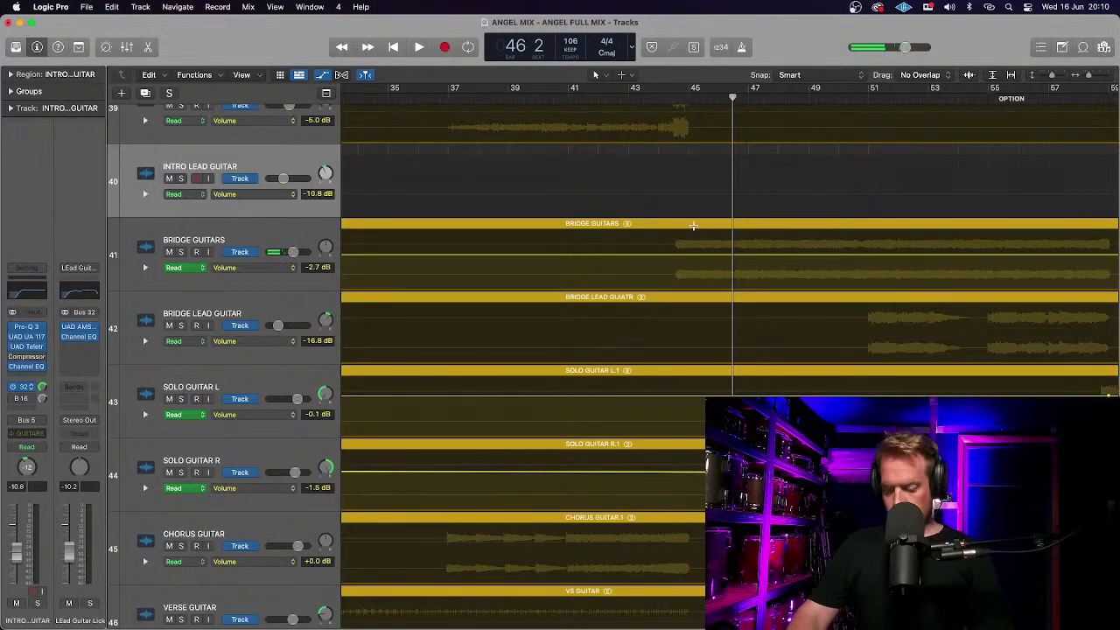
Select the BRIDGE GUITARS track and audition its entry in the mix from bar 44.
{"action": "scroll", "coordinate": [693, 225], "scroll_direction": "up", "scroll_amount": 5}
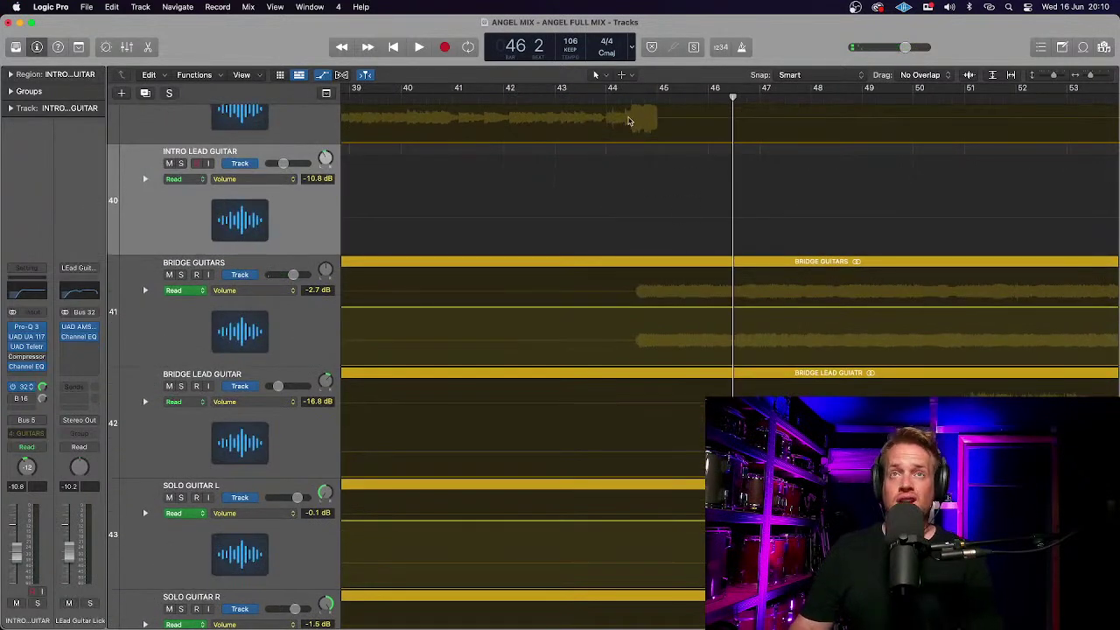
{"action": "left_click", "coordinate": [610, 98]}
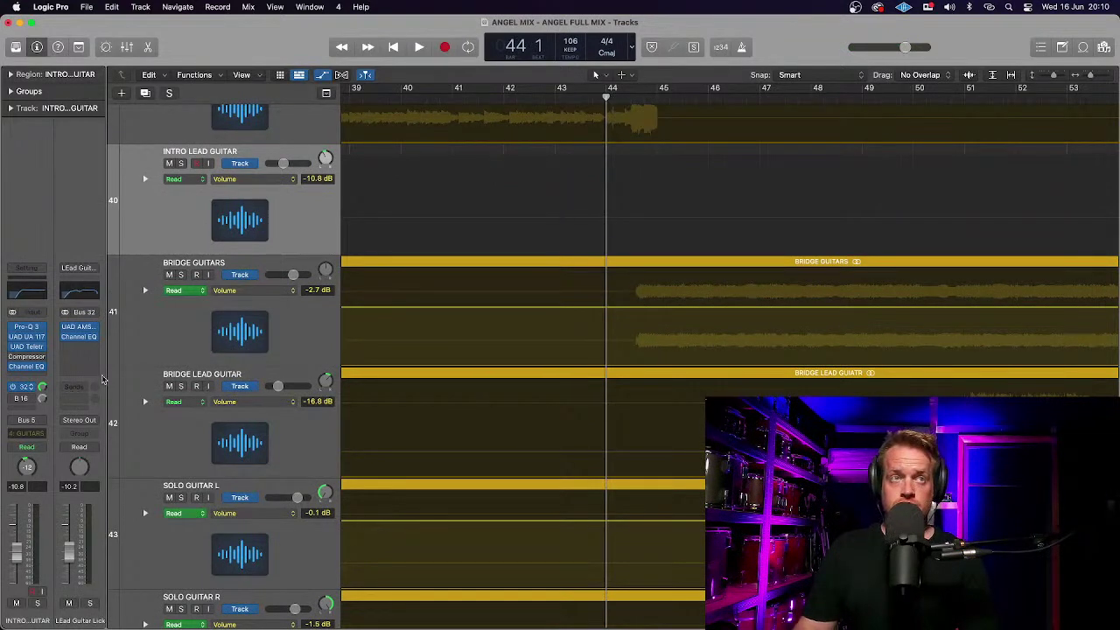
{"action": "left_click", "coordinate": [288, 341]}
{"action": "key", "text": "space"}
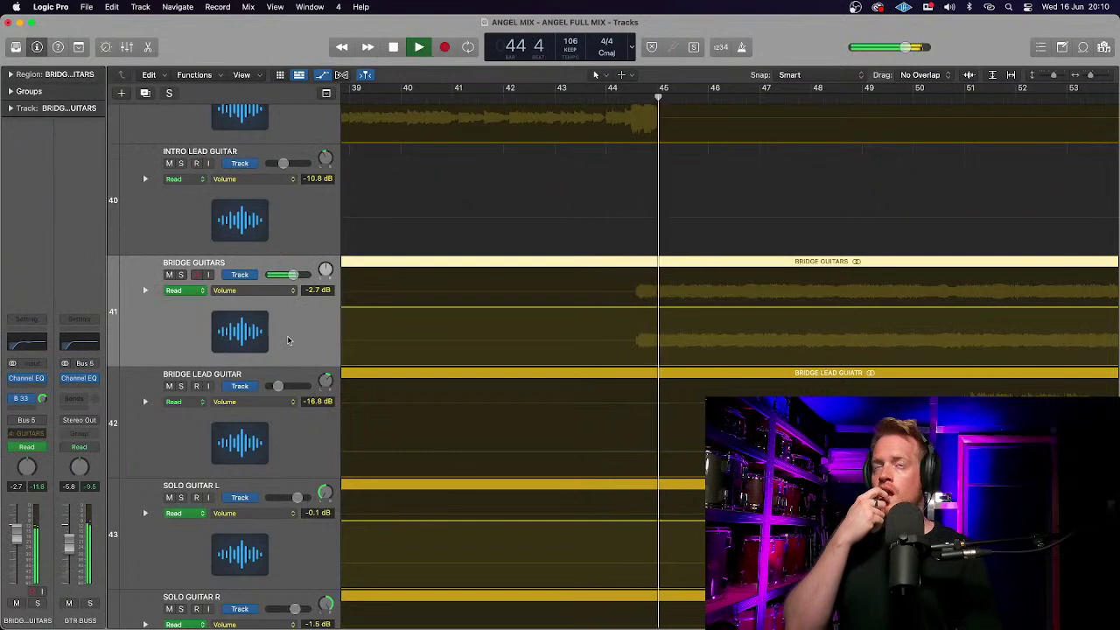
{"action": "key", "text": "a"}
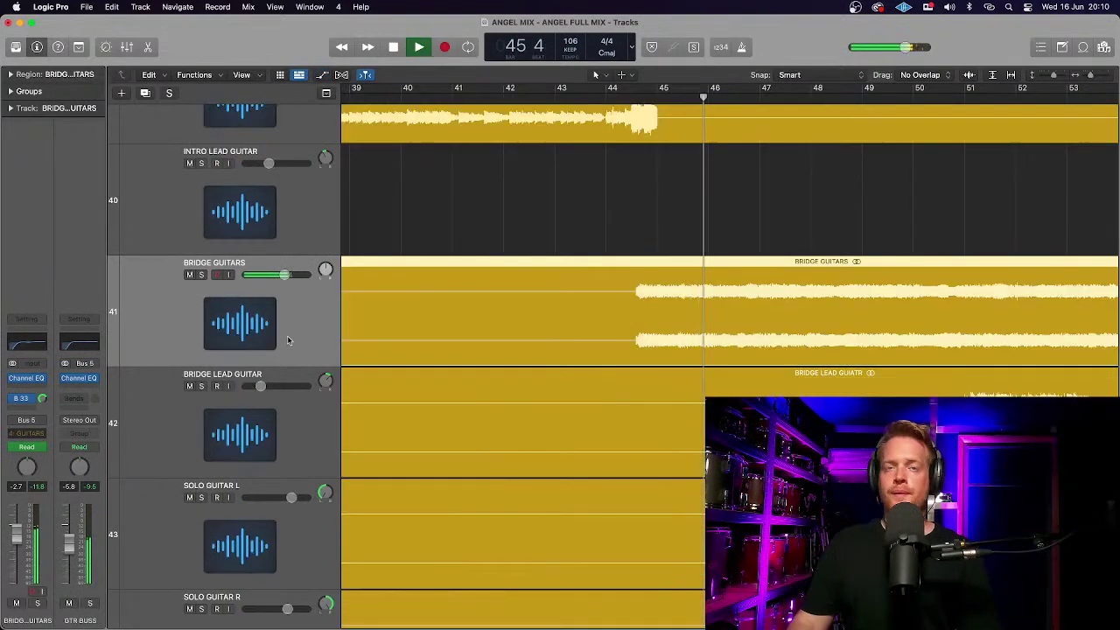
{"action": "key", "text": "a"}
{"action": "key", "text": "space"}
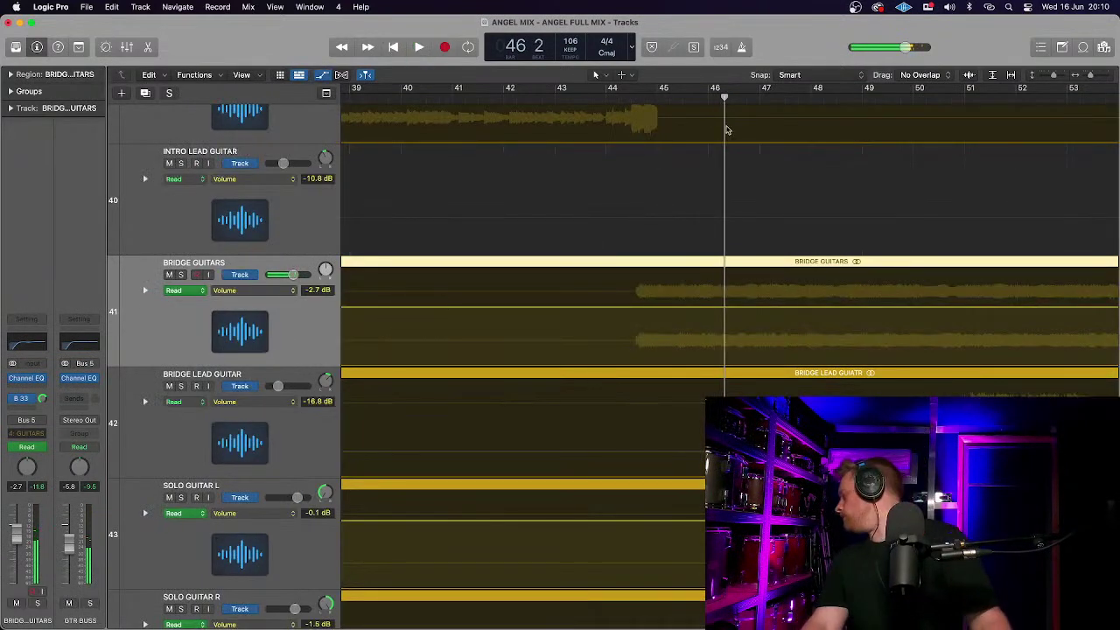
Compare the guitar tracks around bars 44 and 45 and audition the transition into the bridge.
{"action": "left_click", "coordinate": [655, 99]}
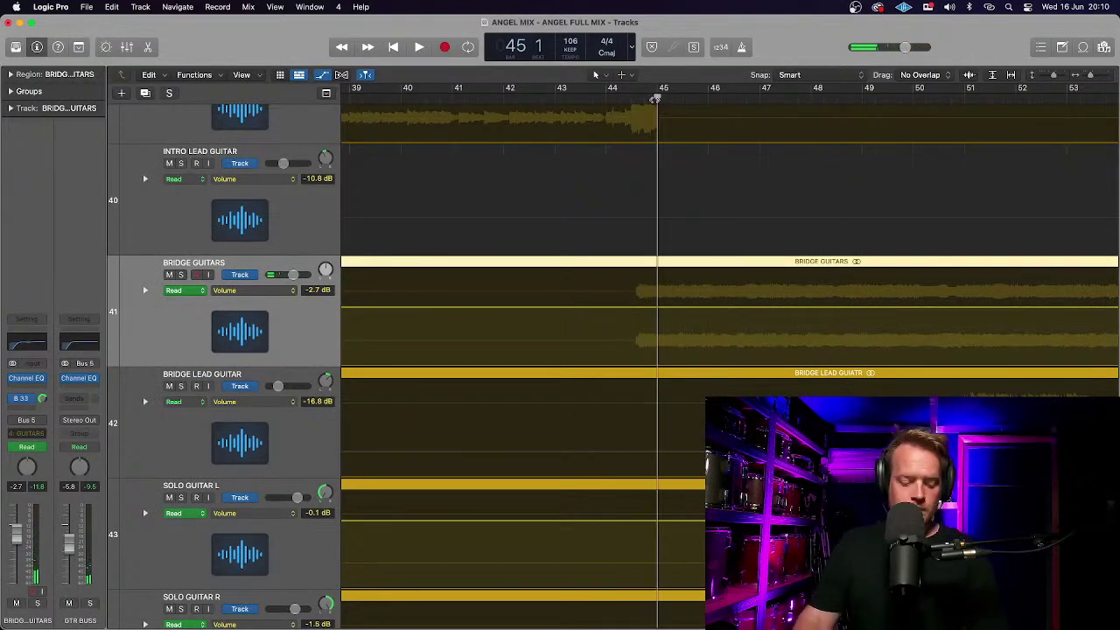
{"action": "key", "text": "super+Right"}
{"action": "key", "text": "super+Down"}
{"action": "scroll", "coordinate": [561, 180], "scroll_direction": "up", "scroll_amount": 5}
{"action": "left_click", "coordinate": [549, 100]}
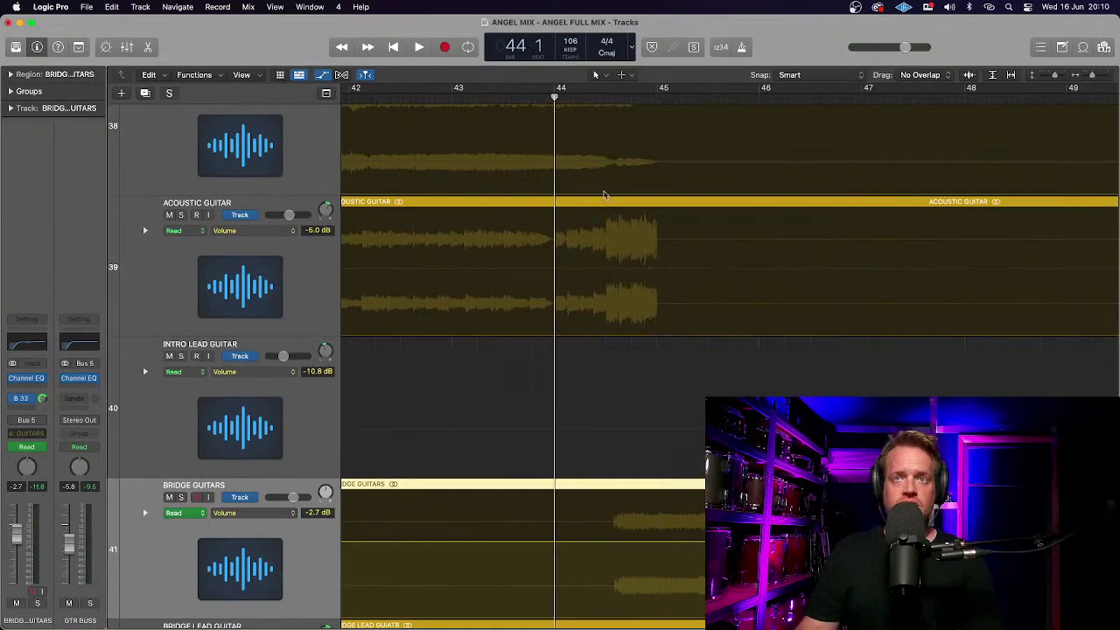
{"action": "scroll", "coordinate": [602, 191], "scroll_direction": "down", "scroll_amount": 15}
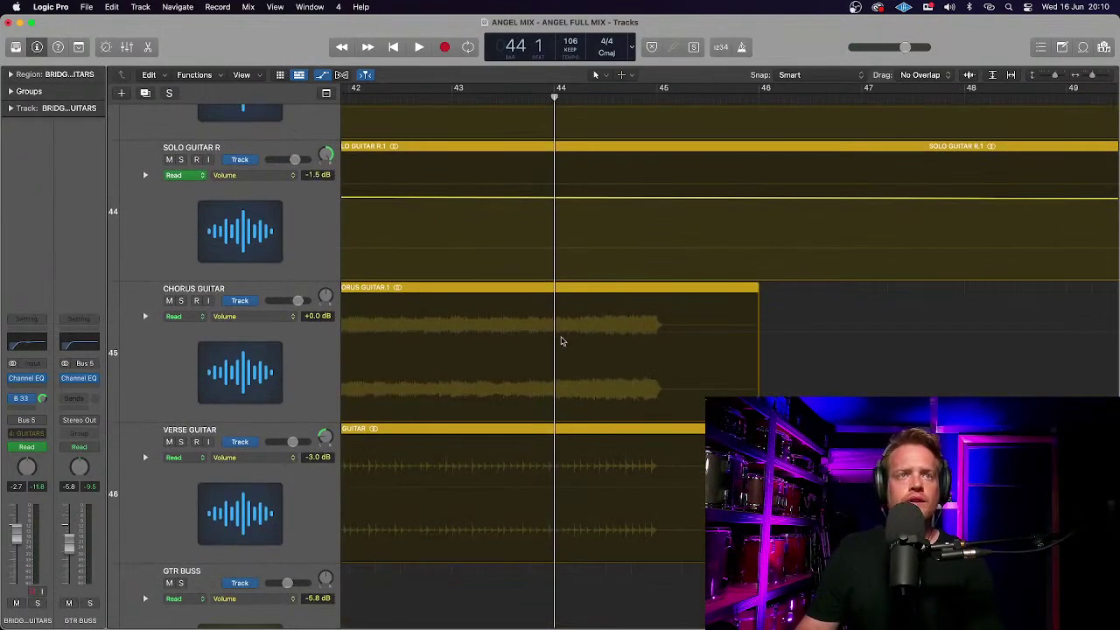
{"action": "scroll", "coordinate": [561, 341], "scroll_direction": "up", "scroll_amount": 12}
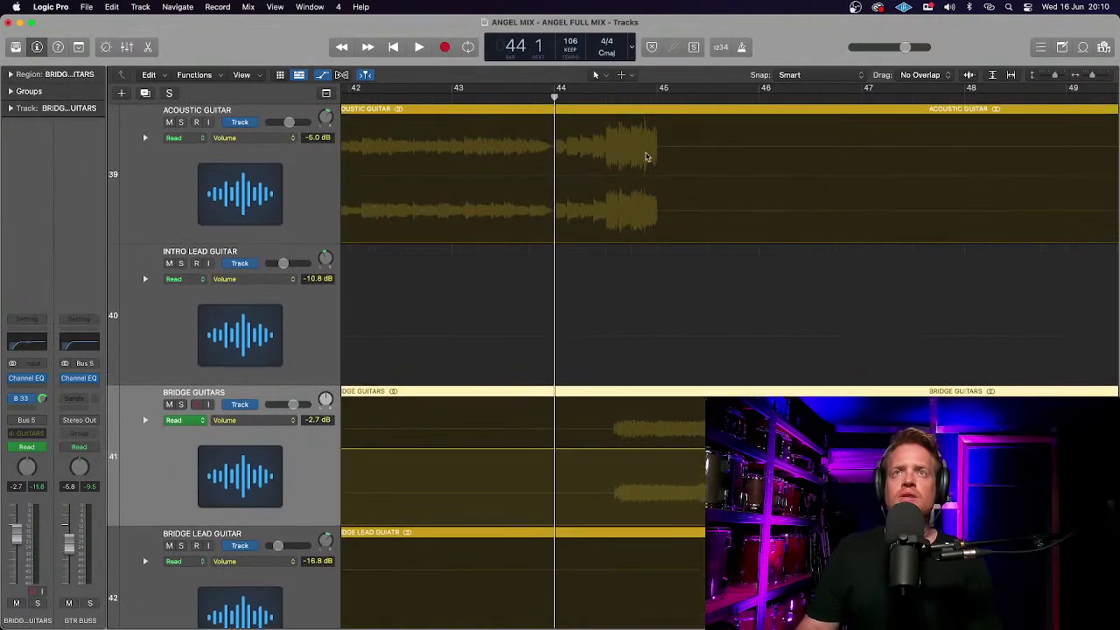
{"action": "left_click", "coordinate": [653, 102]}
{"action": "key", "text": "space"}
{"action": "left_click", "coordinate": [540, 98]}
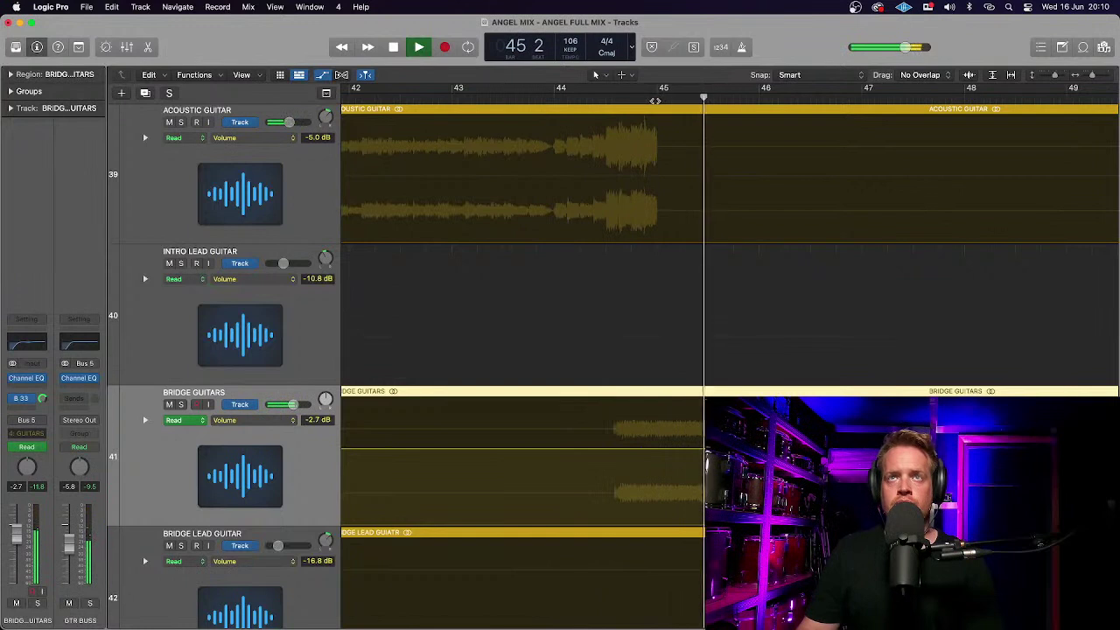
{"action": "key", "text": "space"}
Add a volume automation dip to -∞ dB on BRIDGE GUITARS between bars 44 and 45, and audition it.
{"action": "left_click", "coordinate": [655, 101]}
{"action": "scroll", "coordinate": [650, 306], "scroll_direction": "down", "scroll_amount": 3}
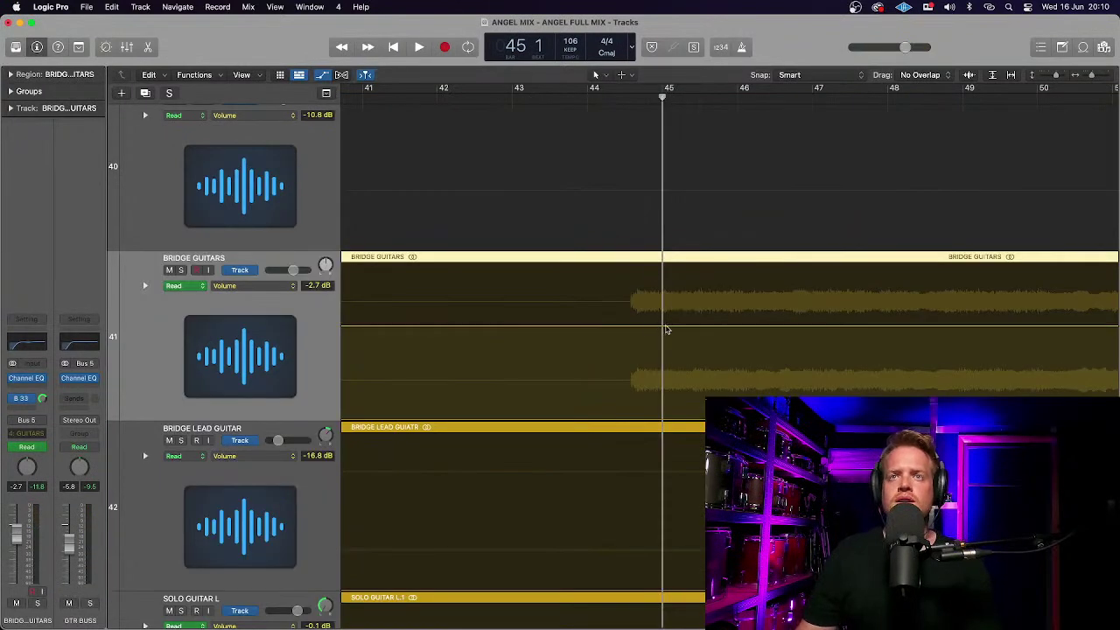
{"action": "left_click", "coordinate": [664, 328]}
{"action": "key", "text": "super+Right"}
{"action": "left_click_drag", "start_coordinate": [620, 331], "coordinate": [619, 455]}
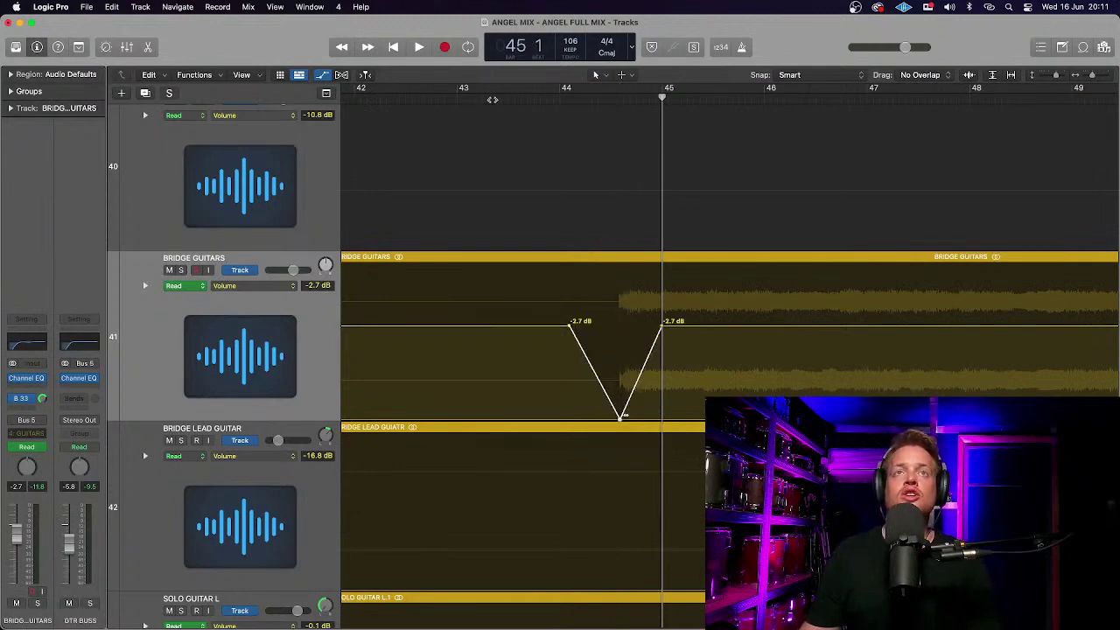
{"action": "left_click", "coordinate": [494, 99]}
{"action": "key", "text": "space"}
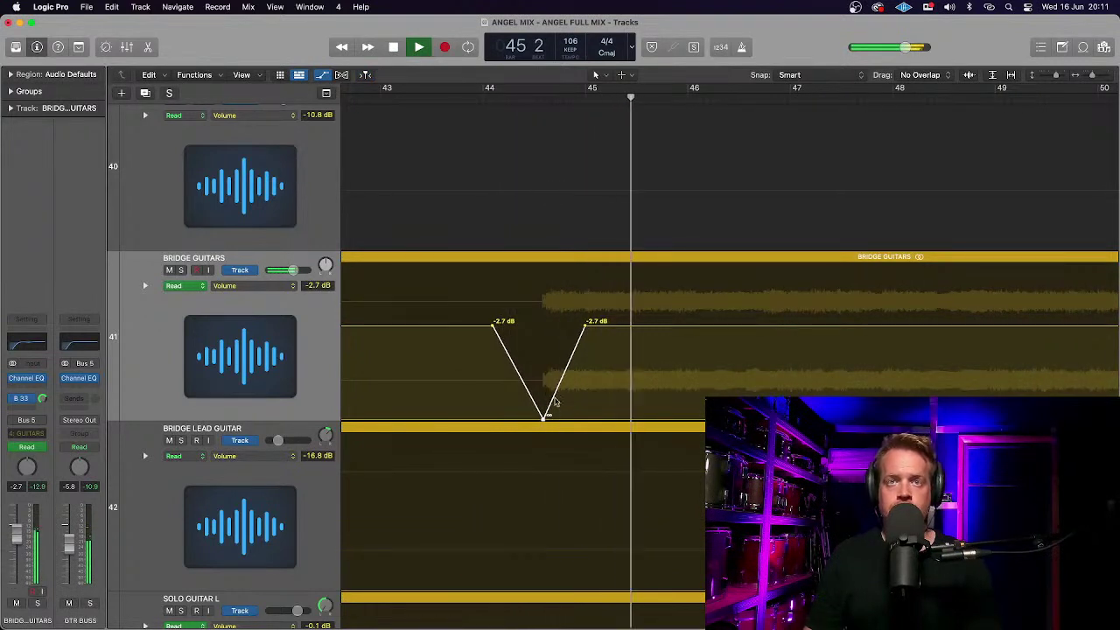
{"action": "key", "text": "space"}
Move the -∞ dB automation point on BRIDGE GUITARS to bar 45, making the volume rise vertical.
{"action": "mouse_move", "coordinate": [544, 416]}
{"action": "left_mouse_down"}
{"action": "mouse_move", "coordinate": [579, 411]}
{"action": "mouse_move", "coordinate": [558, 407]}
{"action": "left_mouse_up"}
{"action": "scroll", "coordinate": [555, 405], "scroll_direction": "down", "scroll_amount": 10}
{"action": "scroll", "coordinate": [553, 403], "scroll_direction": "down", "scroll_amount": 15}
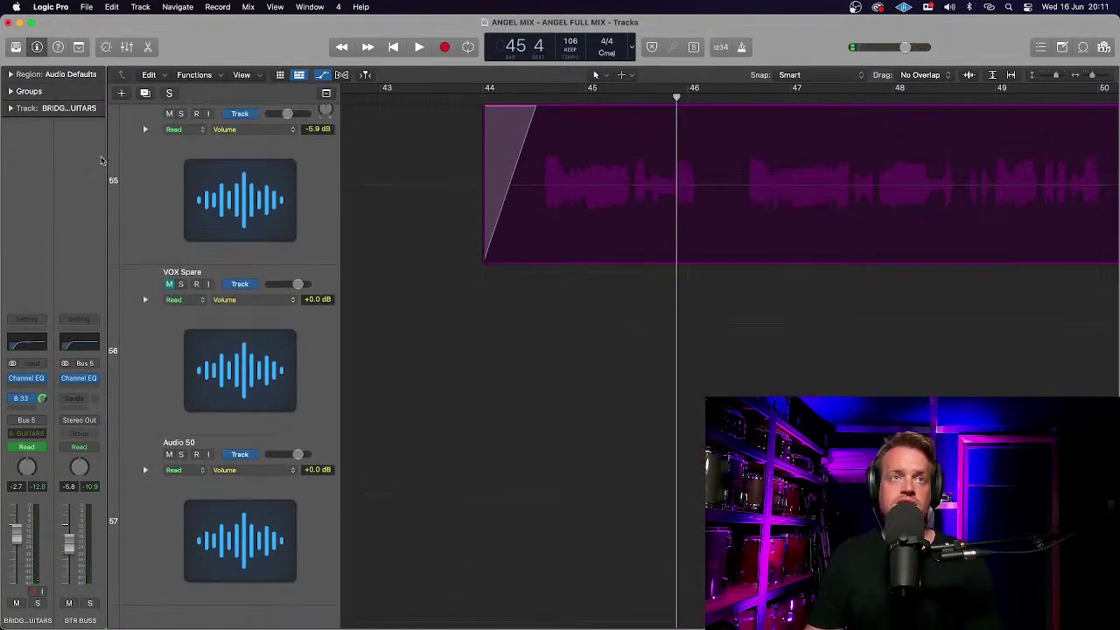
{"action": "scroll", "coordinate": [435, 272], "scroll_direction": "up", "scroll_amount": 15}
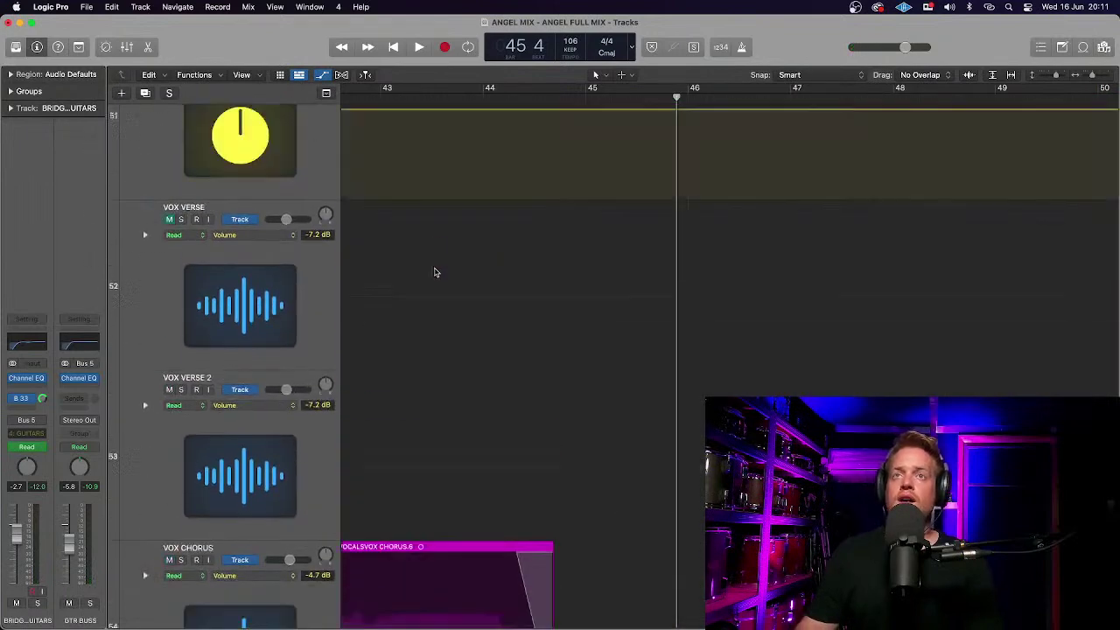
{"action": "scroll", "coordinate": [435, 271], "scroll_direction": "up", "scroll_amount": 5}
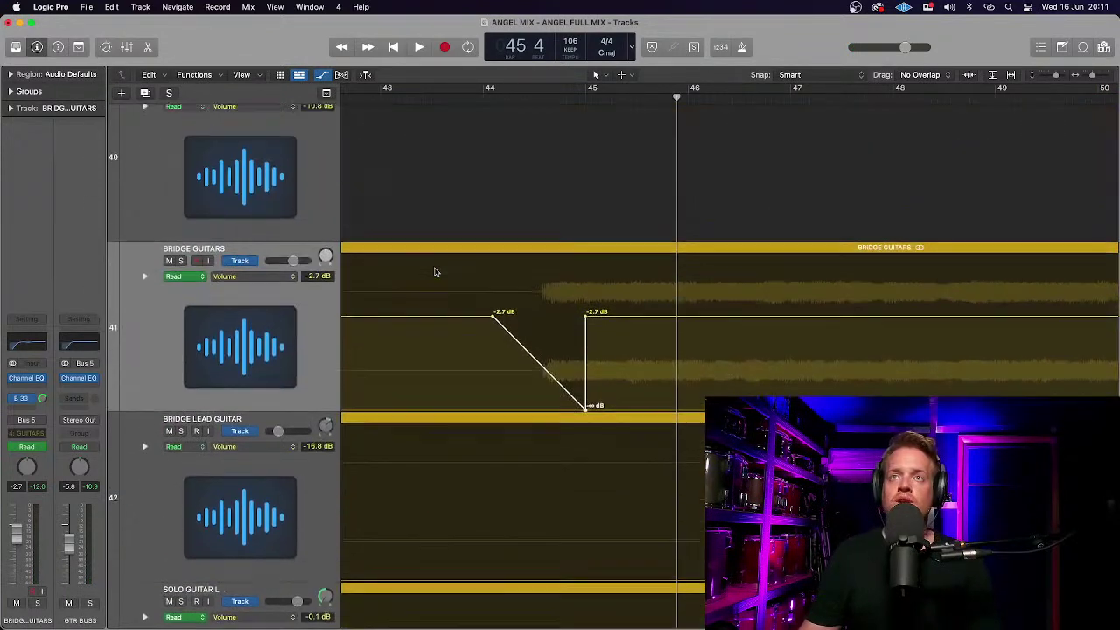
Reshape the BRIDGE GUITARS volume automation to hold at -∞ dB from bar 44 and jump to -2.7 dB at bar 45.
{"action": "left_click", "coordinate": [585, 101]}
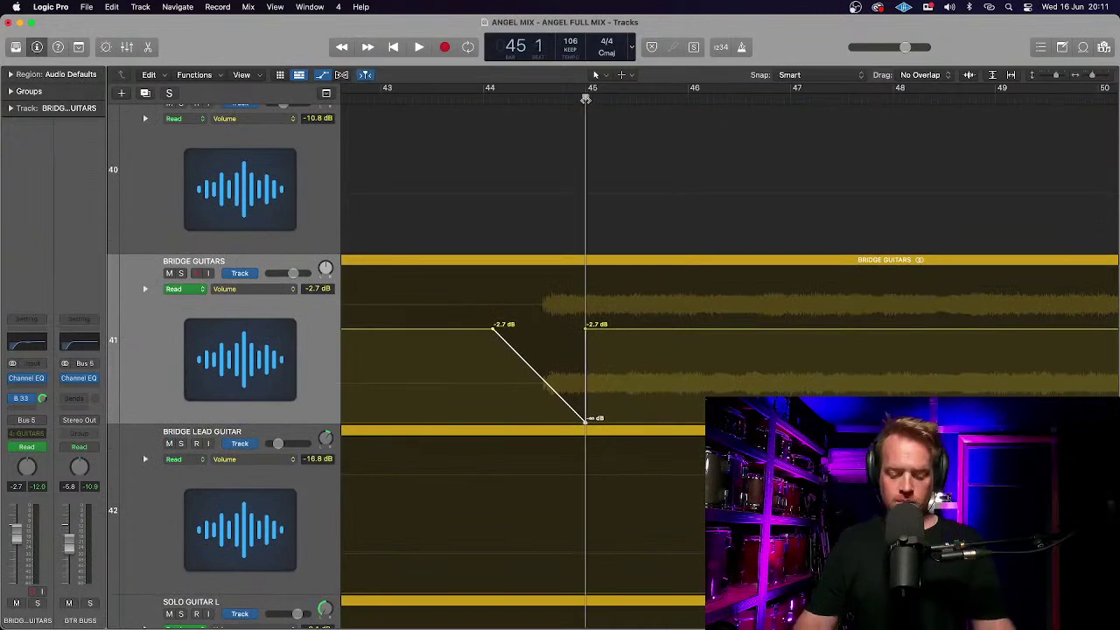
{"action": "key", "text": "super+Right"}
{"action": "key", "text": "super+Right"}
{"action": "key", "text": "super+Right"}
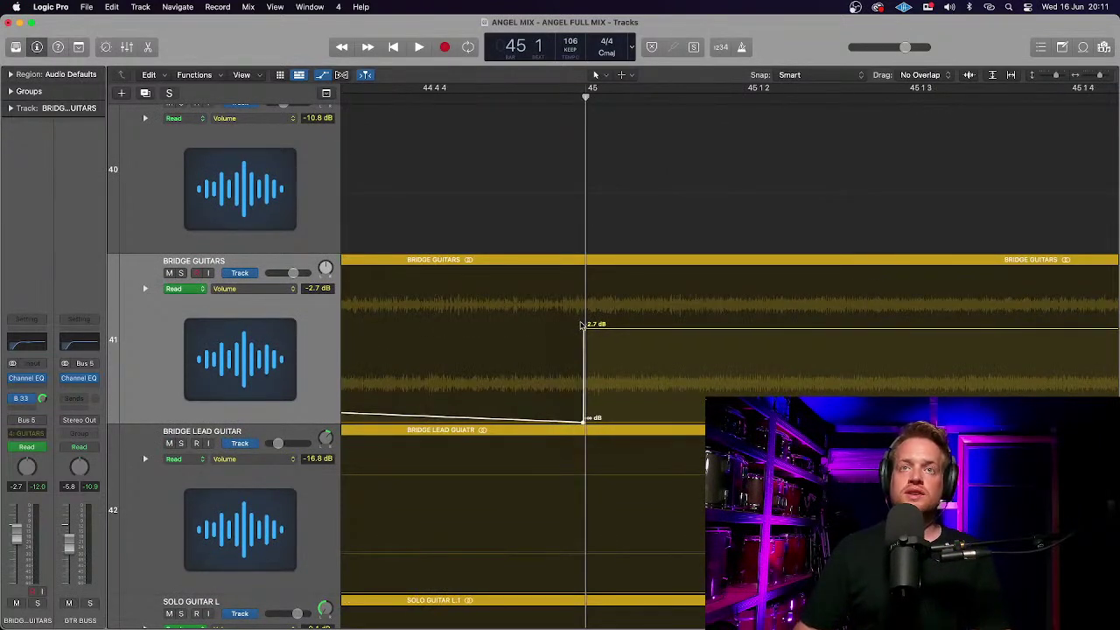
{"action": "key", "text": "super+Left"}
{"action": "key", "text": "super+Left"}
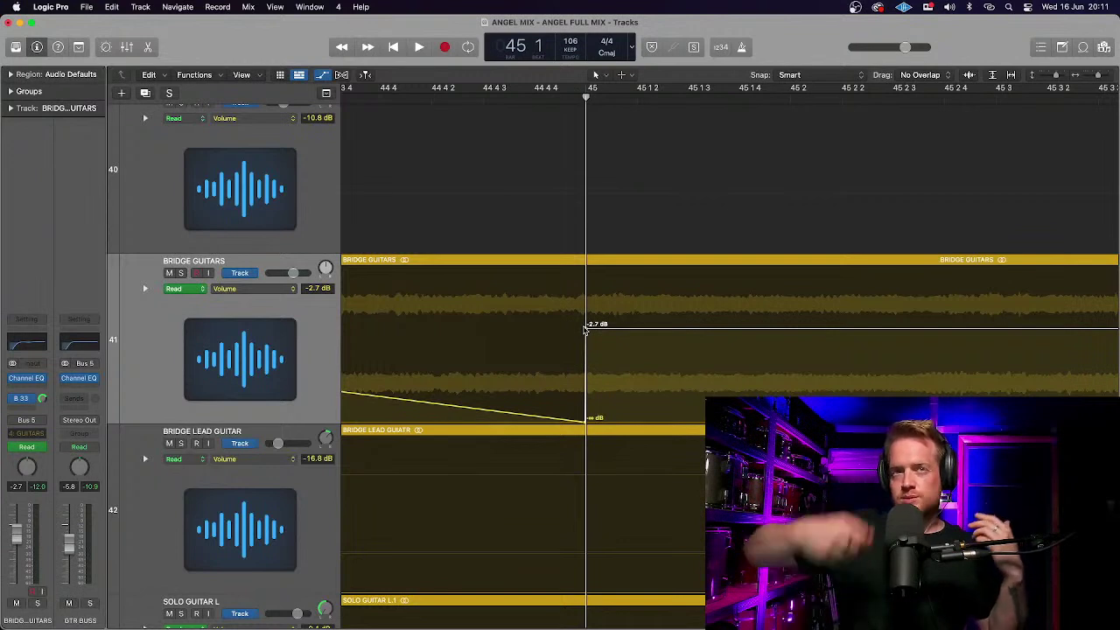
{"action": "left_click_drag", "start_coordinate": [586, 329], "coordinate": [573, 332]}
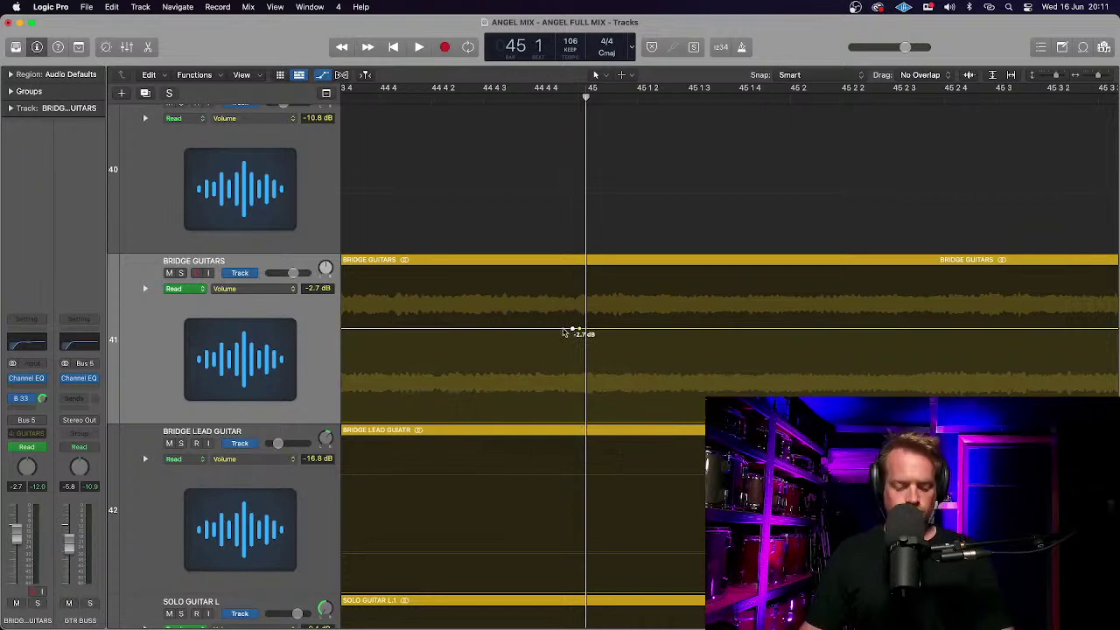
{"action": "key", "text": "super+Left"}
{"action": "key", "text": "super+Left"}
{"action": "key", "text": "super+Left"}
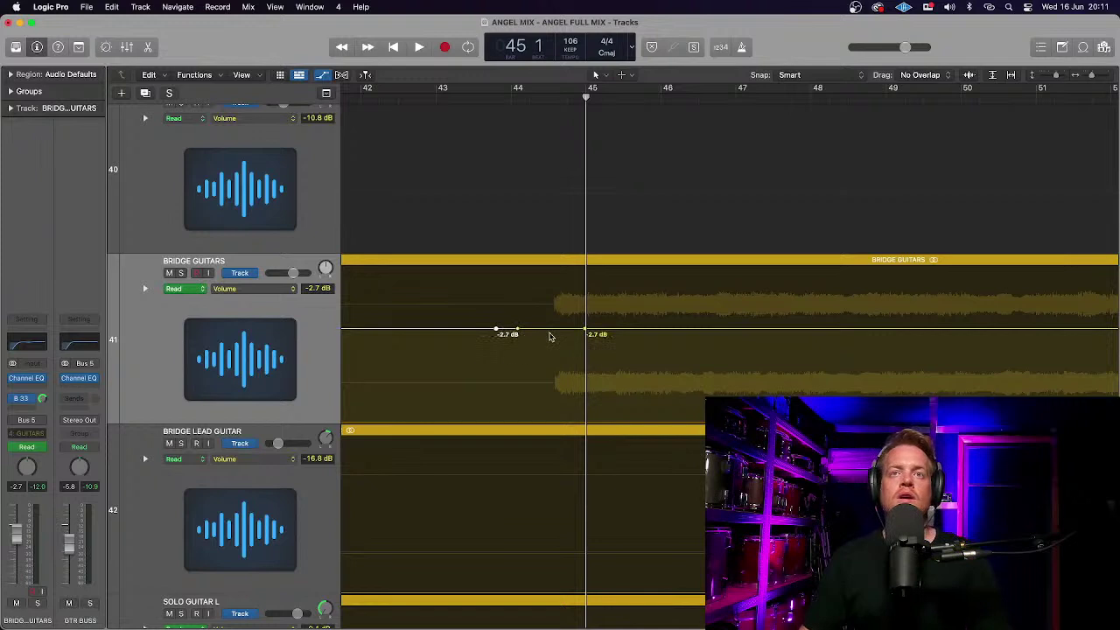
{"action": "left_click_drag", "start_coordinate": [551, 334], "coordinate": [562, 490]}
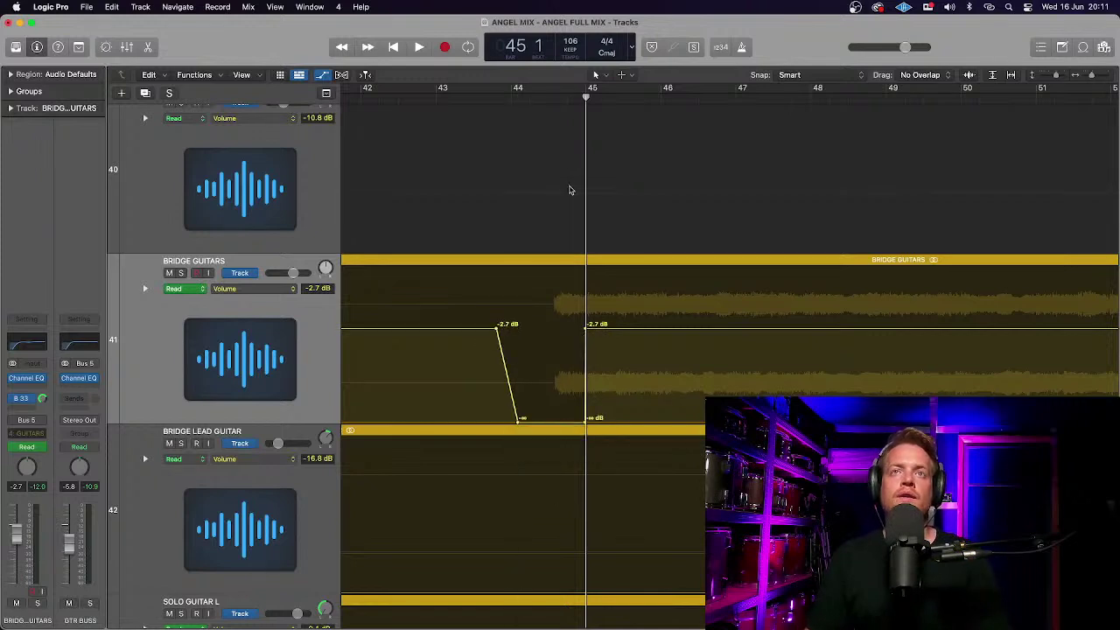
Audition the bridge entry twice from just before bar 44 with the new BRIDGE GUITARS automation.
{"action": "double_click", "coordinate": [502, 97]}
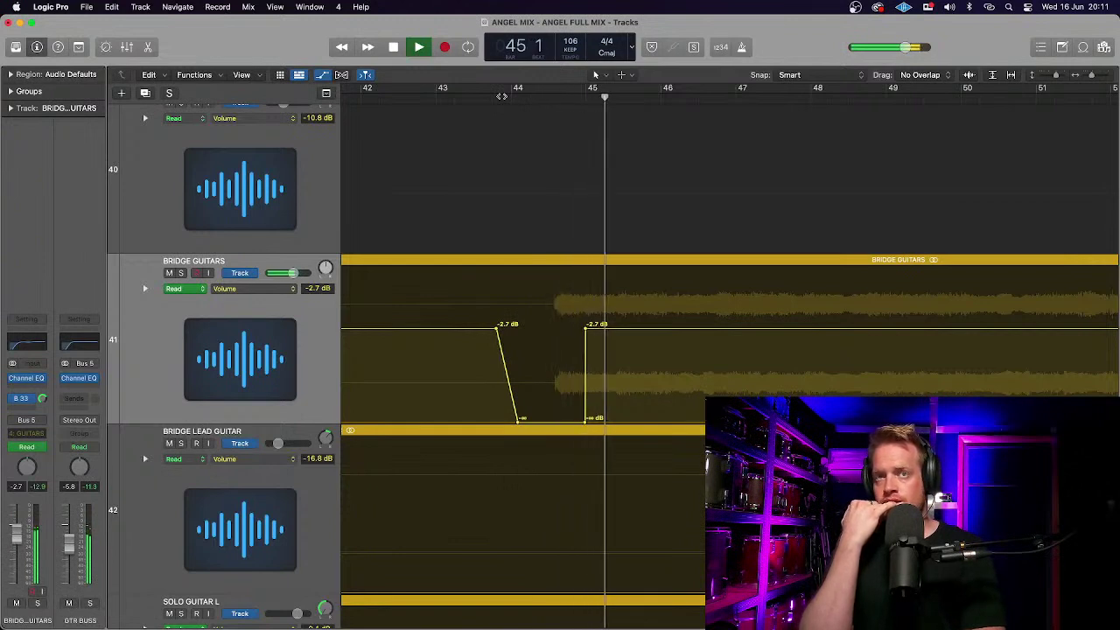
{"action": "key", "text": "space"}
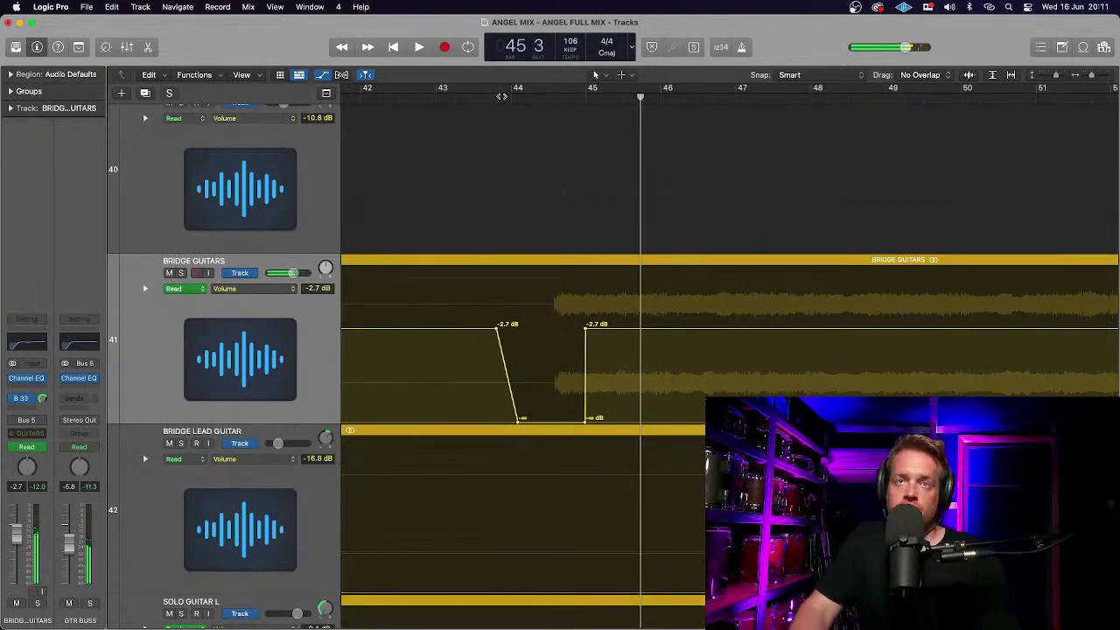
{"action": "double_click", "coordinate": [493, 98]}
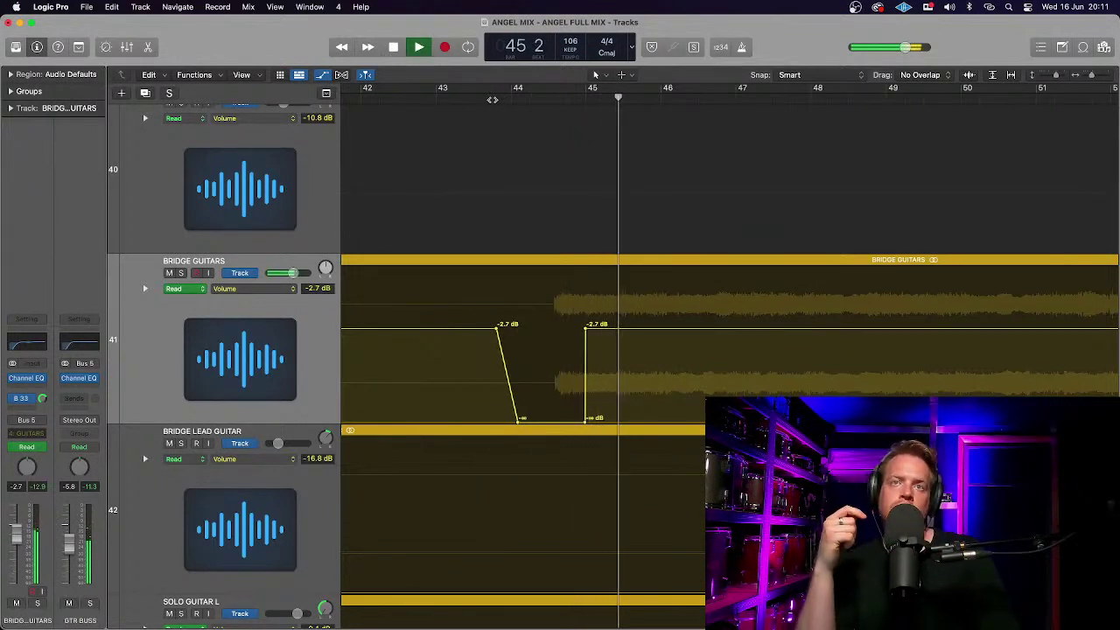
{"action": "key", "text": "space"}
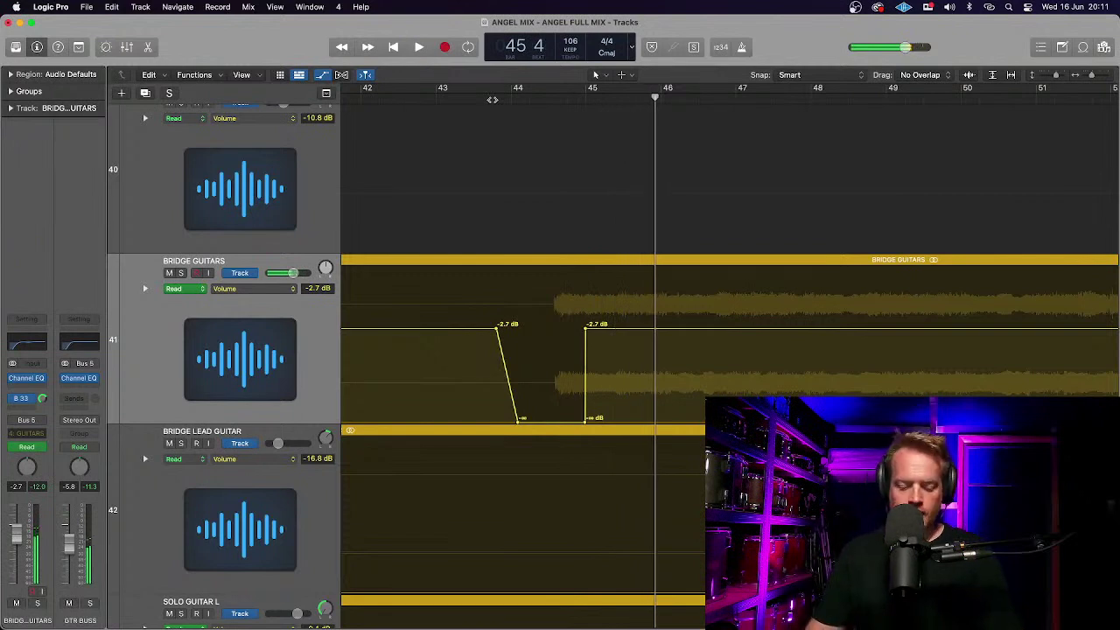
{"action": "key", "text": "super+Left"}
{"action": "key", "text": "super+Left"}
{"action": "key", "text": "super+Left"}
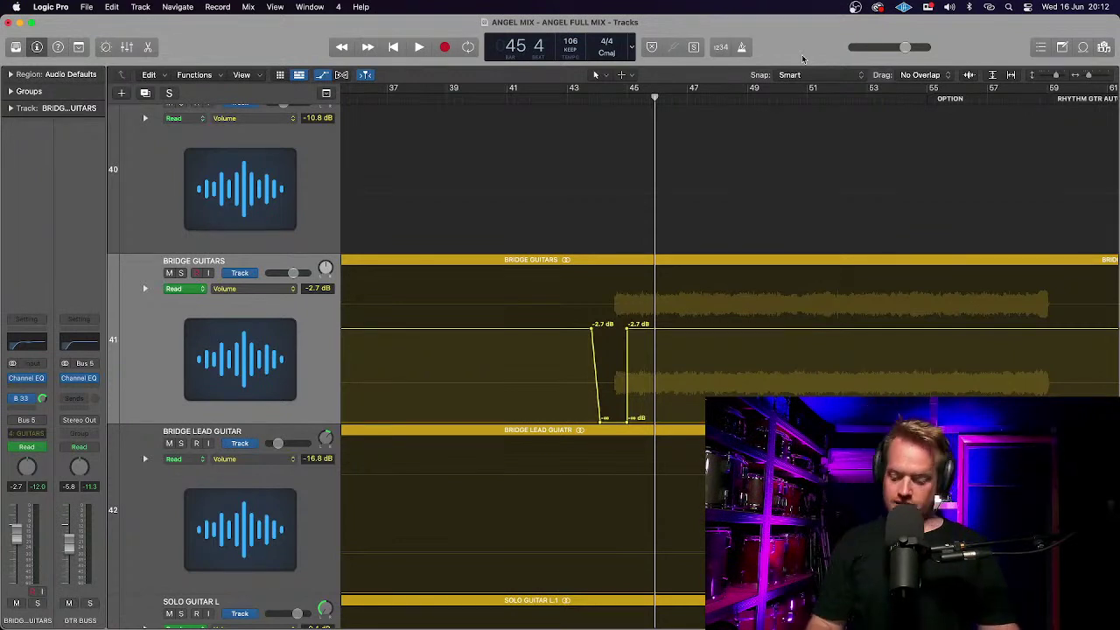
{"action": "key", "text": "super+Right"}
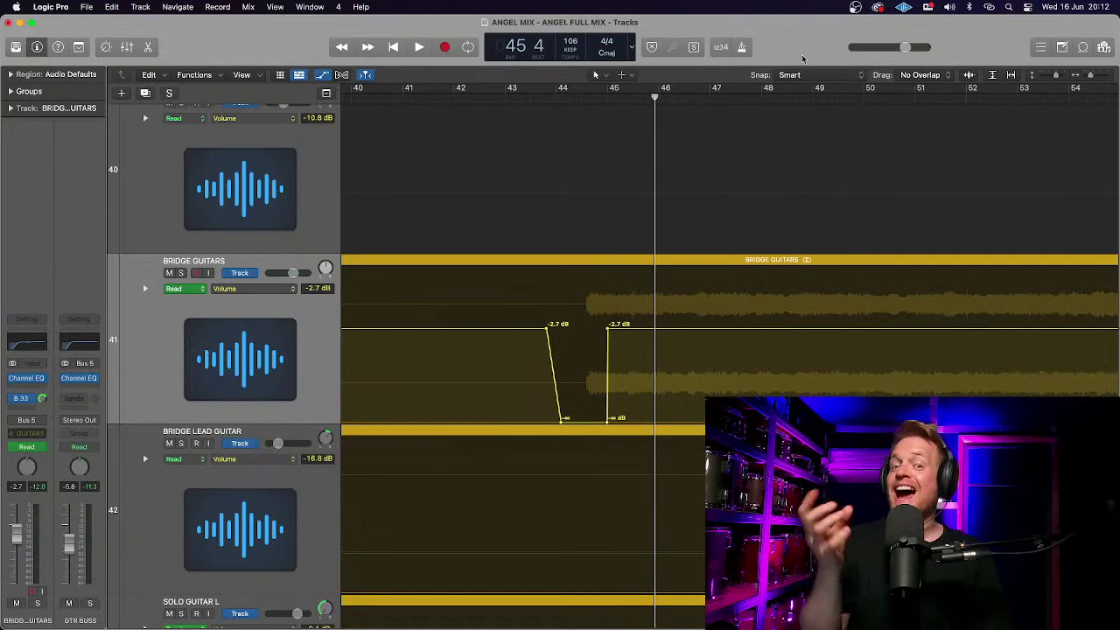
{"action": "key", "text": "super+Right"}
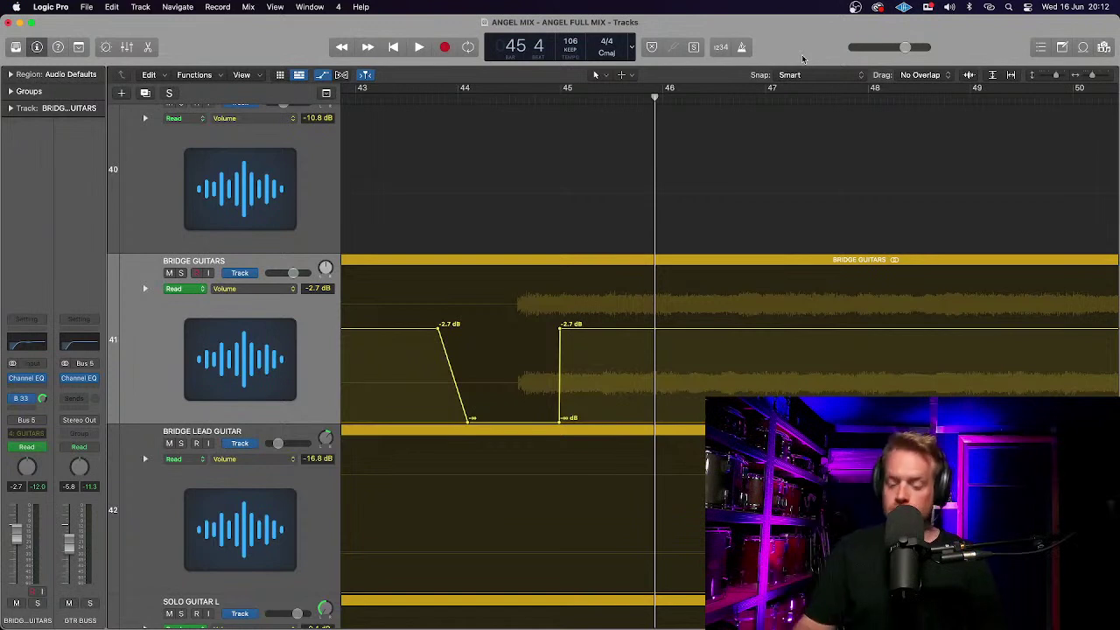
{"action": "key", "text": "super+Right"}
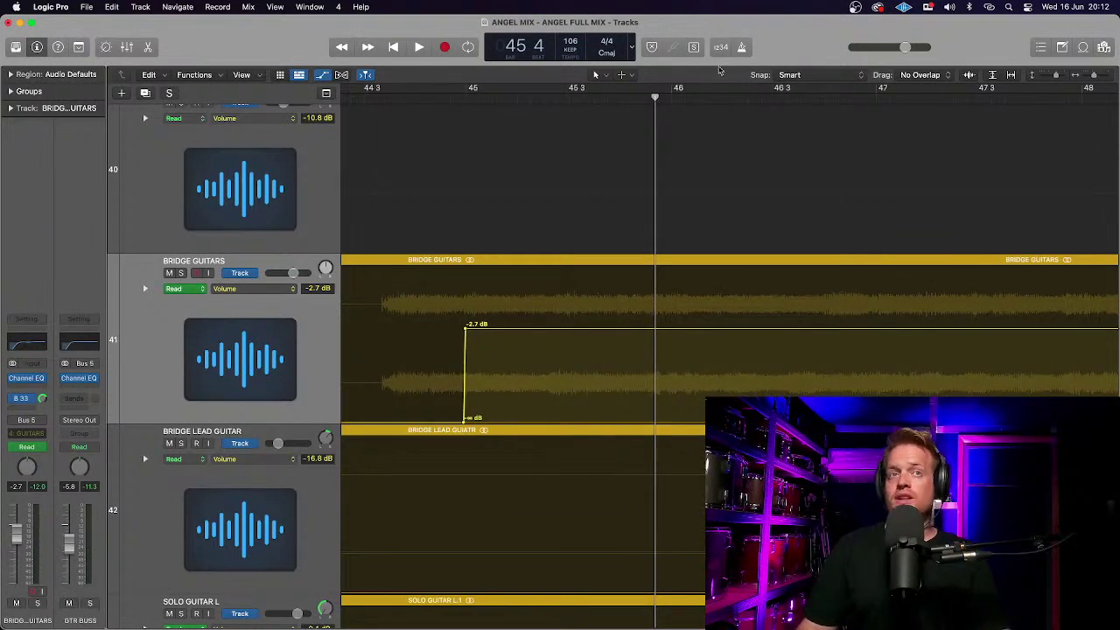
{"action": "key", "text": "super+Left"}
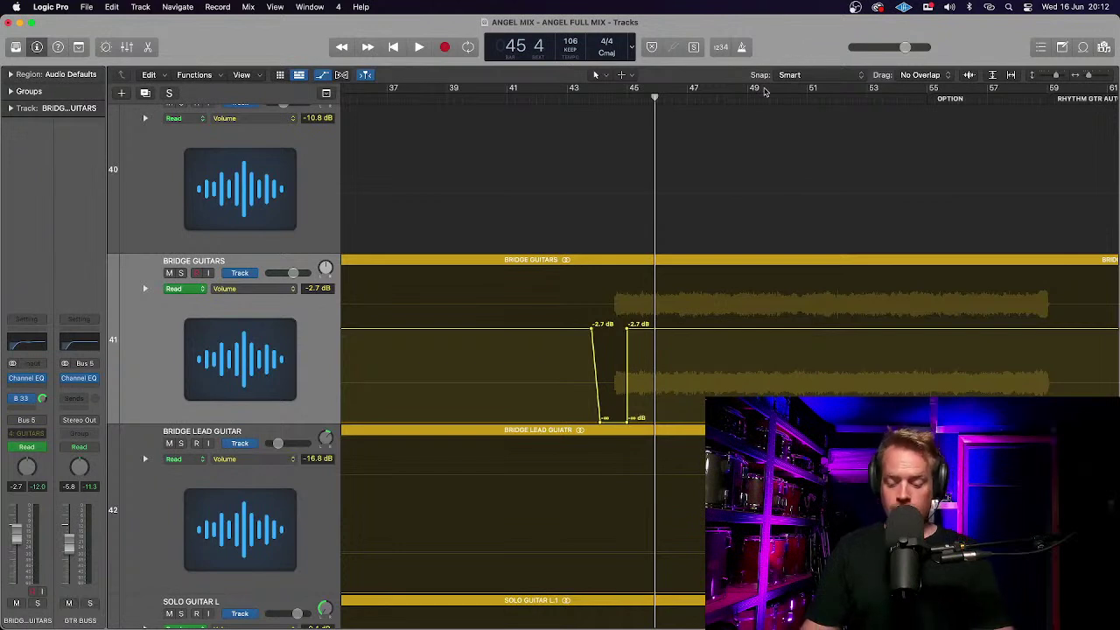
{"action": "key", "text": "super+Right"}
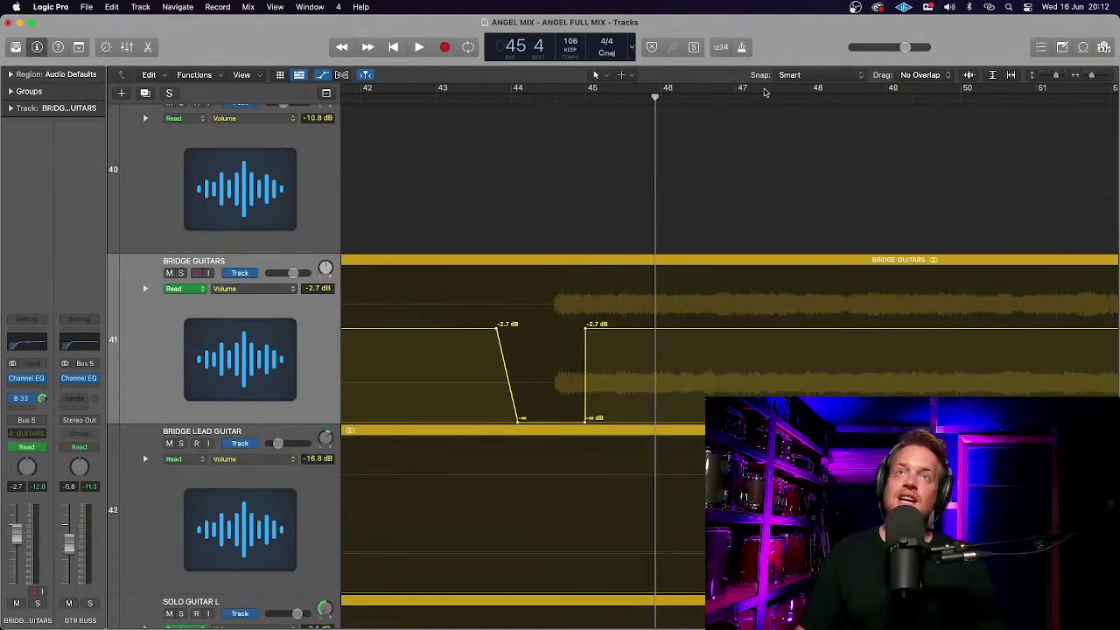
Play the mix from bar 43 through the bridge entry to check the automated guitar cut-in.
{"action": "left_click", "coordinate": [510, 100]}
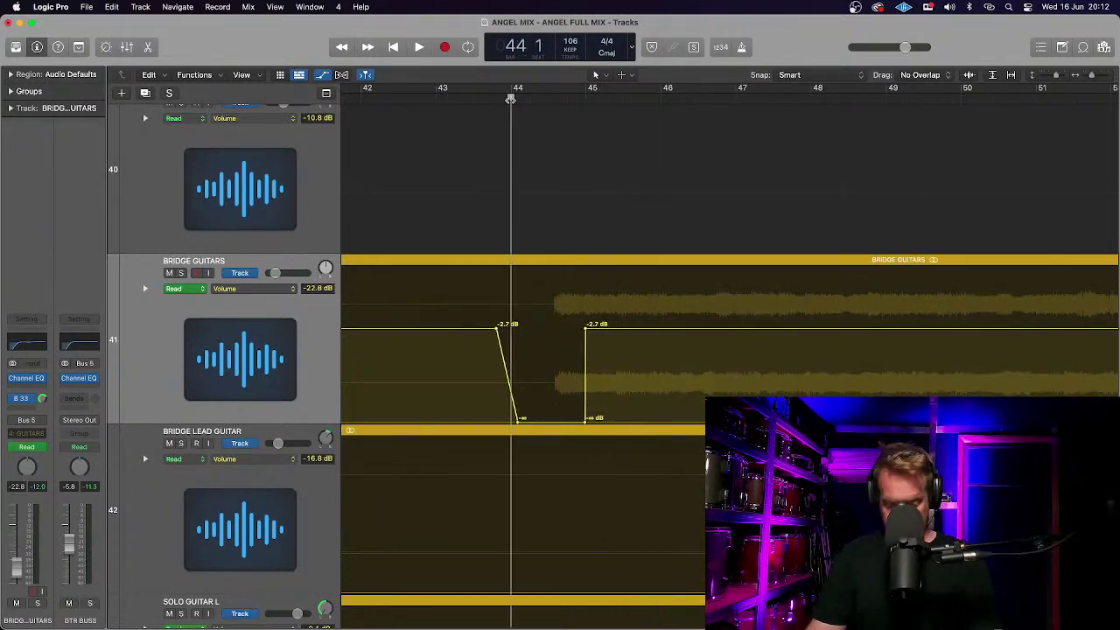
{"action": "left_click", "coordinate": [435, 94]}
{"action": "key", "text": "space"}
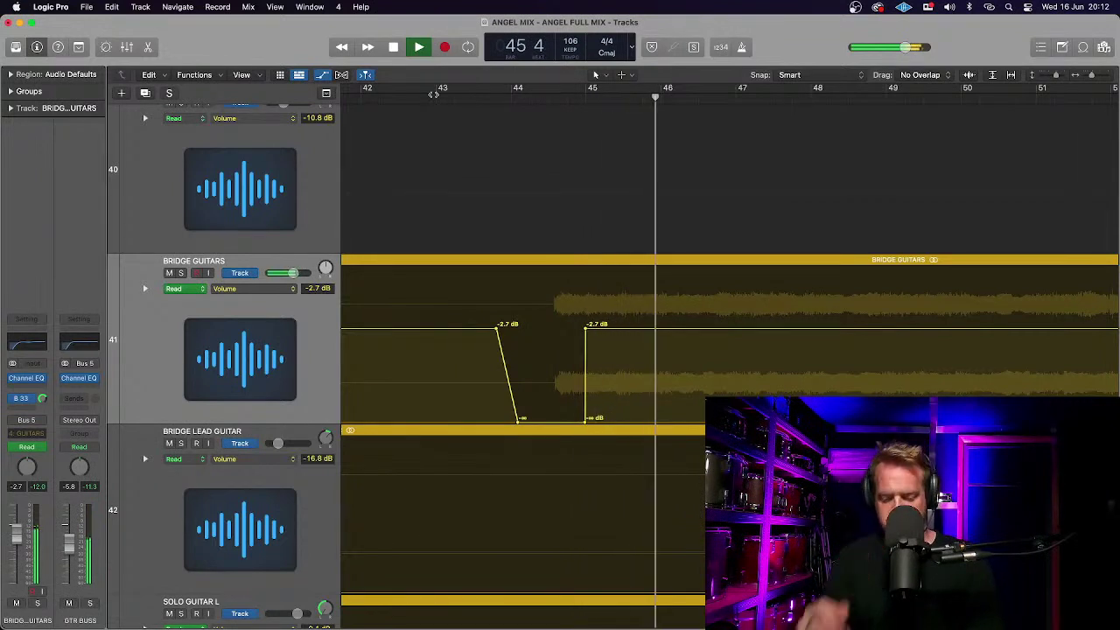
{"action": "key", "text": "space"}
Lower the BRIDGE GUITARS volume automation to -∞ dB from the song start up to bar 45.
{"action": "scroll", "coordinate": [434, 93], "scroll_direction": "down", "scroll_amount": 6}
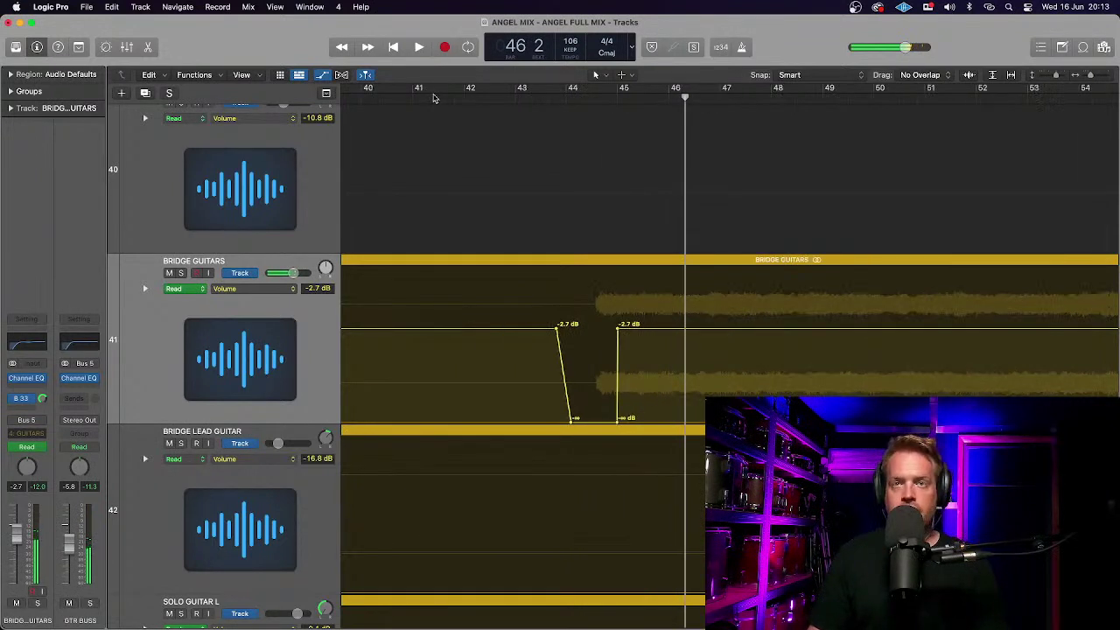
{"action": "scroll", "coordinate": [432, 98], "scroll_direction": "down", "scroll_amount": 2}
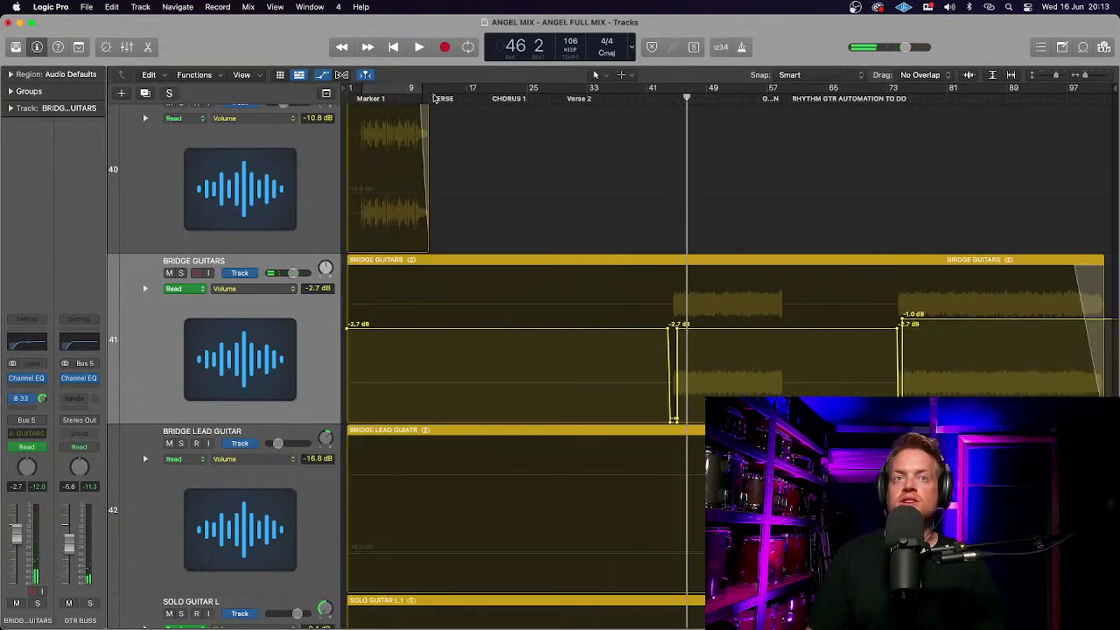
{"action": "left_click_drag", "start_coordinate": [621, 332], "coordinate": [613, 433]}
{"action": "left_click", "coordinate": [669, 425]}
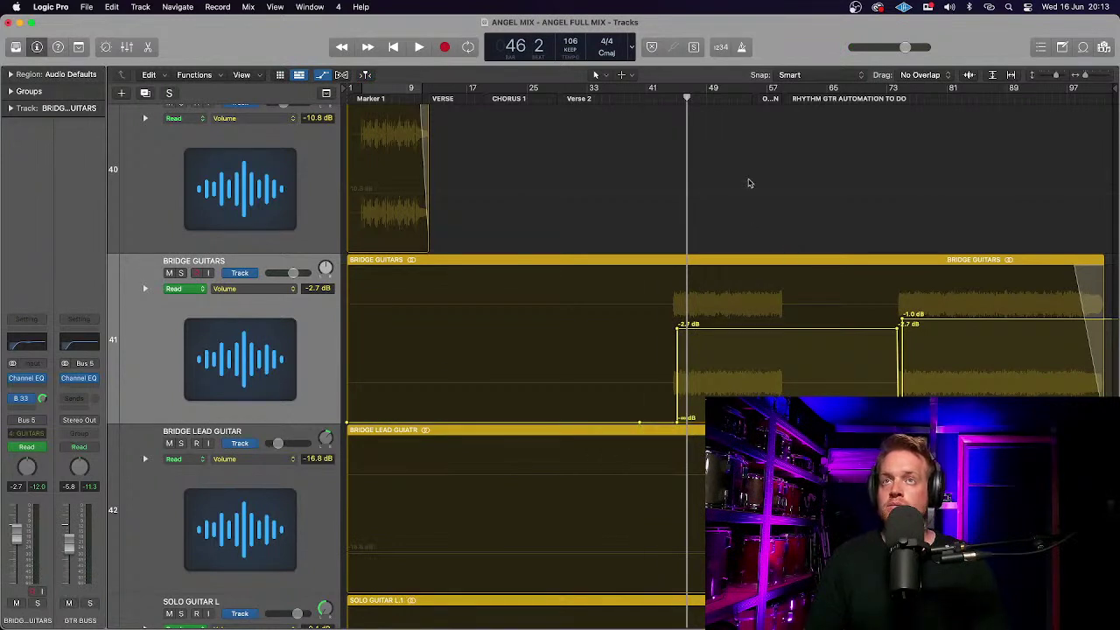
Play the mix from about bar 57 to bar 60 to check the transition from the bridge guitars into the solo guitars.
{"action": "left_click", "coordinate": [766, 99]}
{"action": "key", "text": "space"}
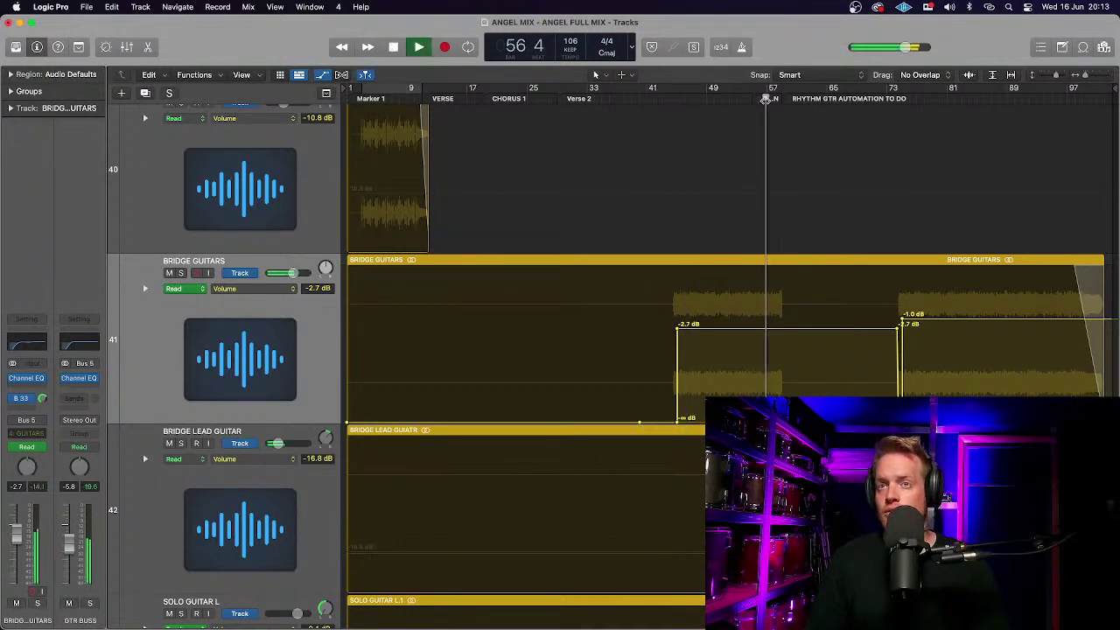
{"action": "scroll", "coordinate": [766, 101], "scroll_direction": "up", "scroll_amount": 6}
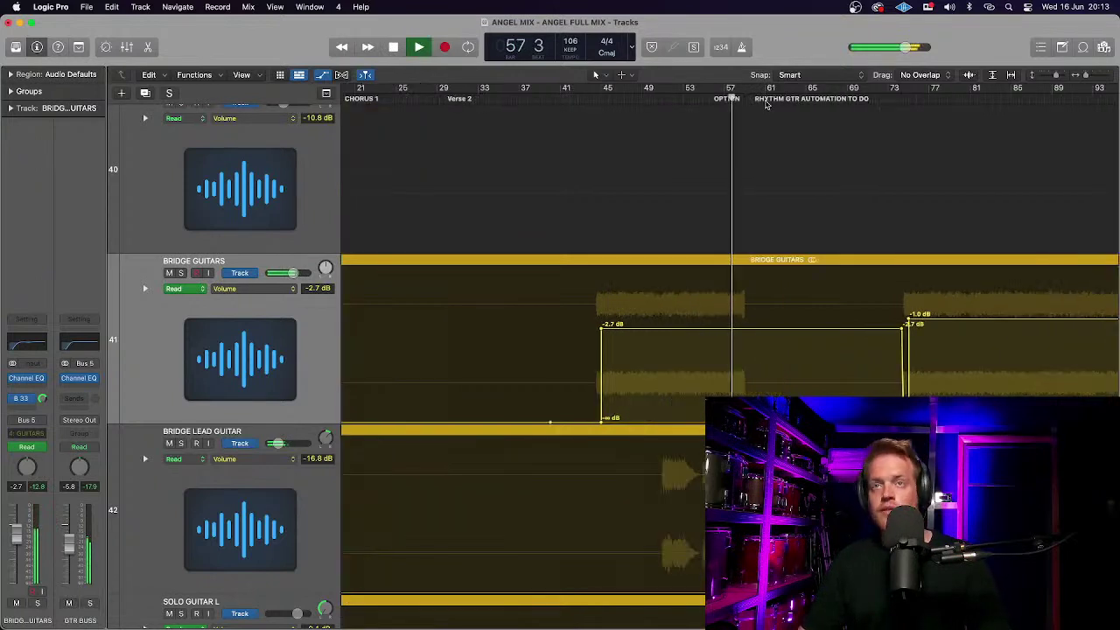
{"action": "scroll", "coordinate": [765, 104], "scroll_direction": "up", "scroll_amount": 2}
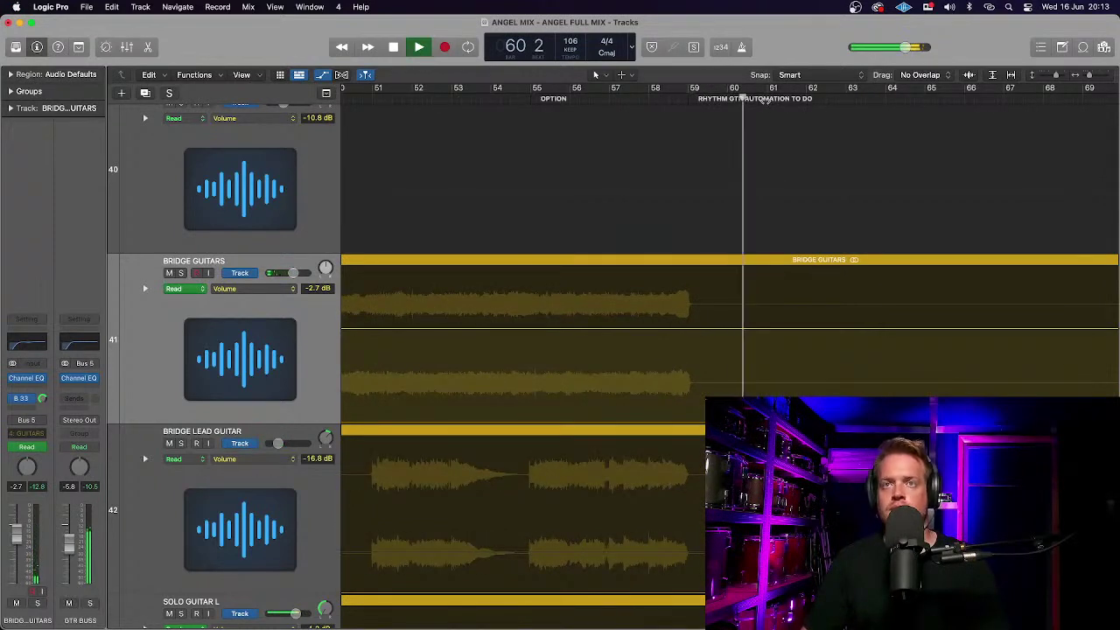
{"action": "scroll", "coordinate": [777, 146], "scroll_direction": "down", "scroll_amount": 3}
{"action": "key", "text": "space"}
Find the short SOLO GUITAR L and R phrase near bar 74 and audition it from bar 73 to bar 75.
{"action": "scroll", "coordinate": [777, 146], "scroll_direction": "down", "scroll_amount": 4}
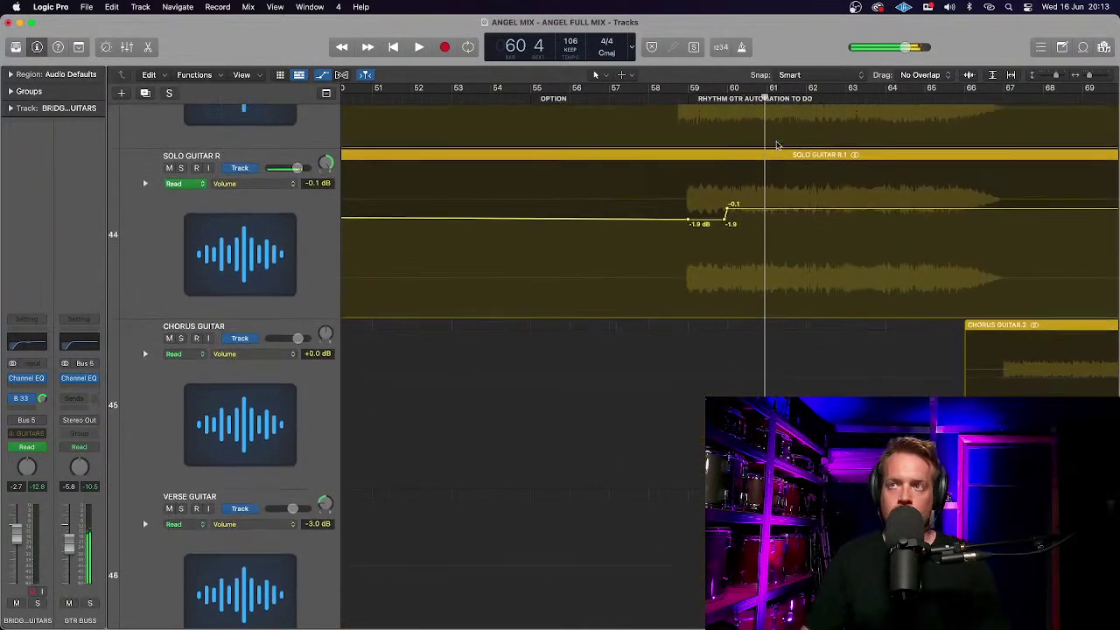
{"action": "scroll", "coordinate": [777, 146], "scroll_direction": "up", "scroll_amount": 2}
{"action": "scroll", "coordinate": [777, 146], "scroll_direction": "up", "scroll_amount": 1}
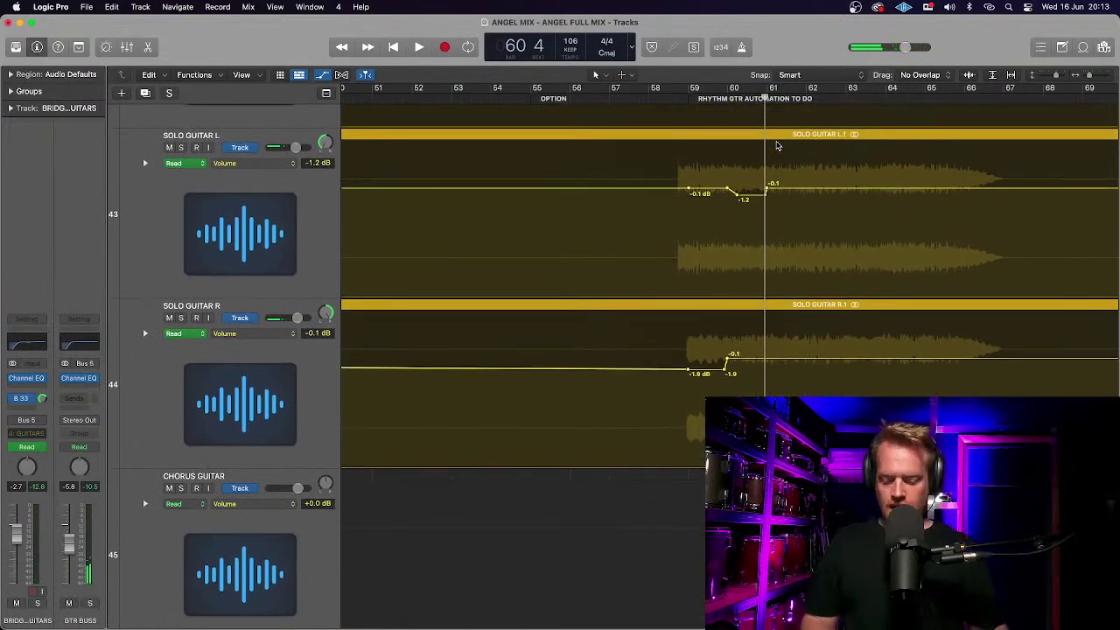
{"action": "scroll", "coordinate": [776, 143], "scroll_direction": "down", "scroll_amount": 2}
{"action": "scroll", "coordinate": [775, 143], "scroll_direction": "up", "scroll_amount": 2}
{"action": "scroll", "coordinate": [718, 350], "scroll_direction": "right", "scroll_amount": 2}
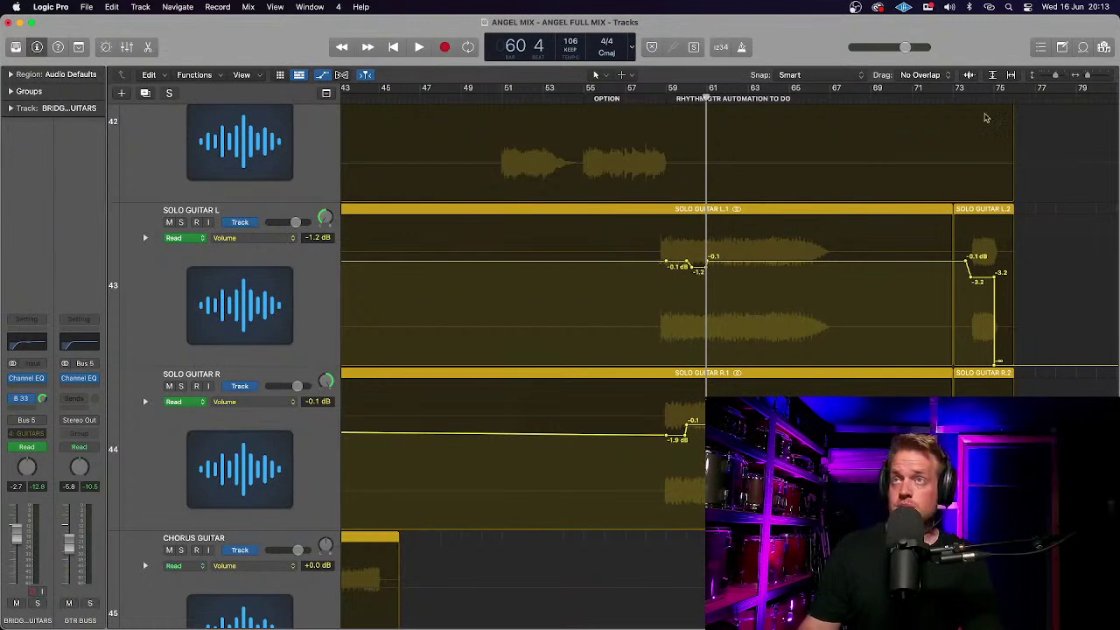
{"action": "left_click", "coordinate": [953, 99]}
{"action": "key", "text": "Down"}
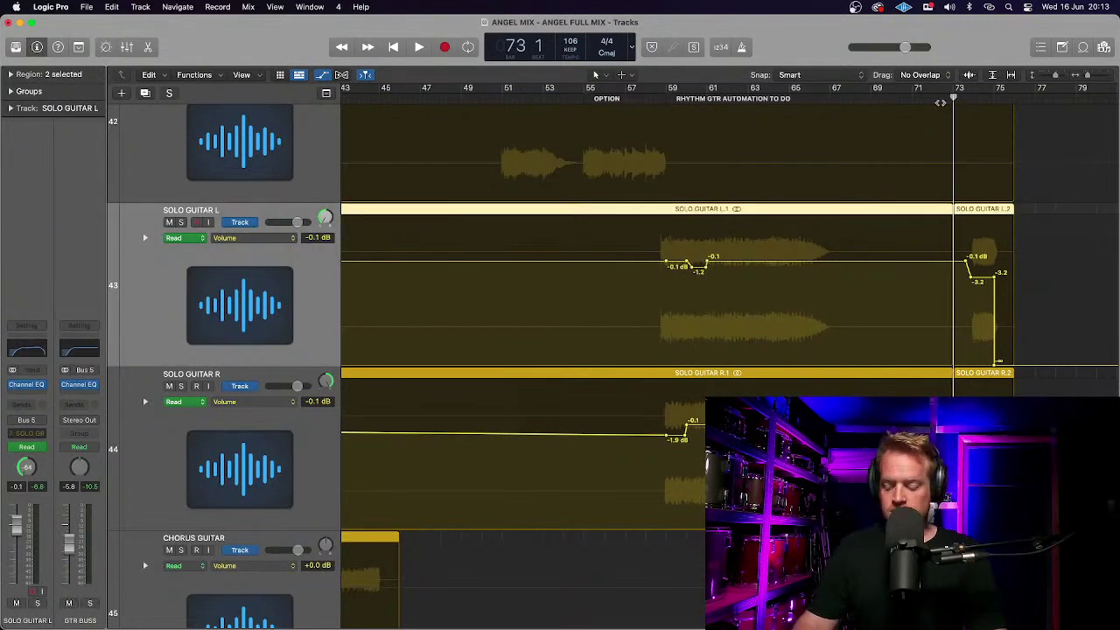
{"action": "key", "text": "super+Right"}
{"action": "key", "text": "super+Right"}
{"action": "scroll", "coordinate": [896, 245], "scroll_direction": "right", "scroll_amount": 3}
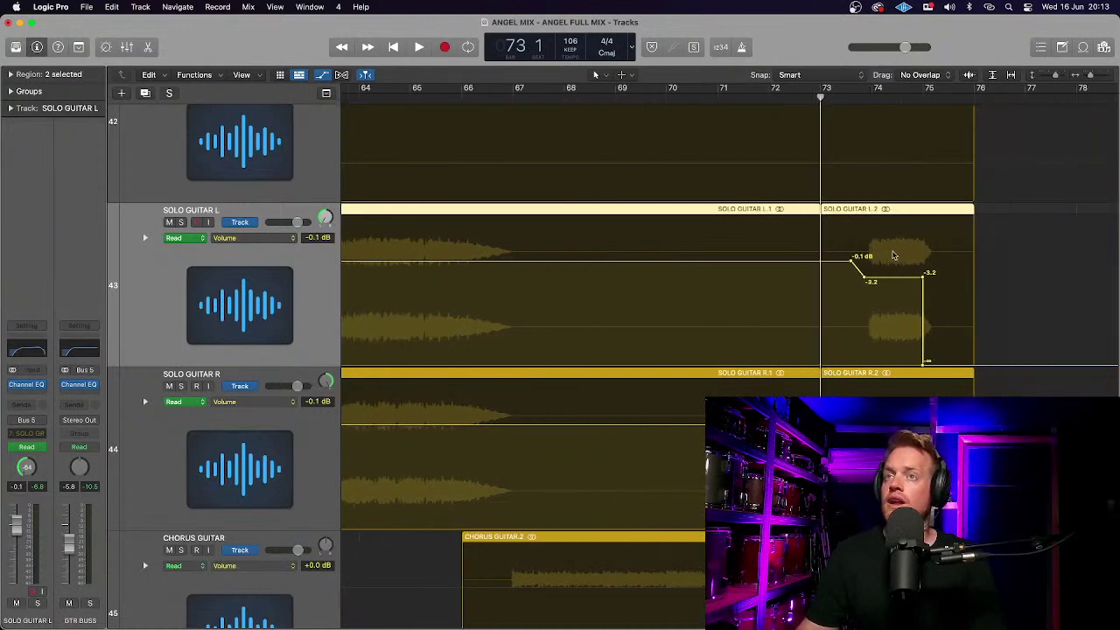
{"action": "key", "text": "space"}
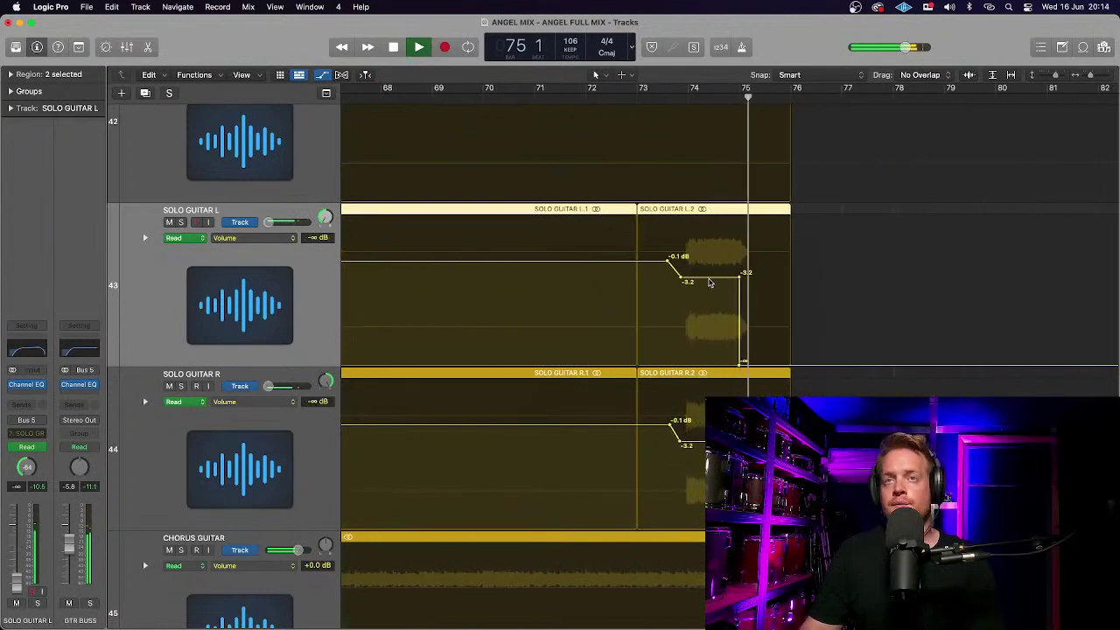
{"action": "key", "text": "space"}
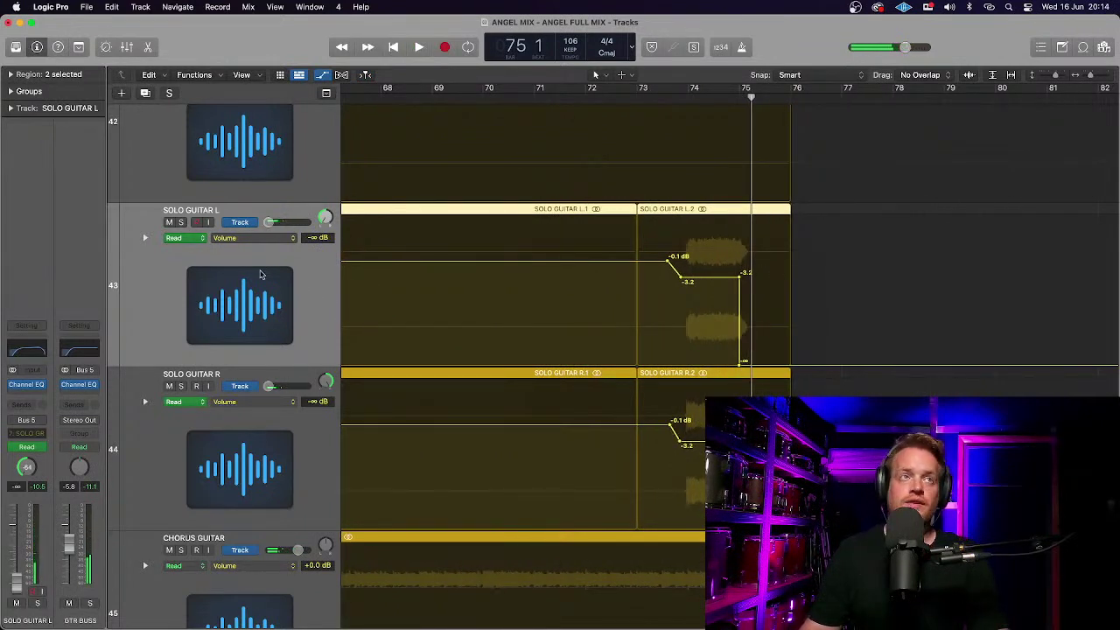
Show the track groups and raise the grouped SOLO GUITAR L and R volume automation to -2.0 dB over the phrase around bar 74.
{"action": "left_click", "coordinate": [11, 92]}
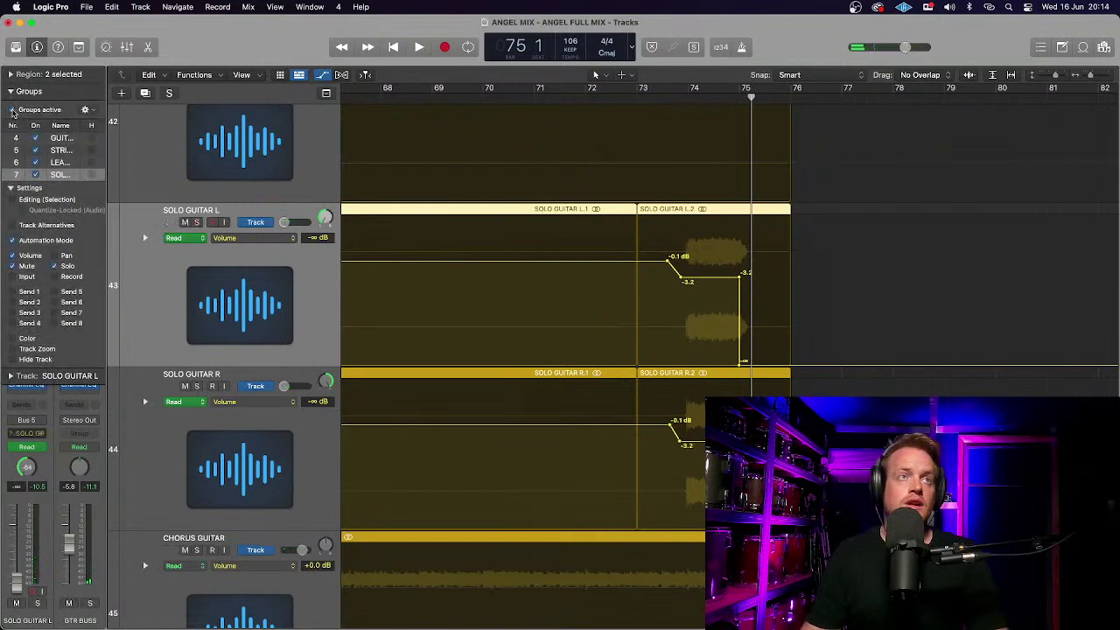
{"action": "left_click_drag", "start_coordinate": [703, 282], "coordinate": [702, 279]}
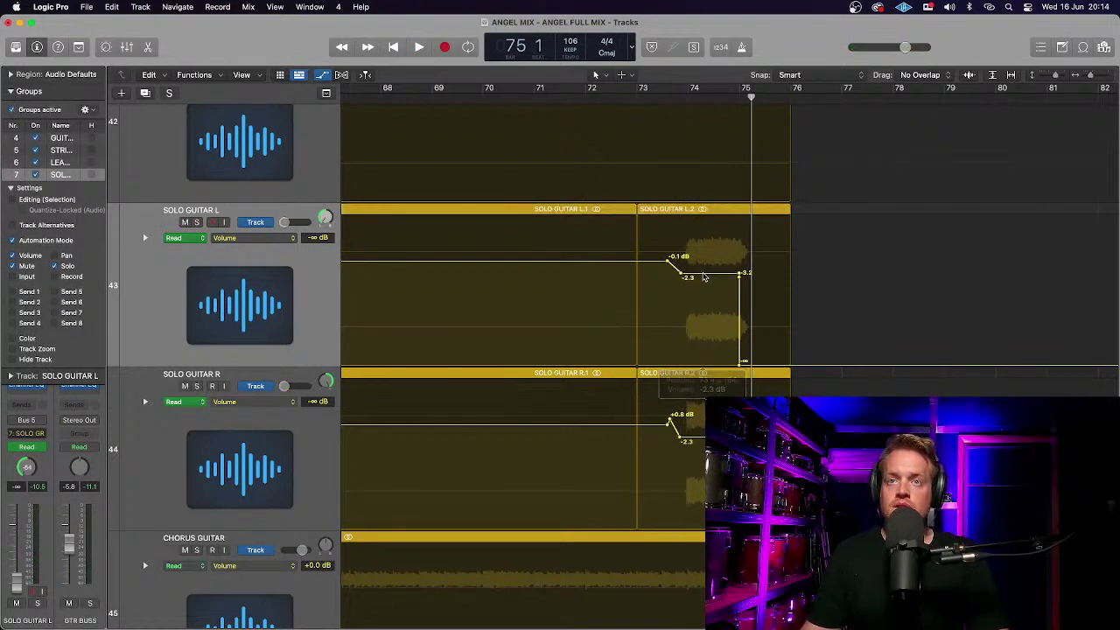
{"action": "left_click_drag", "start_coordinate": [702, 276], "coordinate": [702, 274]}
Audition the louder solo guitar phrase from bar 73 and check the automation point near bar 73 on SOLO GUITAR R.
{"action": "left_click", "coordinate": [635, 101]}
{"action": "key", "text": "space"}
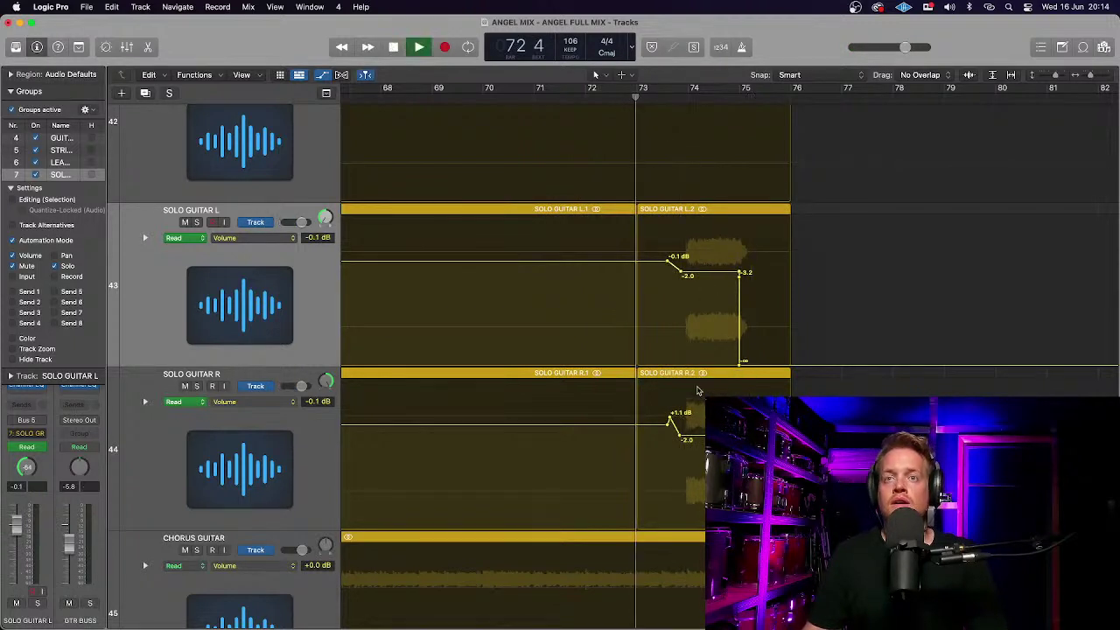
{"action": "left_click_drag", "start_coordinate": [669, 423], "coordinate": [669, 422]}
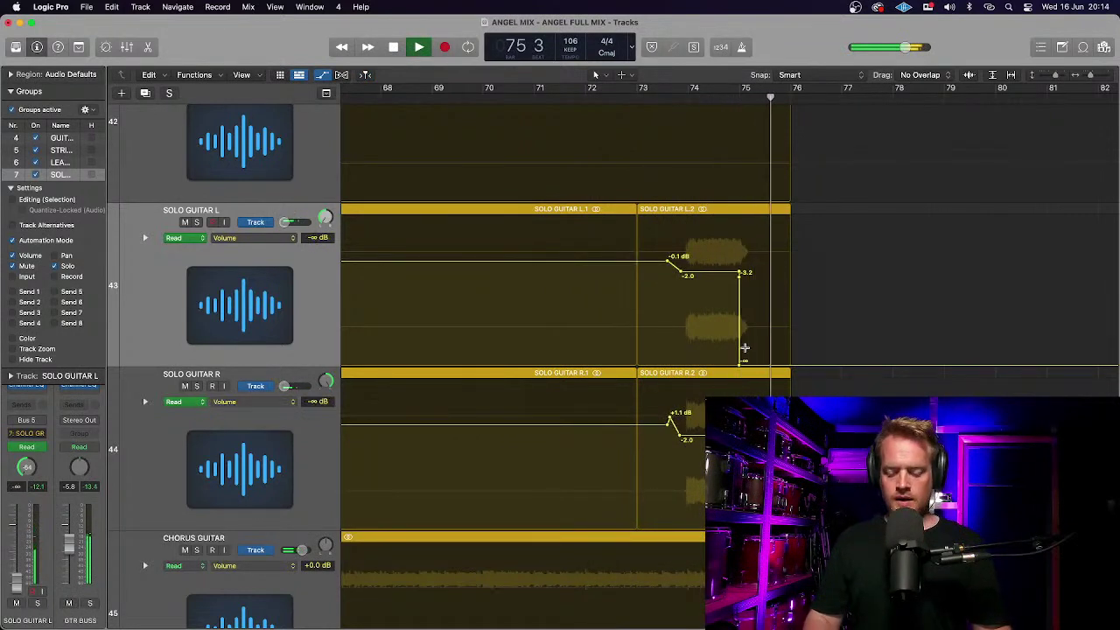
Select the BRIDGE GUITARS track, collapse the groups list and open the CLA Epic plug-in on its Bus 33 aux.
{"action": "key", "text": "super+Left"}
{"action": "key", "text": "super+Up"}
{"action": "scroll", "coordinate": [282, 413], "scroll_direction": "up", "scroll_amount": 5}
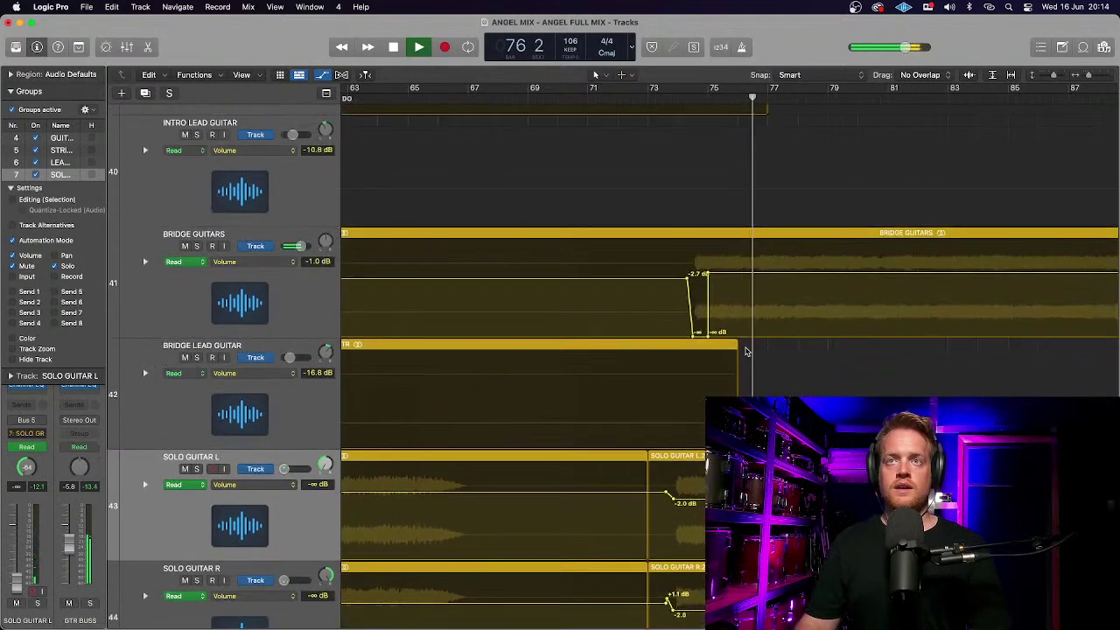
{"action": "left_click", "coordinate": [281, 413]}
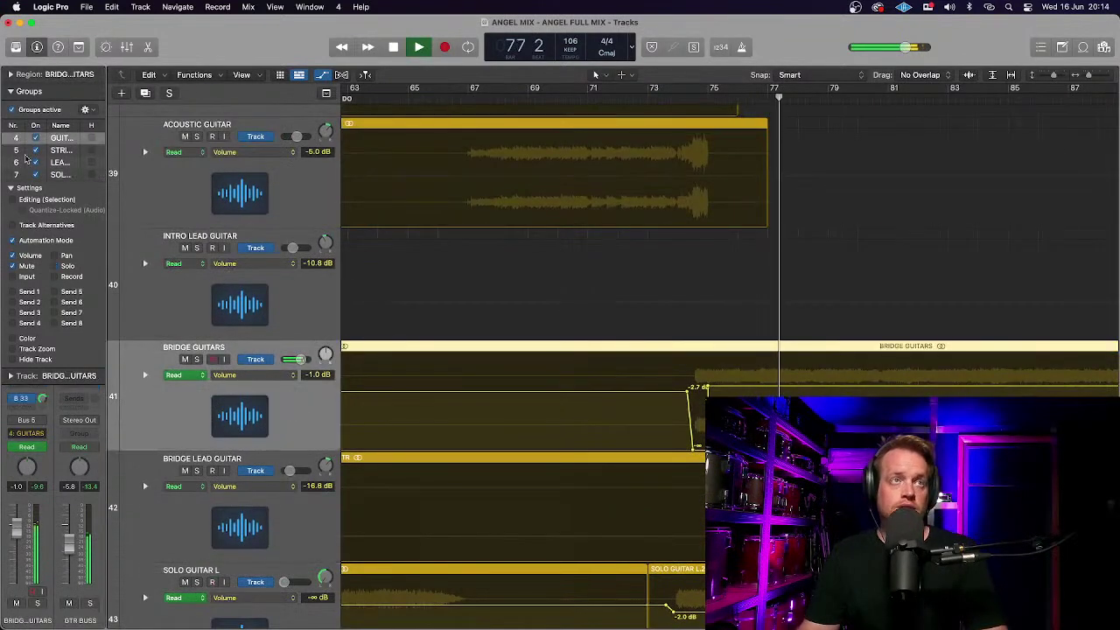
{"action": "left_click", "coordinate": [10, 92]}
{"action": "left_click", "coordinate": [22, 398]}
{"action": "left_click", "coordinate": [23, 398]}
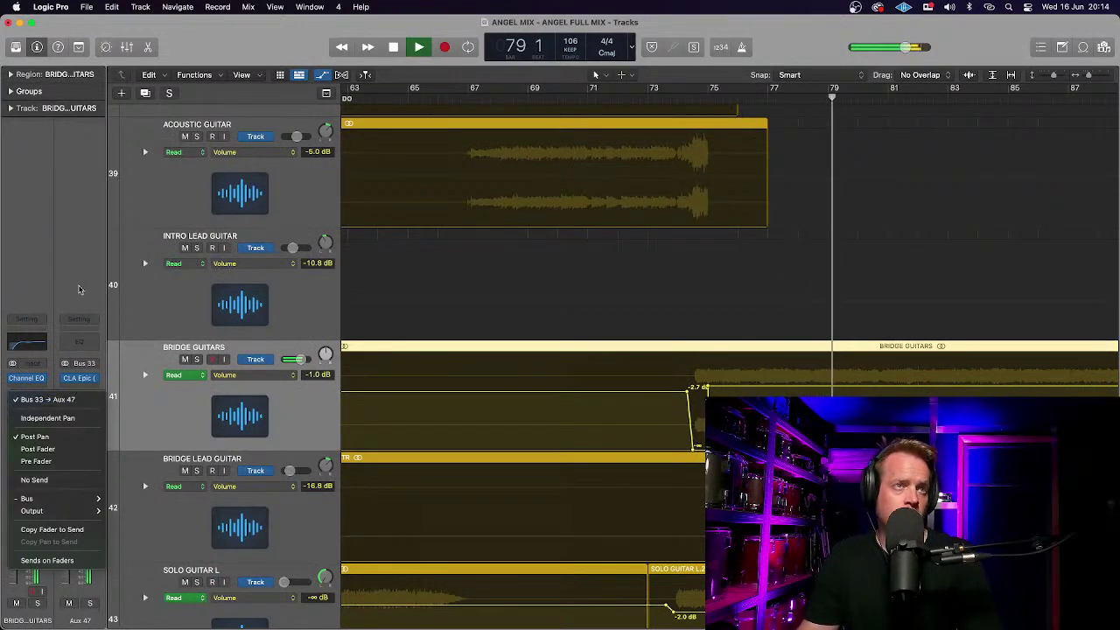
{"action": "left_click", "coordinate": [77, 288]}
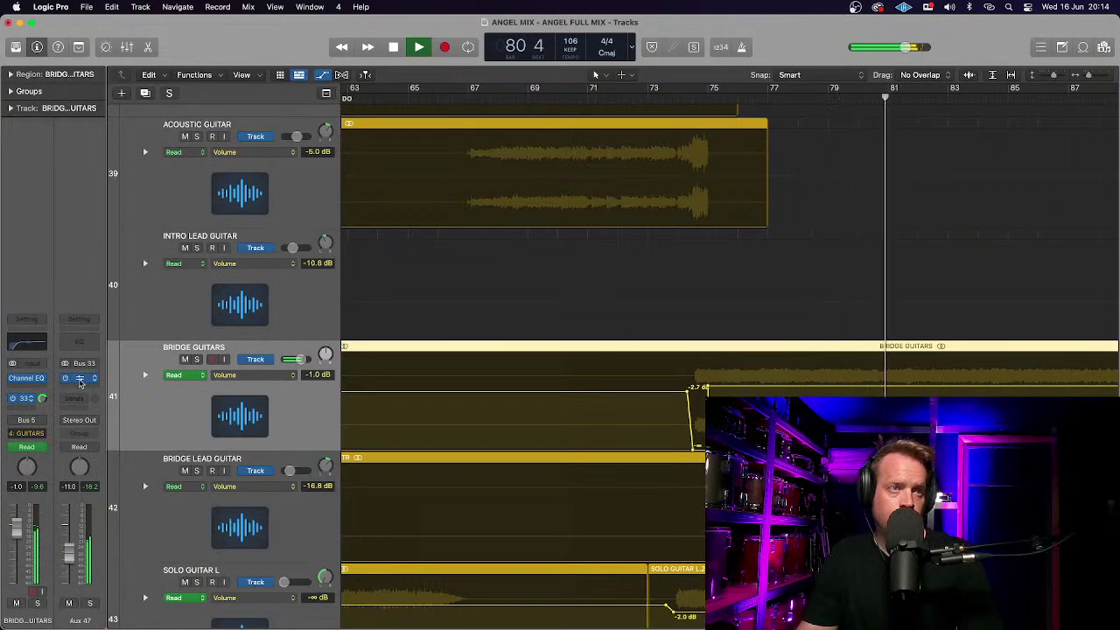
{"action": "left_click", "coordinate": [80, 378]}
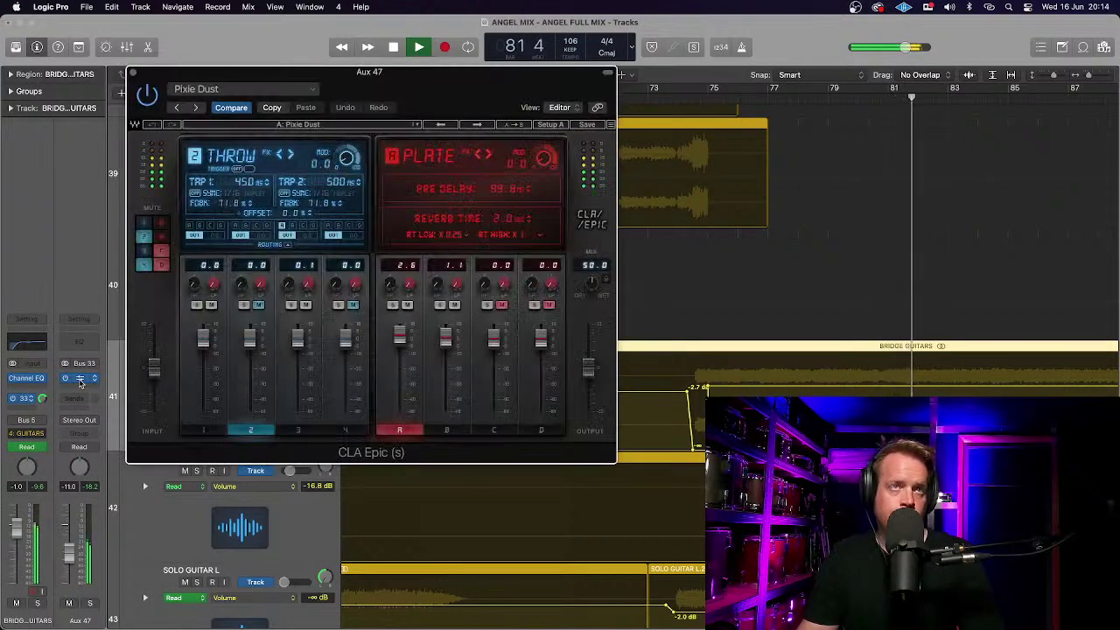
Sync Tap 1 of the CLA Epic Throw delay to 1/8, close the plug-in and stop playback.
{"action": "left_click", "coordinate": [194, 193]}
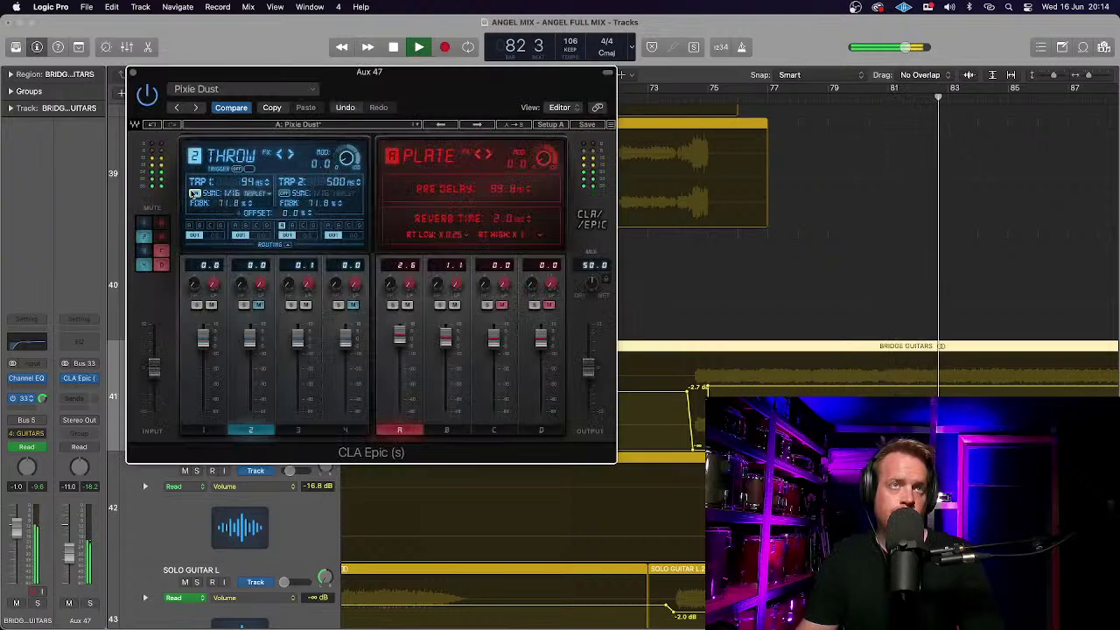
{"action": "left_click", "coordinate": [267, 196]}
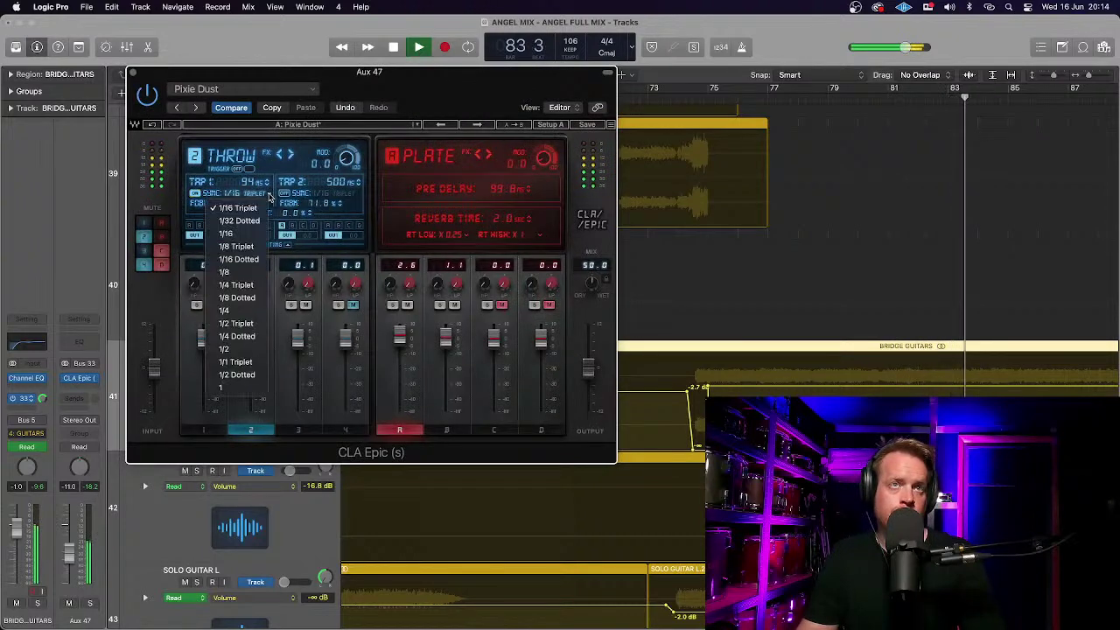
{"action": "left_click", "coordinate": [231, 272]}
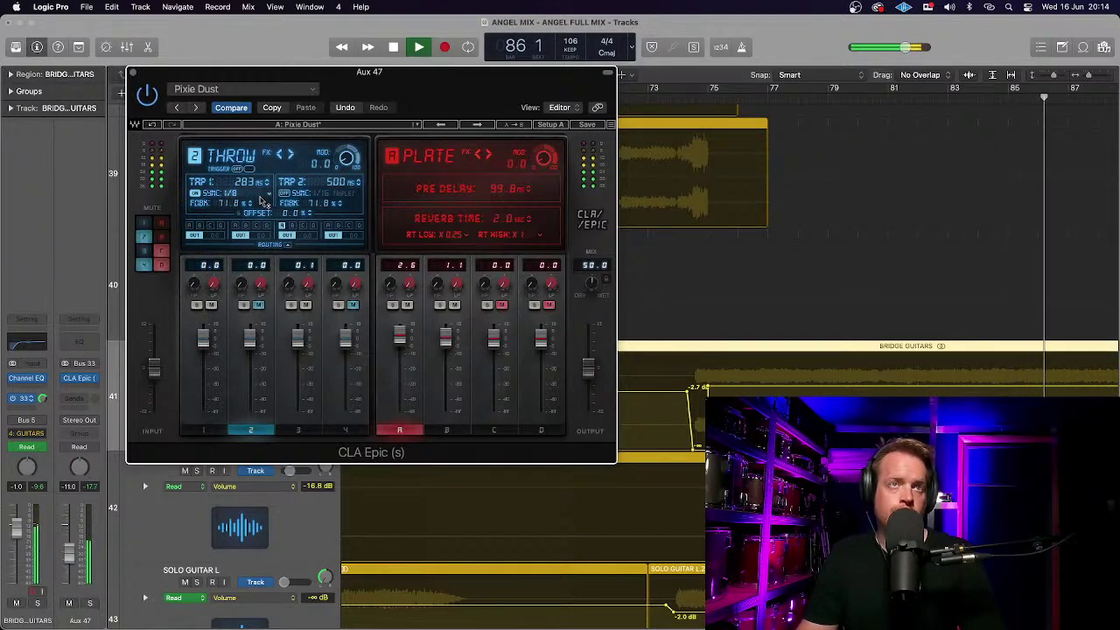
{"action": "key", "text": "super+w"}
{"action": "key", "text": "space"}
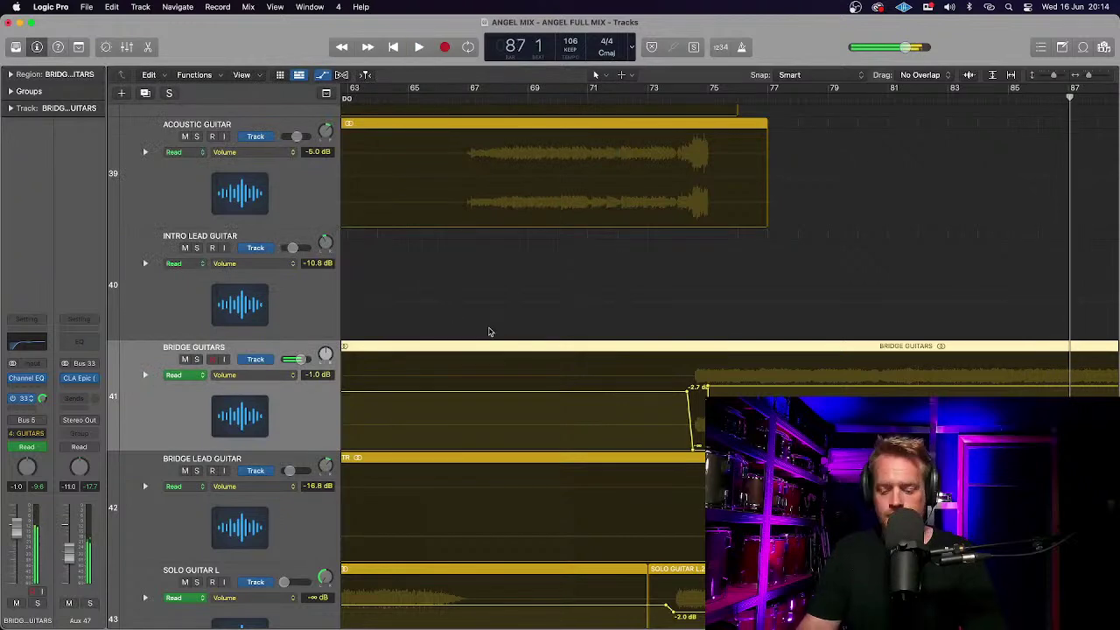
Show the full song arrangement with compact track heights for an overview, and minimise the project window.
{"action": "key", "text": "z"}
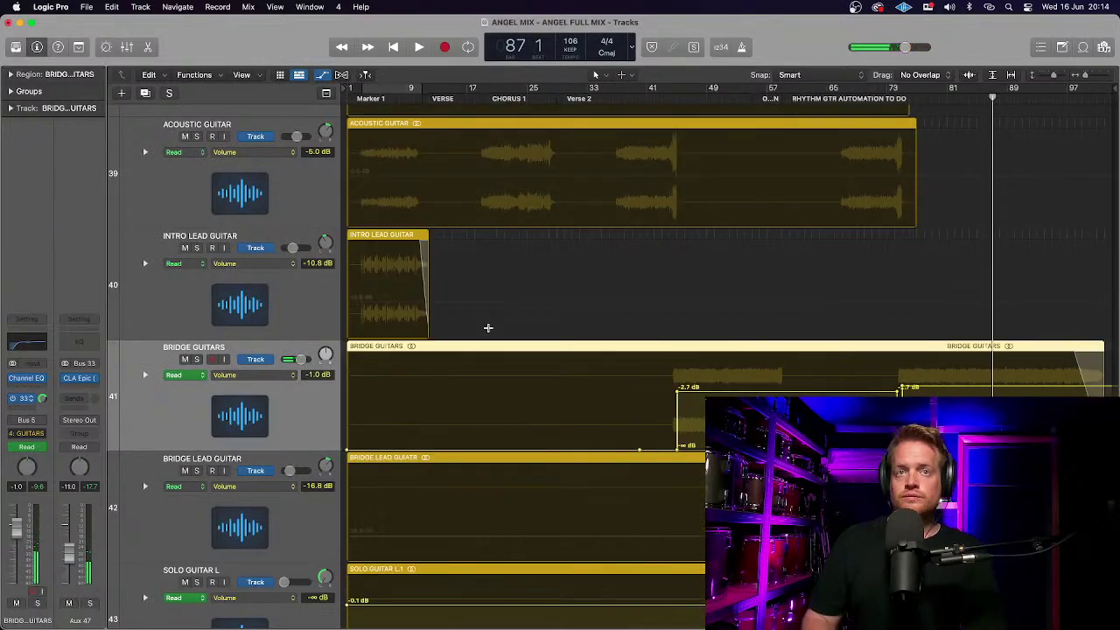
{"action": "key", "text": "super+Up"}
{"action": "key", "text": "super+Up"}
{"action": "key", "text": "super+Up"}
{"action": "key", "text": "super+Up"}
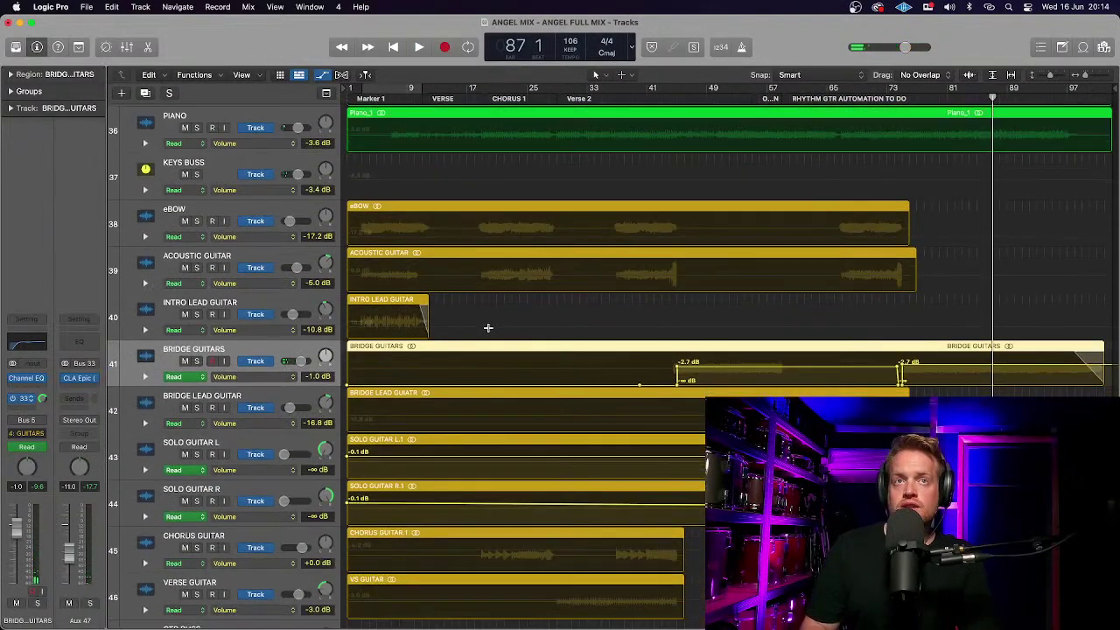
{"action": "scroll", "coordinate": [489, 328], "scroll_direction": "down", "scroll_amount": 1}
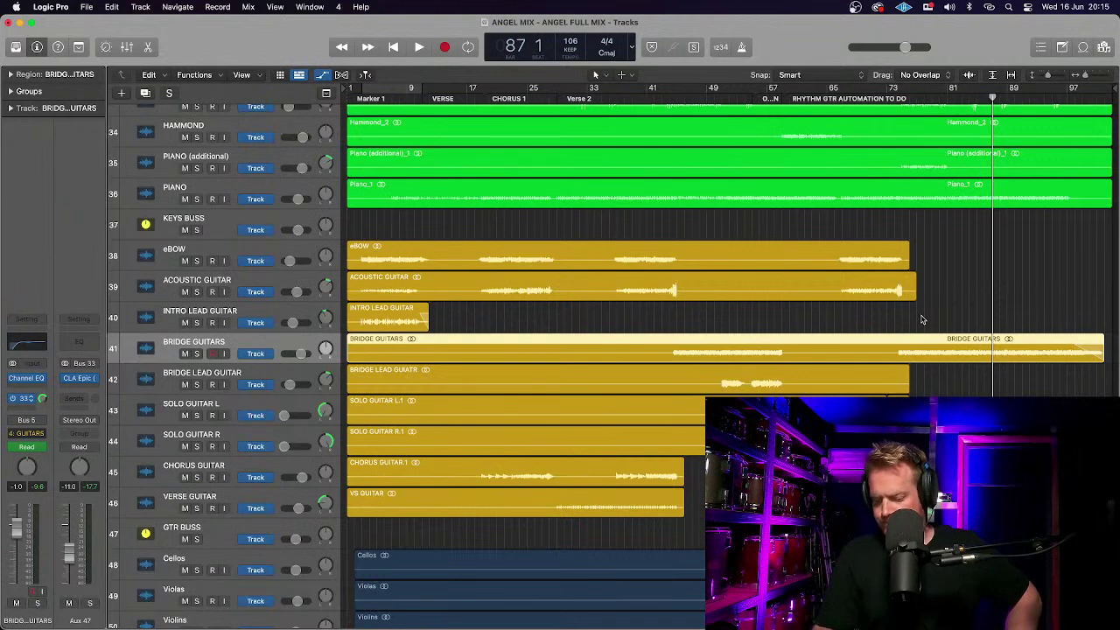
{"action": "key", "text": "super+Up"}
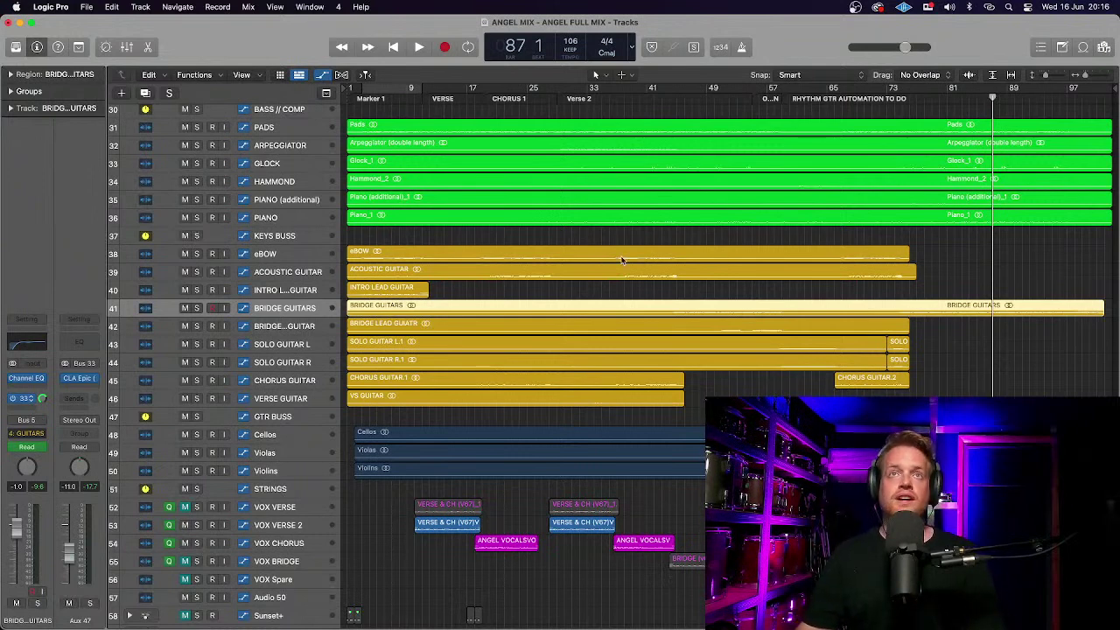
{"action": "left_click", "coordinate": [20, 24]}
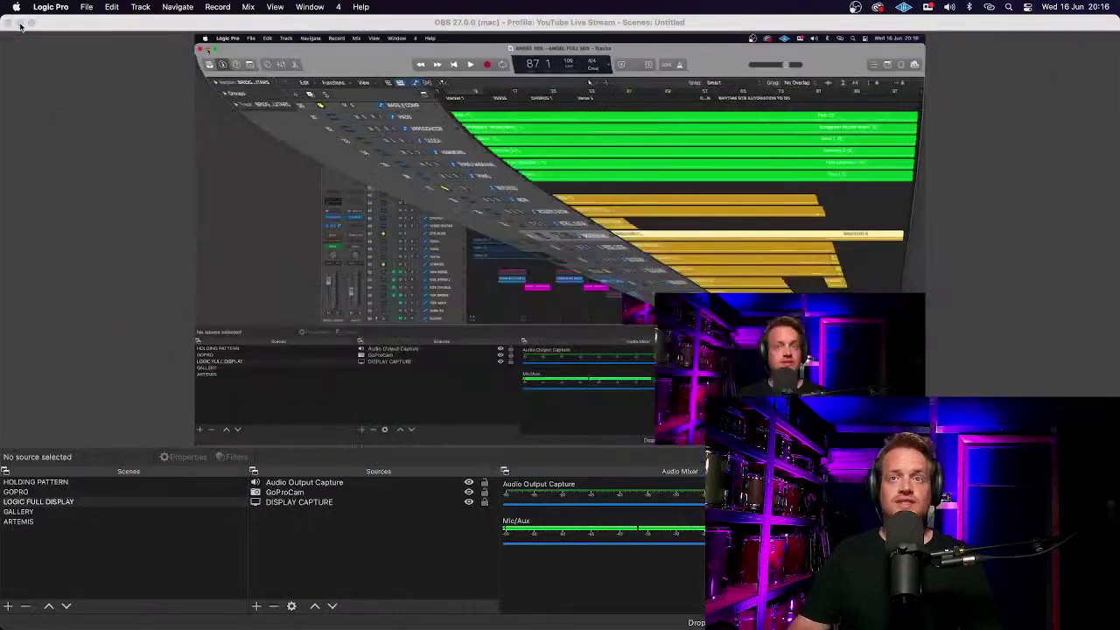